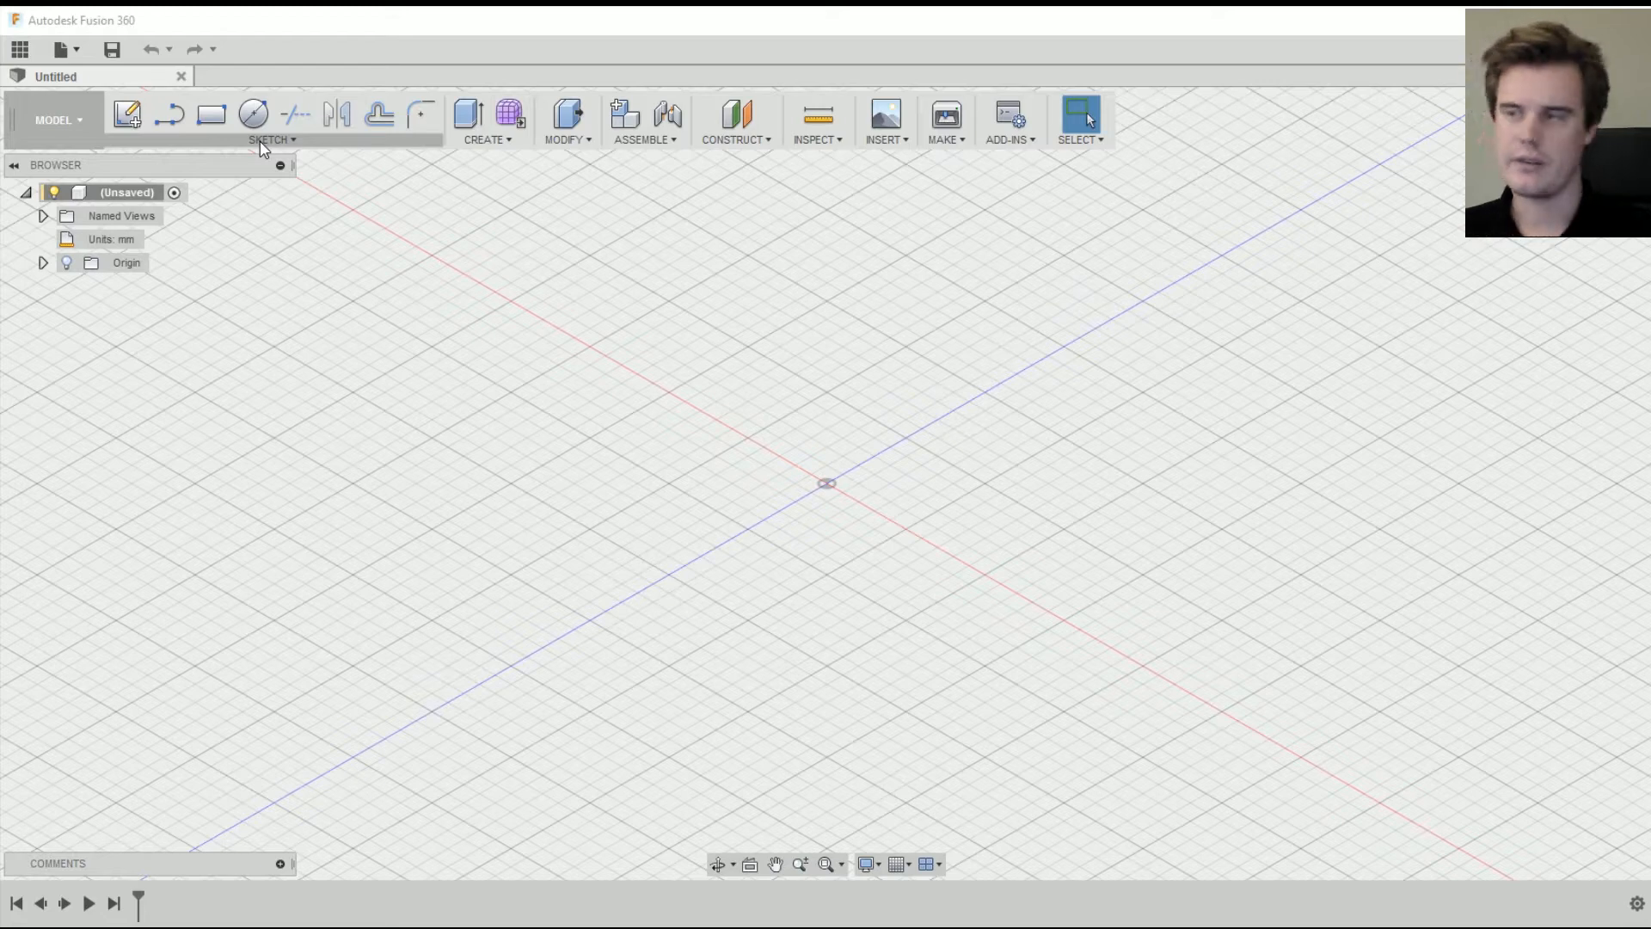
{"action": "left_click", "coordinate": [264, 142]}
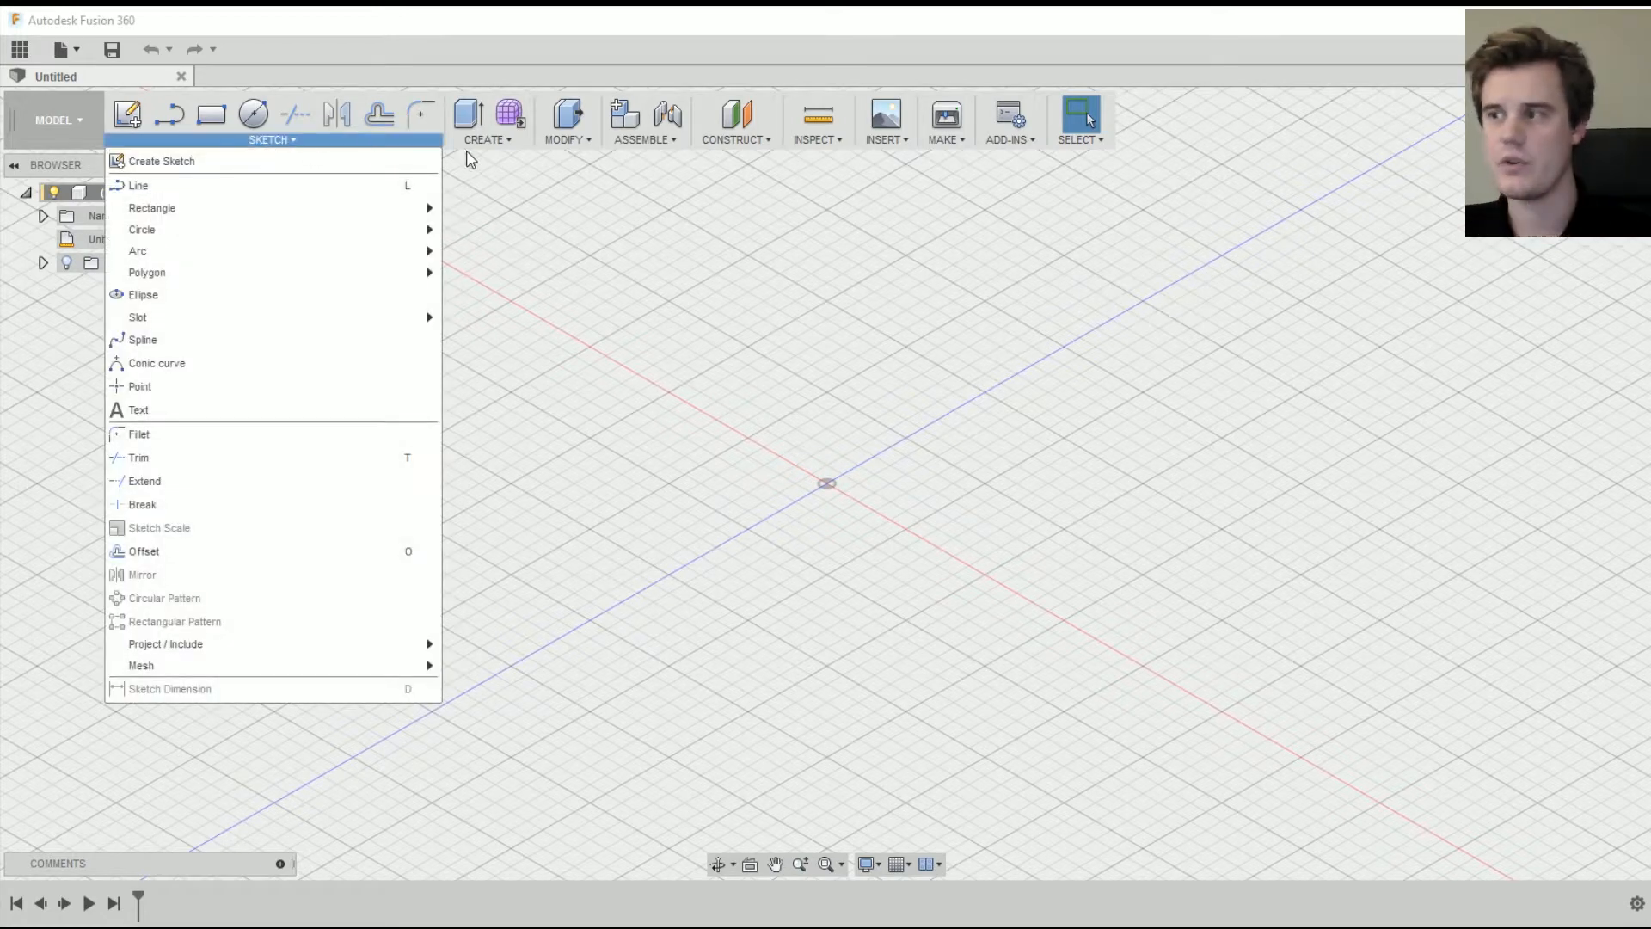
{"action": "left_click", "coordinate": [499, 142]}
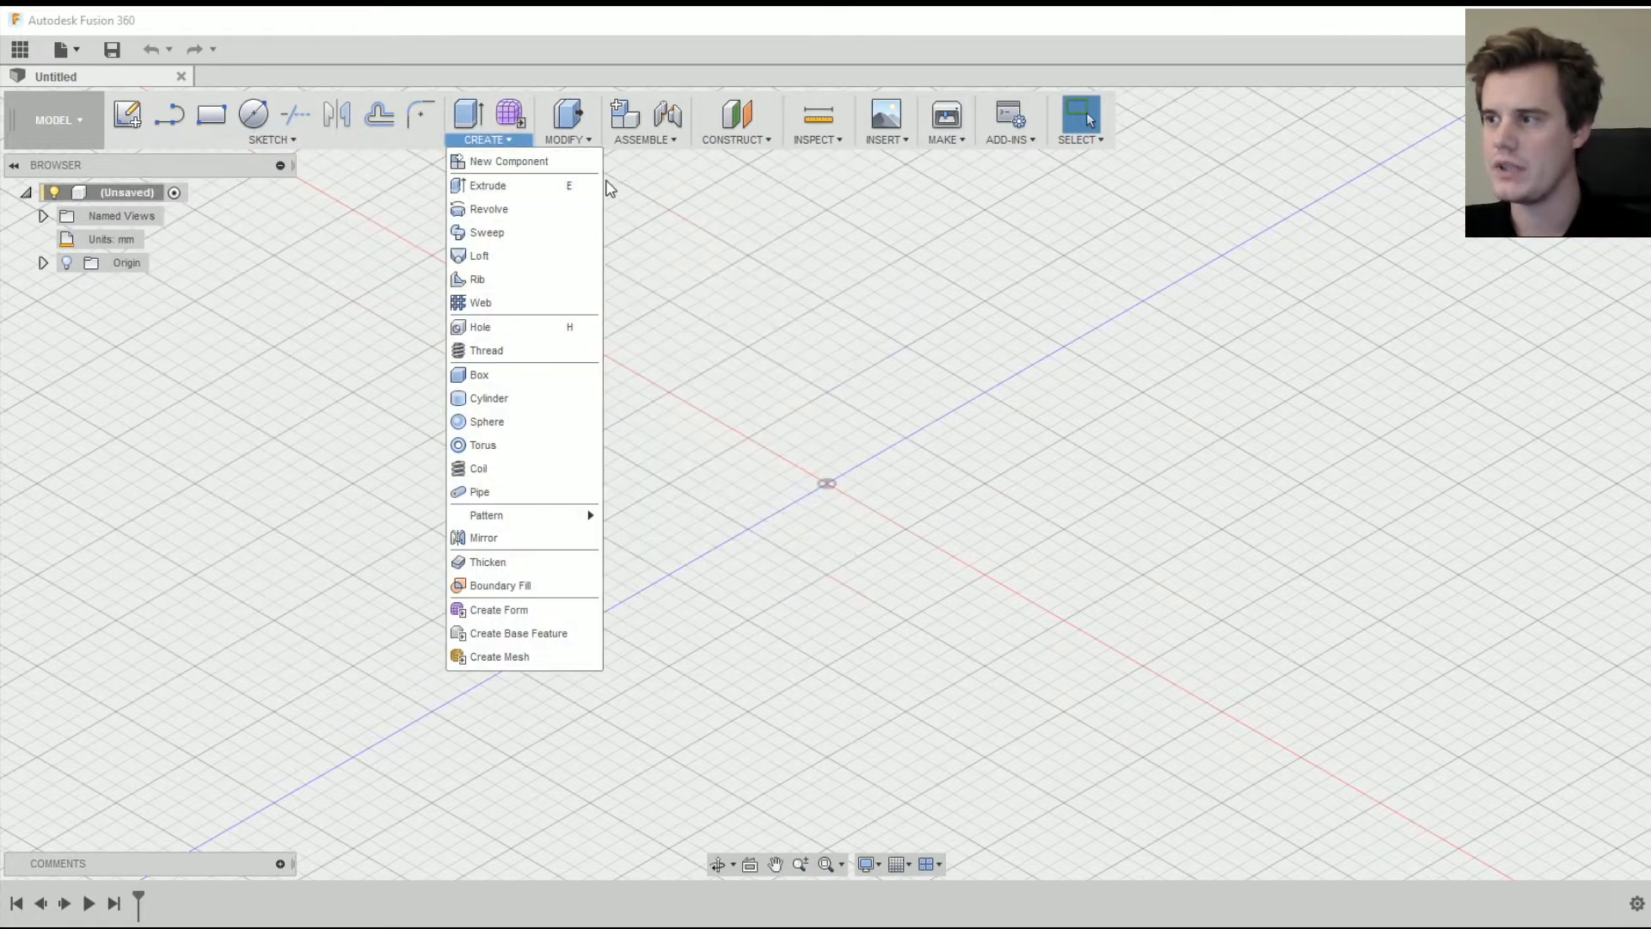
{"action": "left_click", "coordinate": [335, 140]}
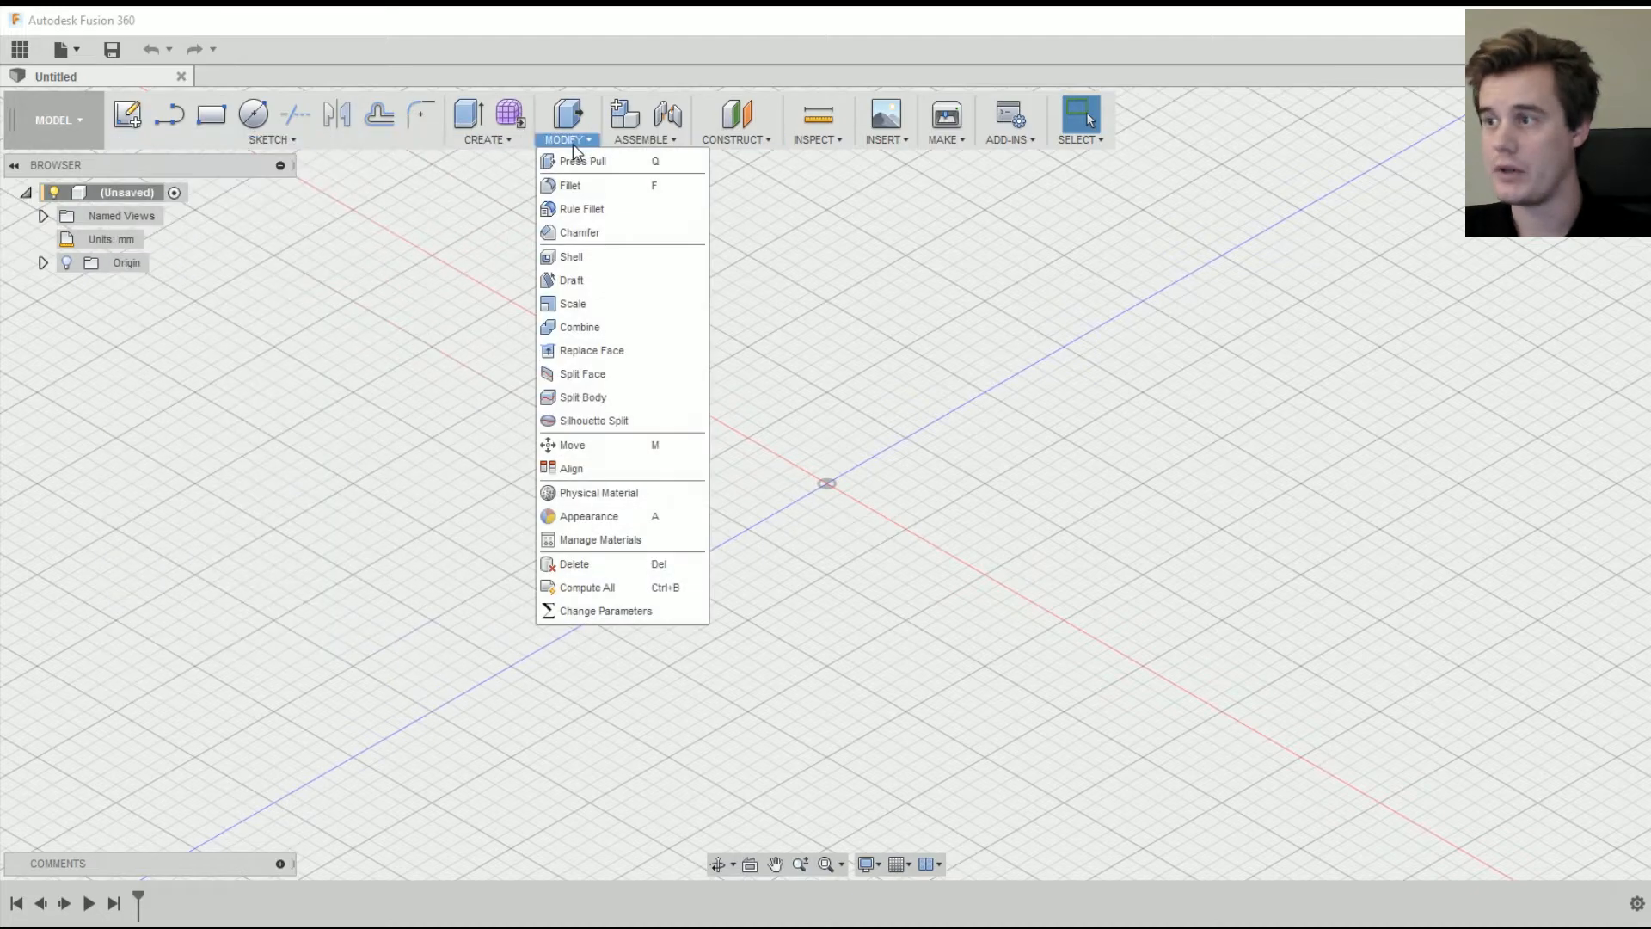
- Create a solid box with a base corner at the origin, about 25 mm wide and 30 mm tall
{"action": "mouse_move", "coordinate": [524, 143]}
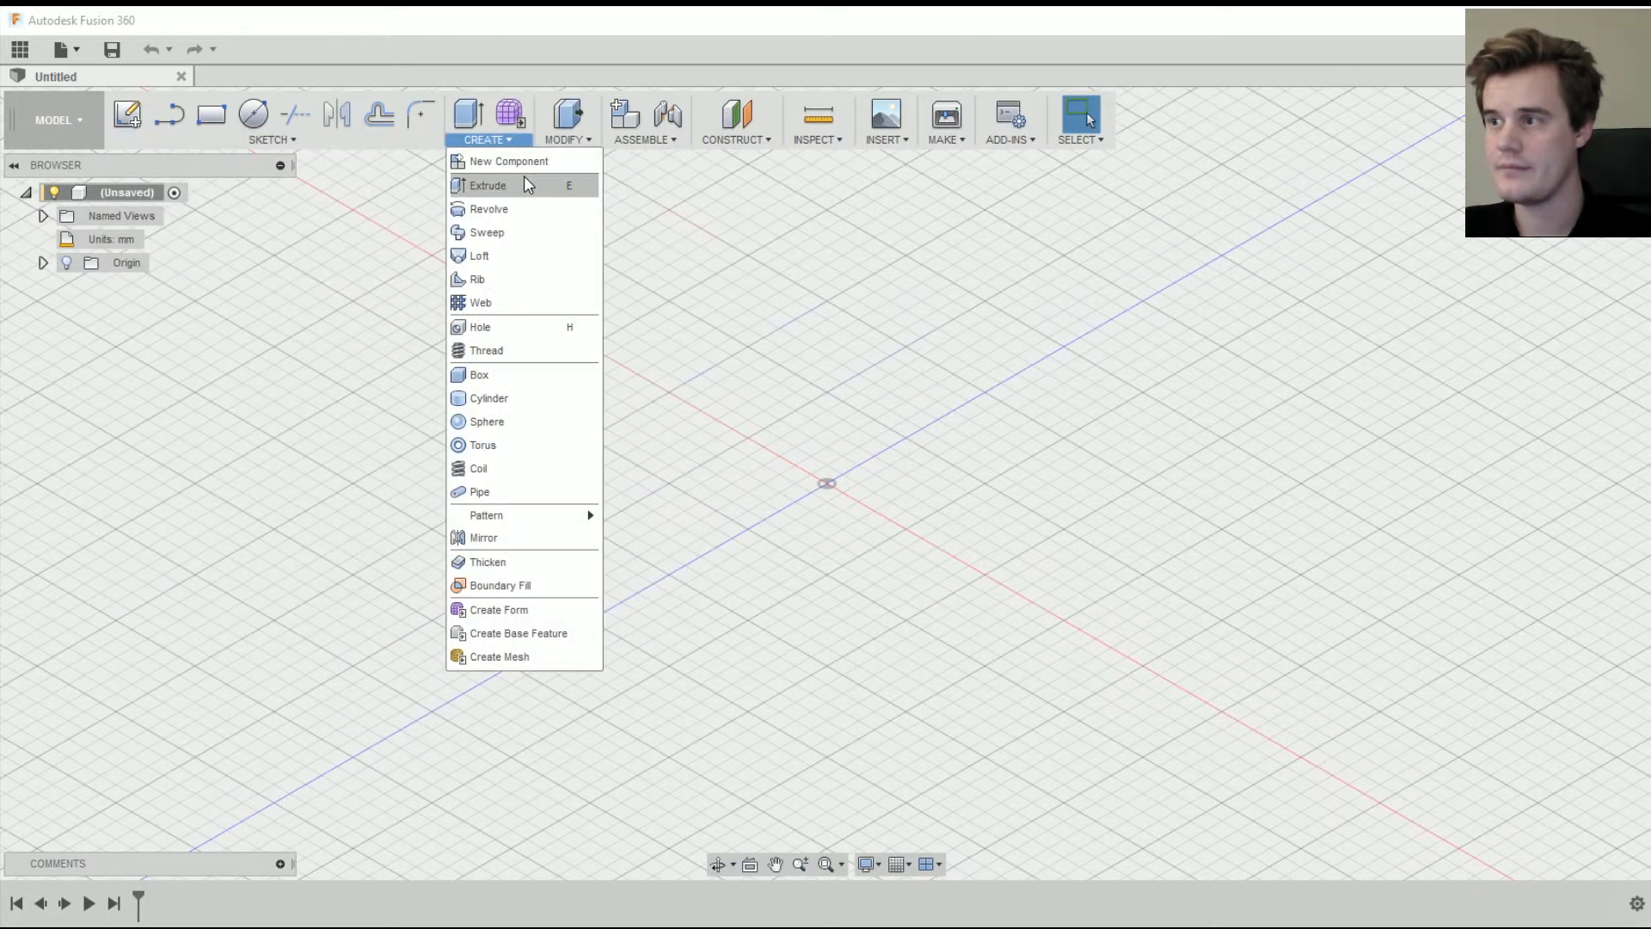
{"action": "left_click", "coordinate": [529, 371]}
{"action": "left_click", "coordinate": [824, 527]}
{"action": "left_click", "coordinate": [826, 484]}
{"action": "left_click", "coordinate": [833, 394]}
{"action": "left_click_drag", "start_coordinate": [830, 405], "coordinate": [847, 325]}
{"action": "left_click", "coordinate": [1633, 478]}
{"action": "scroll", "coordinate": [946, 542], "scroll_direction": "down", "scroll_amount": 2}
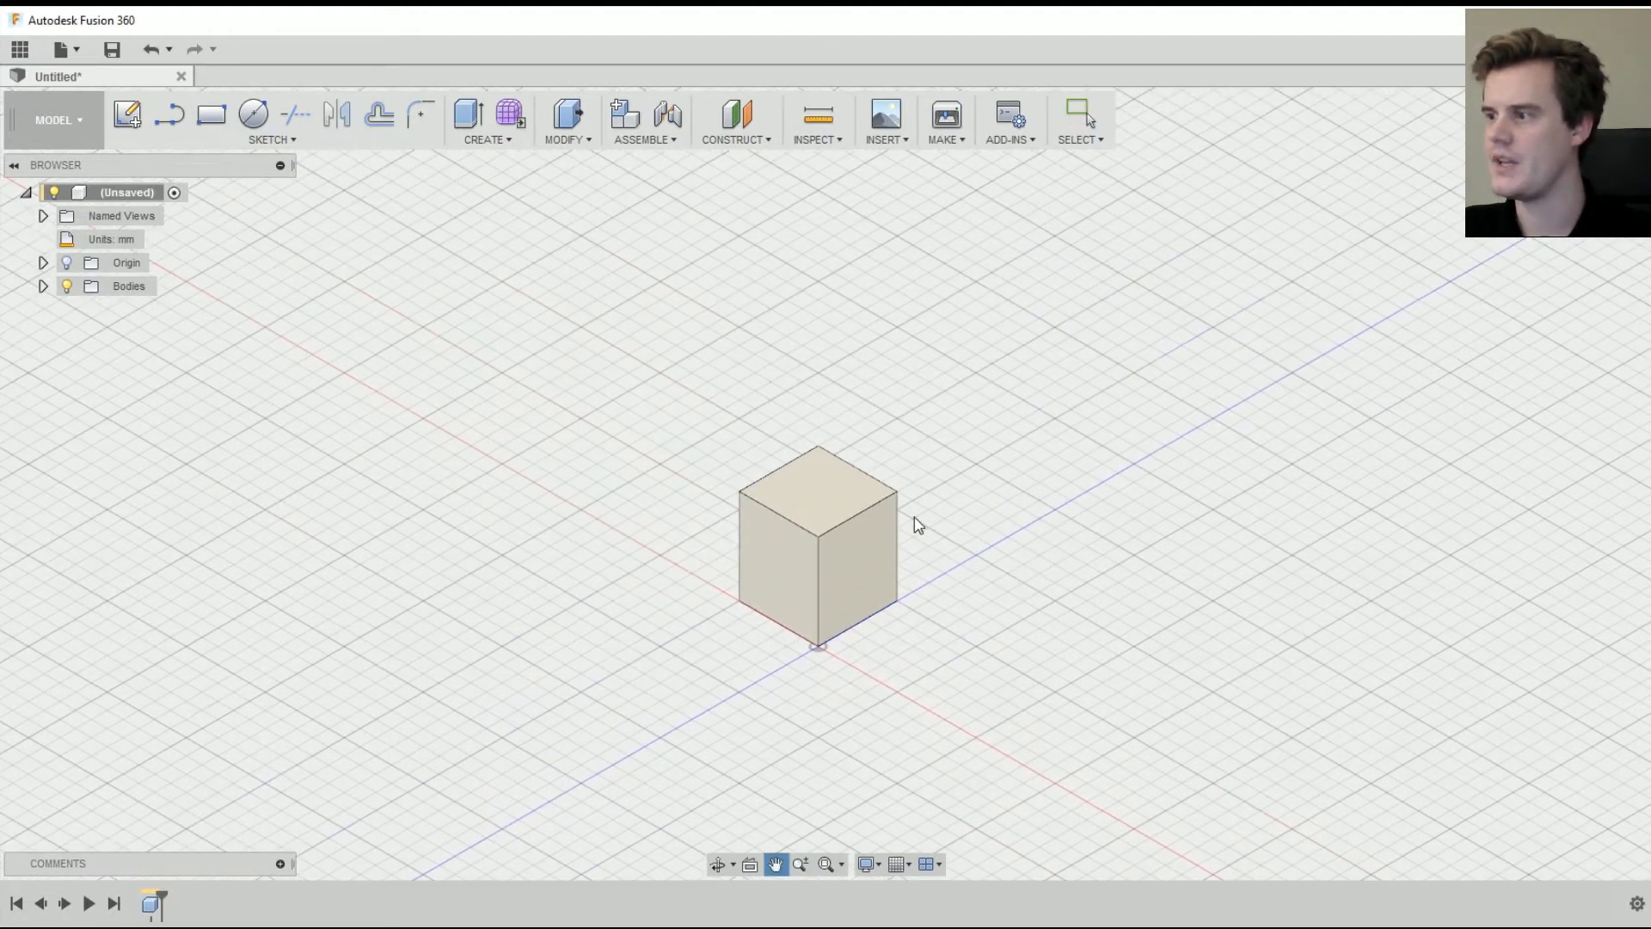
- Examine the box's faces and the Bodies folder's contents, highlighting the body that represents the box
{"action": "scroll", "coordinate": [879, 571], "scroll_direction": "up", "scroll_amount": 5}
{"action": "middle_click_drag", "start_coordinate": [879, 580], "coordinate": [847, 546], "text": "shift"}
{"action": "left_click", "coordinate": [838, 510]}
{"action": "left_click", "coordinate": [1013, 430]}
{"action": "left_click", "coordinate": [725, 464]}
{"action": "left_click", "coordinate": [129, 286]}
{"action": "left_click", "coordinate": [43, 286]}
{"action": "left_click", "coordinate": [142, 310]}
{"action": "left_click", "coordinate": [400, 339]}
{"action": "scroll", "coordinate": [579, 413], "scroll_direction": "down", "scroll_amount": 2}
{"action": "scroll", "coordinate": [593, 413], "scroll_direction": "up", "scroll_amount": 3}
{"action": "middle_click_drag", "start_coordinate": [712, 421], "coordinate": [692, 437]}
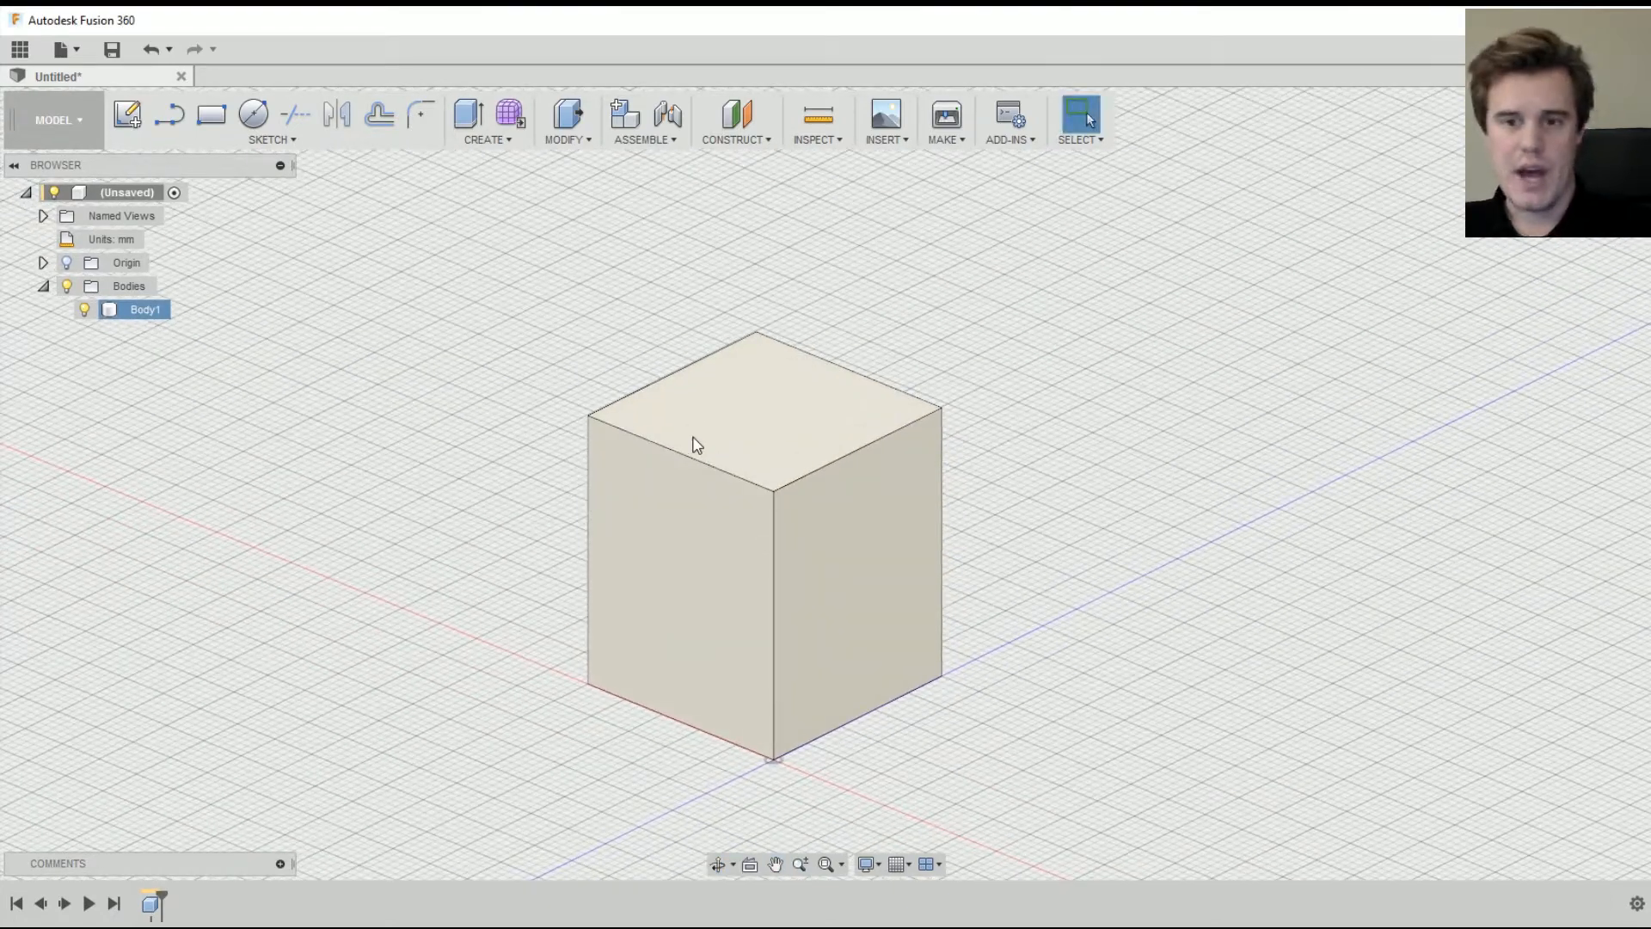
- Sketch two 4 mm center-diameter circles level with each other on the upper half of the box's front face
{"action": "left_click", "coordinate": [254, 112]}
{"action": "left_click", "coordinate": [736, 552]}
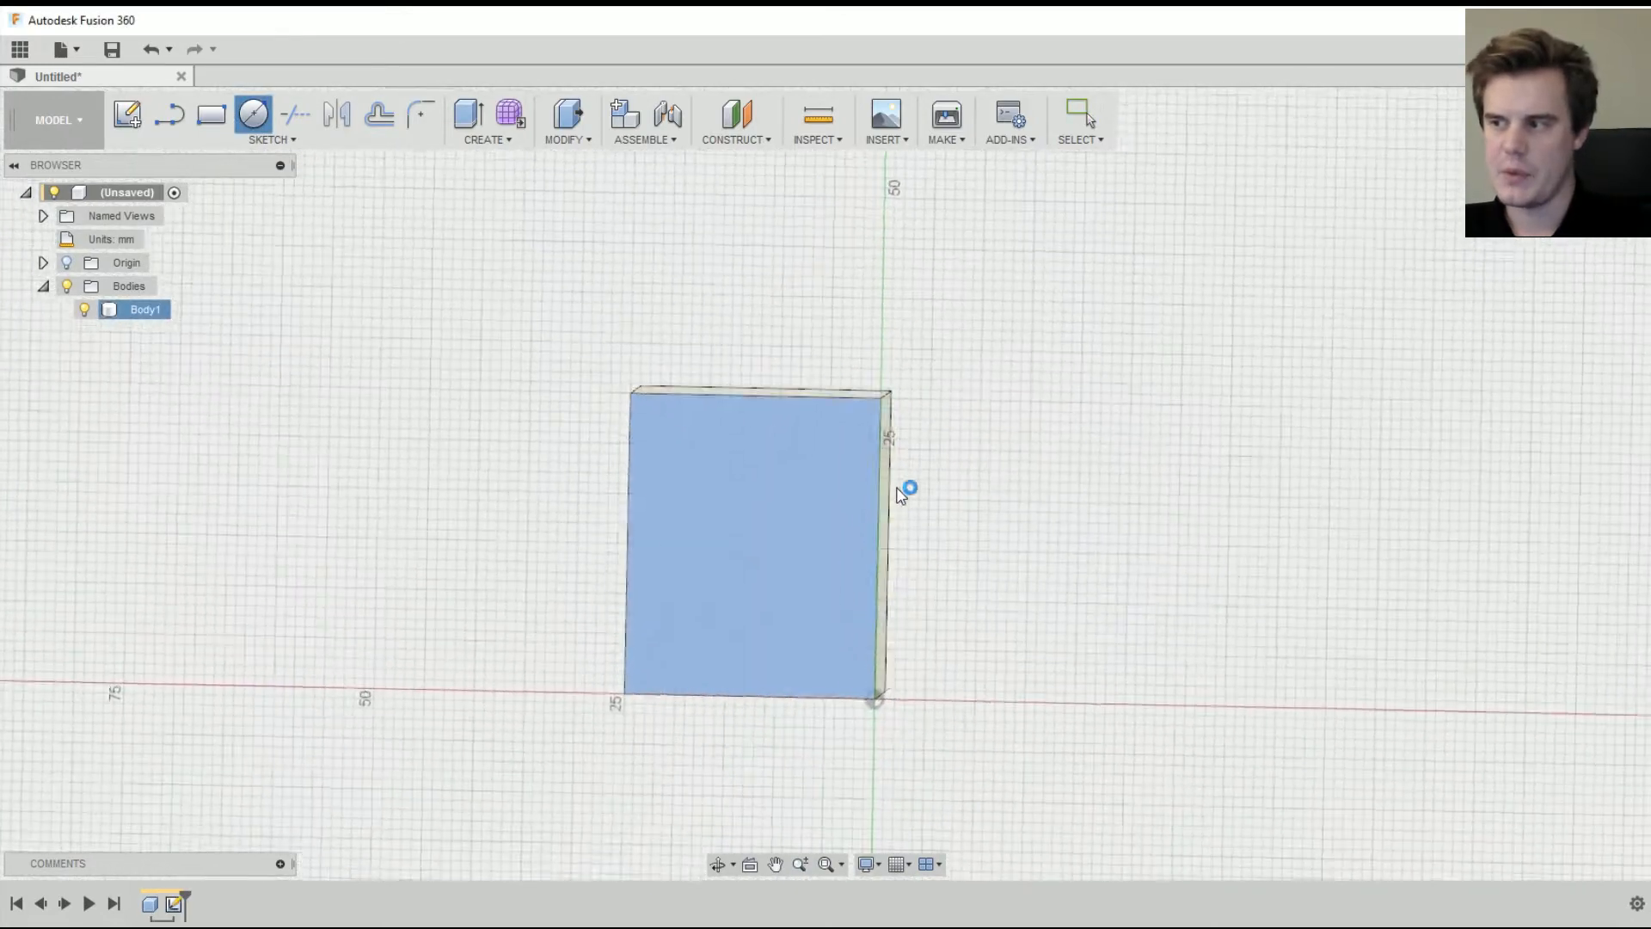
{"action": "left_click", "coordinate": [708, 485]}
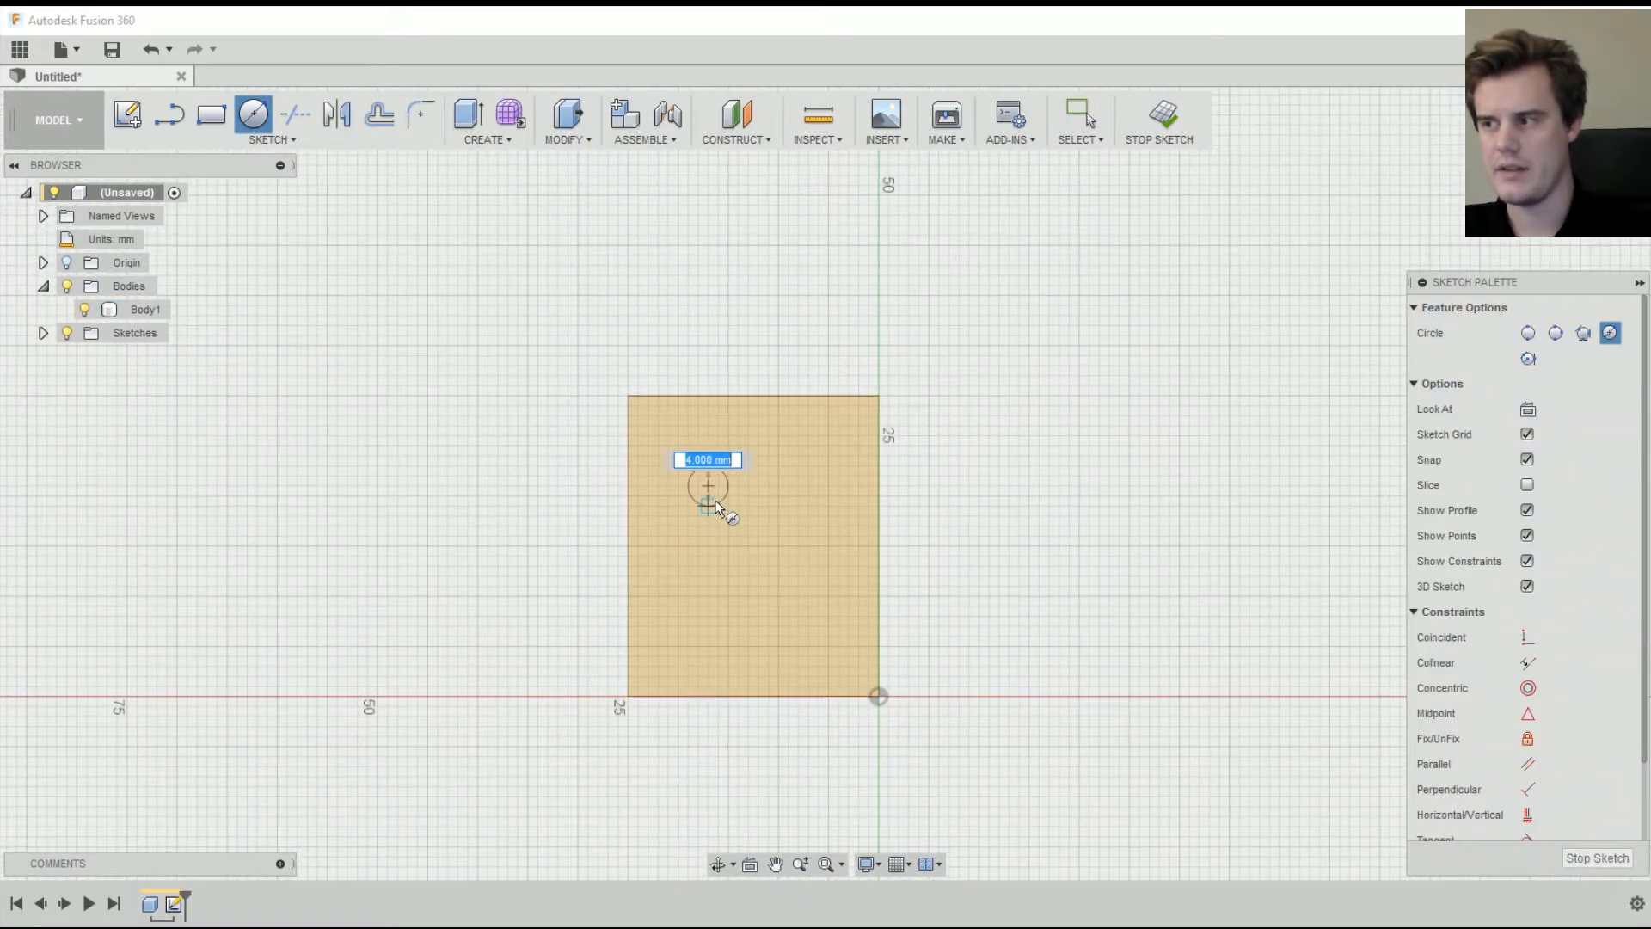
{"action": "scroll", "coordinate": [756, 490], "scroll_direction": "down", "scroll_amount": 2}
{"action": "scroll", "coordinate": [756, 492], "scroll_direction": "up", "scroll_amount": 4}
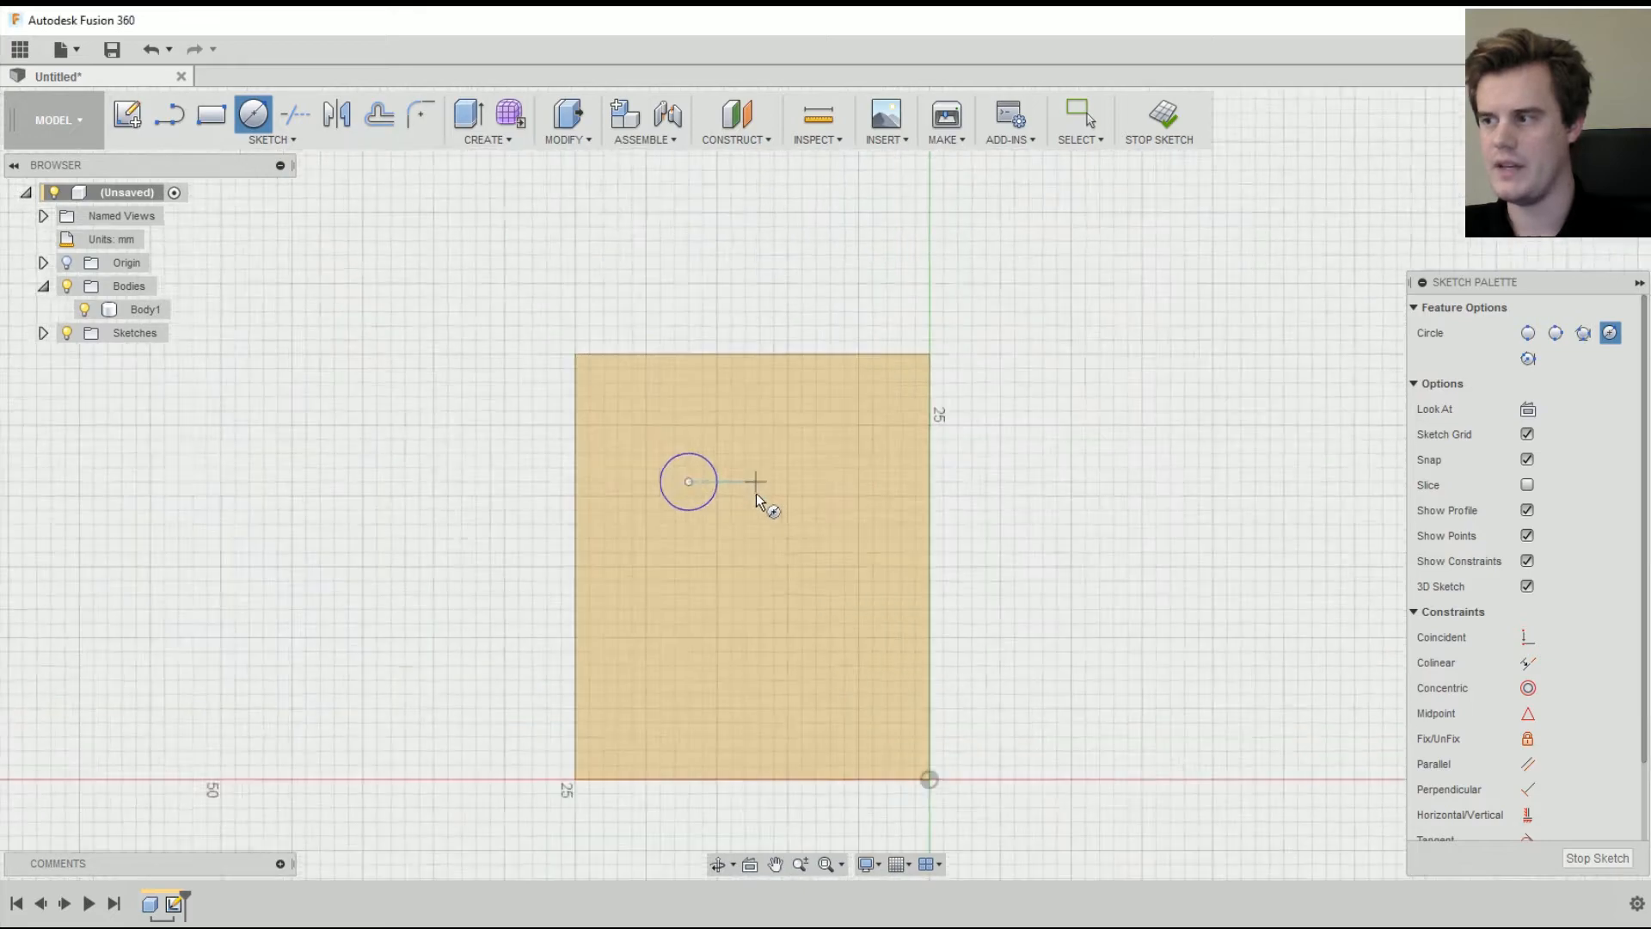
{"action": "left_click", "coordinate": [853, 480]}
{"action": "left_click", "coordinate": [848, 450]}
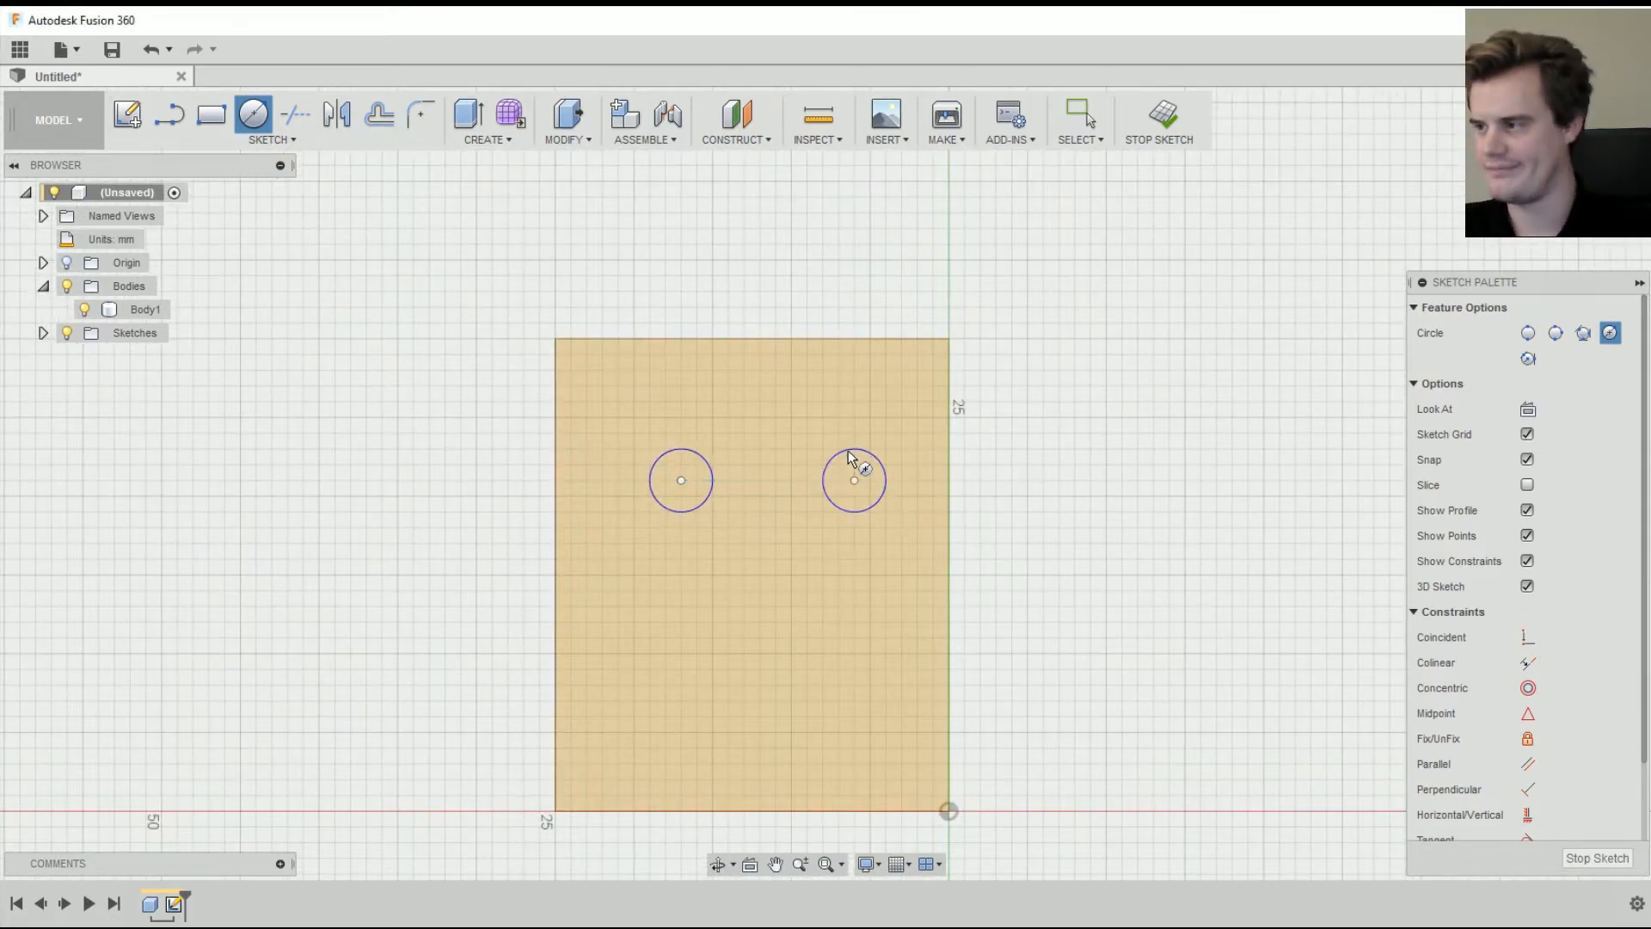
{"action": "right_click", "coordinate": [884, 420]}
{"action": "left_click", "coordinate": [944, 427]}
- Extrude both circles 5 mm into the box with the operation set to New Body
{"action": "middle_click_drag", "start_coordinate": [1057, 451], "coordinate": [981, 489], "text": "shift"}
{"action": "middle_click_drag", "start_coordinate": [980, 489], "coordinate": [1008, 440]}
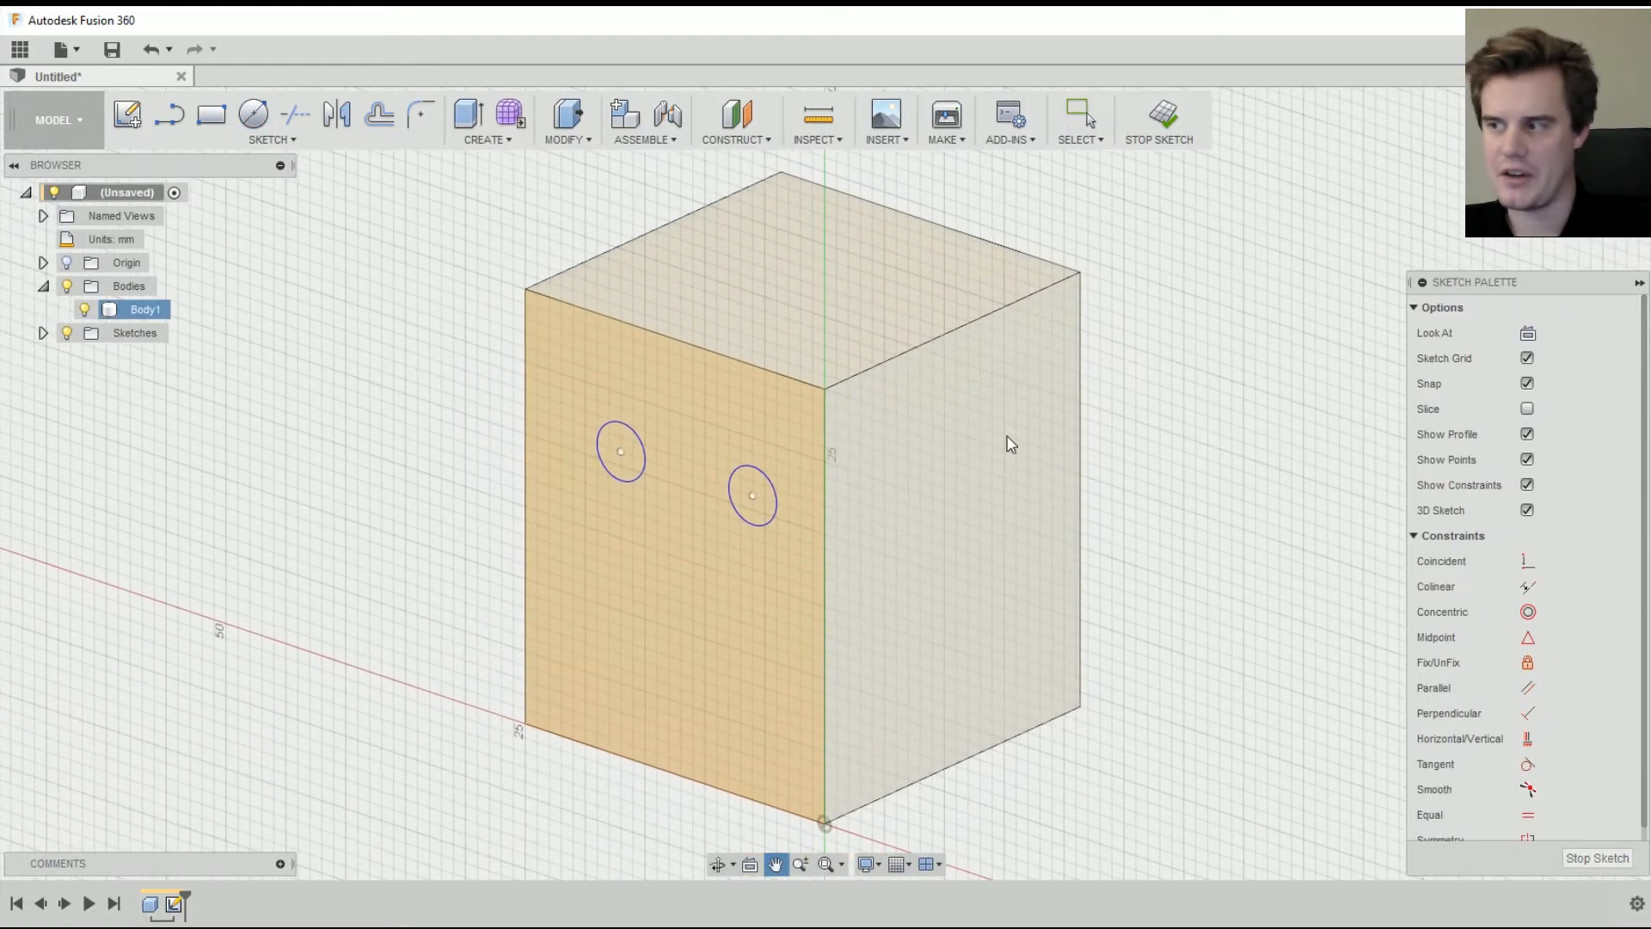
{"action": "left_click", "coordinate": [753, 507]}
{"action": "left_click", "coordinate": [626, 468], "text": "shift"}
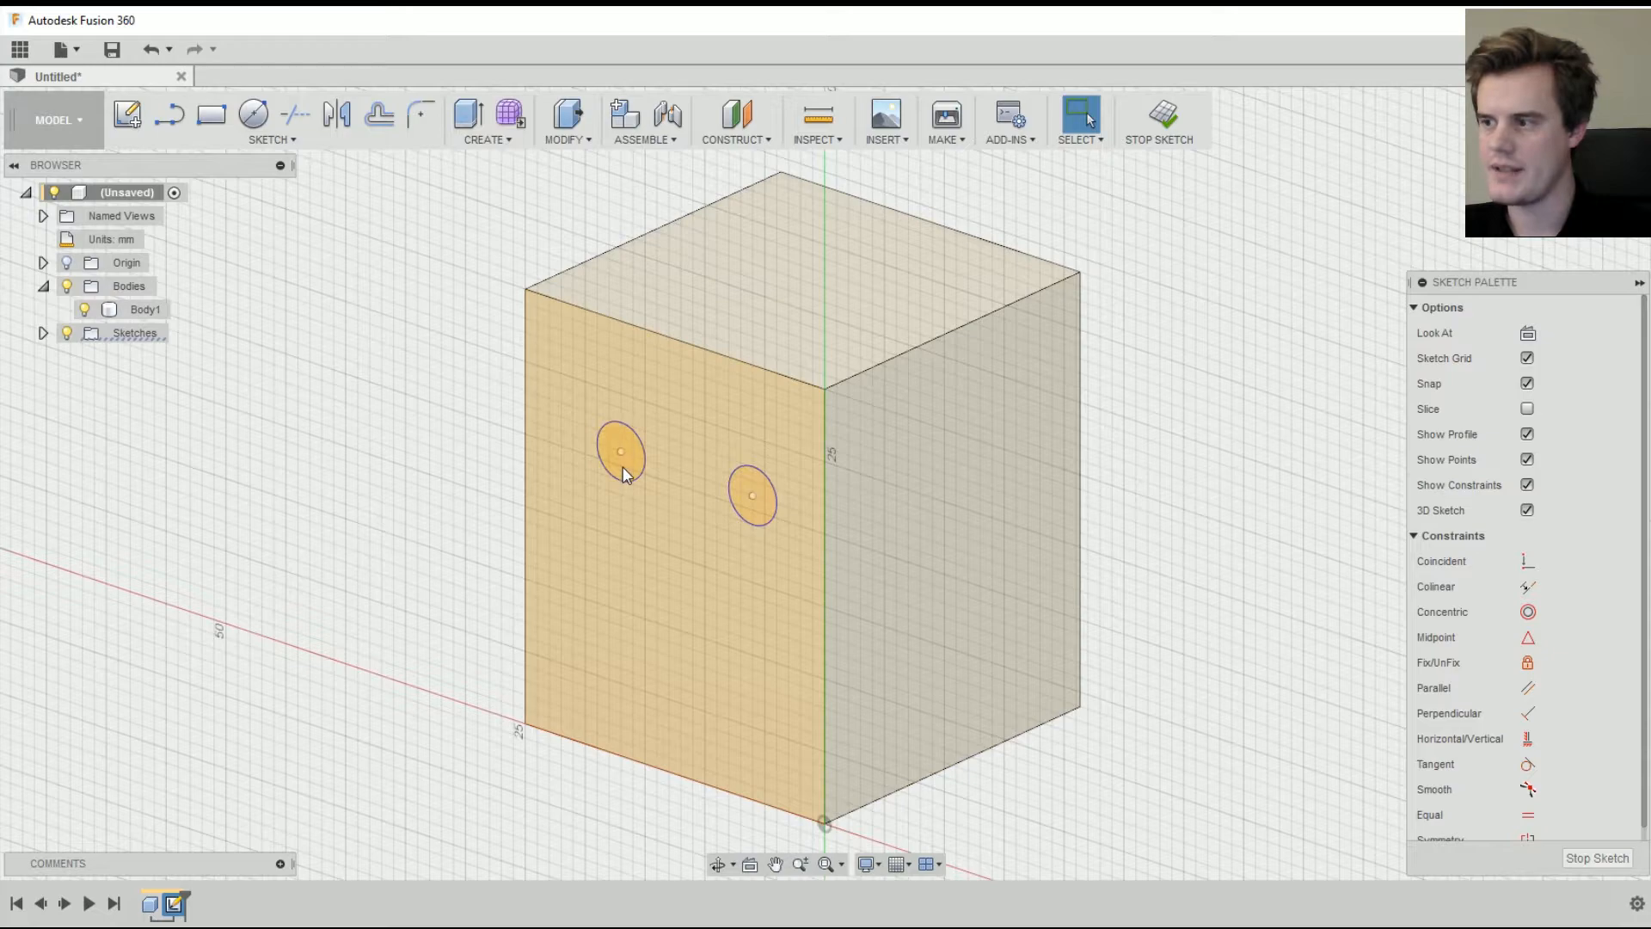
{"action": "right_click", "coordinate": [626, 466]}
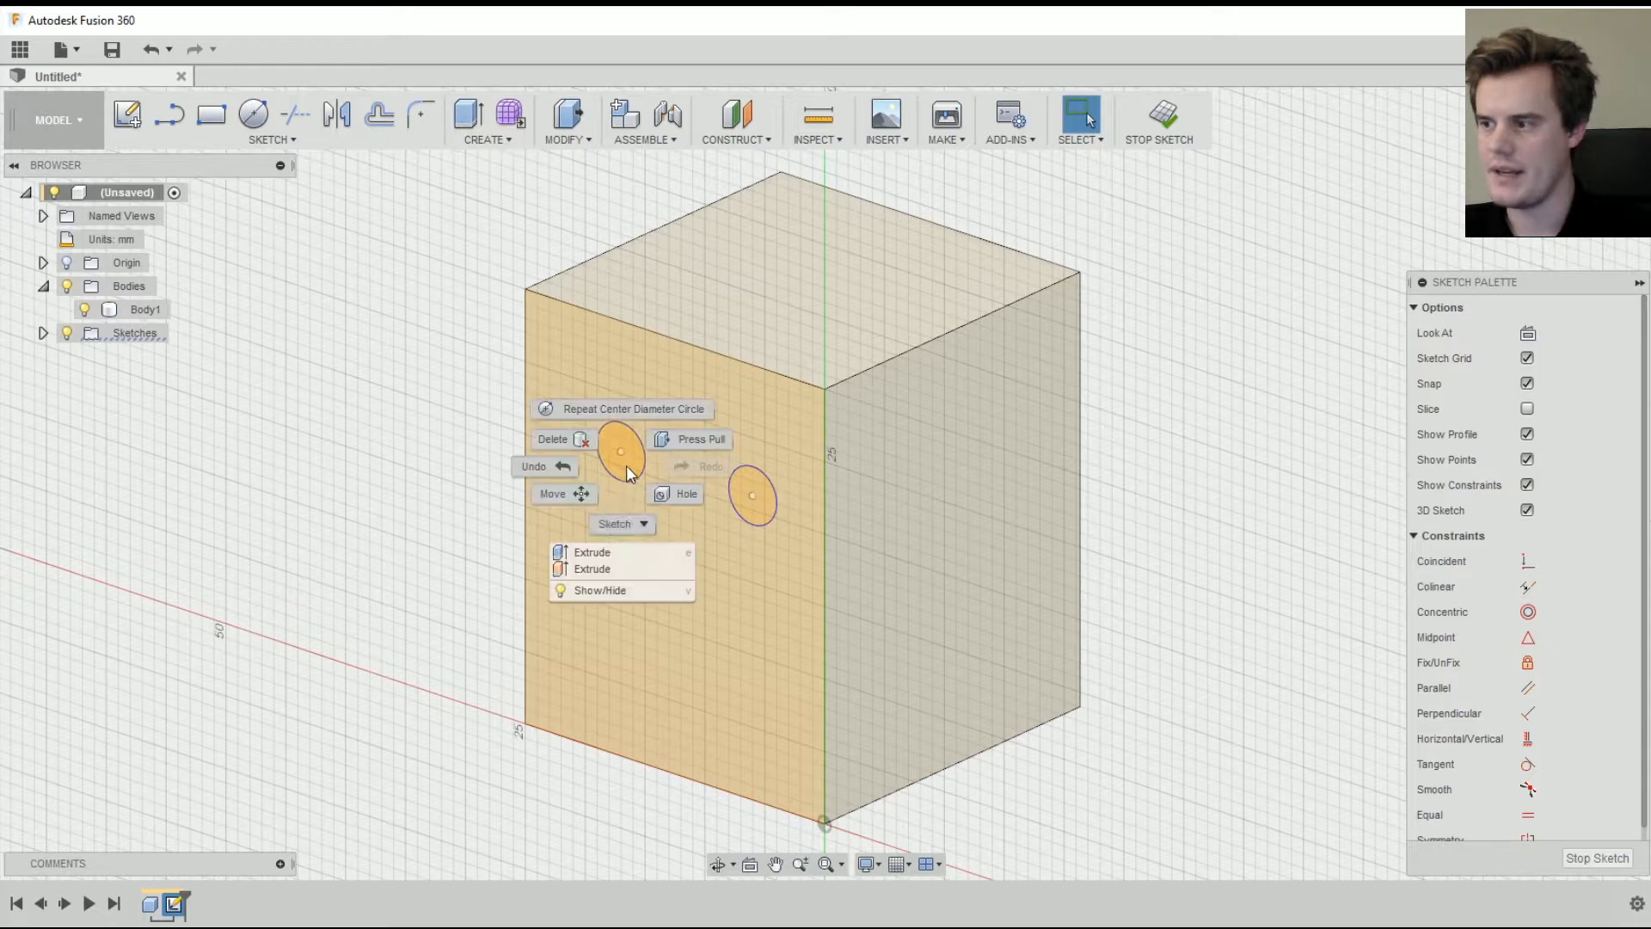
{"action": "left_click", "coordinate": [591, 557]}
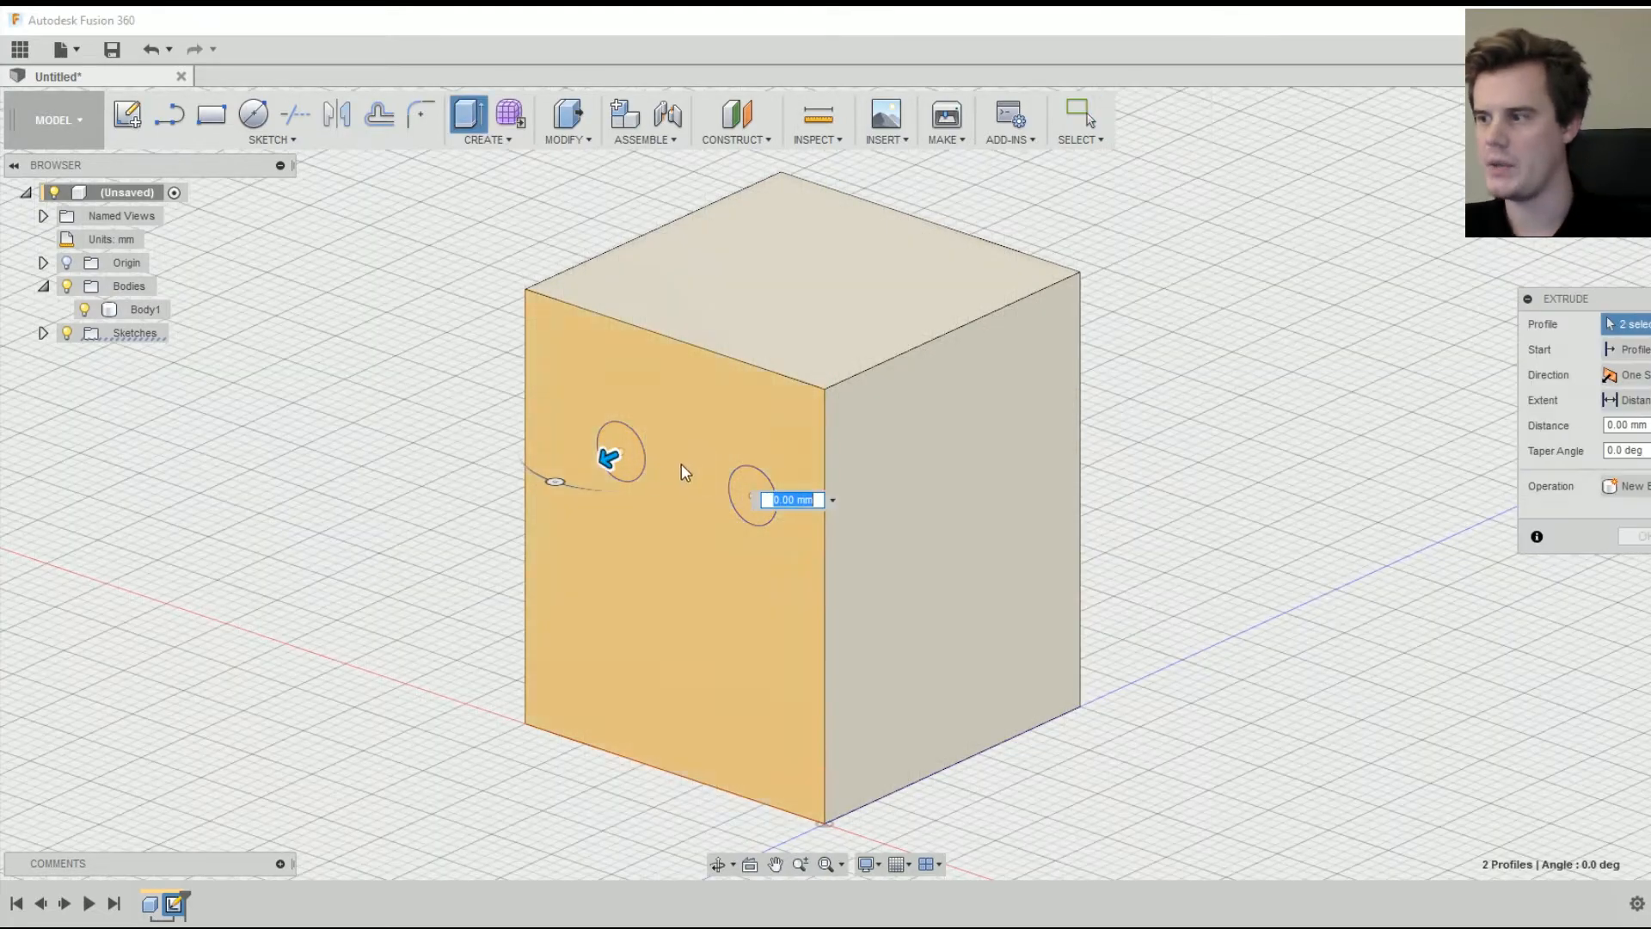
{"action": "left_click_drag", "start_coordinate": [610, 457], "coordinate": [673, 433]}
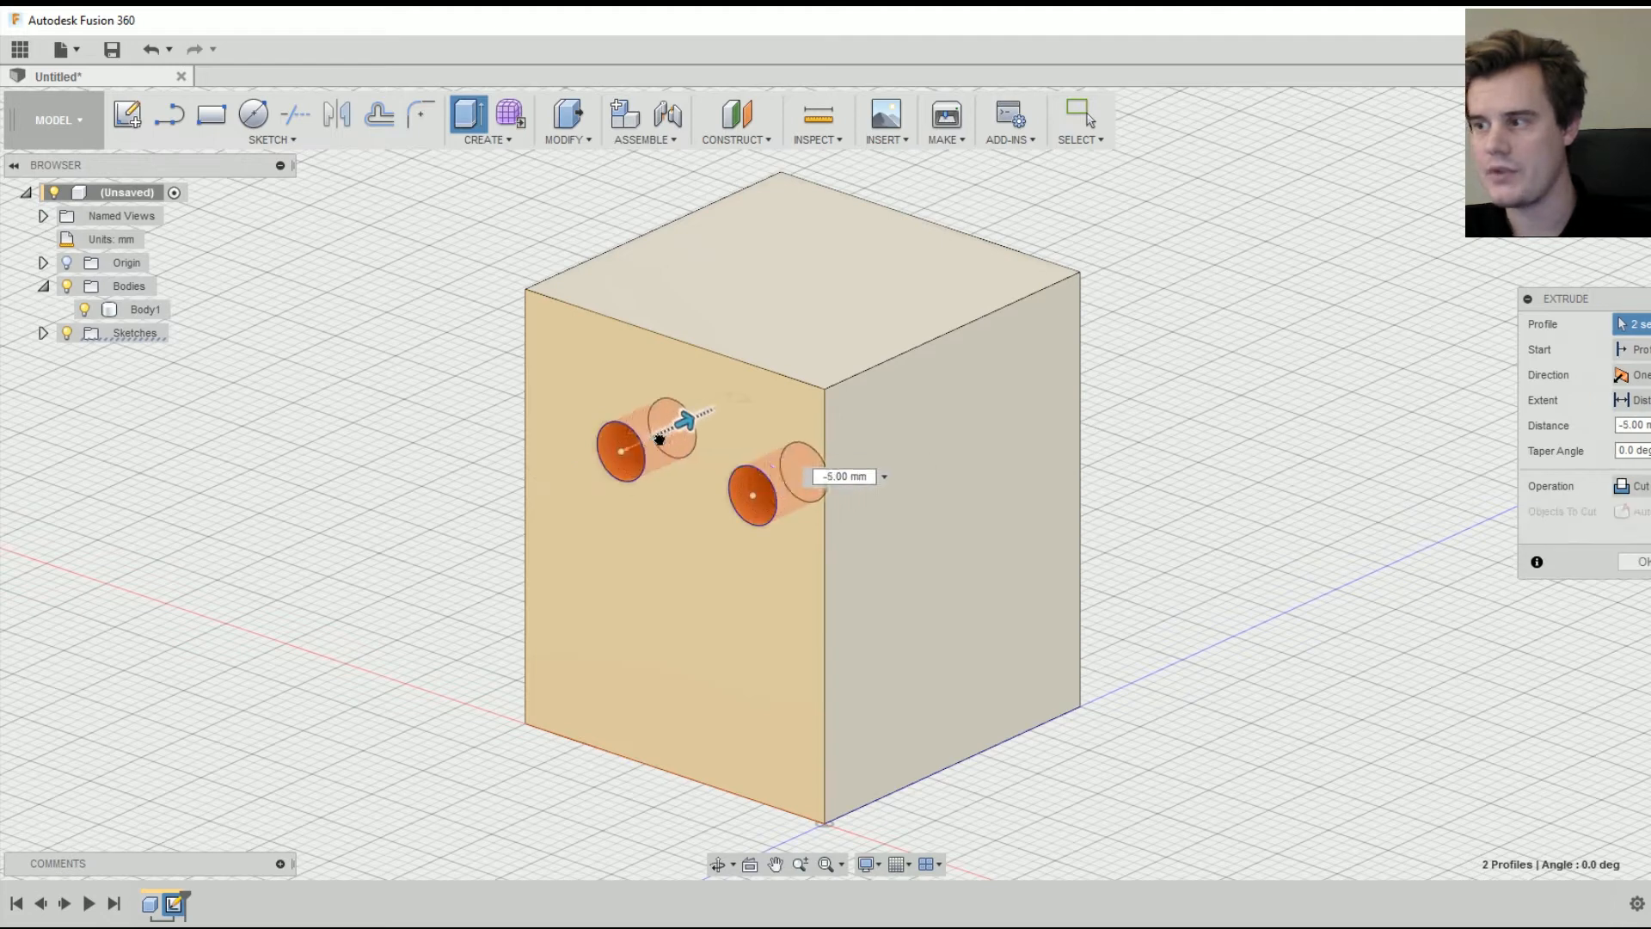
{"action": "left_click", "coordinate": [1637, 487]}
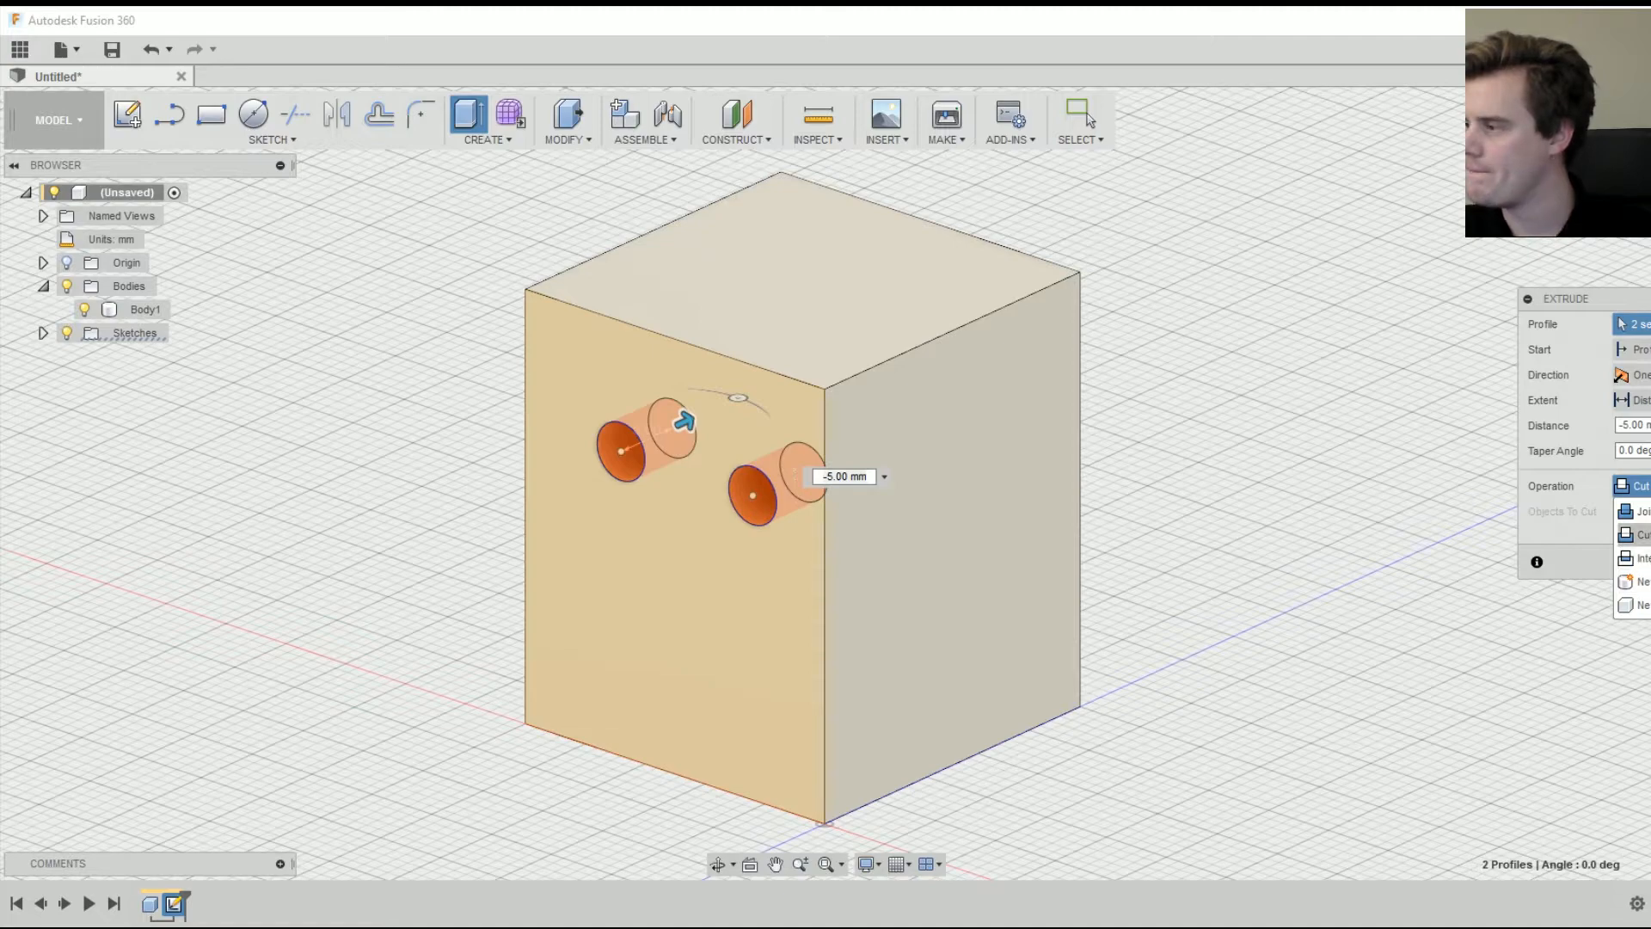
{"action": "left_click", "coordinate": [1639, 581]}
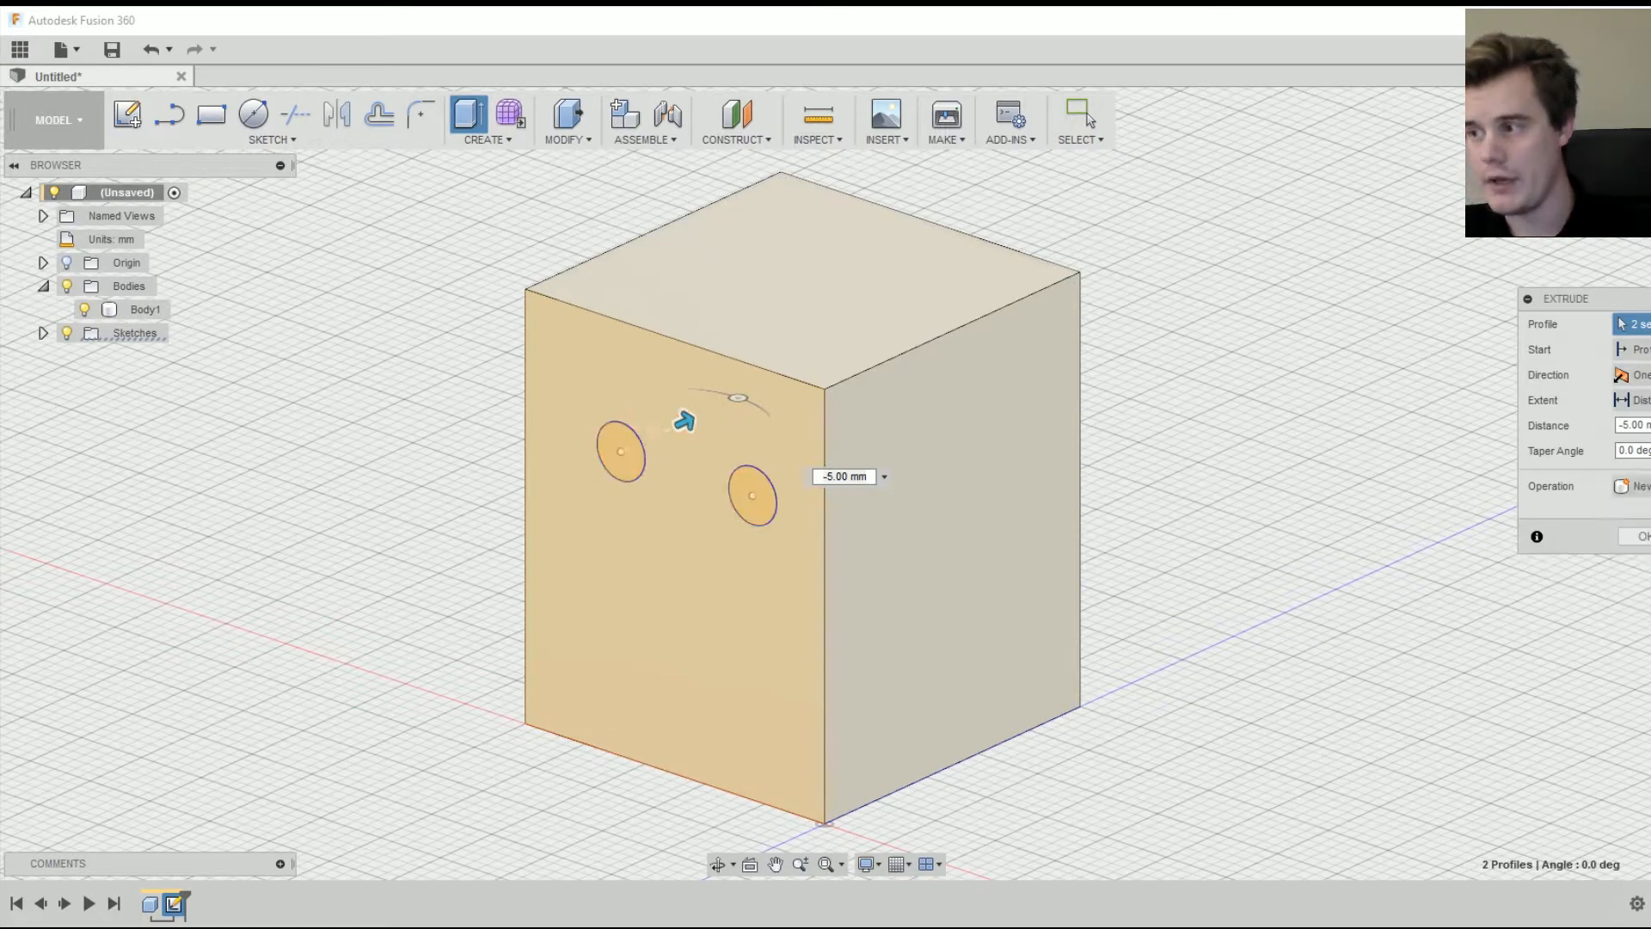
{"action": "scroll", "coordinate": [680, 469], "scroll_direction": "up", "scroll_amount": 3}
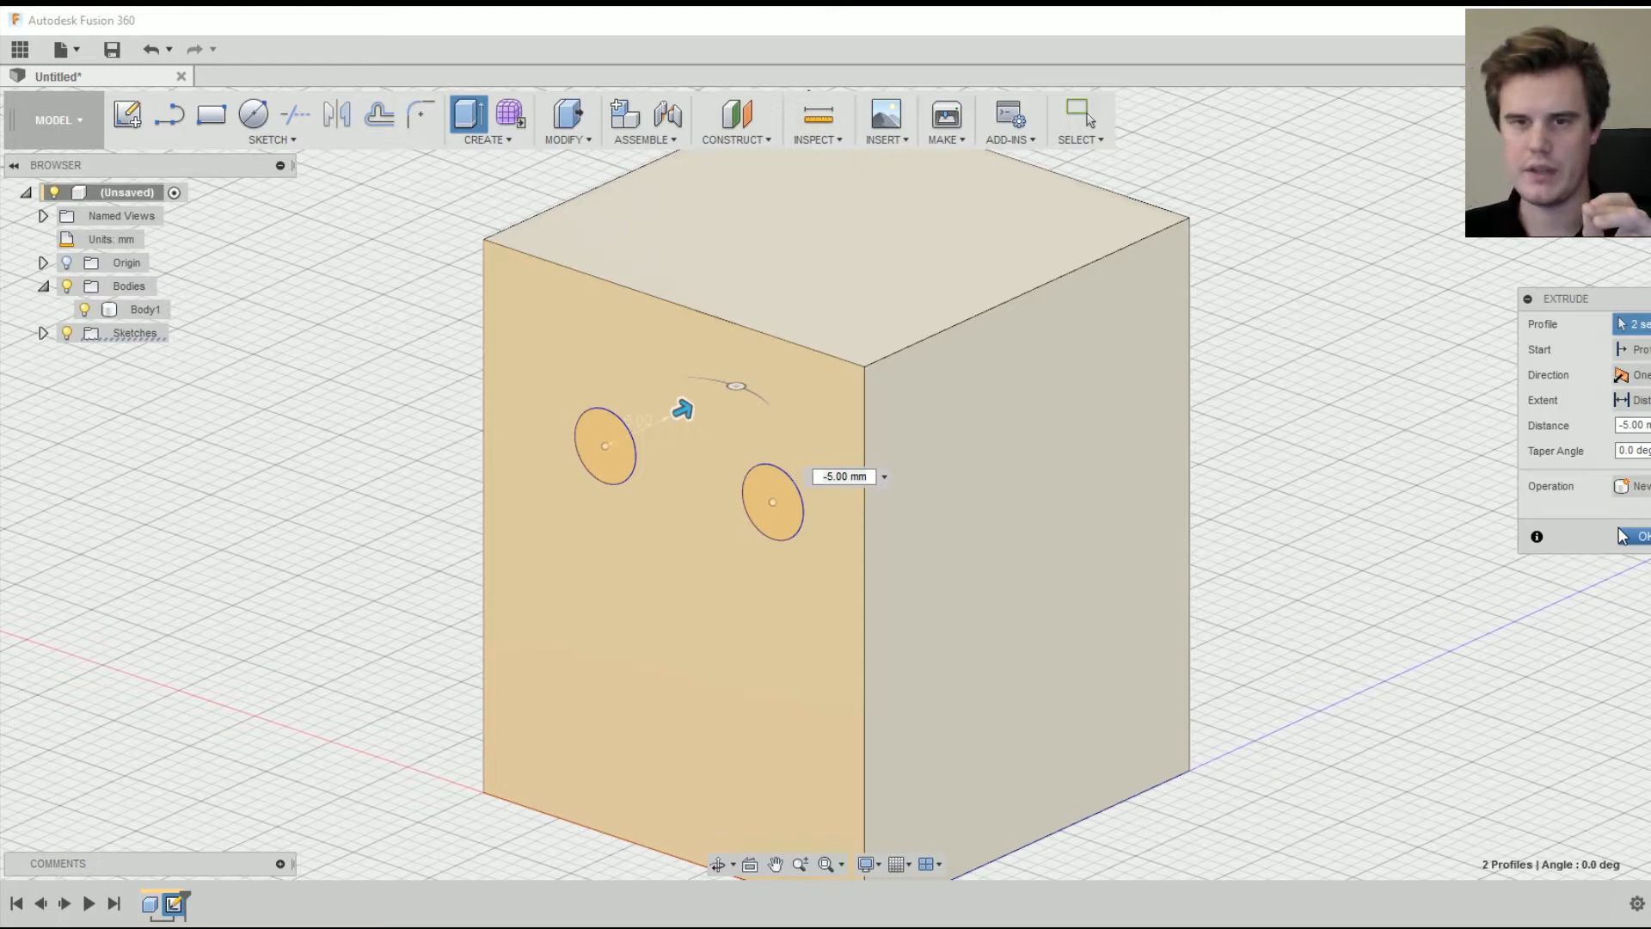
{"action": "left_click", "coordinate": [1643, 537]}
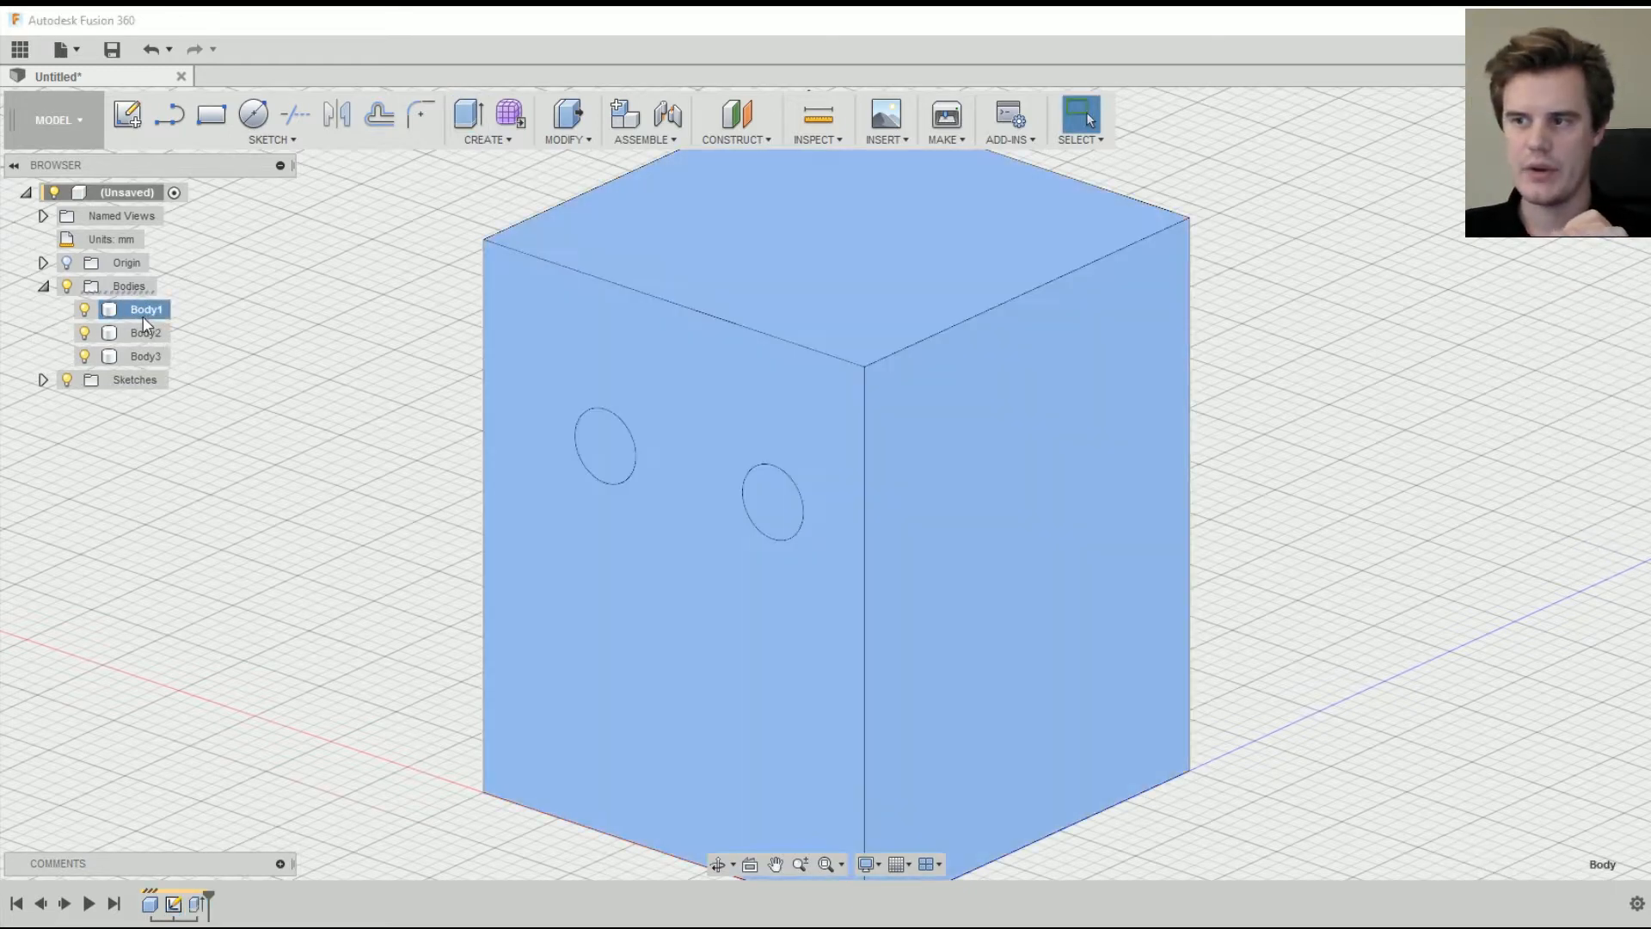
- Hide the two cylinder bodies and examine the box's front face without them
{"action": "left_click", "coordinate": [143, 314]}
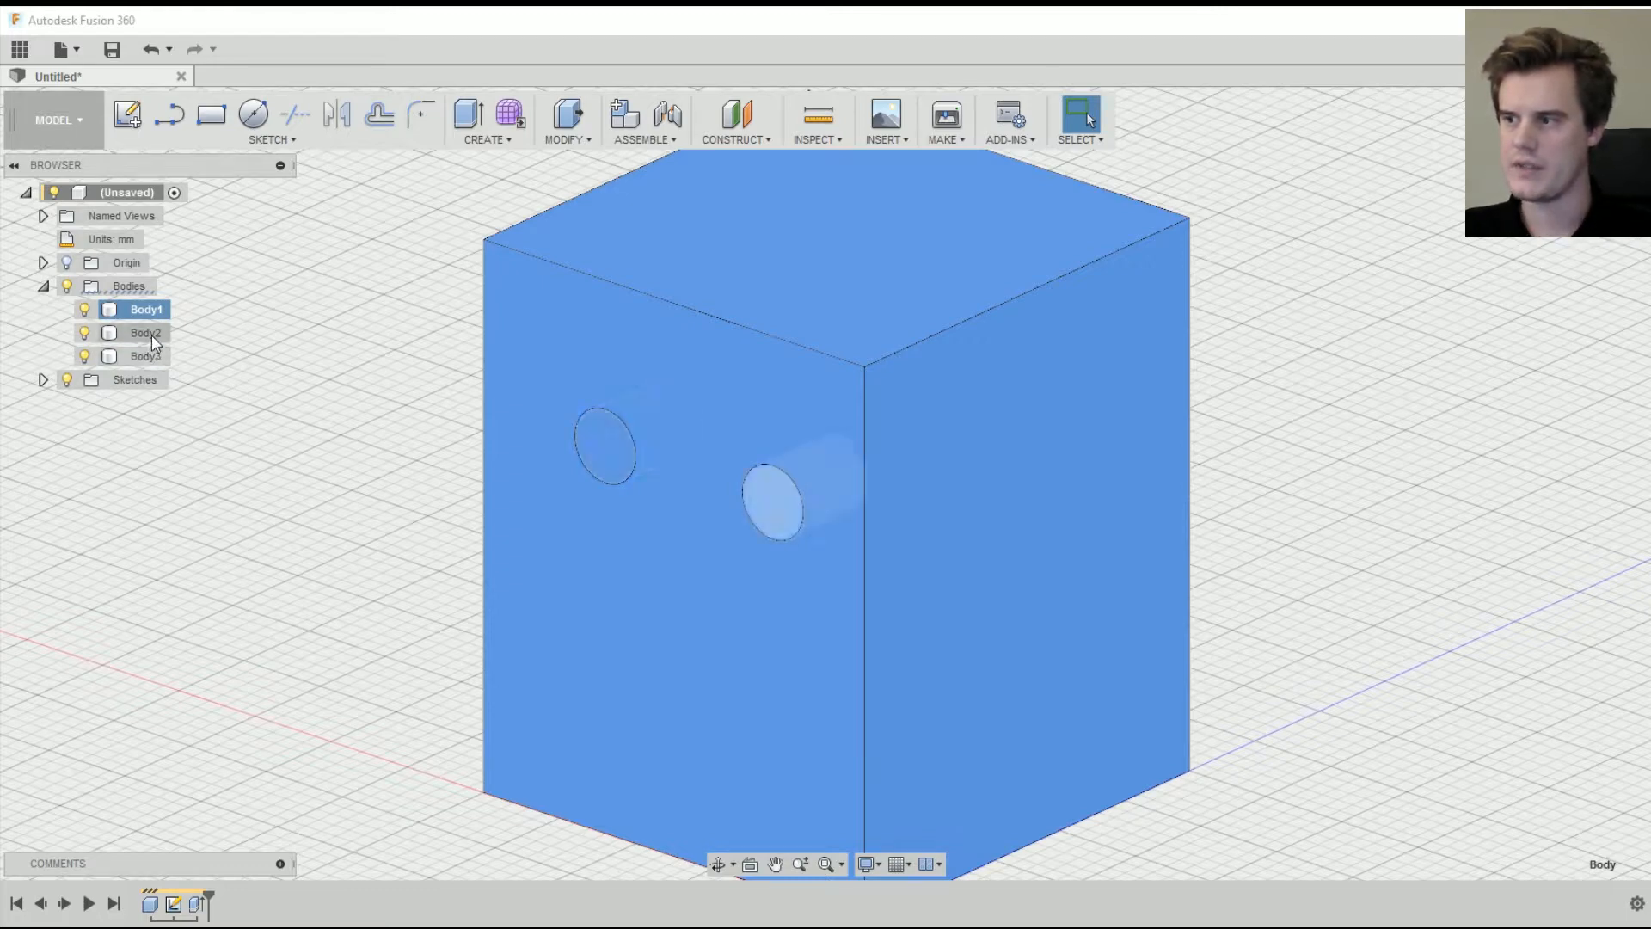
{"action": "left_click", "coordinate": [85, 334]}
{"action": "left_click", "coordinate": [85, 356]}
{"action": "left_click", "coordinate": [453, 428]}
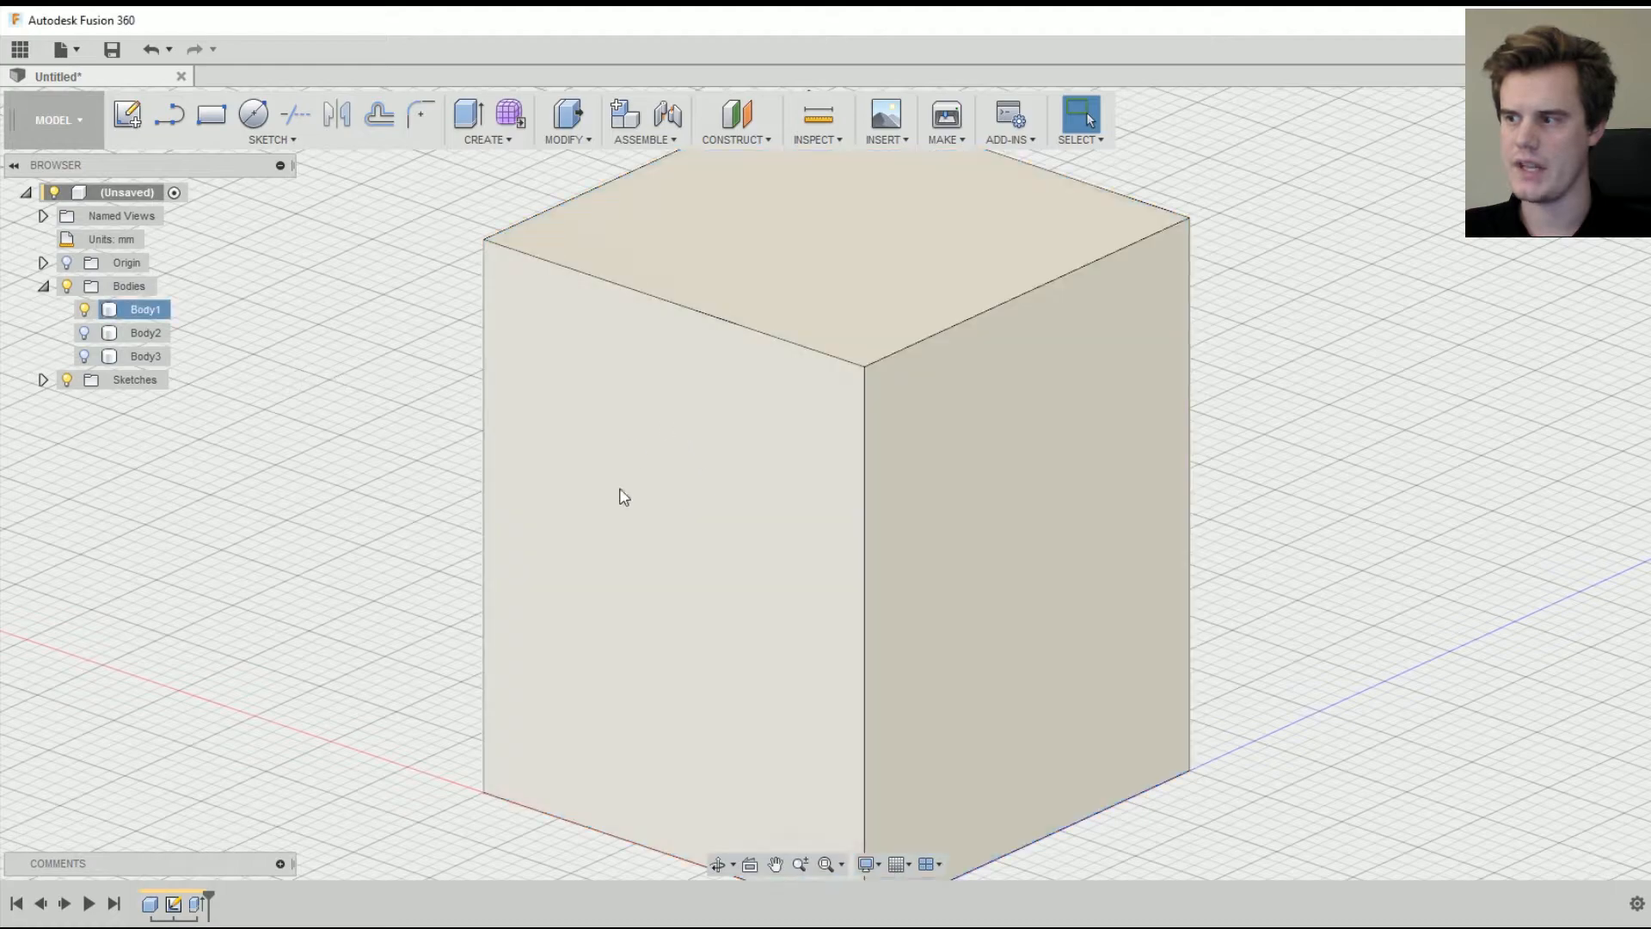
- Undo the visibility changes and the new-body extrusion of the two circles
{"action": "left_click", "coordinate": [85, 334]}
{"action": "left_click", "coordinate": [85, 356]}
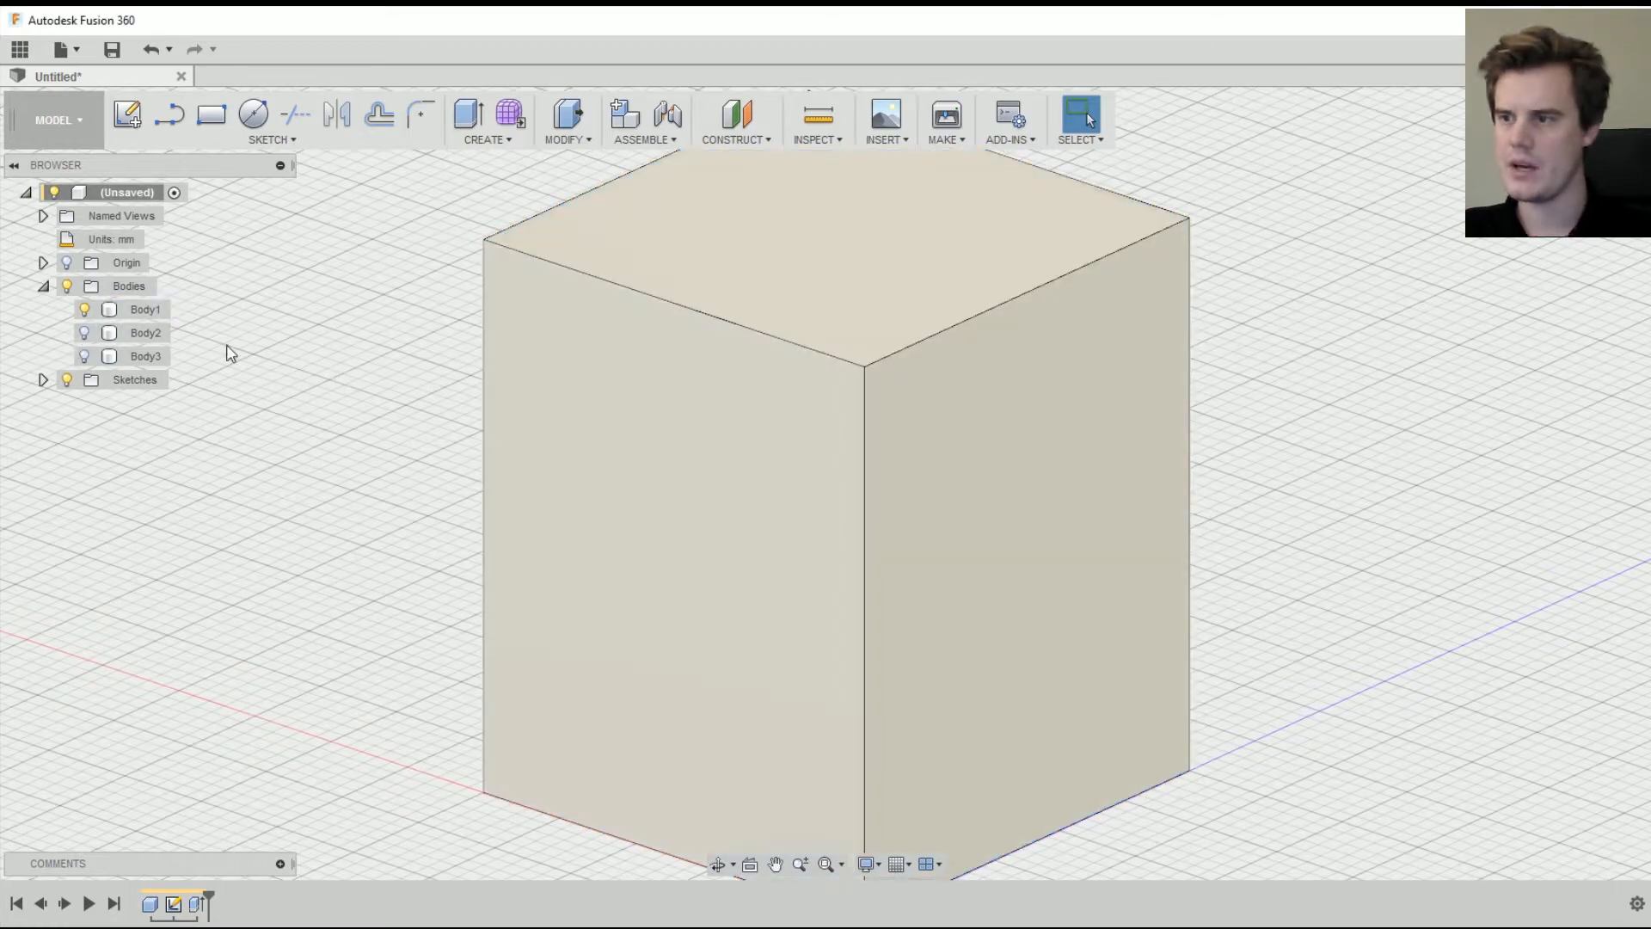
{"action": "key", "text": "ctrl+z"}
{"action": "key", "text": "ctrl+z"}
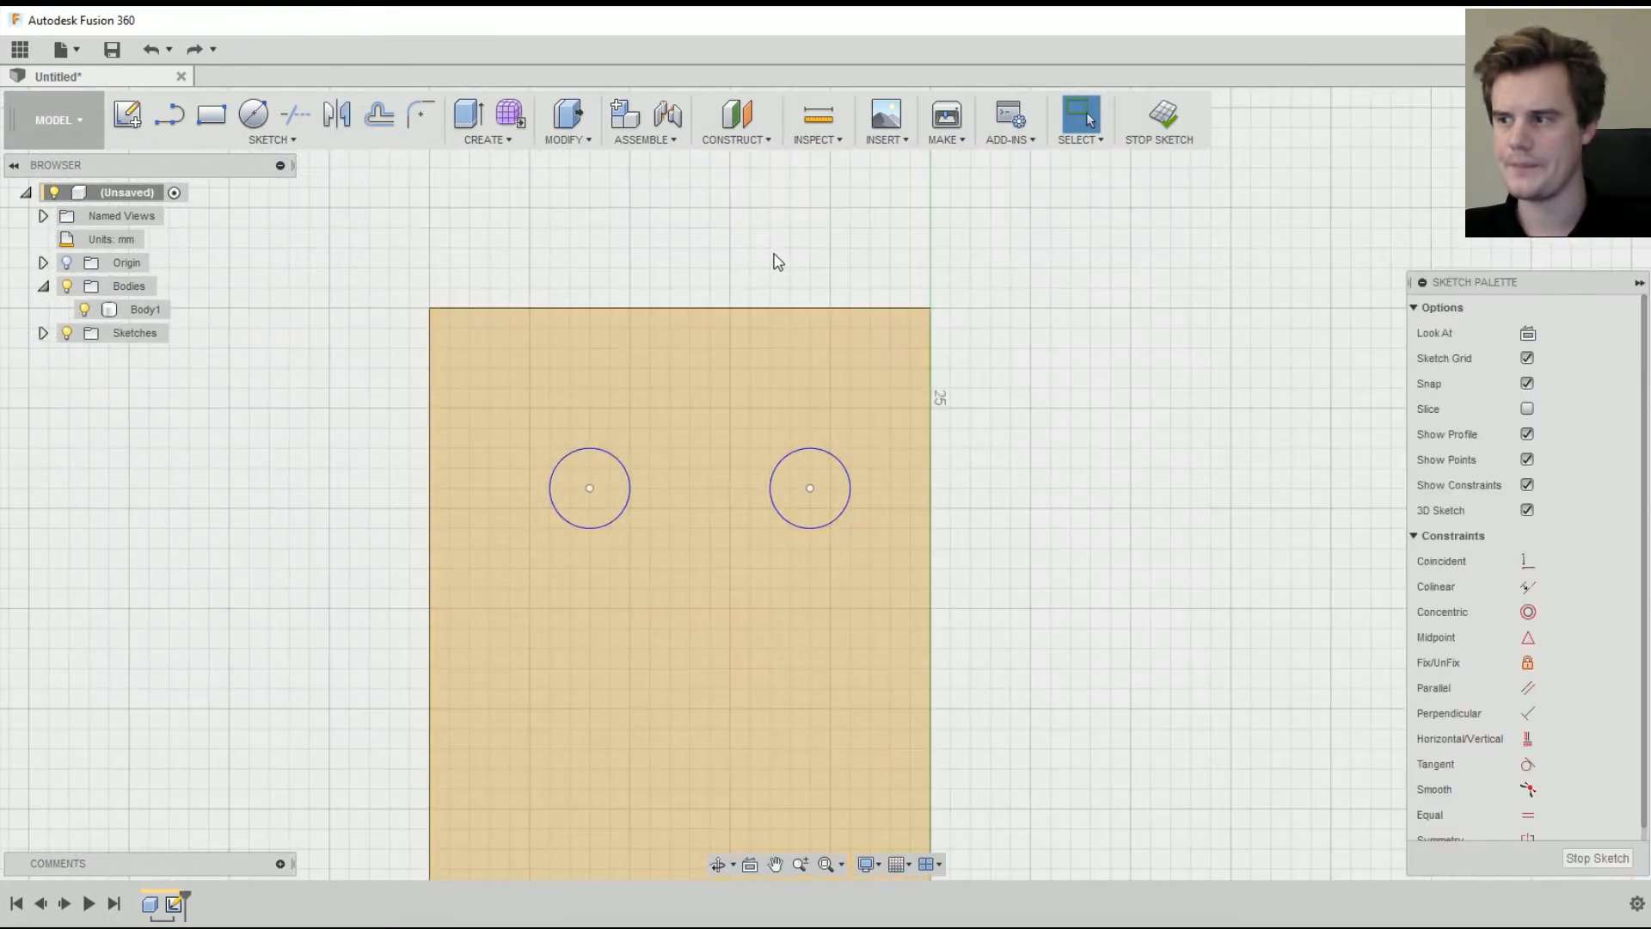
- Extrude both circles 4 mm into the box and set the operation to Intersect
{"action": "mouse_move", "coordinate": [707, 417]}
{"action": "middle_mouse_down"}
{"action": "mouse_move", "coordinate": [663, 472]}
{"action": "mouse_move", "coordinate": [714, 388]}
{"action": "mouse_move", "coordinate": [647, 421]}
{"action": "mouse_move", "coordinate": [643, 447]}
{"action": "middle_mouse_up"}
{"action": "middle_click_drag", "start_coordinate": [643, 447], "coordinate": [752, 365]}
{"action": "left_click", "coordinate": [560, 343]}
{"action": "right_click", "coordinate": [699, 408]}
{"action": "left_click", "coordinate": [674, 492]}
{"action": "left_click_drag", "start_coordinate": [694, 427], "coordinate": [784, 395]}
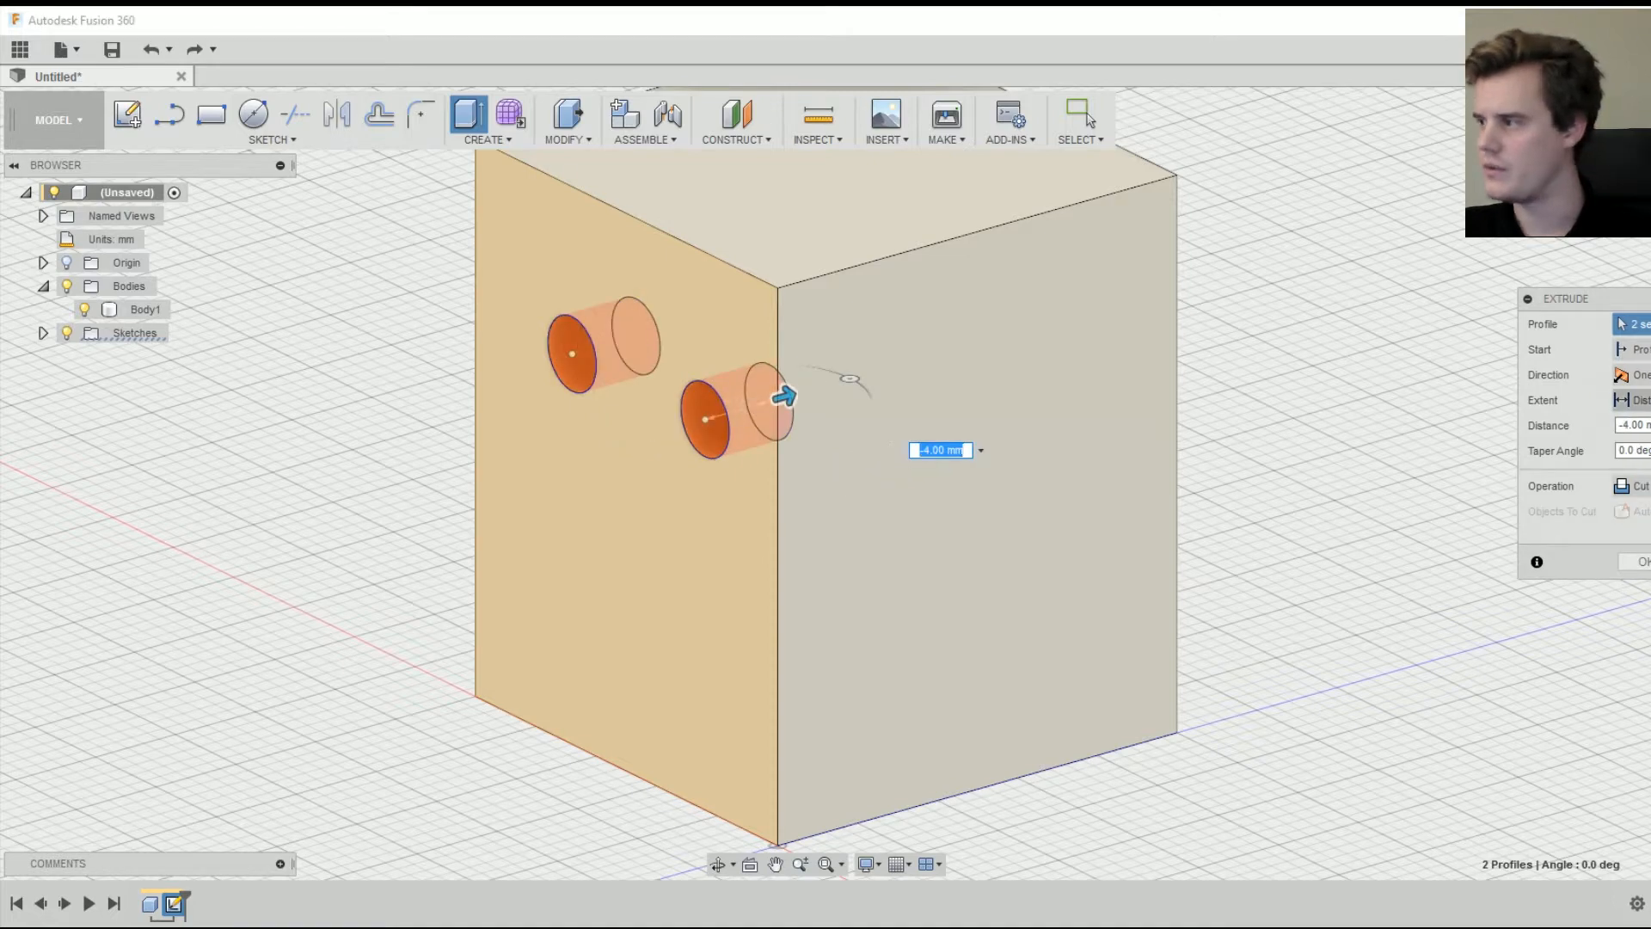
{"action": "left_click", "coordinate": [1634, 486]}
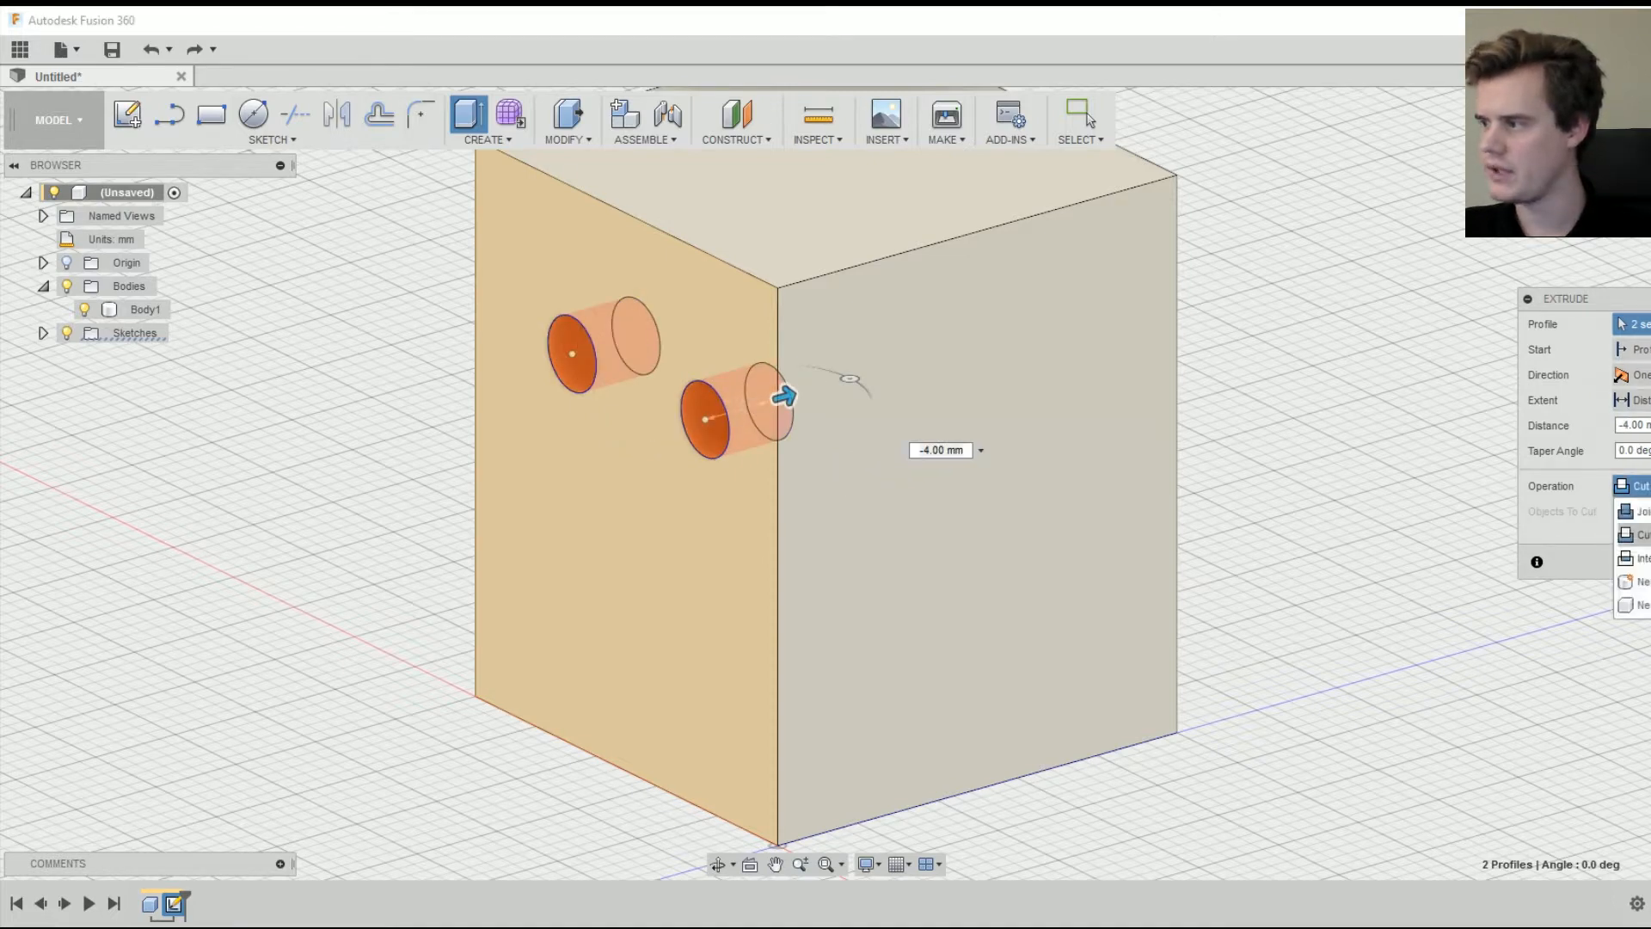
{"action": "left_click", "coordinate": [1638, 558]}
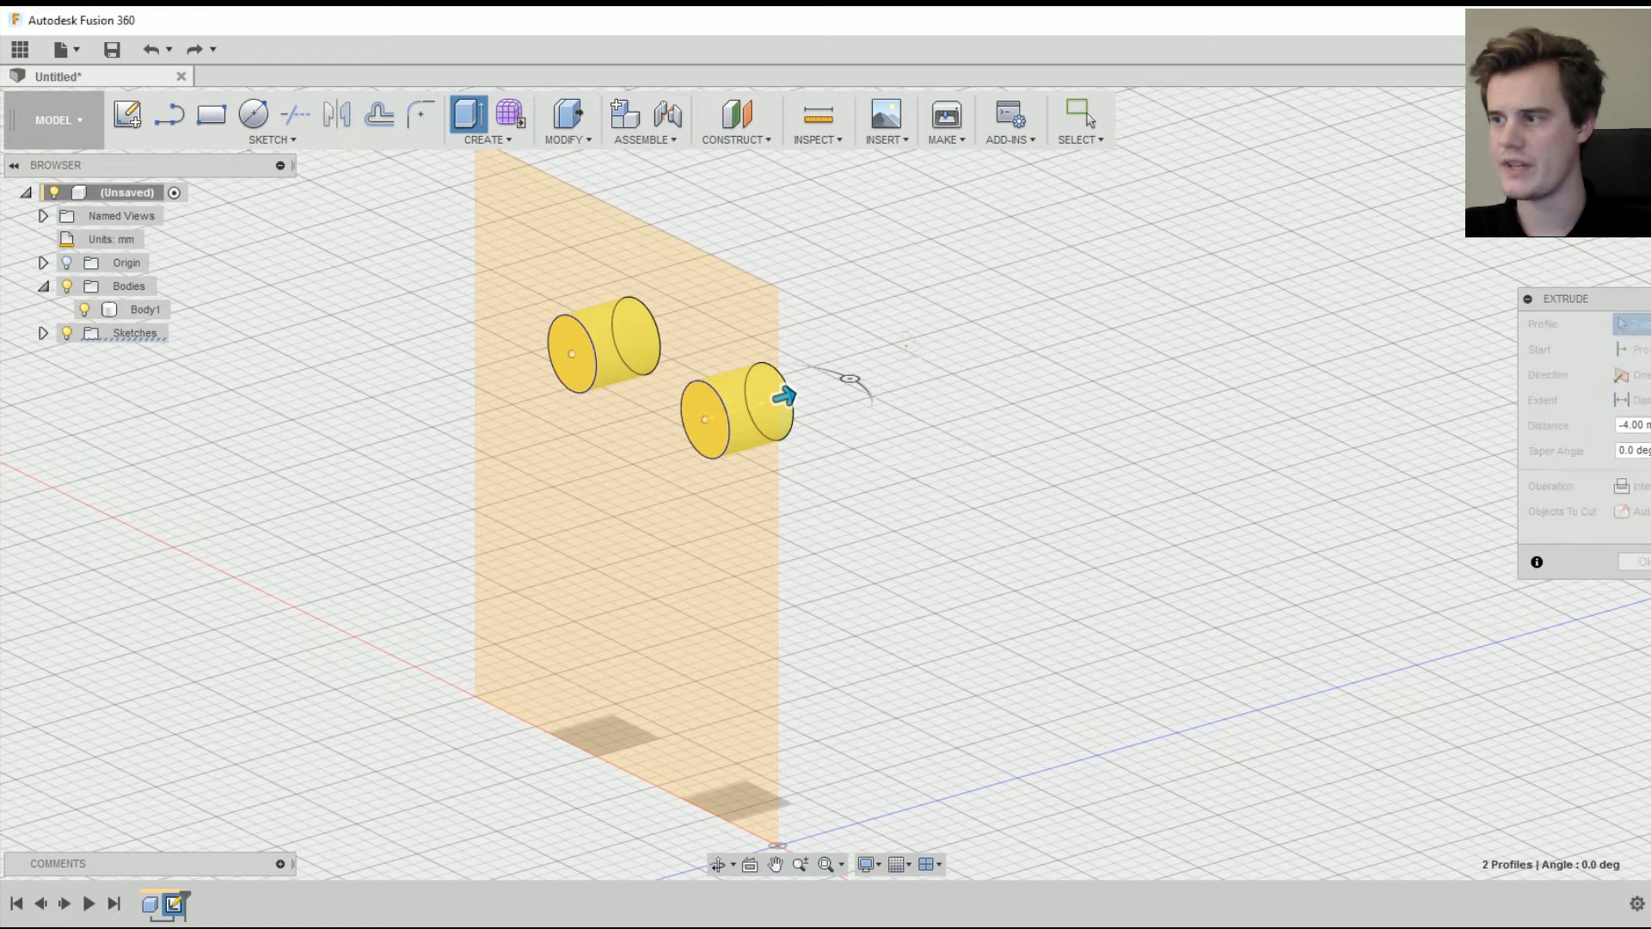
- Preview the Intersect extrusion at a depth of about 49 mm, and shorten it to 7 mm
{"action": "middle_click_drag", "start_coordinate": [973, 382], "coordinate": [931, 339], "text": "shift"}
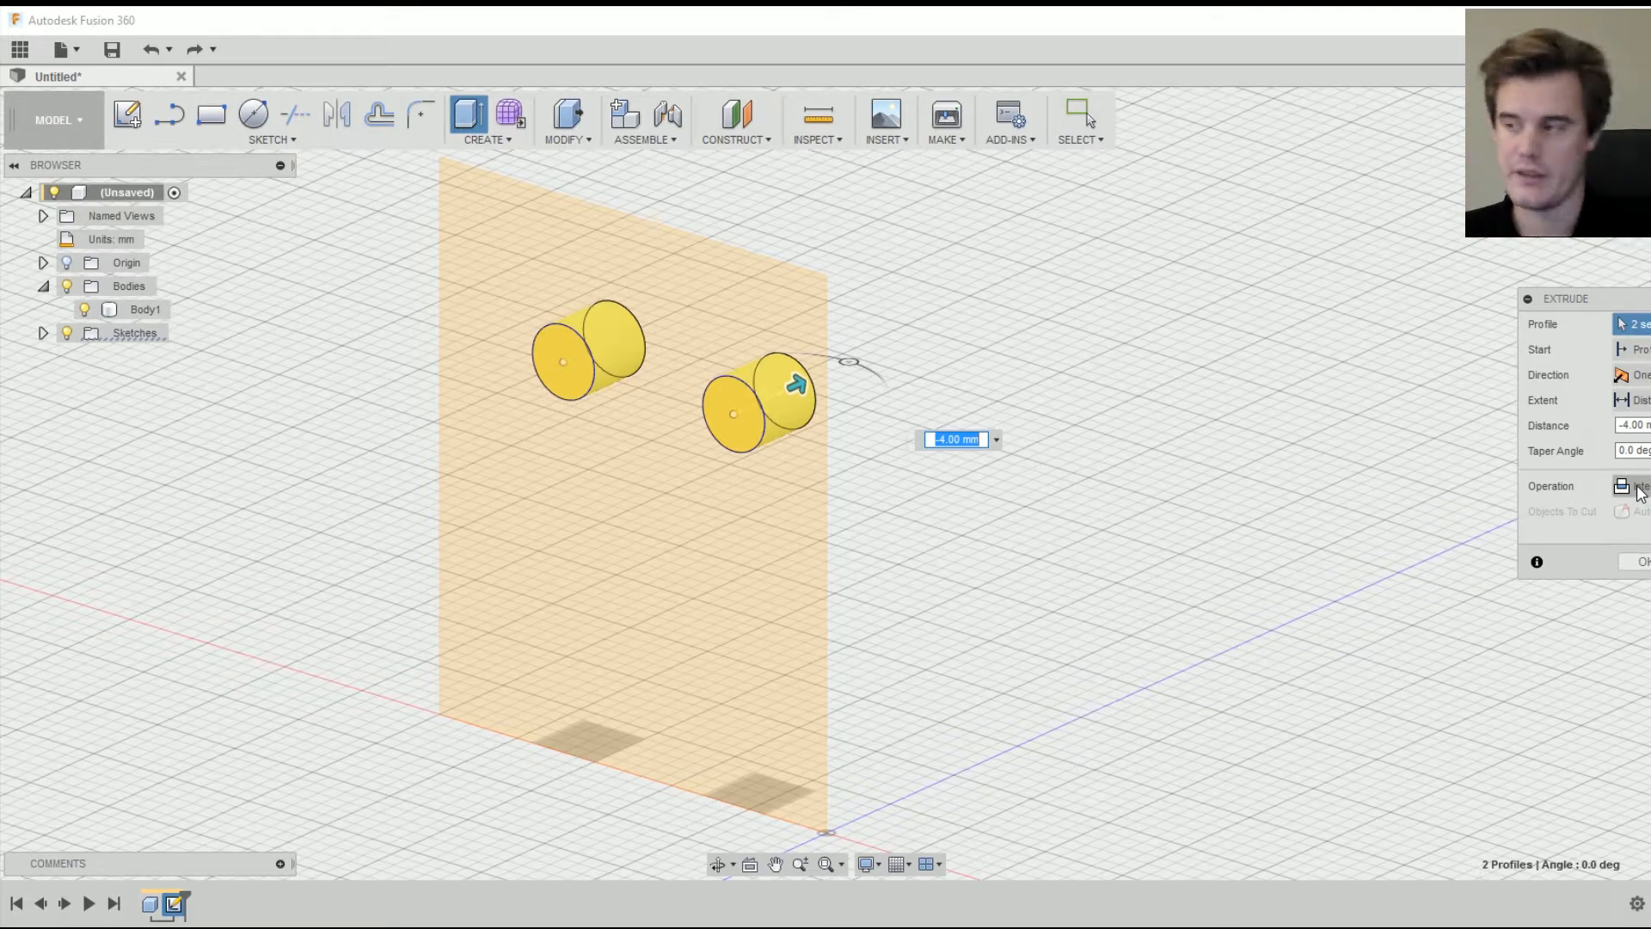
{"action": "scroll", "coordinate": [1257, 344], "scroll_direction": "down", "scroll_amount": 3}
{"action": "middle_click_drag", "start_coordinate": [1221, 350], "coordinate": [878, 419], "text": "shift"}
{"action": "left_click_drag", "start_coordinate": [646, 439], "coordinate": [1170, 267]}
{"action": "middle_click_drag", "start_coordinate": [1060, 538], "coordinate": [685, 557], "text": "shift"}
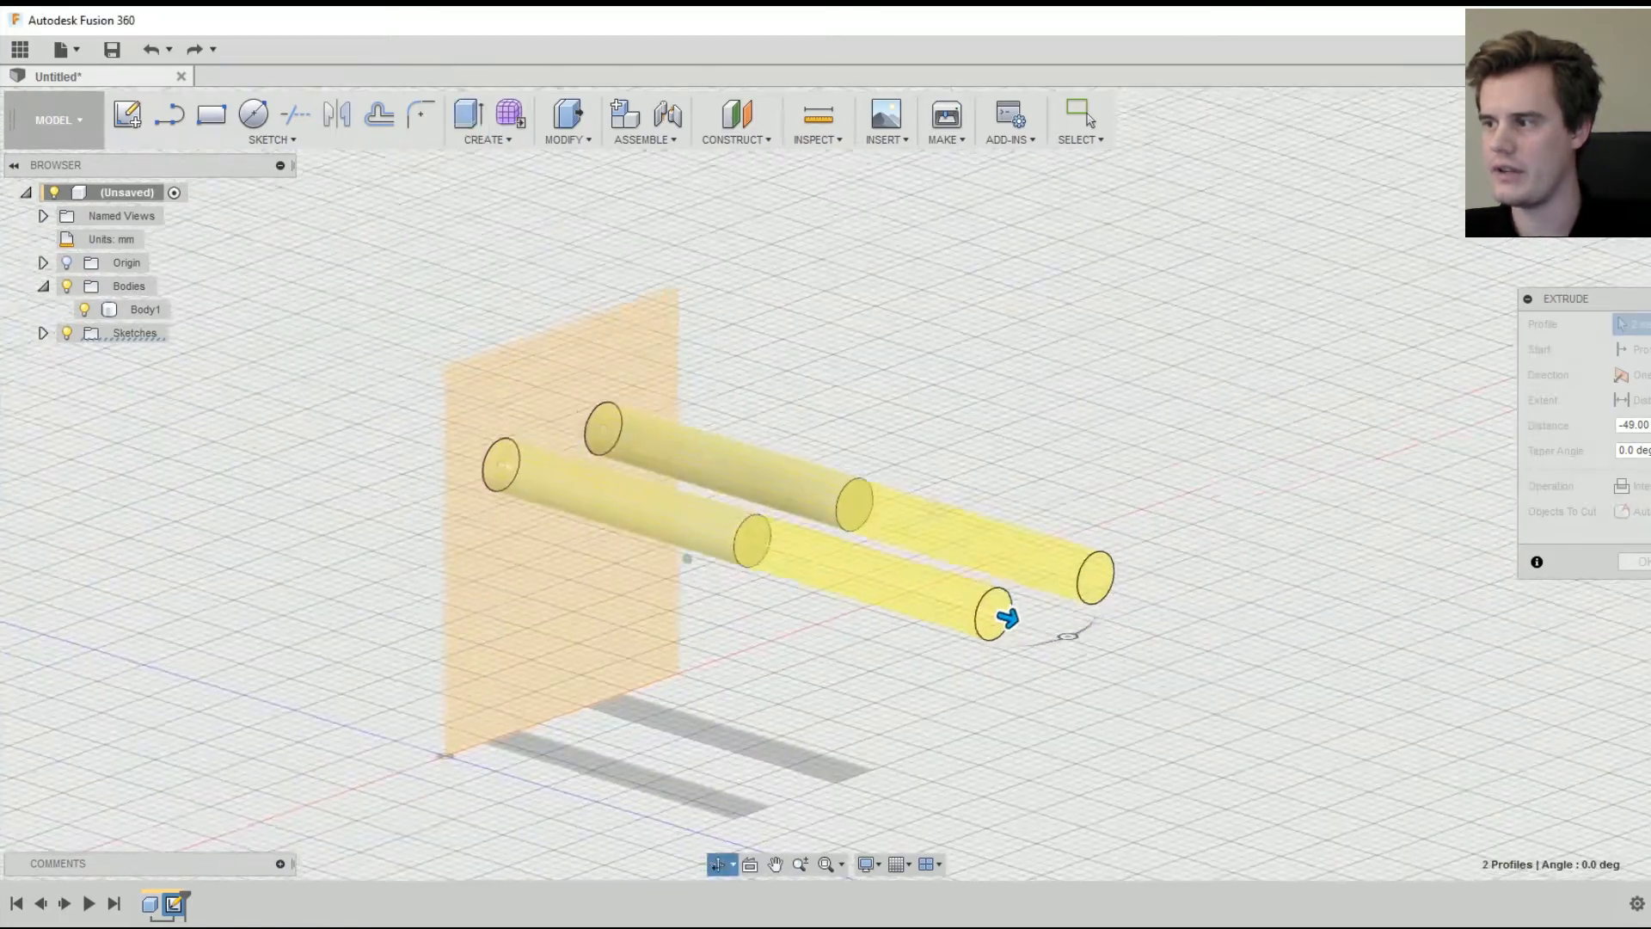
{"action": "left_click_drag", "start_coordinate": [1007, 614], "coordinate": [947, 595]}
{"action": "middle_click_drag", "start_coordinate": [899, 484], "coordinate": [822, 553], "text": "shift"}
{"action": "left_click_drag", "start_coordinate": [1106, 586], "coordinate": [609, 499]}
- Switch the extrusion to Cut and reduce its depth to make two shallow circular pockets in the front face
{"action": "left_click", "coordinate": [1634, 486]}
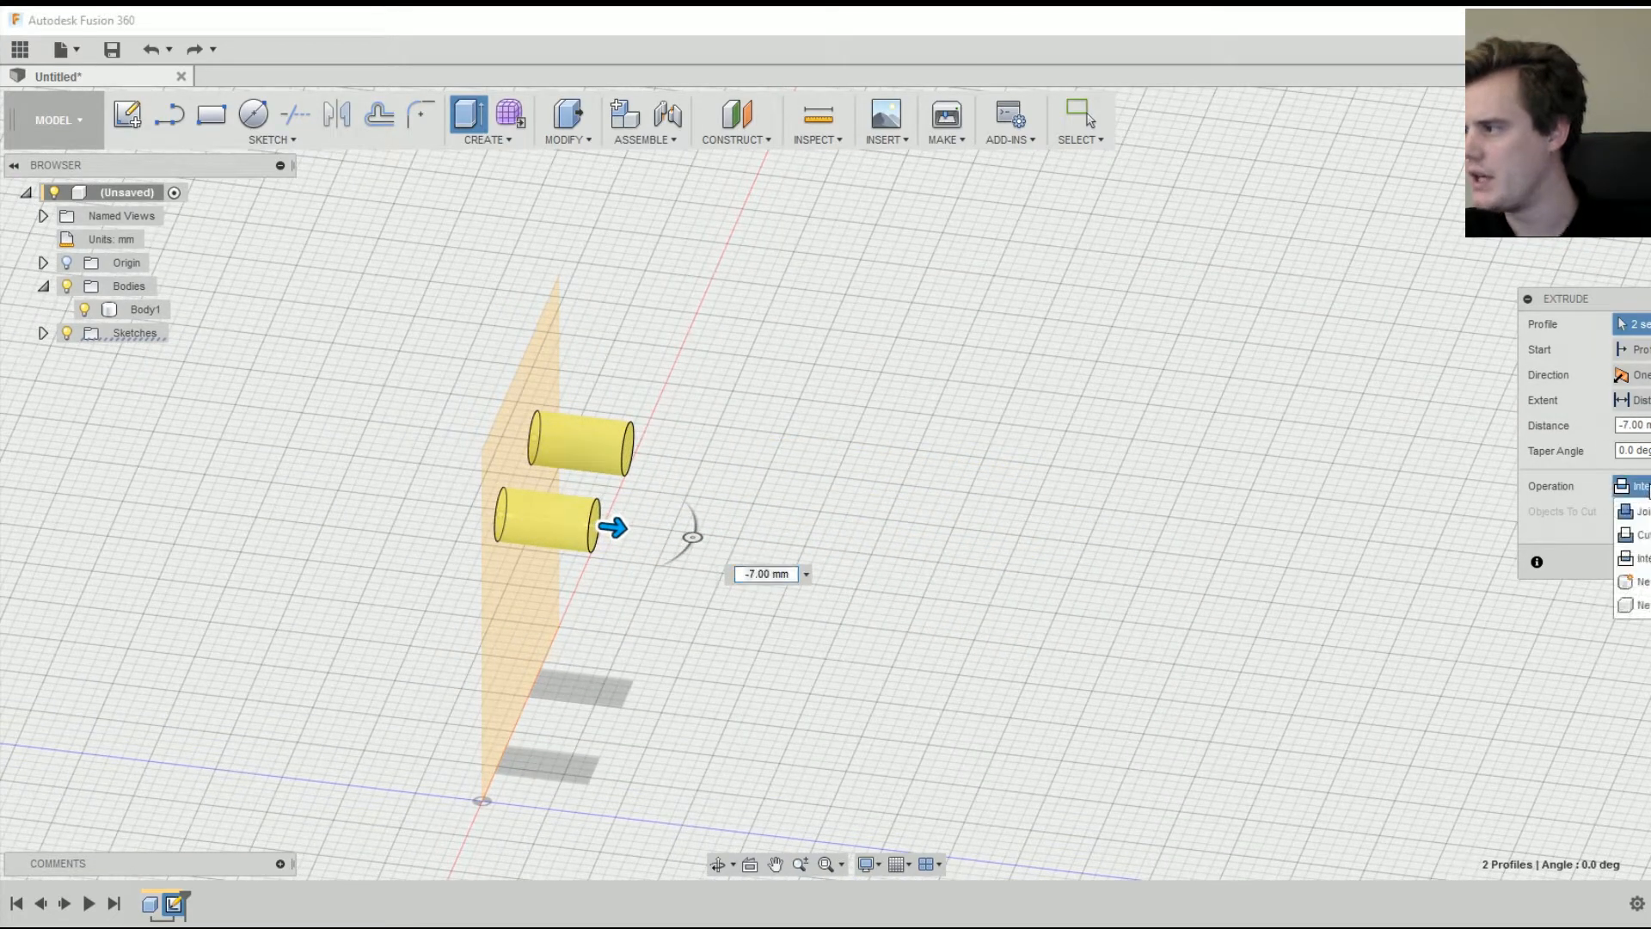
{"action": "left_click", "coordinate": [1634, 534]}
{"action": "middle_click_drag", "start_coordinate": [868, 531], "coordinate": [713, 537], "text": "shift"}
{"action": "left_click_drag", "start_coordinate": [712, 537], "coordinate": [634, 560]}
{"action": "middle_click_drag", "start_coordinate": [634, 560], "coordinate": [674, 578], "text": "shift"}
{"action": "left_click", "coordinate": [1638, 561]}
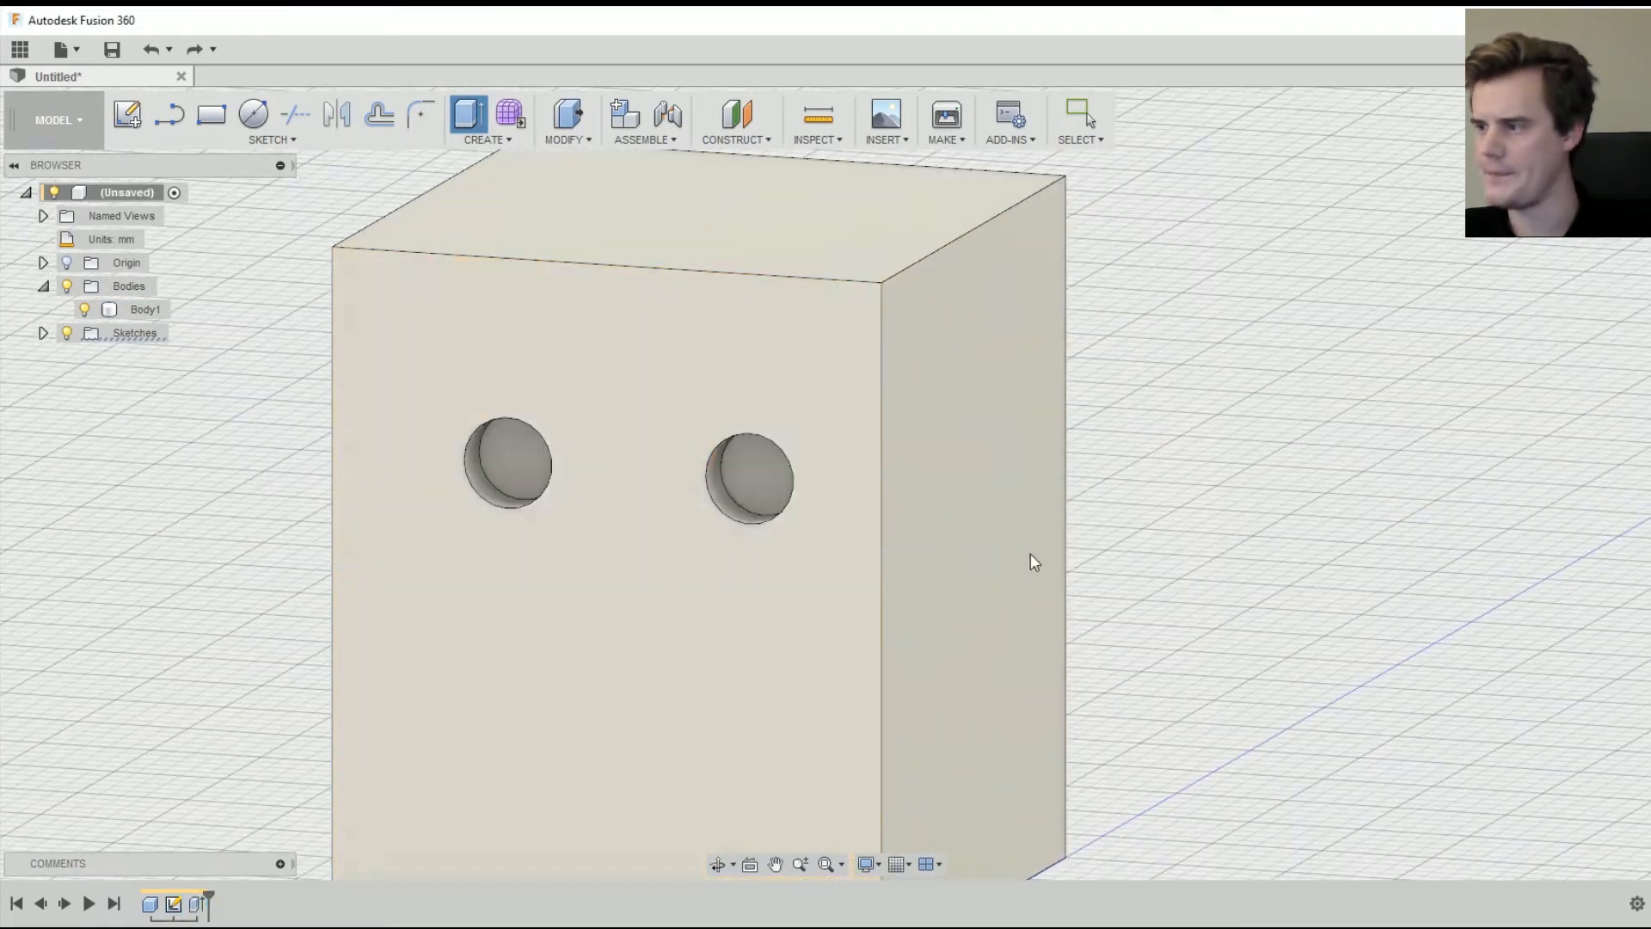
- Extrude the floors of both circular pockets 2 mm outward as new bodies
{"action": "left_click", "coordinate": [748, 477]}
{"action": "left_click", "coordinate": [520, 466], "text": "ctrl"}
{"action": "right_click", "coordinate": [518, 465]}
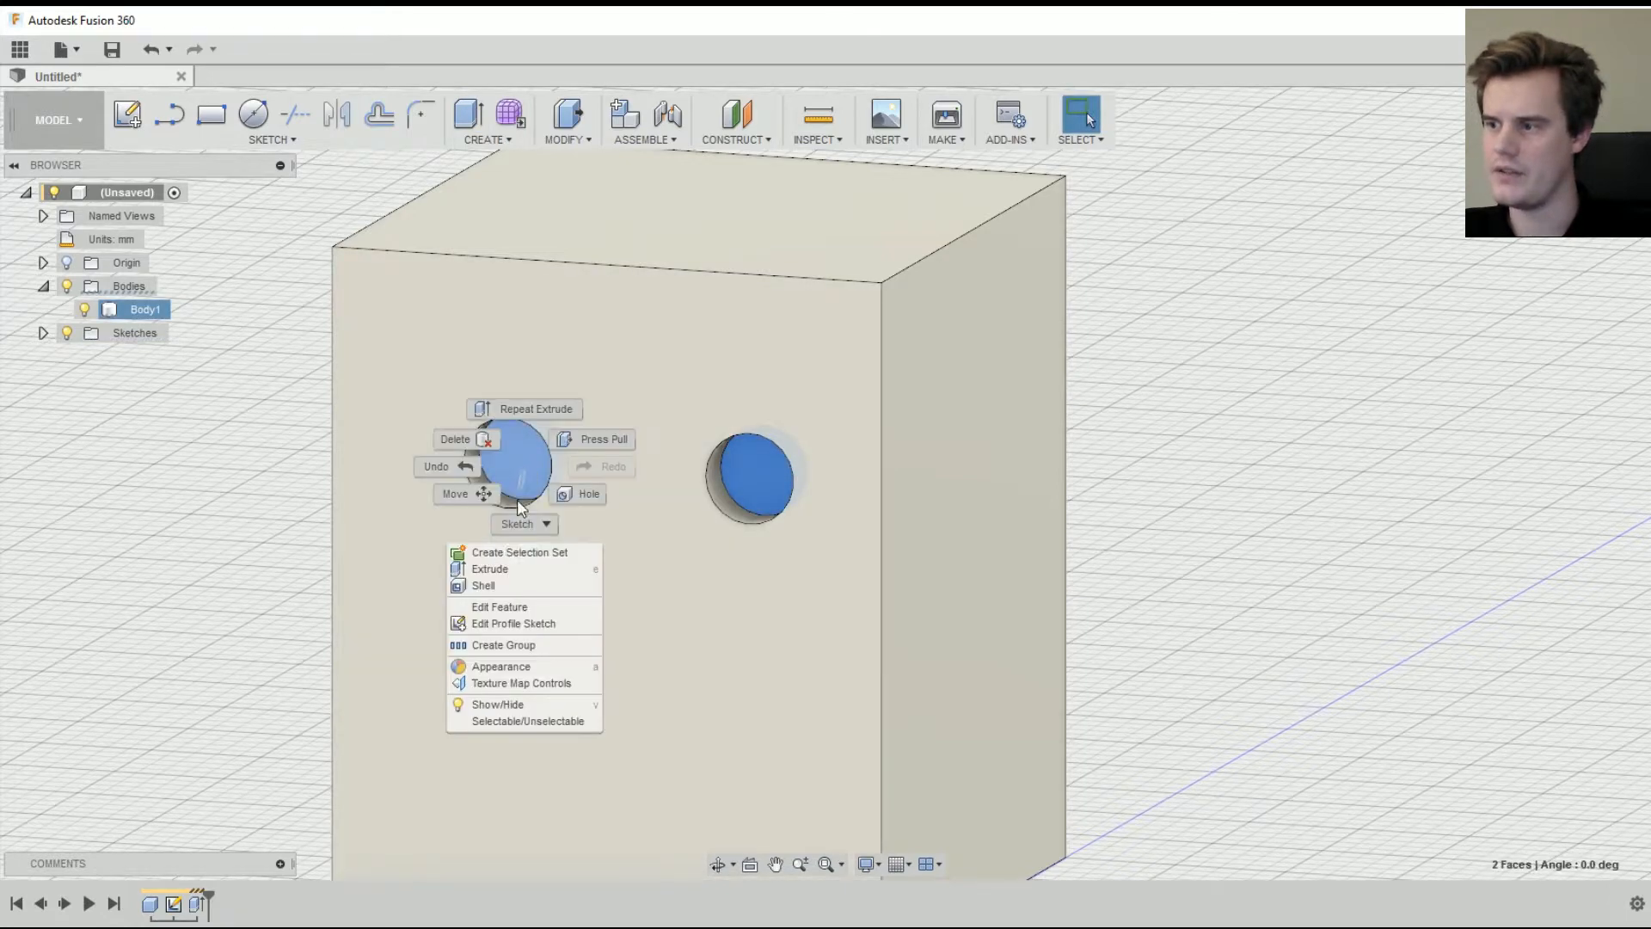
{"action": "left_click", "coordinate": [497, 568]}
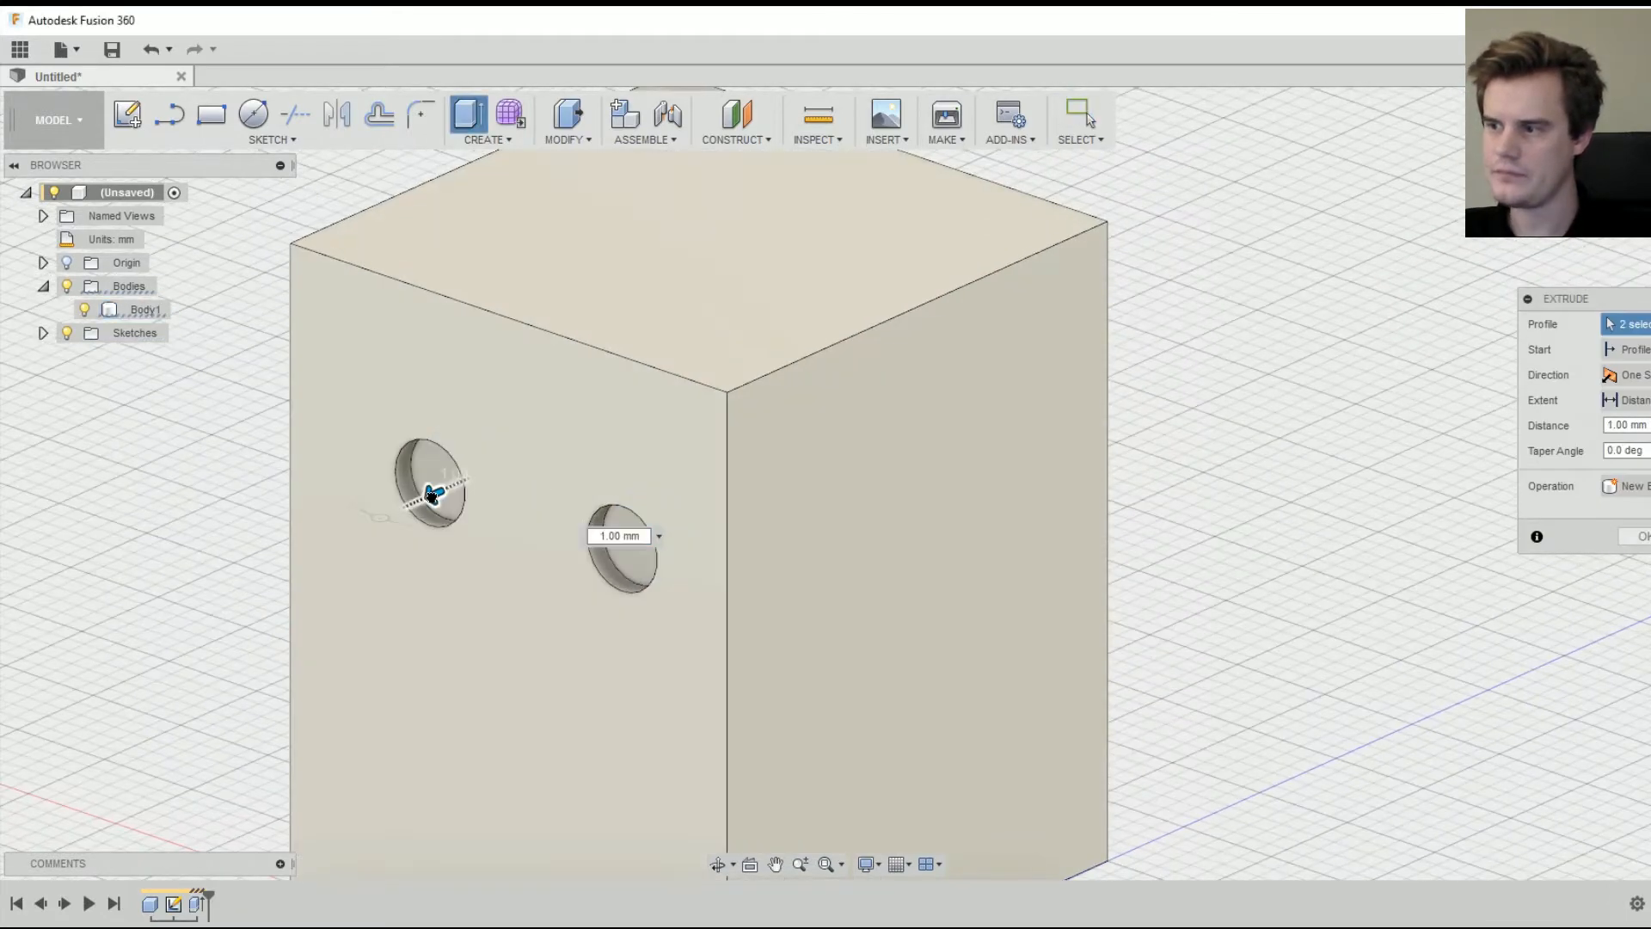
{"action": "left_click", "coordinate": [1608, 486]}
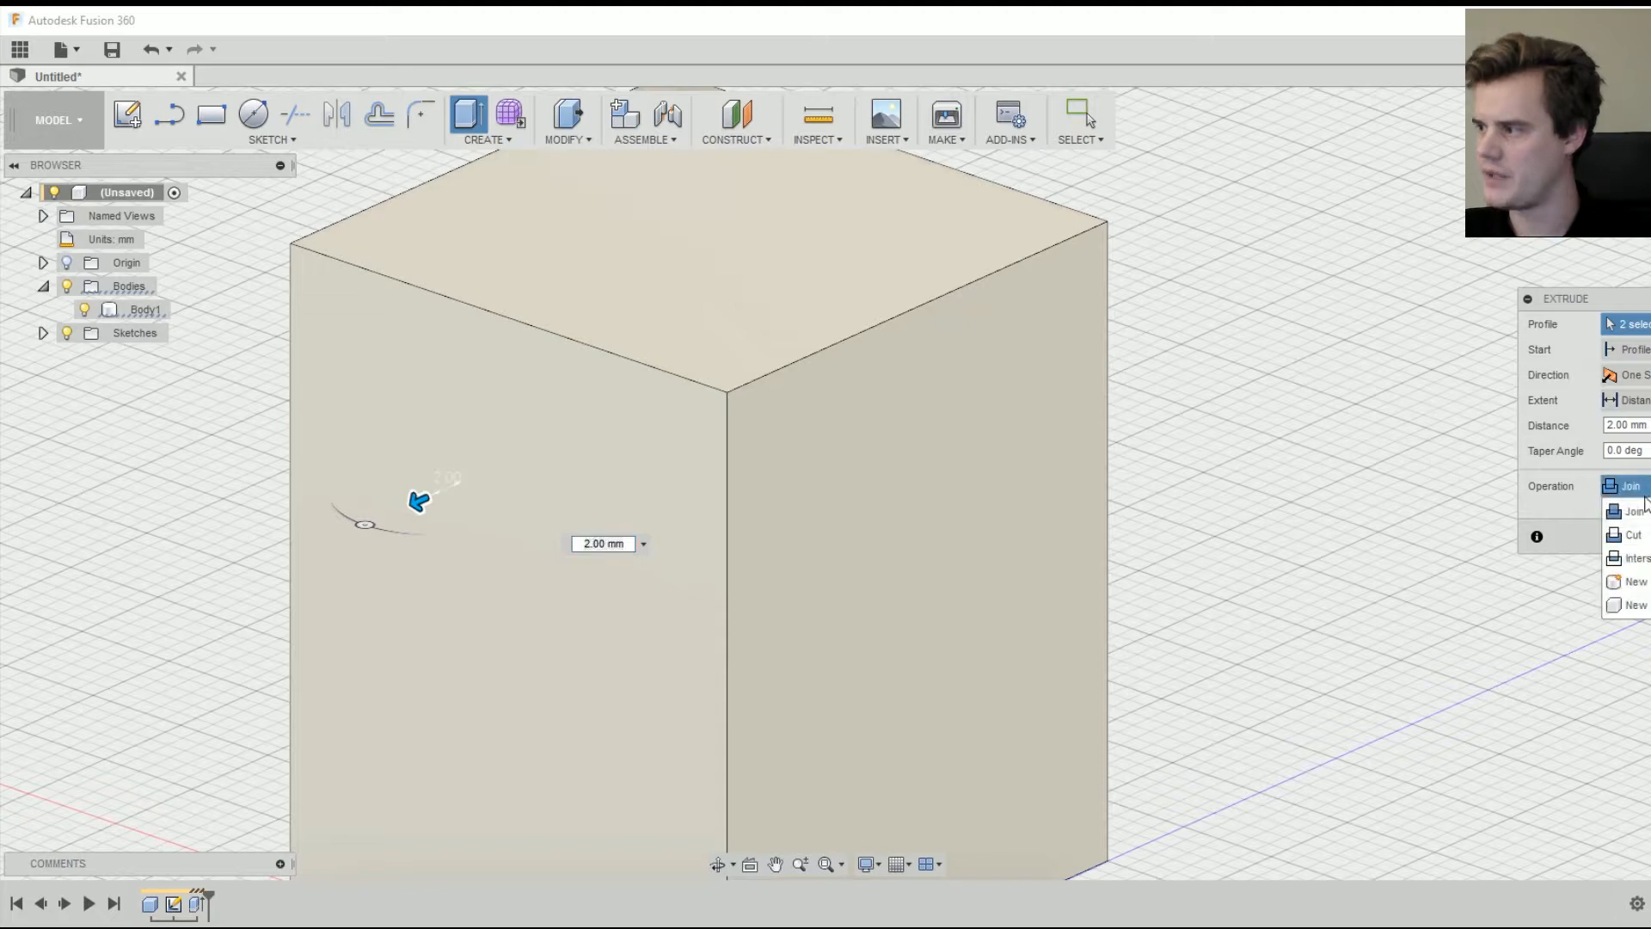
{"action": "left_click", "coordinate": [1634, 581]}
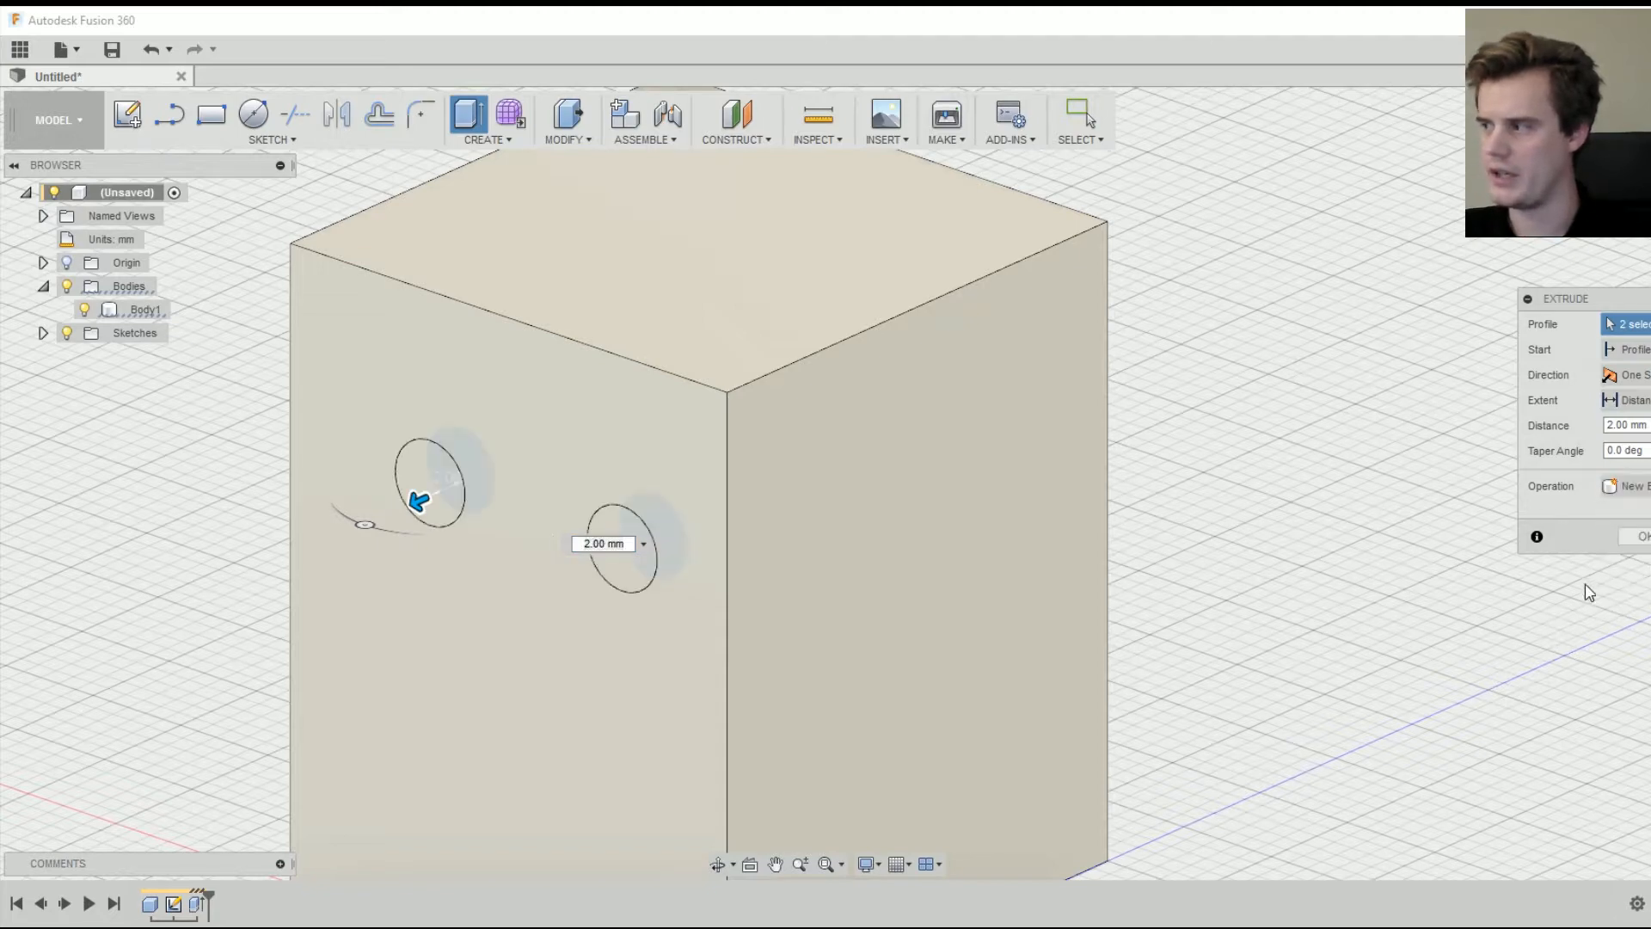
{"action": "left_click", "coordinate": [1630, 538]}
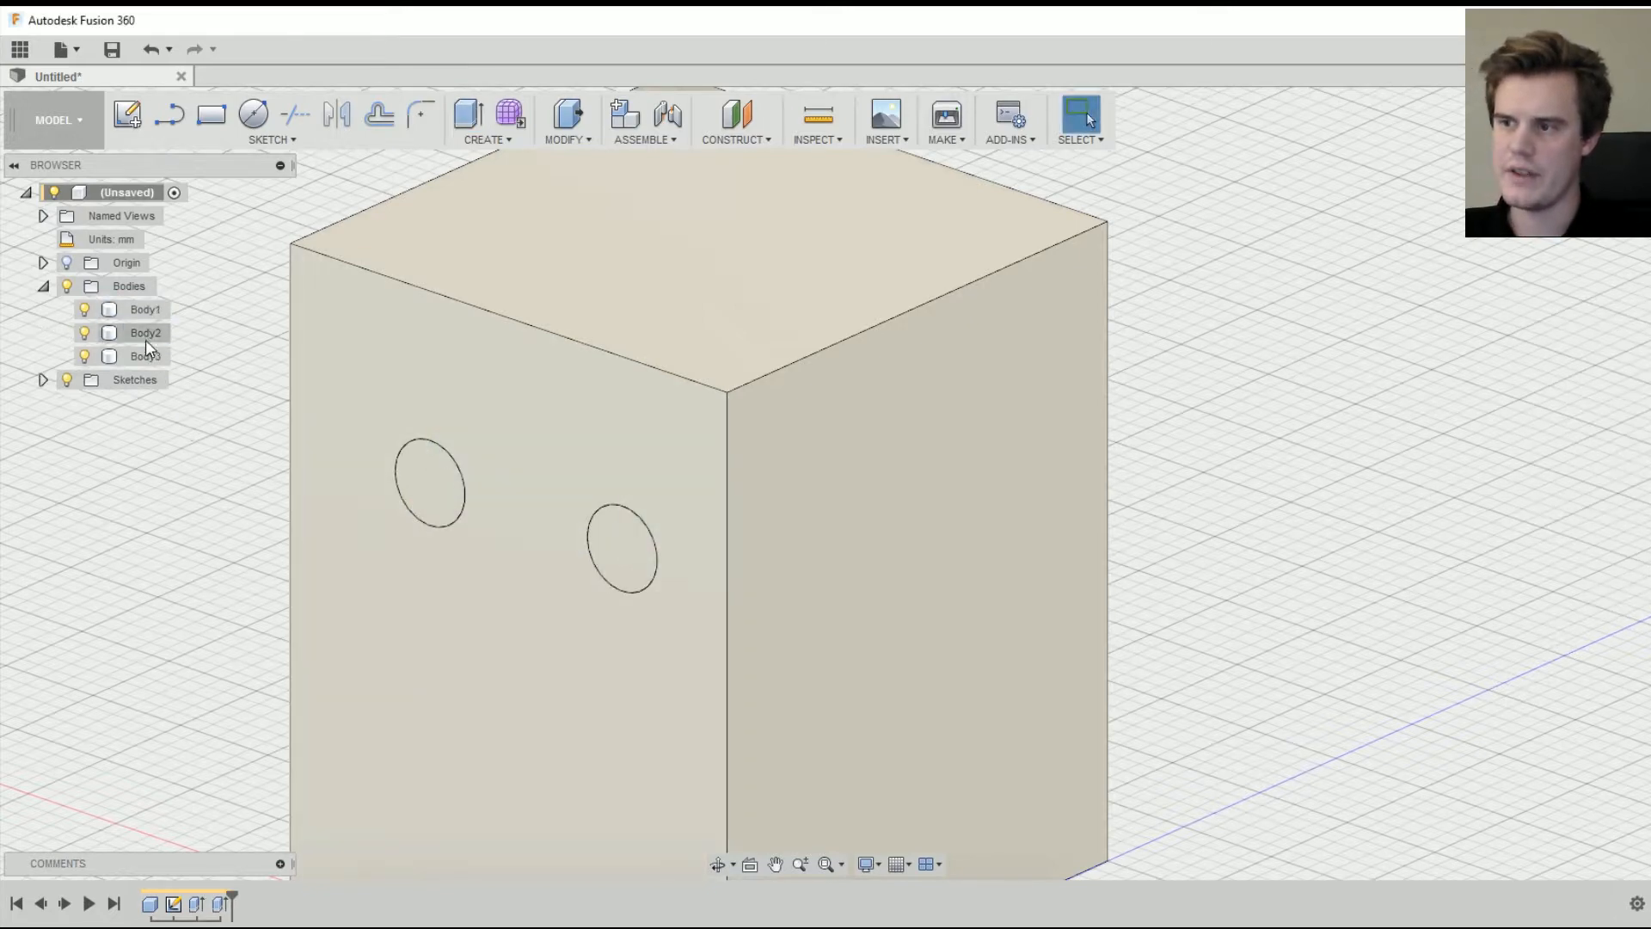
- Hide the two bodies that fill the pockets and examine the open pockets in the box's front face
{"action": "left_click", "coordinate": [145, 333]}
{"action": "left_click", "coordinate": [146, 356]}
{"action": "left_click", "coordinate": [84, 332]}
{"action": "left_click", "coordinate": [84, 357]}
{"action": "middle_click_drag", "start_coordinate": [598, 452], "coordinate": [638, 423], "text": "shift"}
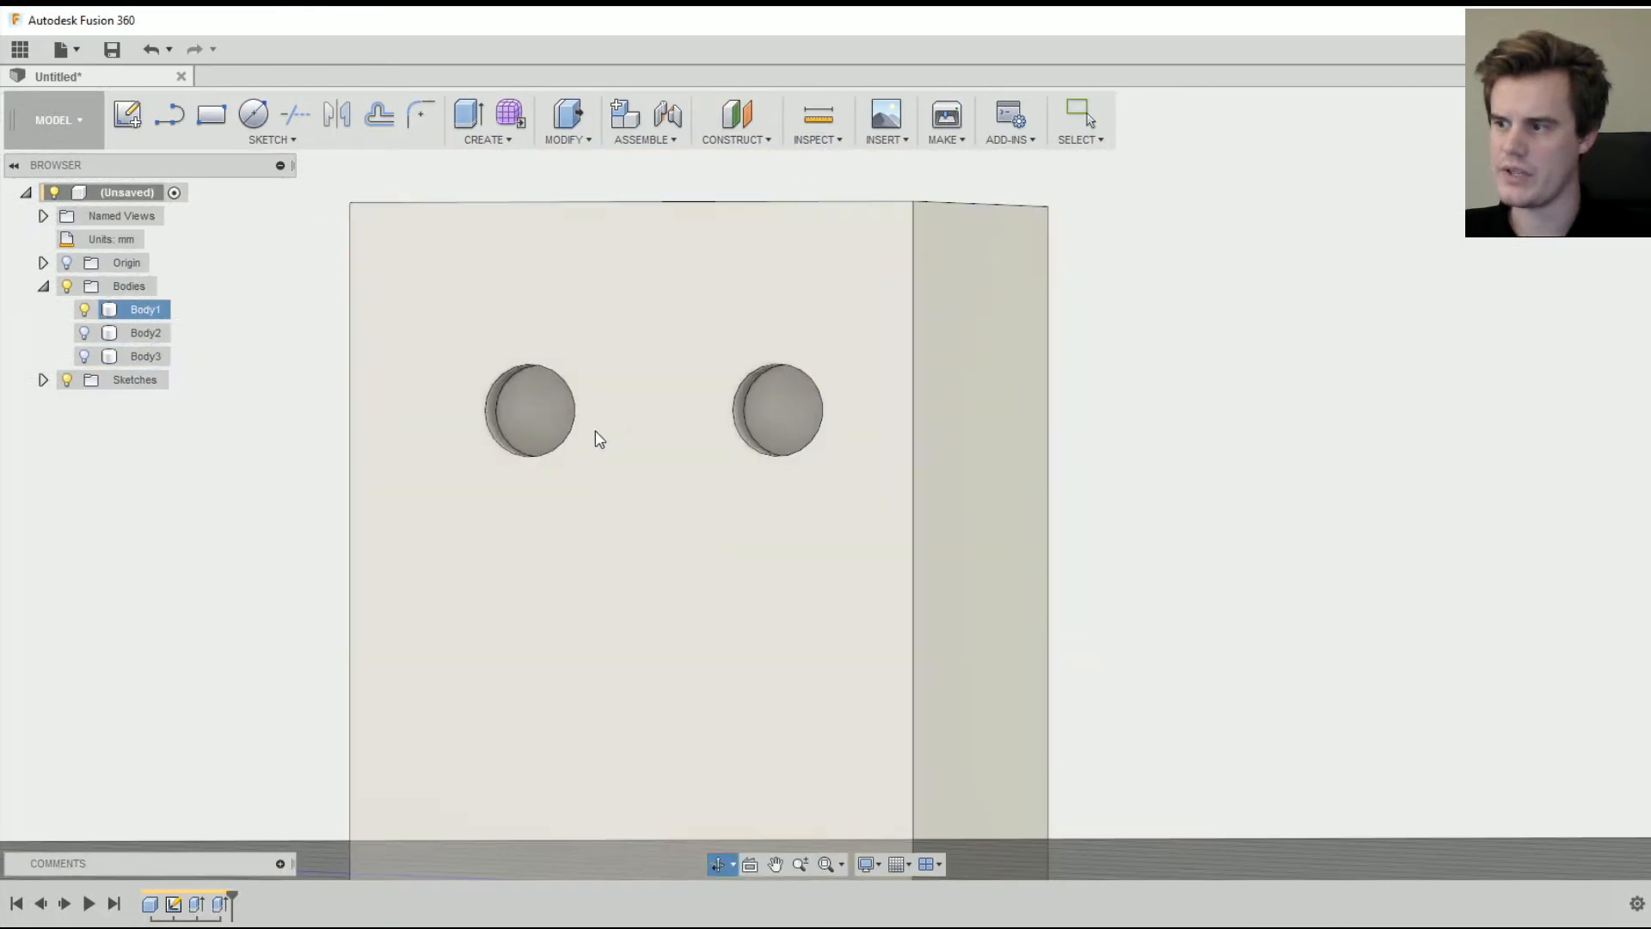
{"action": "scroll", "coordinate": [839, 412], "scroll_direction": "up", "scroll_amount": 2}
{"action": "scroll", "coordinate": [843, 408], "scroll_direction": "down", "scroll_amount": 1}
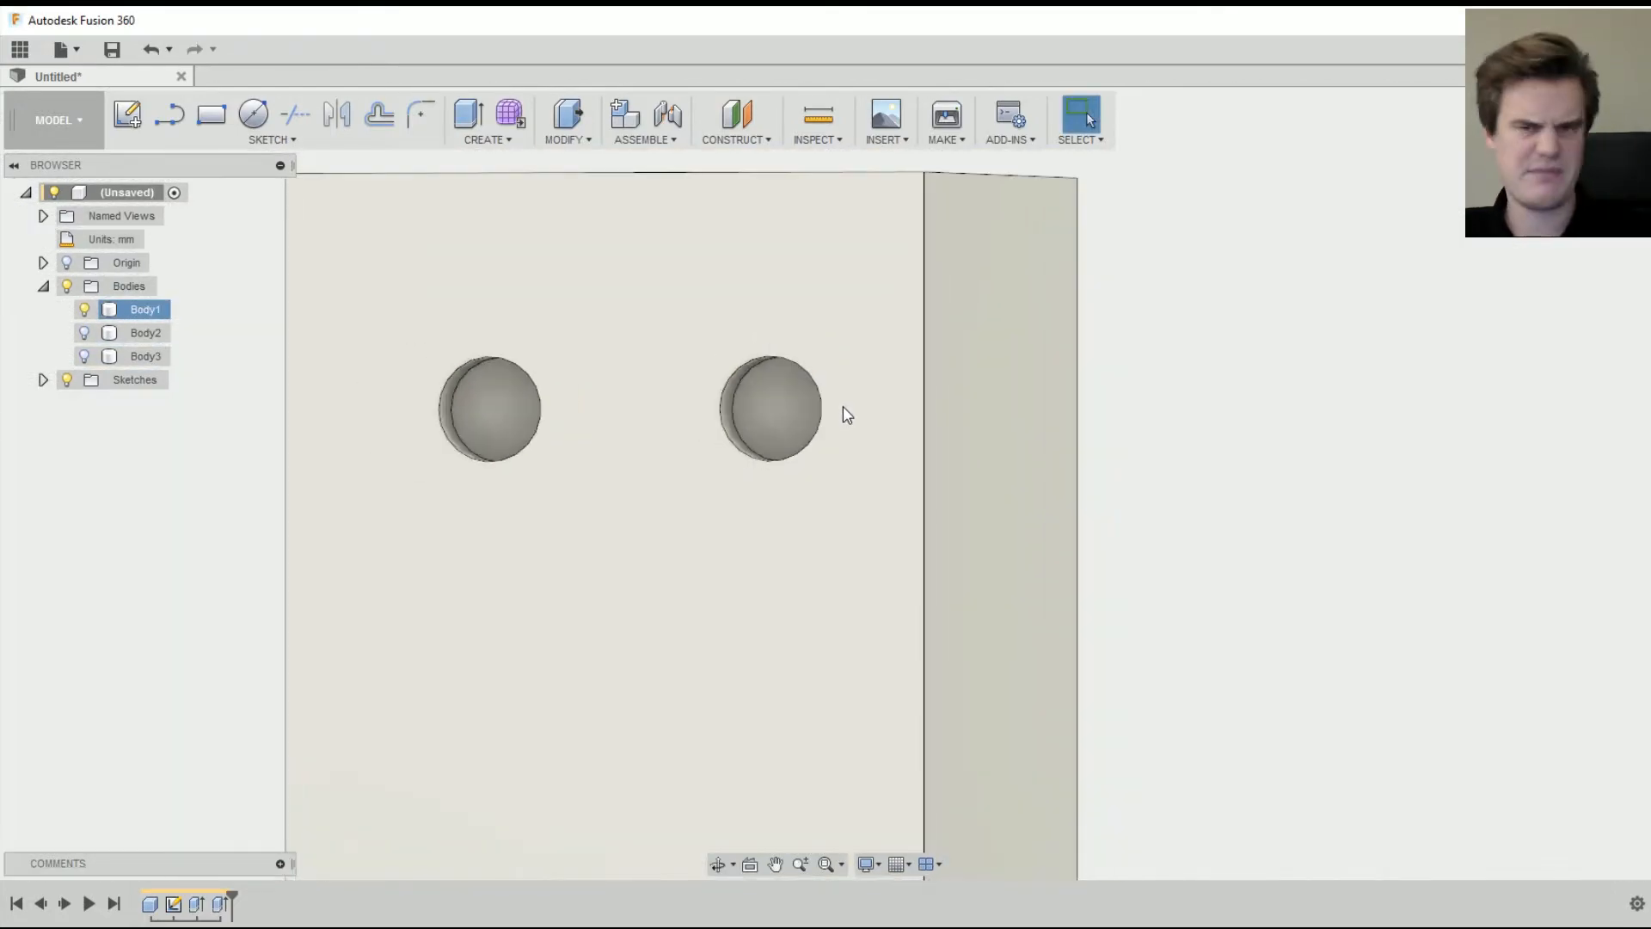
{"action": "scroll", "coordinate": [846, 408], "scroll_direction": "down", "scroll_amount": 3}
{"action": "middle_click_drag", "start_coordinate": [846, 408], "coordinate": [763, 454], "text": "shift"}
- Undo the hiding of the two pocket-filling bodies
{"action": "key", "text": "ctrl+z"}
{"action": "key", "text": "ctrl+z"}
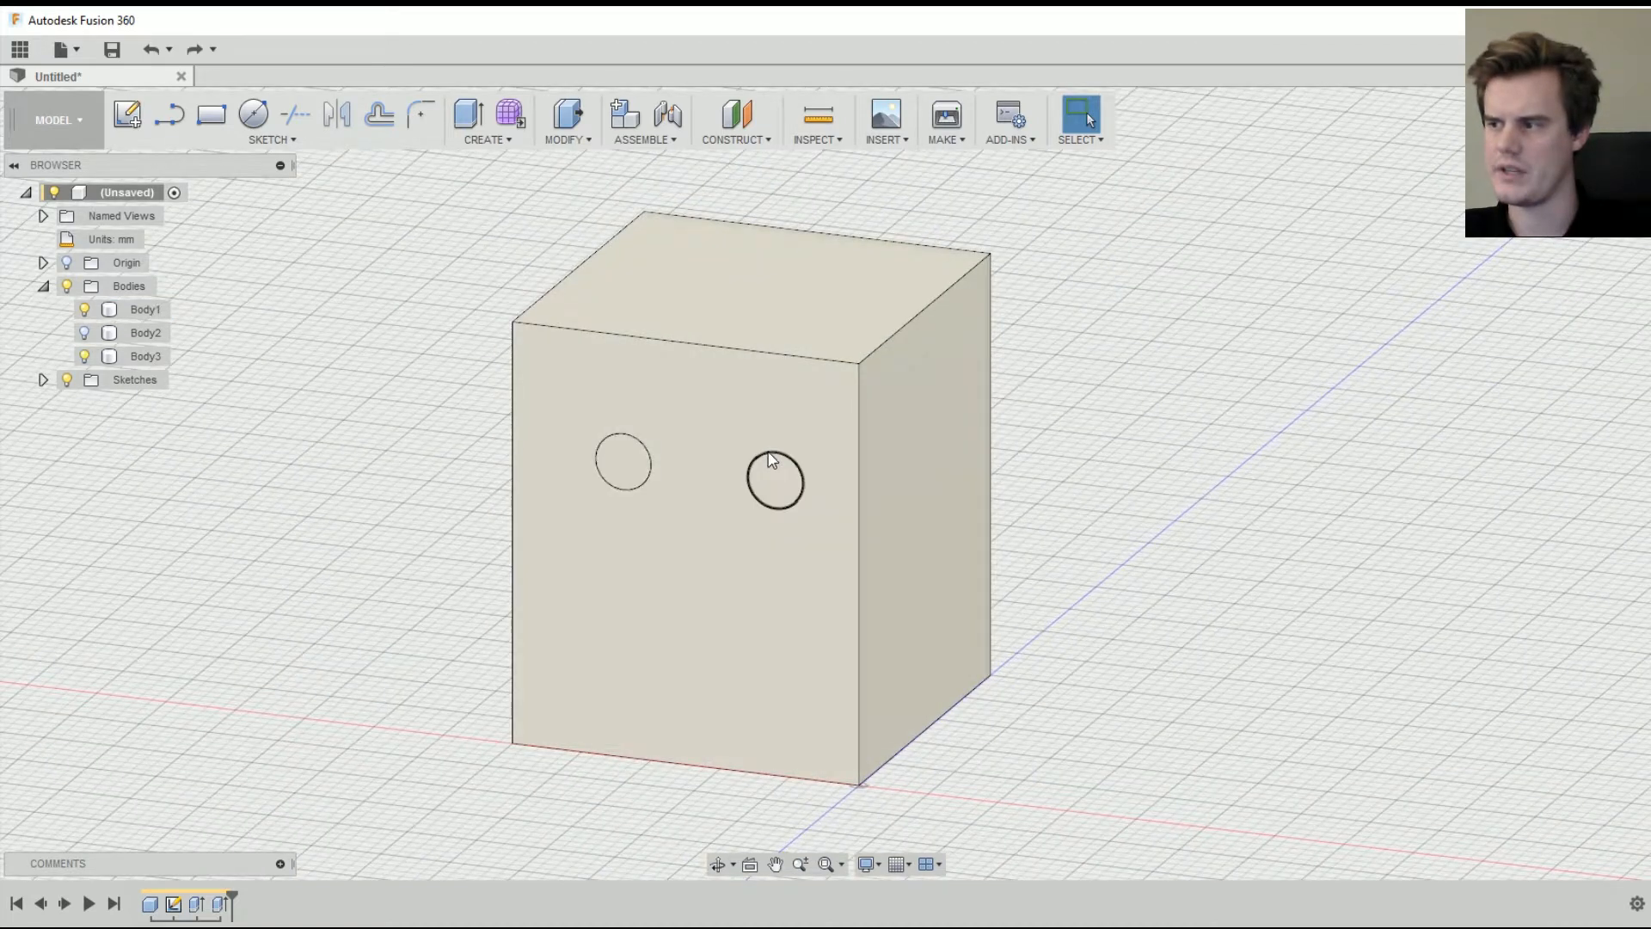
{"action": "key", "text": "ctrl+z"}
{"action": "middle_click_drag", "start_coordinate": [682, 523], "coordinate": [774, 509], "text": "shift"}
{"action": "scroll", "coordinate": [820, 469], "scroll_direction": "up", "scroll_amount": 2}
{"action": "scroll", "coordinate": [745, 533], "scroll_direction": "up", "scroll_amount": 2}
{"action": "middle_click_drag", "start_coordinate": [715, 564], "coordinate": [656, 502], "text": "shift"}
- Undo the new-body extrusions and the pocket cut, going back to the sketch with the two circles
{"action": "left_click", "coordinate": [578, 476]}
{"action": "key", "text": "Escape"}
{"action": "left_click", "coordinate": [793, 505]}
{"action": "left_click", "coordinate": [578, 476]}
{"action": "key", "text": "Escape"}
{"action": "key", "text": "ctrl+z"}
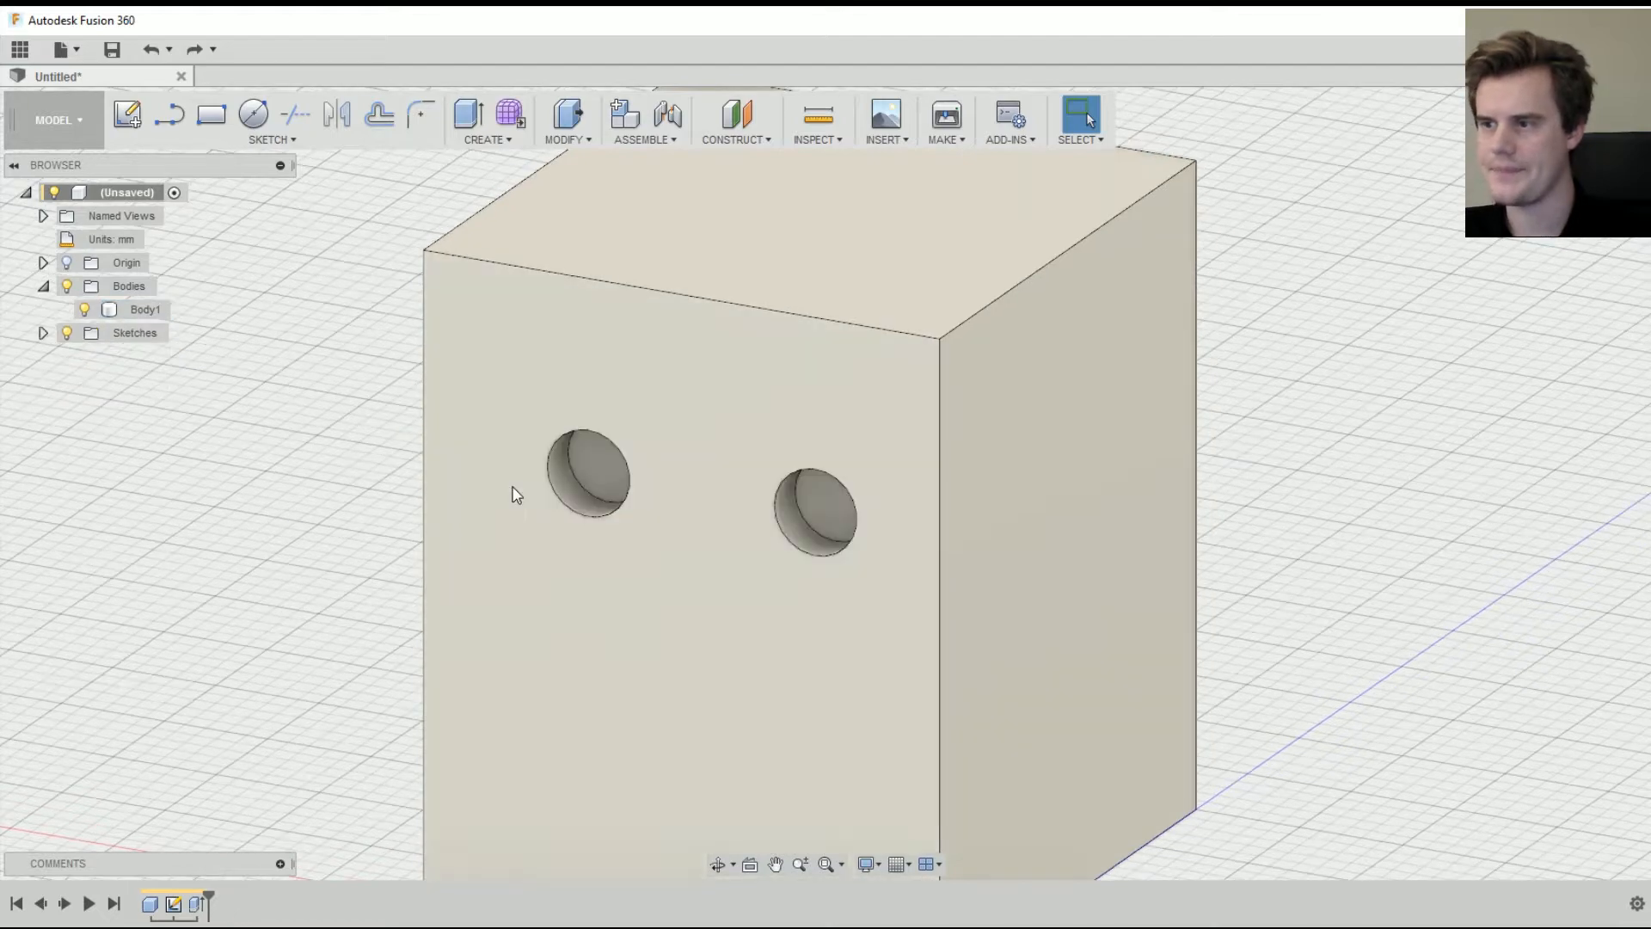
{"action": "key", "text": "ctrl+z"}
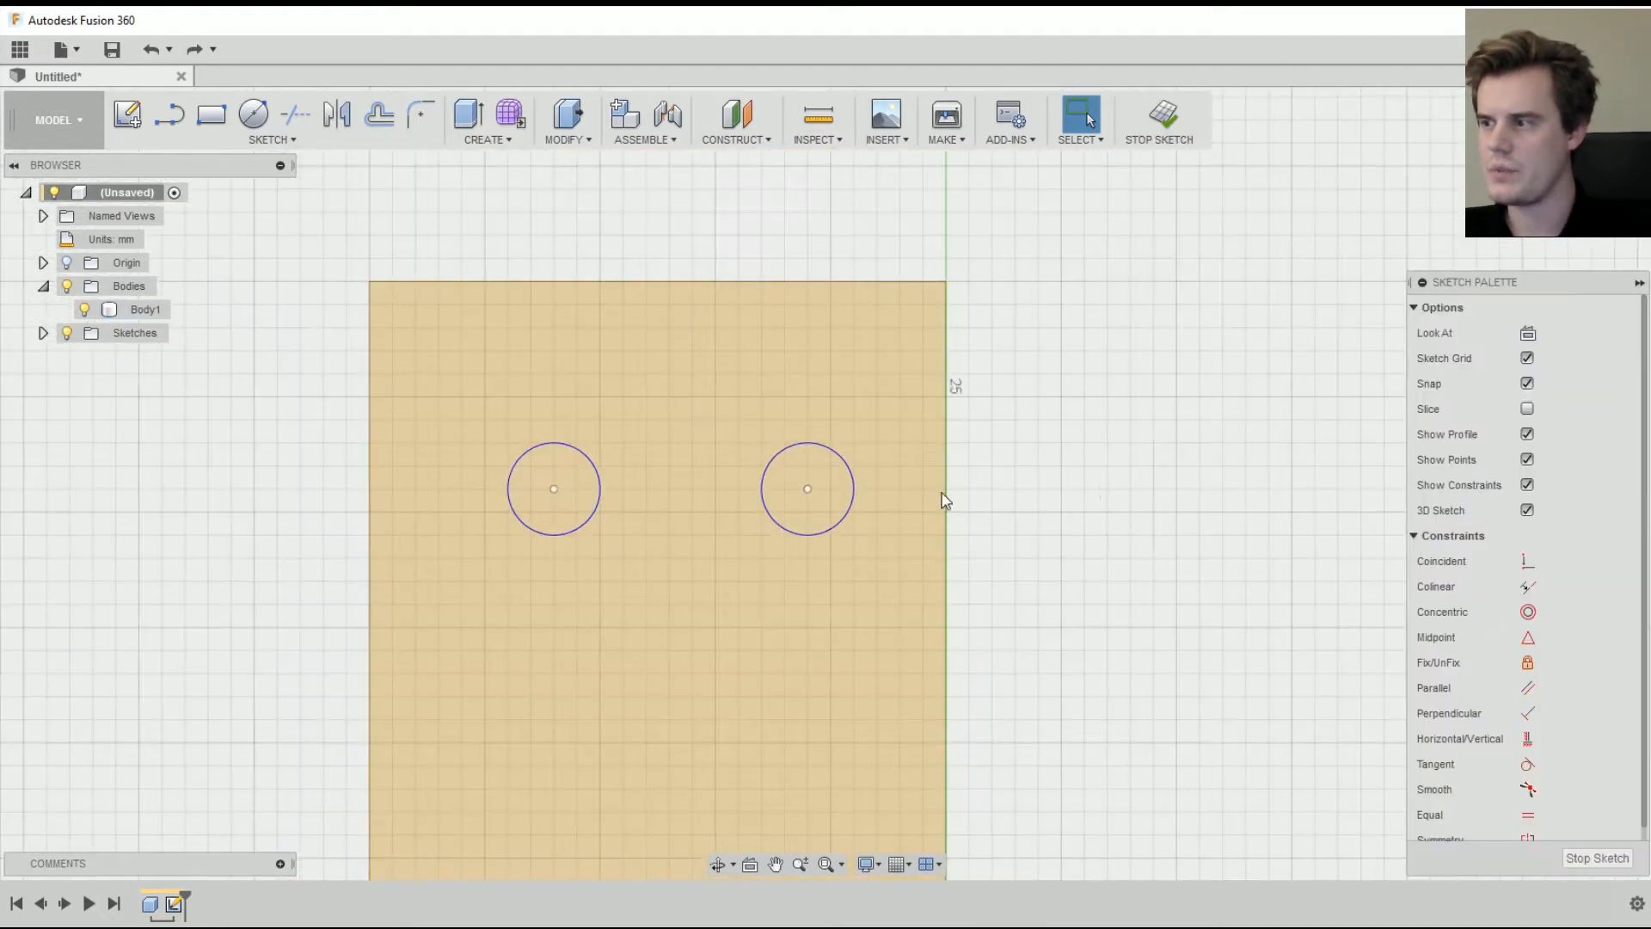
- Extrude both sketched circles 4 mm into the box with the New Body operation
{"action": "middle_click_drag", "start_coordinate": [816, 558], "coordinate": [897, 488]}
{"action": "middle_click_drag", "start_coordinate": [897, 488], "coordinate": [816, 474], "text": "shift"}
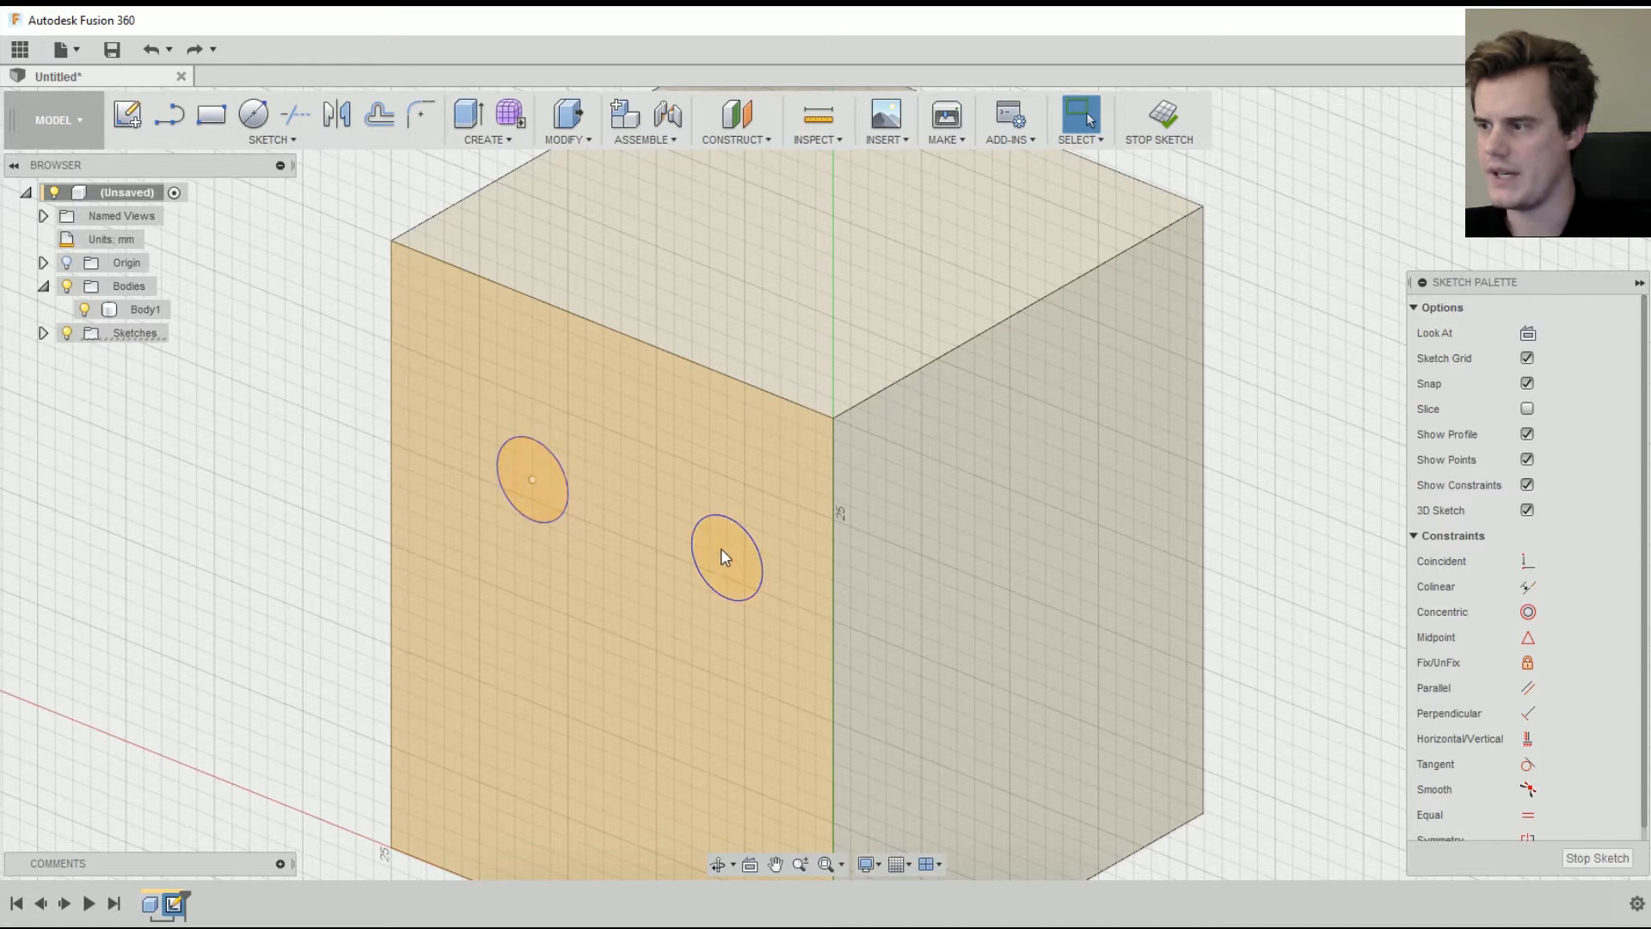
{"action": "right_click", "coordinate": [529, 473]}
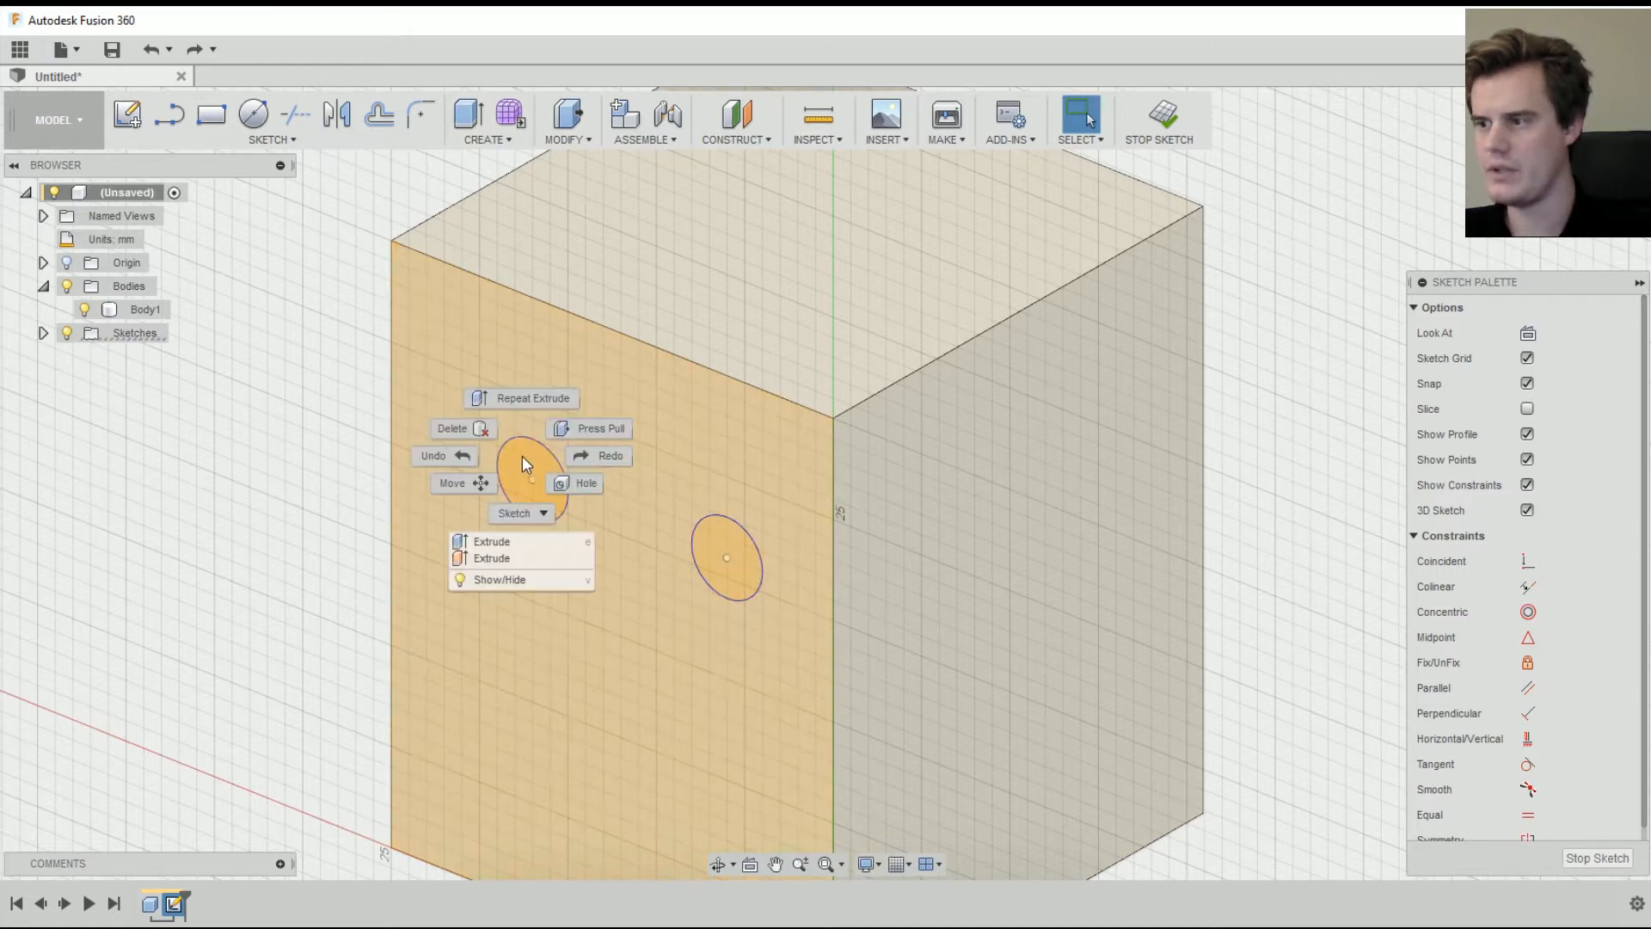
{"action": "left_click", "coordinate": [499, 557]}
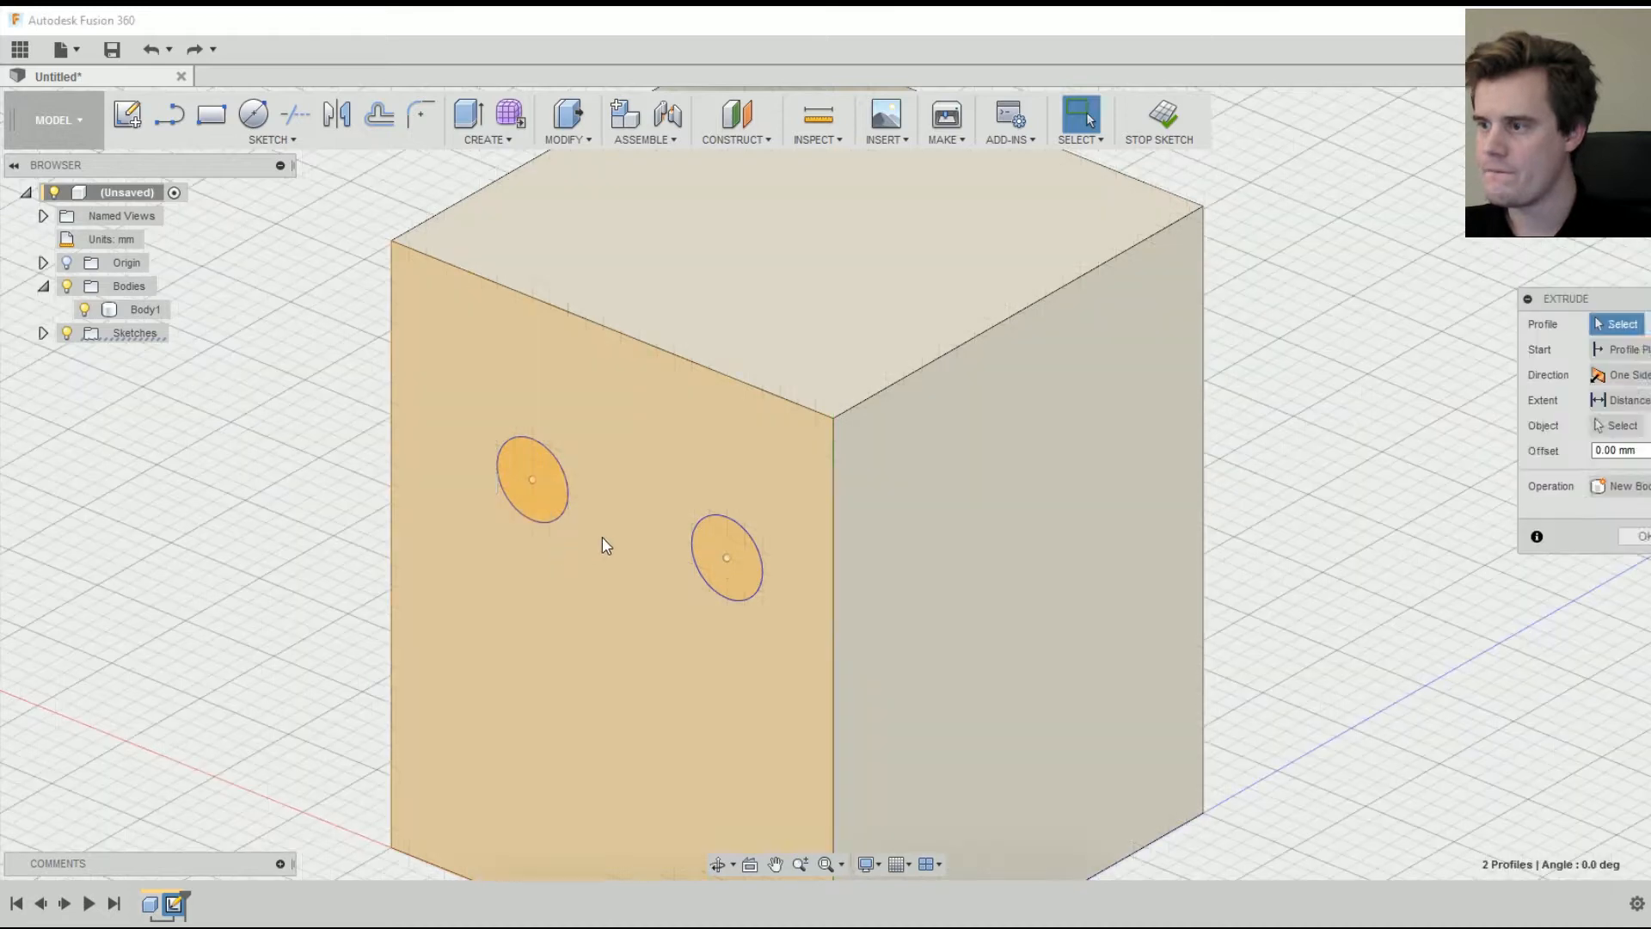
{"action": "left_click_drag", "start_coordinate": [684, 587], "coordinate": [770, 534]}
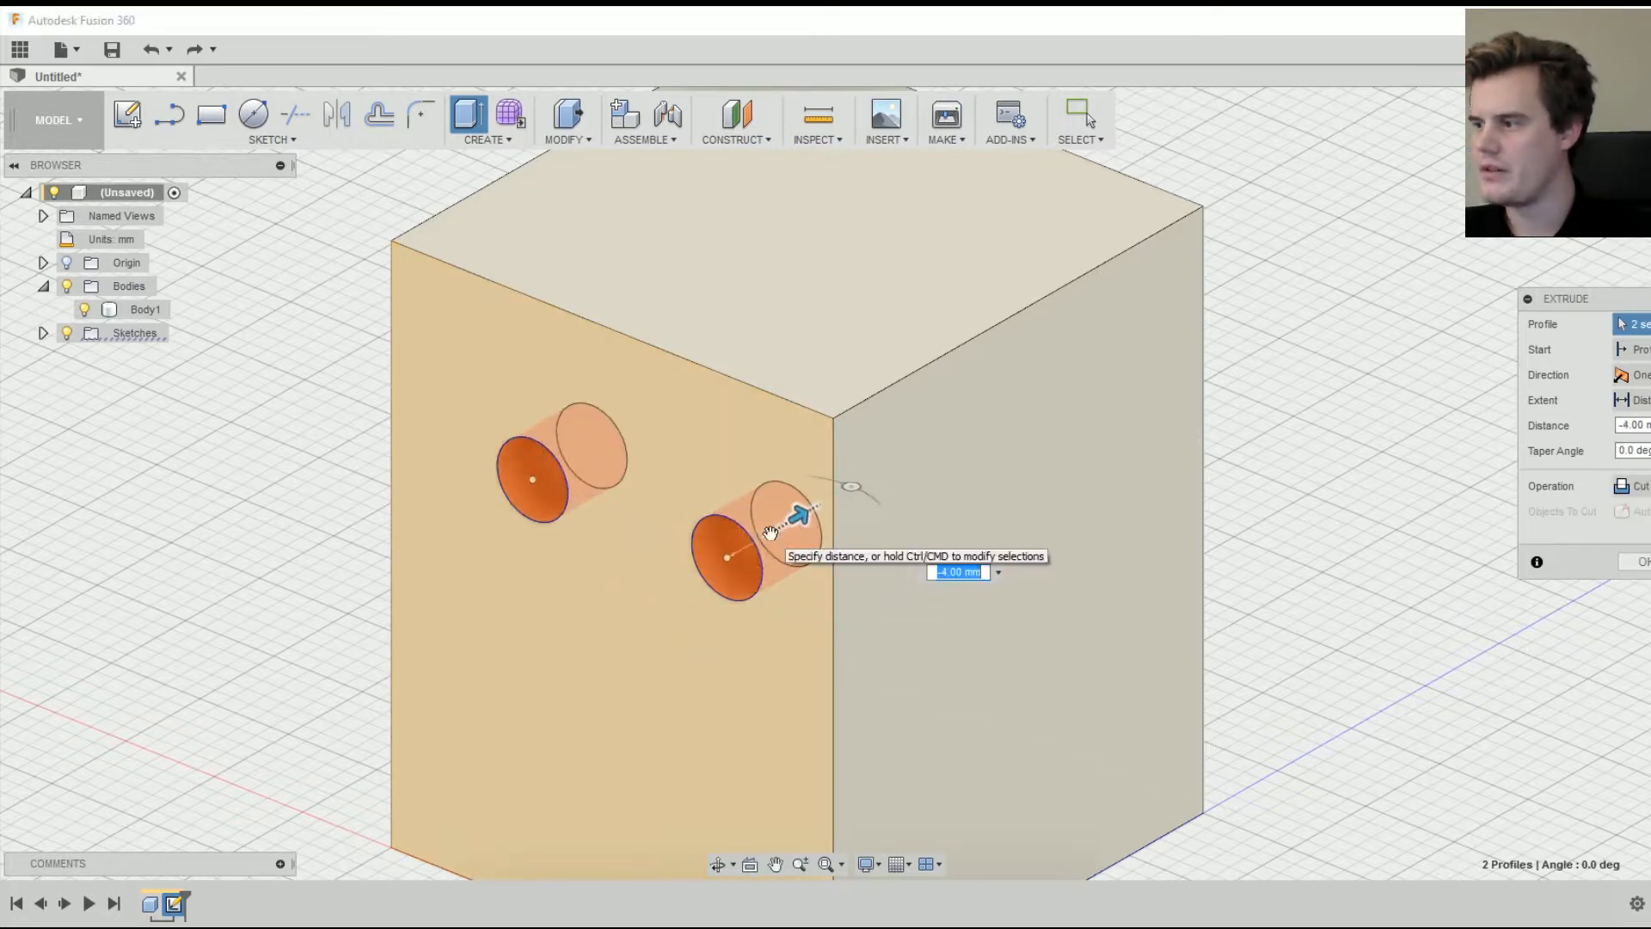
{"action": "left_click", "coordinate": [1634, 486]}
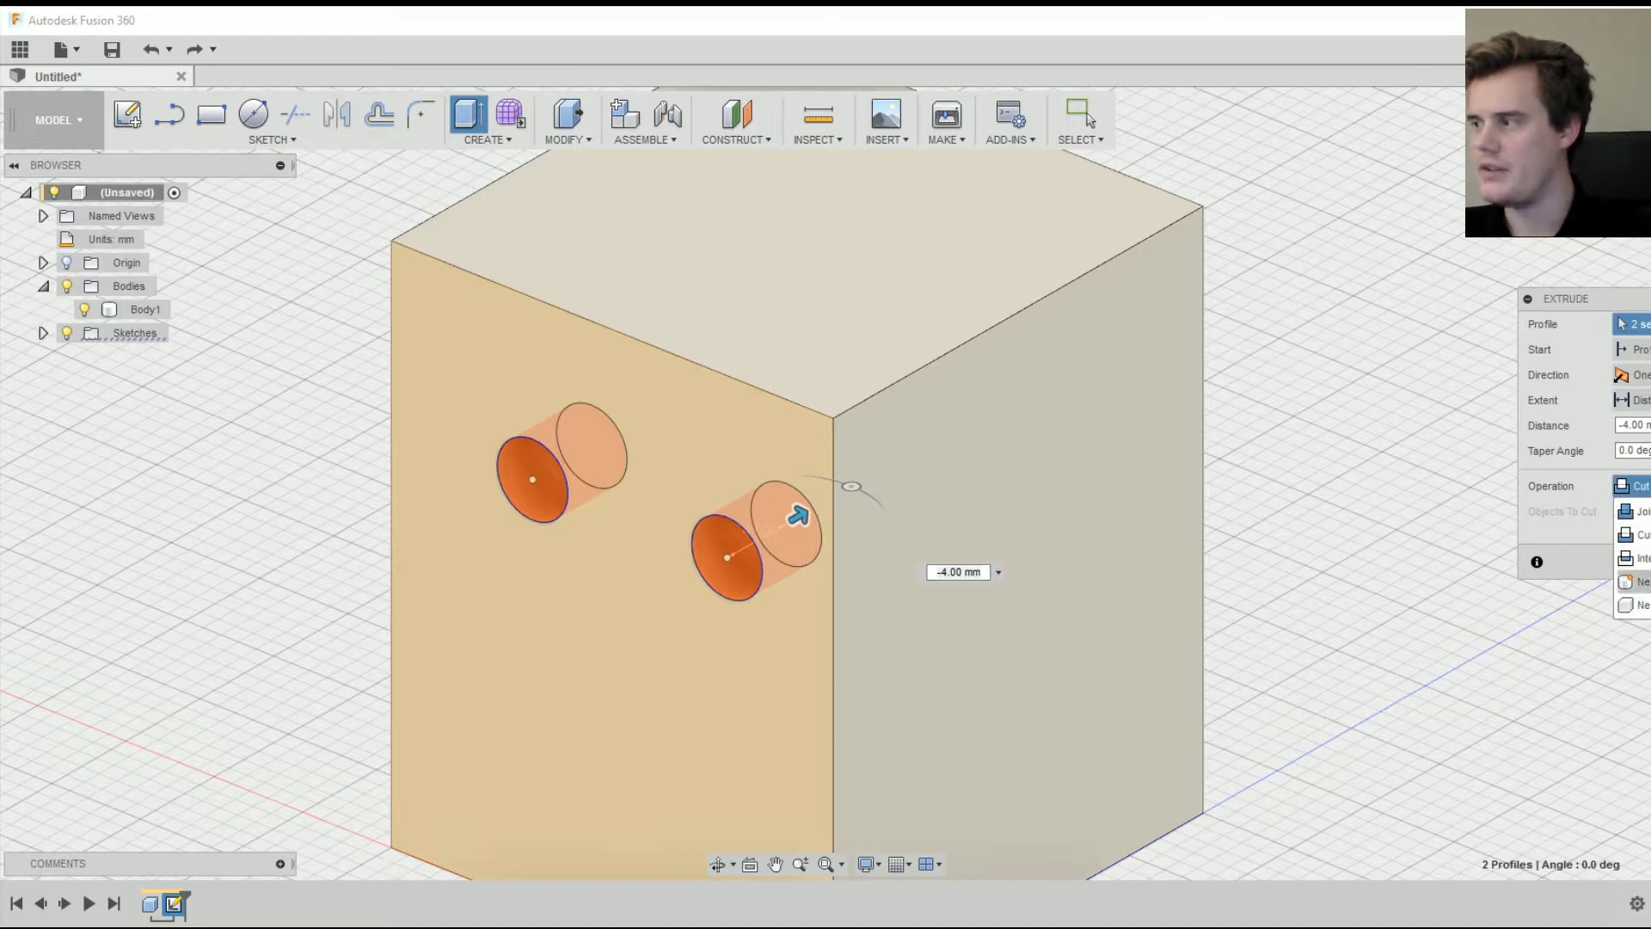
{"action": "left_click", "coordinate": [1641, 583]}
{"action": "left_click", "coordinate": [1639, 537]}
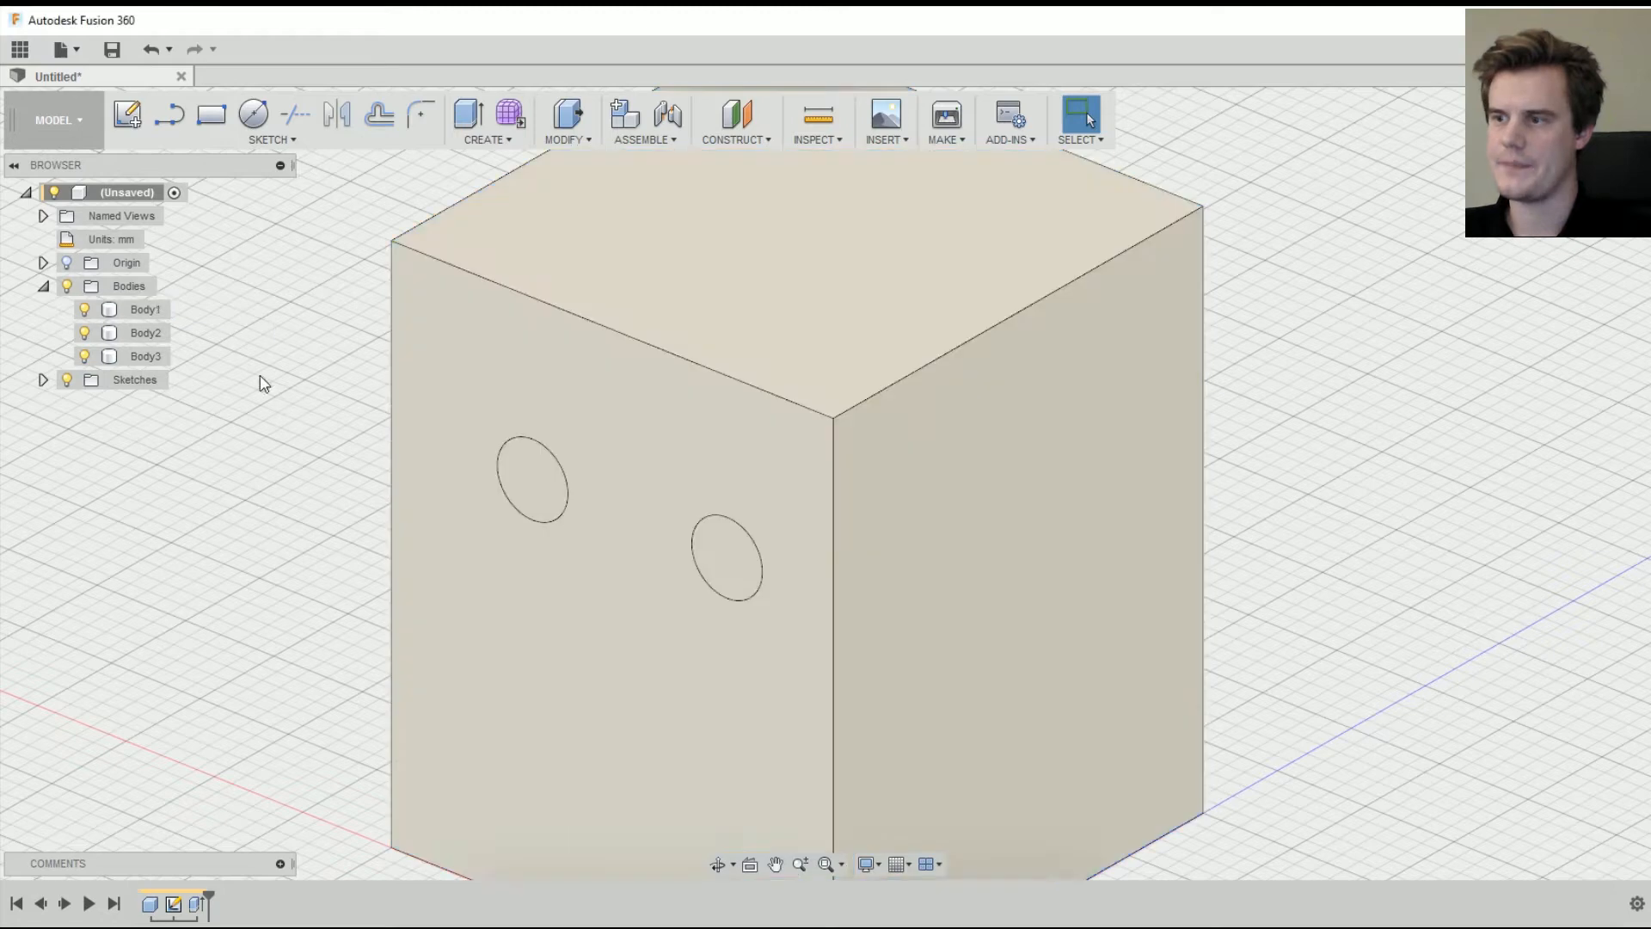
- Set up a Combine with the box as target body, the Cut operation and Keep Tools enabled
{"action": "left_click", "coordinate": [142, 312]}
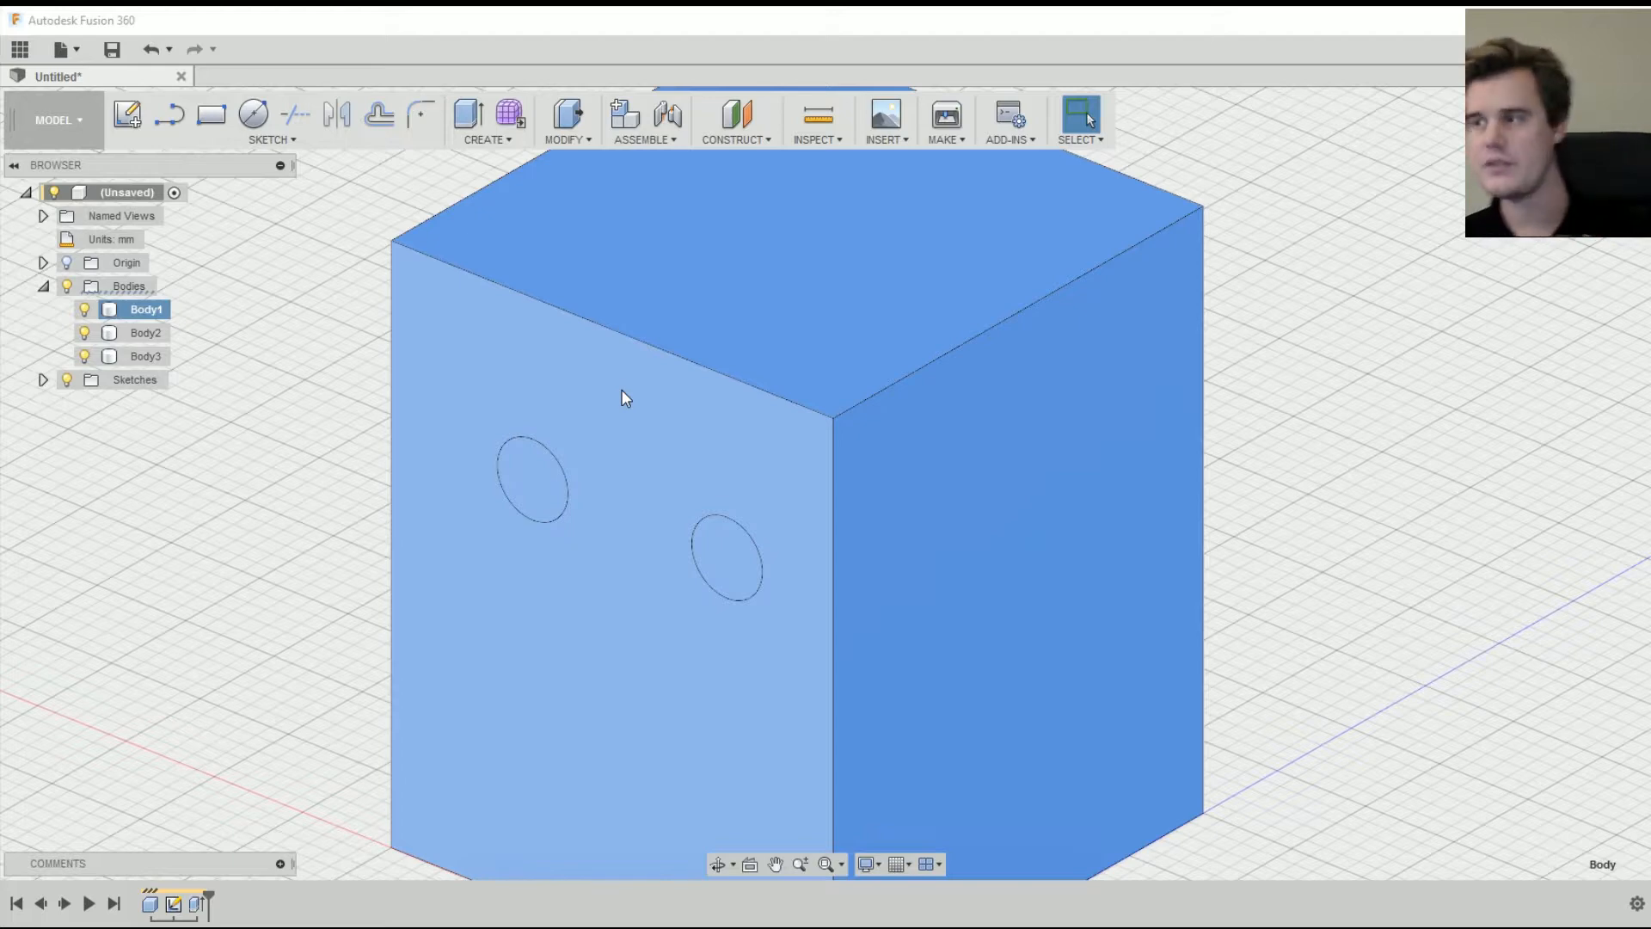
{"action": "left_click", "coordinate": [566, 140]}
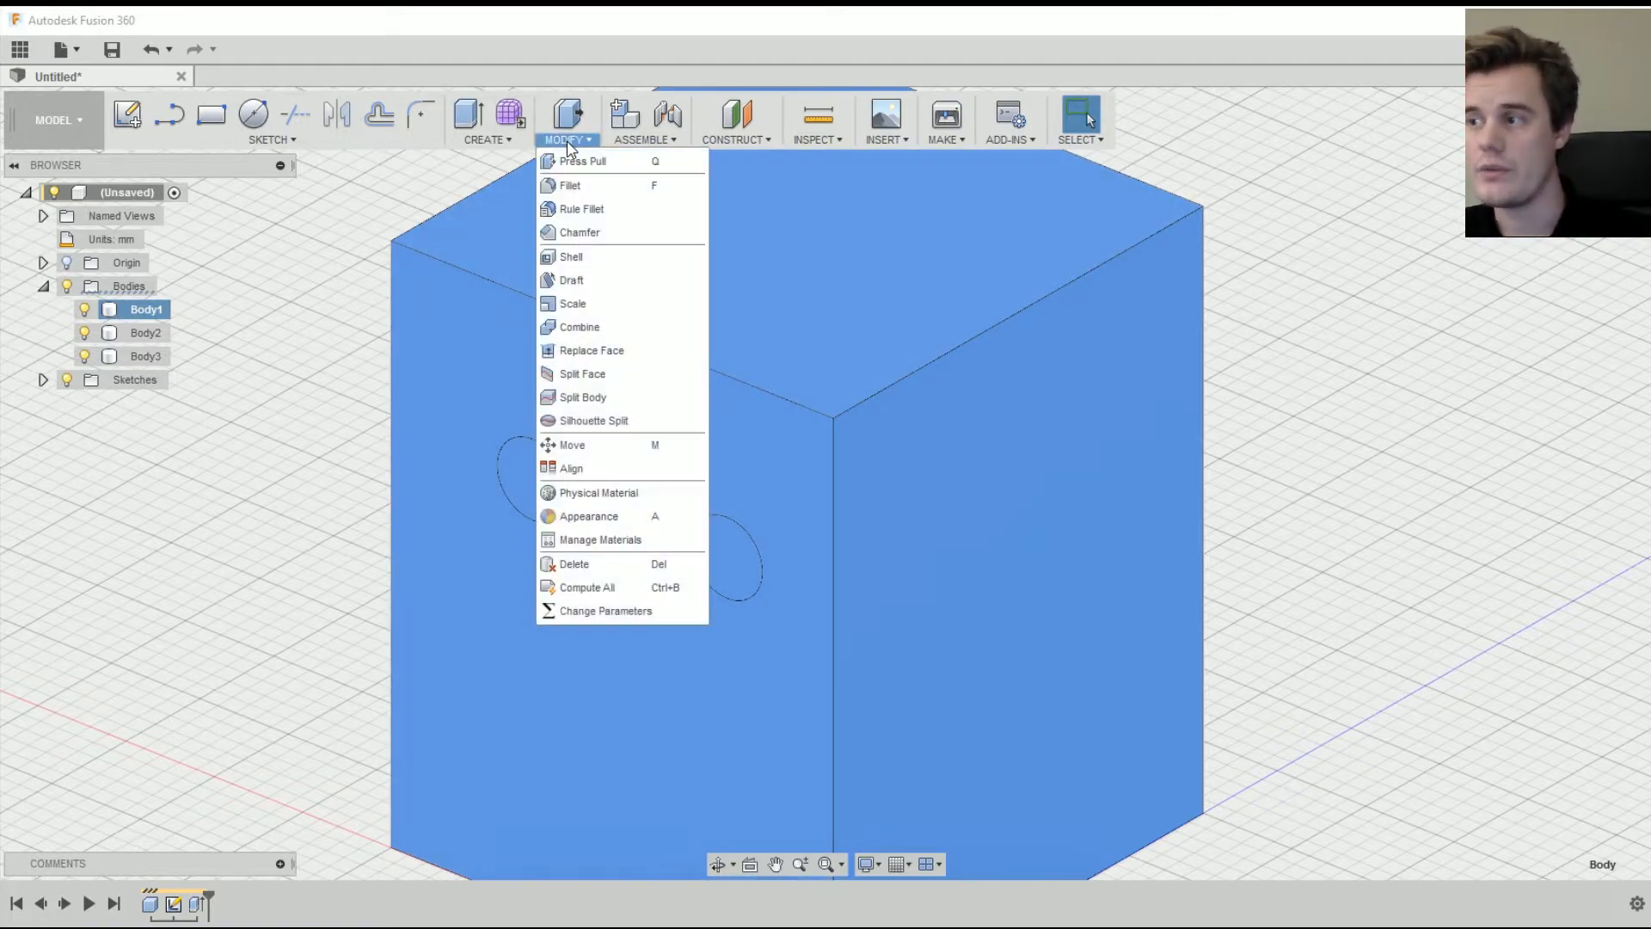
{"action": "left_click", "coordinate": [617, 328]}
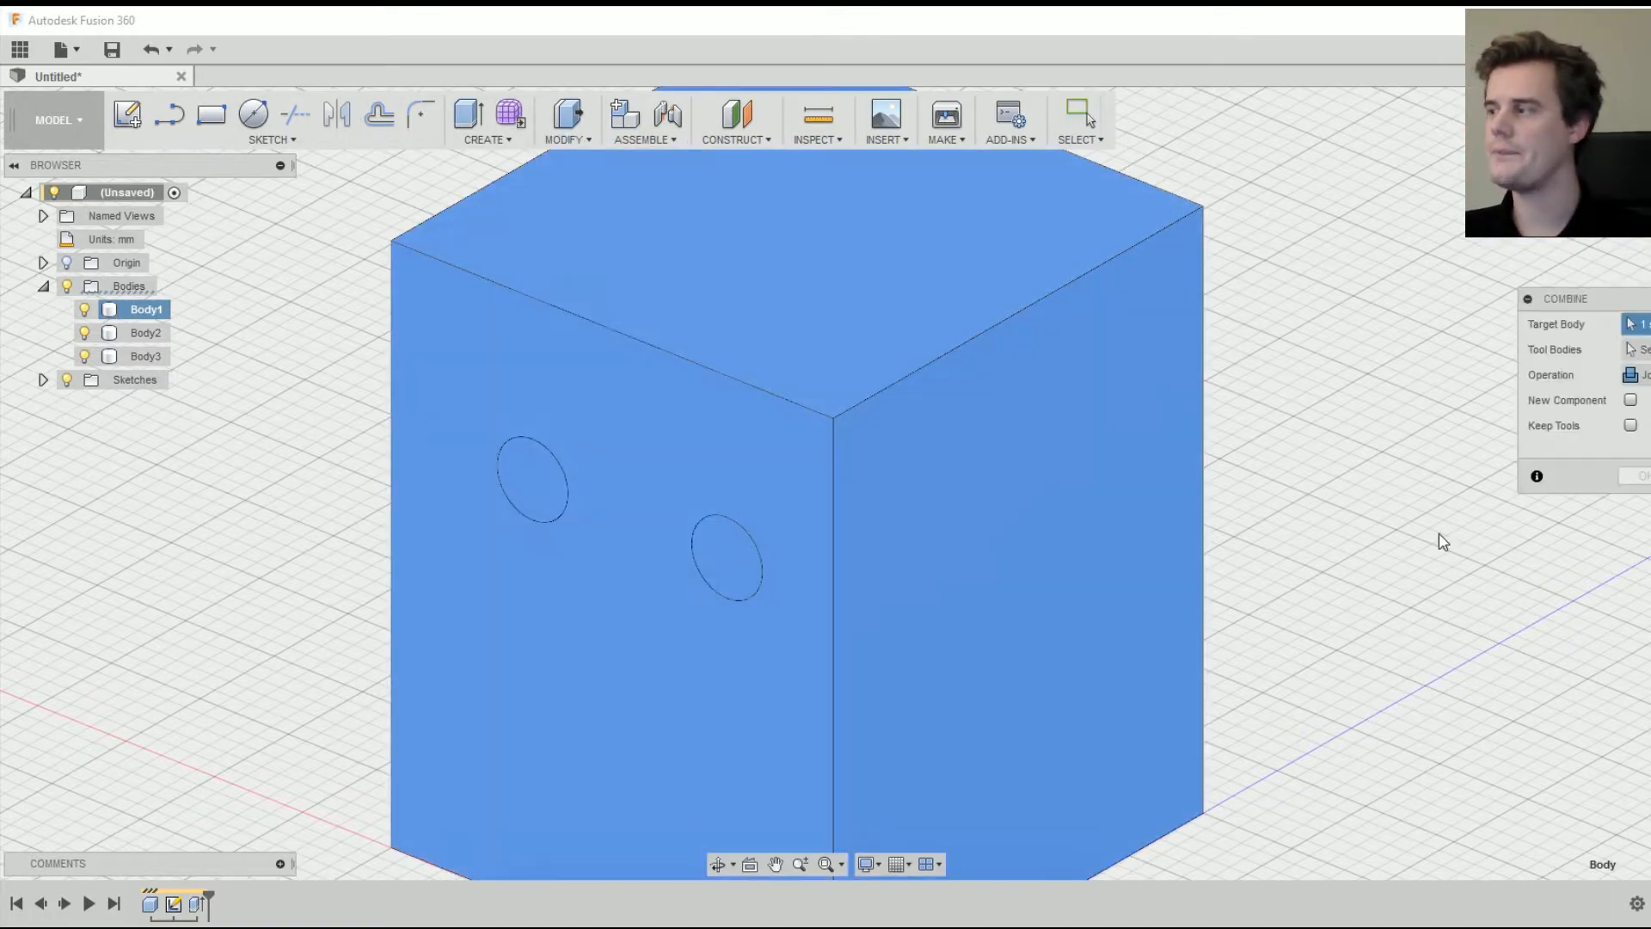
{"action": "left_click_drag", "start_coordinate": [1607, 299], "coordinate": [1402, 289]}
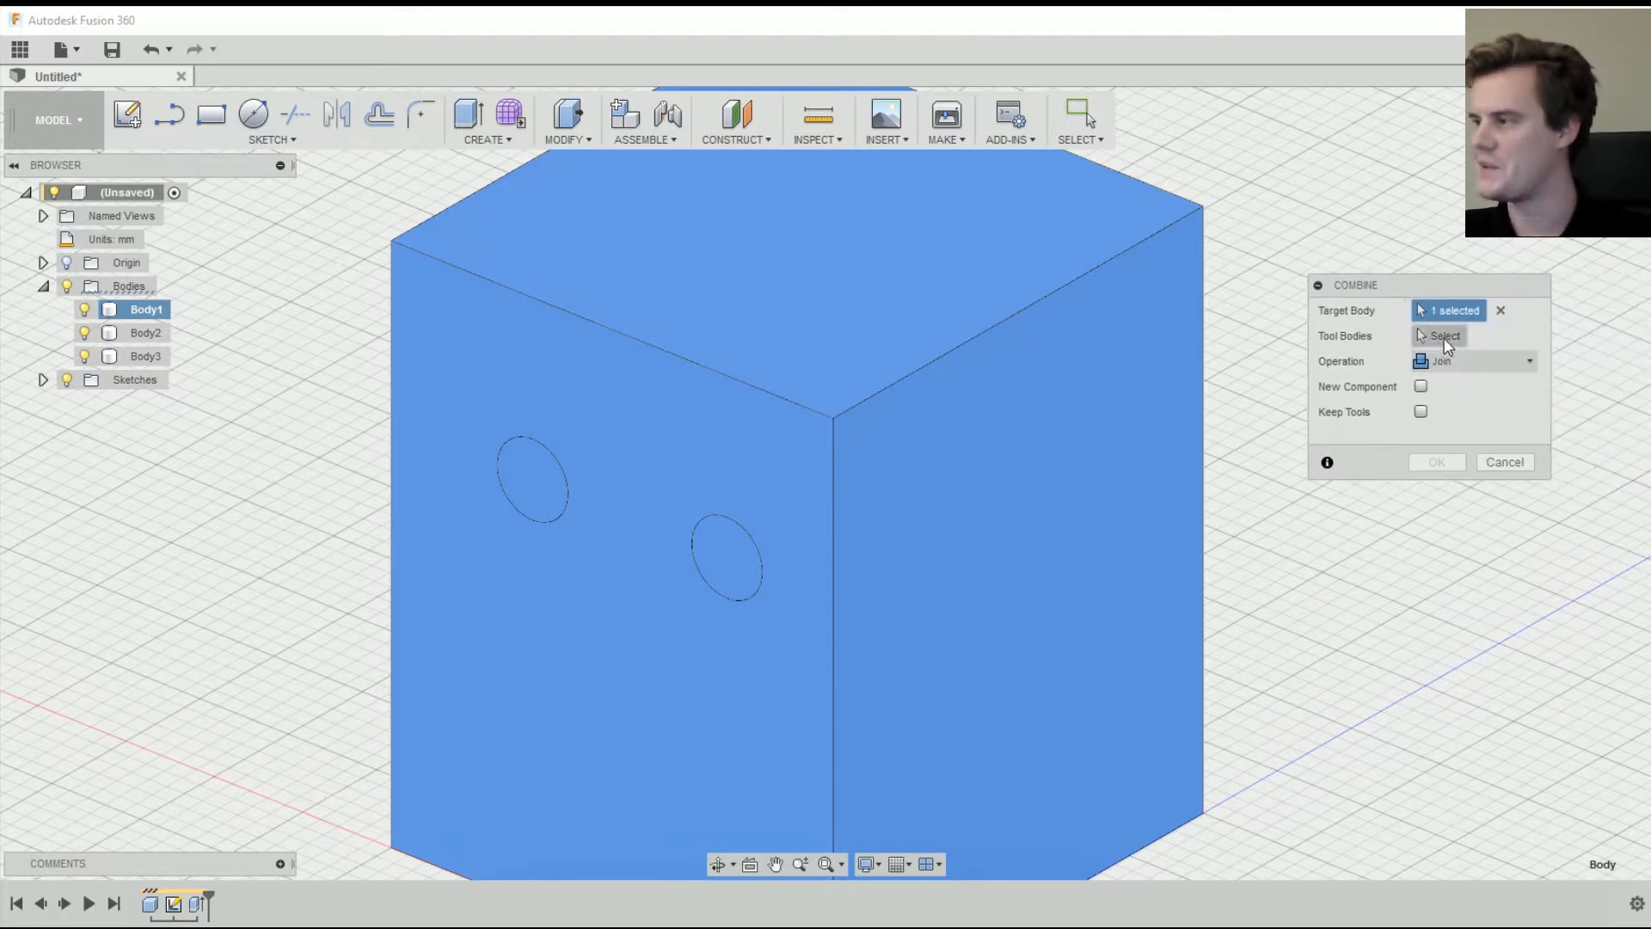
{"action": "left_click", "coordinate": [1471, 362]}
{"action": "left_click", "coordinate": [1473, 415]}
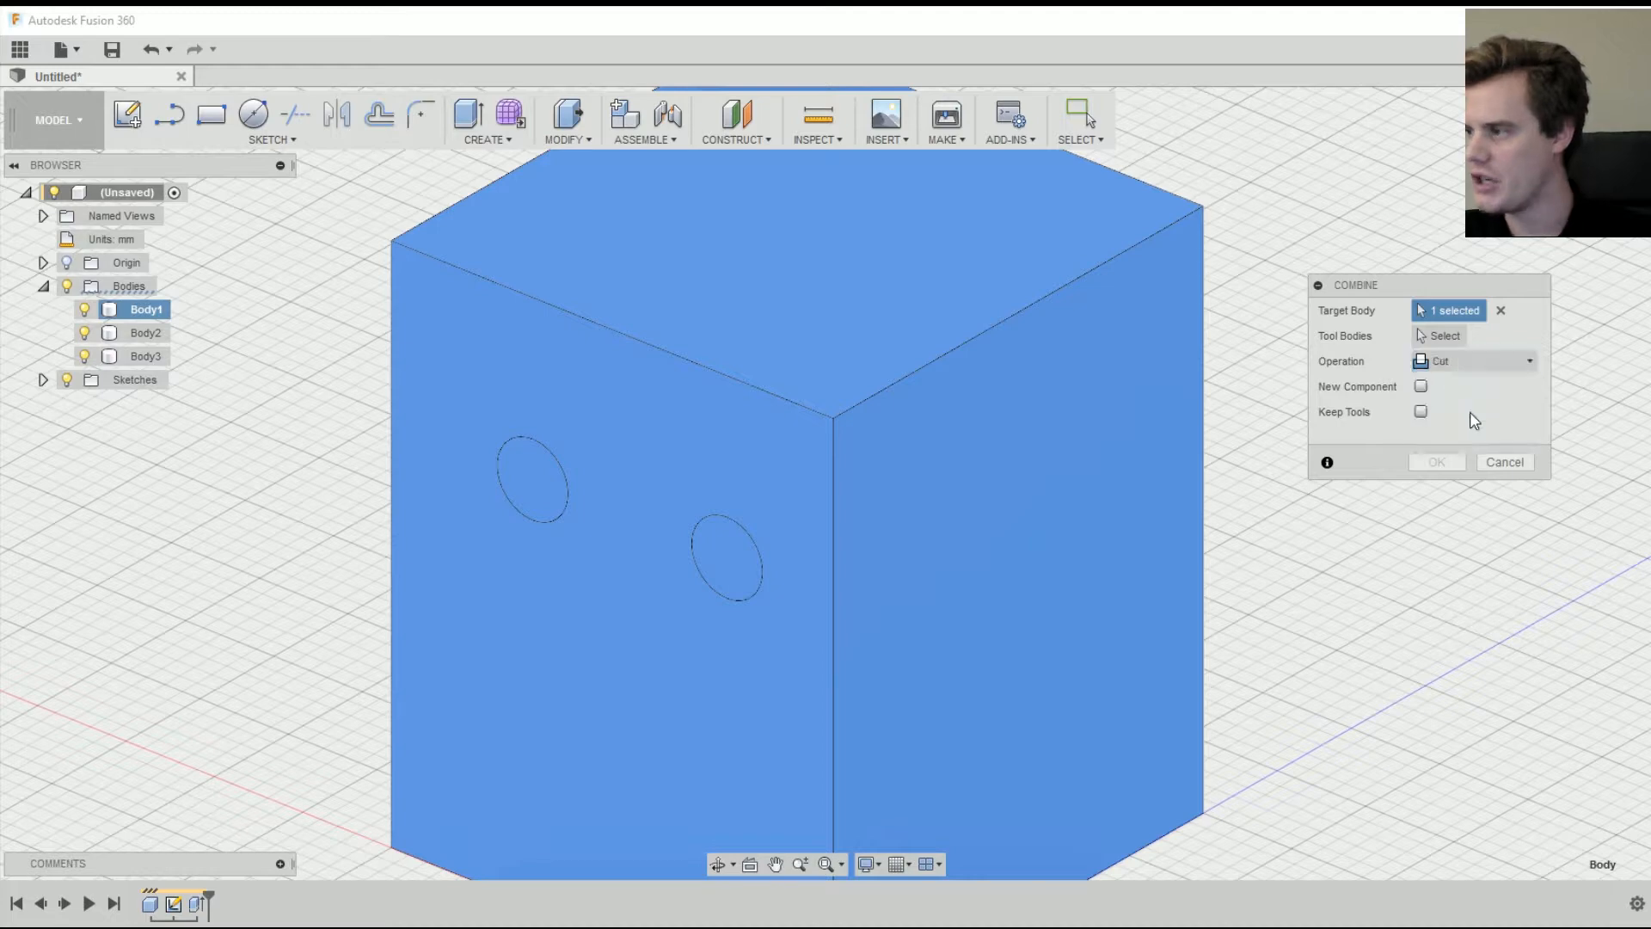
{"action": "left_click", "coordinate": [1421, 412]}
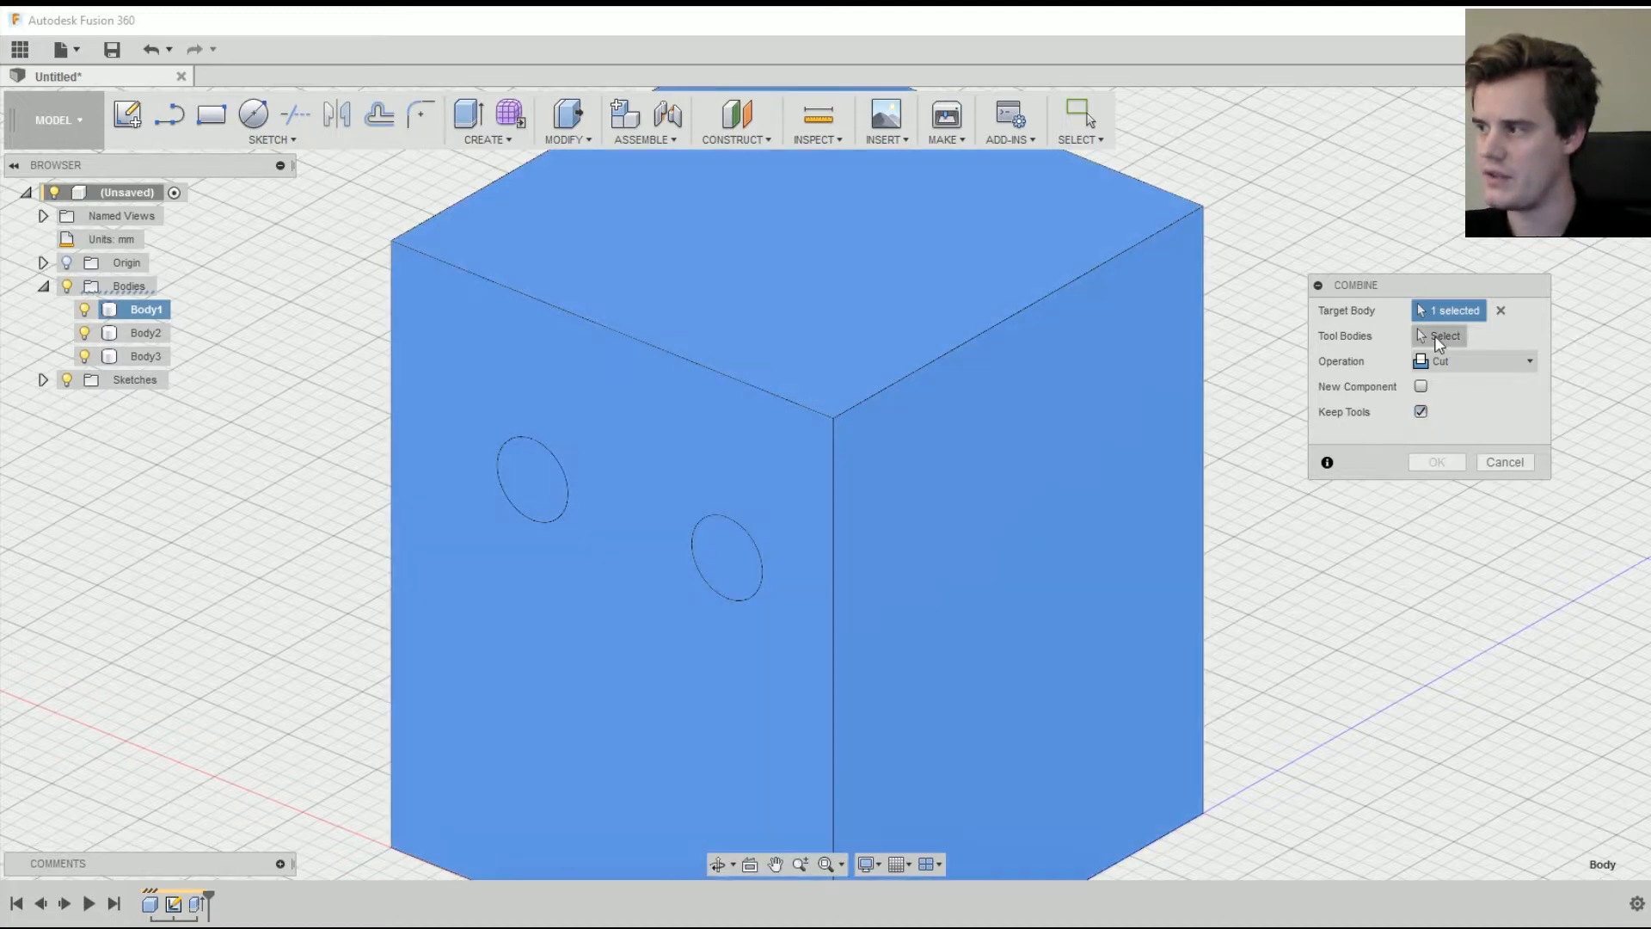
- Choose the two cylinders as tool bodies and apply the Combine
{"action": "left_click", "coordinate": [1426, 334]}
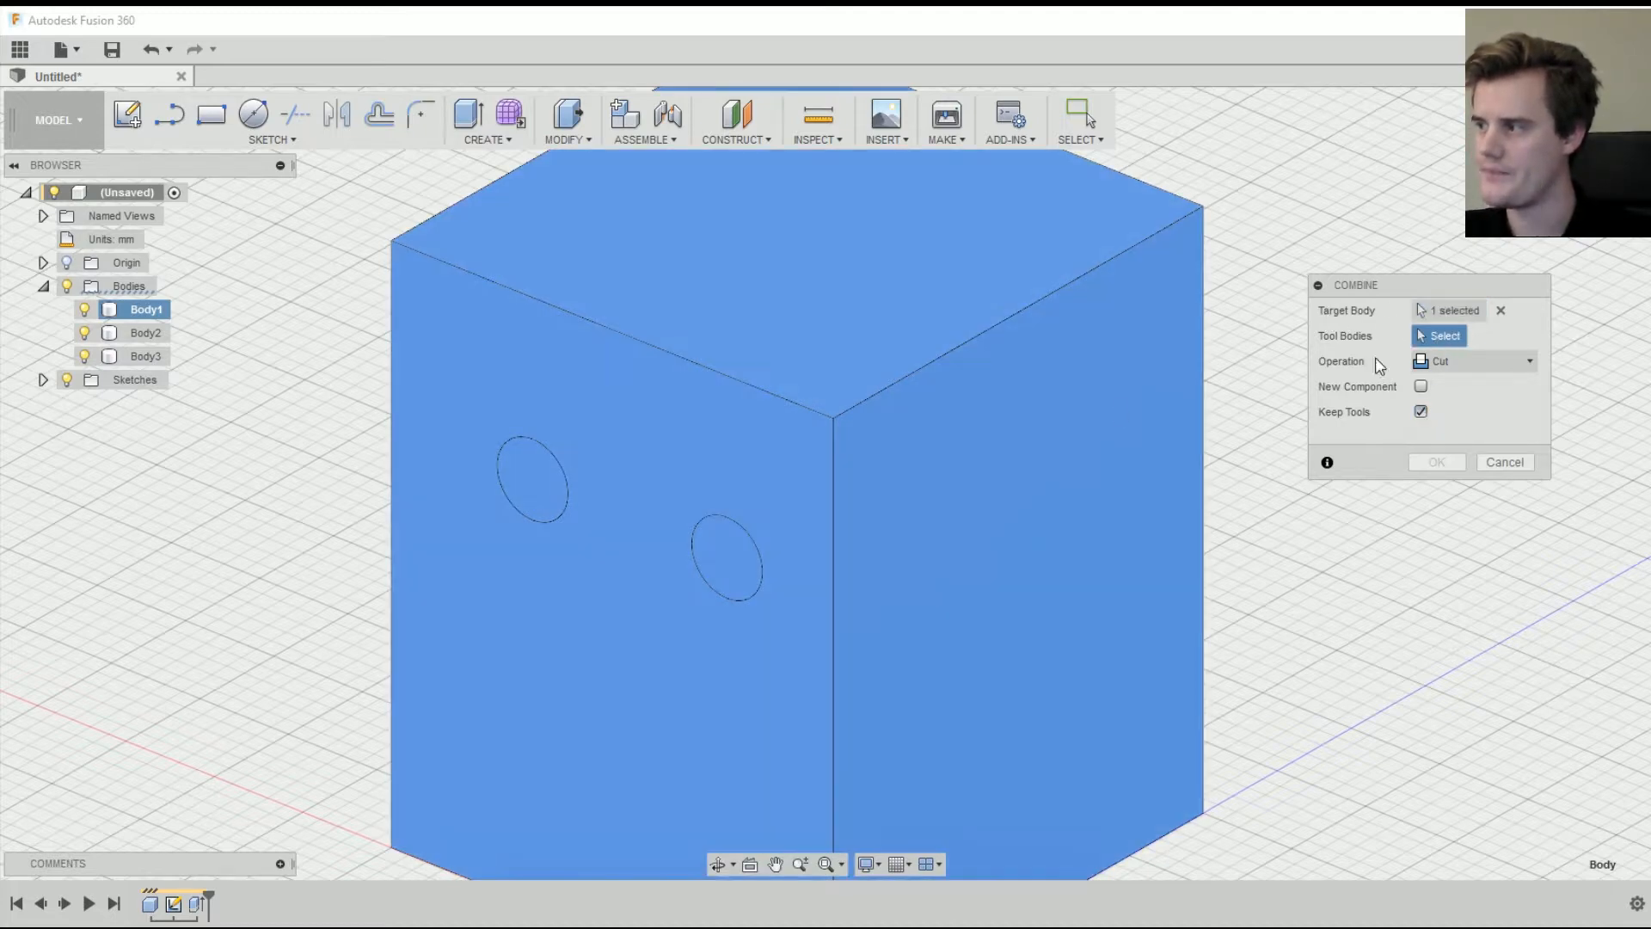
{"action": "left_click", "coordinate": [559, 486]}
{"action": "left_click", "coordinate": [744, 553]}
{"action": "middle_click_drag", "start_coordinate": [886, 510], "coordinate": [675, 472], "text": "shift"}
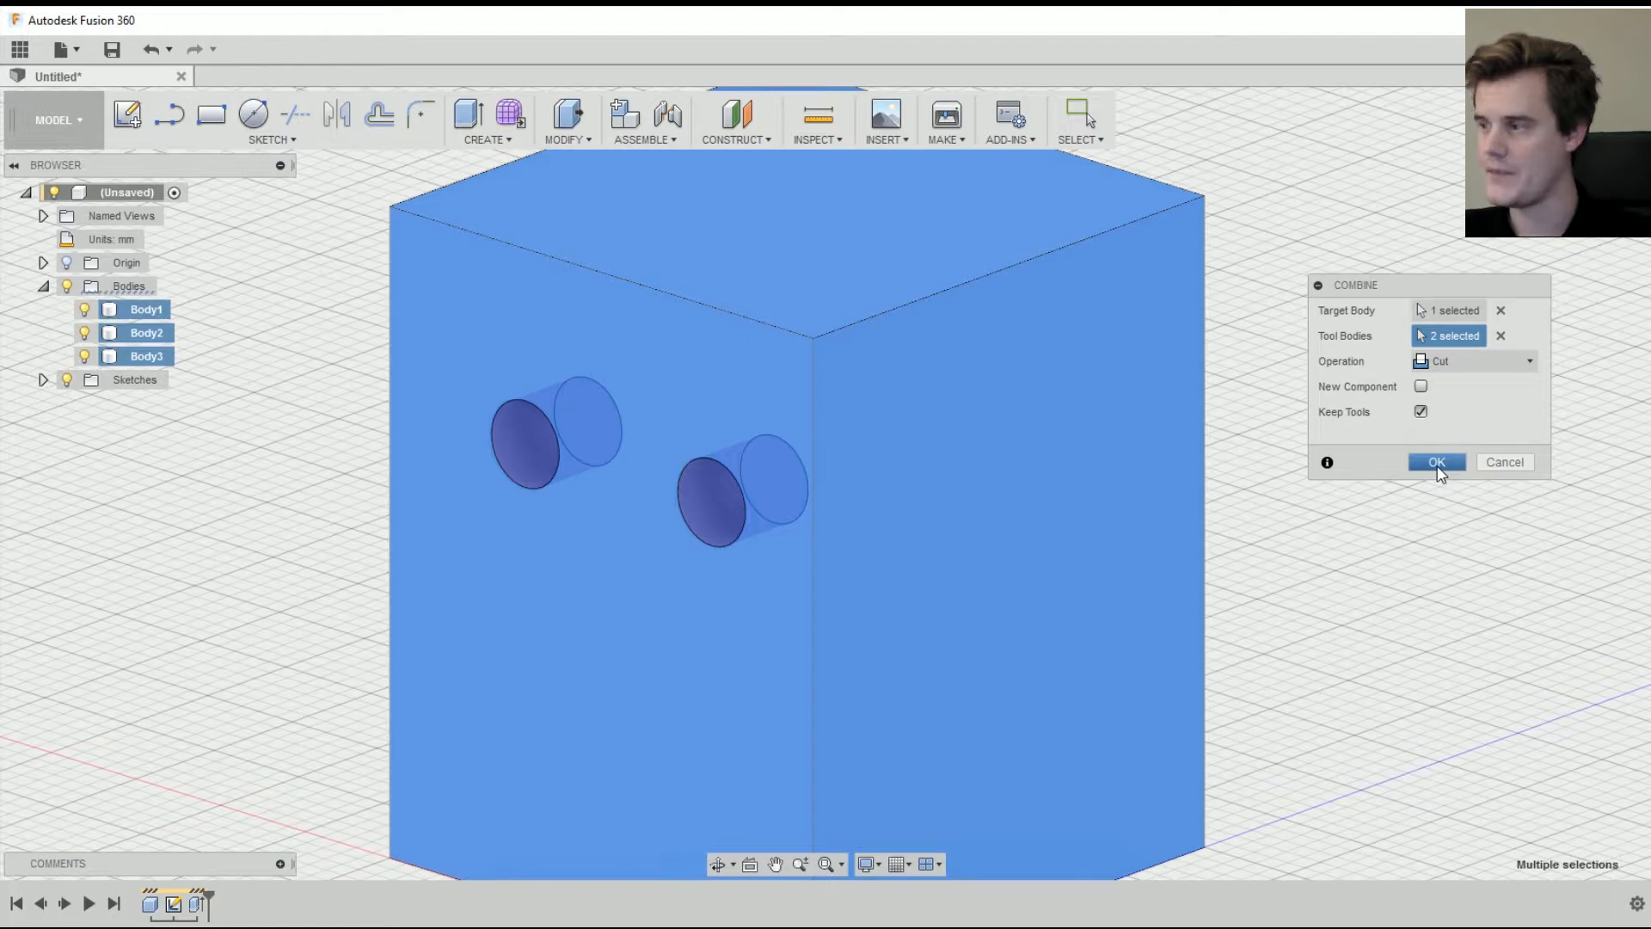
{"action": "left_click", "coordinate": [1438, 463]}
- Hide the two cylinders to inspect the box's pockets, and swap the visibility so only the cylinders are shown
{"action": "left_click", "coordinate": [84, 356]}
{"action": "left_click", "coordinate": [84, 334]}
{"action": "middle_click_drag", "start_coordinate": [413, 505], "coordinate": [523, 487], "text": "shift"}
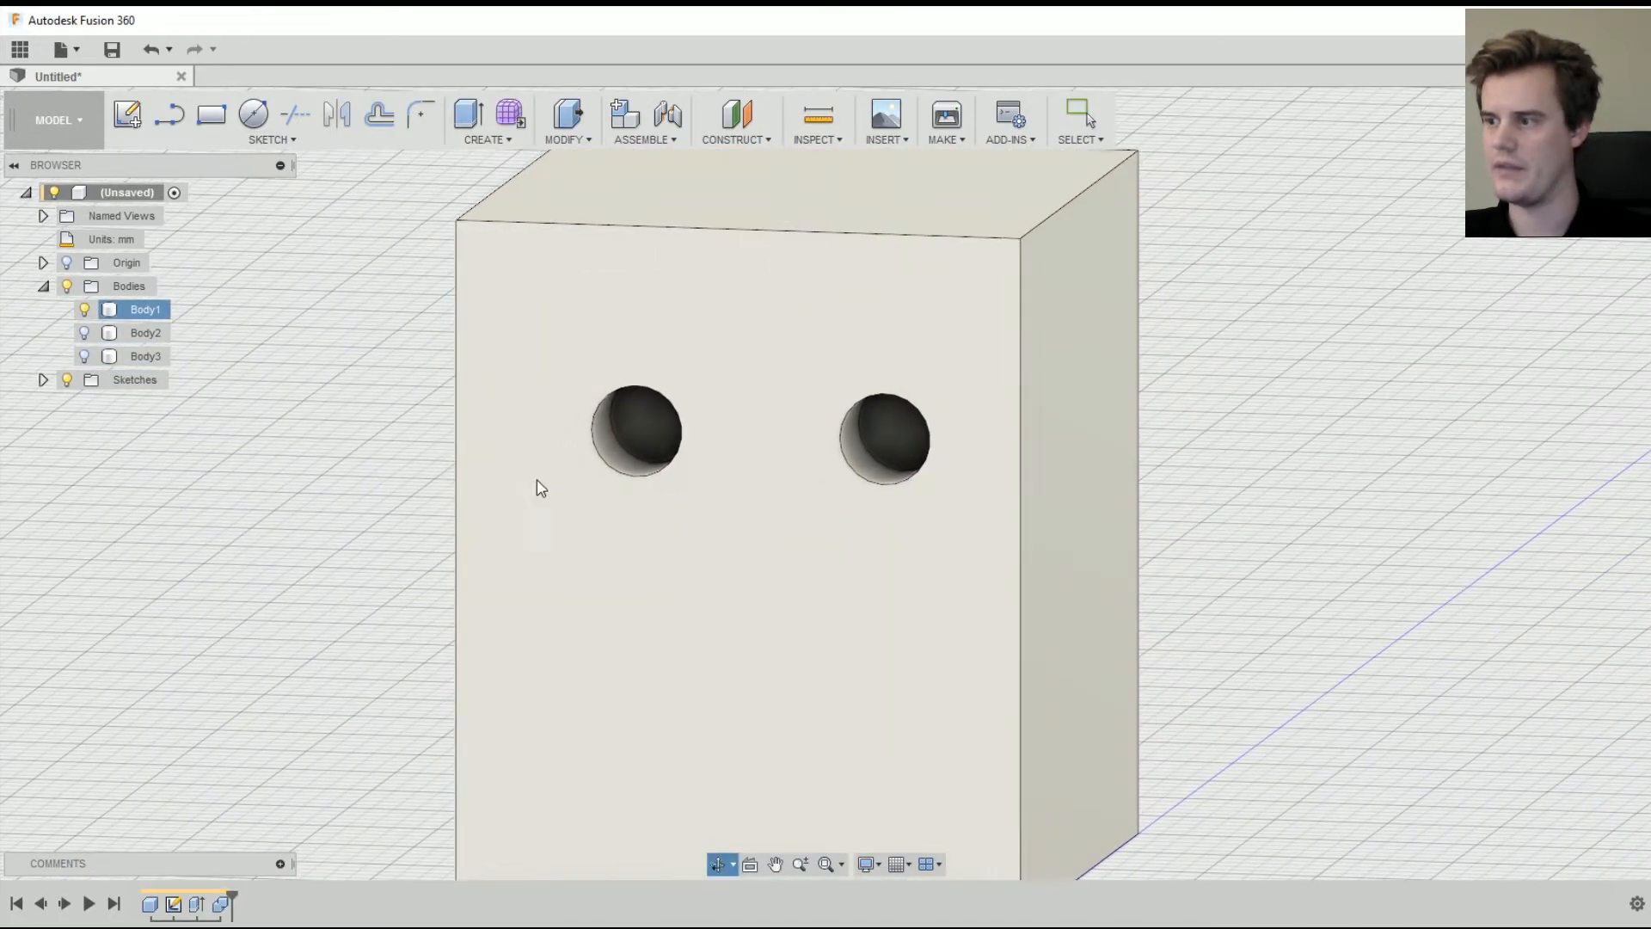
{"action": "left_click", "coordinate": [85, 310]}
{"action": "left_click", "coordinate": [84, 333]}
{"action": "left_click", "coordinate": [86, 354]}
{"action": "middle_click_drag", "start_coordinate": [564, 464], "coordinate": [488, 494], "text": "shift"}
{"action": "middle_click_drag", "start_coordinate": [698, 408], "coordinate": [738, 408], "text": "shift"}
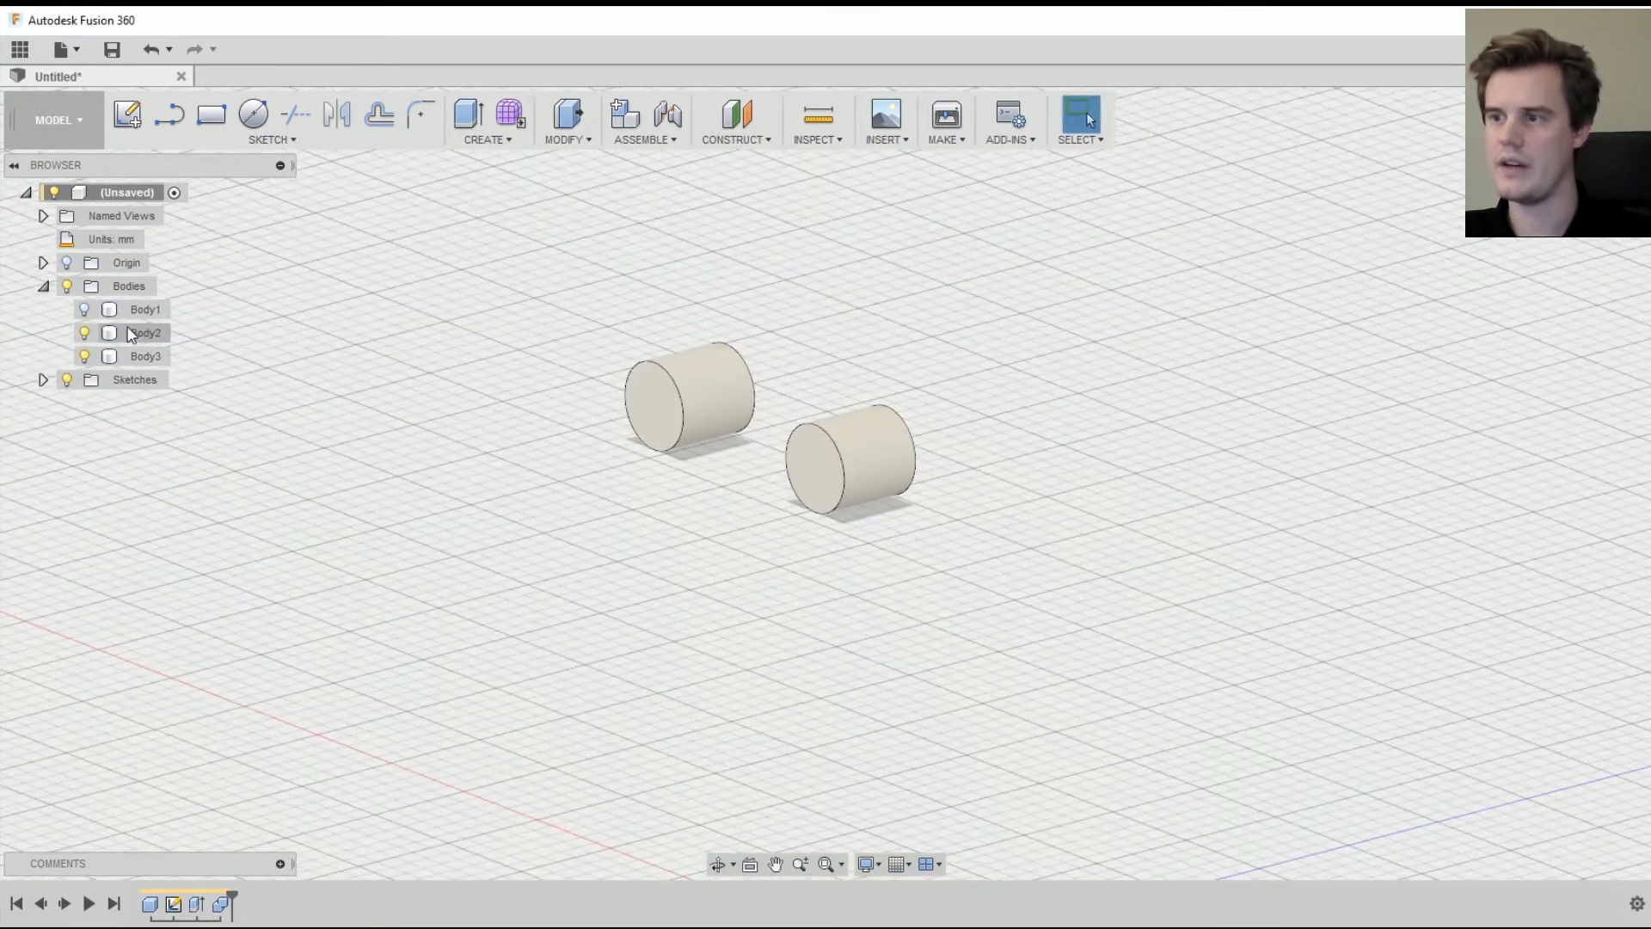
- Create components from the two cylinder bodies, Body2 and Body3
{"action": "left_click", "coordinate": [152, 337]}
{"action": "left_click", "coordinate": [146, 356], "text": "shift"}
{"action": "right_click", "coordinate": [156, 333]}
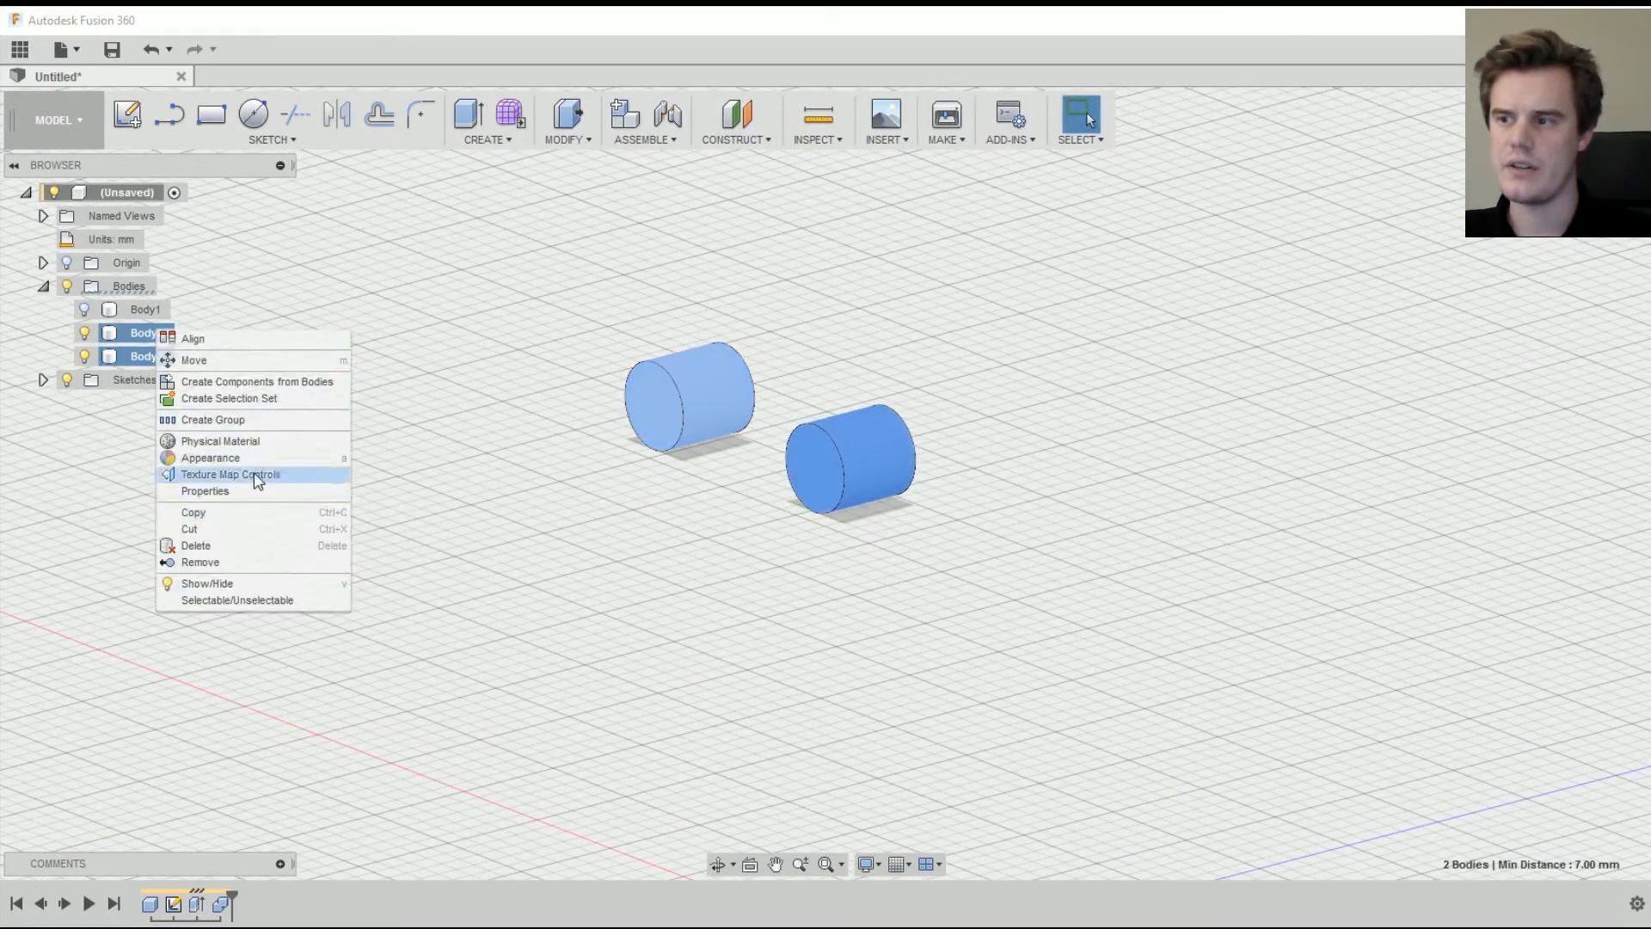
{"action": "left_click", "coordinate": [284, 382]}
{"action": "left_click", "coordinate": [197, 385]}
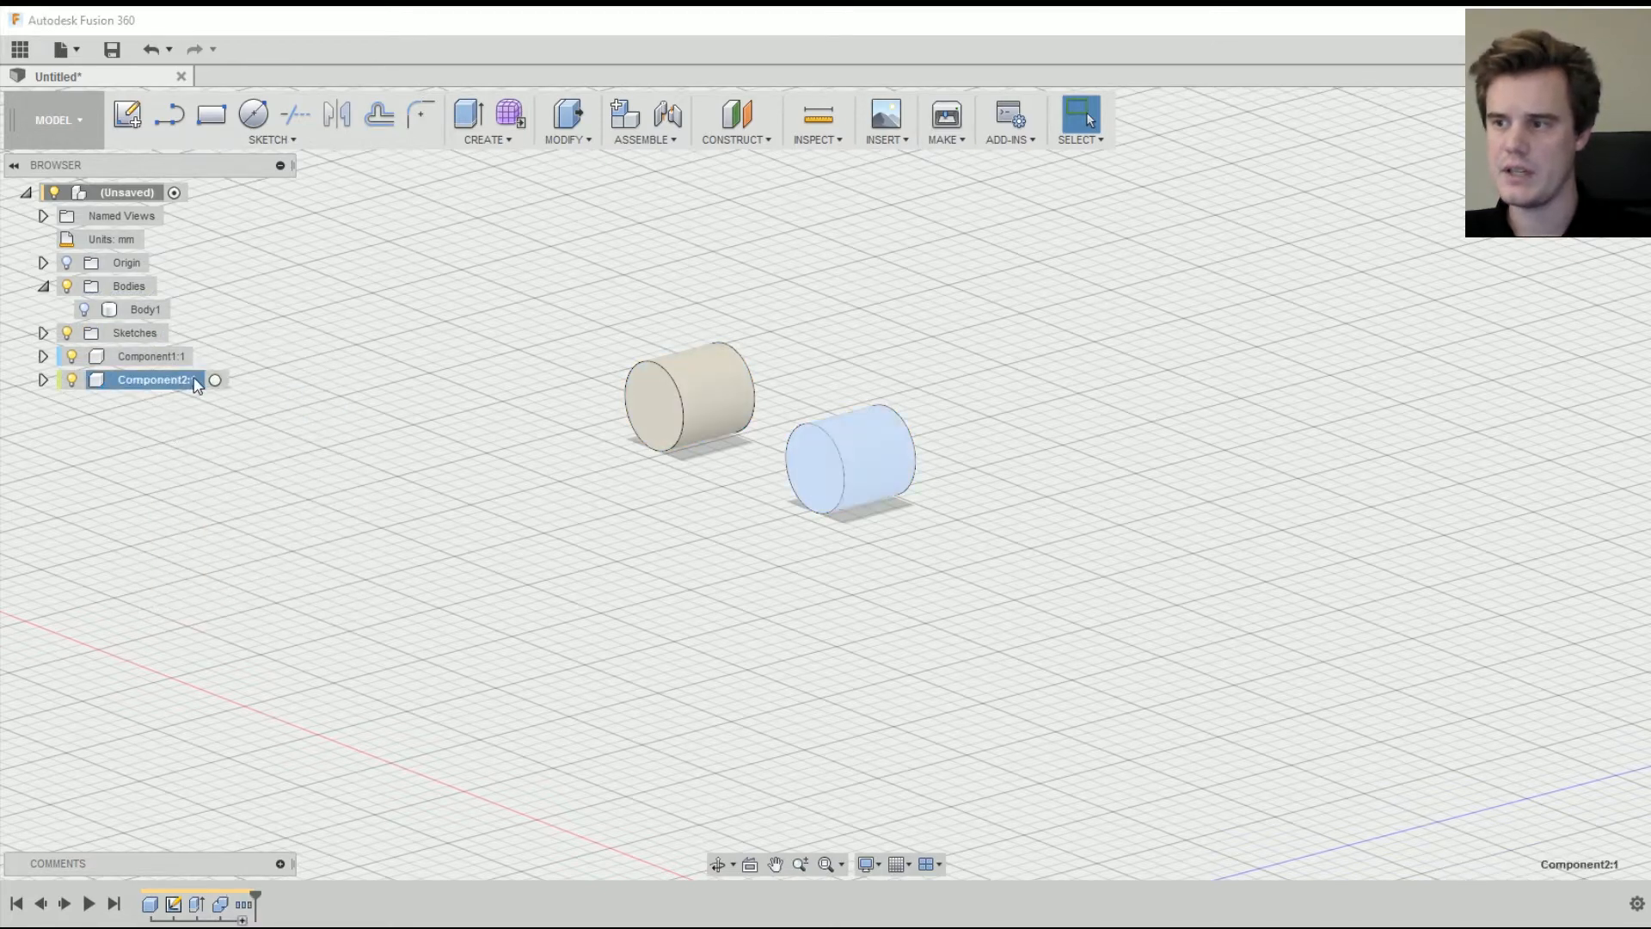
{"action": "left_click", "coordinate": [159, 358]}
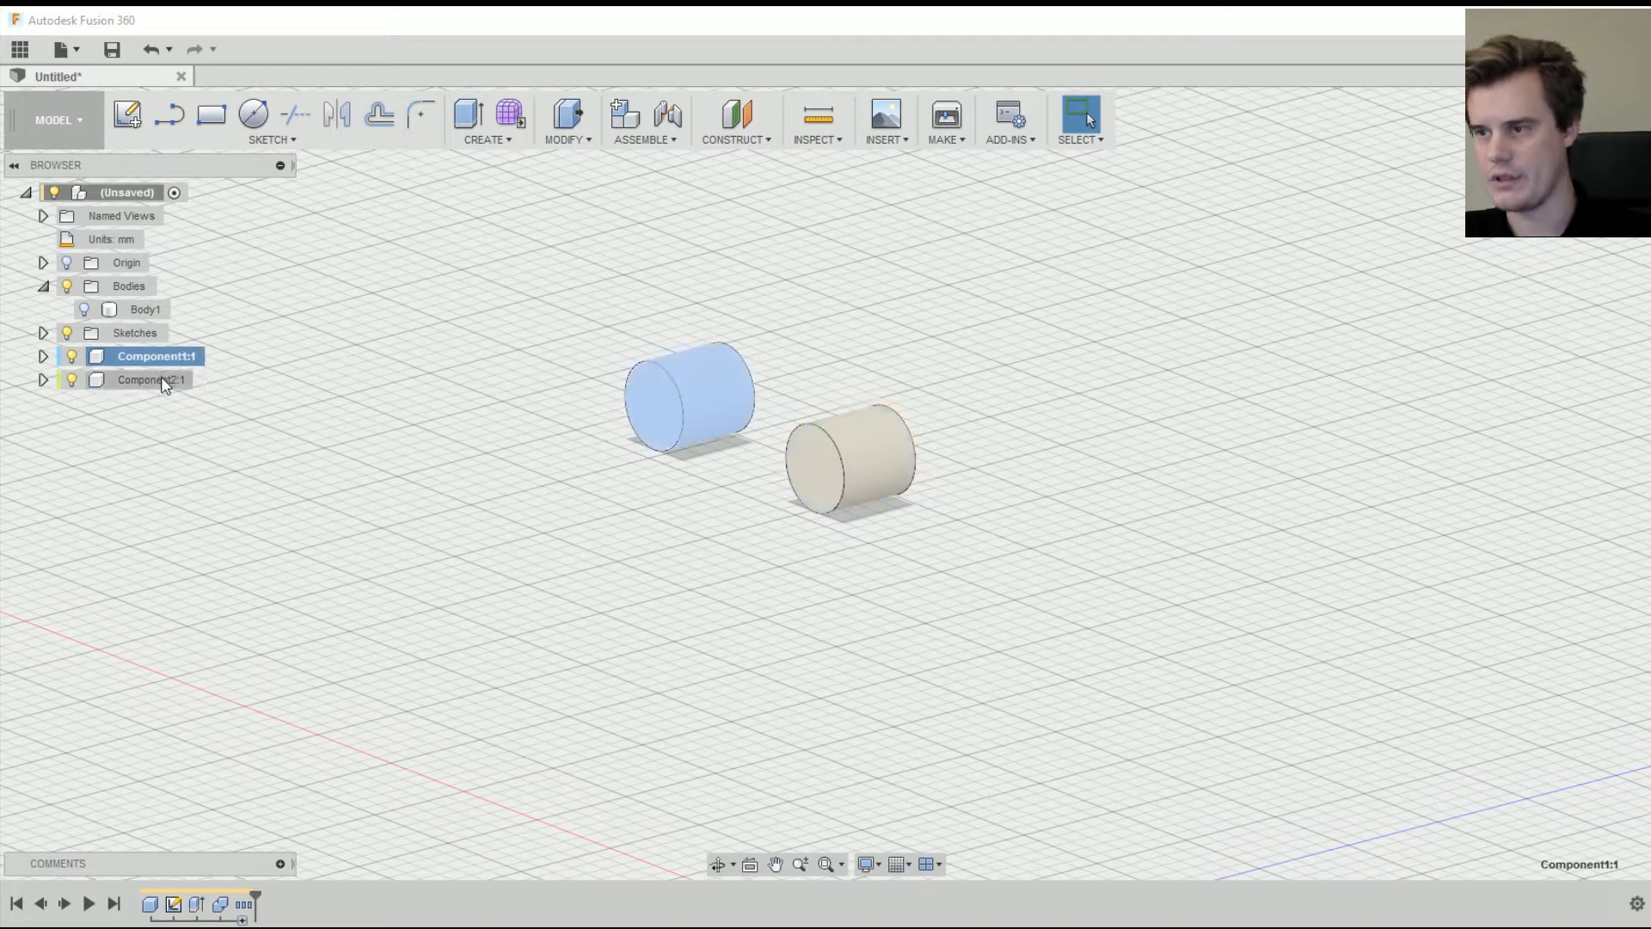
{"action": "left_click", "coordinate": [162, 379], "text": "ctrl"}
{"action": "right_click", "coordinate": [181, 359]}
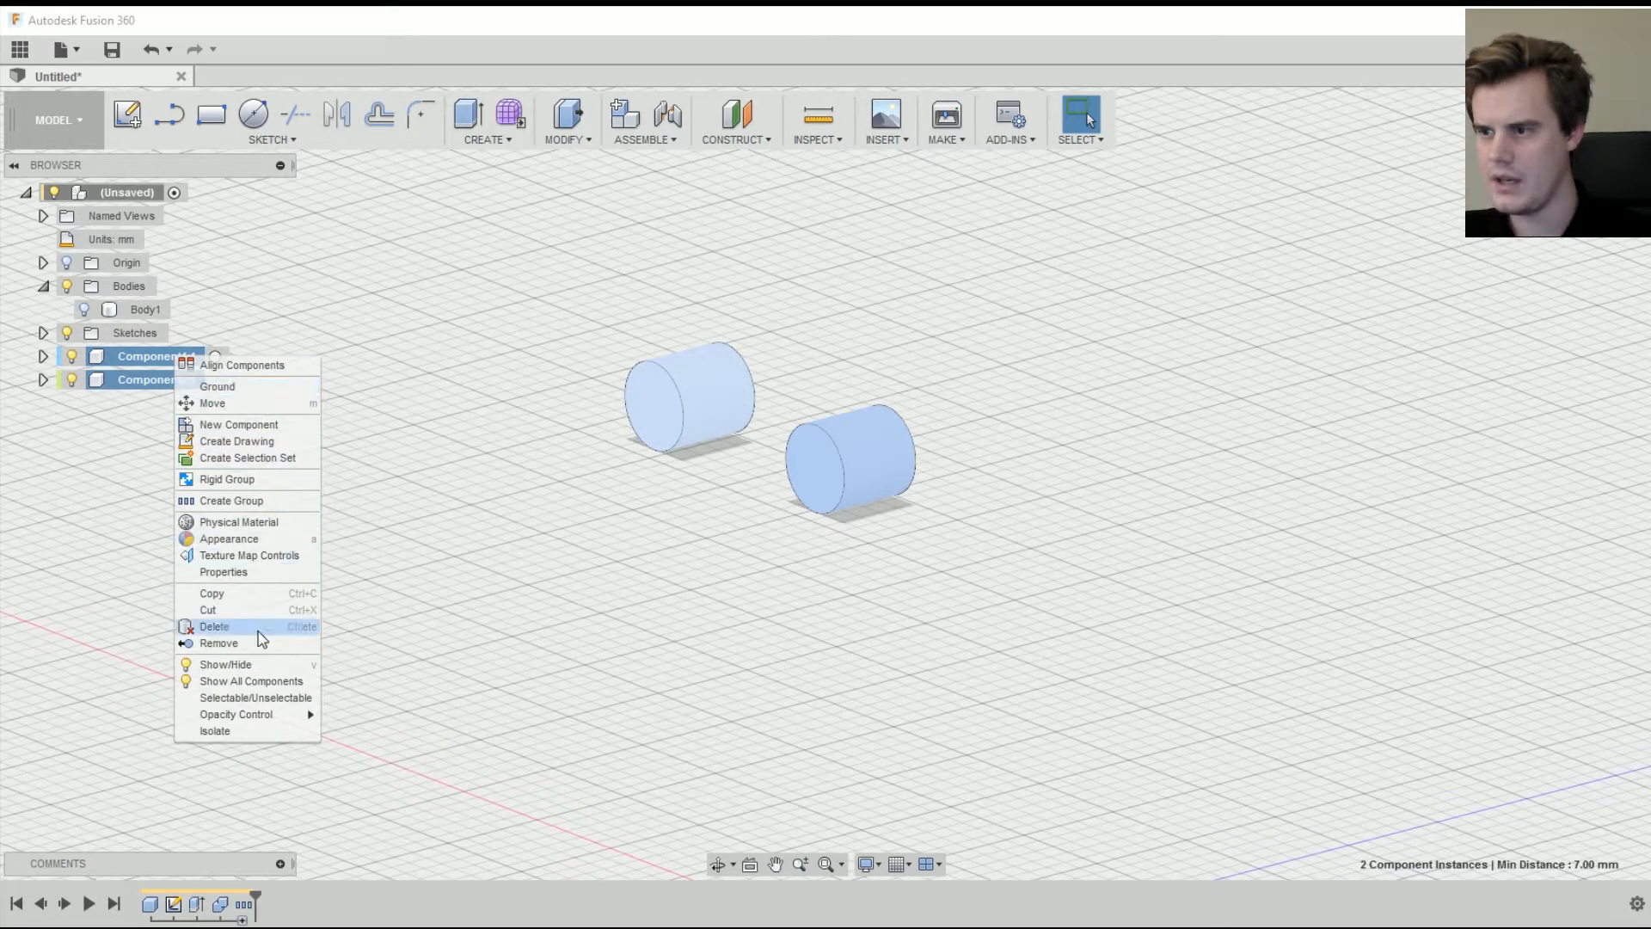
{"action": "left_click", "coordinate": [278, 701]}
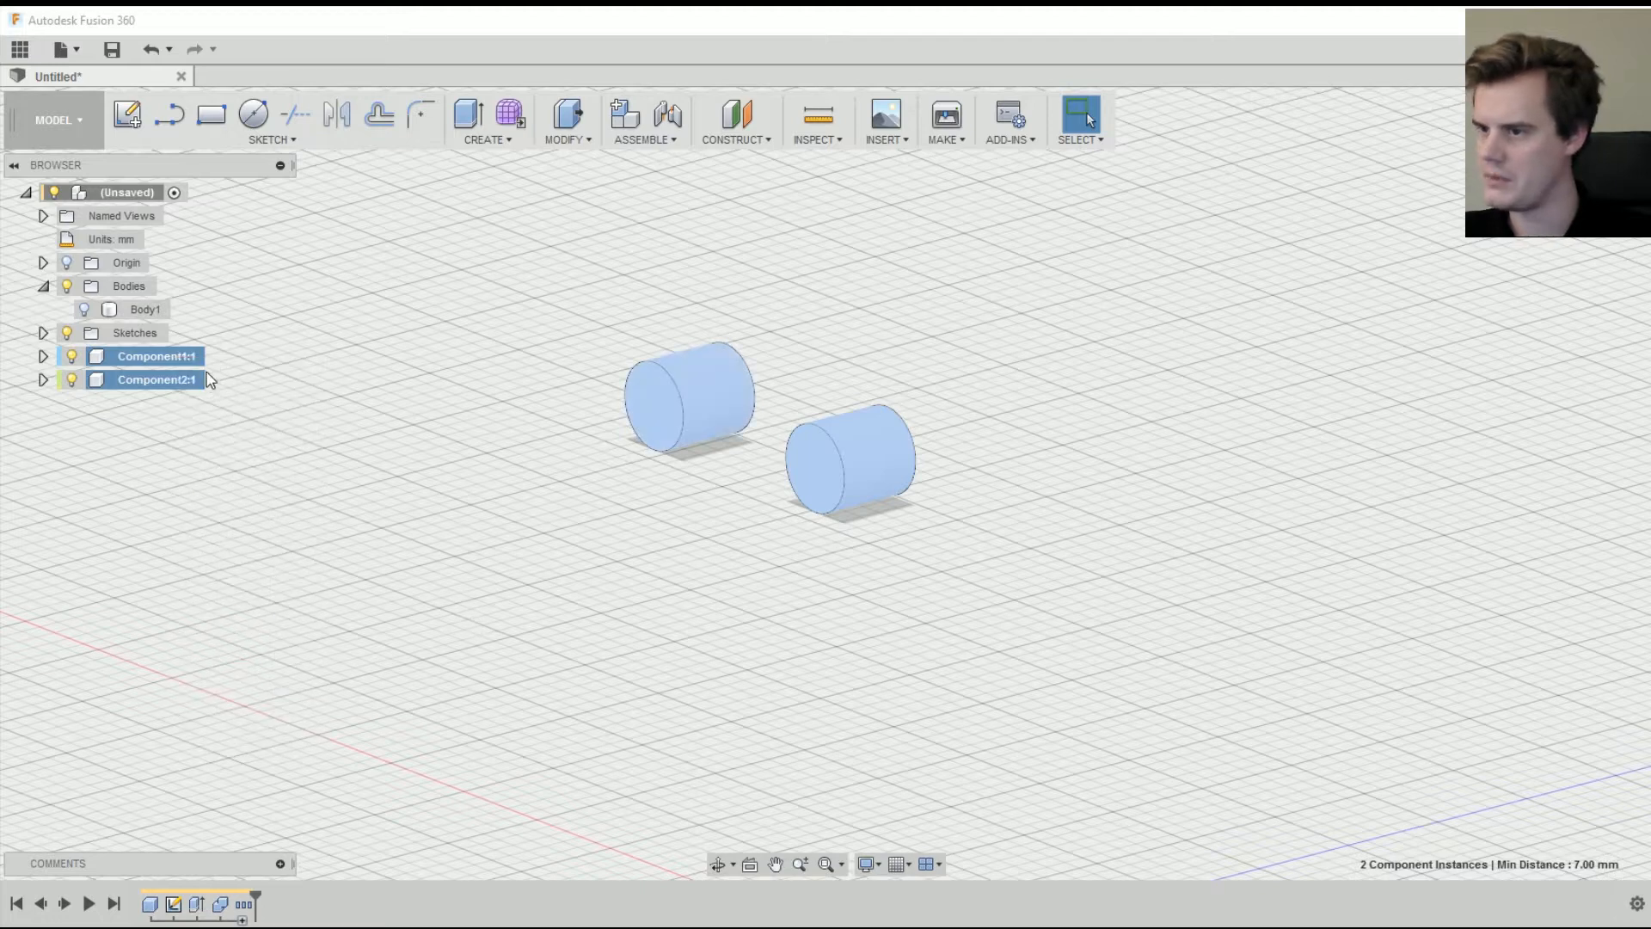
{"action": "key", "text": "Return"}
- Expand both components' contents and move the body of Component2 into Component1
{"action": "left_click", "coordinate": [43, 356]}
{"action": "left_click", "coordinate": [43, 427]}
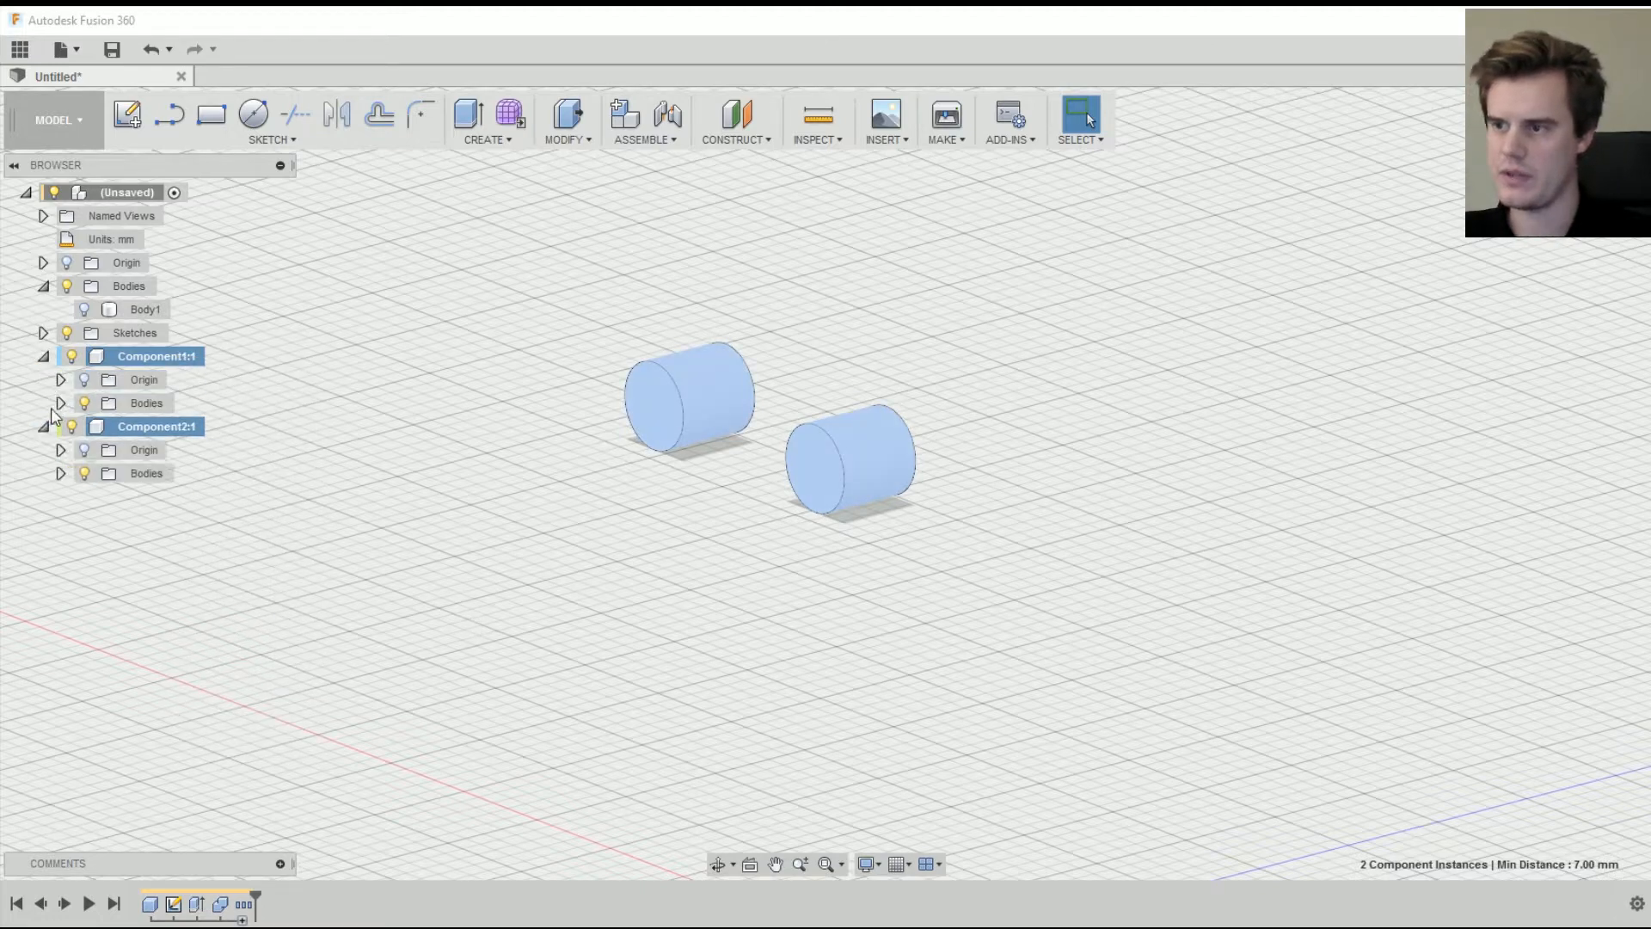
{"action": "left_click", "coordinate": [61, 403]}
{"action": "left_click", "coordinate": [61, 497]}
{"action": "left_click_drag", "start_coordinate": [155, 427], "coordinate": [147, 356]}
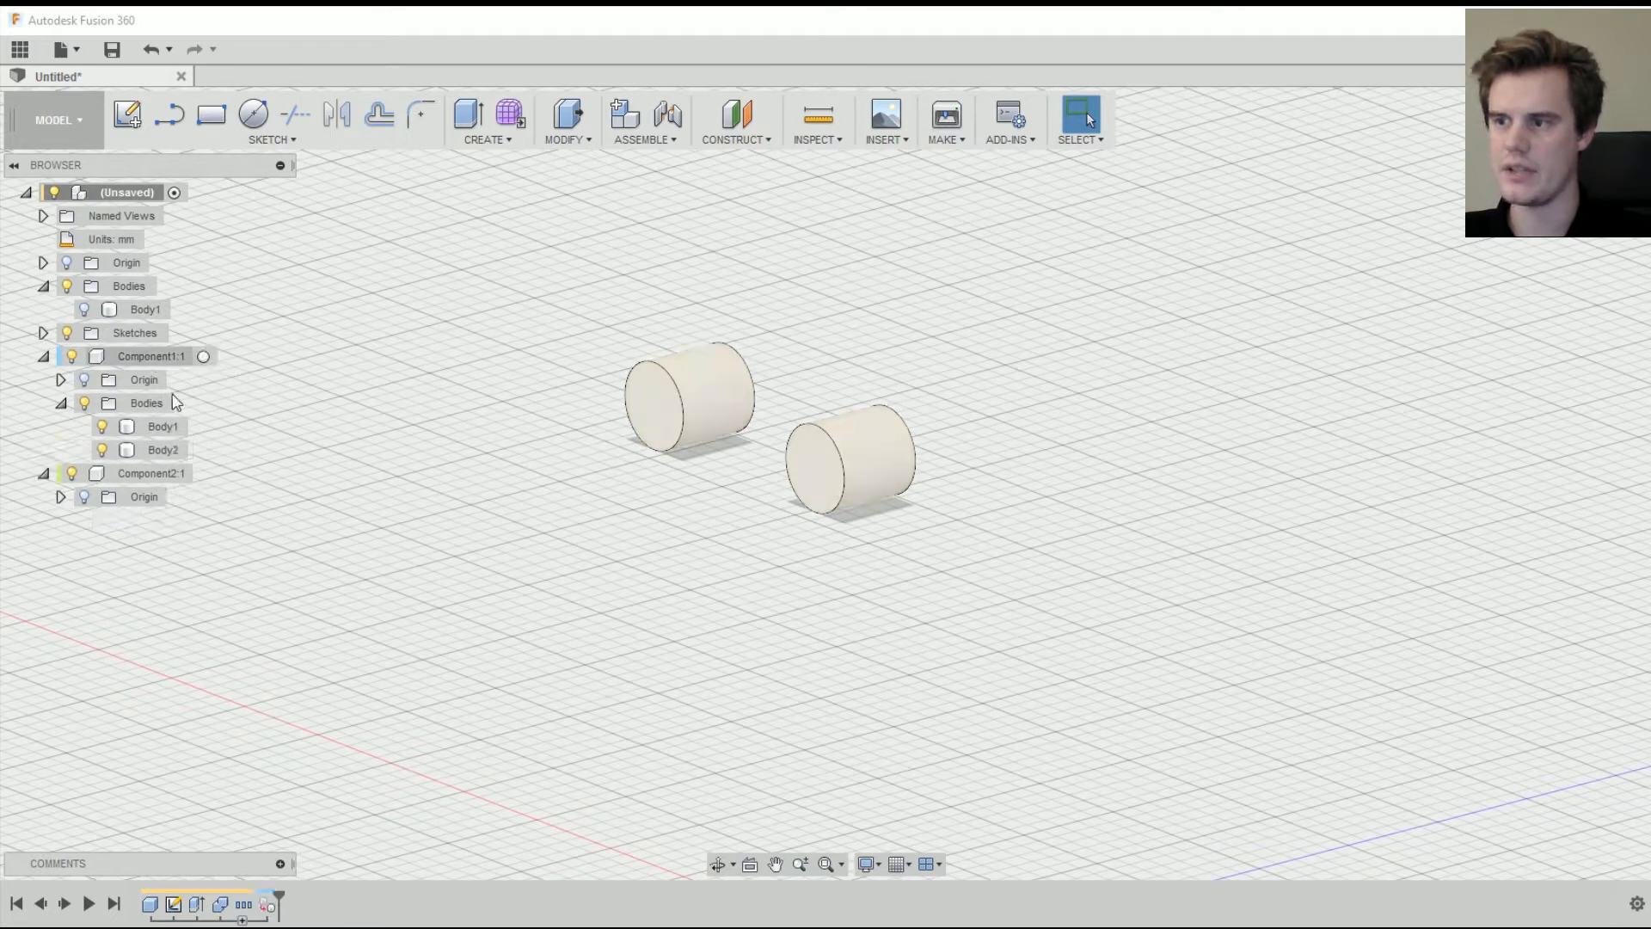
- Delete the emptied Component2 and accept the deletion despite its timeline references
{"action": "left_click", "coordinate": [137, 475]}
{"action": "right_click", "coordinate": [138, 482]}
{"action": "left_click", "coordinate": [196, 750]}
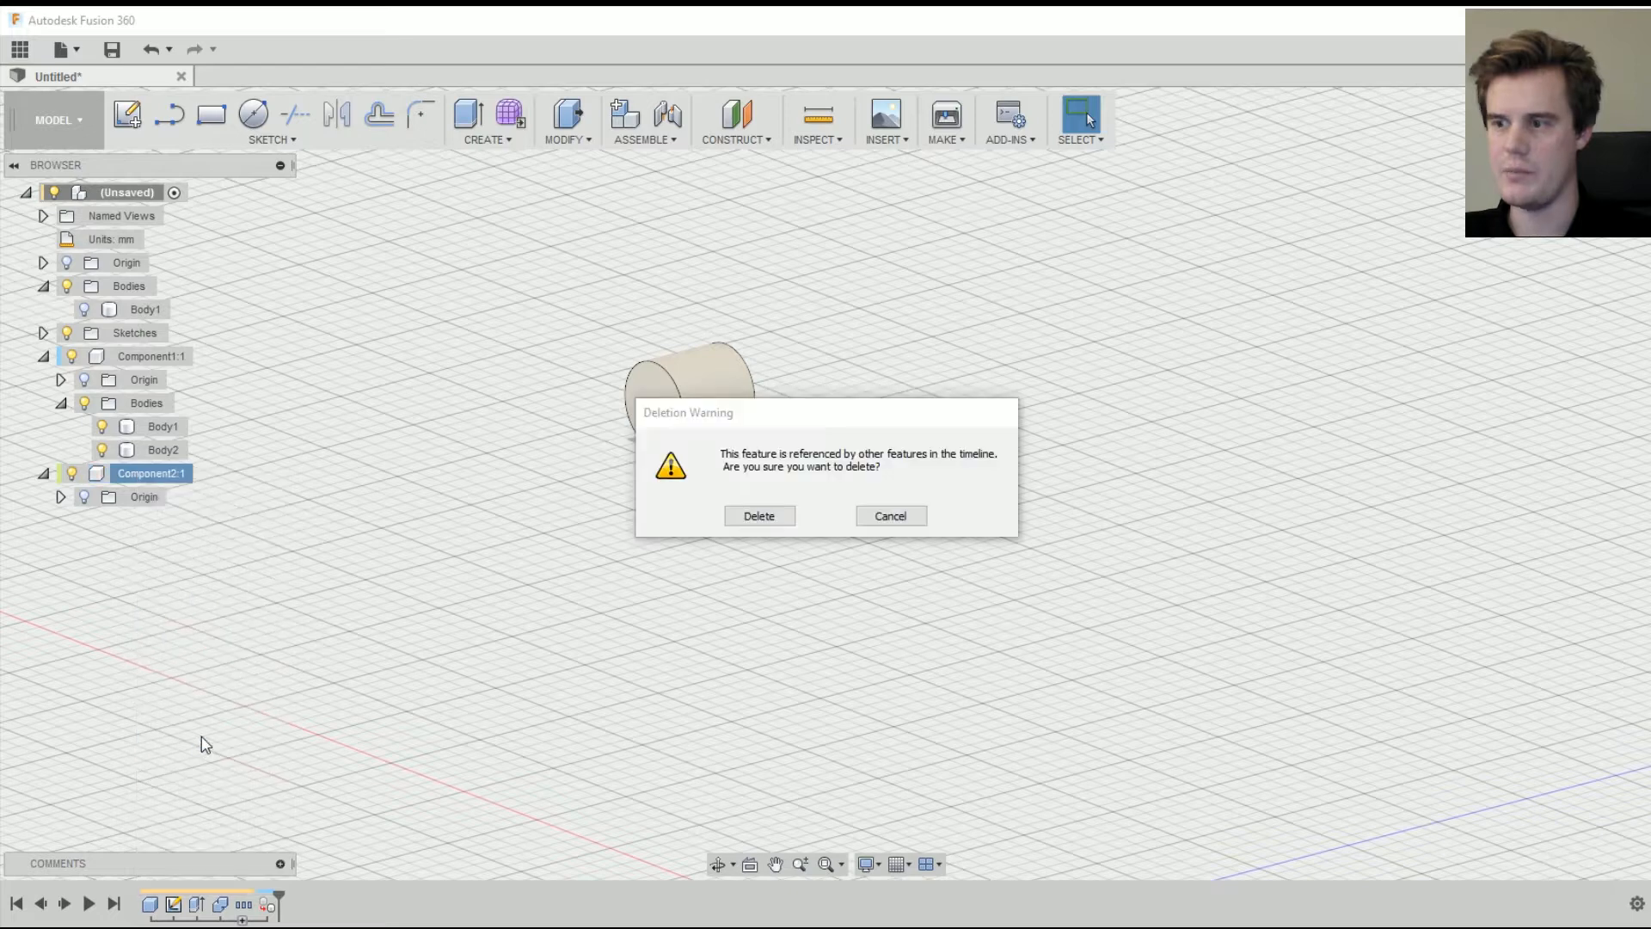
{"action": "key", "text": "Return"}
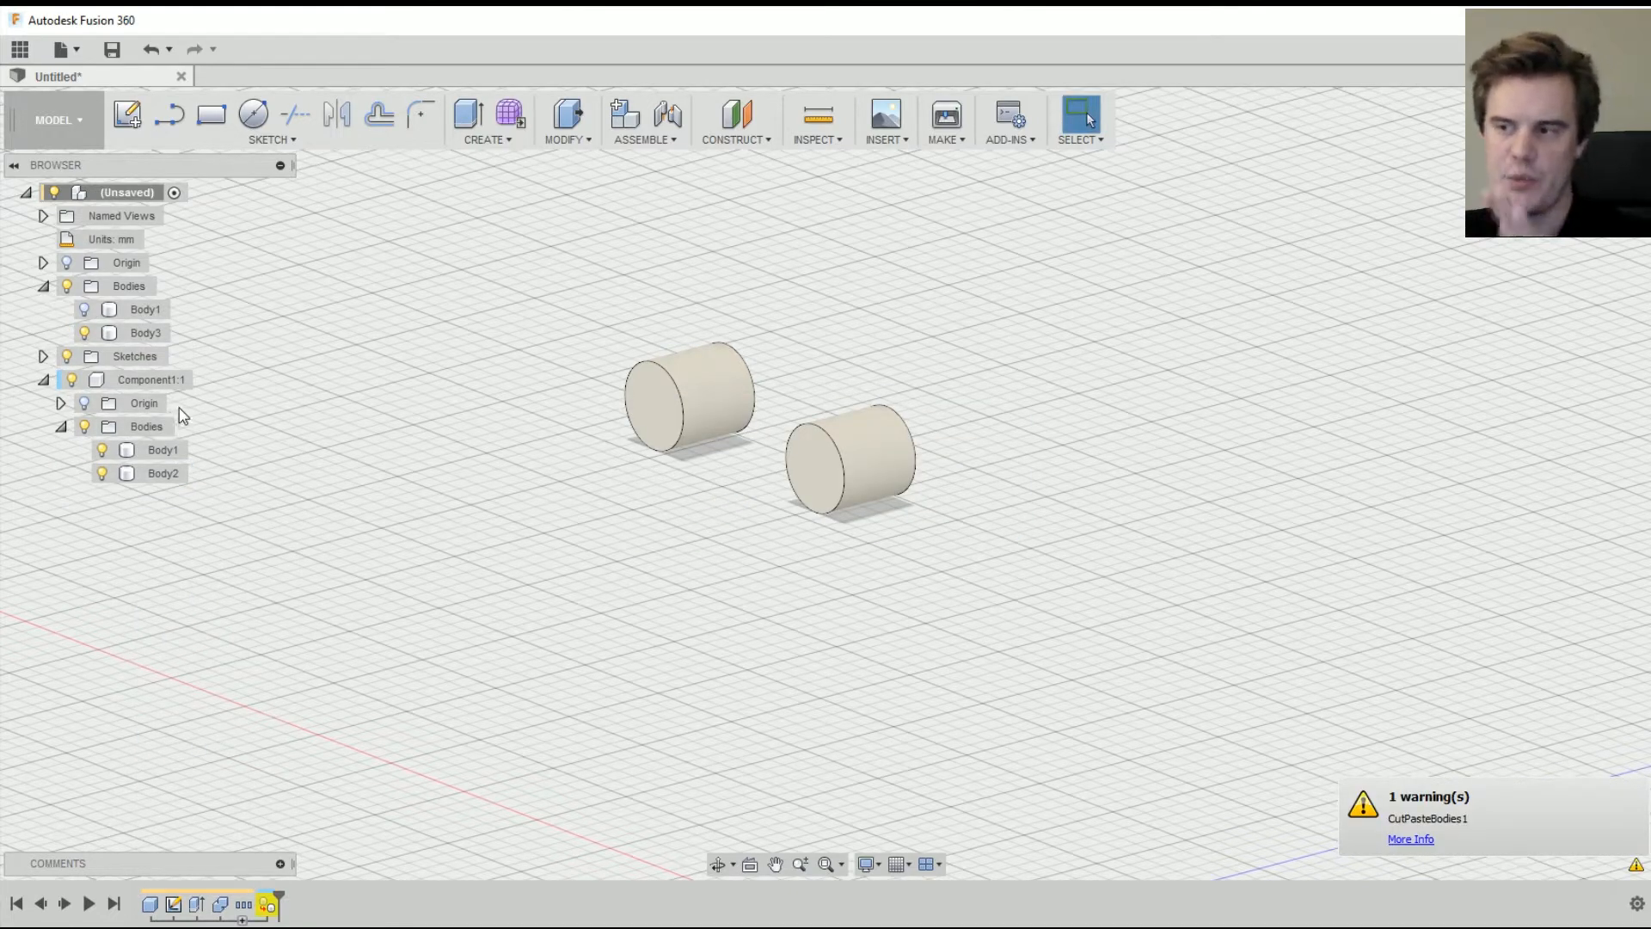
- Compare the commands offered for Component1, such as Save As STL, with those offered for its two bodies
{"action": "left_click", "coordinate": [61, 427]}
{"action": "left_click", "coordinate": [151, 380]}
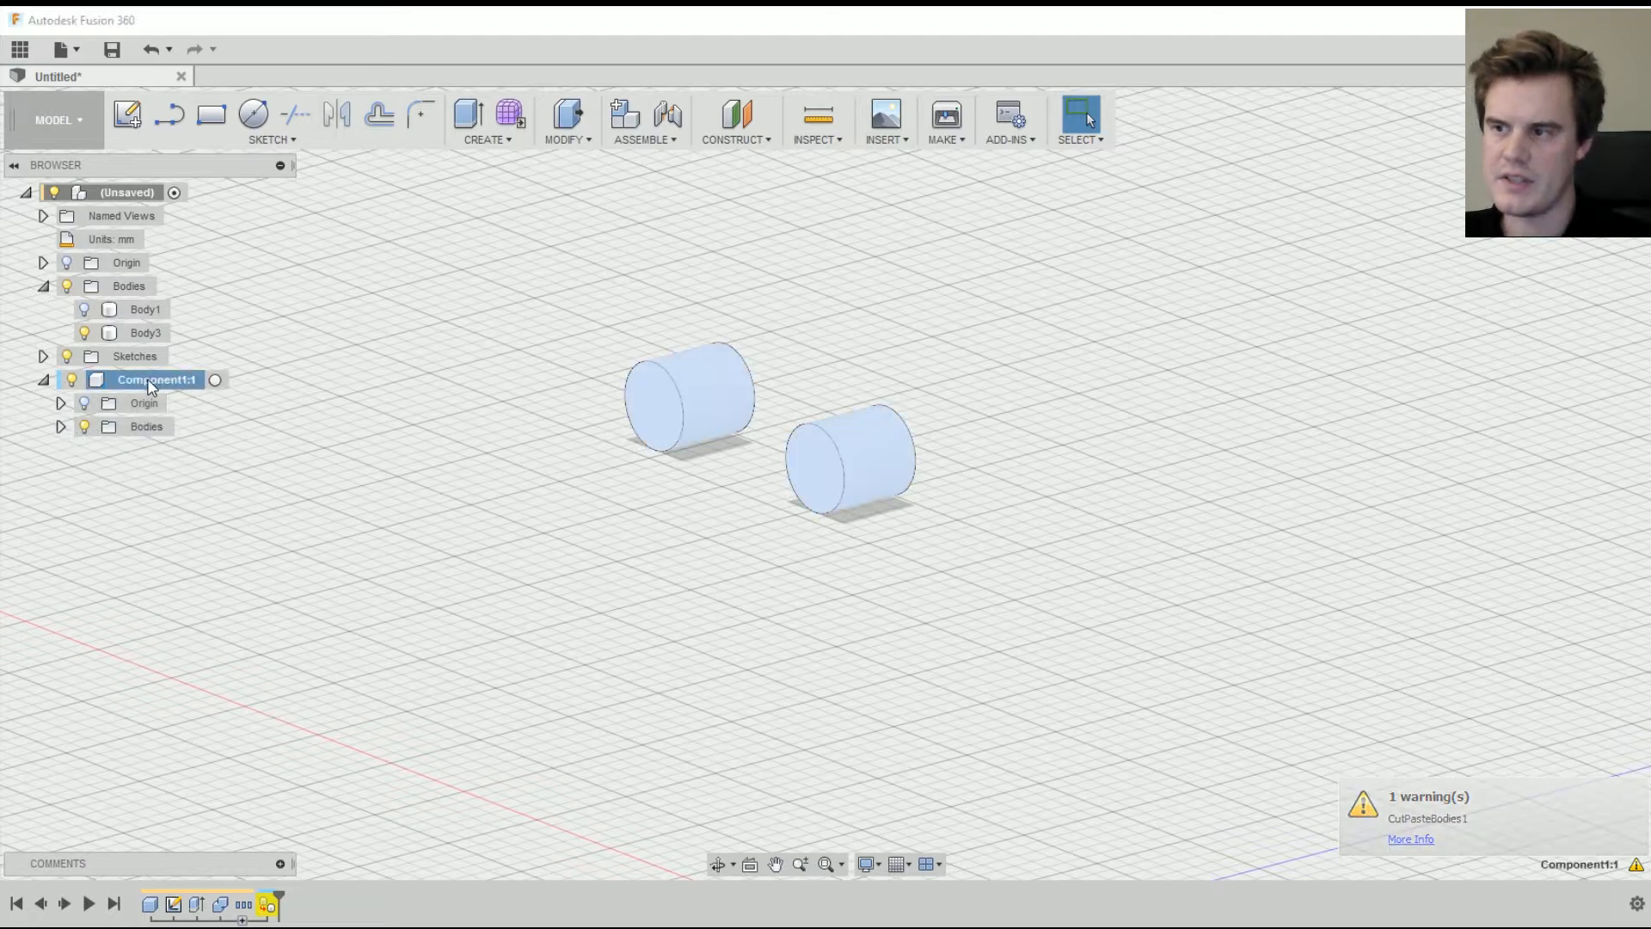
{"action": "right_click", "coordinate": [152, 379]}
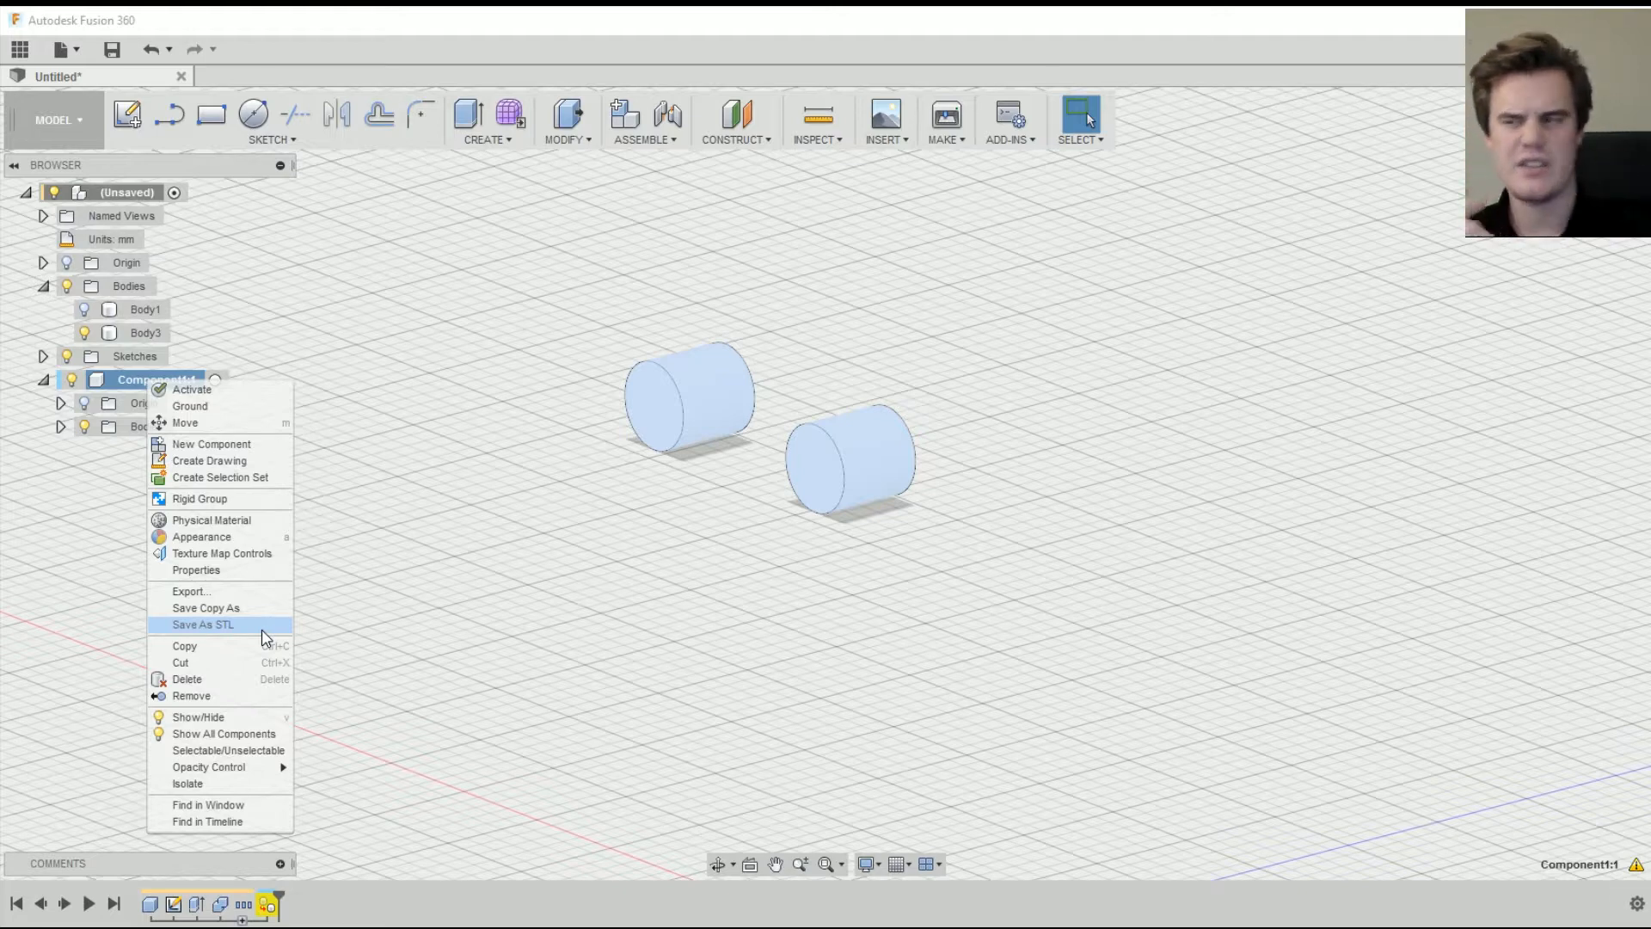
{"action": "left_click", "coordinate": [582, 623]}
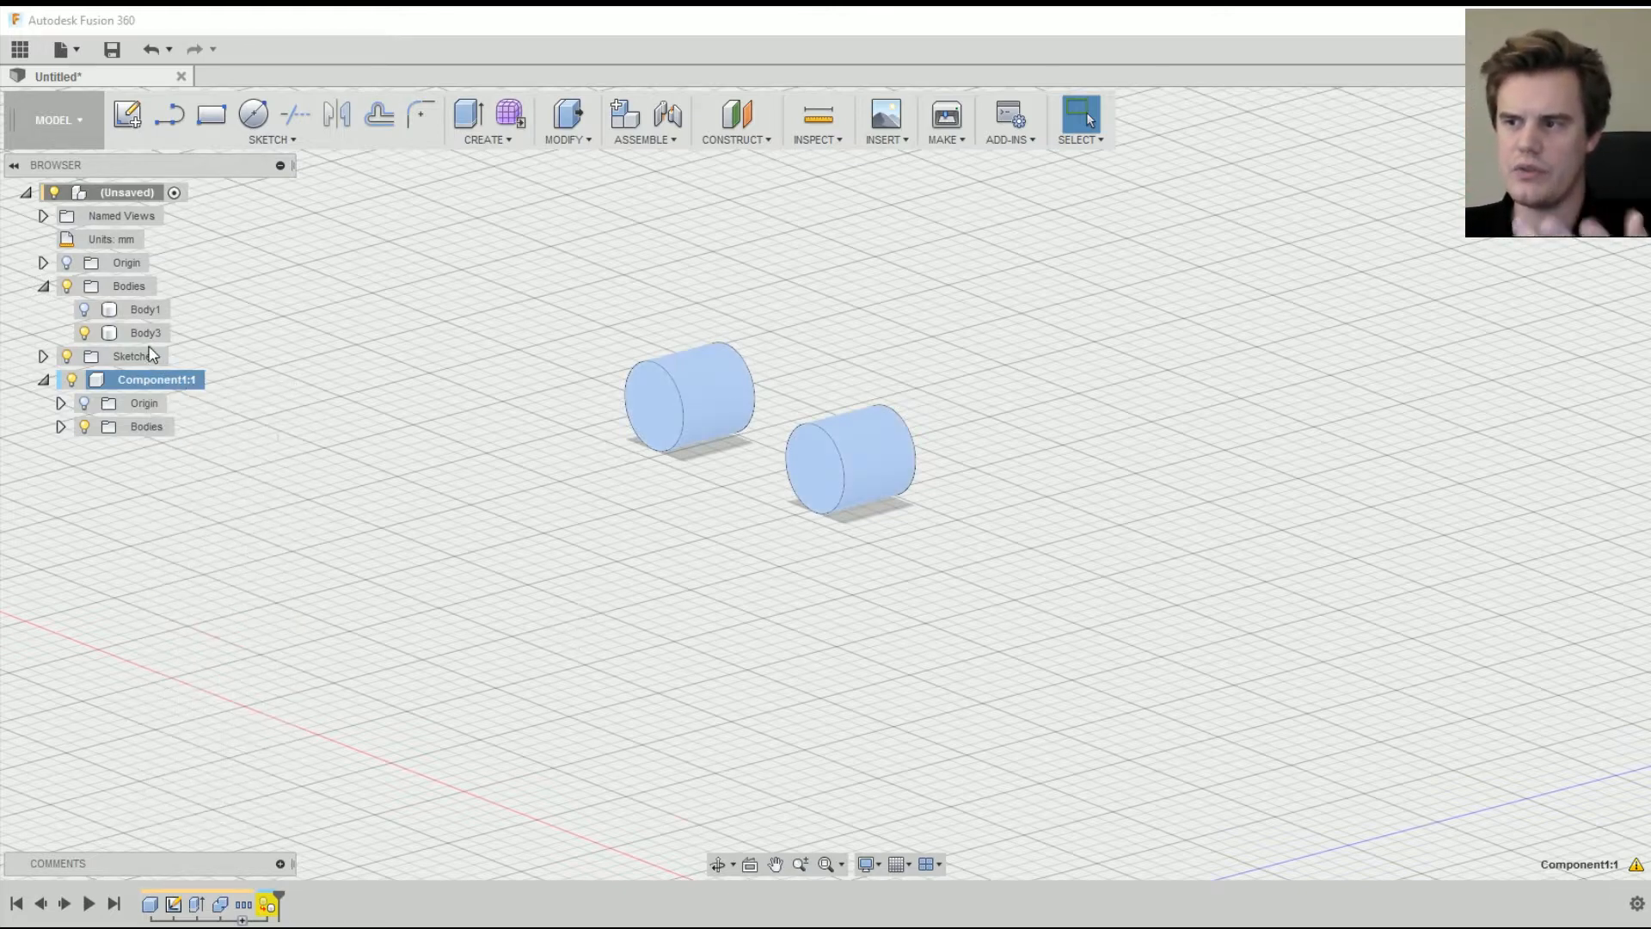
{"action": "left_click", "coordinate": [61, 426]}
{"action": "left_click", "coordinate": [153, 450]}
{"action": "left_click", "coordinate": [163, 473], "text": "ctrl"}
{"action": "right_click", "coordinate": [169, 453]}
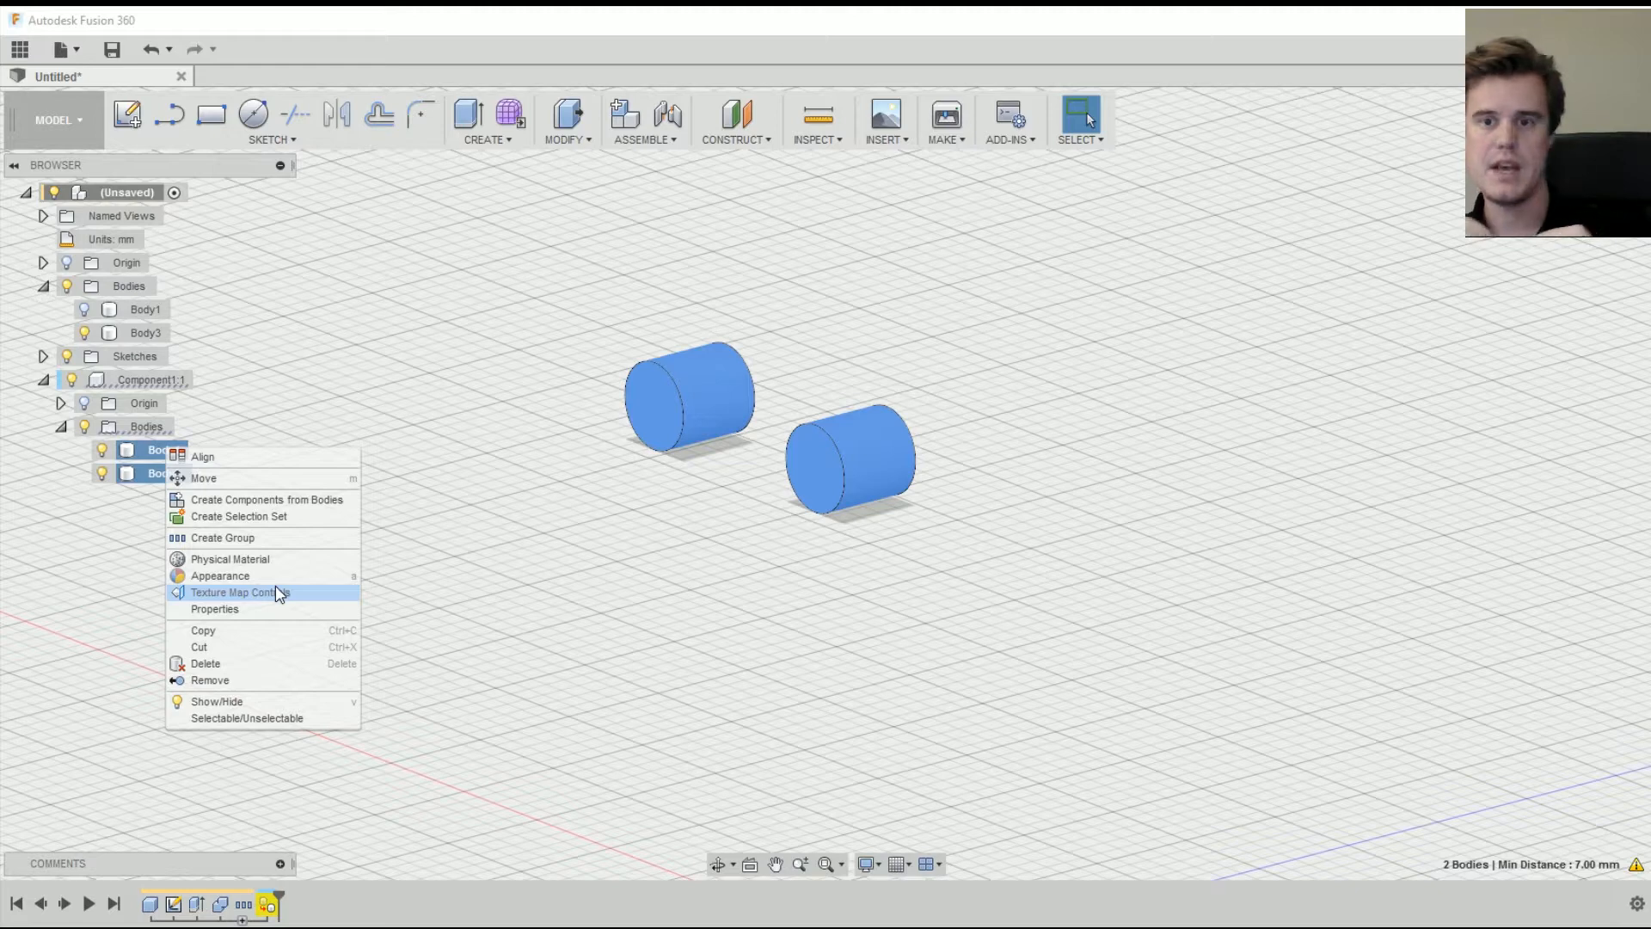
{"action": "left_click", "coordinate": [506, 407]}
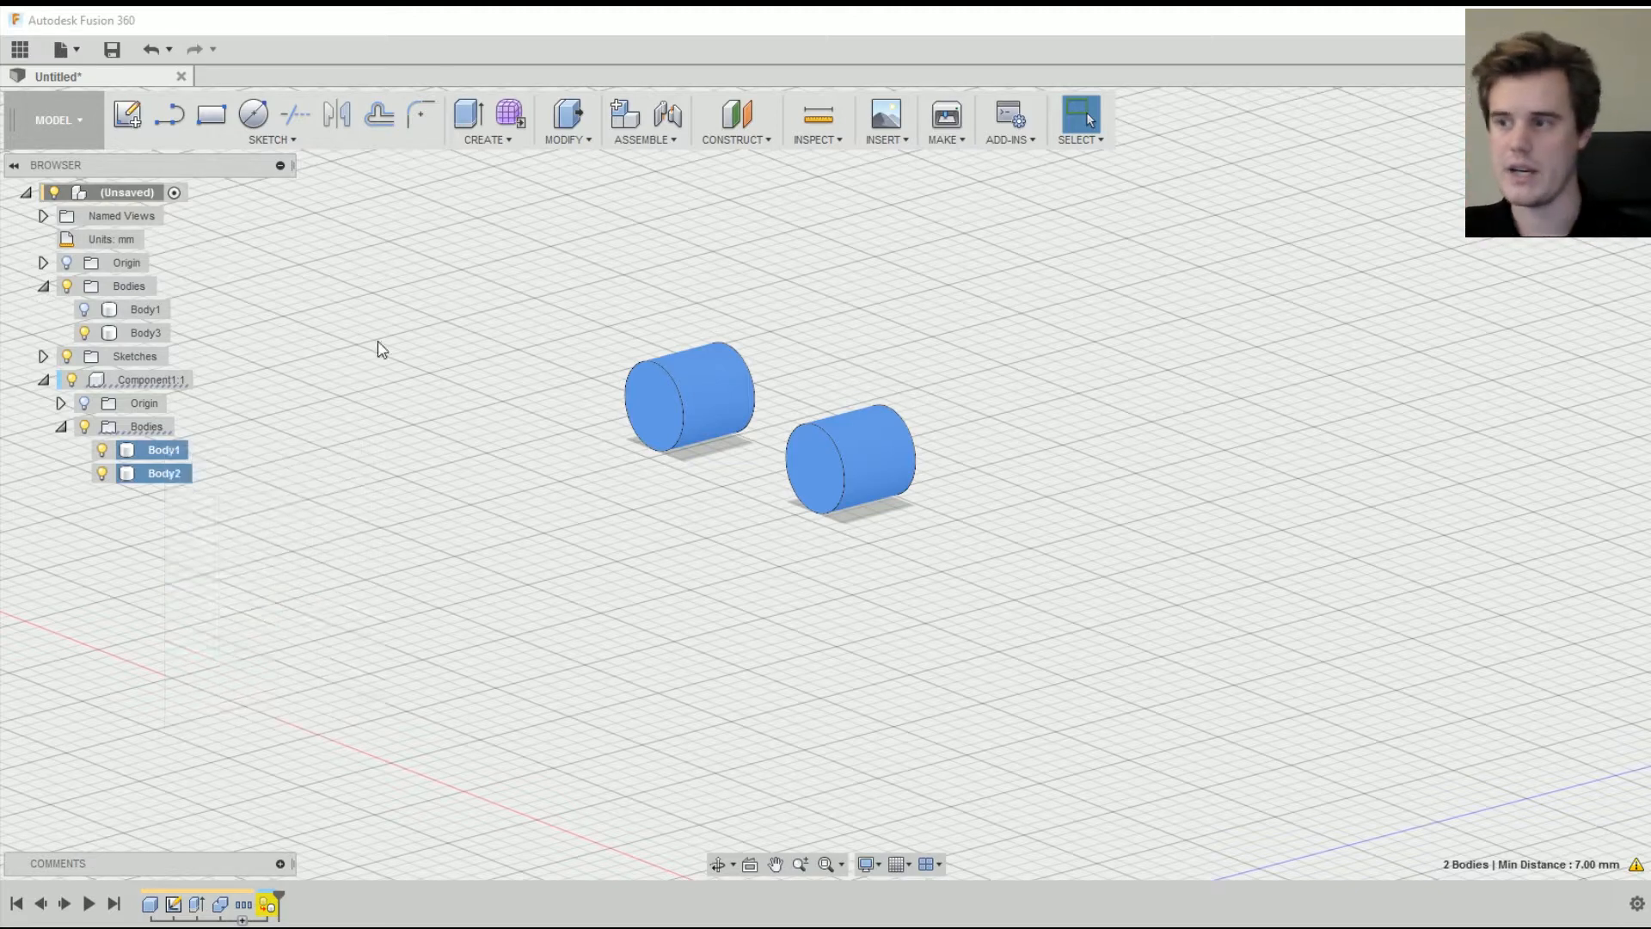
- Collapse Component1, which holds the two cylinder bodies, and rename it as "fake canon"
{"action": "left_click", "coordinate": [693, 401]}
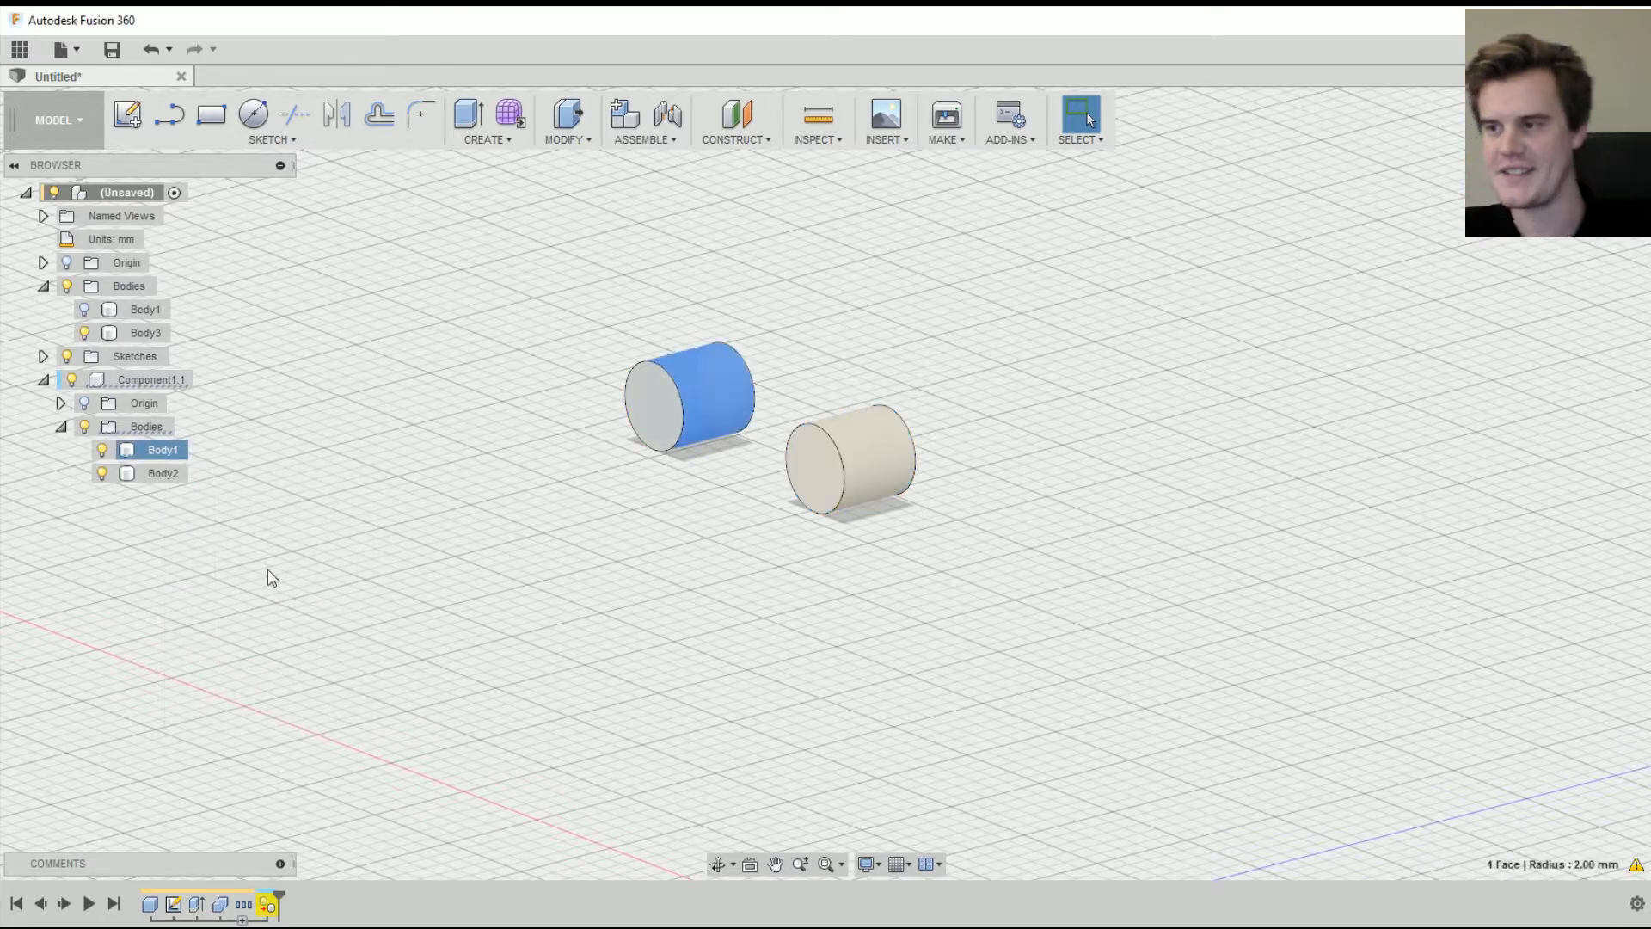
{"action": "left_click", "coordinate": [163, 472], "text": "ctrl"}
{"action": "left_click", "coordinate": [153, 381]}
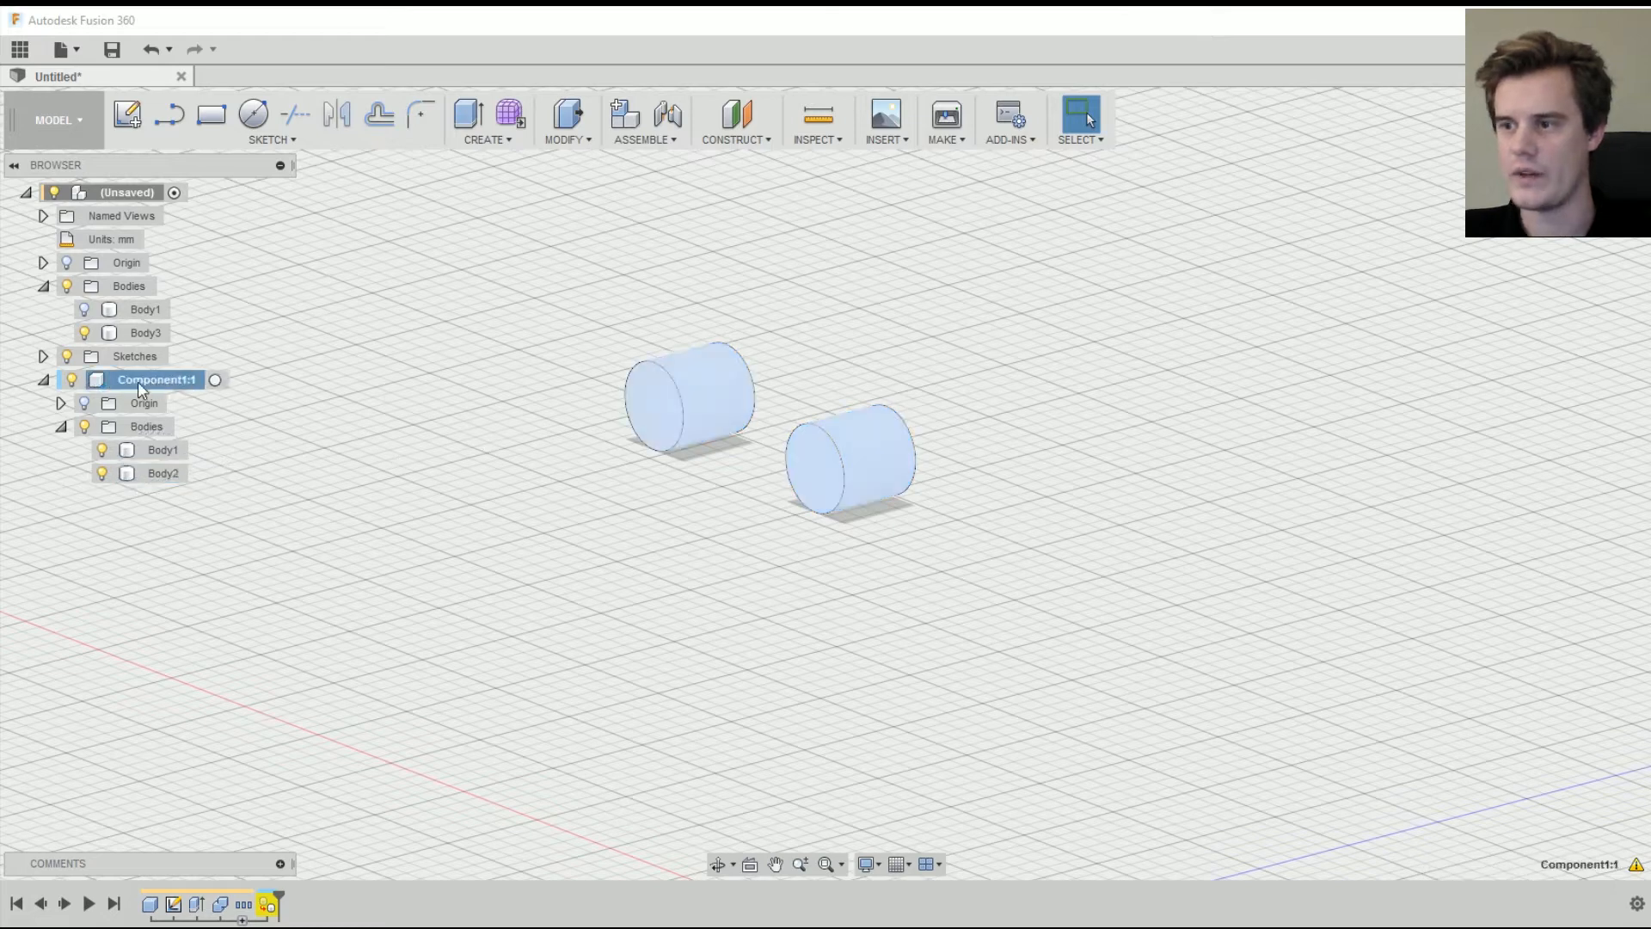
{"action": "left_click", "coordinate": [54, 383]}
{"action": "left_click", "coordinate": [46, 381]}
{"action": "left_click", "coordinate": [122, 384]}
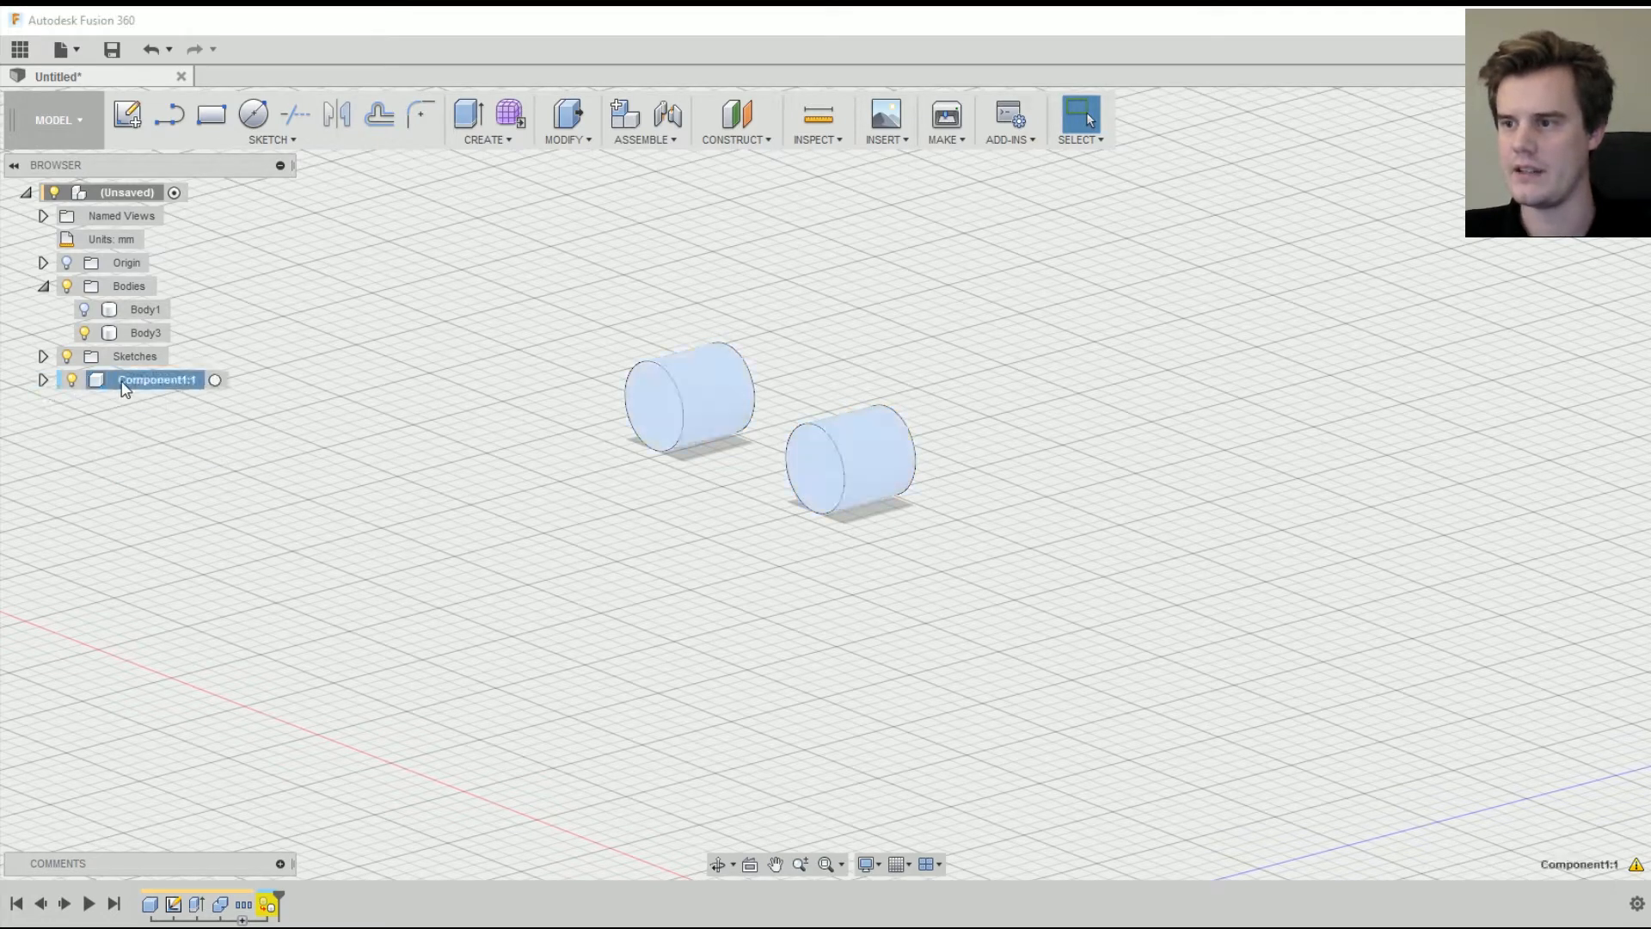
{"action": "left_click", "coordinate": [134, 381]}
{"action": "type", "text": "fa"}
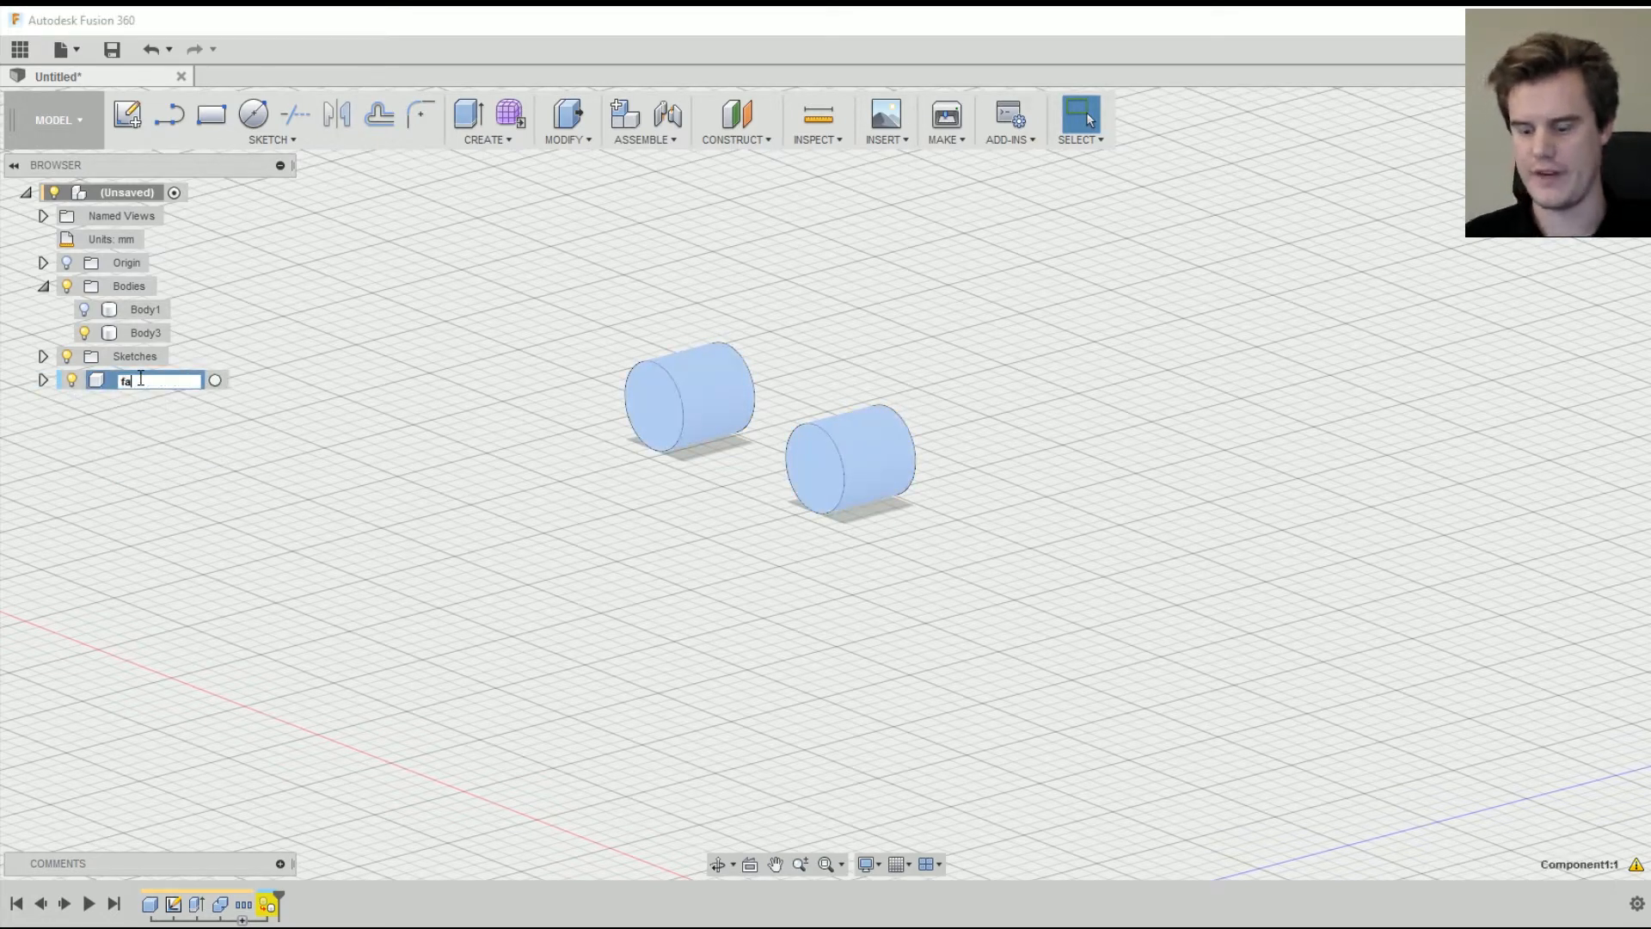
{"action": "type", "text": "ke canon"}
{"action": "left_click", "coordinate": [164, 445]}
- Check the fake canon component's Save As STL command and compare its bodies with the top-level Body1 and Body3
{"action": "right_click", "coordinate": [159, 385]}
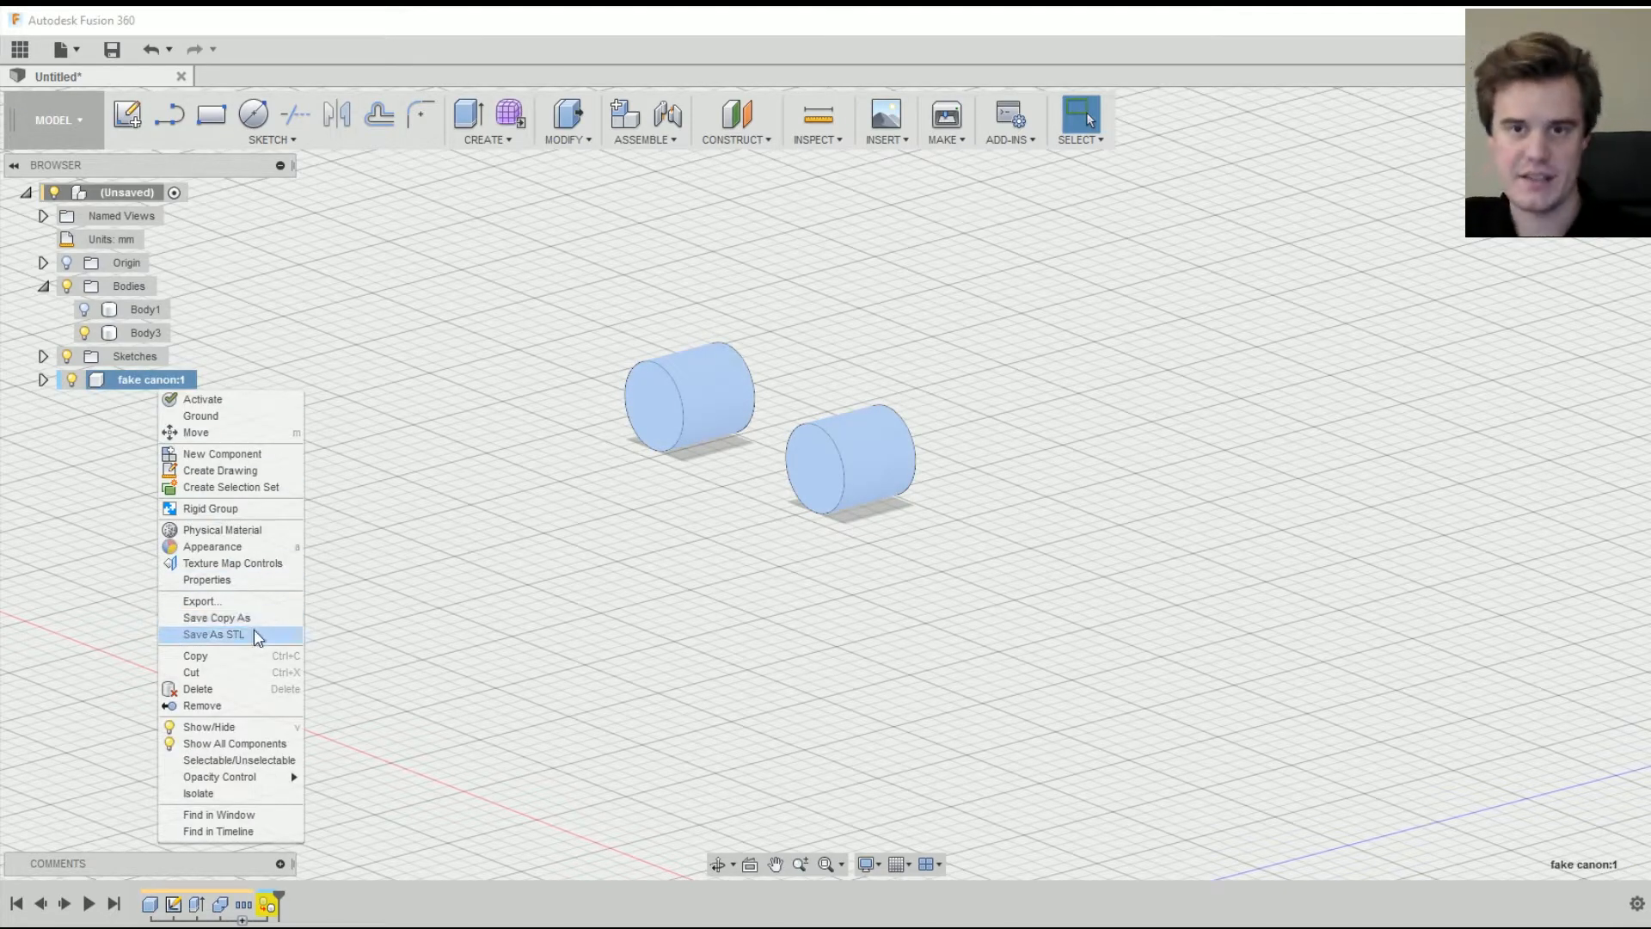
{"action": "left_click", "coordinate": [412, 447]}
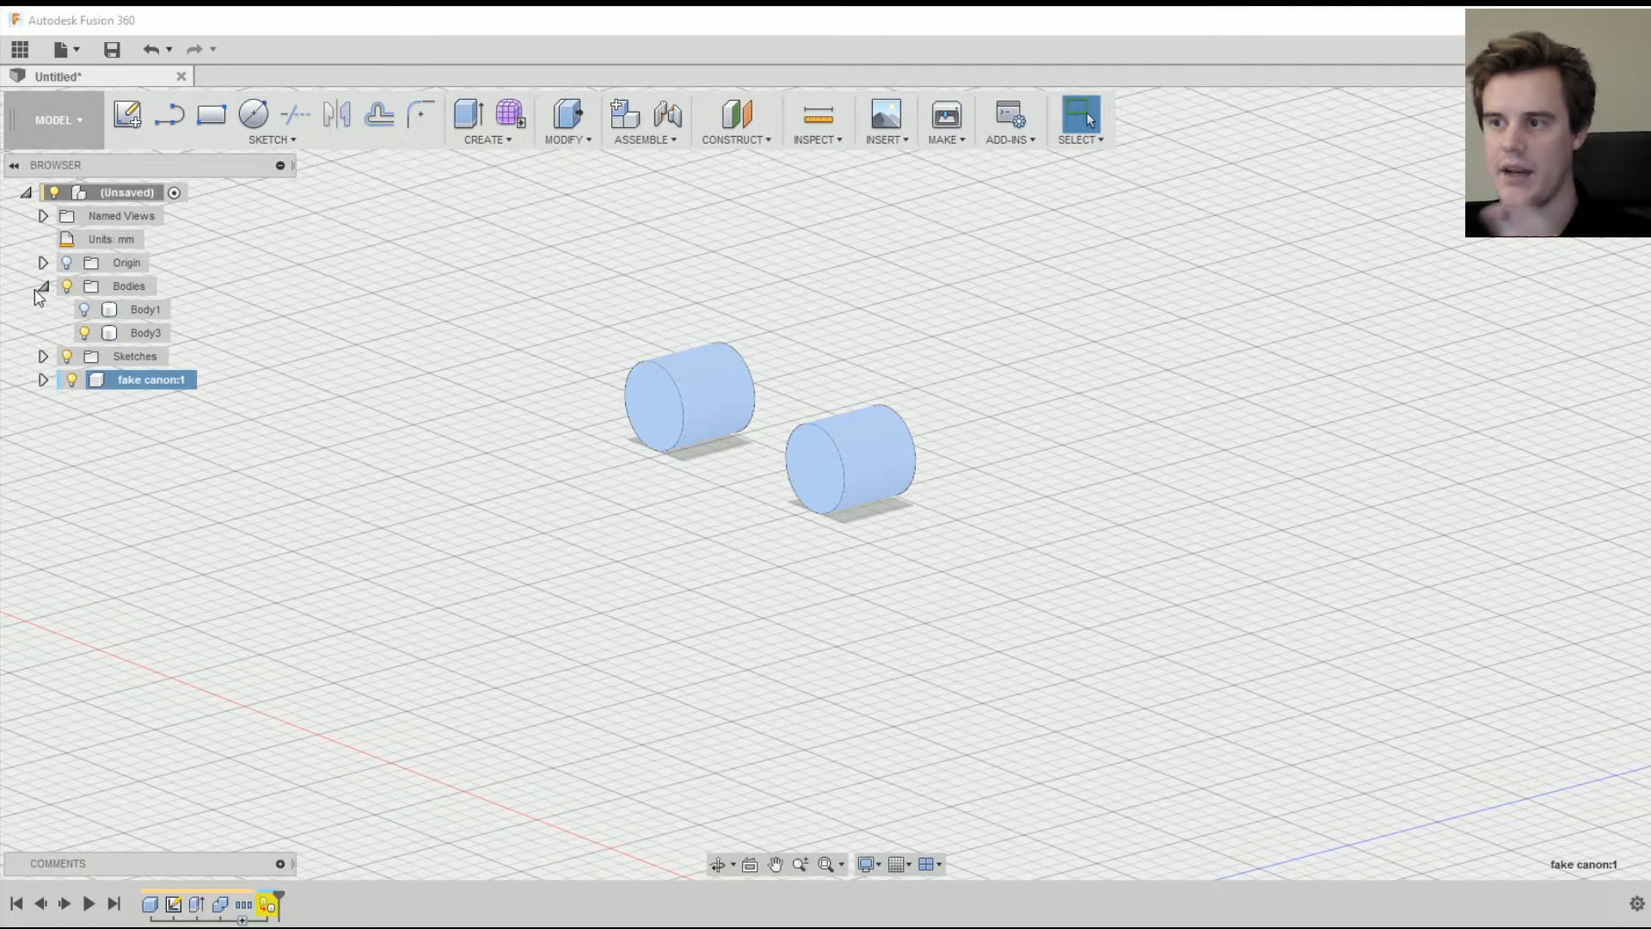
{"action": "left_click", "coordinate": [140, 309]}
{"action": "left_click", "coordinate": [145, 333]}
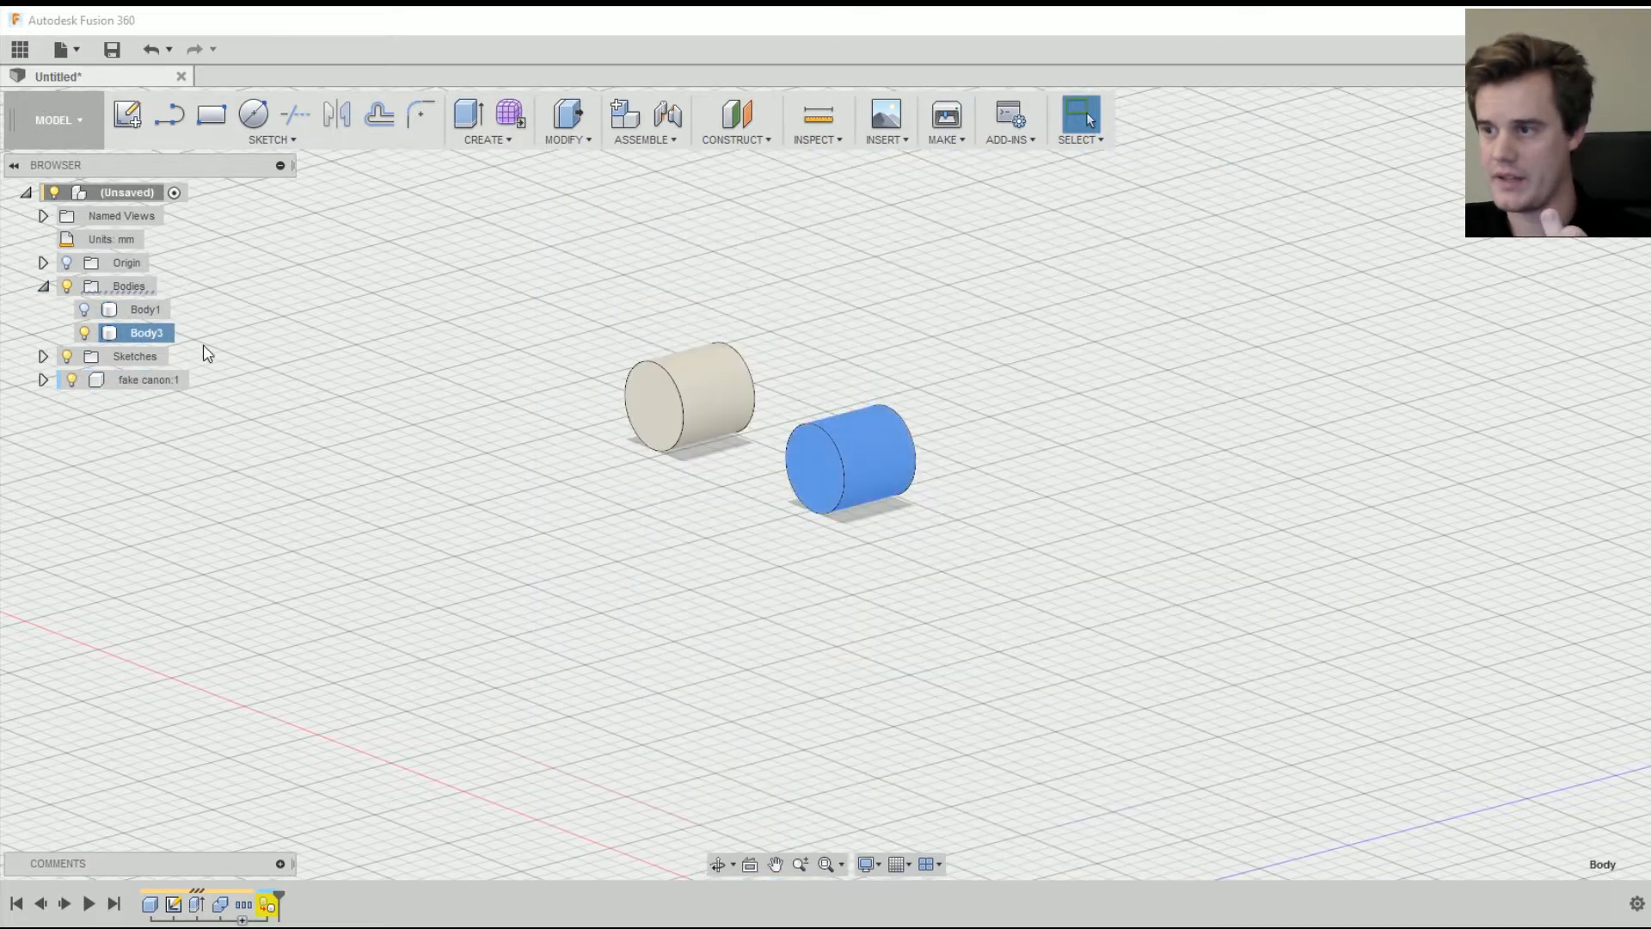
{"action": "left_click", "coordinate": [139, 310]}
{"action": "left_click", "coordinate": [138, 332]}
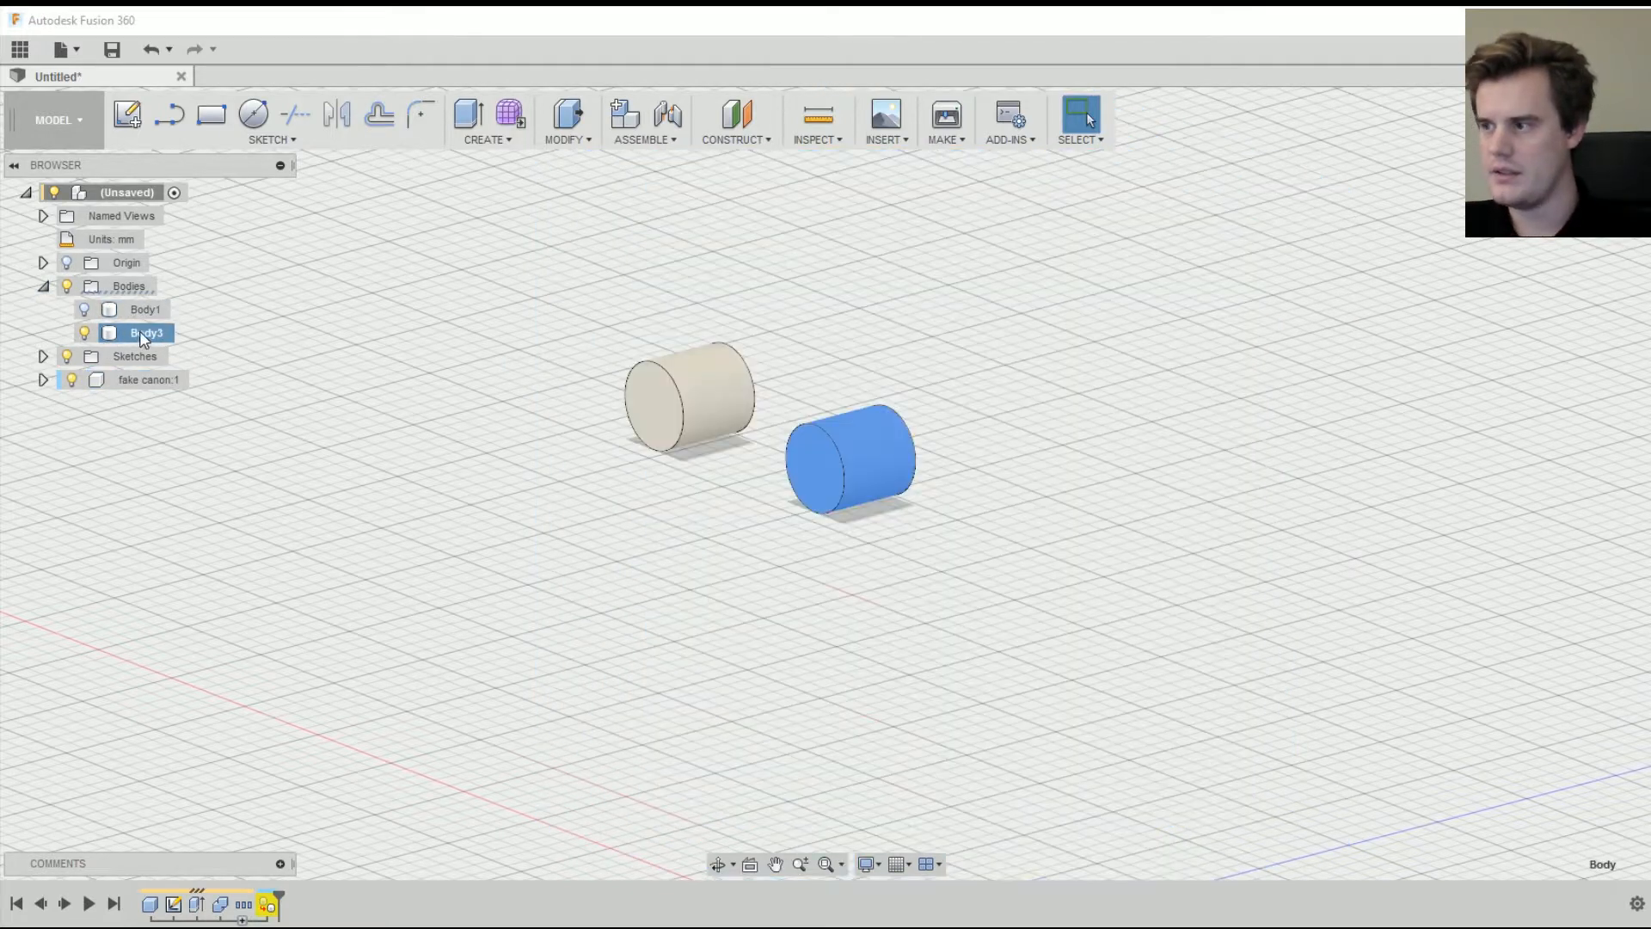
{"action": "left_click", "coordinate": [43, 379]}
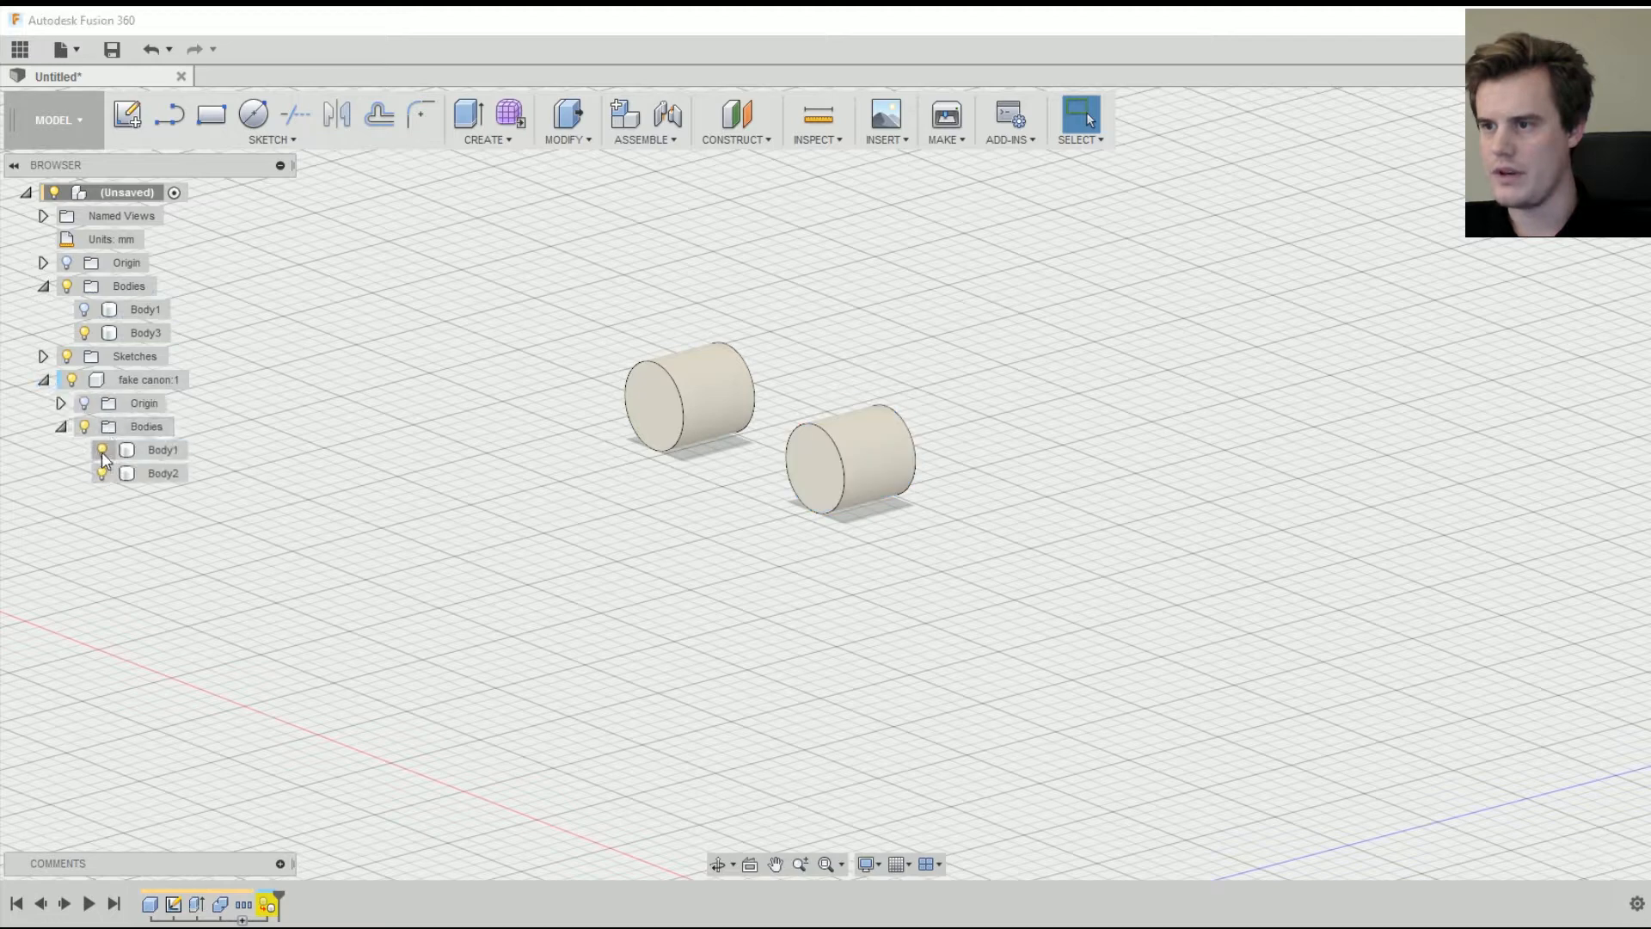
{"action": "left_click", "coordinate": [151, 473]}
{"action": "left_click", "coordinate": [327, 399]}
{"action": "right_click", "coordinate": [132, 332]}
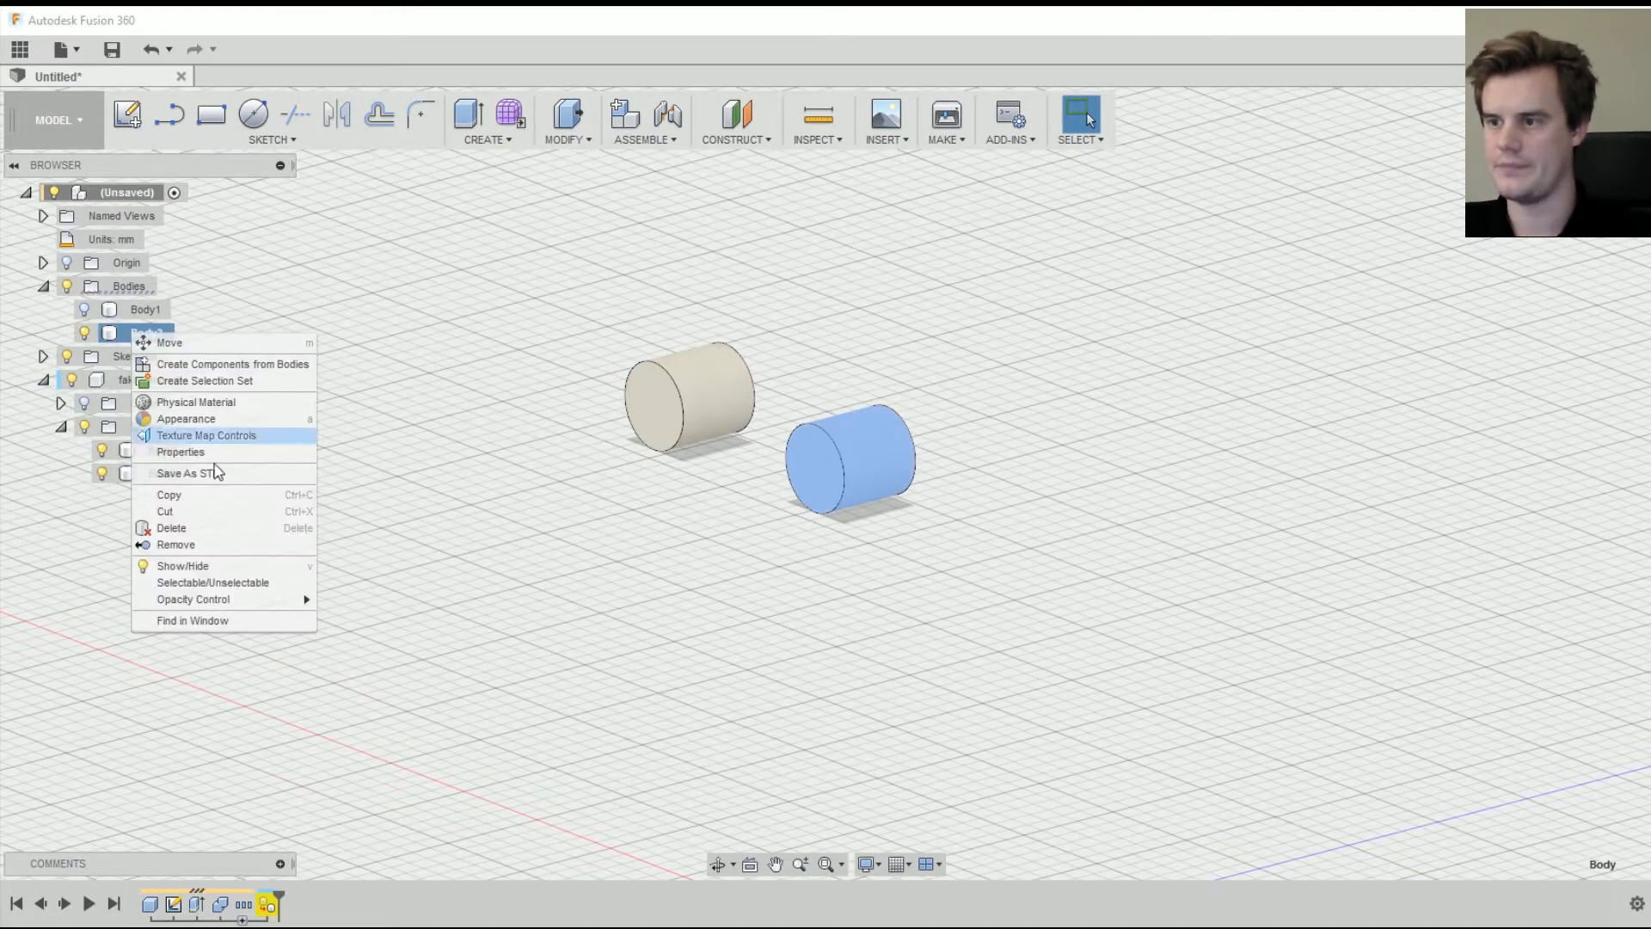
{"action": "left_click", "coordinate": [171, 528]}
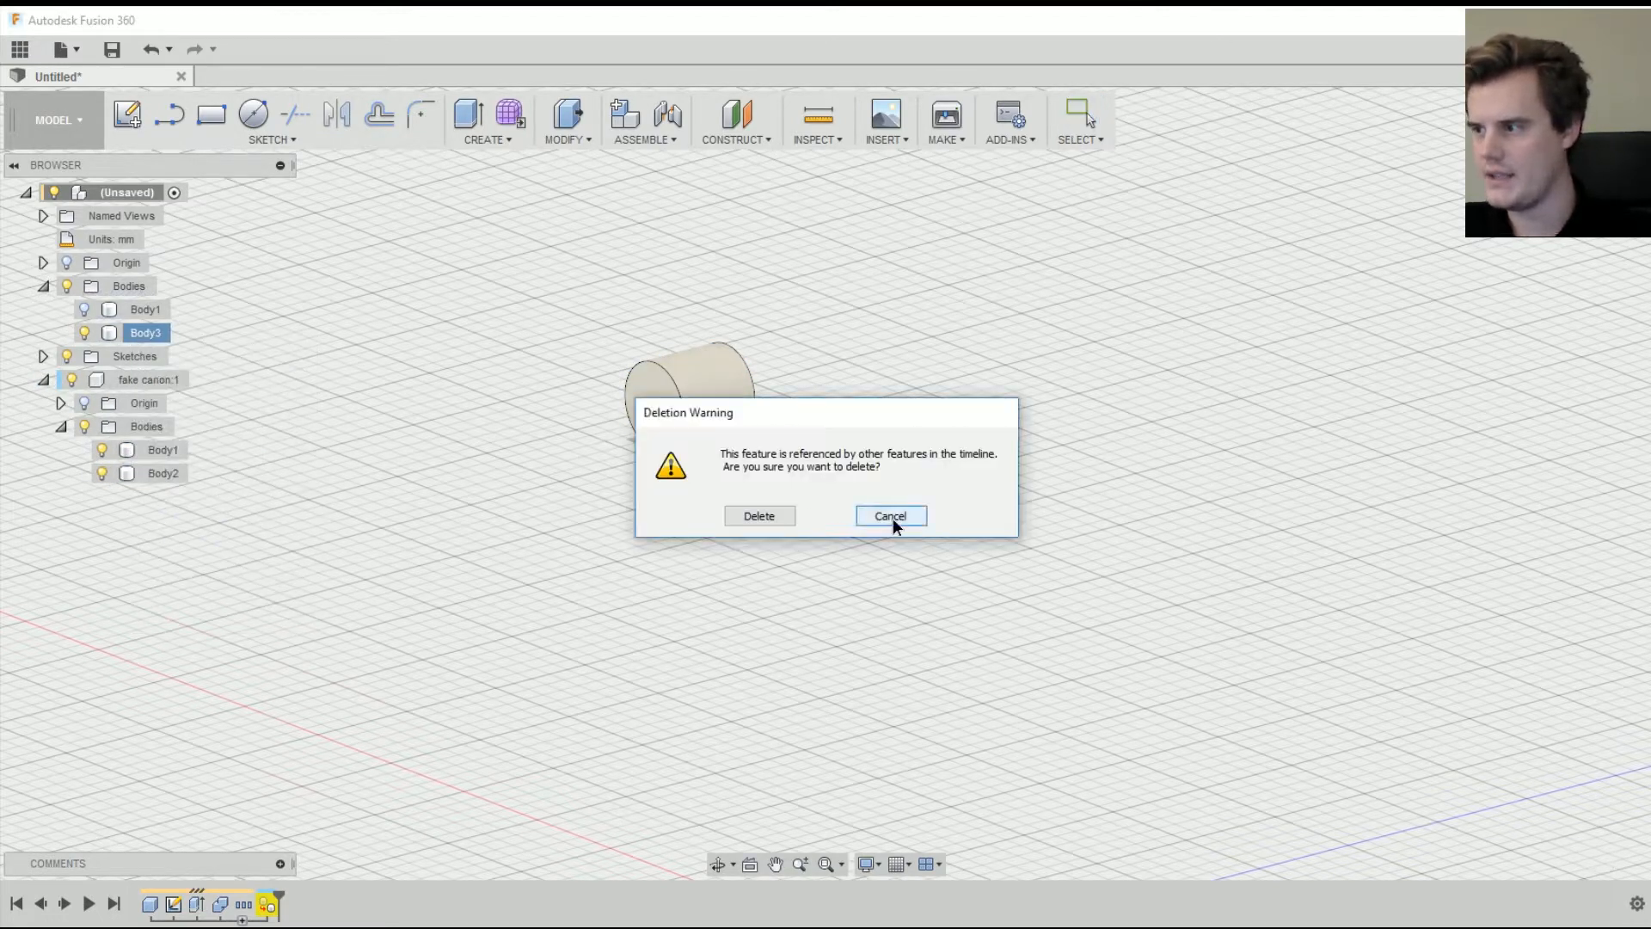
{"action": "left_click", "coordinate": [891, 516]}
- Remove the duplicate cylinder Body3 from the top-level bodies and show the hidden box, Body1
{"action": "right_click", "coordinate": [146, 334]}
{"action": "left_click", "coordinate": [208, 545]}
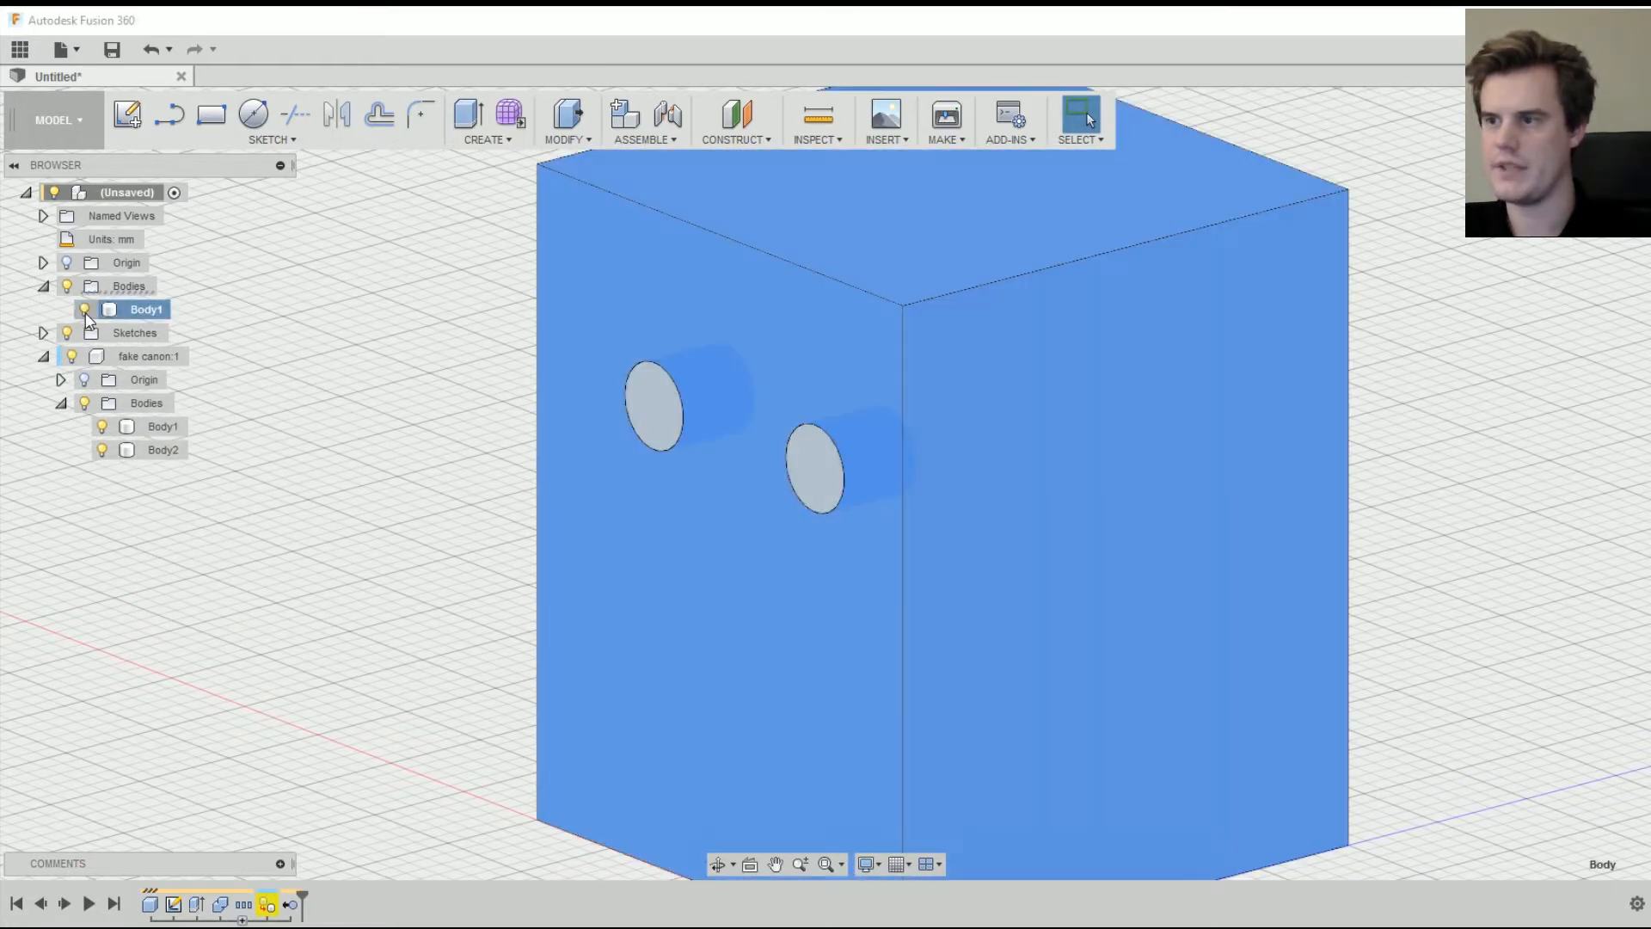
{"action": "left_click", "coordinate": [84, 310]}
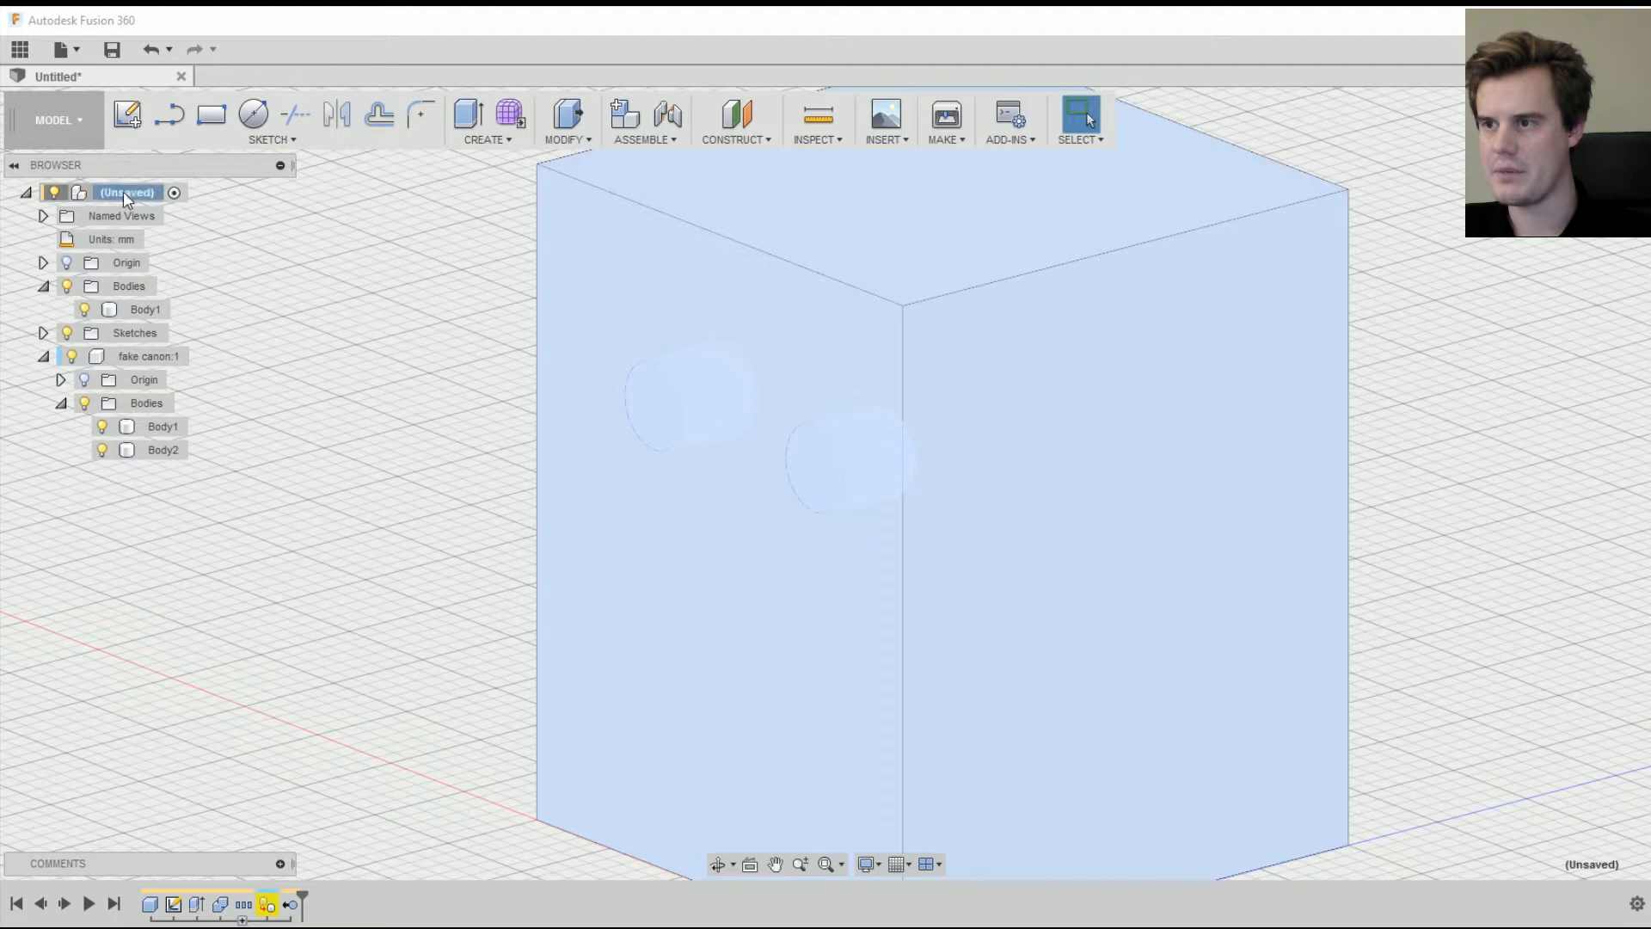
- Rename the box body as "Ship"
{"action": "left_click", "coordinate": [122, 191]}
{"action": "double_click", "coordinate": [153, 310]}
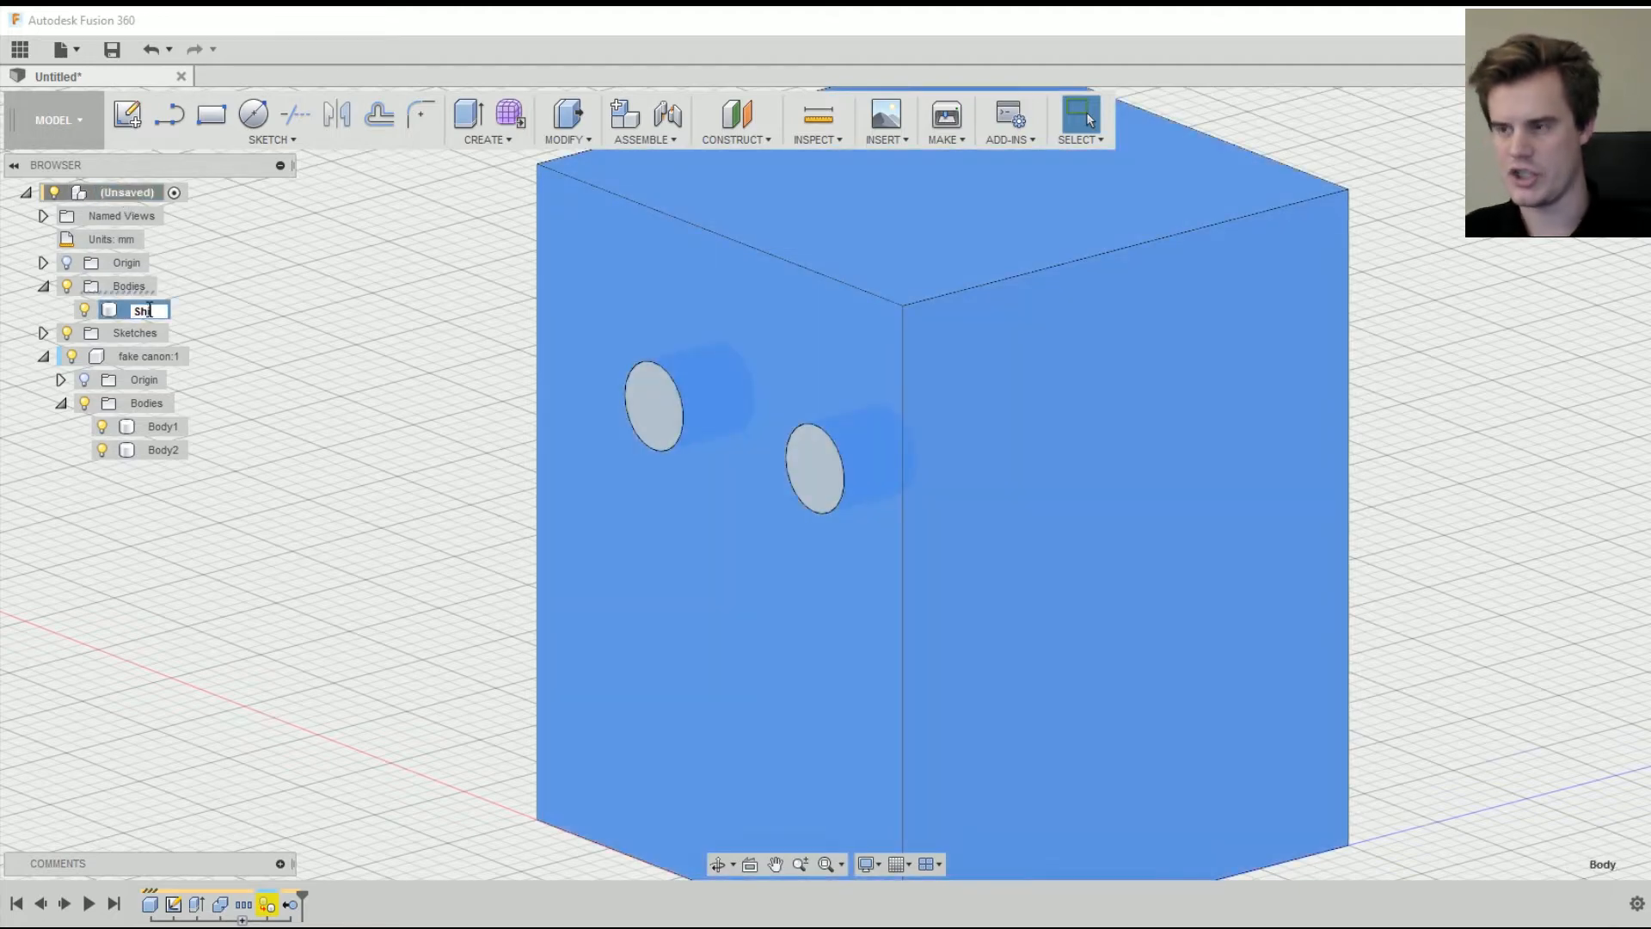
{"action": "left_click", "coordinate": [263, 280]}
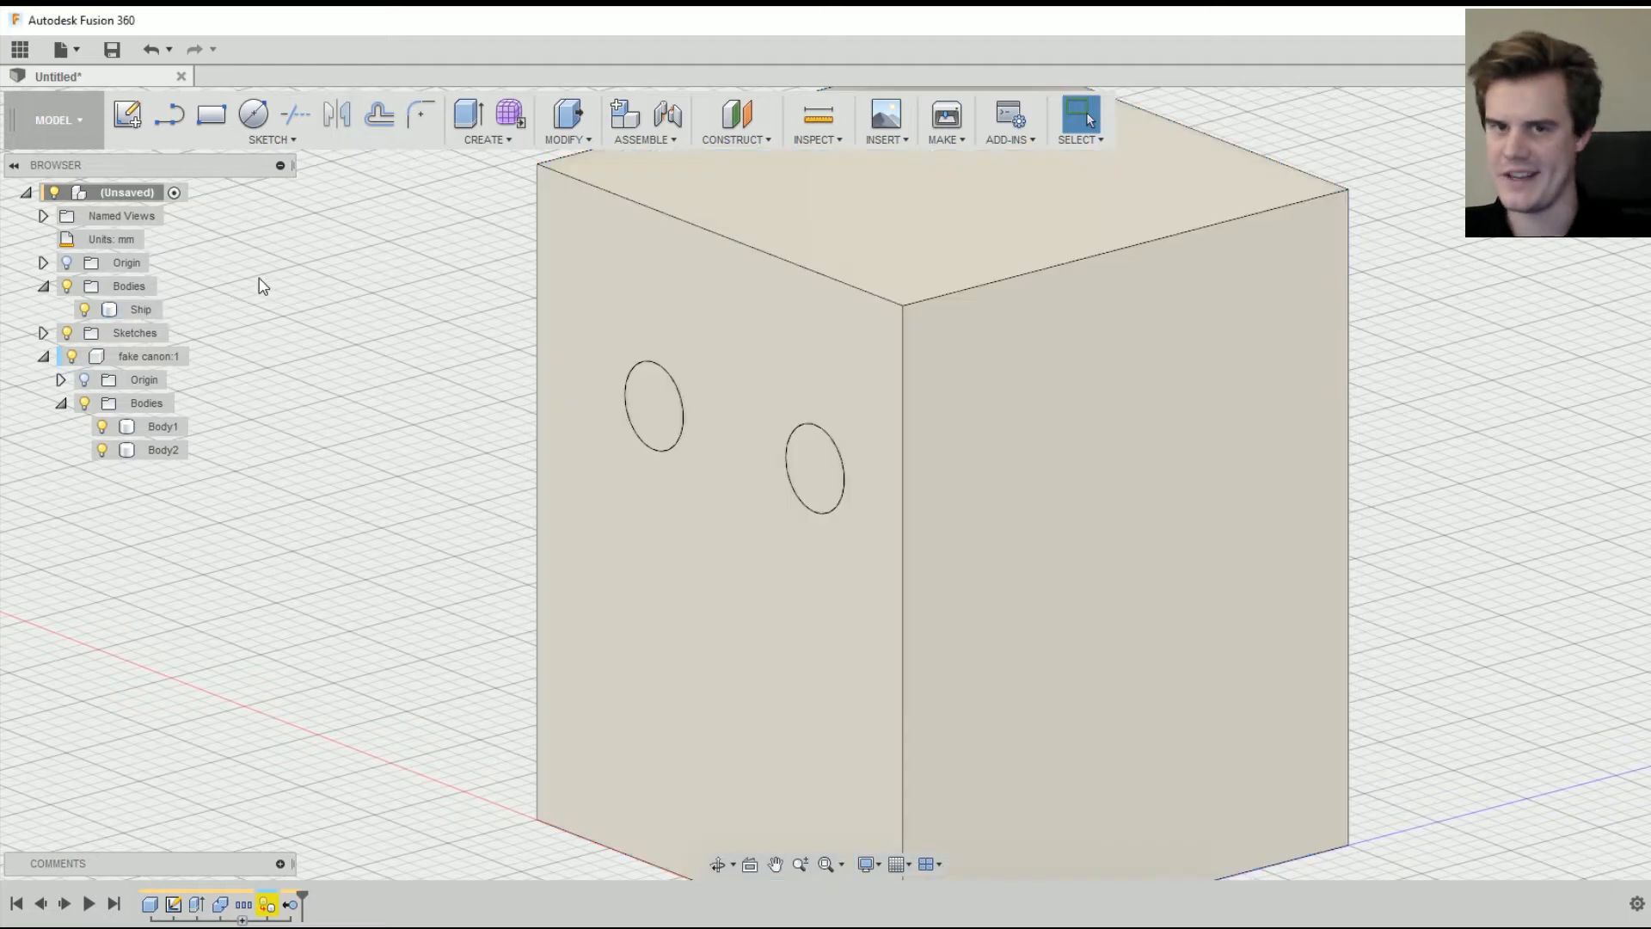
- Highlight the Ship body and the fake canon cylinders in turn to review how the design is organised, and collapse the component
{"action": "left_click", "coordinate": [137, 309]}
{"action": "key", "text": "Escape"}
{"action": "left_click", "coordinate": [163, 427]}
{"action": "left_click", "coordinate": [163, 450], "text": "ctrl"}
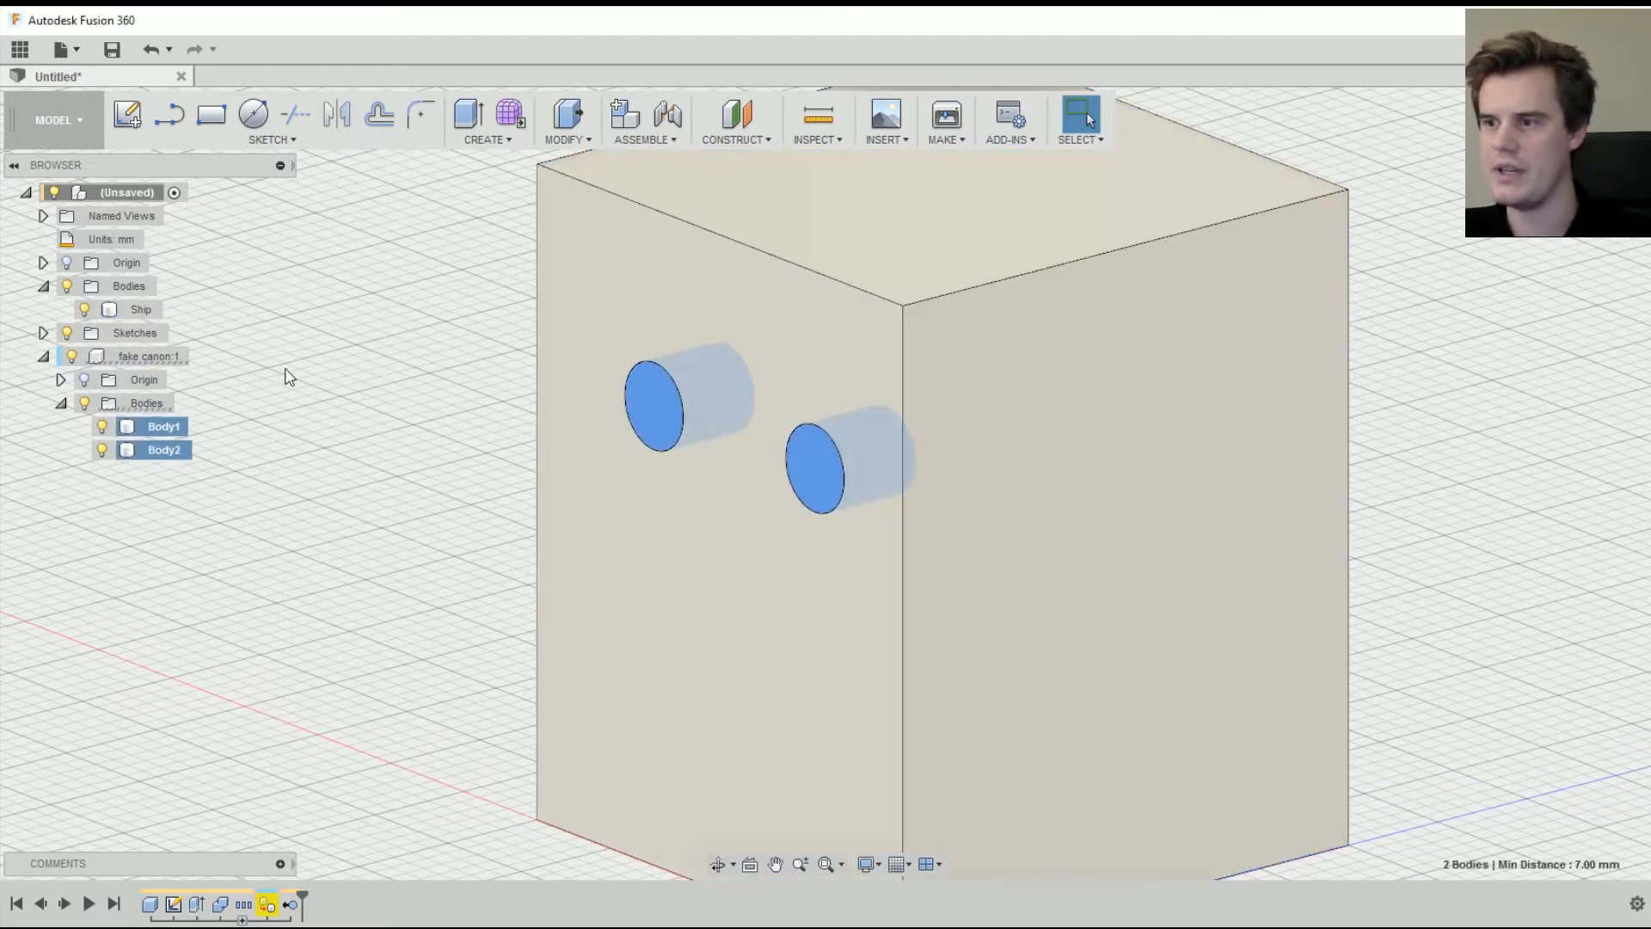
{"action": "left_click", "coordinate": [142, 358]}
{"action": "left_click", "coordinate": [148, 357]}
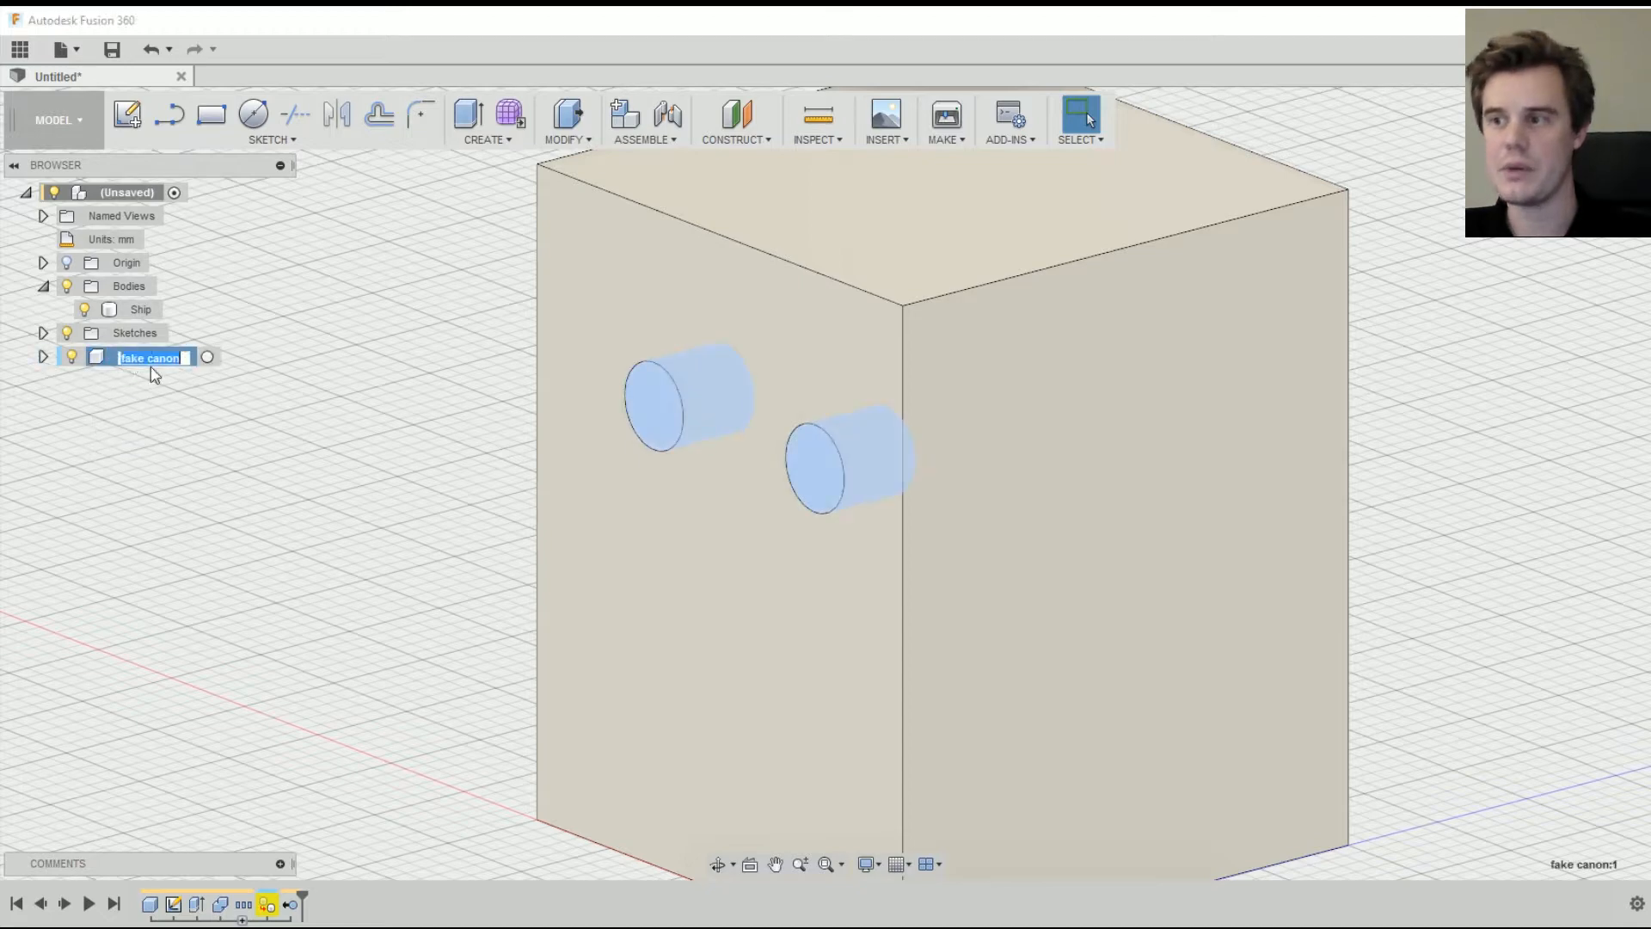
{"action": "left_click", "coordinate": [152, 411]}
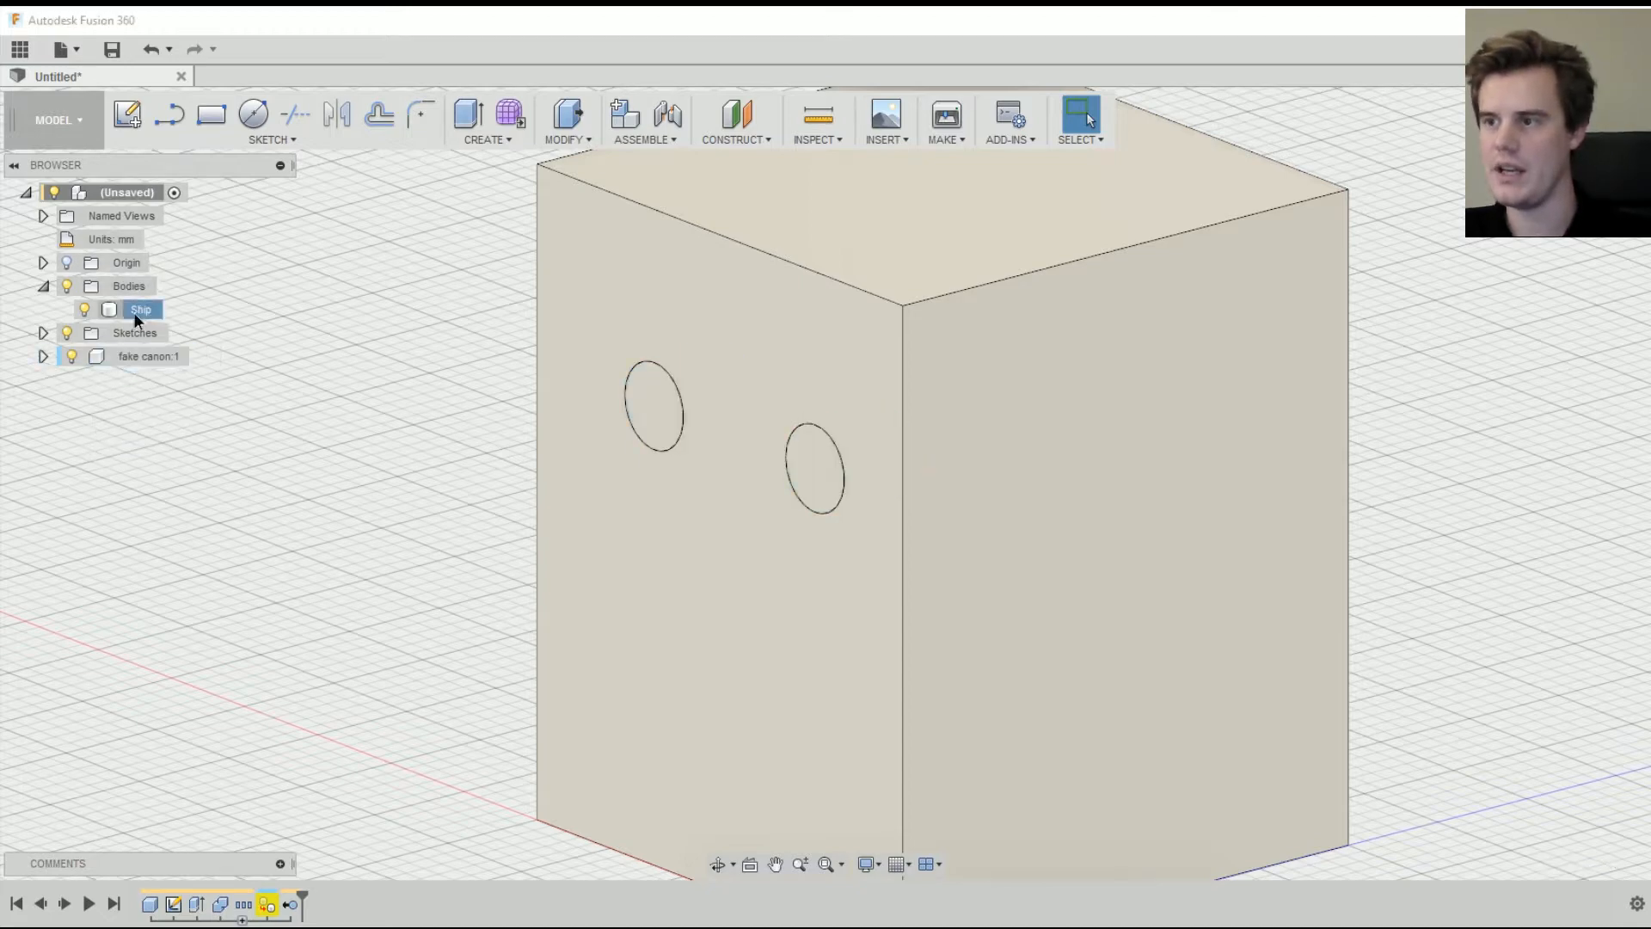
{"action": "left_click", "coordinate": [138, 314]}
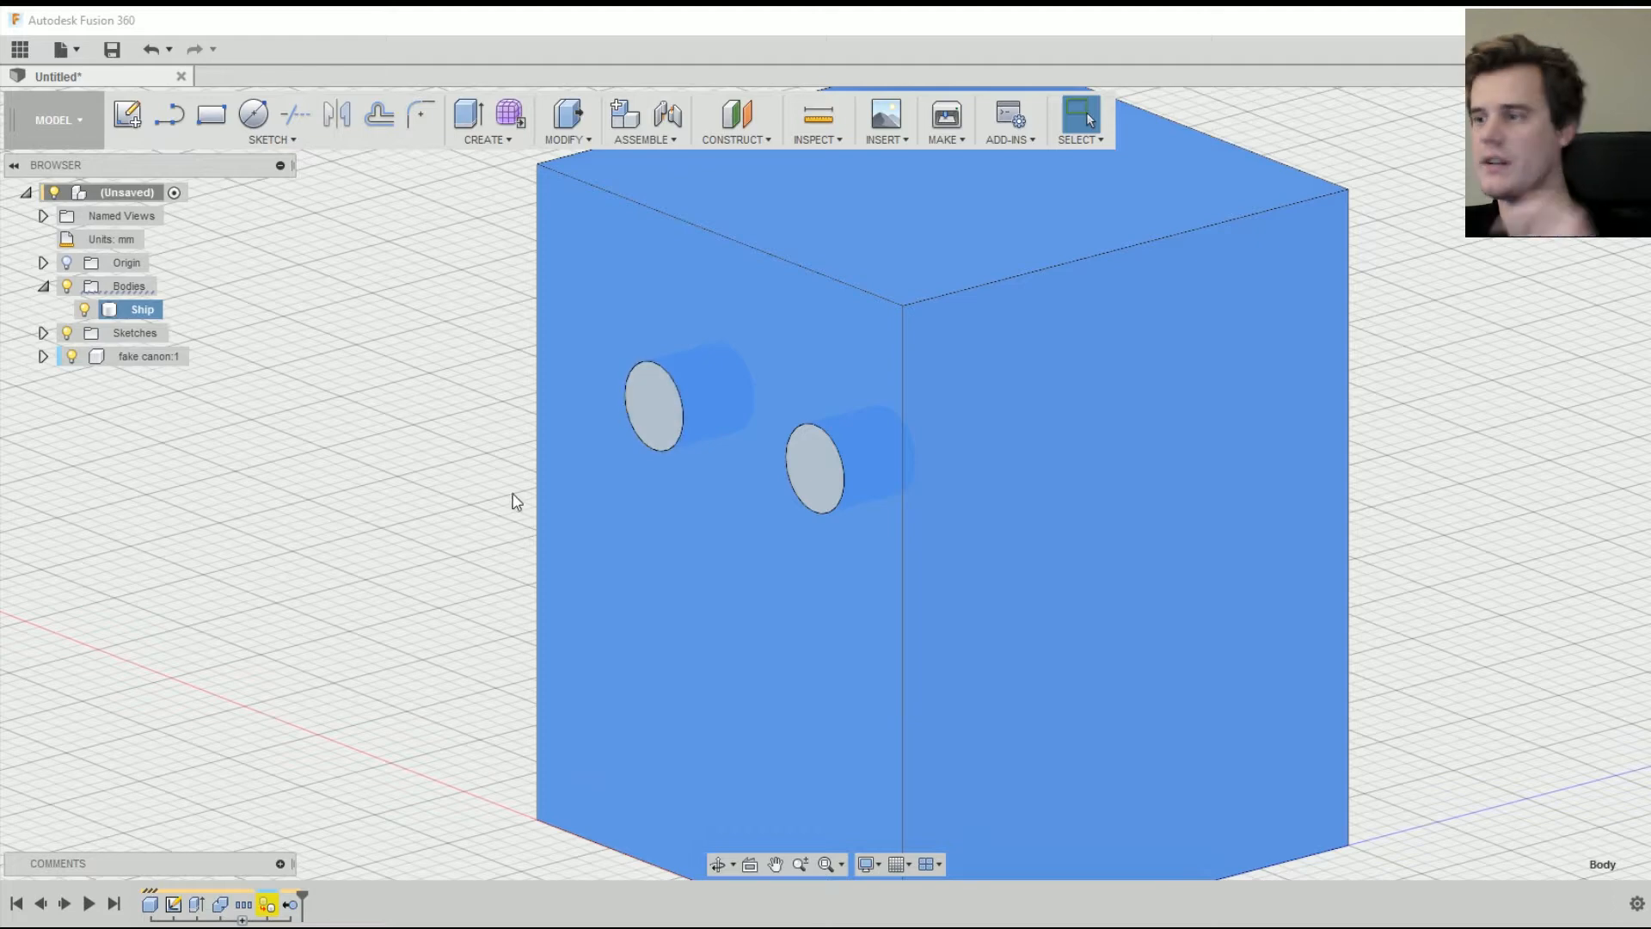
{"action": "left_click", "coordinate": [490, 508]}
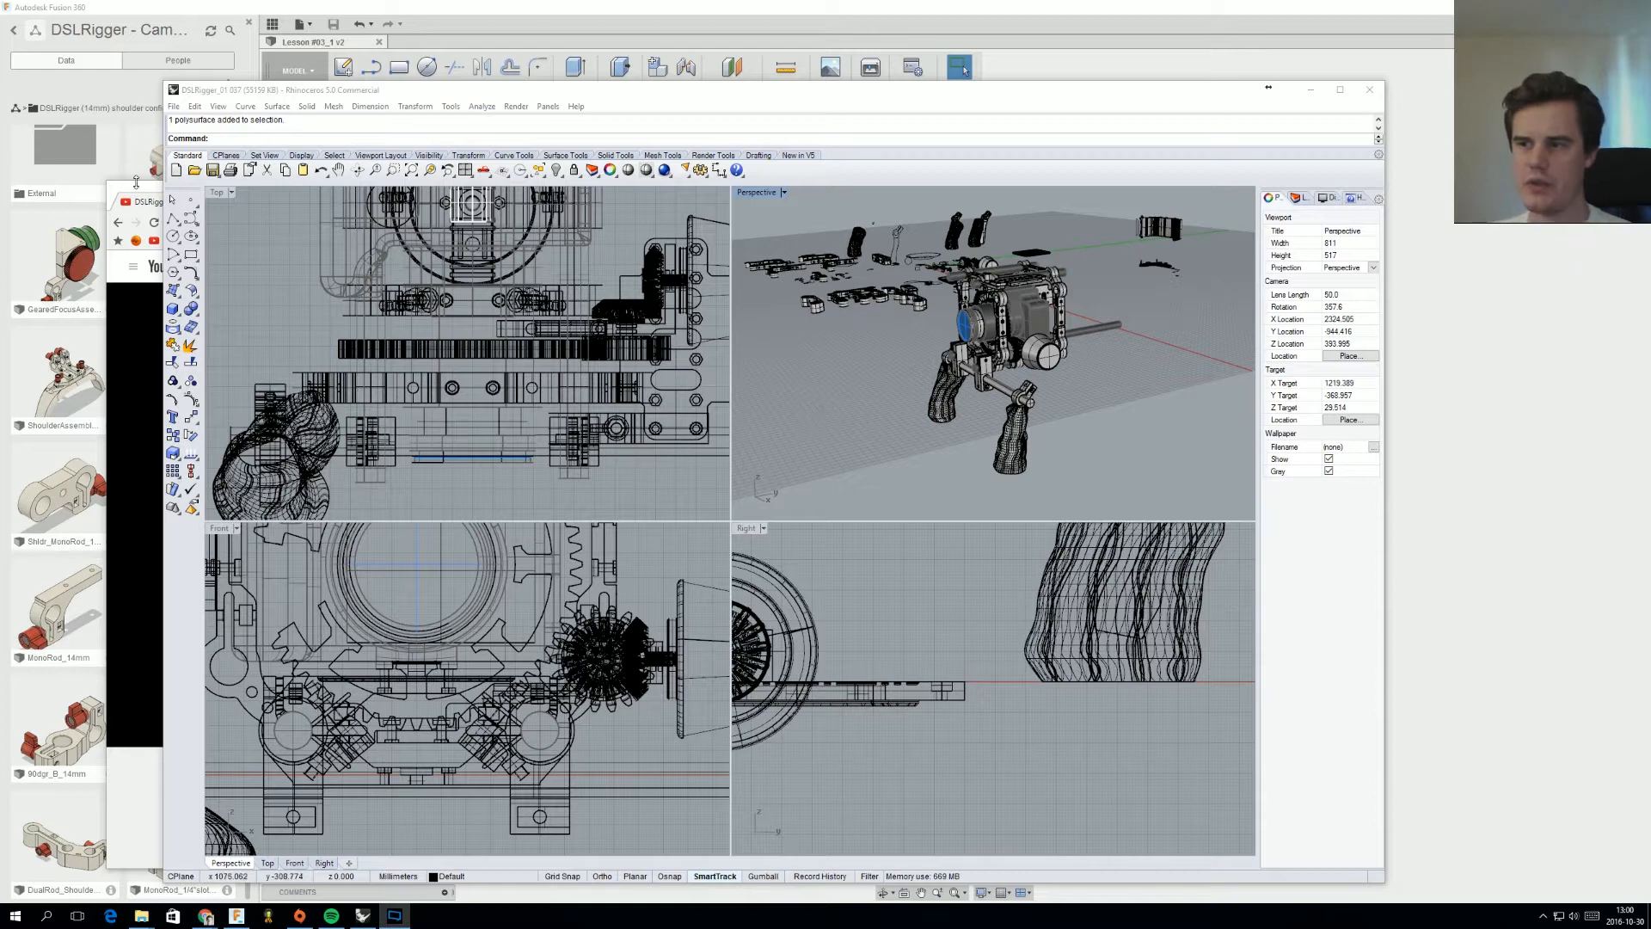
- In Rhinoceros, examine the DSLRigger camera rig and its separate parts from several angles in the perspective view
{"action": "right_click_drag", "start_coordinate": [894, 374], "coordinate": [1239, 378]}
{"action": "scroll", "coordinate": [995, 342], "scroll_direction": "up", "scroll_amount": 5}
{"action": "right_click_drag", "start_coordinate": [675, 370], "coordinate": [711, 378]}
{"action": "right_click_drag", "start_coordinate": [847, 366], "coordinate": [994, 361]}
{"action": "left_click", "coordinate": [942, 370]}
{"action": "scroll", "coordinate": [1086, 423], "scroll_direction": "down", "scroll_amount": 12}
{"action": "scroll", "coordinate": [957, 300], "scroll_direction": "up", "scroll_amount": 8}
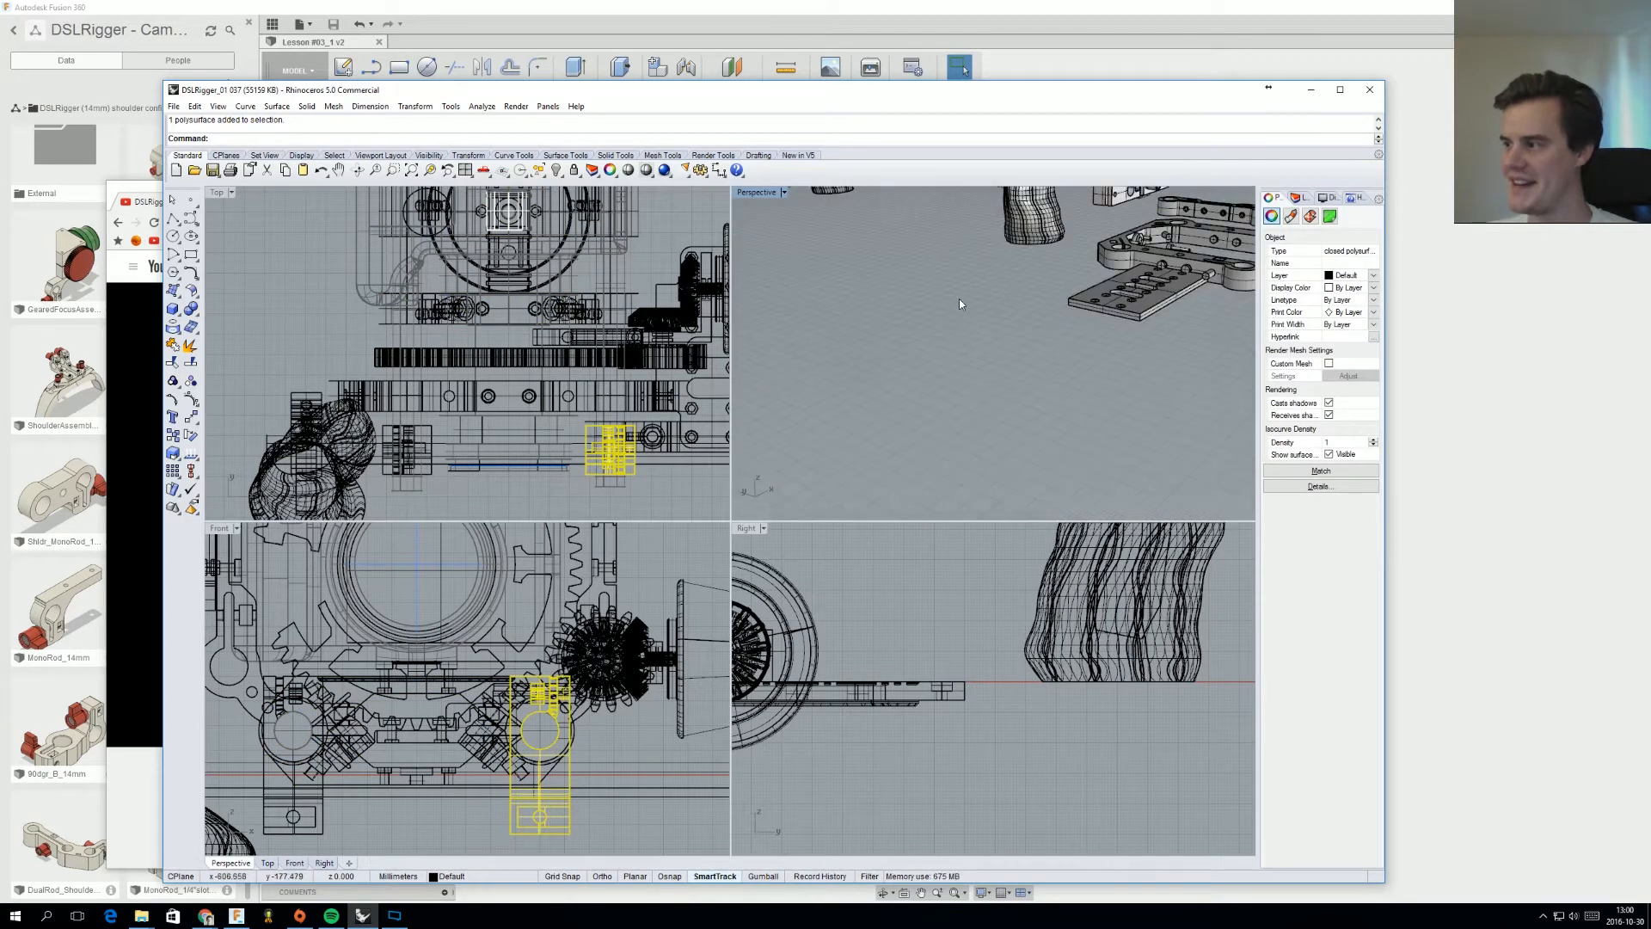
{"action": "right_click_drag", "start_coordinate": [956, 299], "coordinate": [975, 338]}
{"action": "left_click", "coordinate": [801, 366]}
{"action": "left_click", "coordinate": [849, 348]}
{"action": "left_click", "coordinate": [853, 348]}
{"action": "right_click_drag", "start_coordinate": [867, 356], "coordinate": [945, 415]}
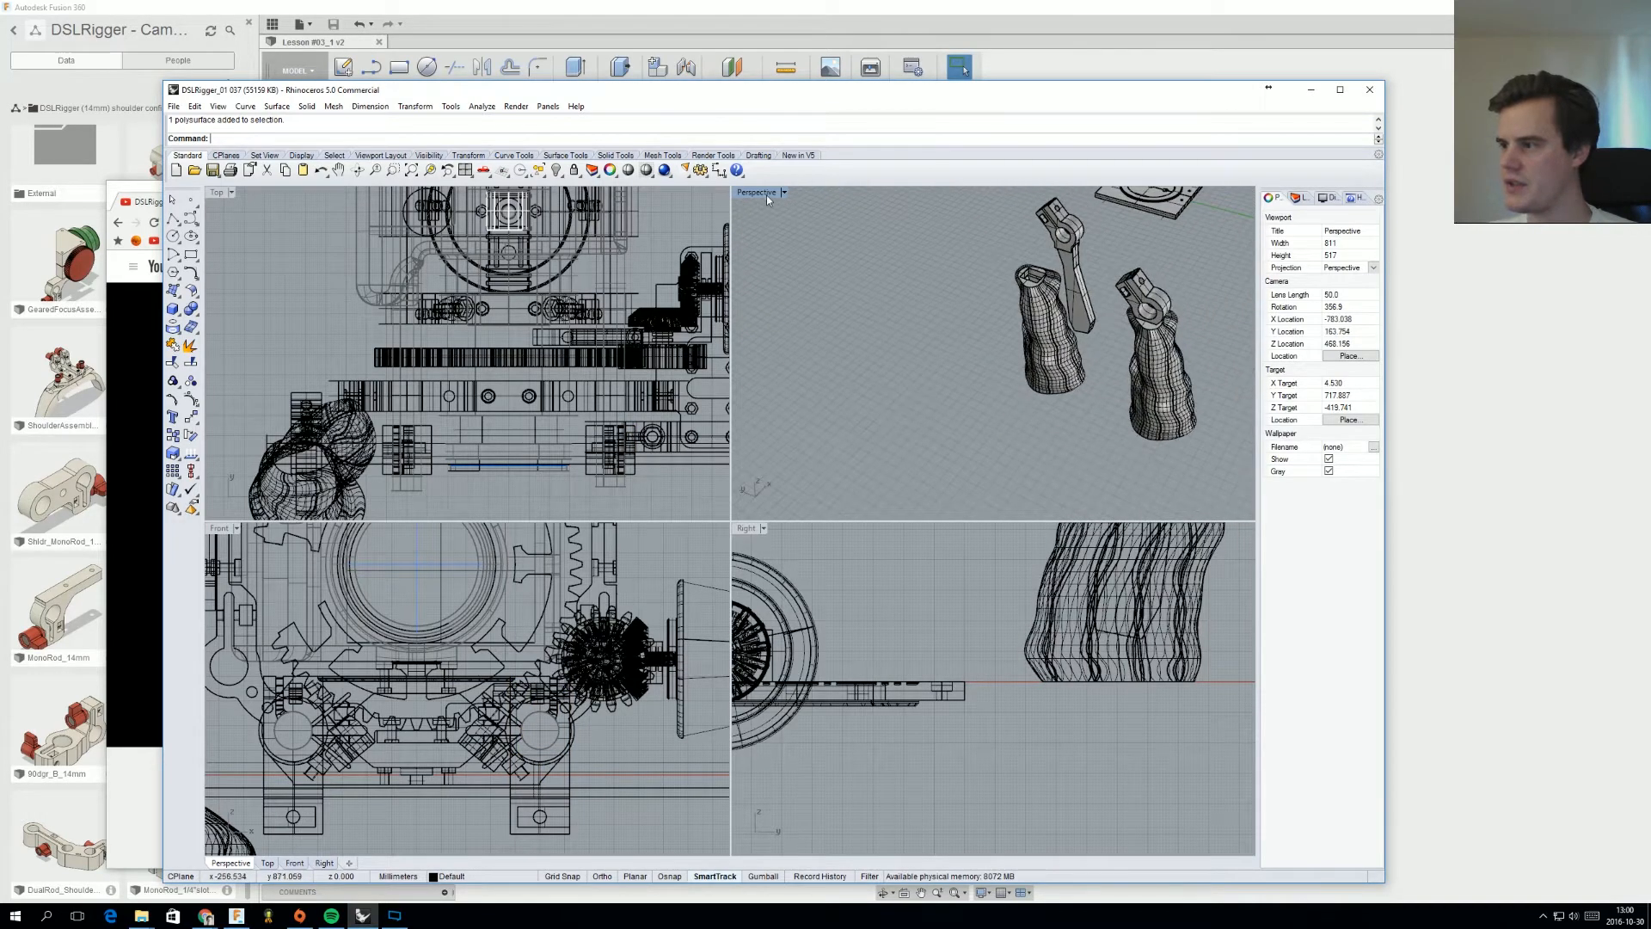
- Maximise the perspective viewport and examine the handle grips and their mounting arms up close
{"action": "double_click", "coordinate": [759, 193]}
{"action": "right_click_drag", "start_coordinate": [757, 405], "coordinate": [607, 437], "text": "shift"}
{"action": "left_click", "coordinate": [693, 420]}
{"action": "left_click", "coordinate": [867, 492]}
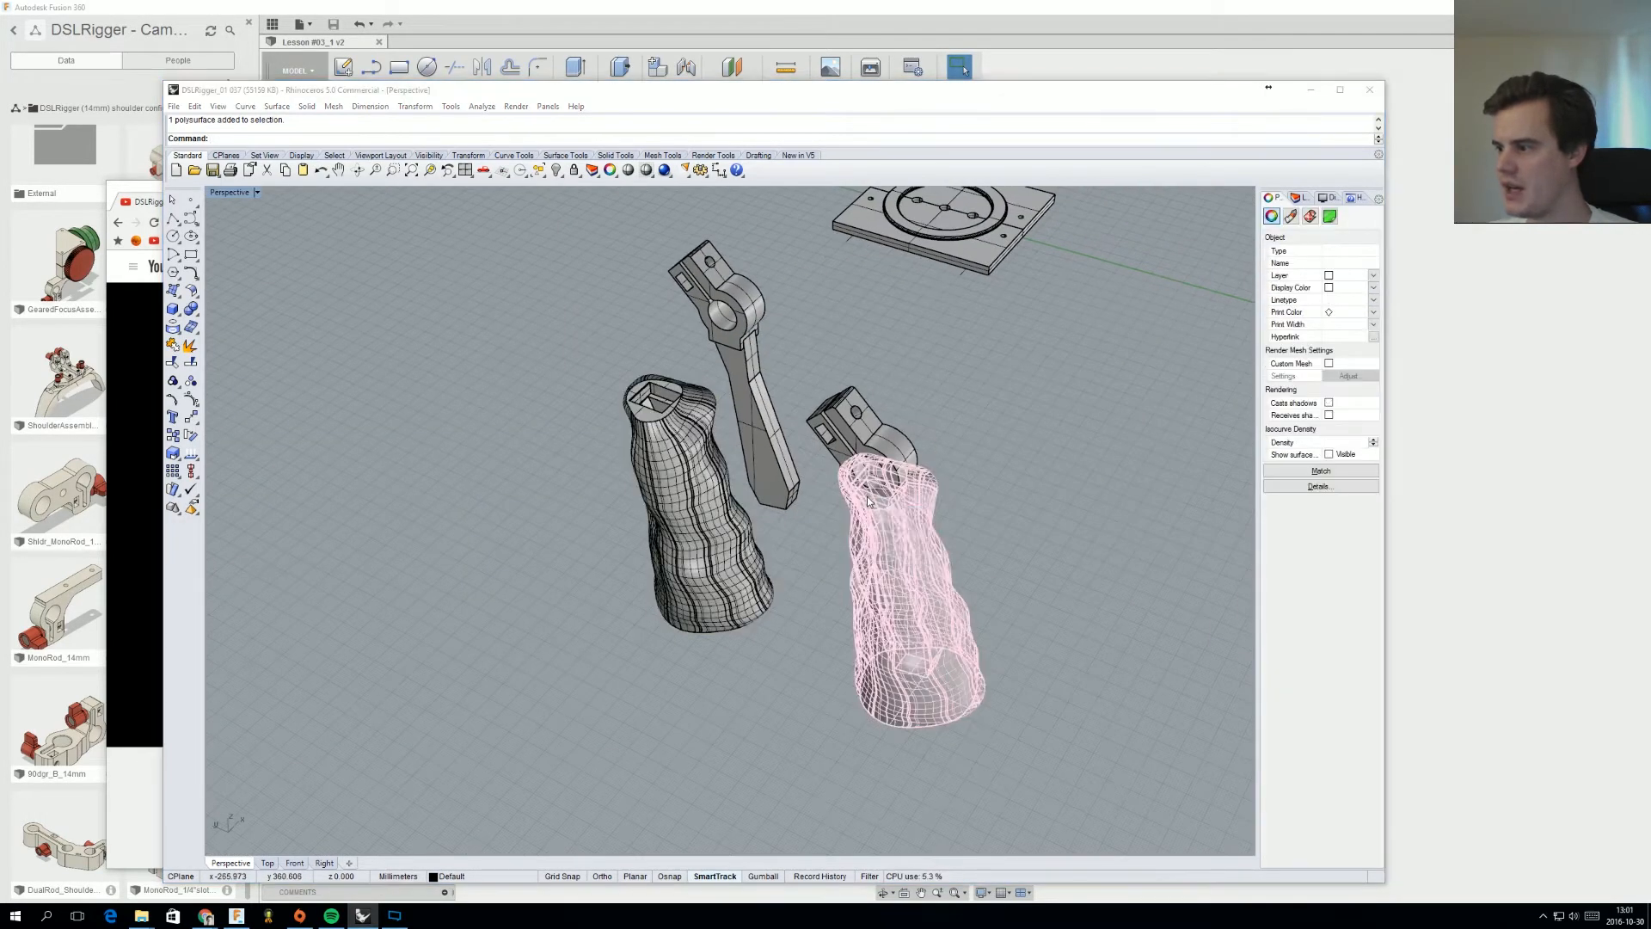
{"action": "left_click", "coordinate": [885, 473]}
{"action": "left_click", "coordinate": [1026, 551]}
{"action": "left_click", "coordinate": [1023, 549]}
{"action": "right_click_drag", "start_coordinate": [1021, 547], "coordinate": [551, 357], "text": "shift"}
{"action": "scroll", "coordinate": [592, 544], "scroll_direction": "down", "scroll_amount": 2}
{"action": "right_click_drag", "start_coordinate": [592, 544], "coordinate": [685, 460], "text": "shift"}
{"action": "left_click", "coordinate": [750, 409]}
{"action": "key", "text": "Escape"}
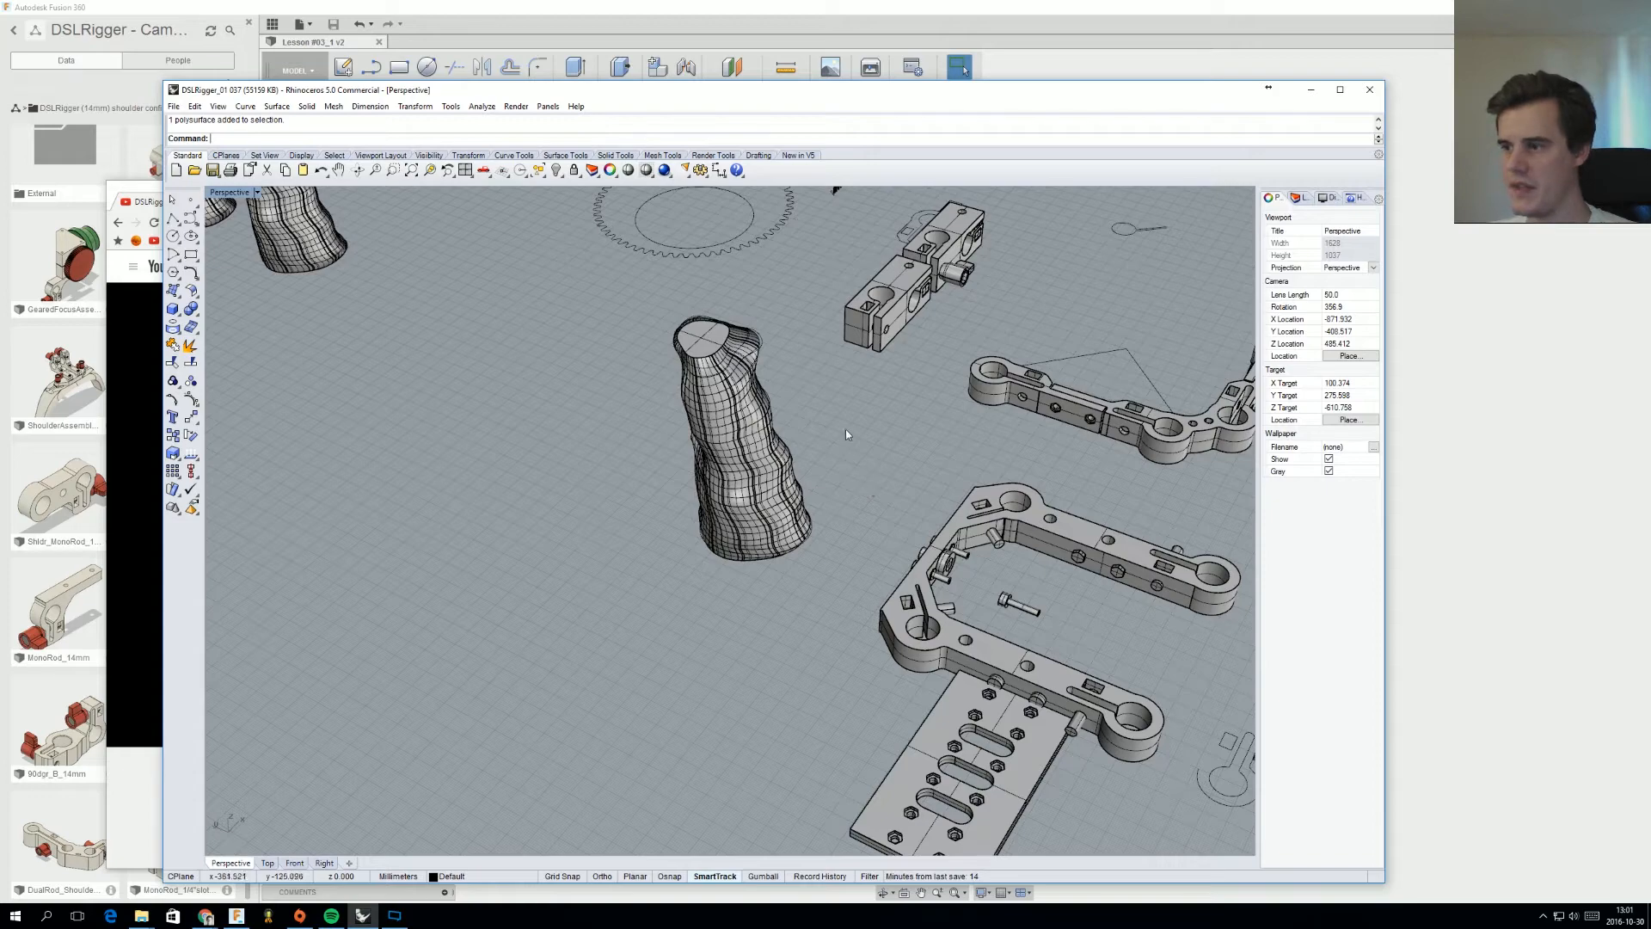
- Switch to the YouTube video about 3D-scanning the DSLRigger handles and go back to the scanning scene at 0:42
{"action": "left_click", "coordinate": [144, 196]}
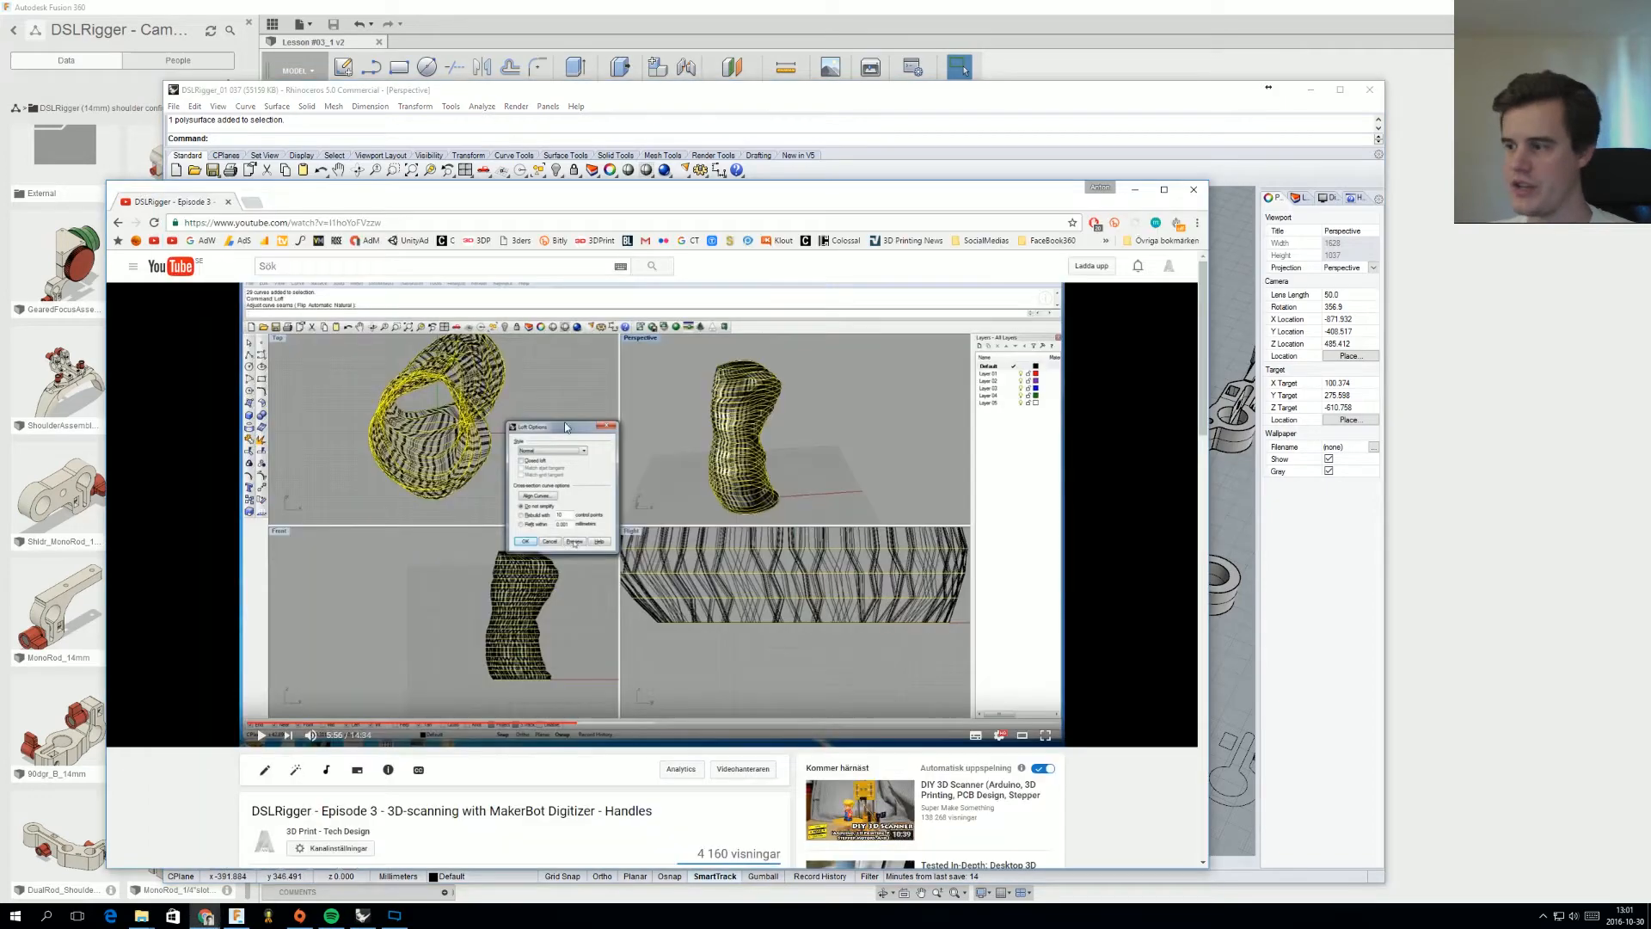
{"action": "left_click", "coordinate": [529, 723]}
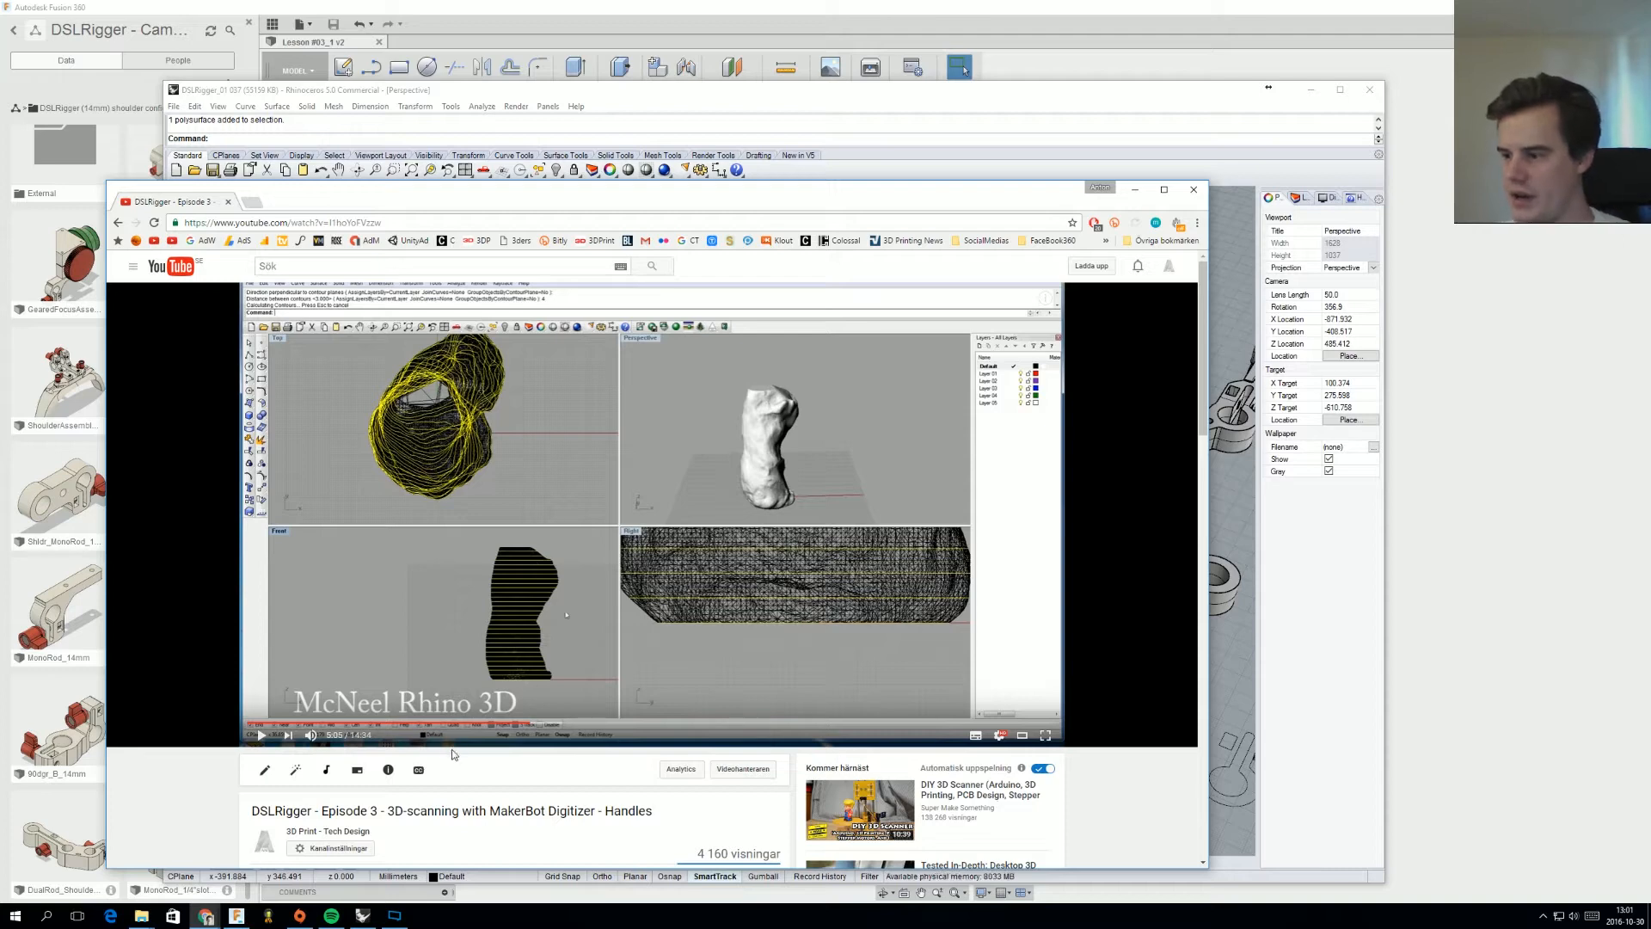
{"action": "left_click", "coordinate": [452, 723]}
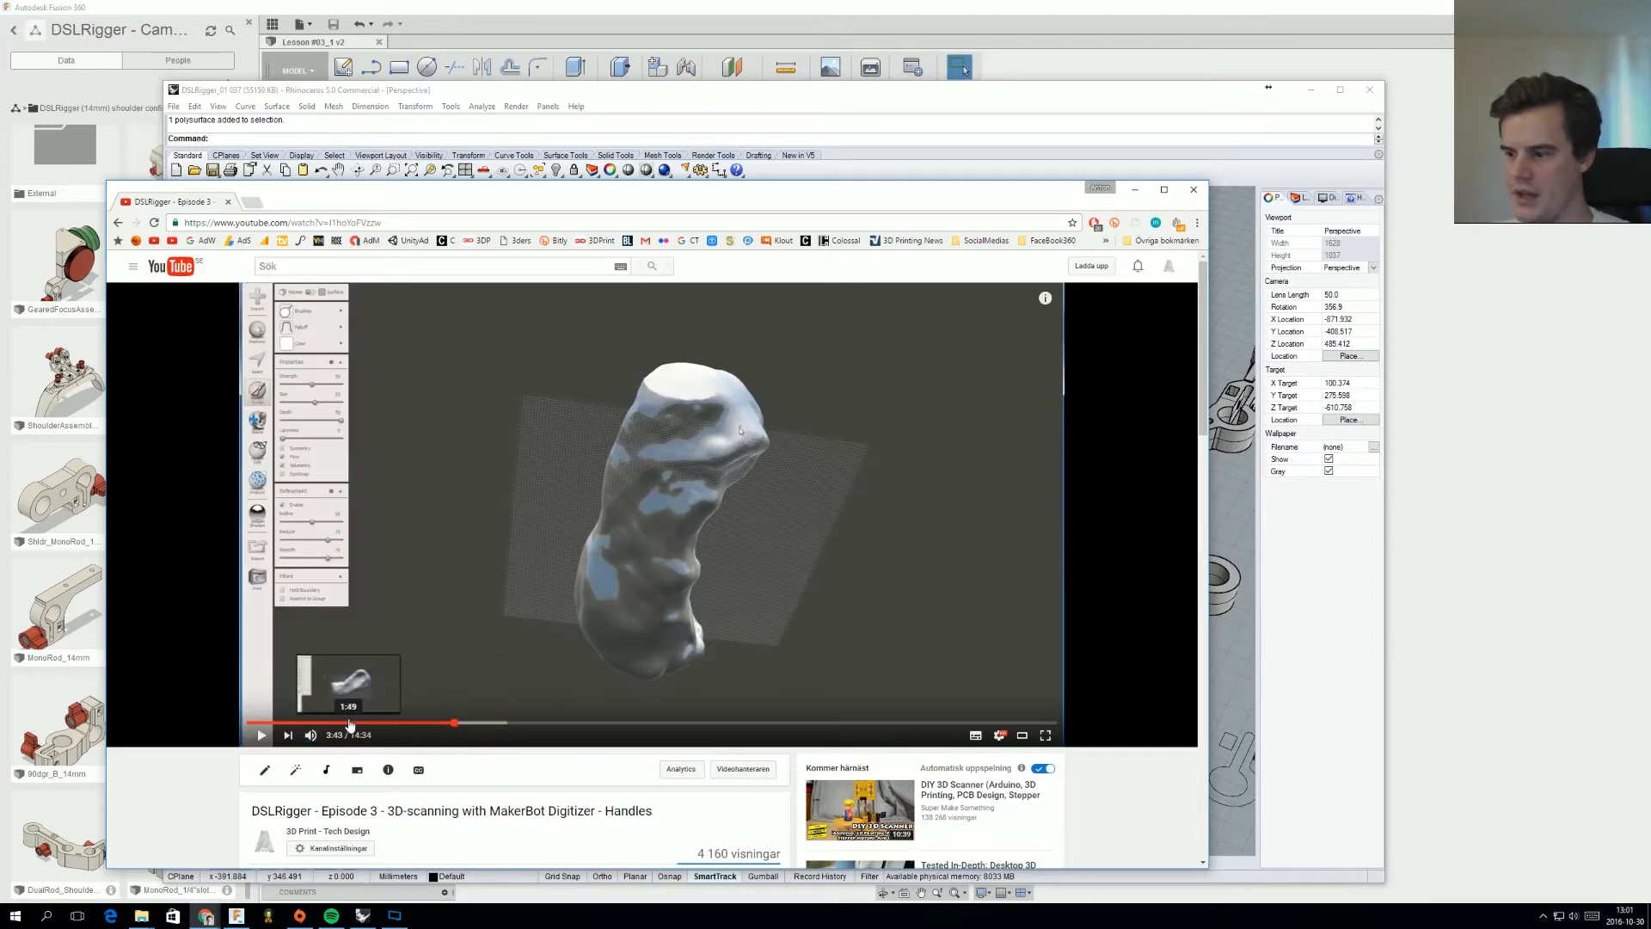
{"action": "left_click", "coordinate": [286, 723]}
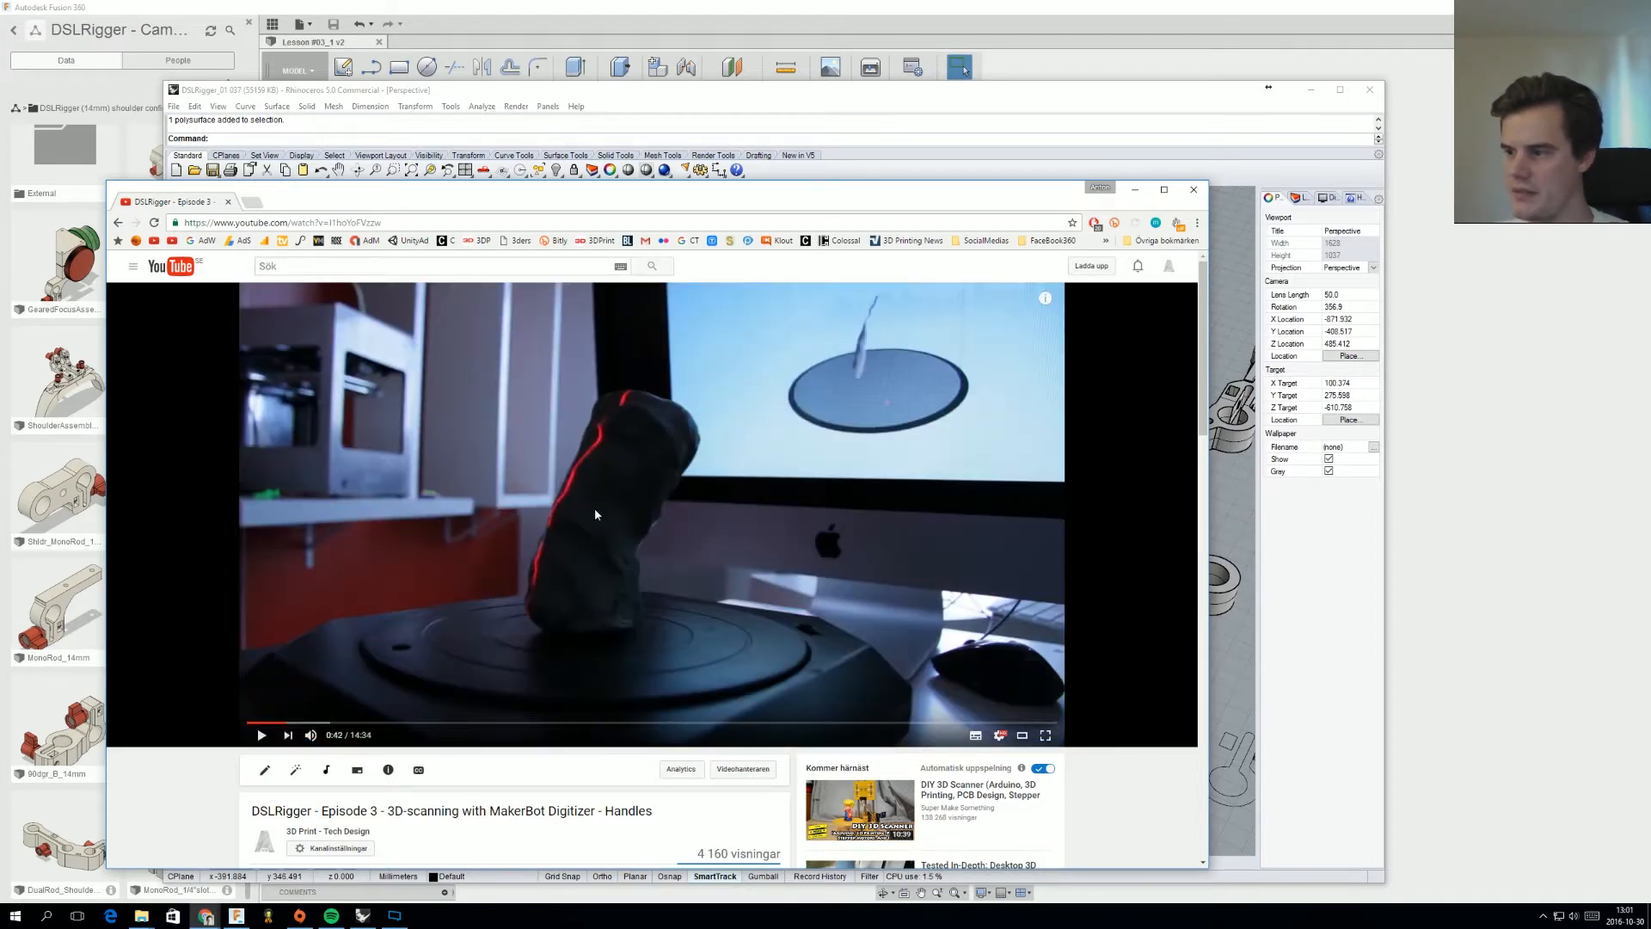
- Skim the video's Autodesk Meshmixer section on cleaning up the scanned handle, up to 3:36
{"action": "left_click", "coordinate": [315, 725]}
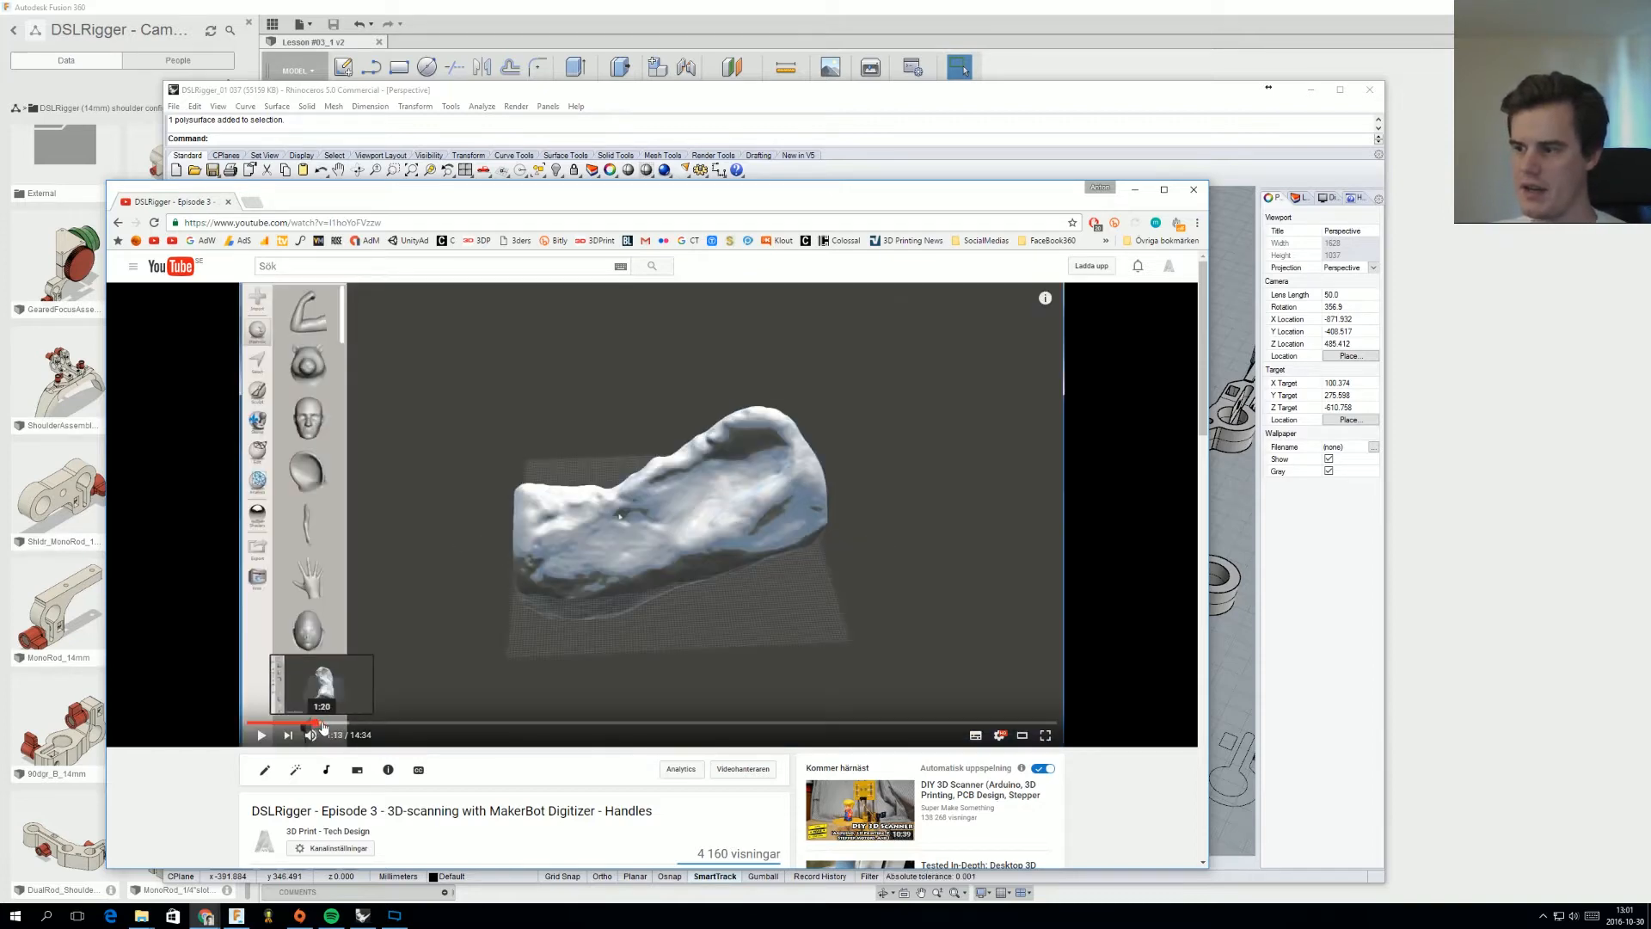
{"action": "left_click", "coordinate": [332, 725]}
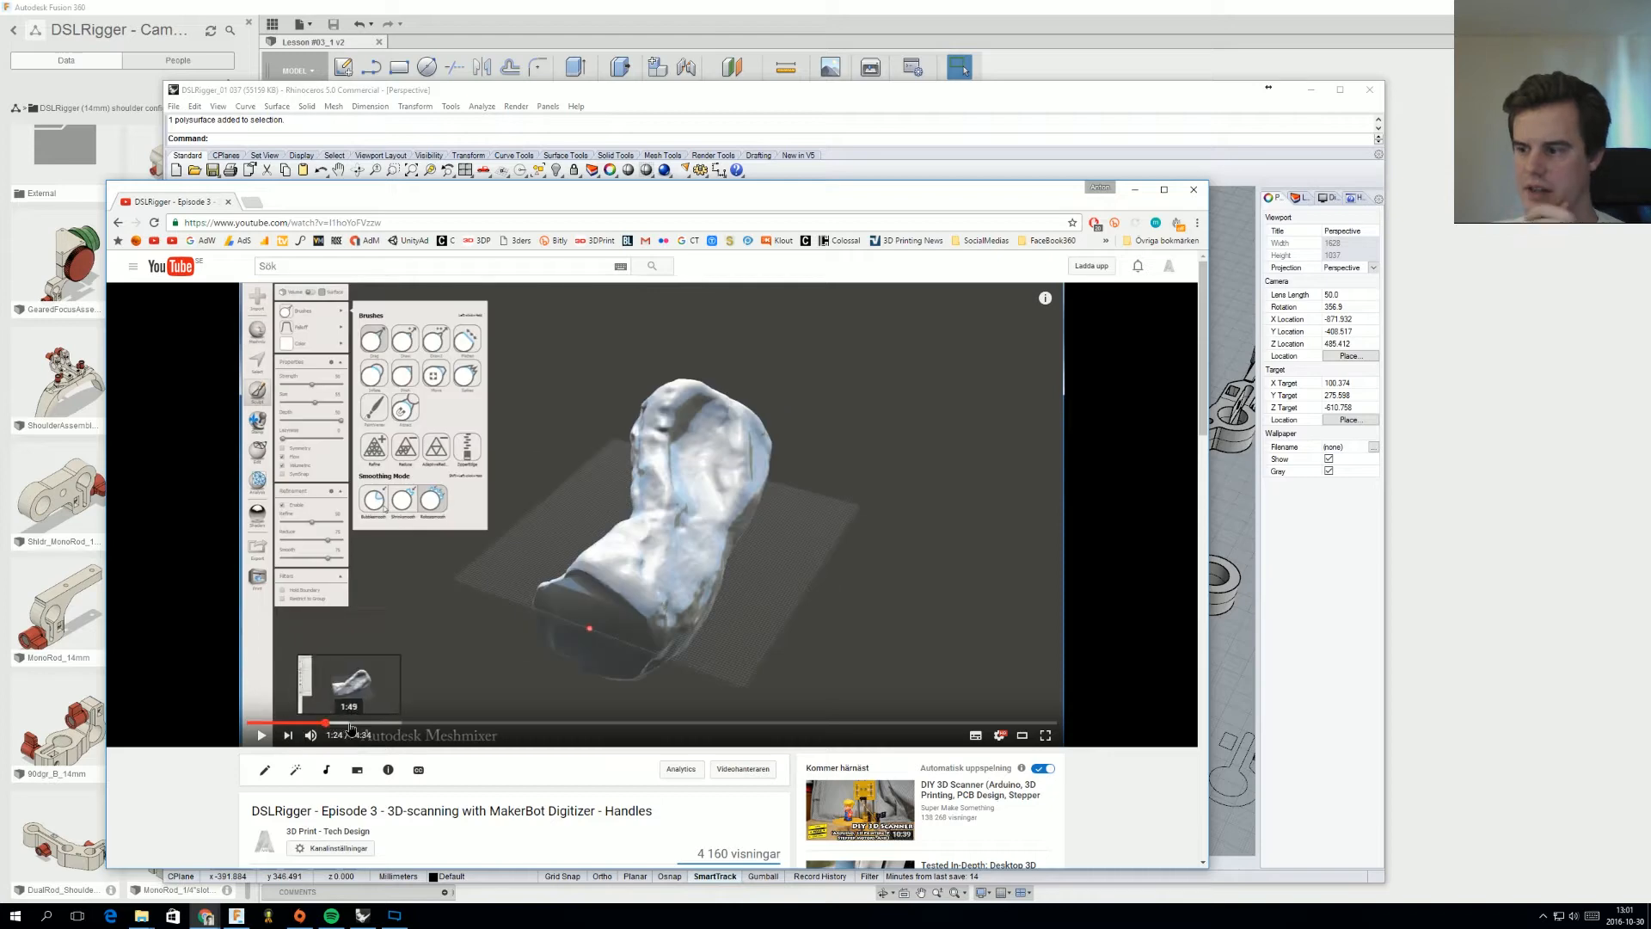
{"action": "left_click", "coordinate": [352, 725]}
{"action": "left_click", "coordinate": [383, 725]}
{"action": "left_click", "coordinate": [443, 725]}
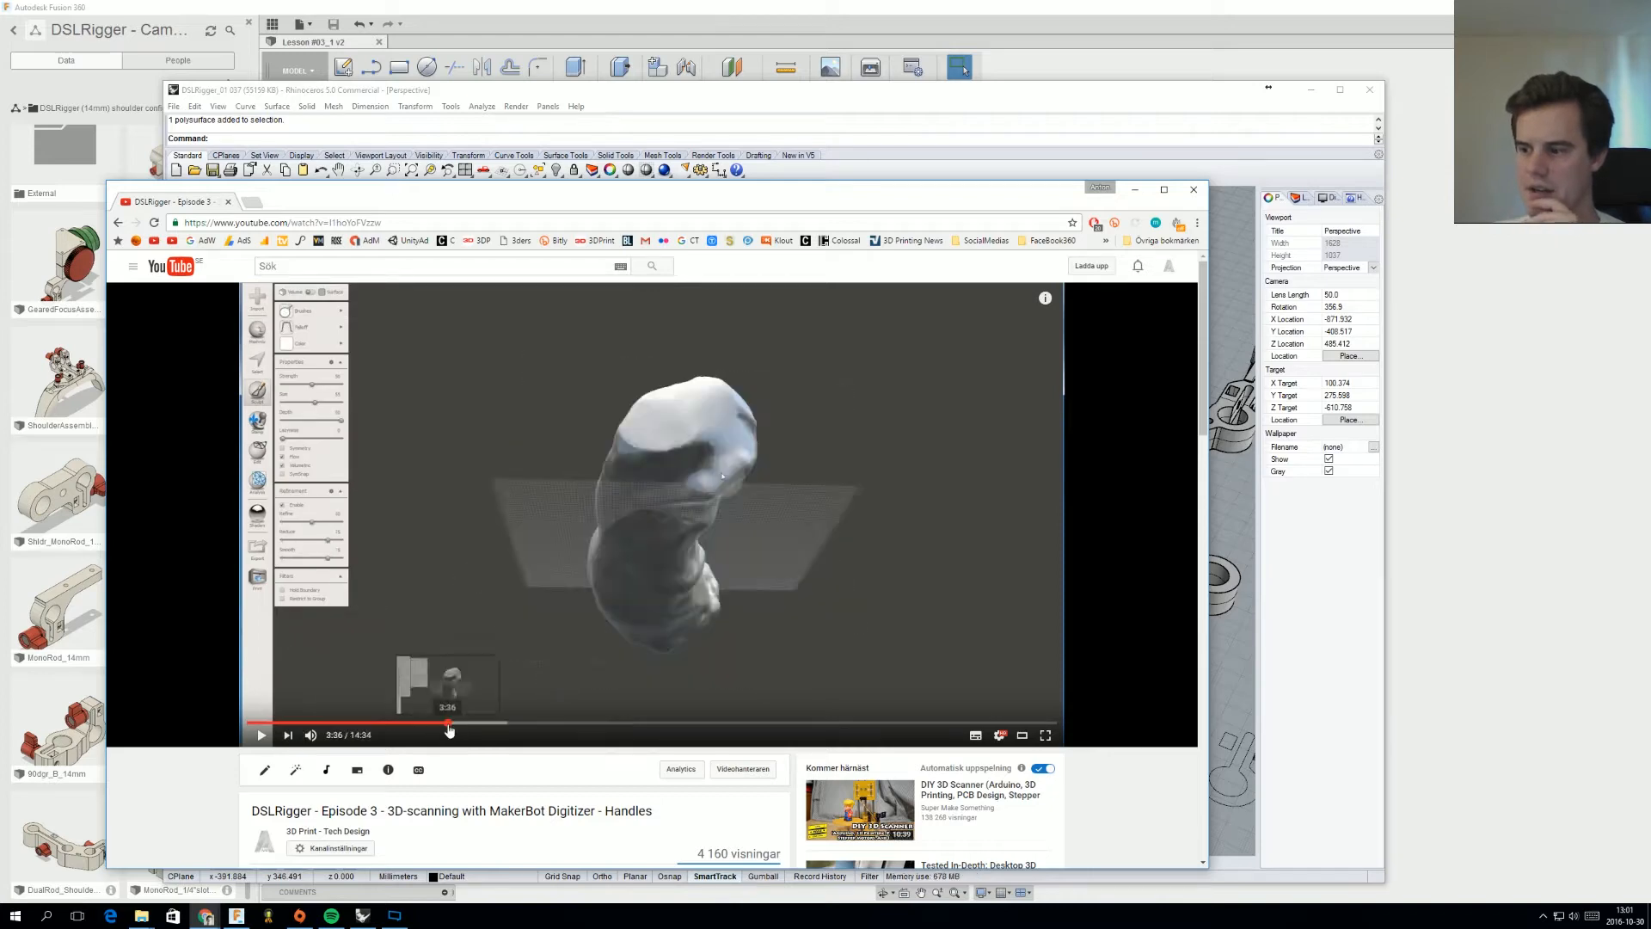
- Skim the video's McNeel Rhino section on contouring the scanned handle, lofting the curves and modelling the finished grip
{"action": "left_click", "coordinate": [510, 725]}
{"action": "left_click", "coordinate": [528, 725]}
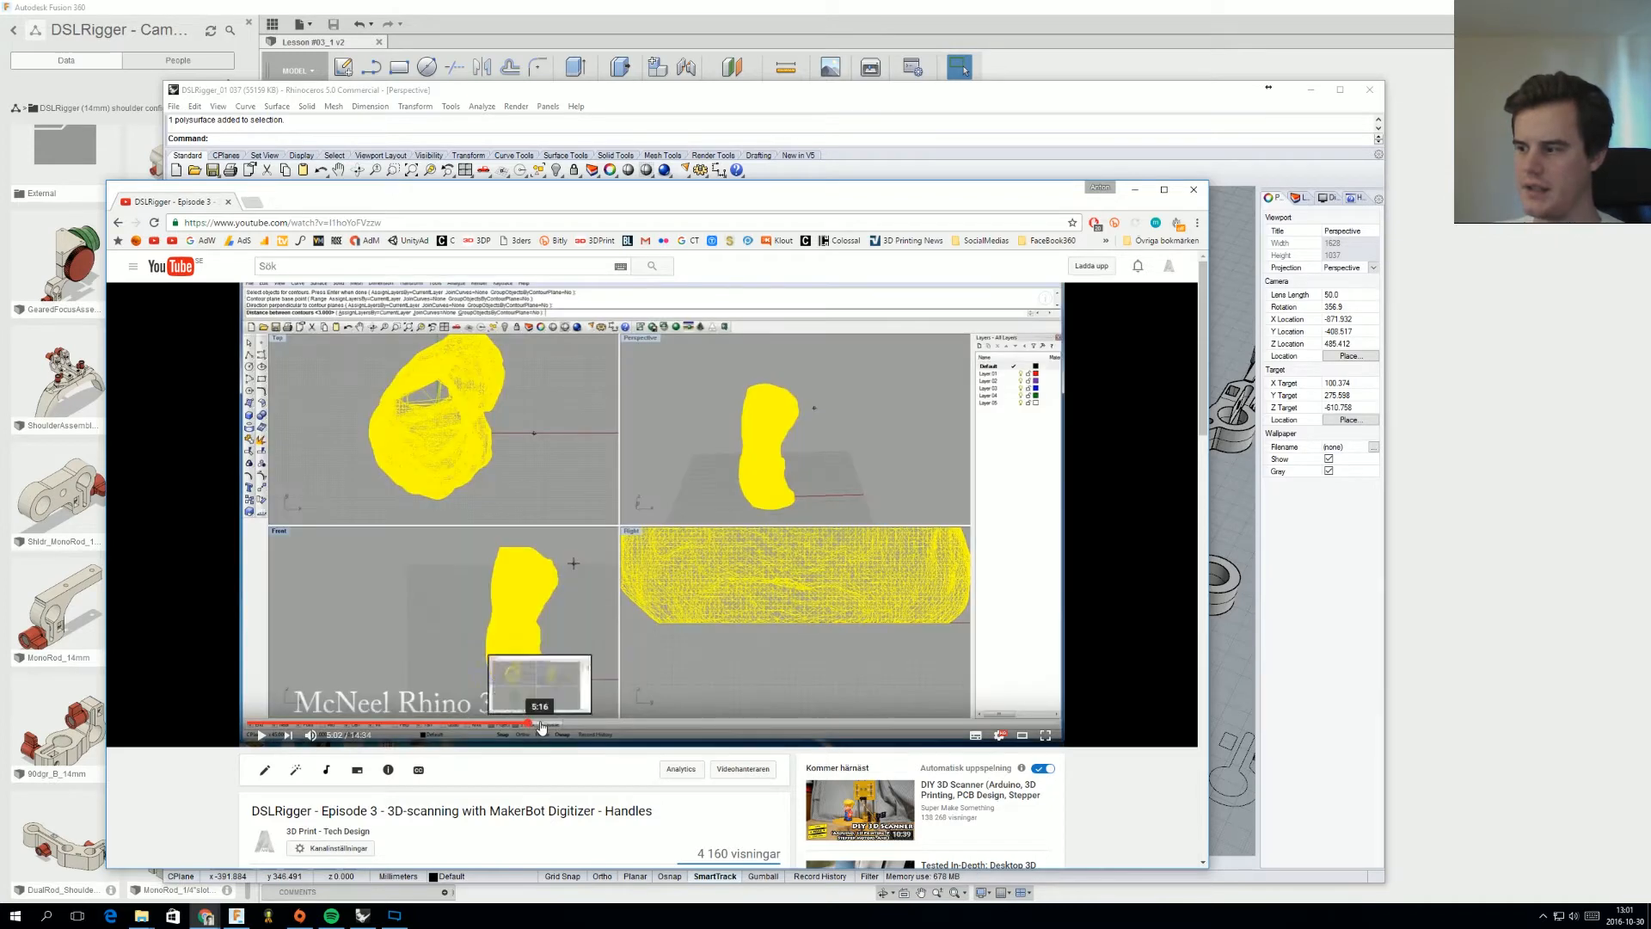
{"action": "left_click", "coordinate": [544, 725]}
{"action": "left_click", "coordinate": [560, 725]}
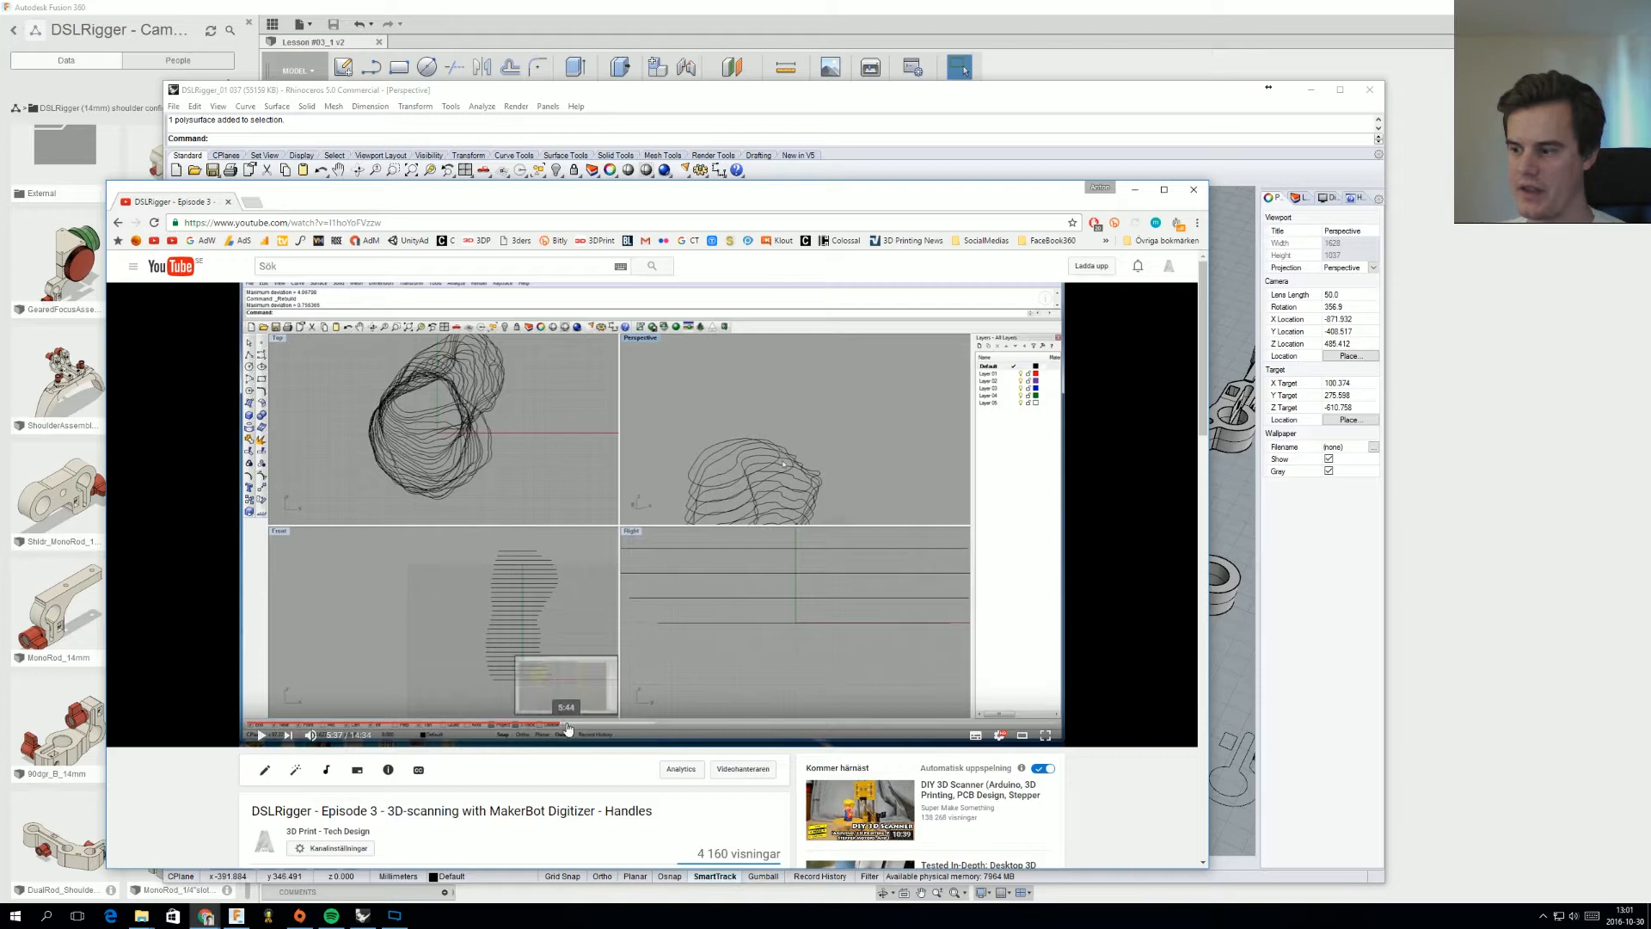
{"action": "left_click", "coordinate": [584, 726]}
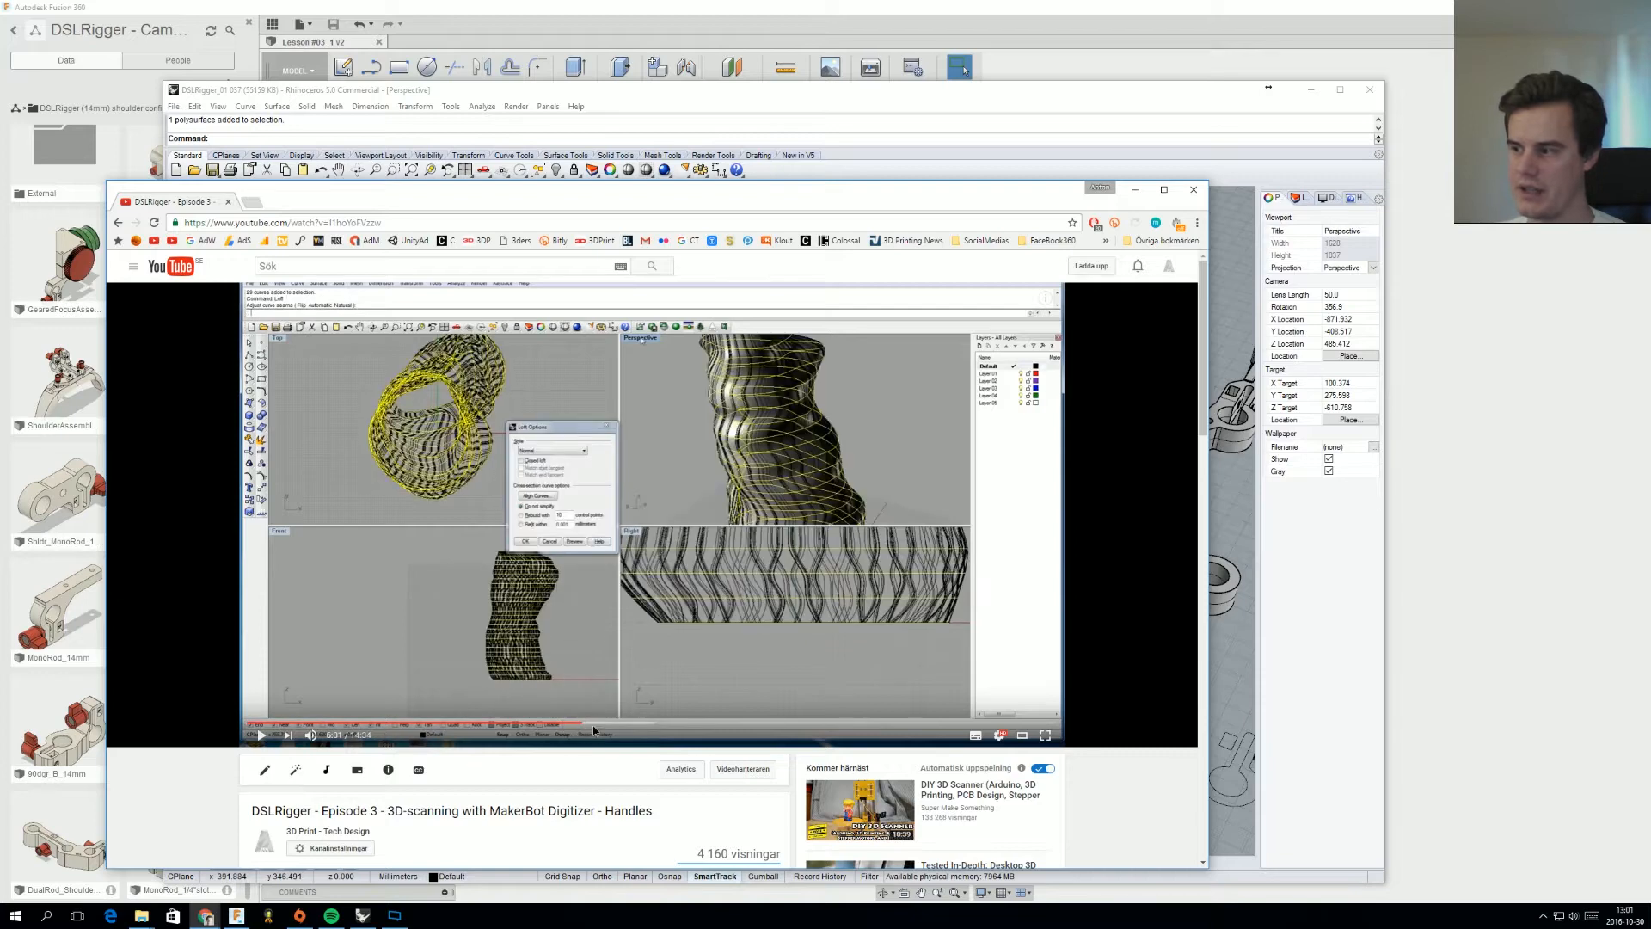
{"action": "left_click", "coordinate": [656, 726]}
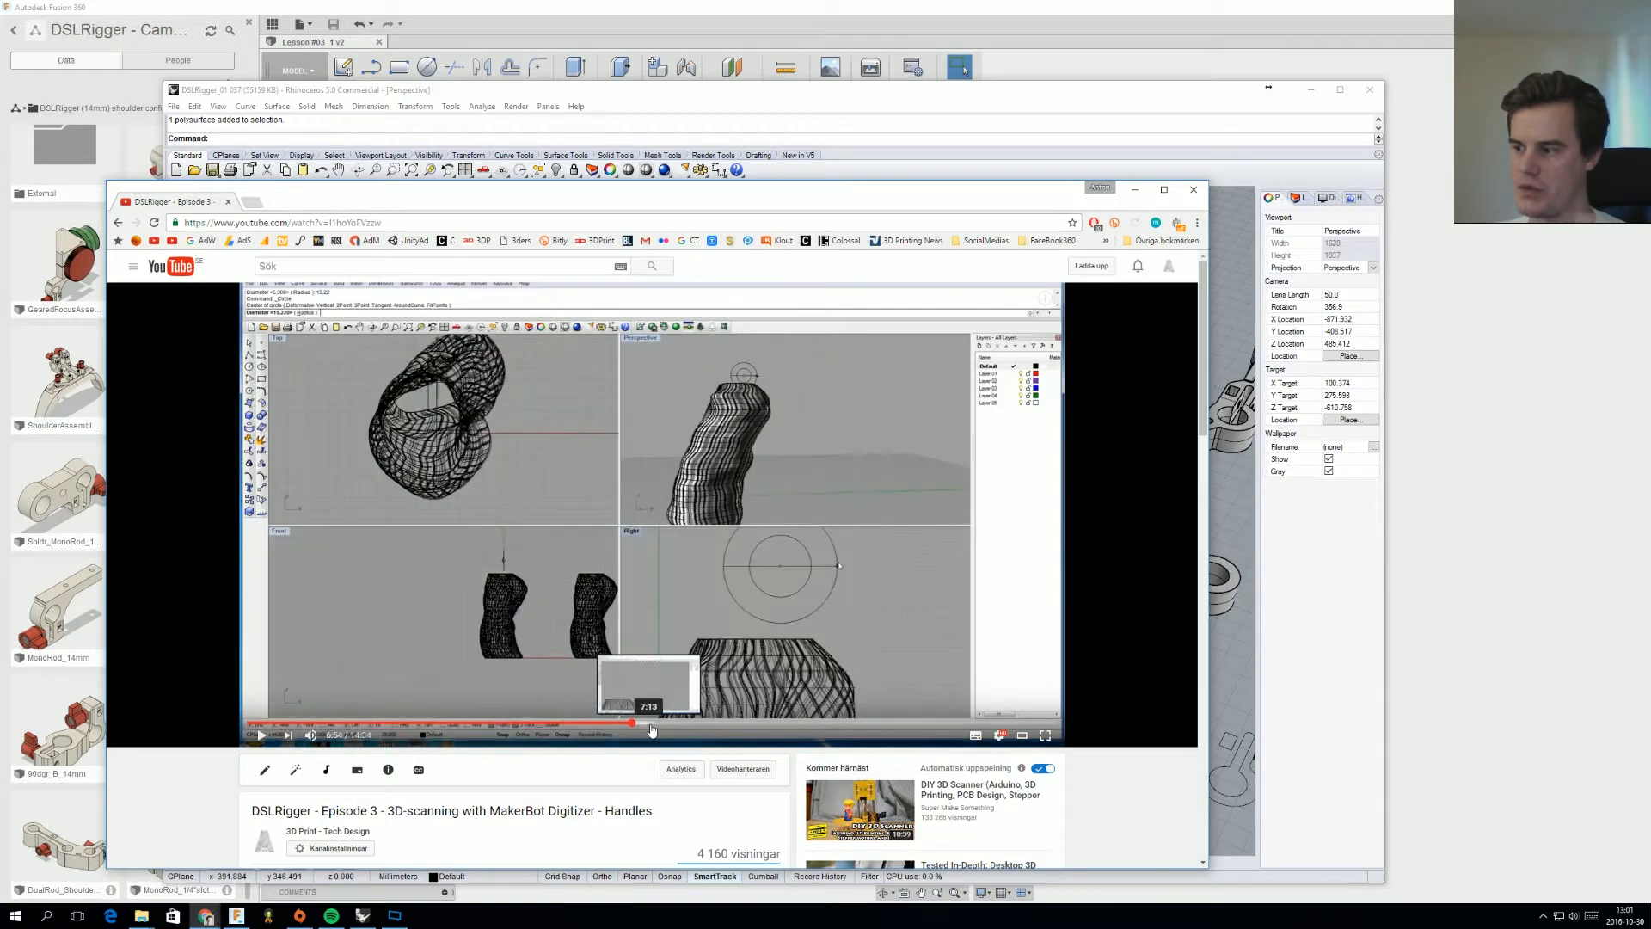
- Skip ahead in the video to the clamp profile drawn above the grip, bring up Rhino, and return to Fusion 360
{"action": "left_click", "coordinate": [680, 727]}
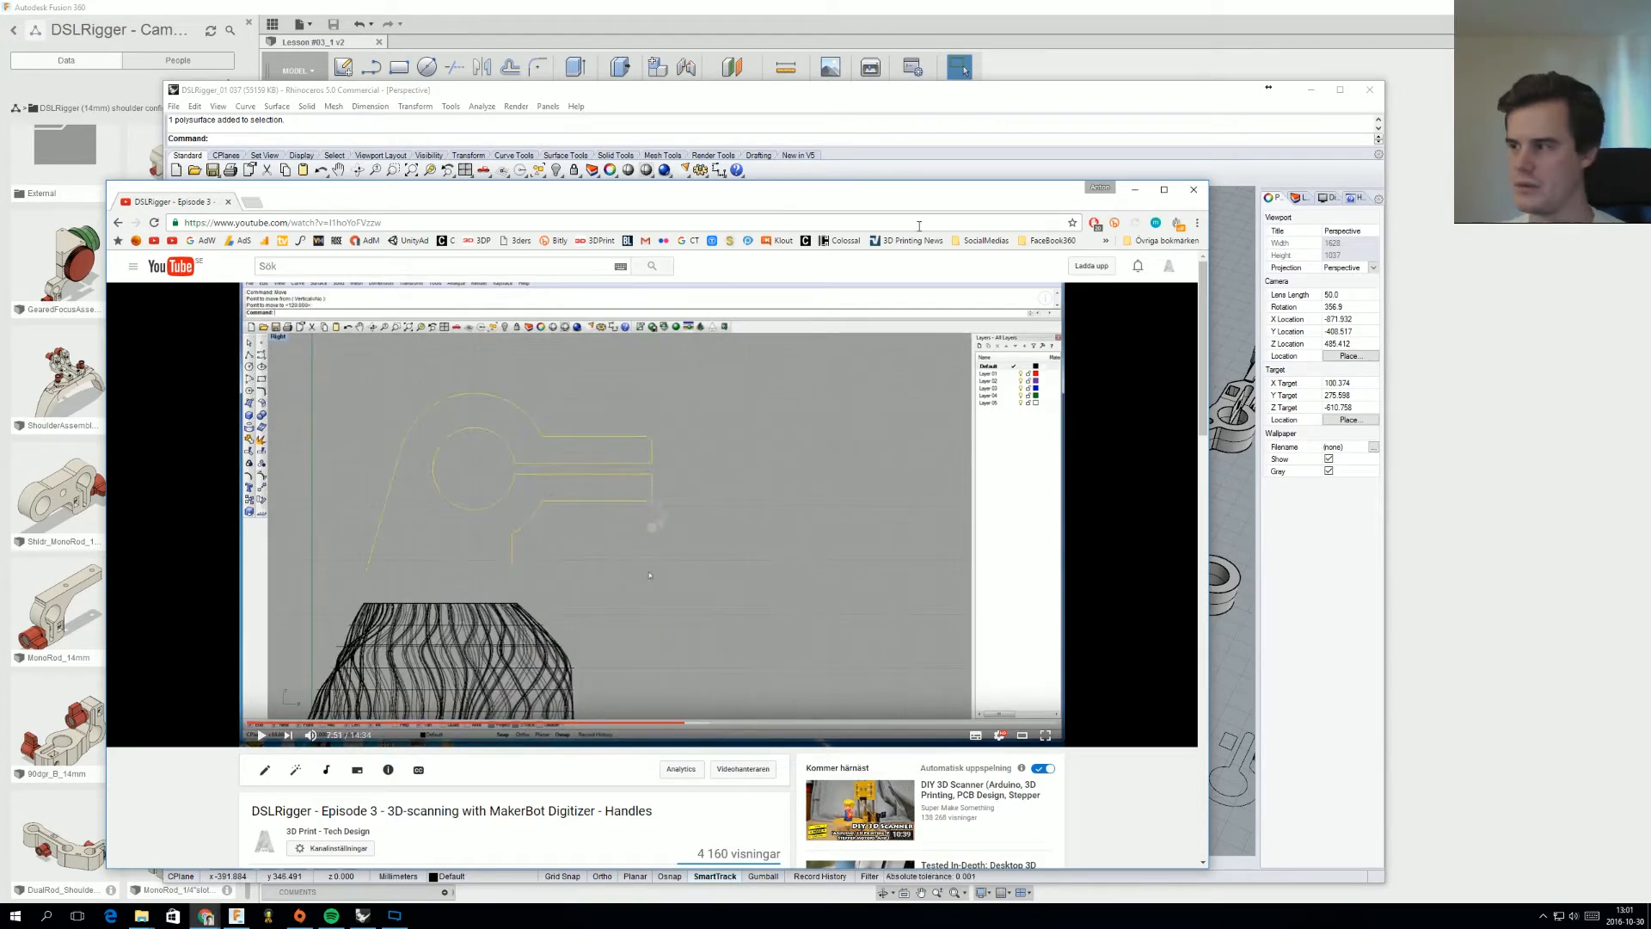
{"action": "left_click", "coordinate": [828, 88]}
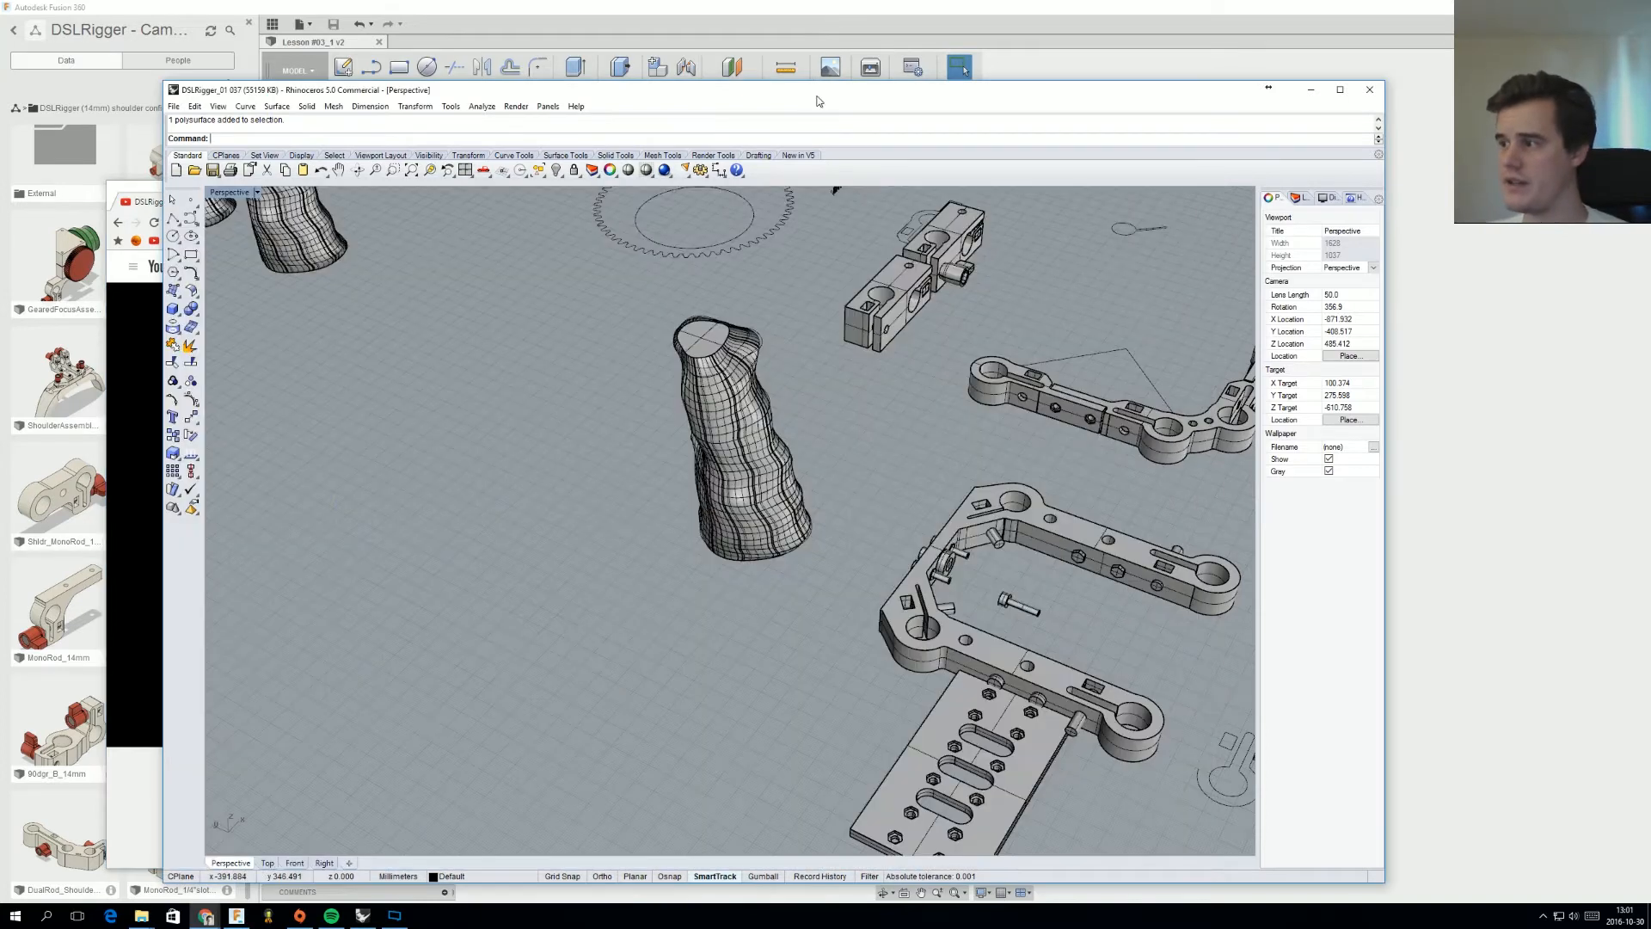
{"action": "left_click", "coordinate": [305, 53]}
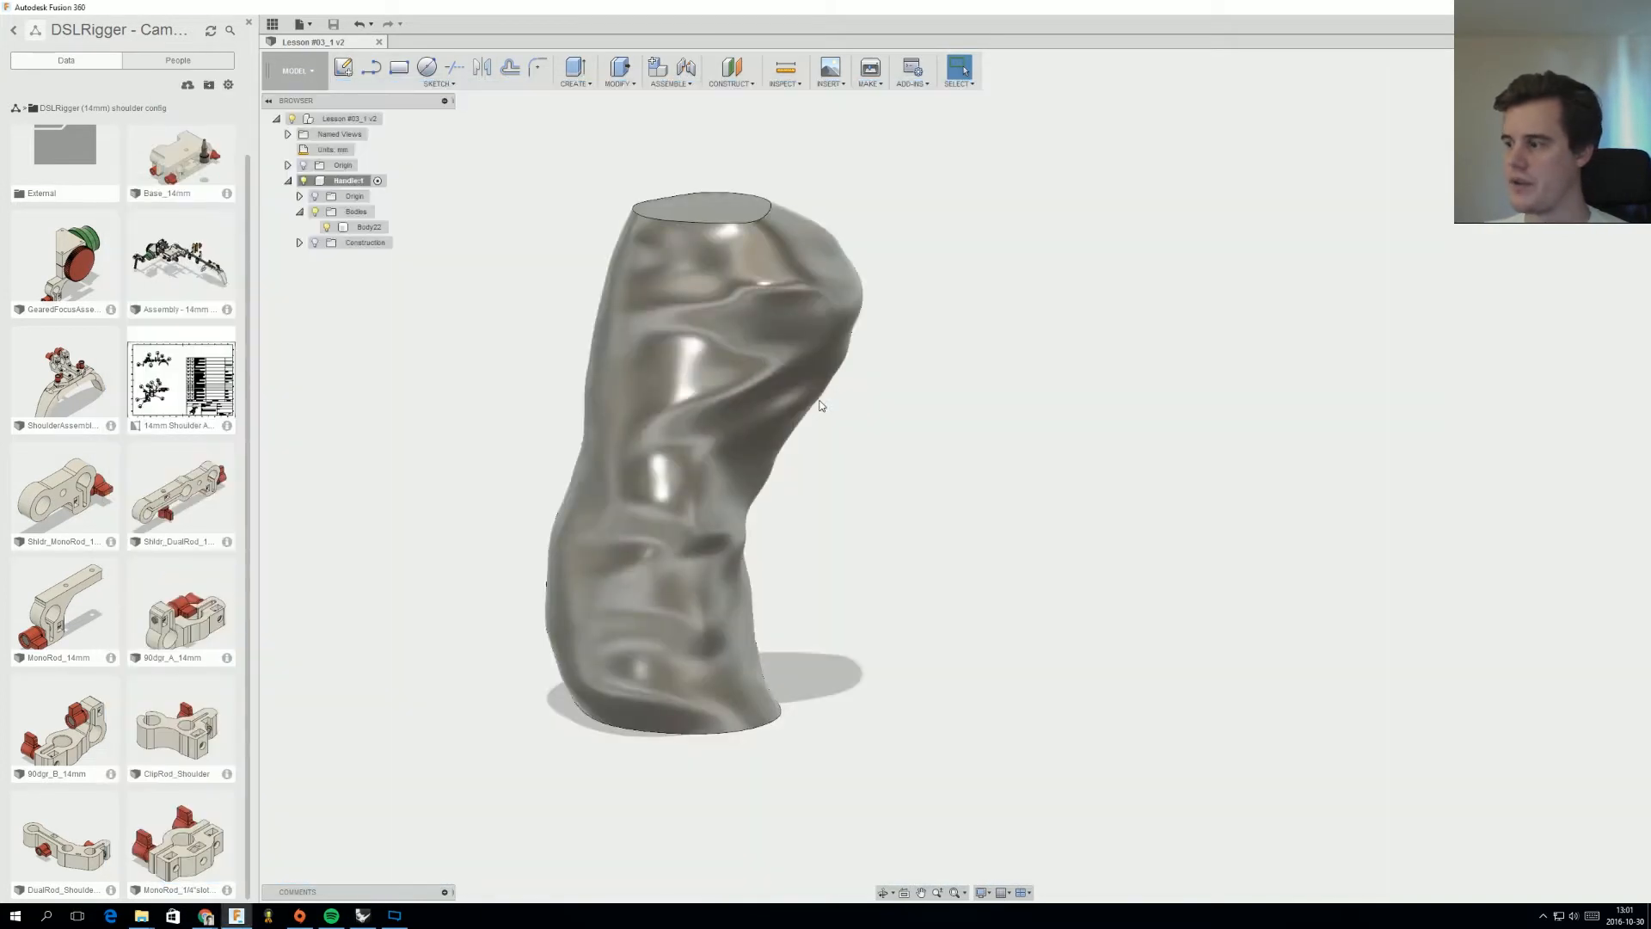
- Examine the handle body's grip surface and seam from several sides
{"action": "right_click", "coordinate": [885, 469]}
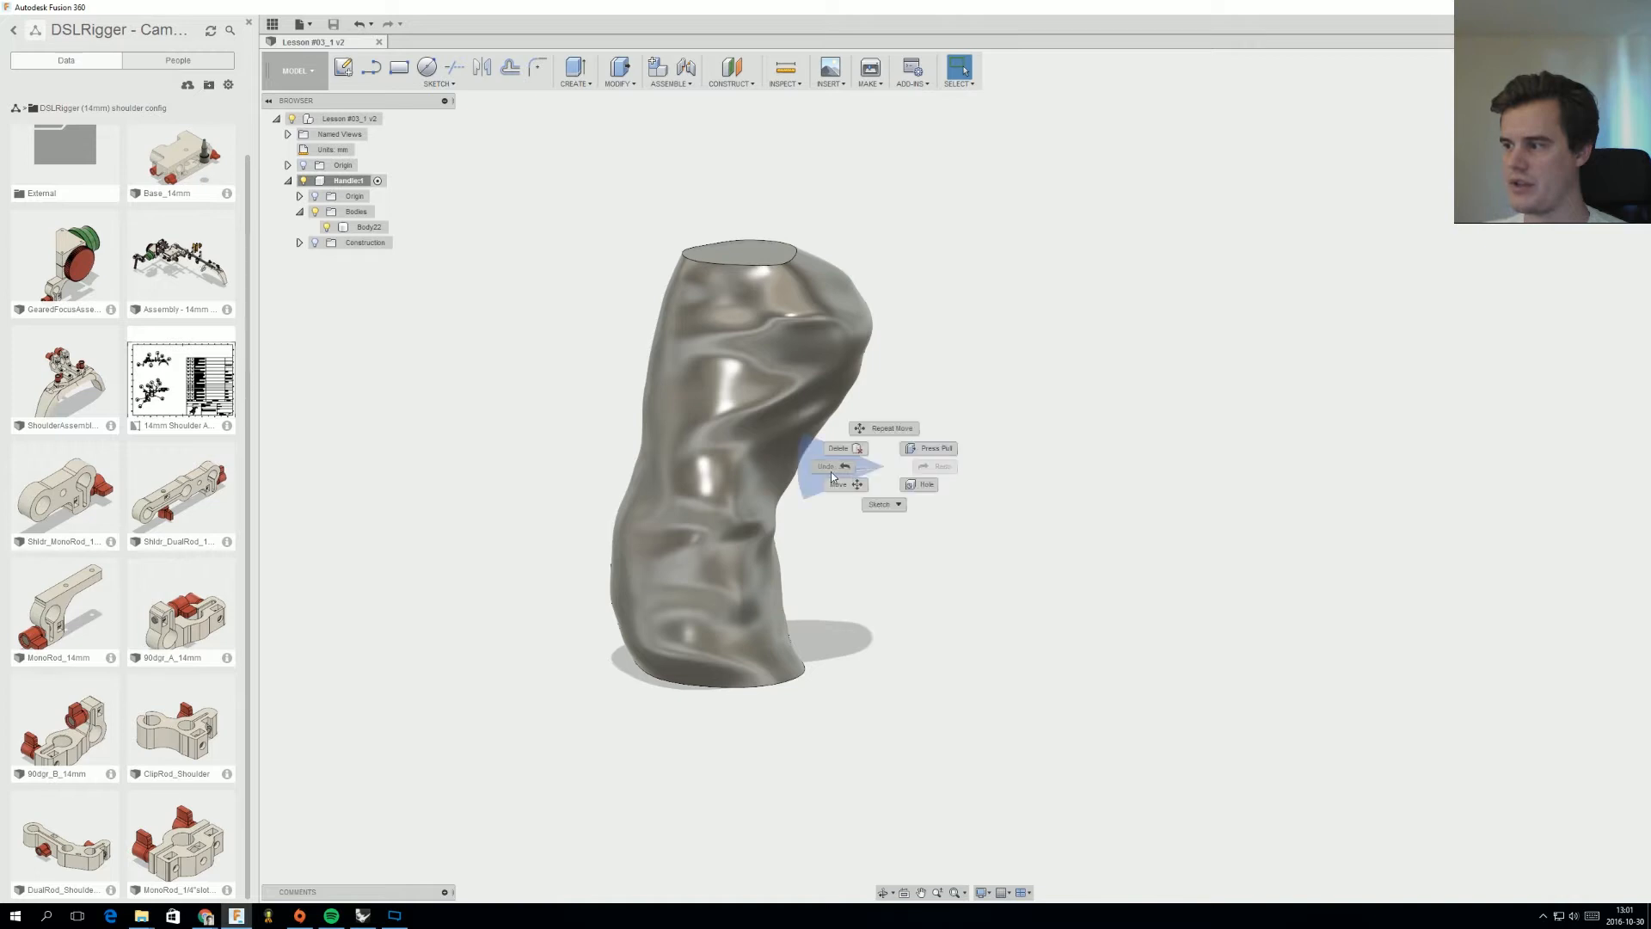
{"action": "left_click", "coordinate": [1023, 476]}
{"action": "mouse_move", "coordinate": [885, 476]}
{"action": "middle_mouse_down", "text": "shift"}
{"action": "mouse_move", "coordinate": [896, 499]}
{"action": "mouse_move", "coordinate": [751, 485]}
{"action": "middle_mouse_up", "text": "shift"}
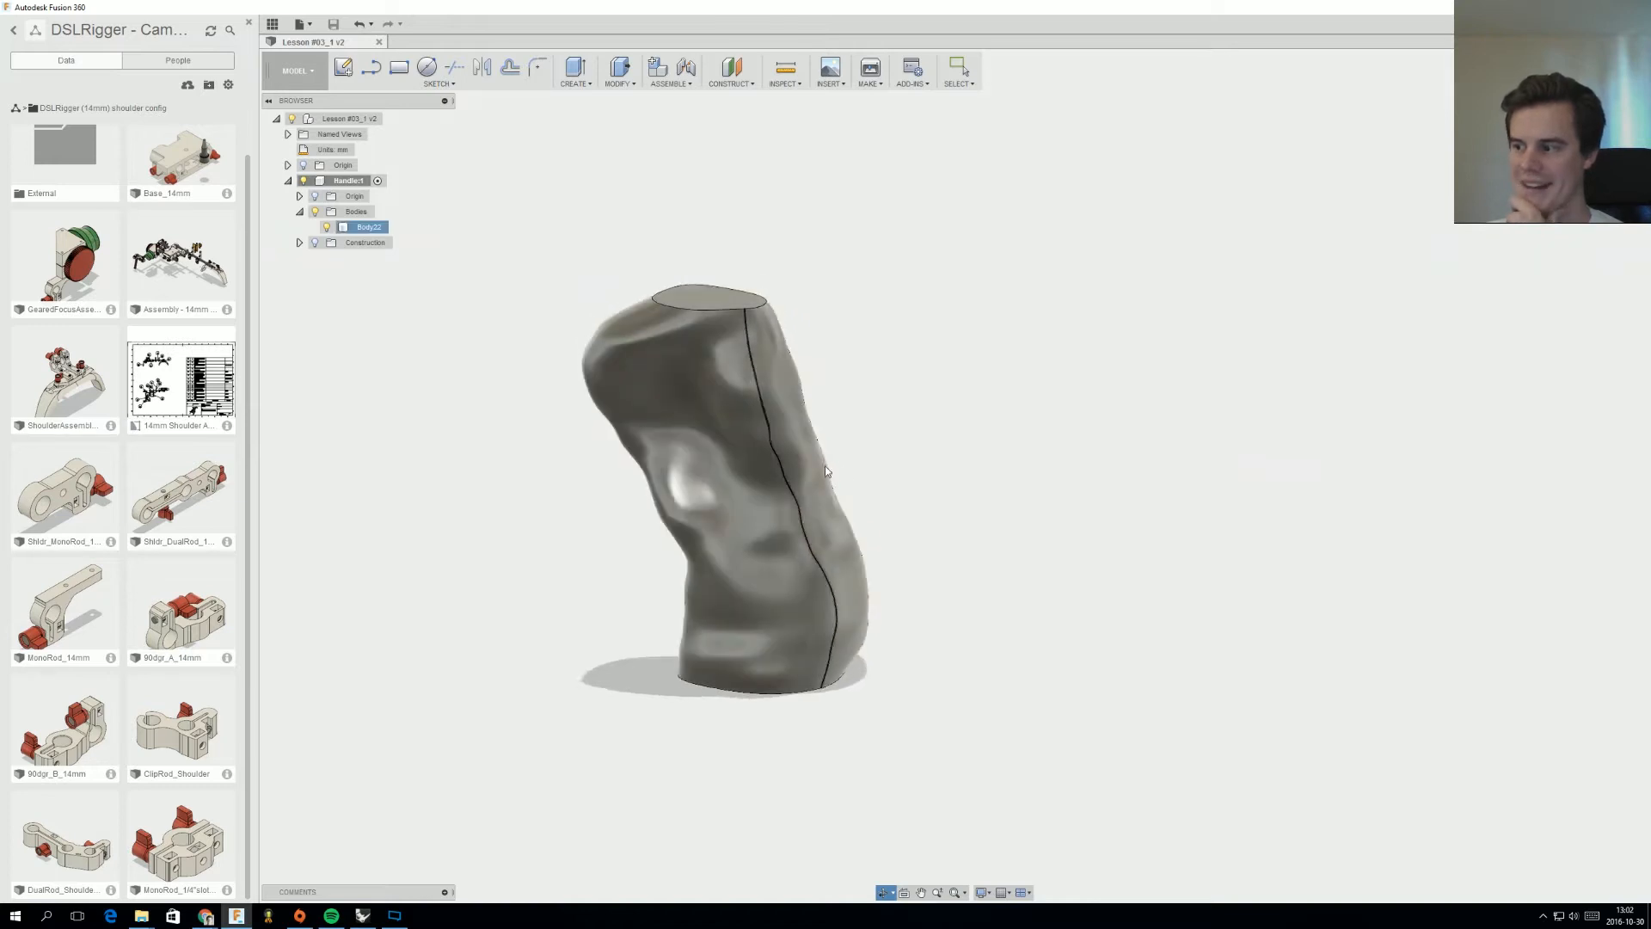
{"action": "middle_click_drag", "start_coordinate": [698, 413], "coordinate": [669, 396], "text": "shift"}
{"action": "middle_click_drag", "start_coordinate": [725, 451], "coordinate": [675, 395], "text": "shift"}
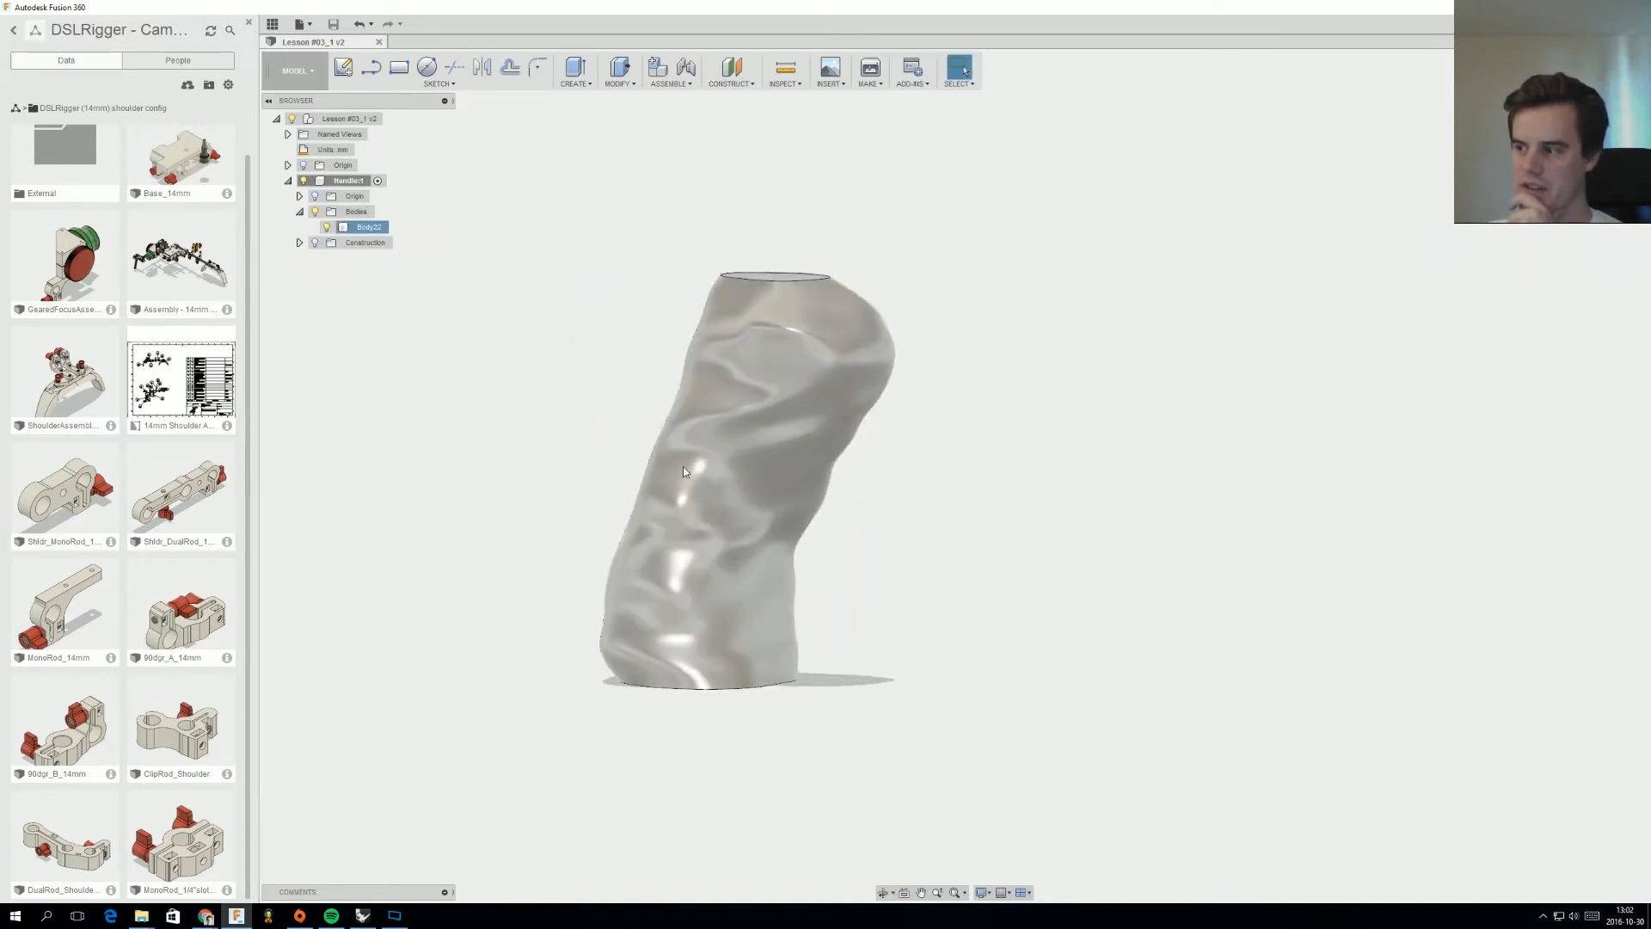
{"action": "middle_click_drag", "start_coordinate": [714, 602], "coordinate": [815, 500], "text": "shift"}
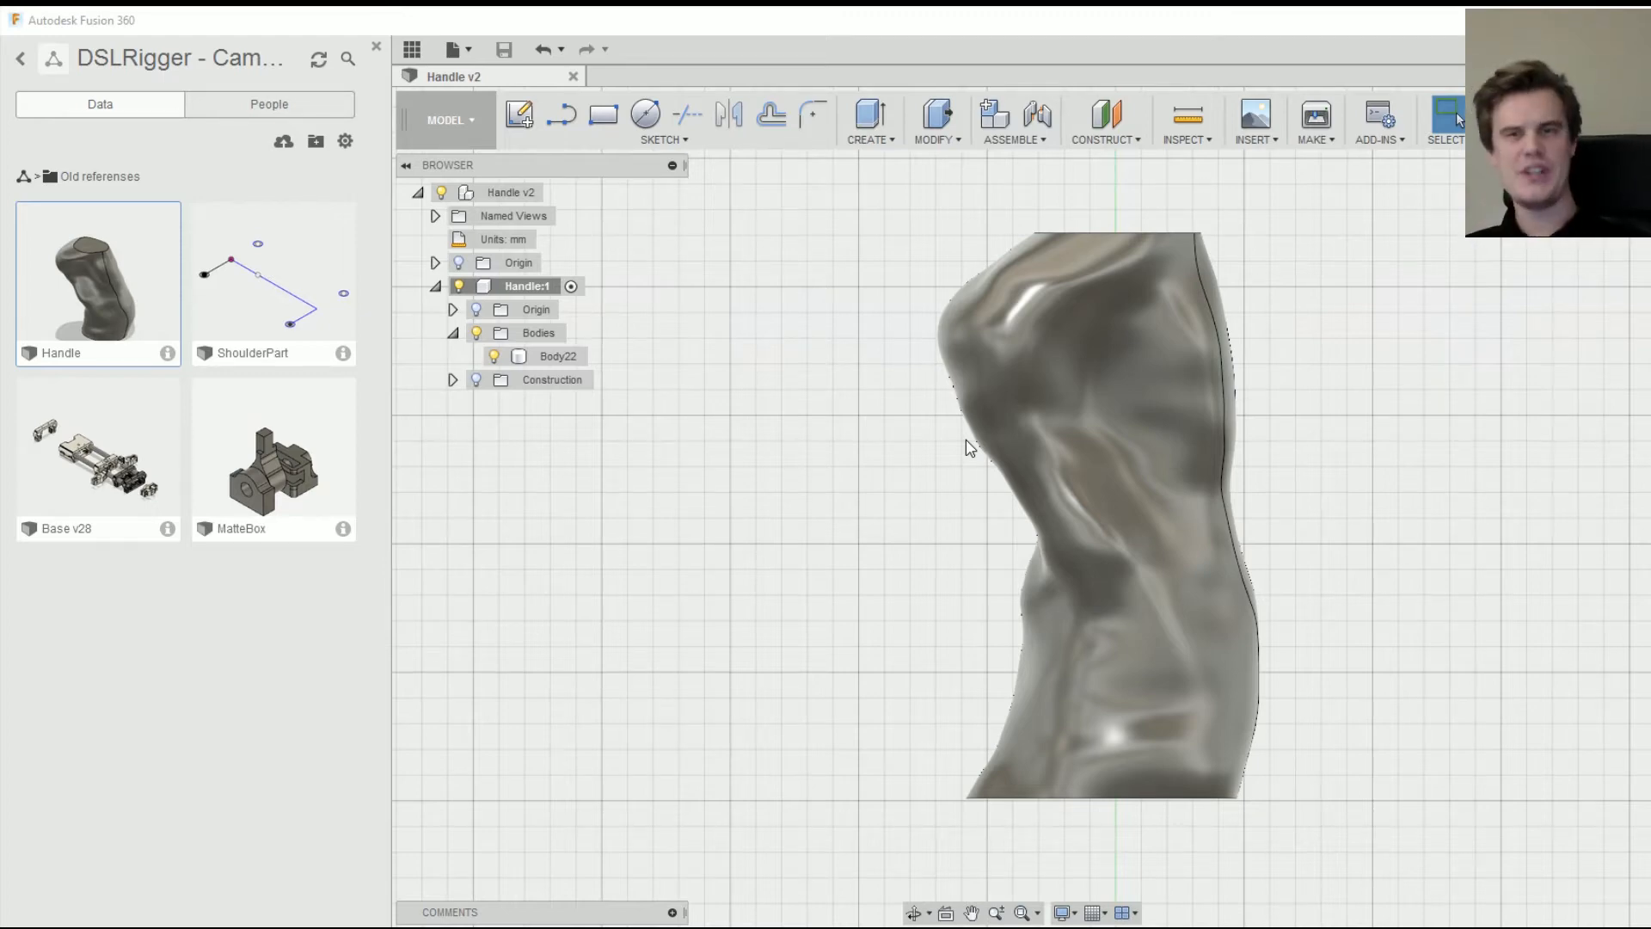
- Open the project's DSLRigger (14mm) shoulder config folder and bring its MonoRod_14mm part into view in the data list
{"action": "middle_click_drag", "start_coordinate": [941, 424], "coordinate": [852, 520]}
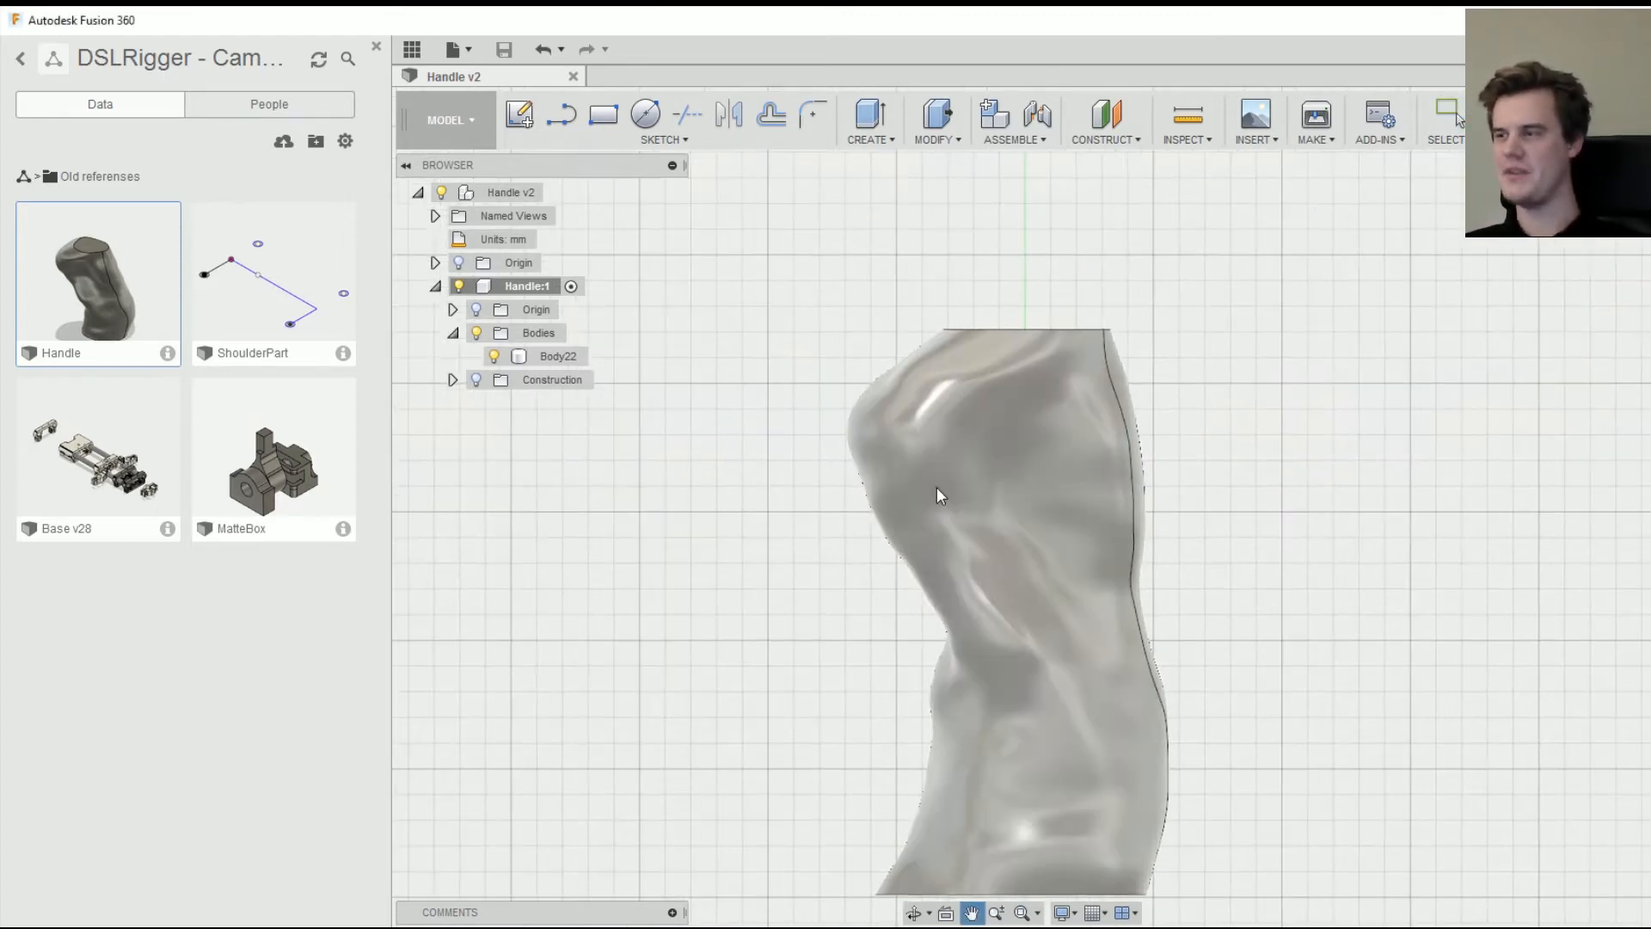
{"action": "middle_click_drag", "start_coordinate": [997, 557], "coordinate": [1030, 499]}
{"action": "middle_click_drag", "start_coordinate": [904, 601], "coordinate": [1018, 555], "text": "shift"}
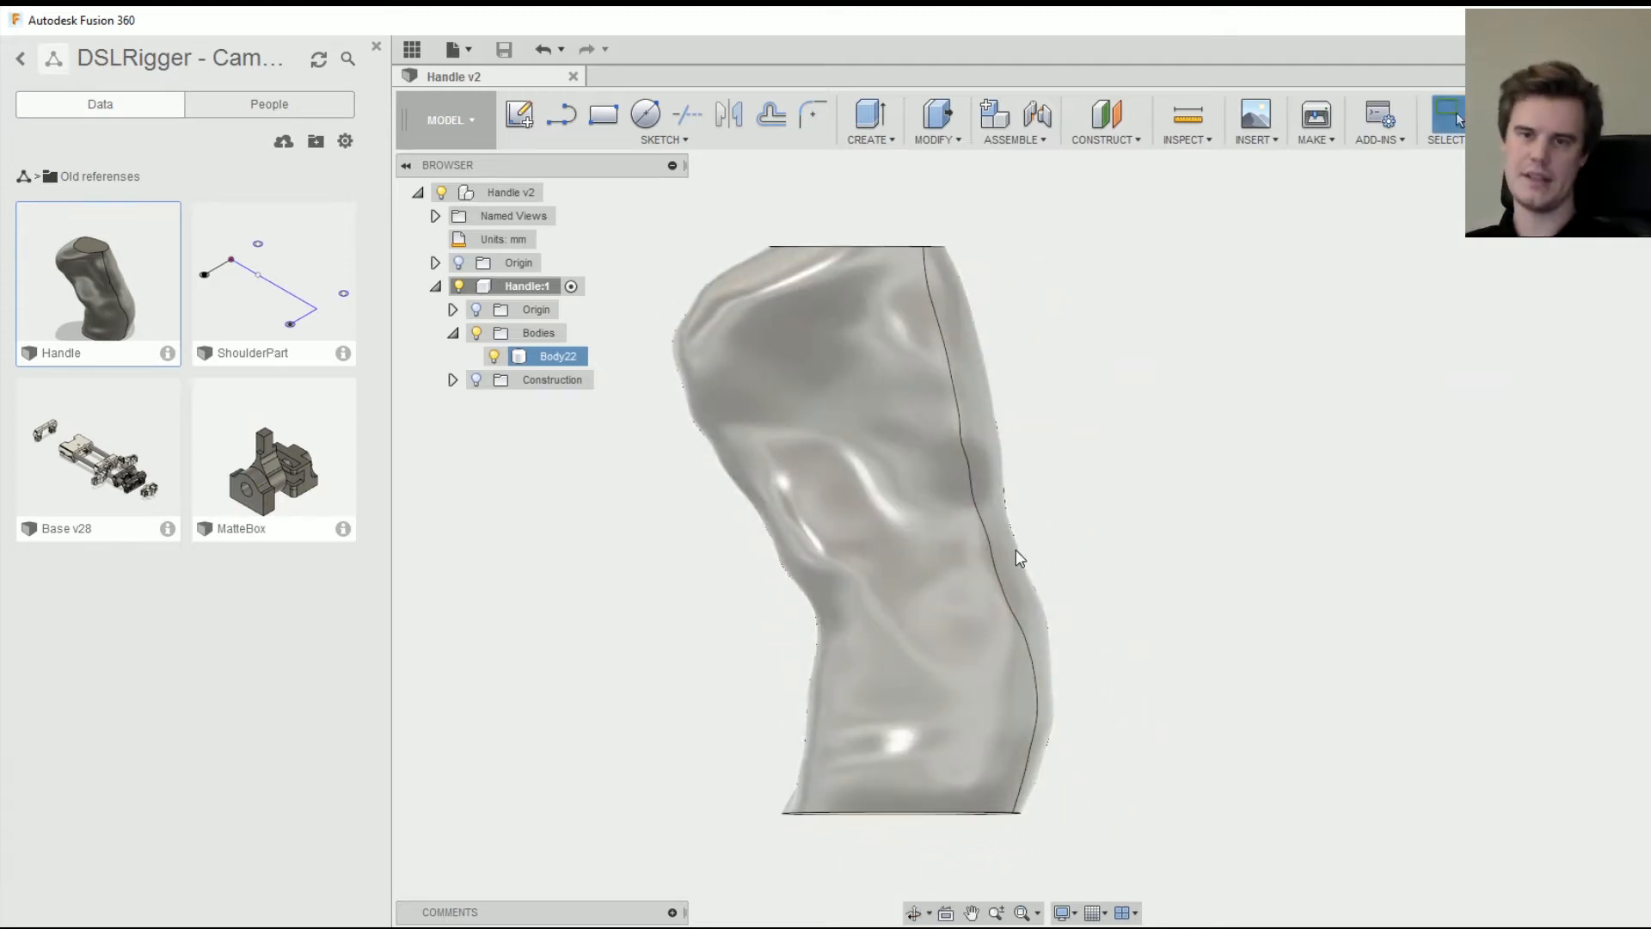
{"action": "middle_click_drag", "start_coordinate": [906, 545], "coordinate": [849, 571]}
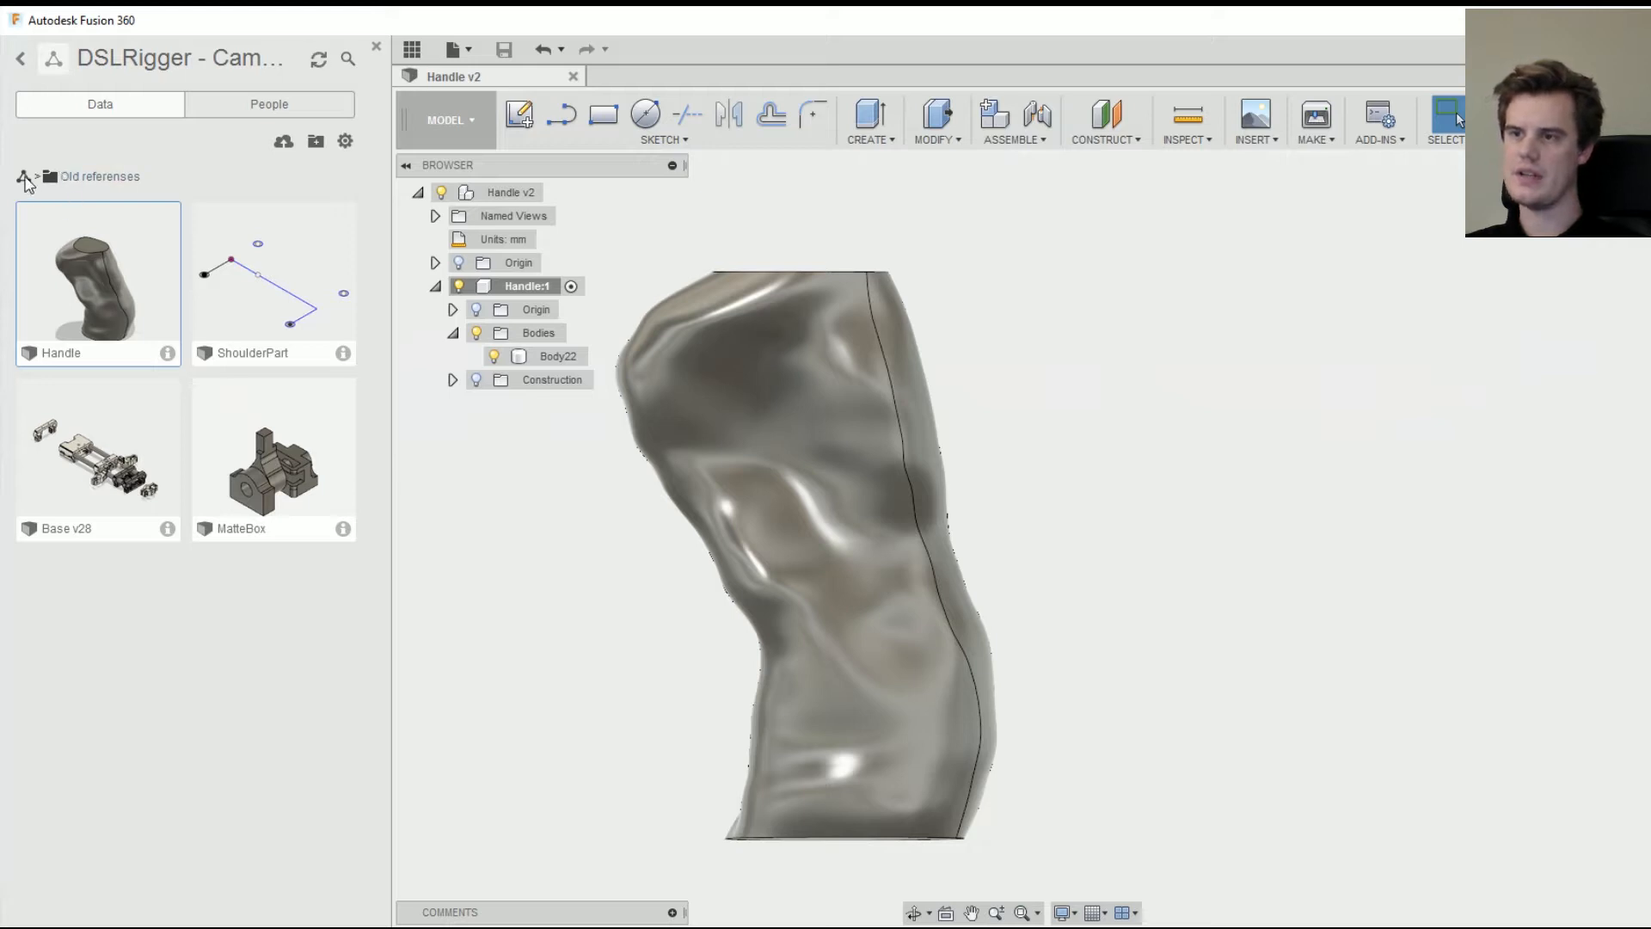
{"action": "left_click", "coordinate": [24, 177]}
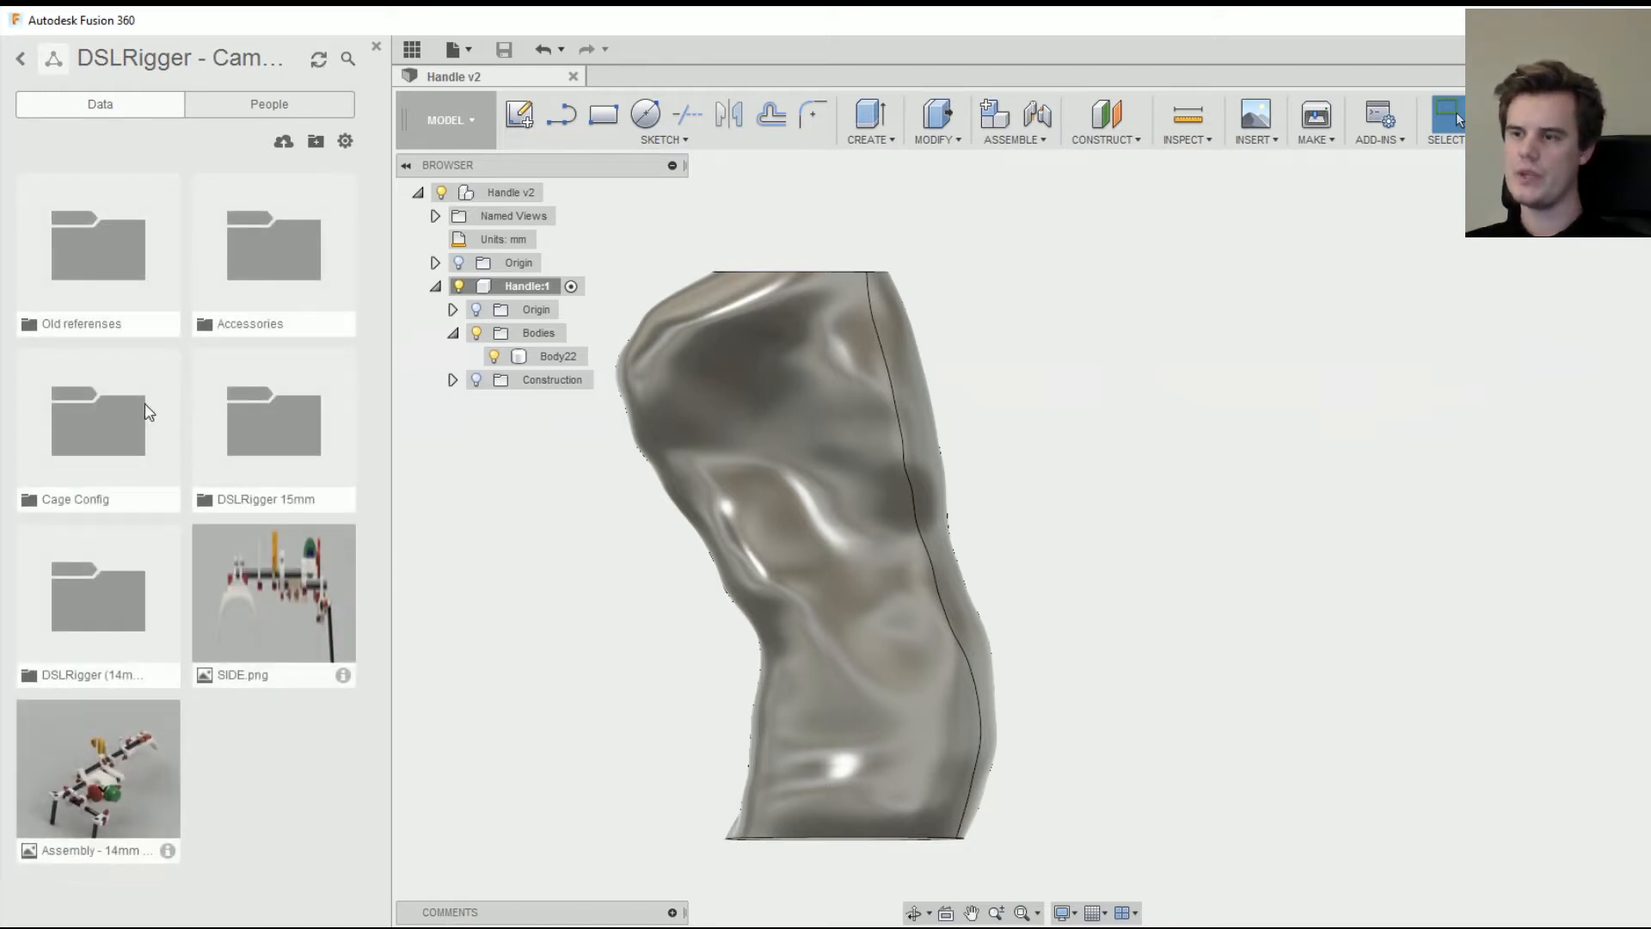
{"action": "left_click", "coordinate": [142, 595]}
{"action": "left_click_drag", "start_coordinate": [374, 275], "coordinate": [426, 487]}
{"action": "middle_click_drag", "start_coordinate": [1024, 534], "coordinate": [1039, 573], "text": "shift"}
{"action": "left_click", "coordinate": [914, 519]}
{"action": "middle_click_drag", "start_coordinate": [914, 519], "coordinate": [951, 512], "text": "shift"}
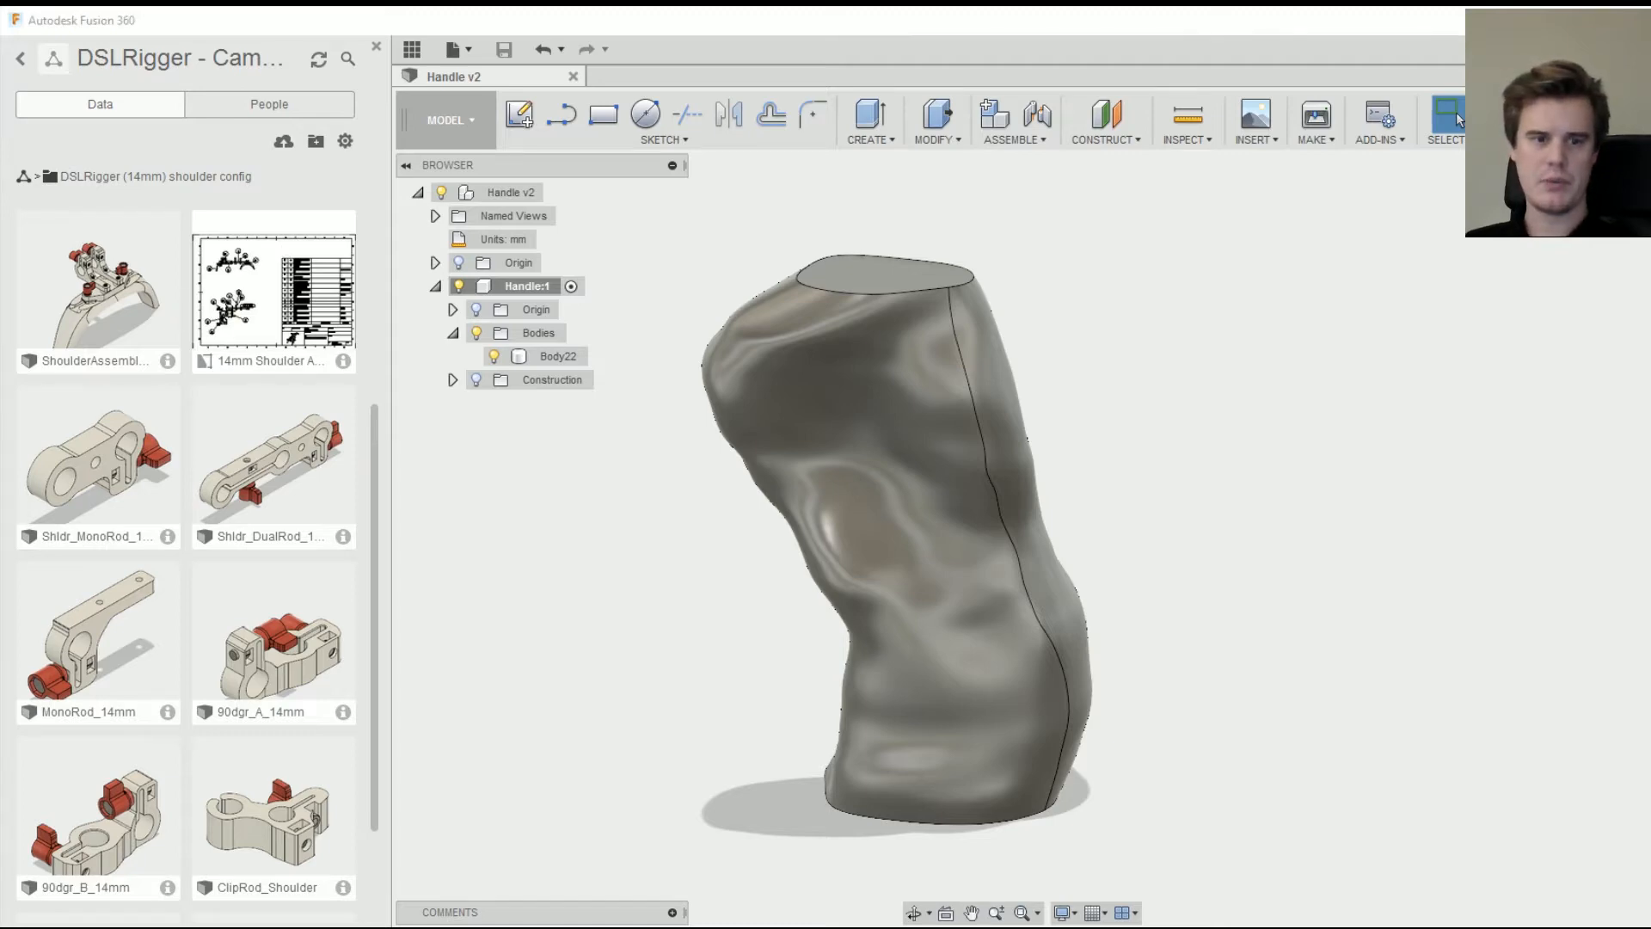
- Skim the DSLR project web page in the browser and enlarge the rig picture on the shoulder rig's Thingiverse page
{"action": "left_click_drag", "start_coordinate": [0, 447], "coordinate": [780, 446]}
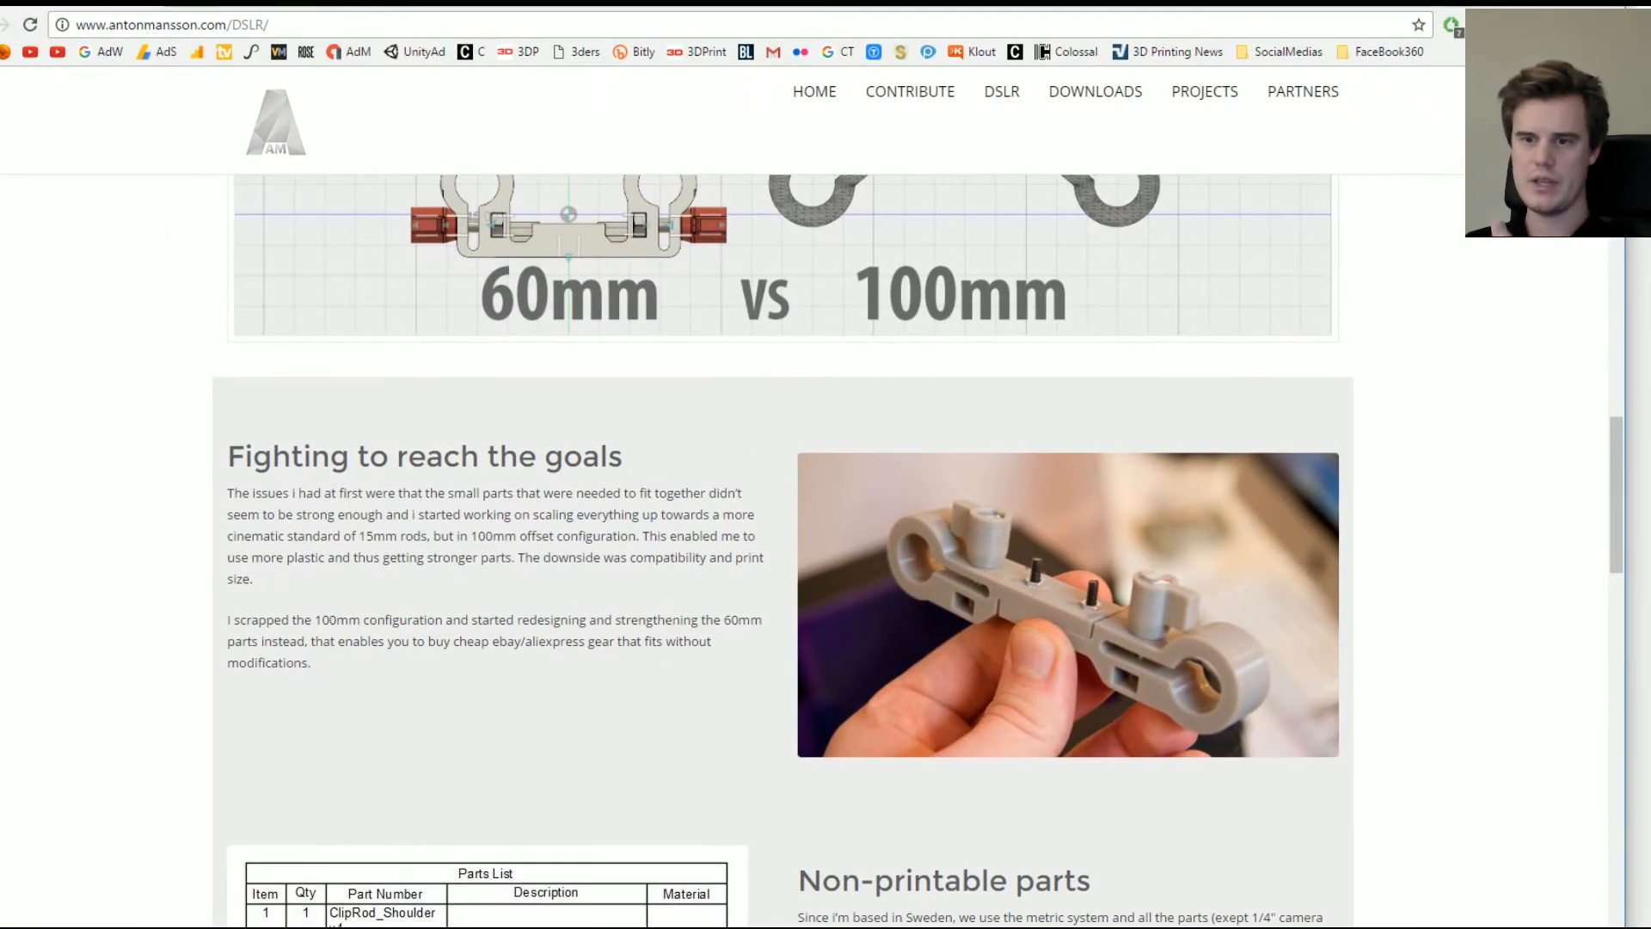
{"action": "scroll", "coordinate": [995, 520], "scroll_direction": "up", "scroll_amount": 8}
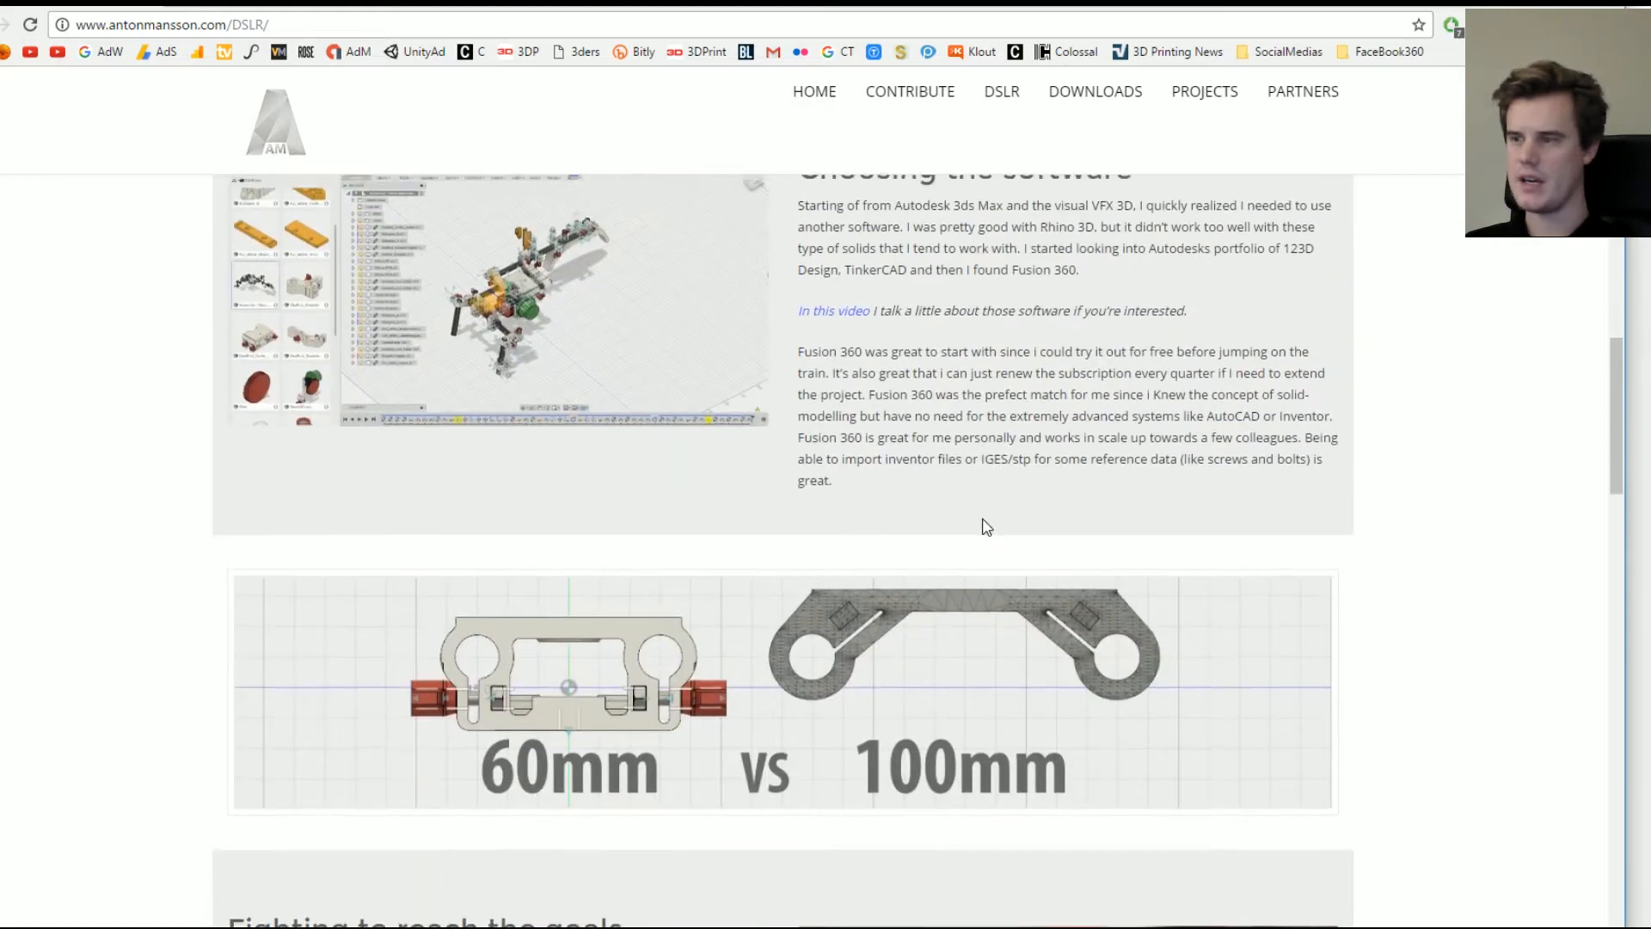
{"action": "scroll", "coordinate": [529, 522], "scroll_direction": "down", "scroll_amount": 20}
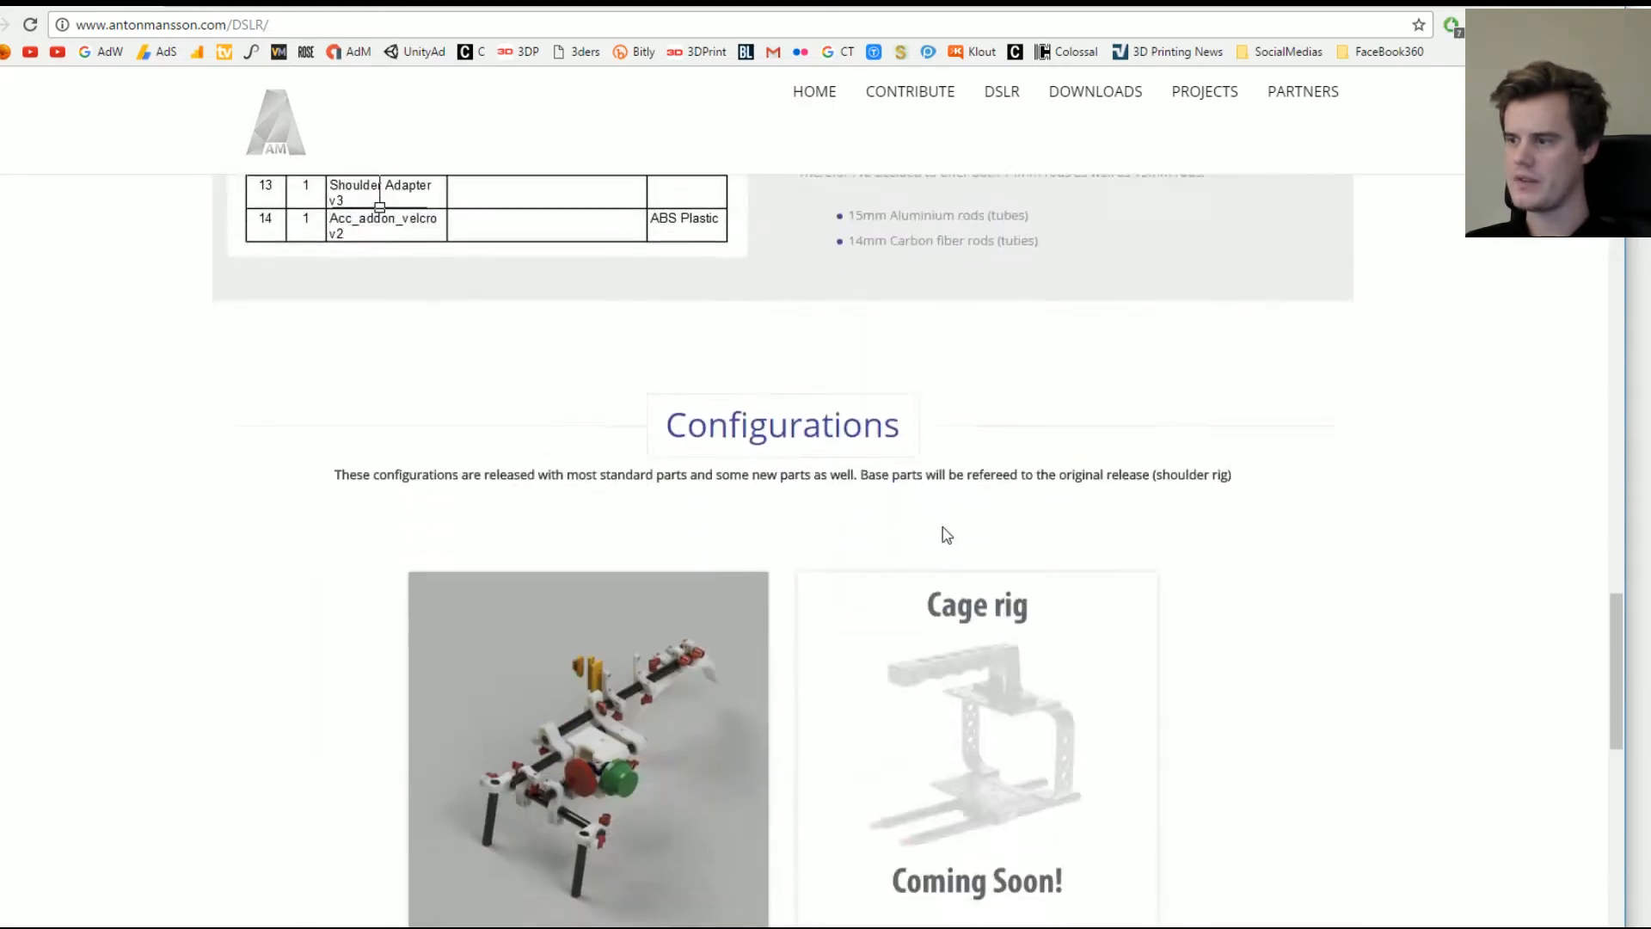
{"action": "scroll", "coordinate": [587, 542], "scroll_direction": "up", "scroll_amount": 5}
{"action": "left_click", "coordinate": [619, 525]}
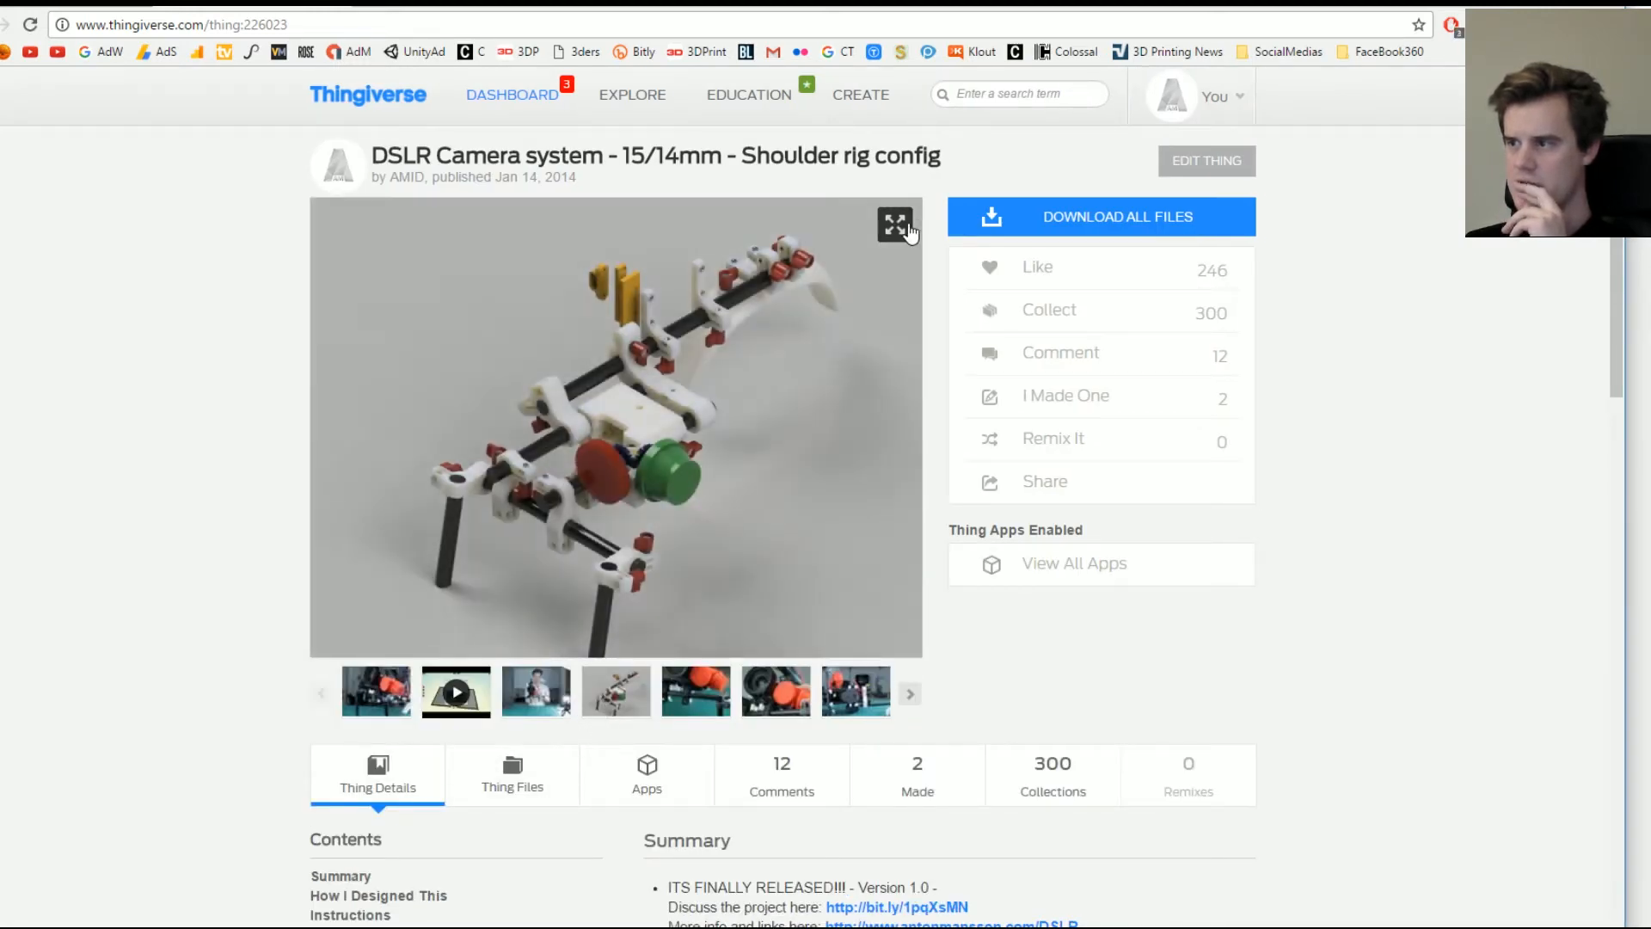
{"action": "left_click", "coordinate": [895, 224]}
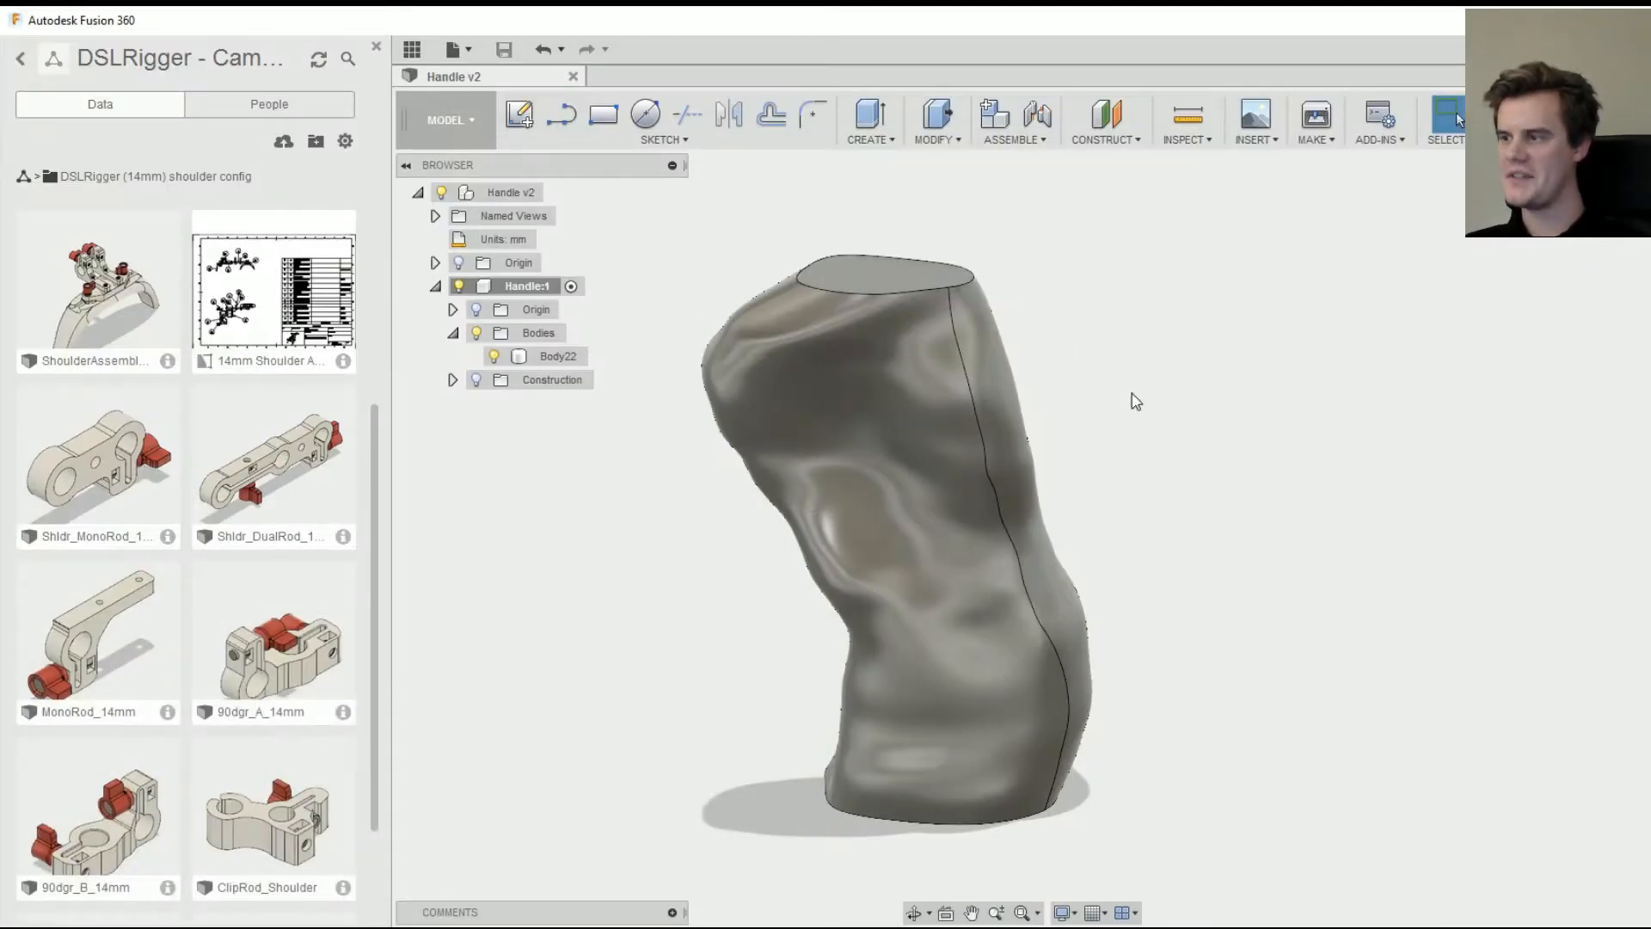
- Return to Fusion 360 and examine the handle's side profile and seam edge
{"action": "scroll", "coordinate": [1085, 406], "scroll_direction": "down", "scroll_amount": 1}
{"action": "scroll", "coordinate": [1086, 404], "scroll_direction": "up", "scroll_amount": 3}
{"action": "middle_click_drag", "start_coordinate": [1087, 402], "coordinate": [1122, 386], "text": "shift"}
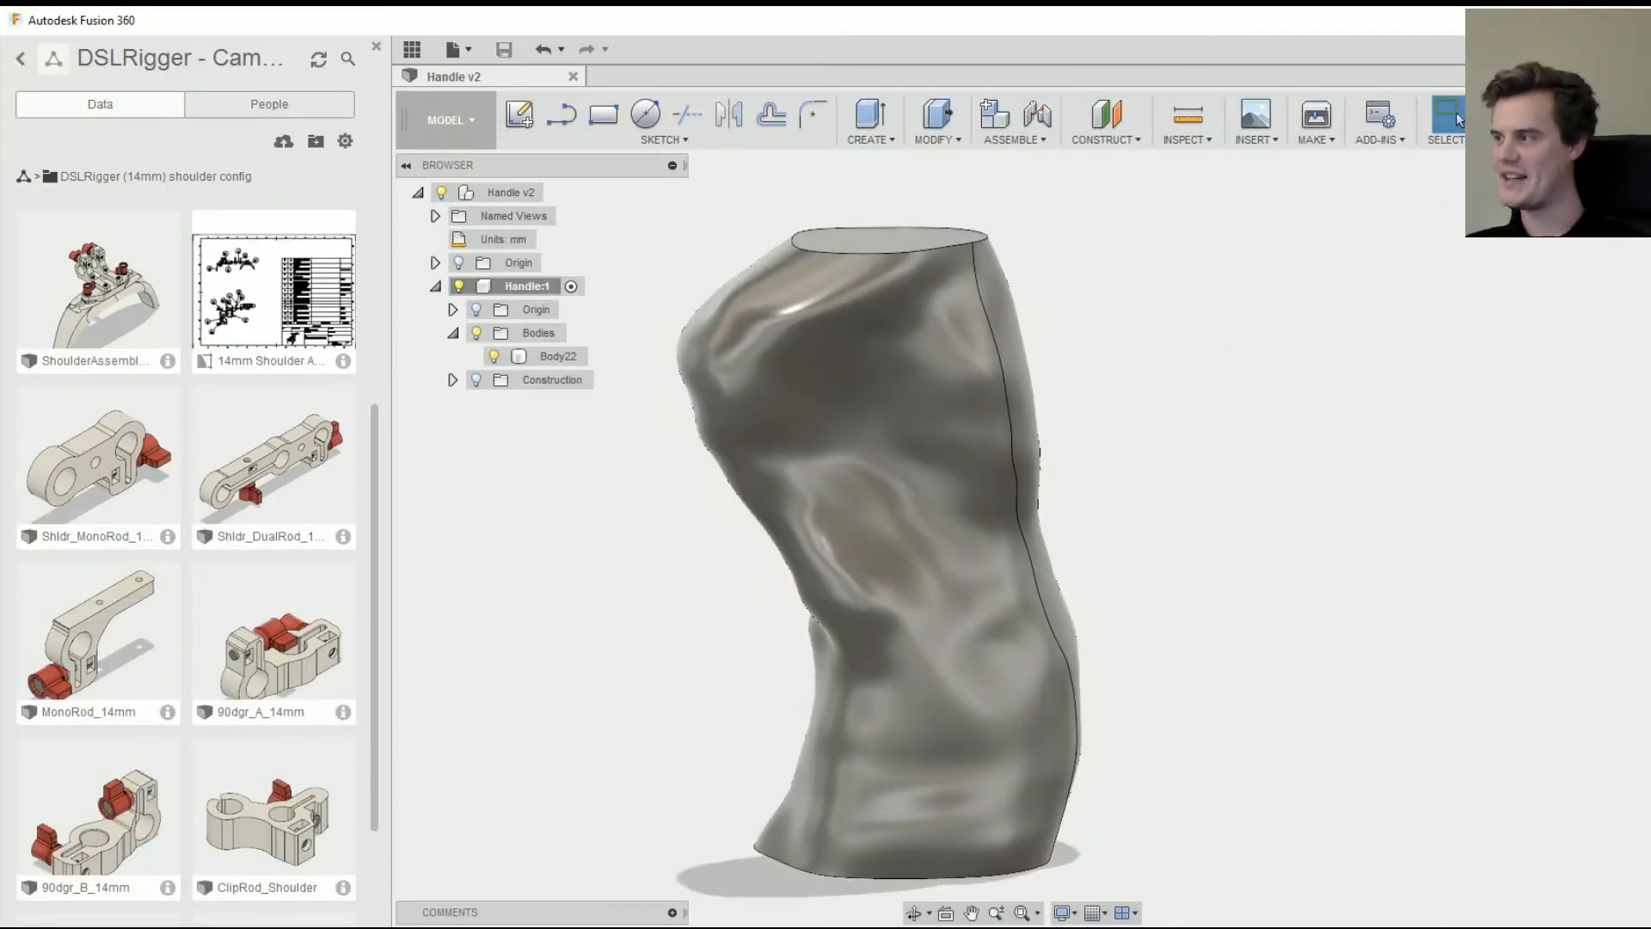
{"action": "left_click", "coordinate": [1591, 200]}
{"action": "middle_click_drag", "start_coordinate": [1246, 468], "coordinate": [1201, 563]}
{"action": "middle_click_drag", "start_coordinate": [1201, 563], "coordinate": [1172, 538], "text": "shift"}
{"action": "left_click", "coordinate": [1457, 120]}
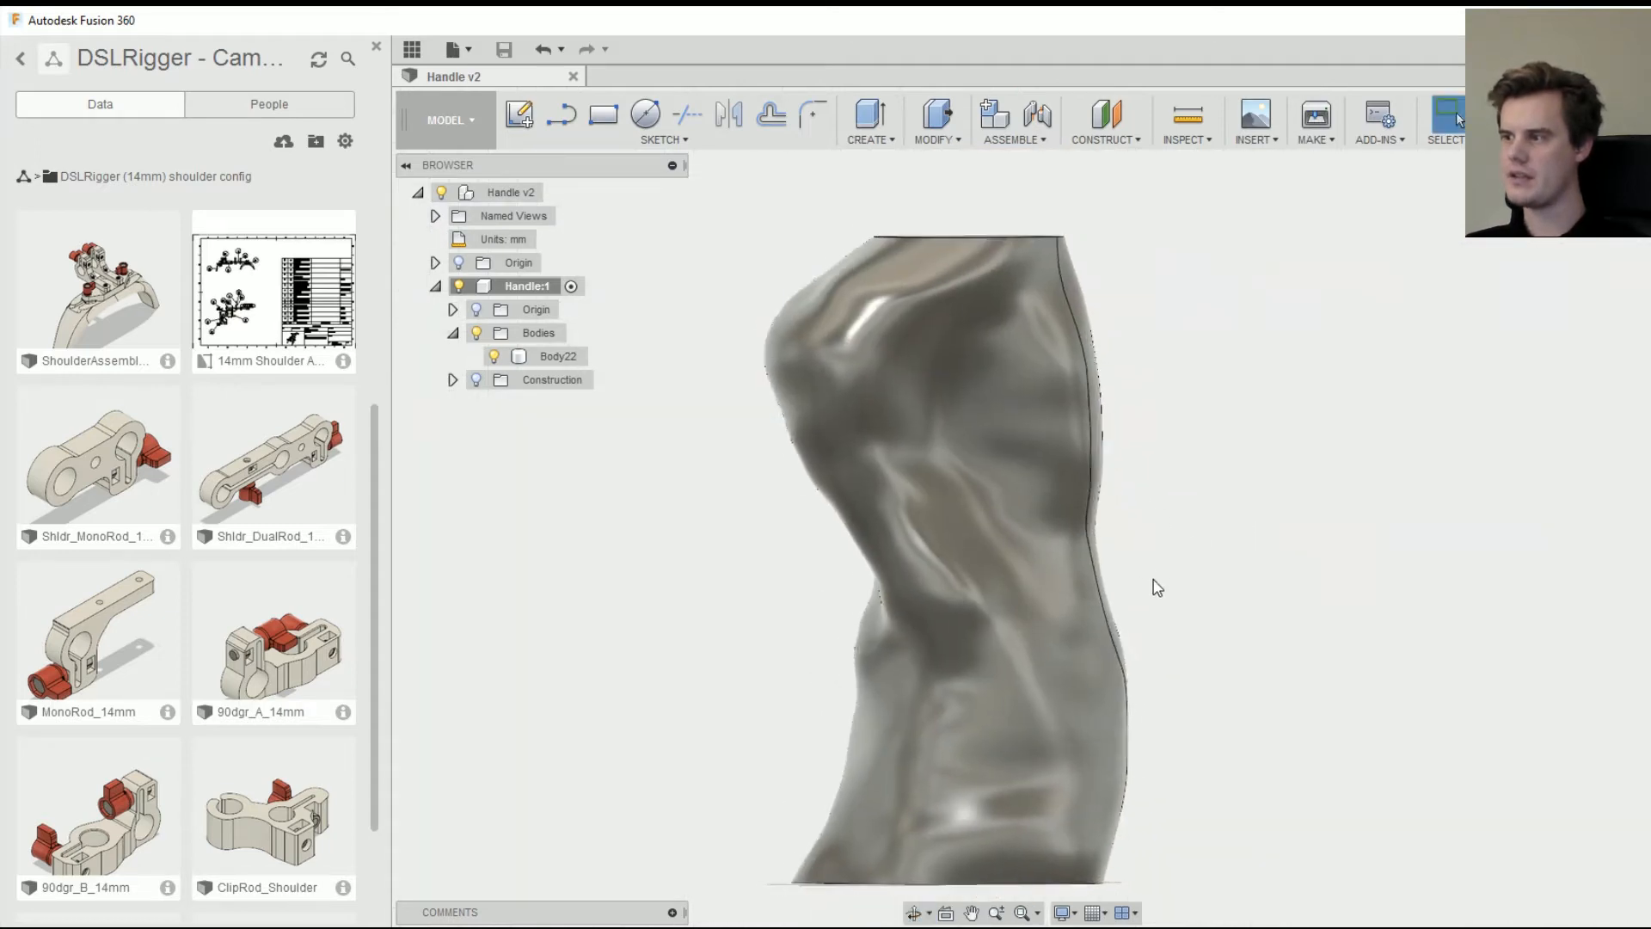
{"action": "left_click", "coordinate": [1077, 503]}
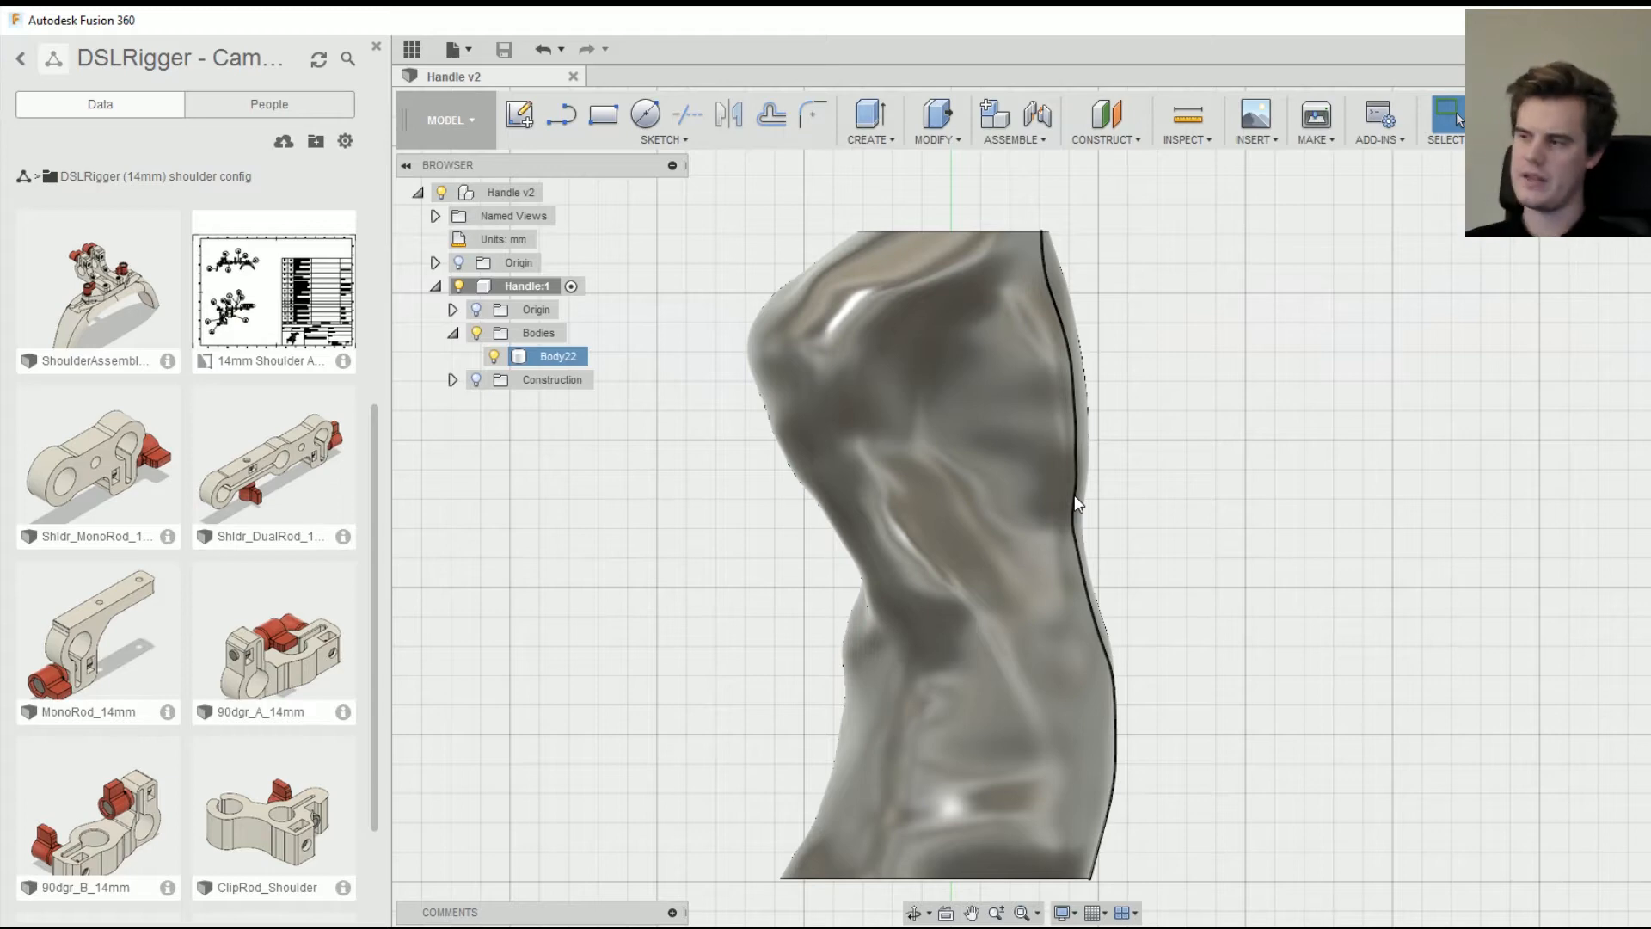
- Insert the MonoRod_14mm part into the current Handle design
{"action": "scroll", "coordinate": [1076, 497], "scroll_direction": "down", "scroll_amount": 3}
{"action": "middle_click_drag", "start_coordinate": [1021, 286], "coordinate": [1003, 432]}
{"action": "scroll", "coordinate": [1004, 431], "scroll_direction": "up", "scroll_amount": 2}
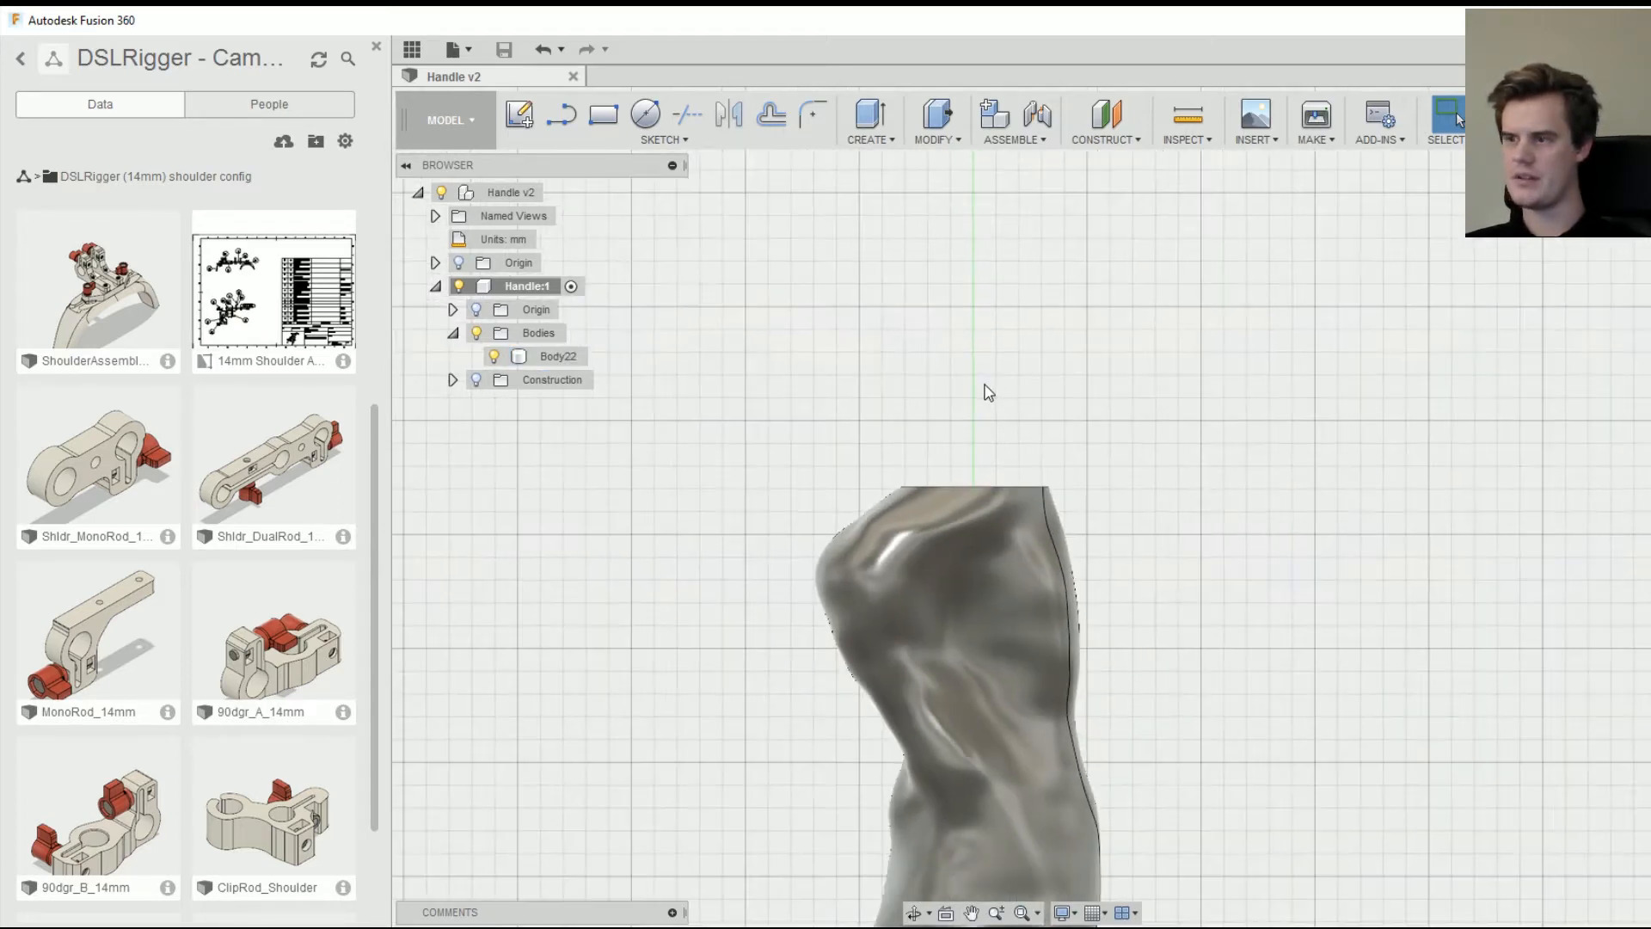
{"action": "right_click", "coordinate": [116, 592]}
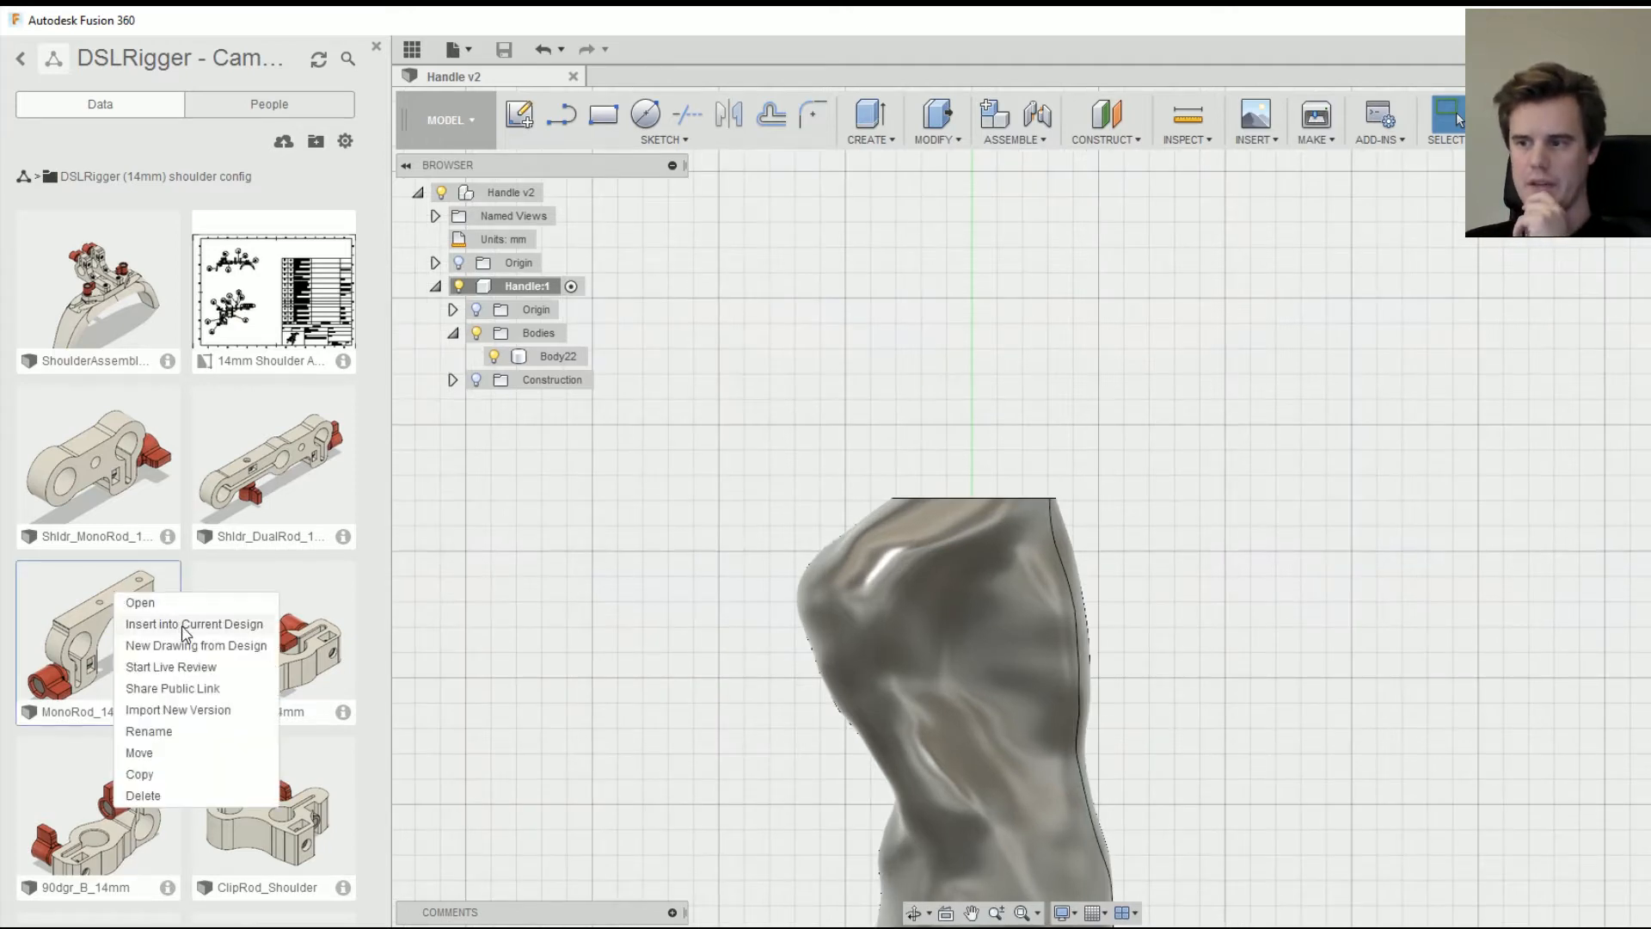
{"action": "left_click", "coordinate": [185, 628]}
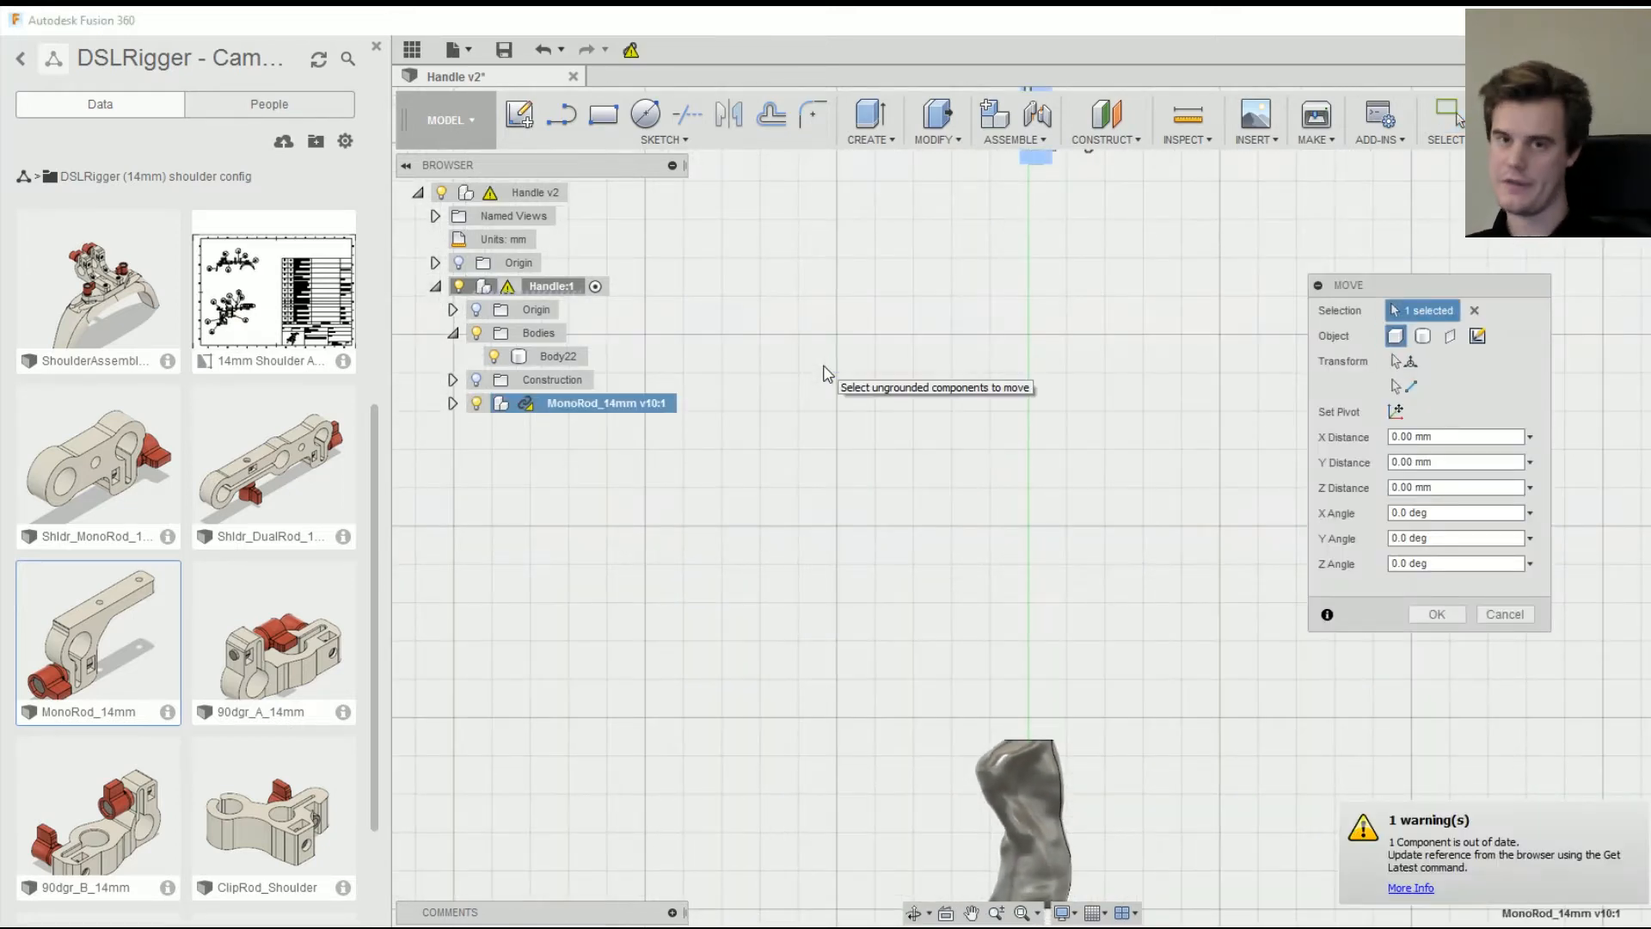
- Move the inserted MonoRod_14mm close above the handle and rotate it -90 degrees about X so its arm points down
{"action": "scroll", "coordinate": [1004, 563], "scroll_direction": "down", "scroll_amount": 5}
{"action": "scroll", "coordinate": [1048, 383], "scroll_direction": "up", "scroll_amount": 2}
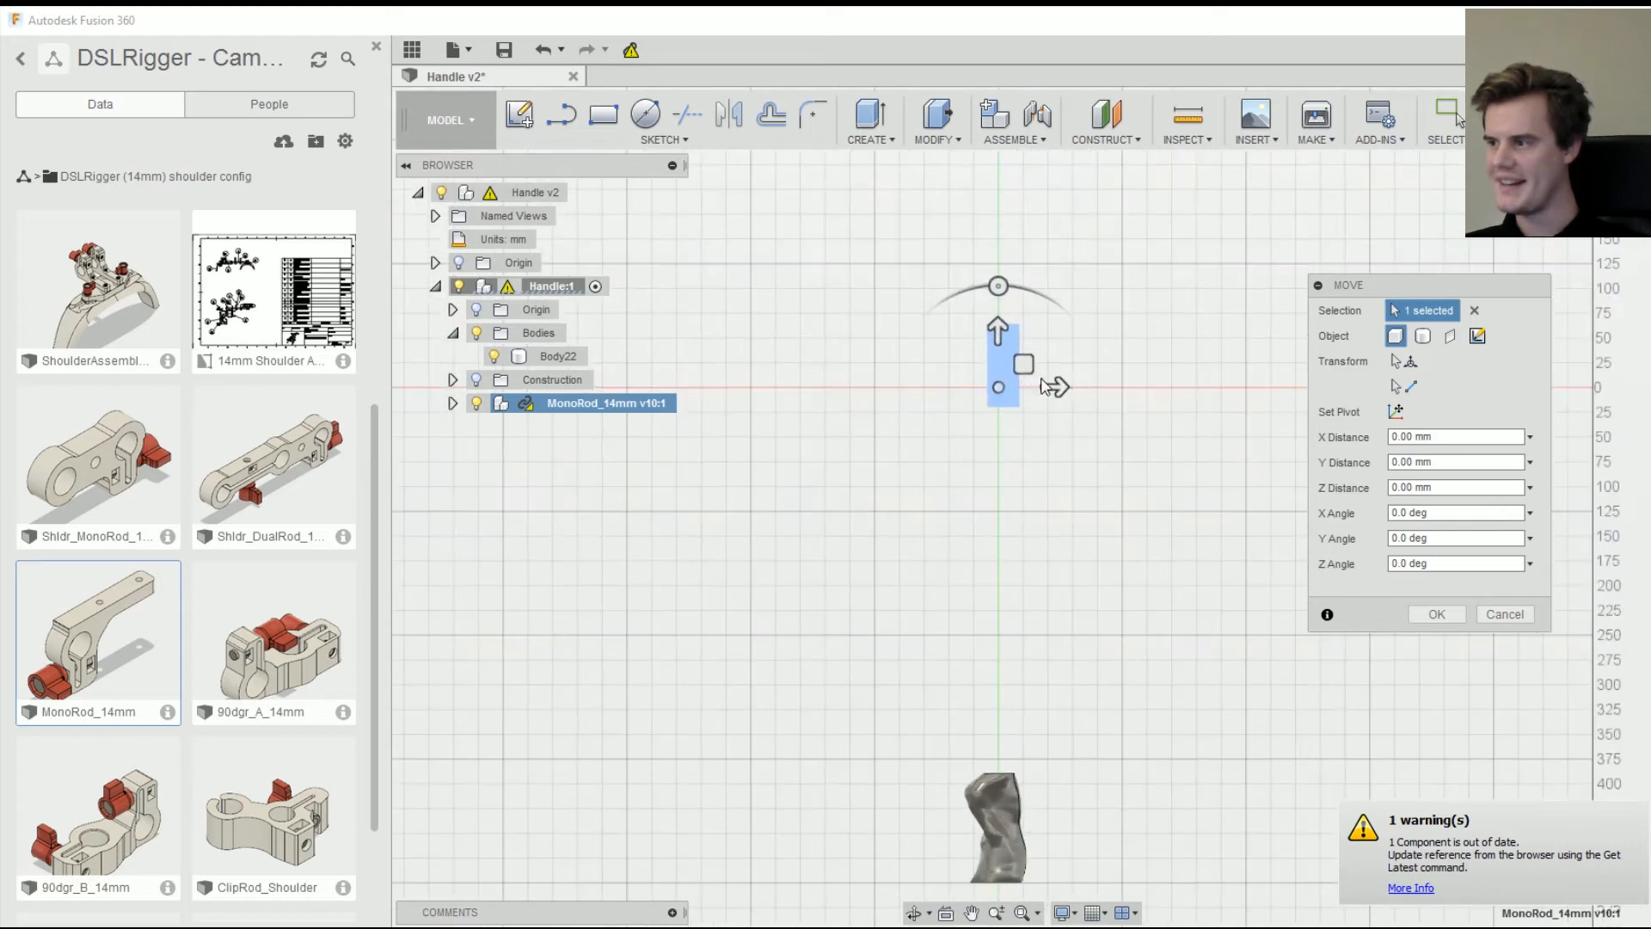
{"action": "left_click_drag", "start_coordinate": [1016, 368], "coordinate": [1060, 579]}
{"action": "scroll", "coordinate": [1023, 559], "scroll_direction": "up", "scroll_amount": 4}
{"action": "middle_click_drag", "start_coordinate": [905, 612], "coordinate": [995, 530], "text": "shift"}
{"action": "left_click_drag", "start_coordinate": [992, 516], "coordinate": [880, 537]}
{"action": "middle_click_drag", "start_coordinate": [890, 537], "coordinate": [1015, 497], "text": "shift"}
{"action": "left_click_drag", "start_coordinate": [1033, 531], "coordinate": [939, 403]}
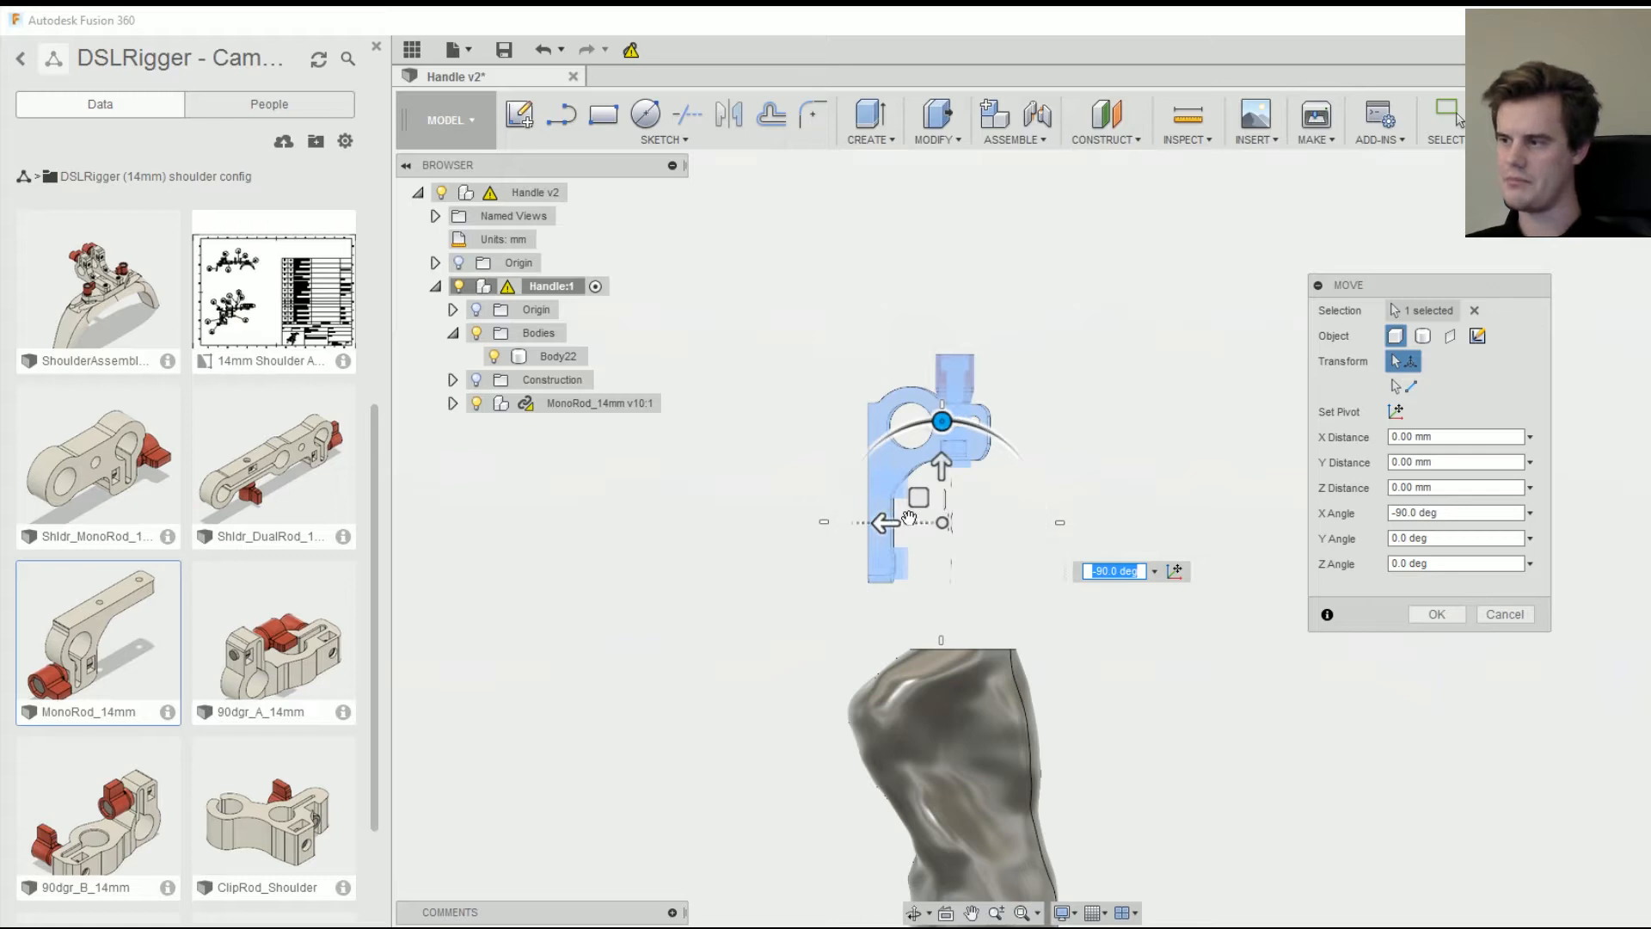
- Position the MonoRod_14mm over the handle from several angles so its arm sinks into the handle's flat top
{"action": "middle_click_drag", "start_coordinate": [976, 556], "coordinate": [875, 651], "text": "shift"}
{"action": "left_click_drag", "start_coordinate": [841, 628], "coordinate": [938, 670]}
{"action": "middle_click_drag", "start_coordinate": [937, 670], "coordinate": [964, 507], "text": "shift"}
{"action": "left_click_drag", "start_coordinate": [951, 500], "coordinate": [949, 667]}
{"action": "middle_click_drag", "start_coordinate": [947, 667], "coordinate": [809, 557], "text": "shift"}
{"action": "left_click_drag", "start_coordinate": [809, 557], "coordinate": [924, 559]}
{"action": "middle_click_drag", "start_coordinate": [858, 490], "coordinate": [894, 501], "text": "shift"}
{"action": "left_click_drag", "start_coordinate": [890, 534], "coordinate": [861, 529]}
- Fine-tune the MonoRod_14mm so its clamp sits just above the handle's top face, and accept the move
{"action": "scroll", "coordinate": [931, 475], "scroll_direction": "down", "scroll_amount": 1}
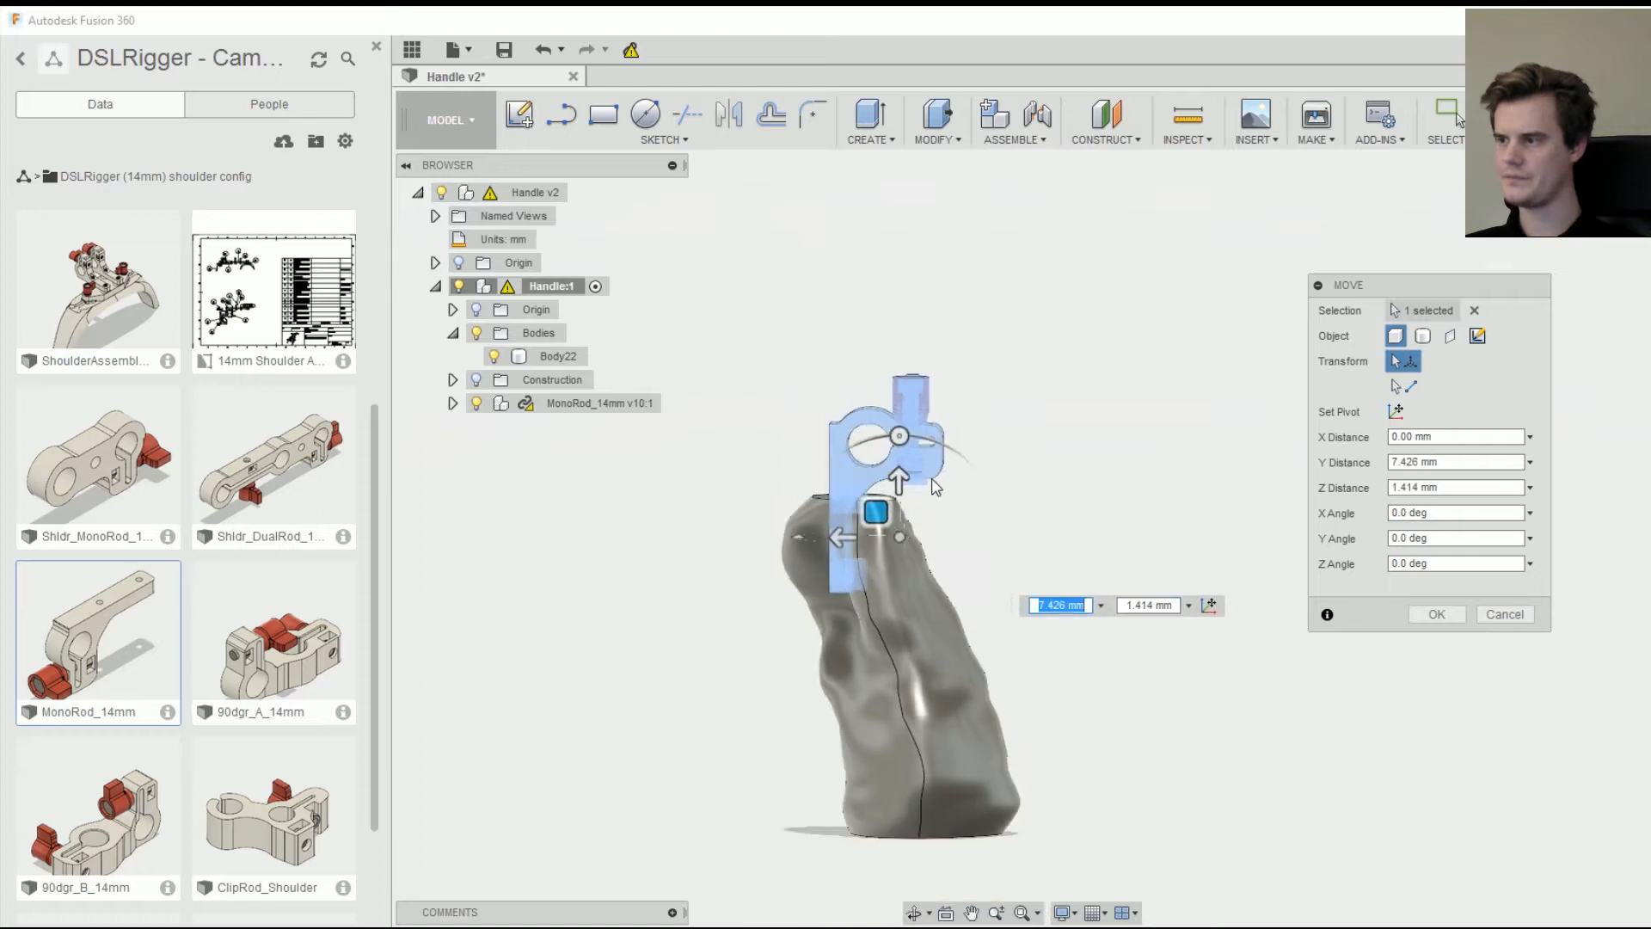
{"action": "scroll", "coordinate": [931, 472], "scroll_direction": "up", "scroll_amount": 4}
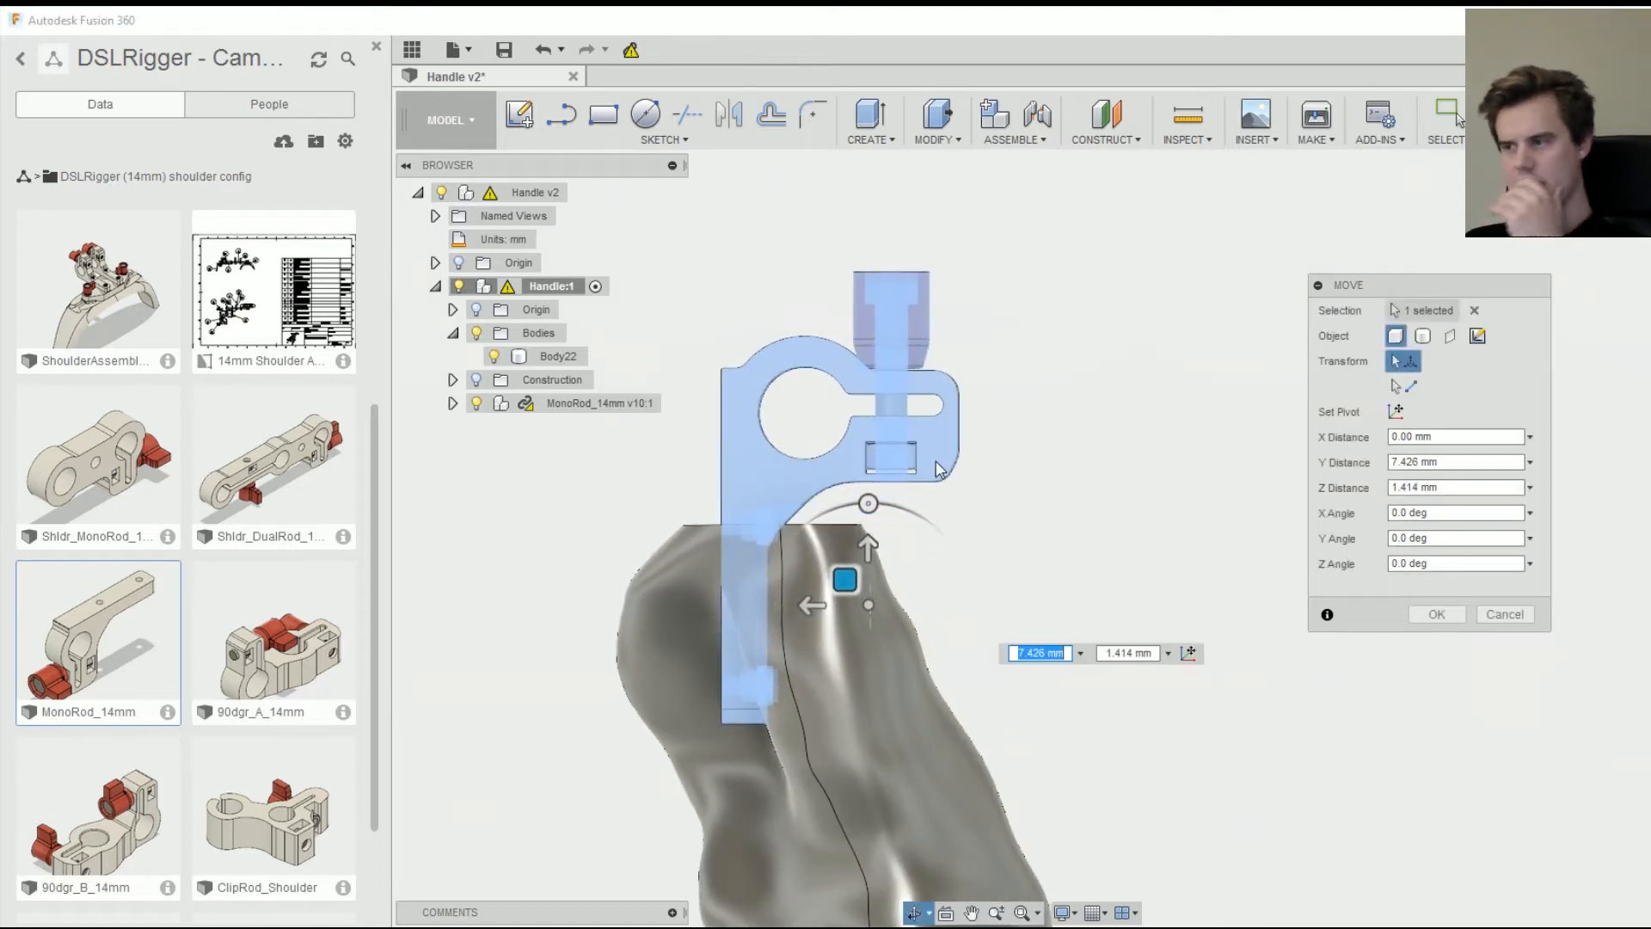
{"action": "left_click_drag", "start_coordinate": [845, 579], "coordinate": [851, 597]}
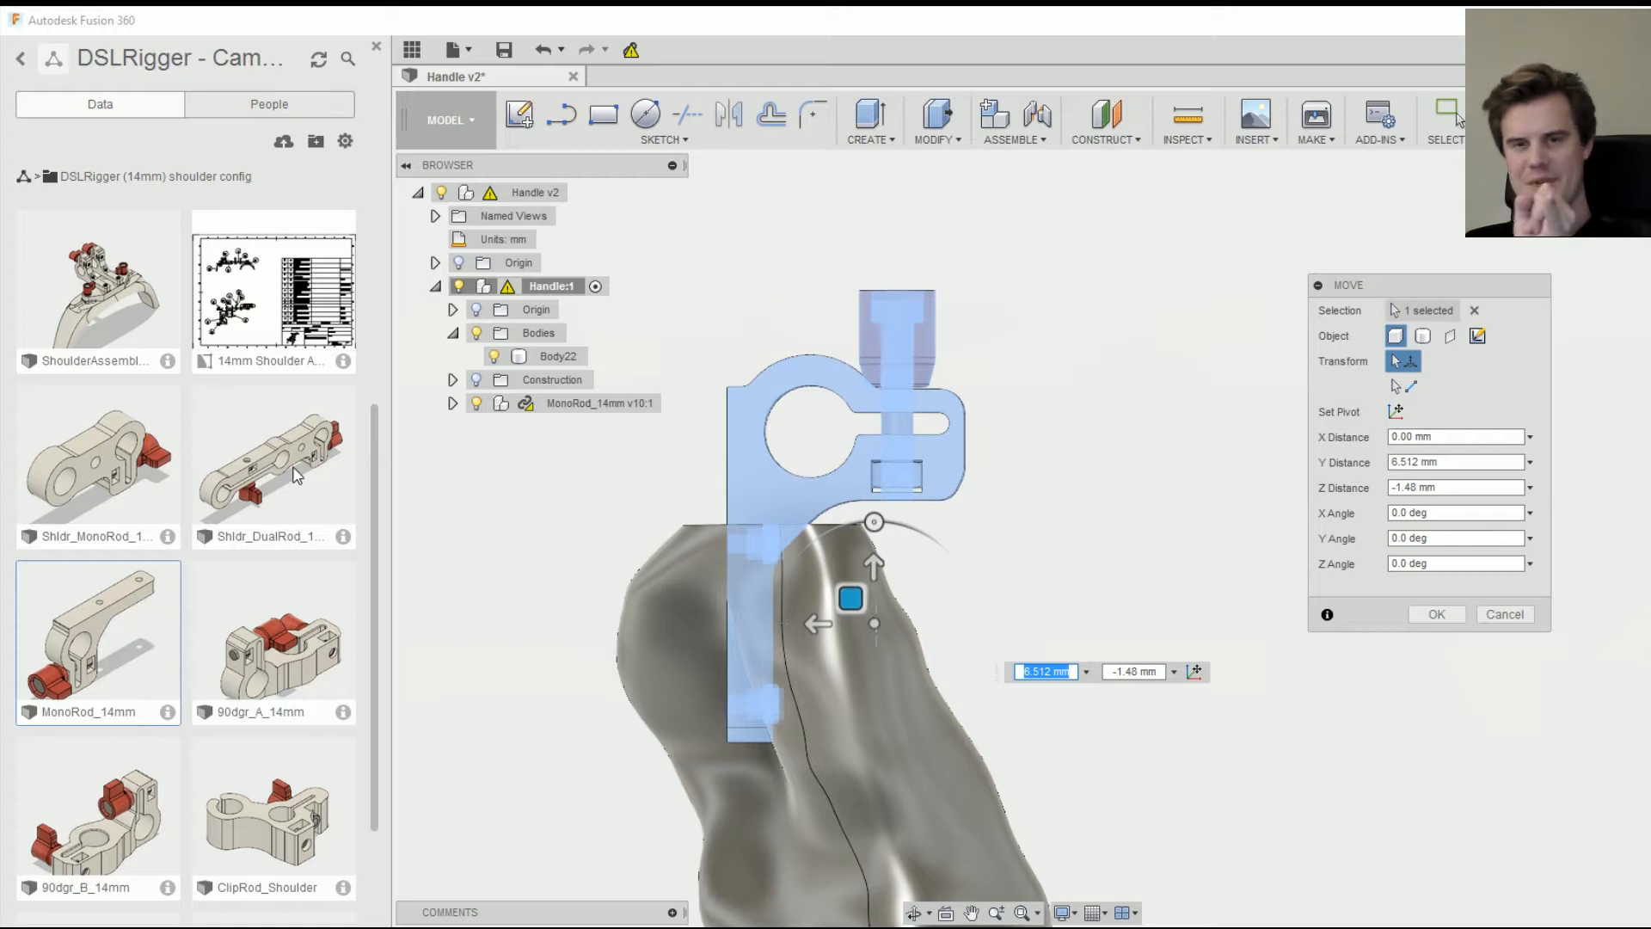
{"action": "mouse_move", "coordinate": [851, 597]}
{"action": "left_mouse_down"}
{"action": "mouse_move", "coordinate": [844, 635]}
{"action": "mouse_move", "coordinate": [874, 590]}
{"action": "mouse_move", "coordinate": [903, 601]}
{"action": "mouse_move", "coordinate": [900, 579]}
{"action": "mouse_move", "coordinate": [881, 616]}
{"action": "mouse_move", "coordinate": [879, 600]}
{"action": "left_mouse_up"}
{"action": "left_click", "coordinate": [1422, 609]}
- Break the link of the MonoRod_14mm component and inspect how its arm fits inside the handle
{"action": "right_click", "coordinate": [571, 404]}
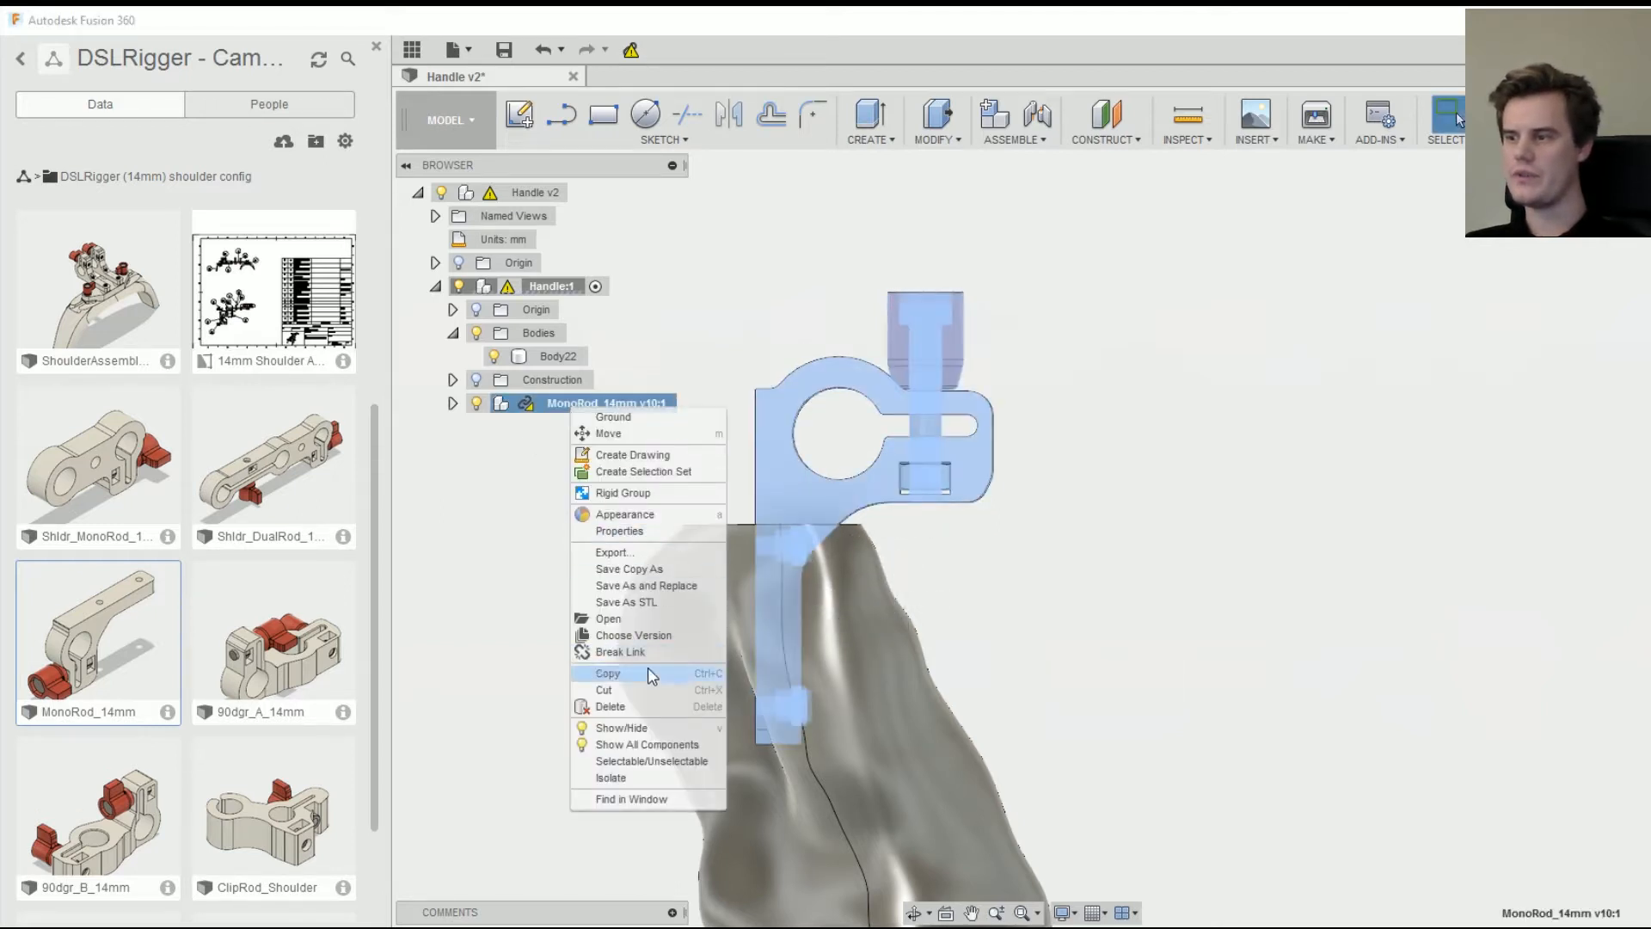
{"action": "left_click", "coordinate": [621, 652]}
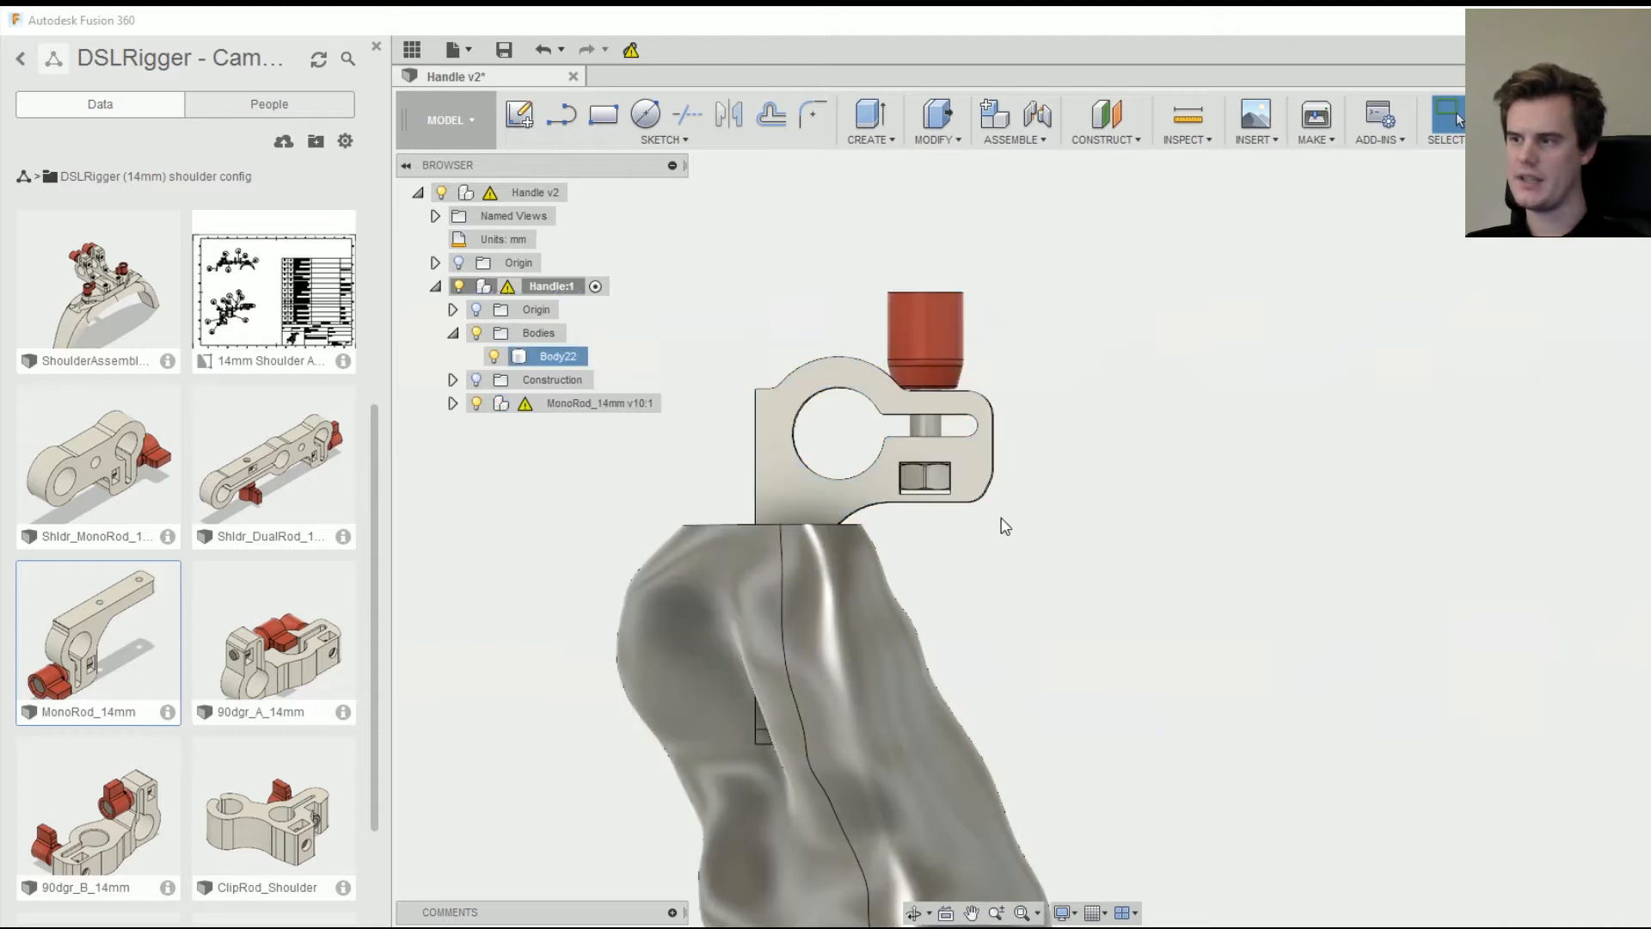
{"action": "middle_click_drag", "start_coordinate": [824, 503], "coordinate": [801, 344]}
{"action": "scroll", "coordinate": [756, 427], "scroll_direction": "up", "scroll_amount": 3}
{"action": "left_click", "coordinate": [817, 417]}
{"action": "middle_click_drag", "start_coordinate": [817, 417], "coordinate": [845, 688], "text": "shift"}
{"action": "middle_click_drag", "start_coordinate": [1316, 617], "coordinate": [1047, 557]}
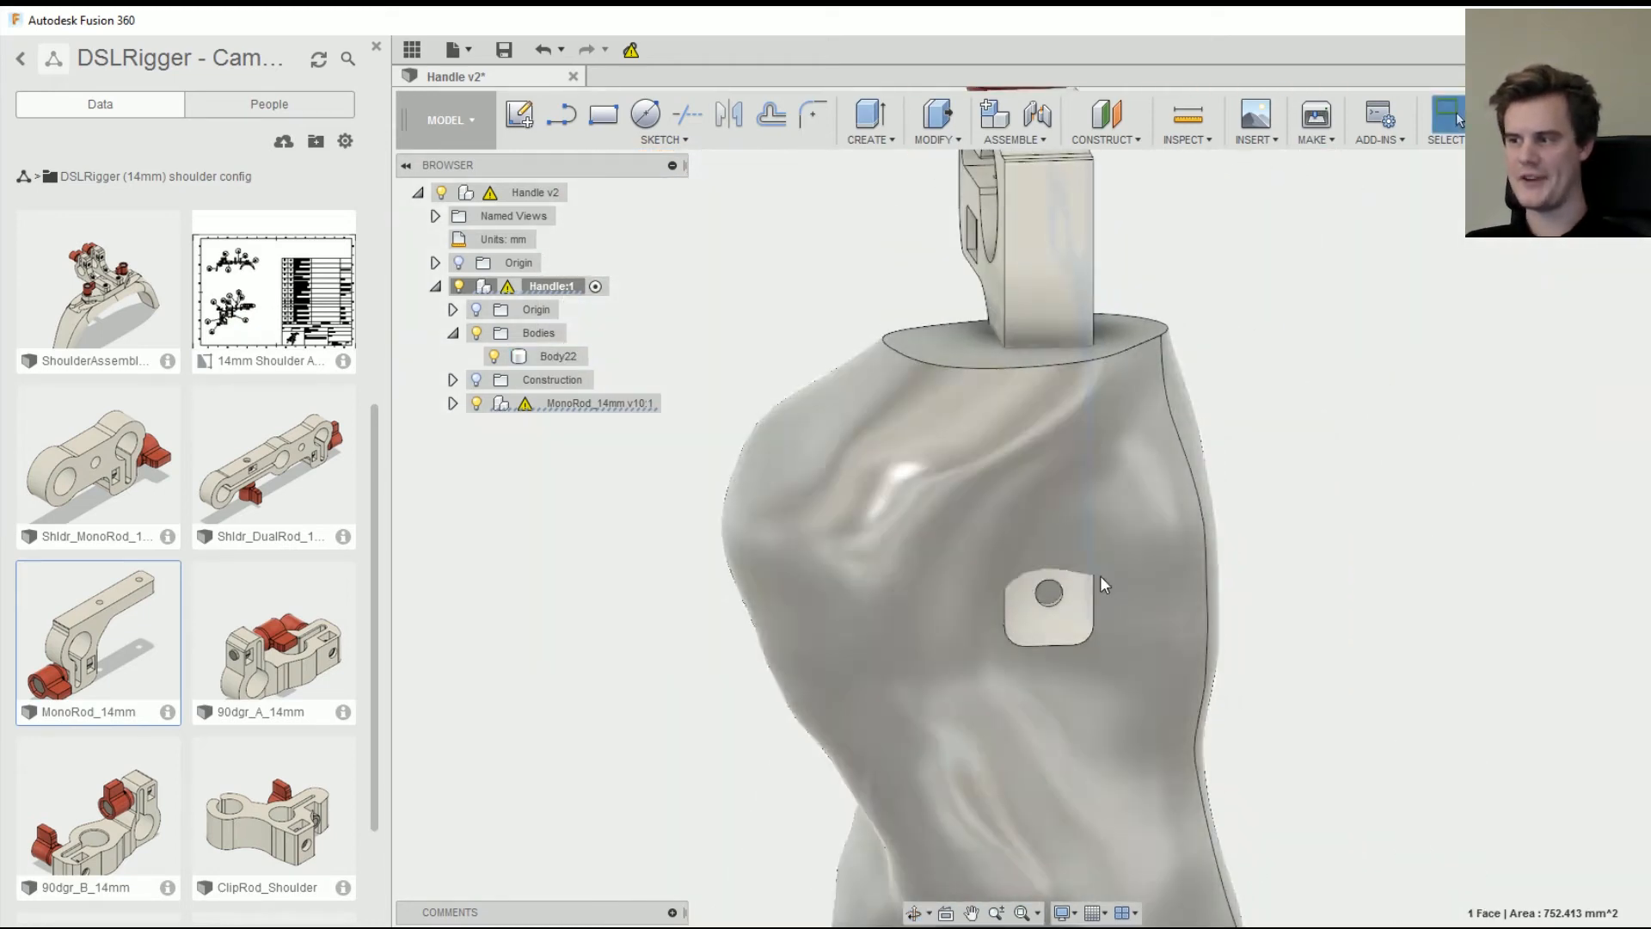
{"action": "middle_click_drag", "start_coordinate": [869, 675], "coordinate": [1154, 527], "text": "shift"}
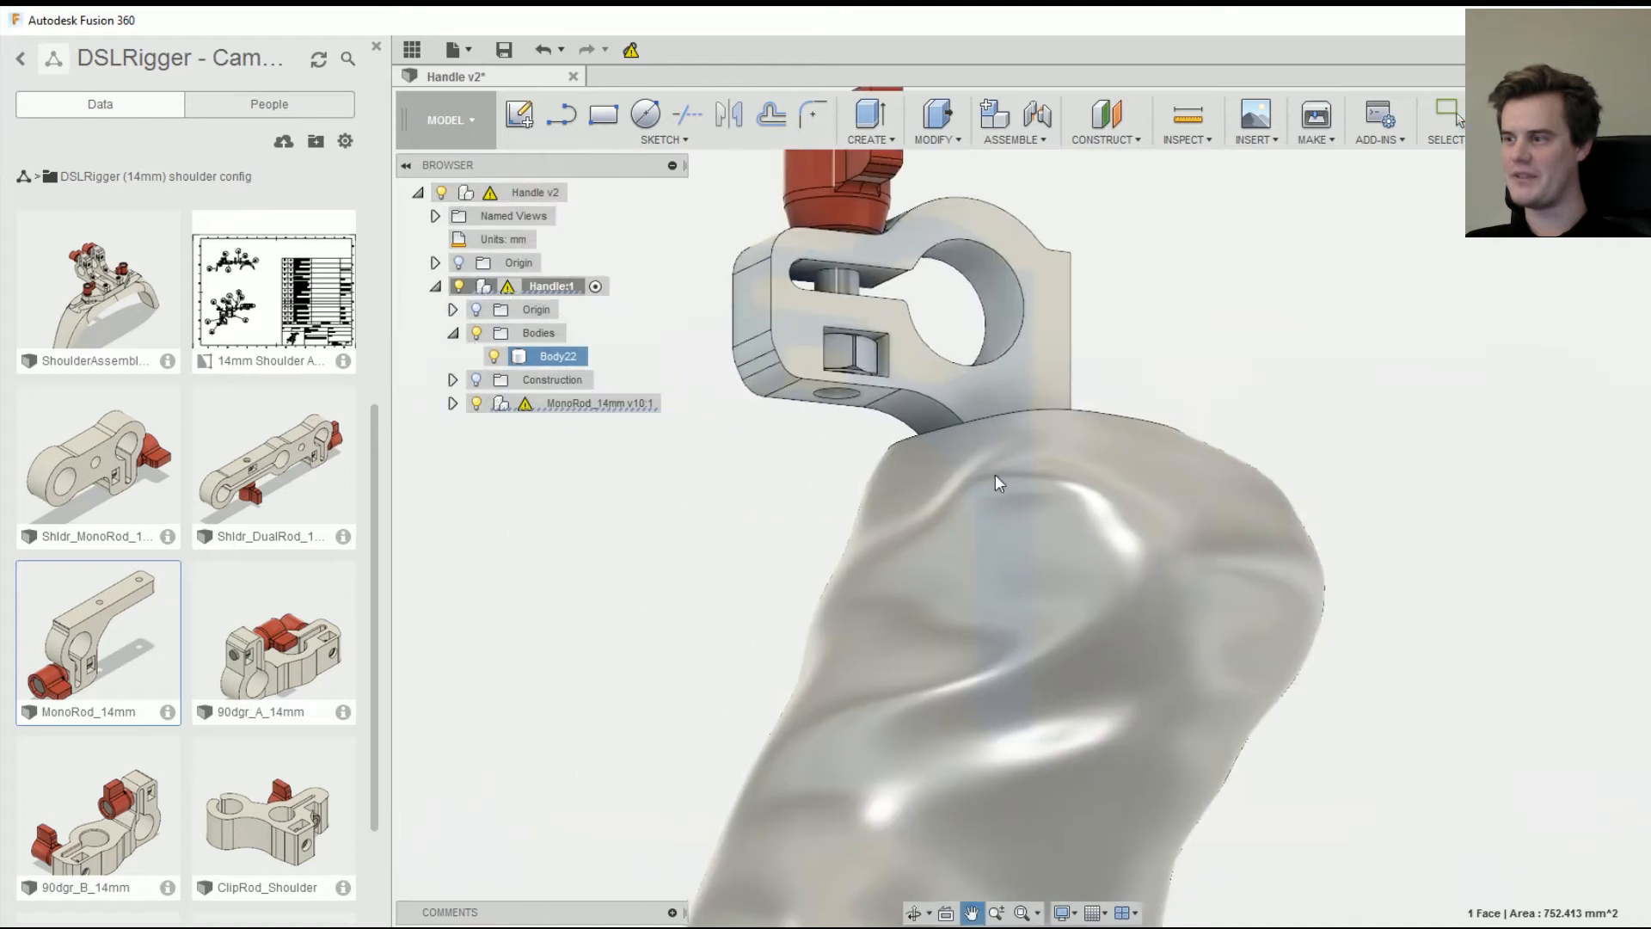
- Apply the Leather - Weathered appearance from the Fusion 360 Appearance Library to the handle body
{"action": "left_click", "coordinate": [1186, 445]}
{"action": "right_click", "coordinate": [968, 559]}
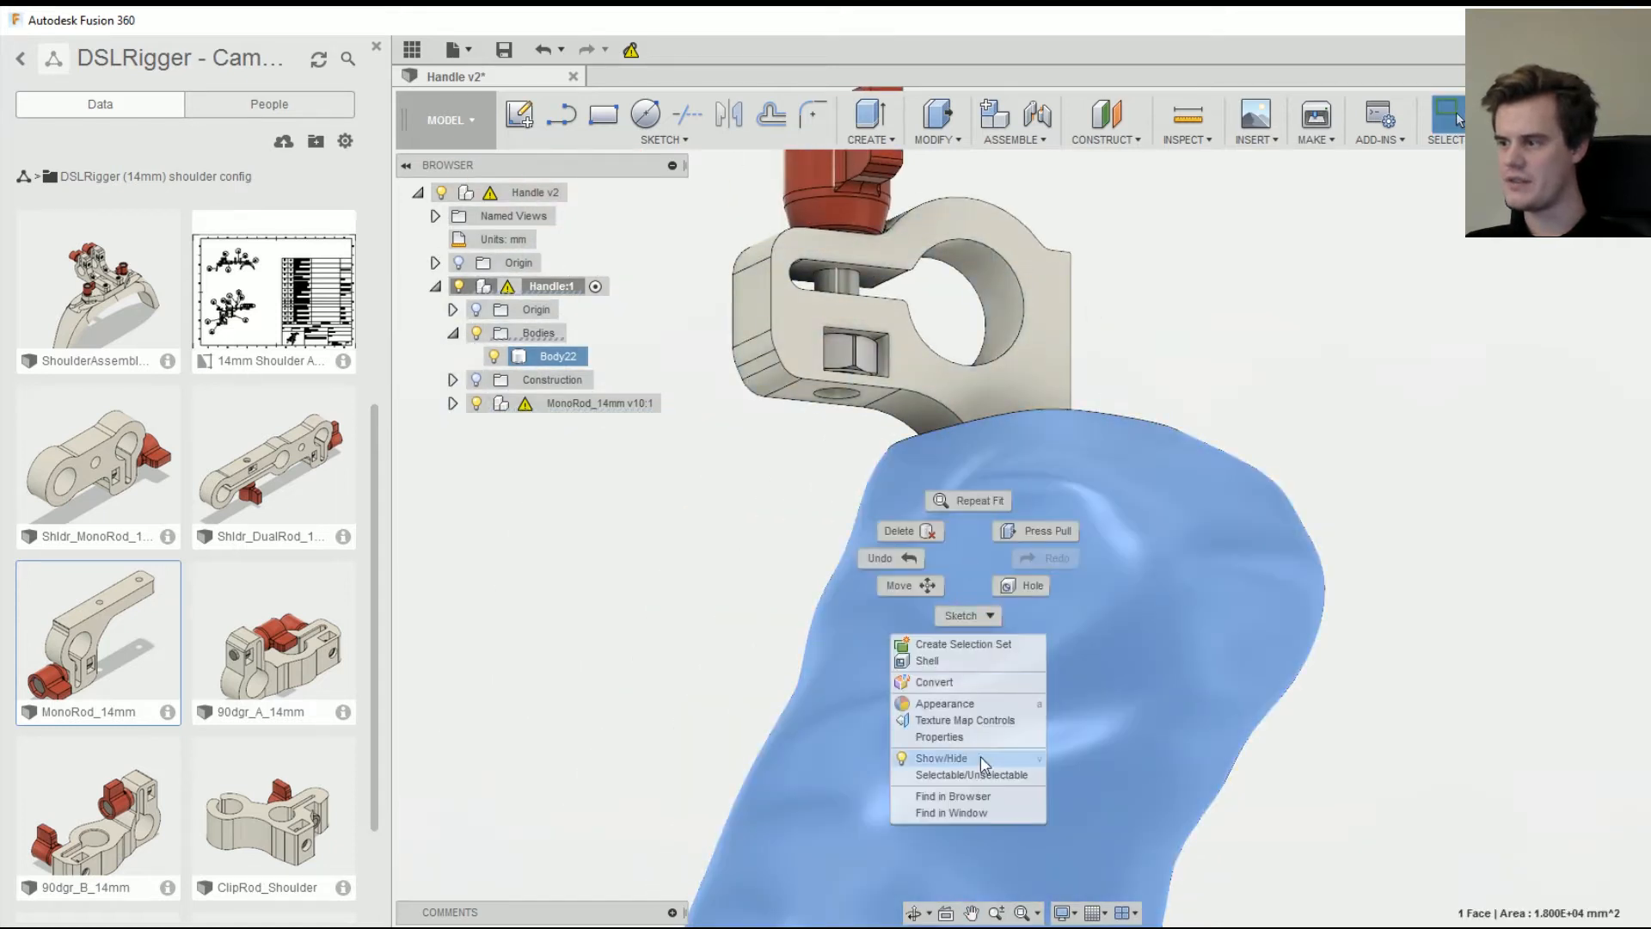
{"action": "left_click", "coordinate": [970, 707]}
{"action": "left_click", "coordinate": [1454, 498]}
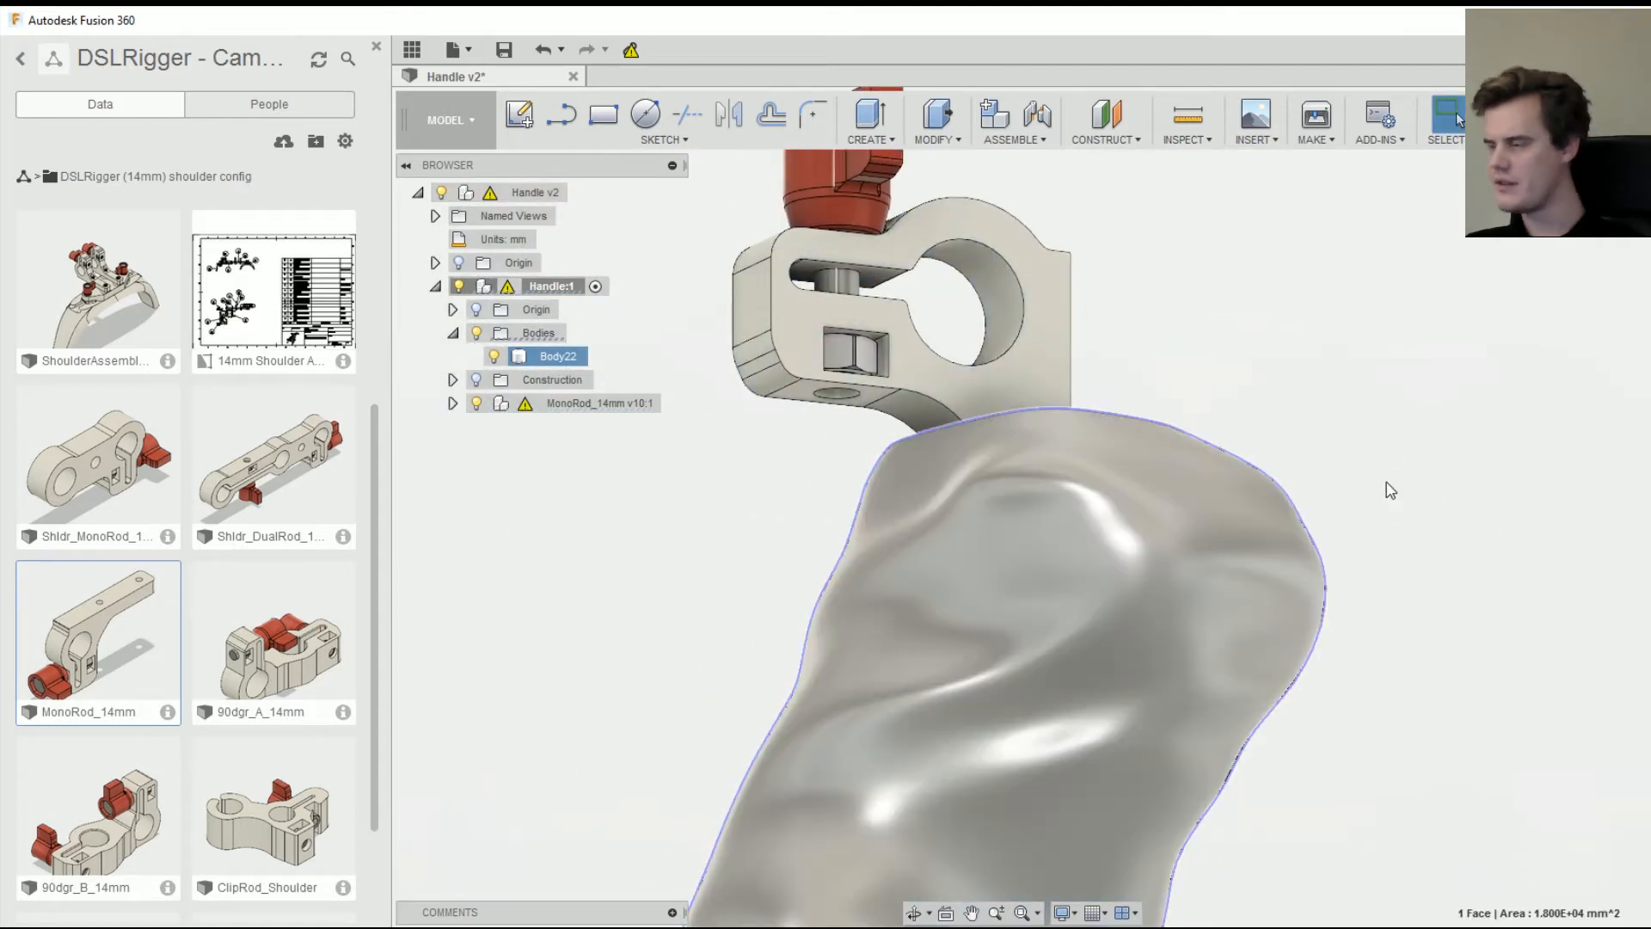
{"action": "key", "text": "a"}
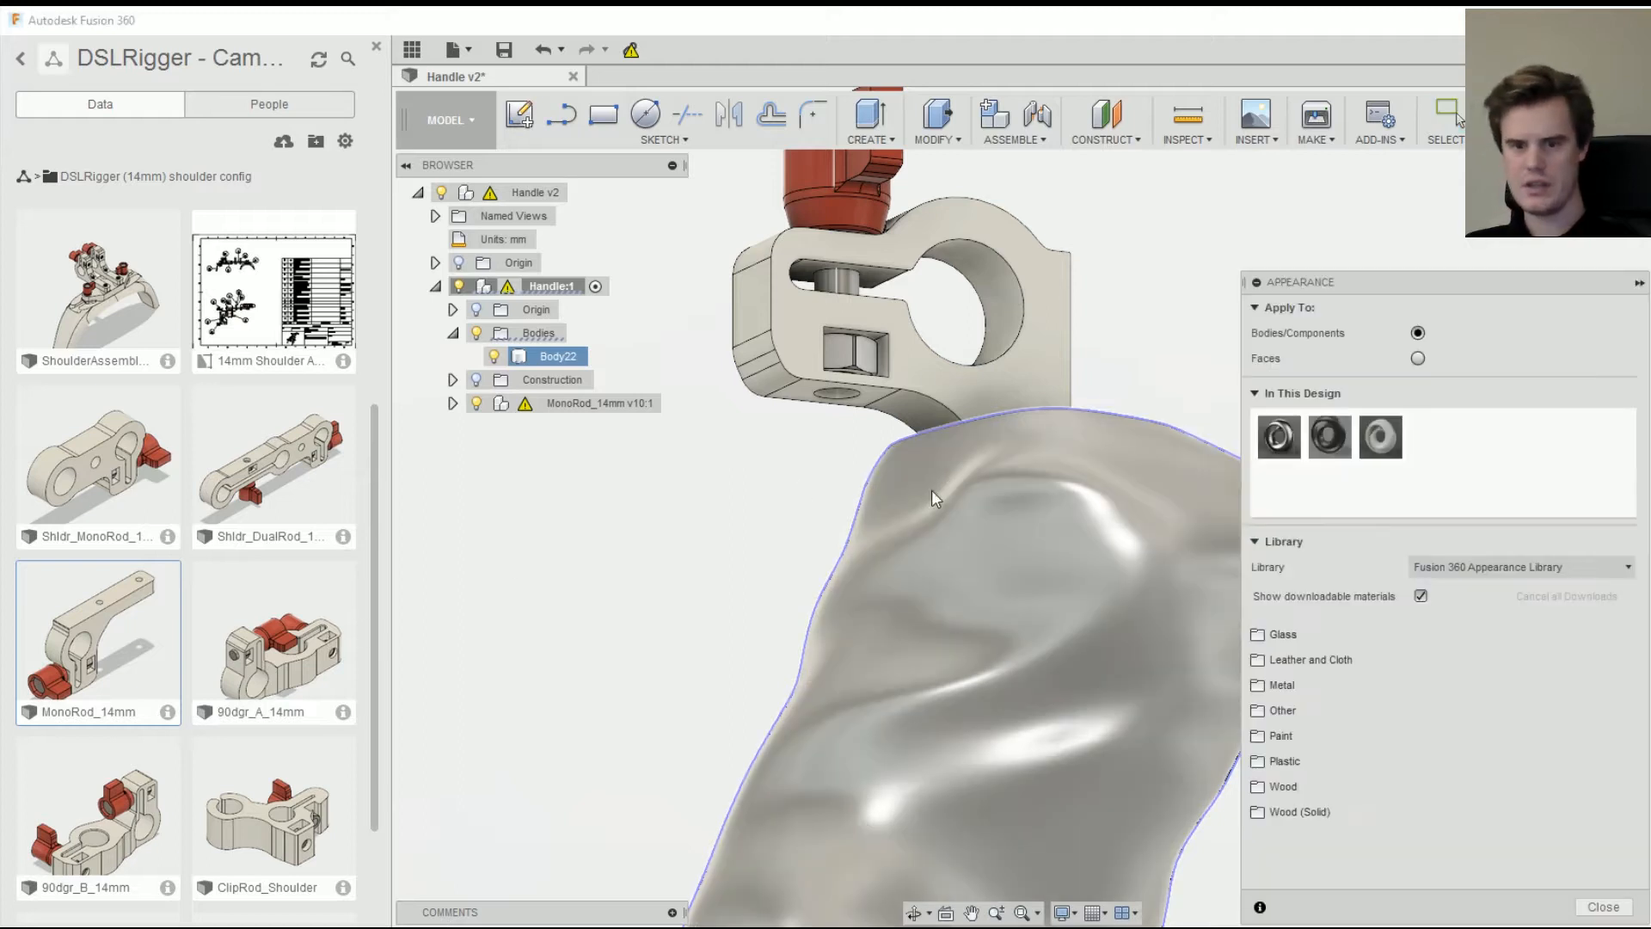
{"action": "left_click", "coordinate": [1319, 660]}
{"action": "left_click", "coordinate": [1367, 711]}
{"action": "left_click_drag", "start_coordinate": [1161, 703], "coordinate": [1162, 704]}
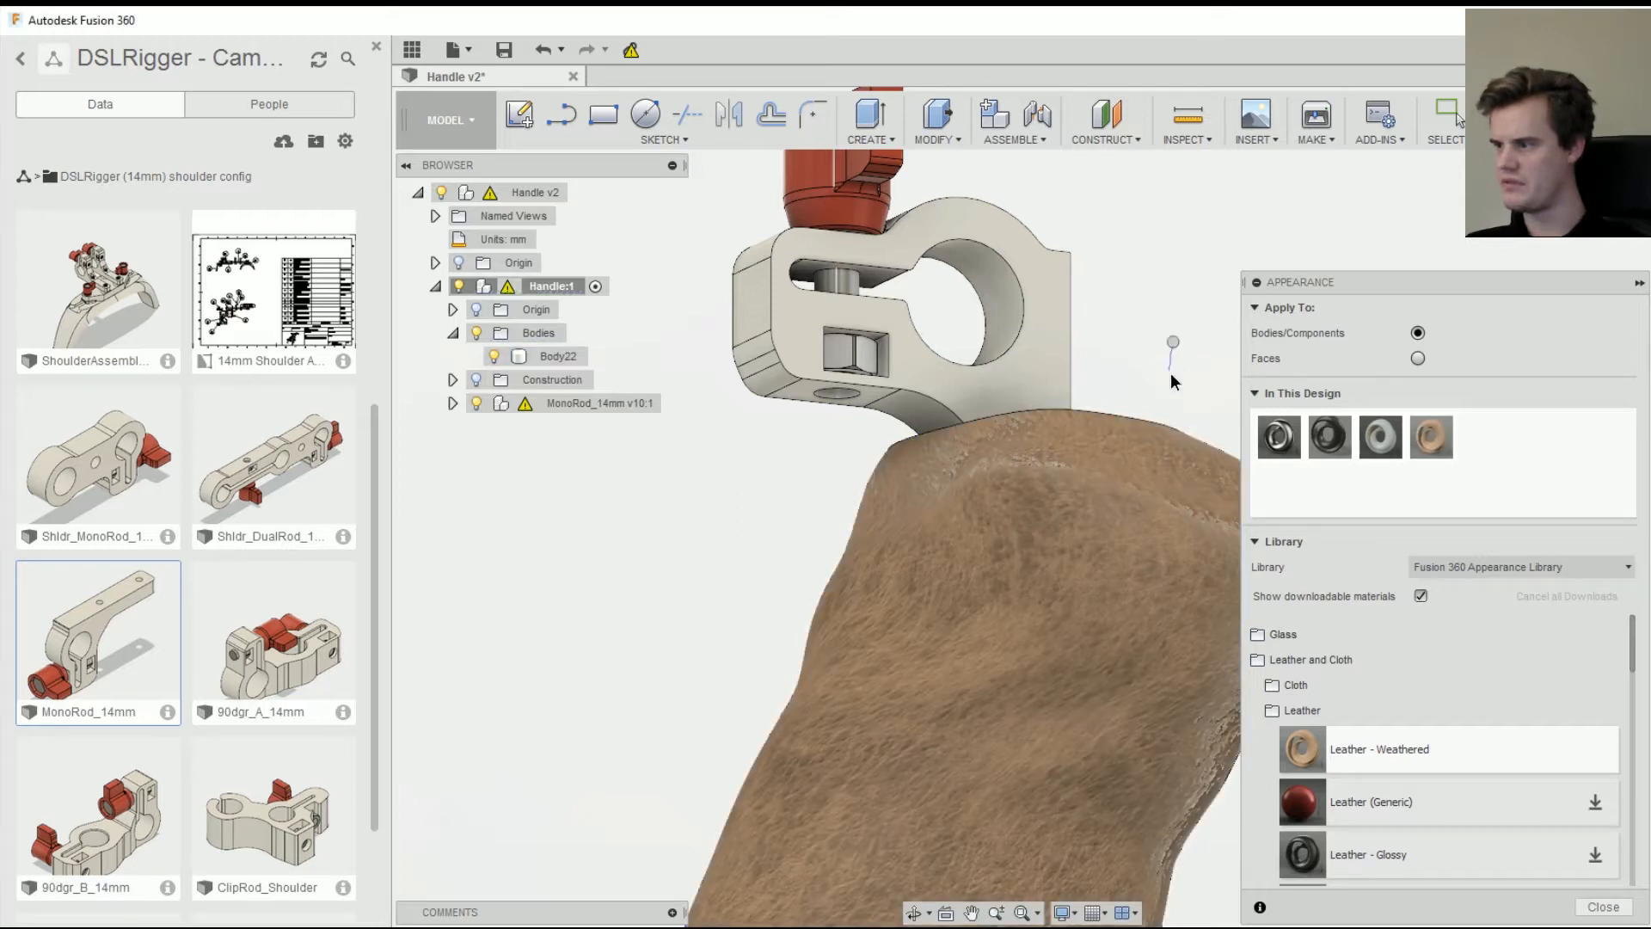
{"action": "right_click", "coordinate": [1170, 374]}
{"action": "left_click", "coordinate": [1601, 906]}
- Activate the MonoRod_14mm component and check how its arm and nuts sit inside the handle
{"action": "left_click", "coordinate": [1290, 469]}
{"action": "middle_click_drag", "start_coordinate": [1289, 470], "coordinate": [1198, 563], "text": "shift"}
{"action": "left_click", "coordinate": [1410, 462]}
{"action": "middle_click_drag", "start_coordinate": [1350, 495], "coordinate": [1256, 469], "text": "shift"}
{"action": "left_click", "coordinate": [1297, 458]}
{"action": "left_click", "coordinate": [585, 404]}
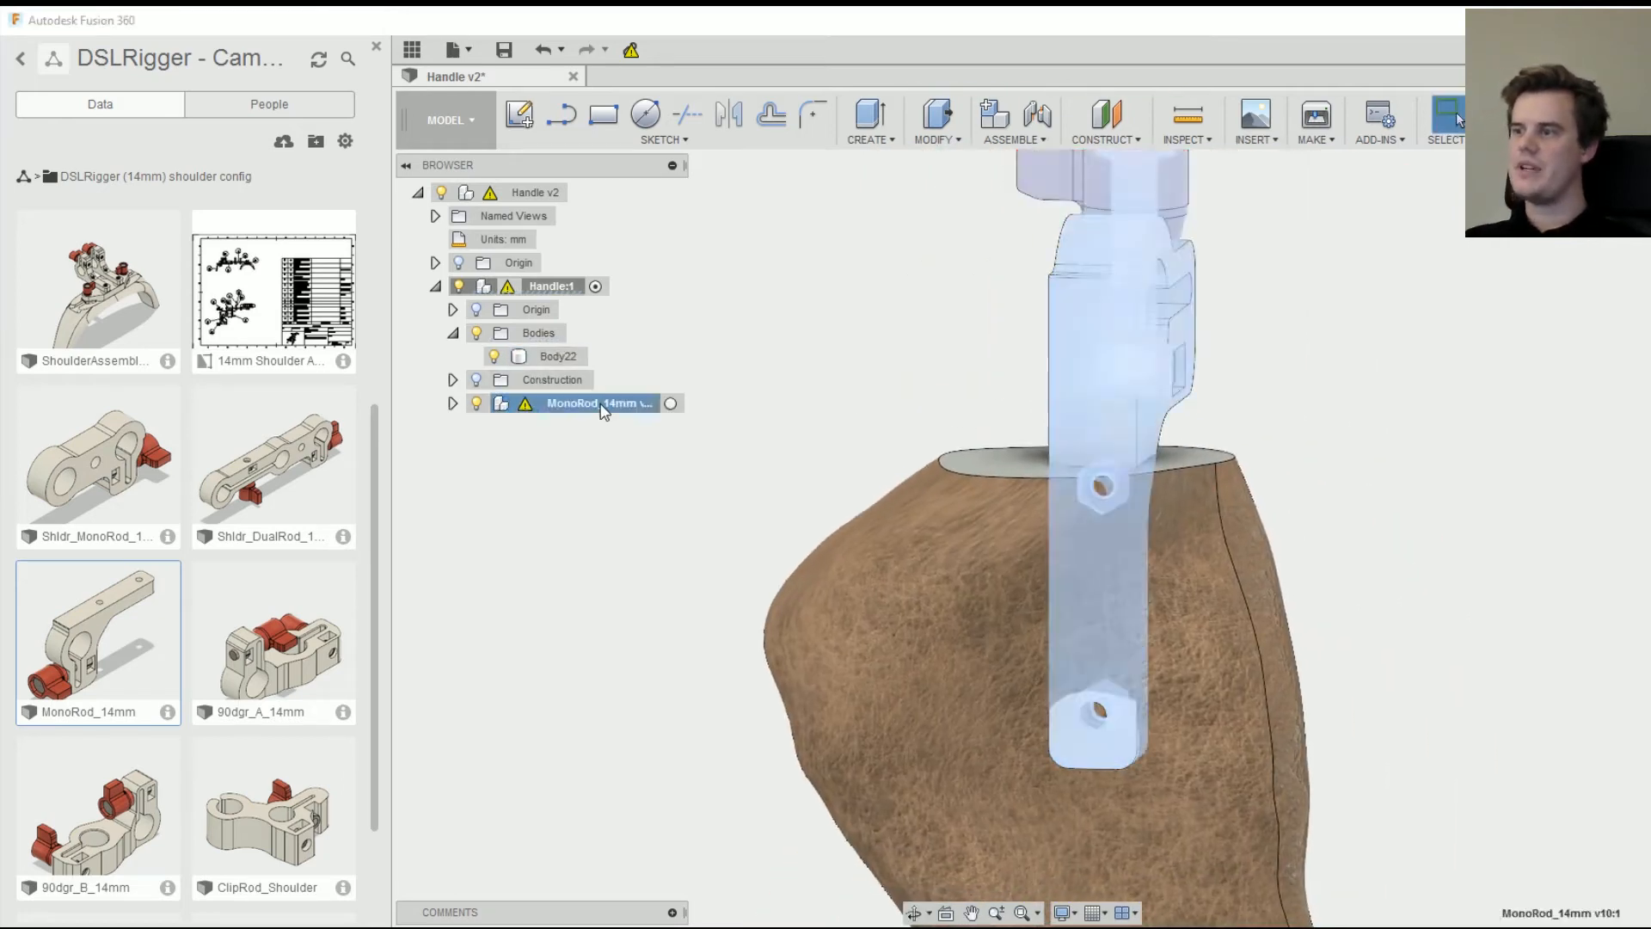
{"action": "left_click", "coordinate": [671, 403]}
{"action": "left_click", "coordinate": [1279, 400]}
{"action": "middle_click_drag", "start_coordinate": [1279, 400], "coordinate": [1110, 339], "text": "shift"}
{"action": "scroll", "coordinate": [1082, 404], "scroll_direction": "up", "scroll_amount": 3}
{"action": "middle_click_drag", "start_coordinate": [1076, 411], "coordinate": [1351, 443], "text": "shift"}
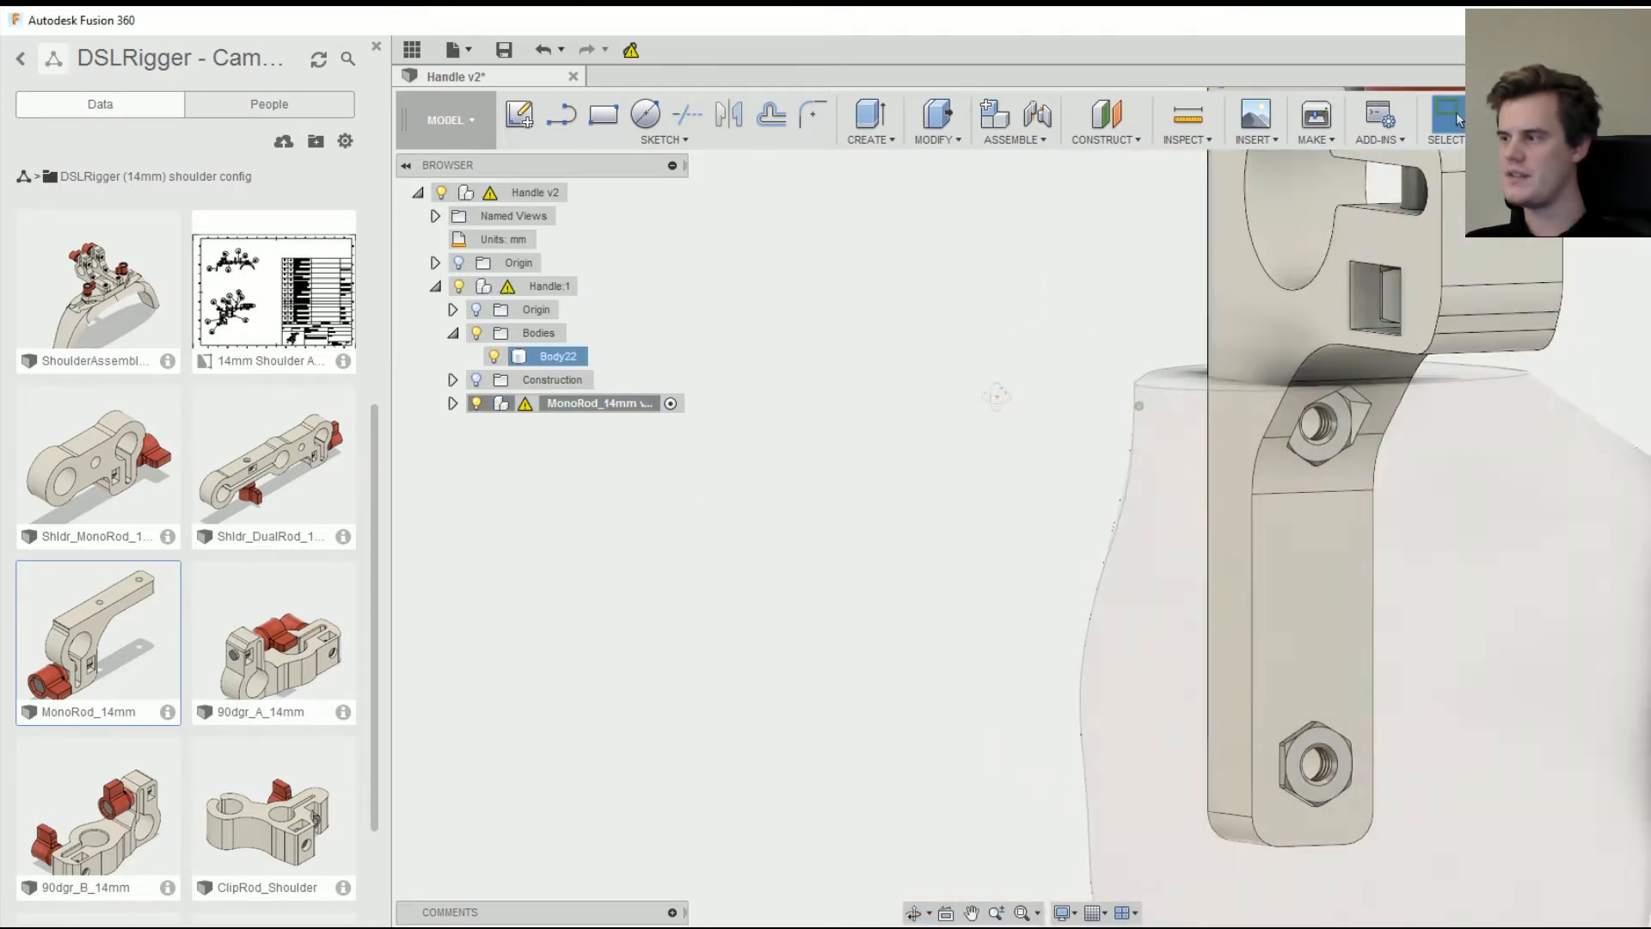
{"action": "middle_click_drag", "start_coordinate": [1104, 473], "coordinate": [949, 392]}
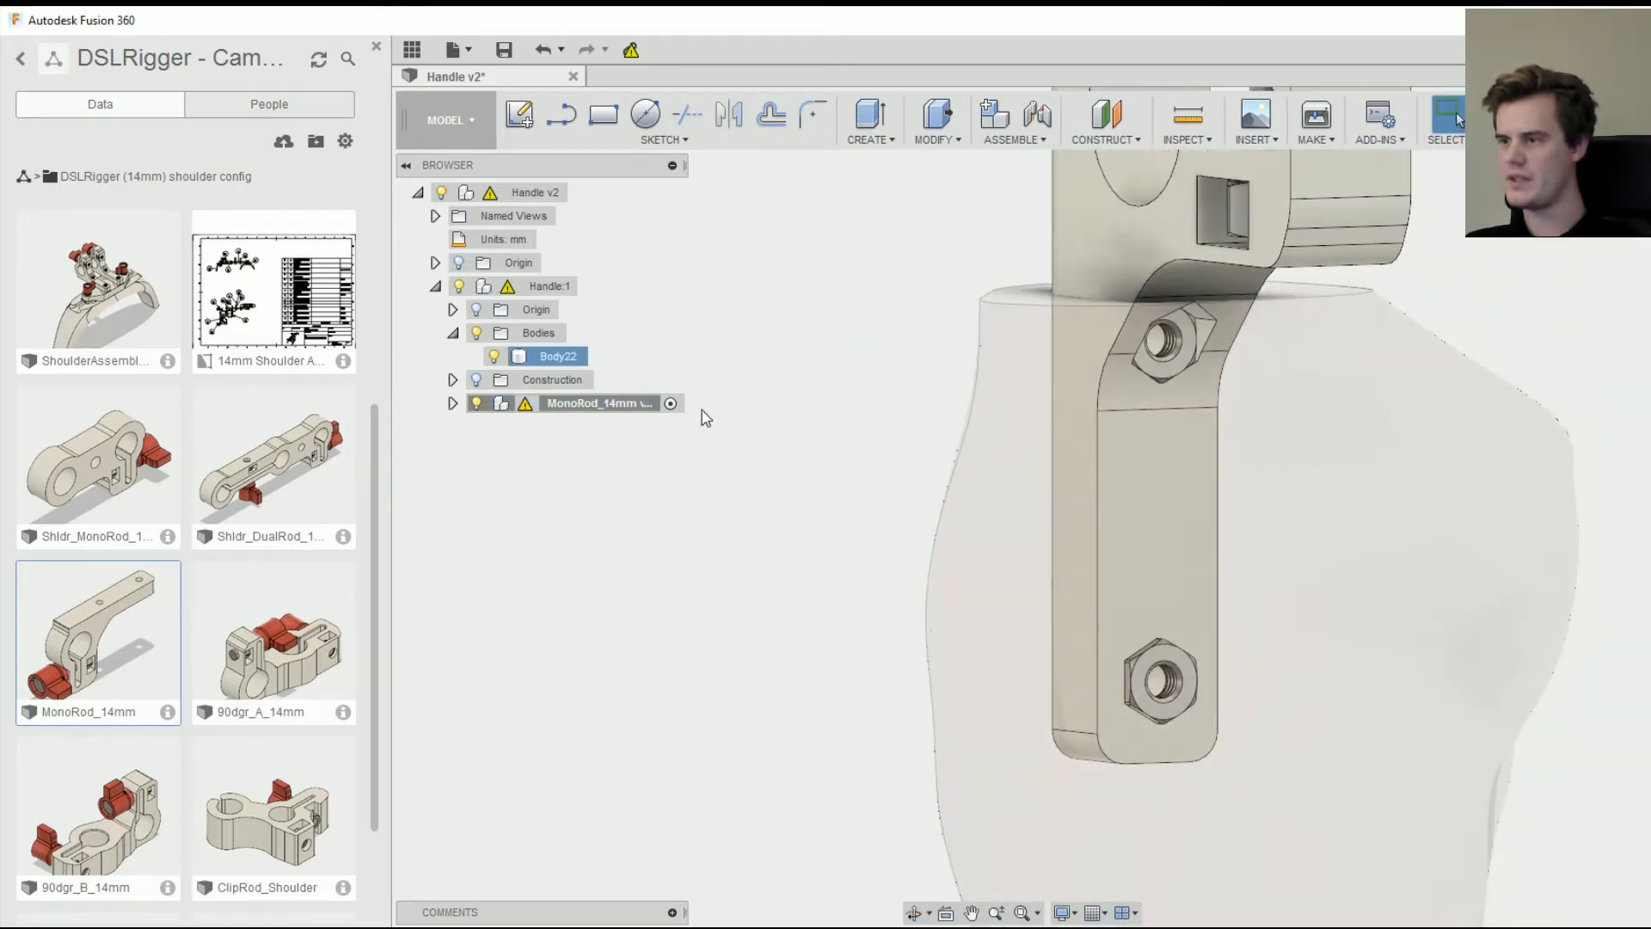
- Hide the M5 nut and both M3 nuts inside the MonoRod_14mm component
{"action": "left_click", "coordinate": [453, 403]}
{"action": "left_click", "coordinate": [494, 520]}
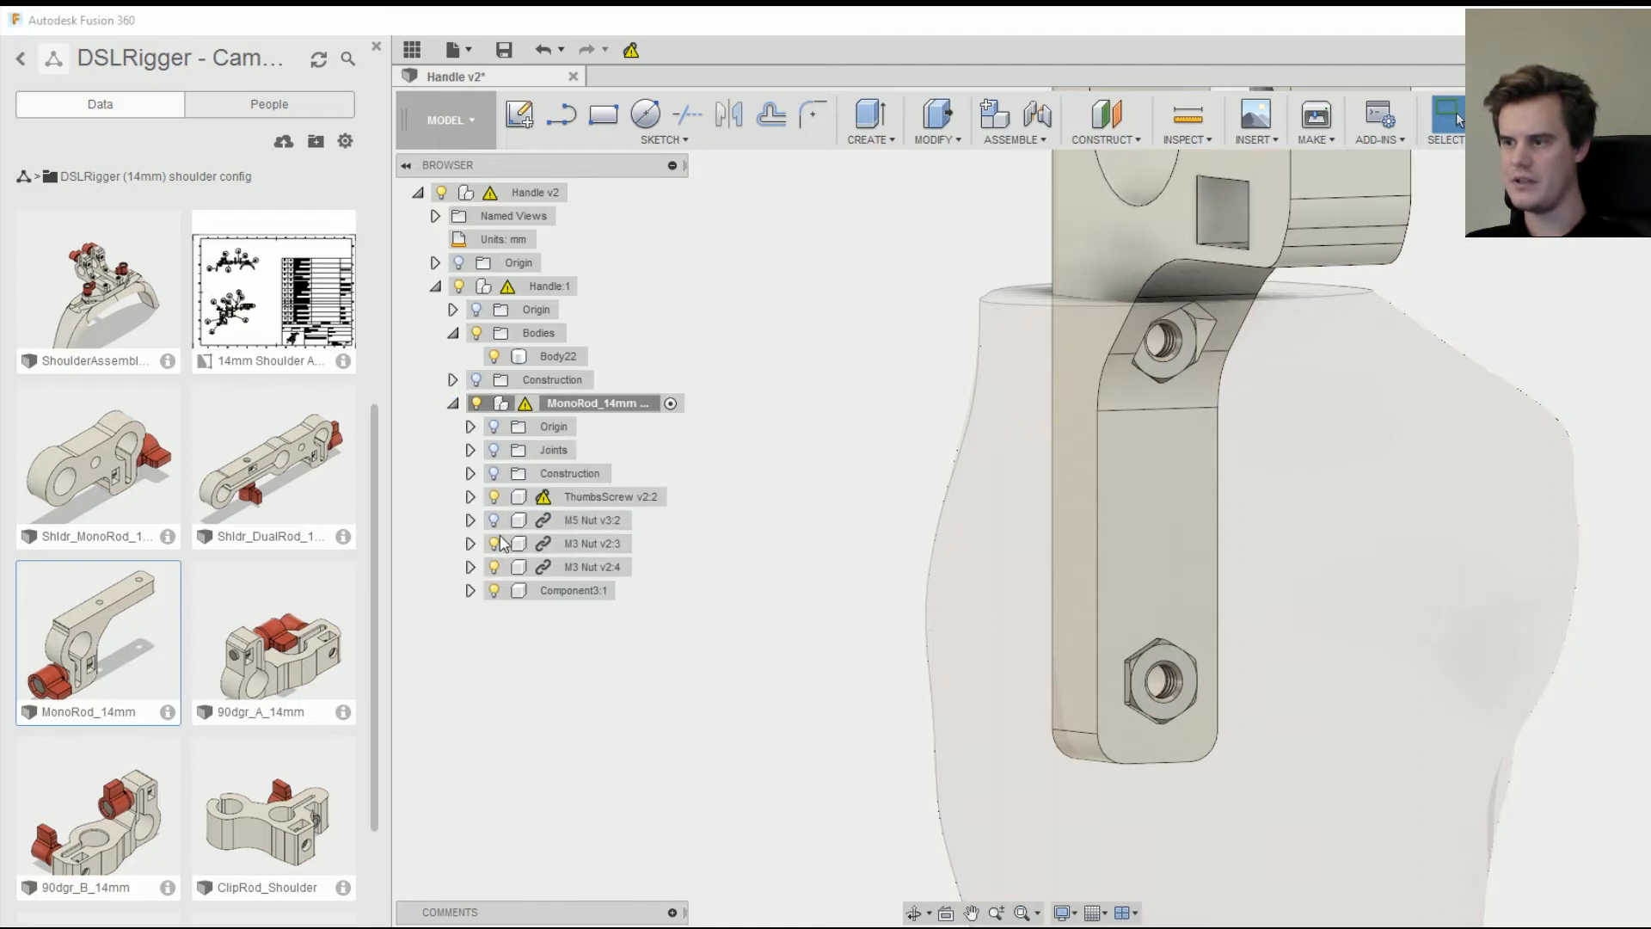
{"action": "left_click", "coordinate": [493, 543]}
{"action": "left_click", "coordinate": [494, 567]}
{"action": "scroll", "coordinate": [1155, 503], "scroll_direction": "down", "scroll_amount": 3}
{"action": "scroll", "coordinate": [1160, 469], "scroll_direction": "up", "scroll_amount": 6}
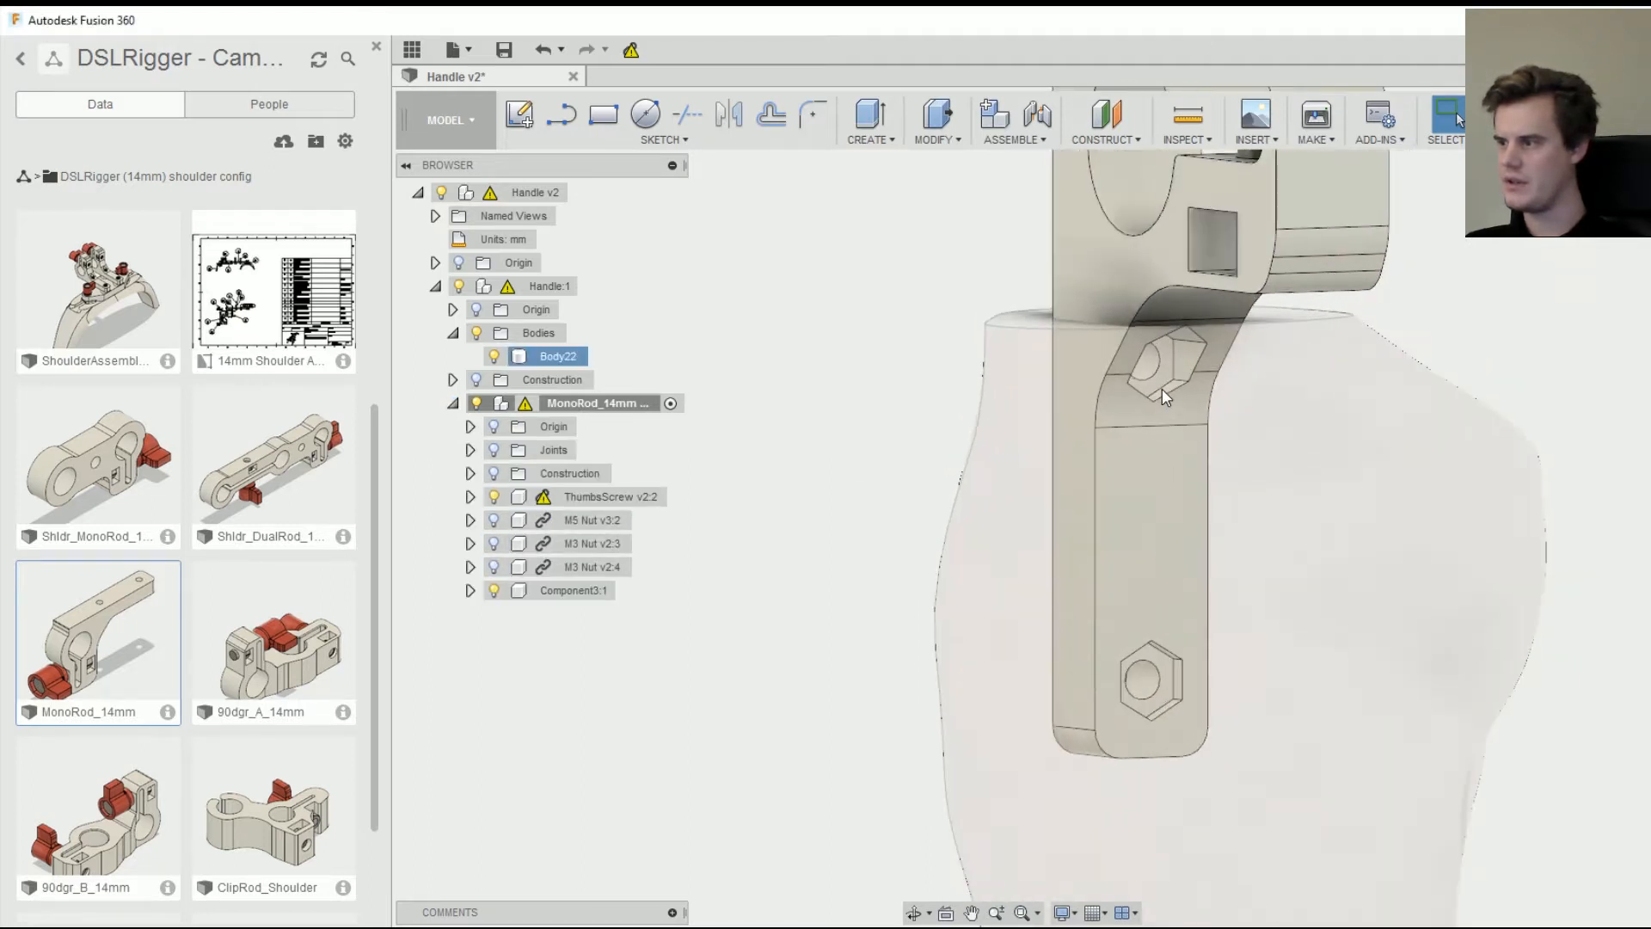
{"action": "scroll", "coordinate": [1166, 368], "scroll_direction": "down", "scroll_amount": 4}
{"action": "middle_click_drag", "start_coordinate": [1166, 368], "coordinate": [1151, 363], "text": "shift"}
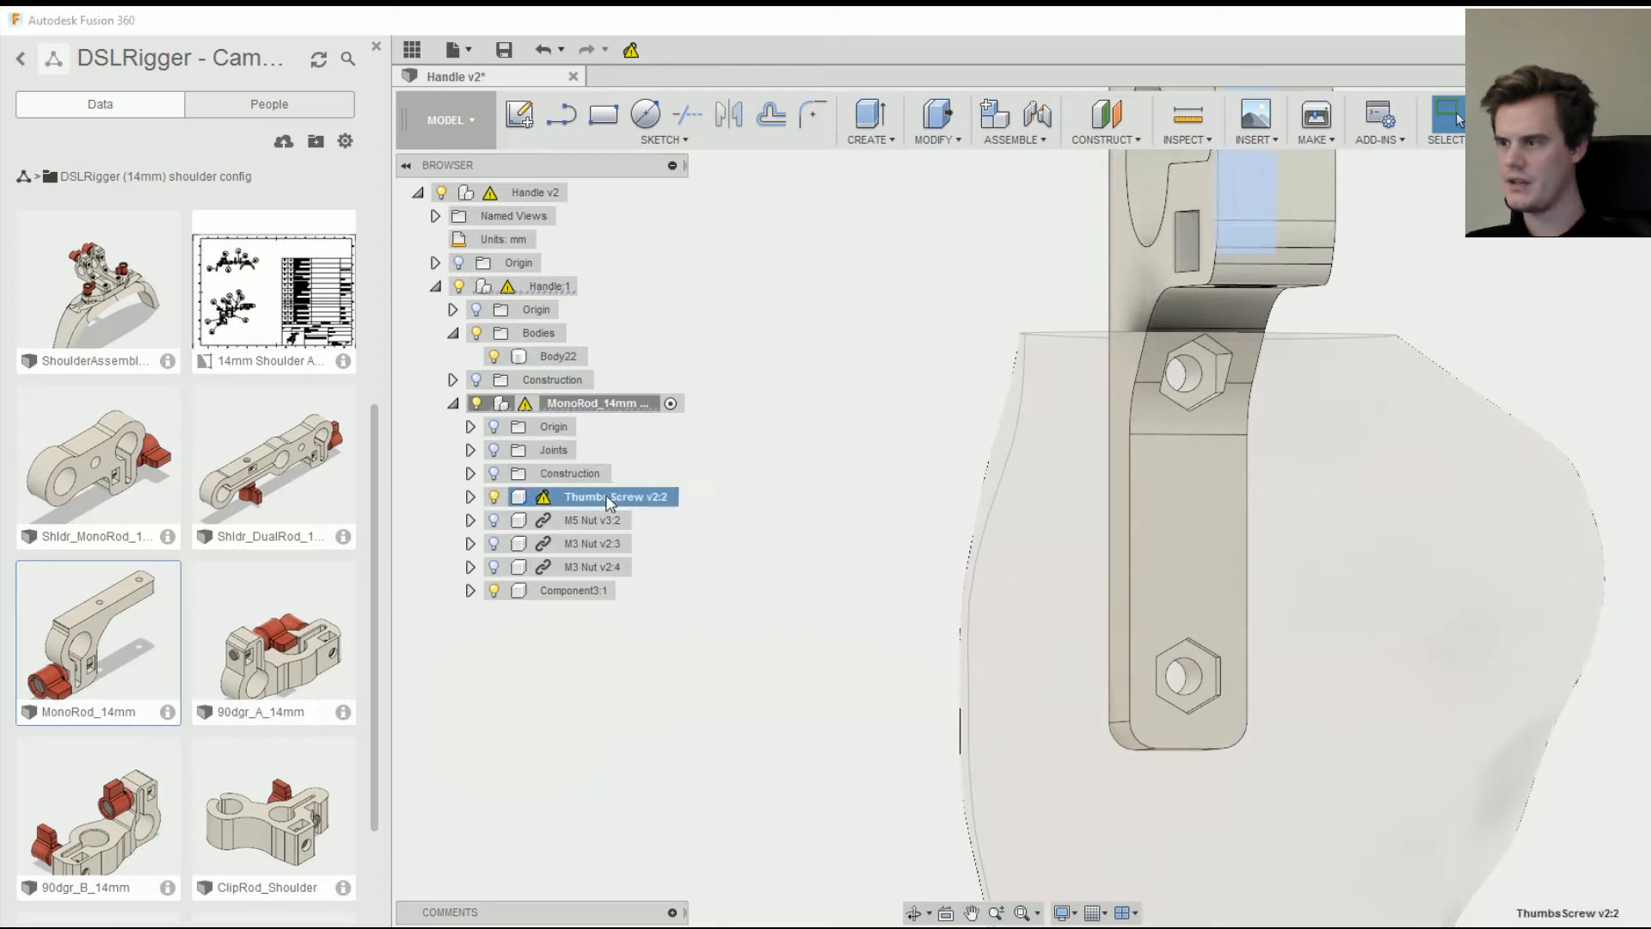
- Activate Component3 inside the MonoRod_14mm and expand it to select its Body1
{"action": "left_click", "coordinate": [569, 590]}
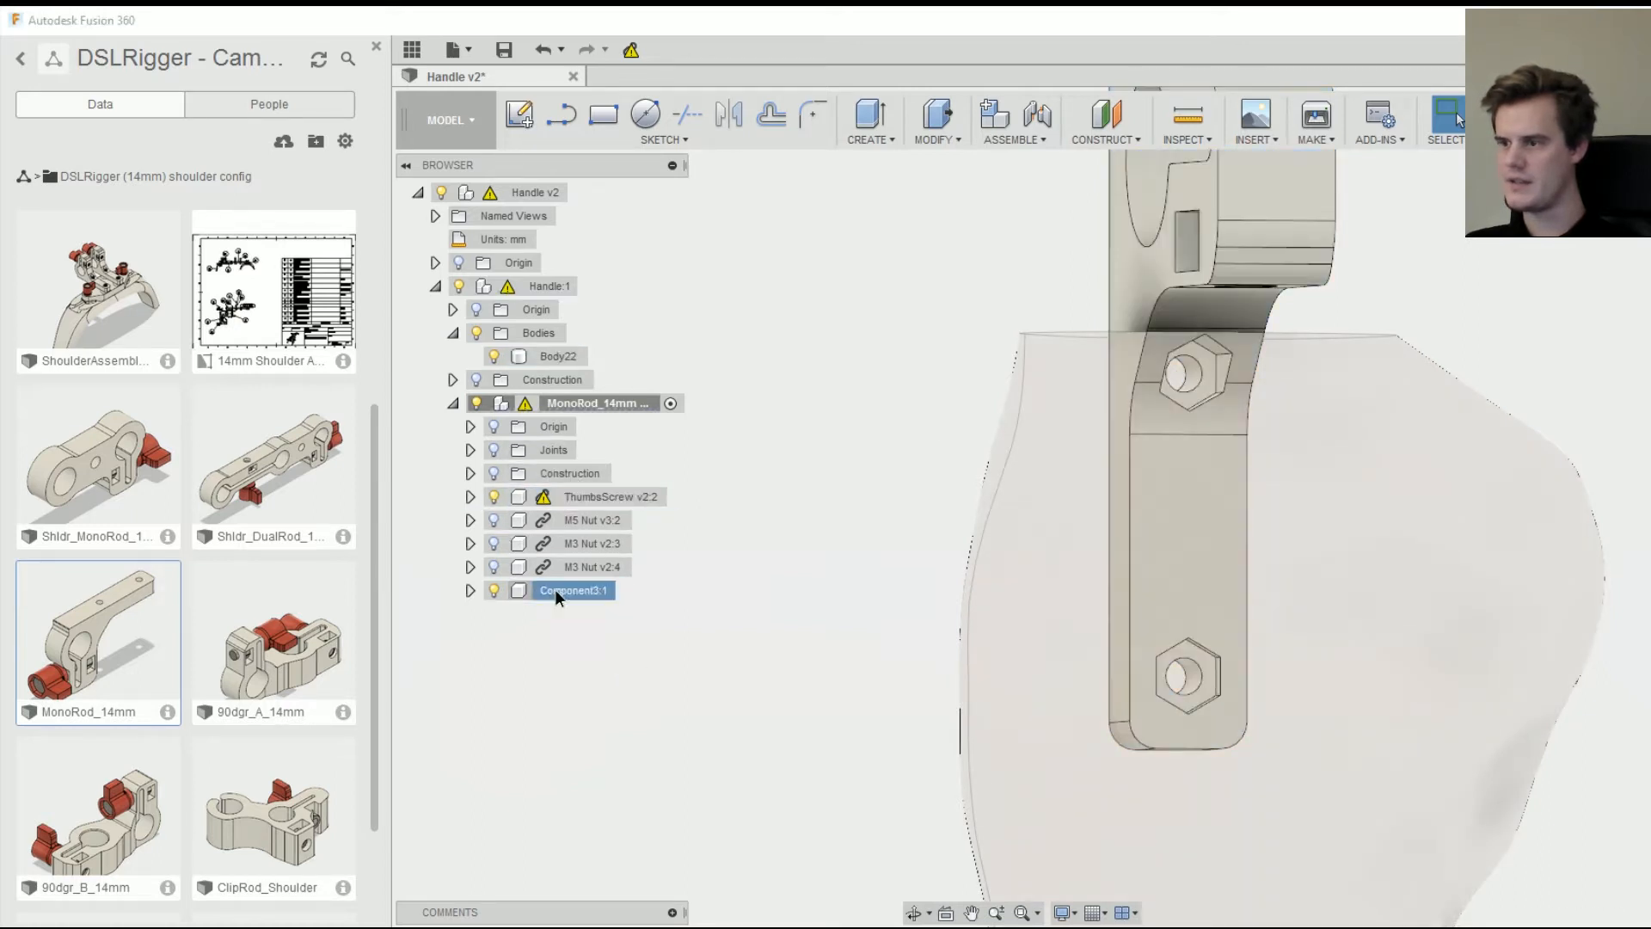
{"action": "left_click", "coordinate": [638, 592]}
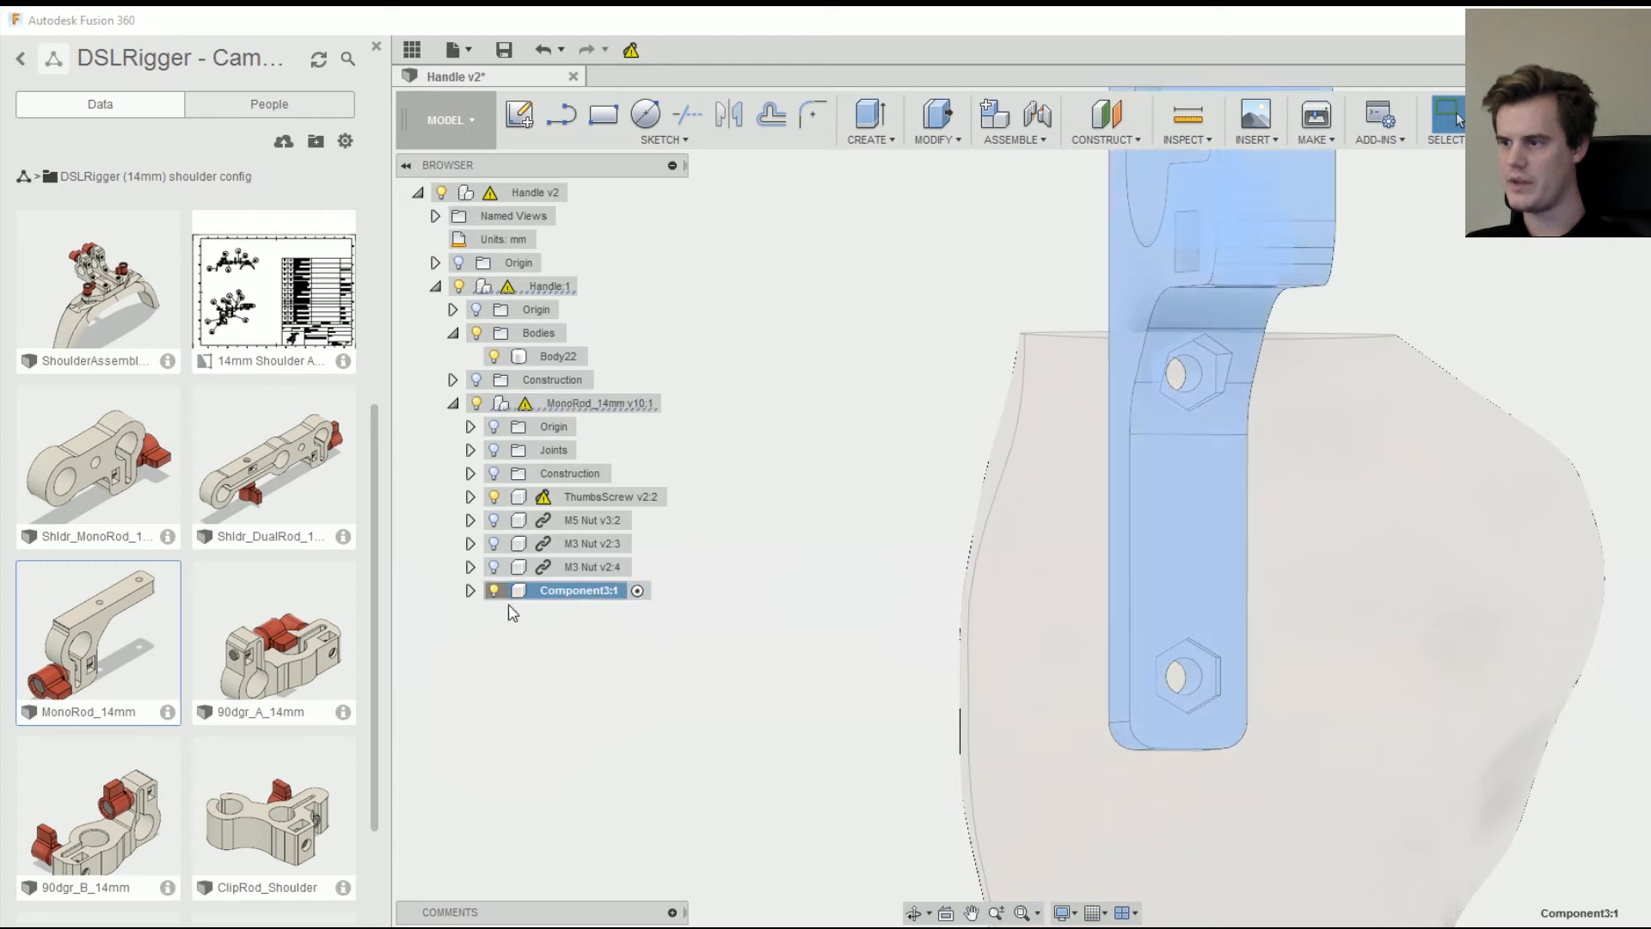
{"action": "left_click", "coordinate": [471, 591]}
{"action": "left_click", "coordinate": [489, 638]}
{"action": "left_click", "coordinate": [581, 662]}
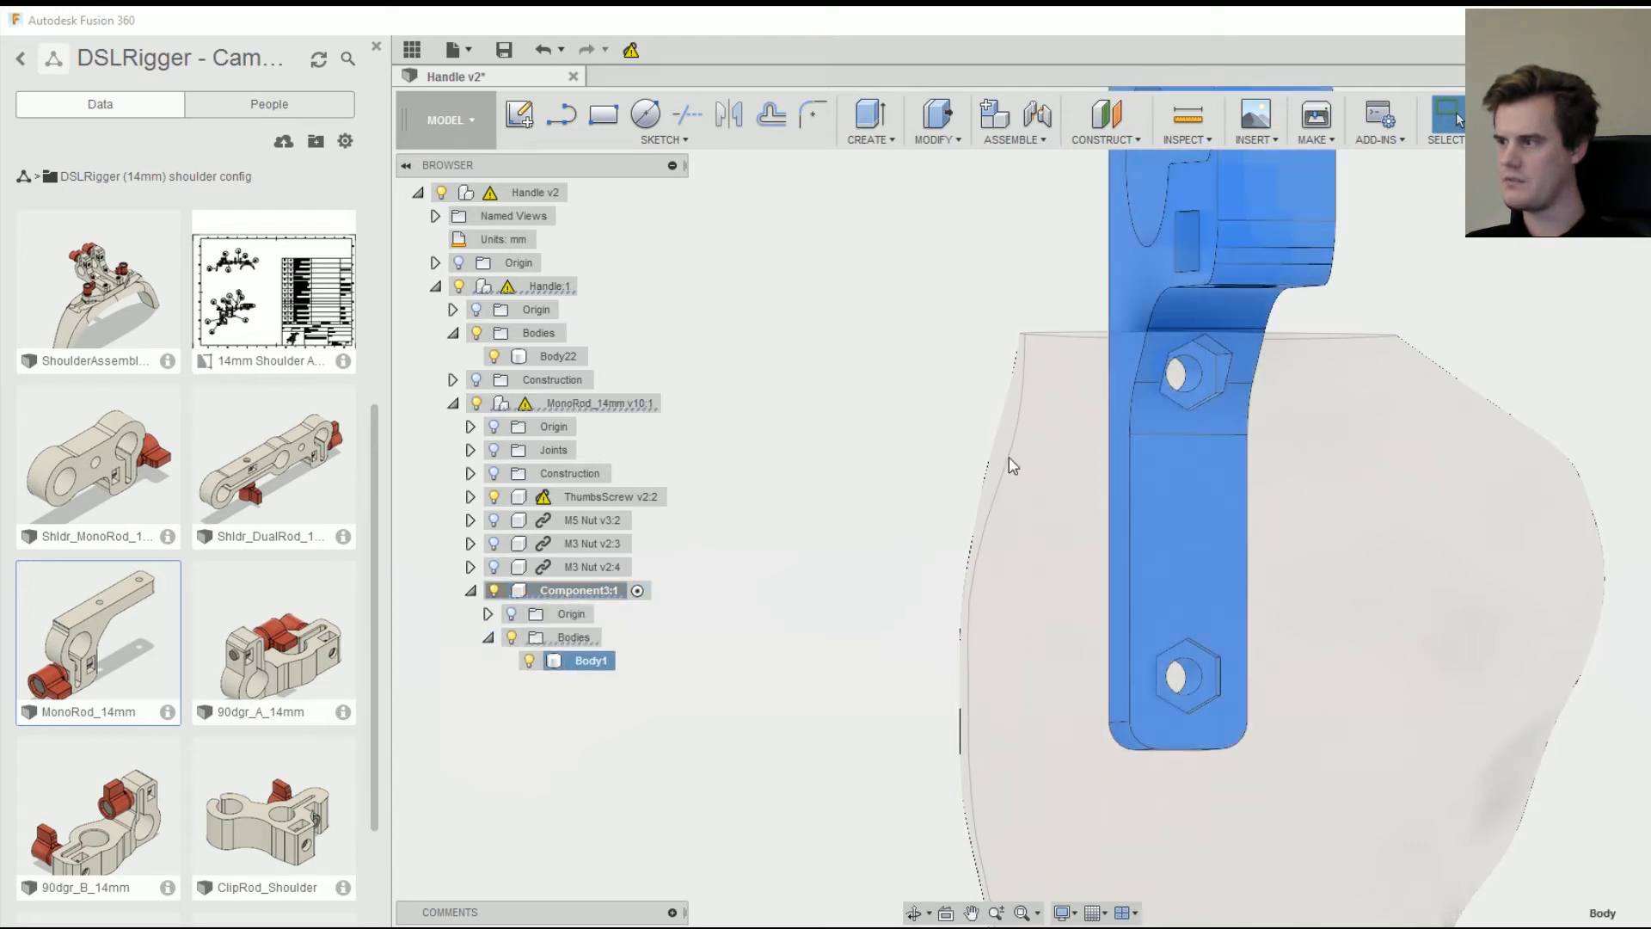
- Hide the handle's Body22 so the faces of the clamp arm can be selected
{"action": "left_click", "coordinate": [1196, 379]}
{"action": "scroll", "coordinate": [1207, 375], "scroll_direction": "down", "scroll_amount": 1}
{"action": "scroll", "coordinate": [1205, 378], "scroll_direction": "up", "scroll_amount": 2}
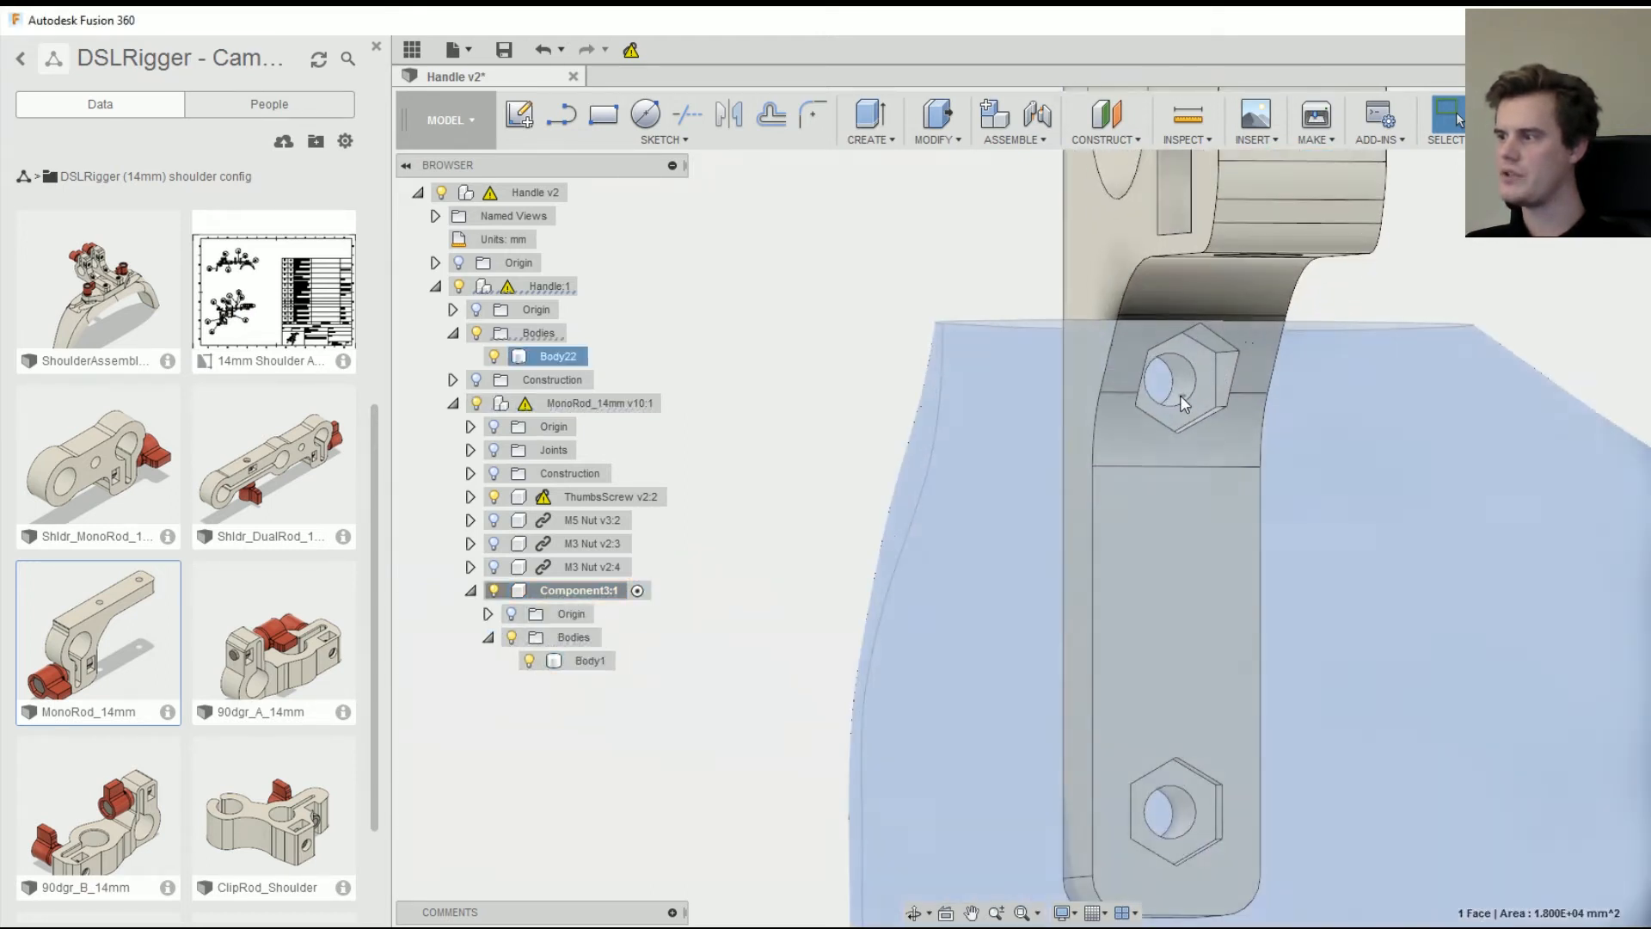
{"action": "scroll", "coordinate": [1191, 389], "scroll_direction": "up", "scroll_amount": 2}
{"action": "key", "text": "Escape"}
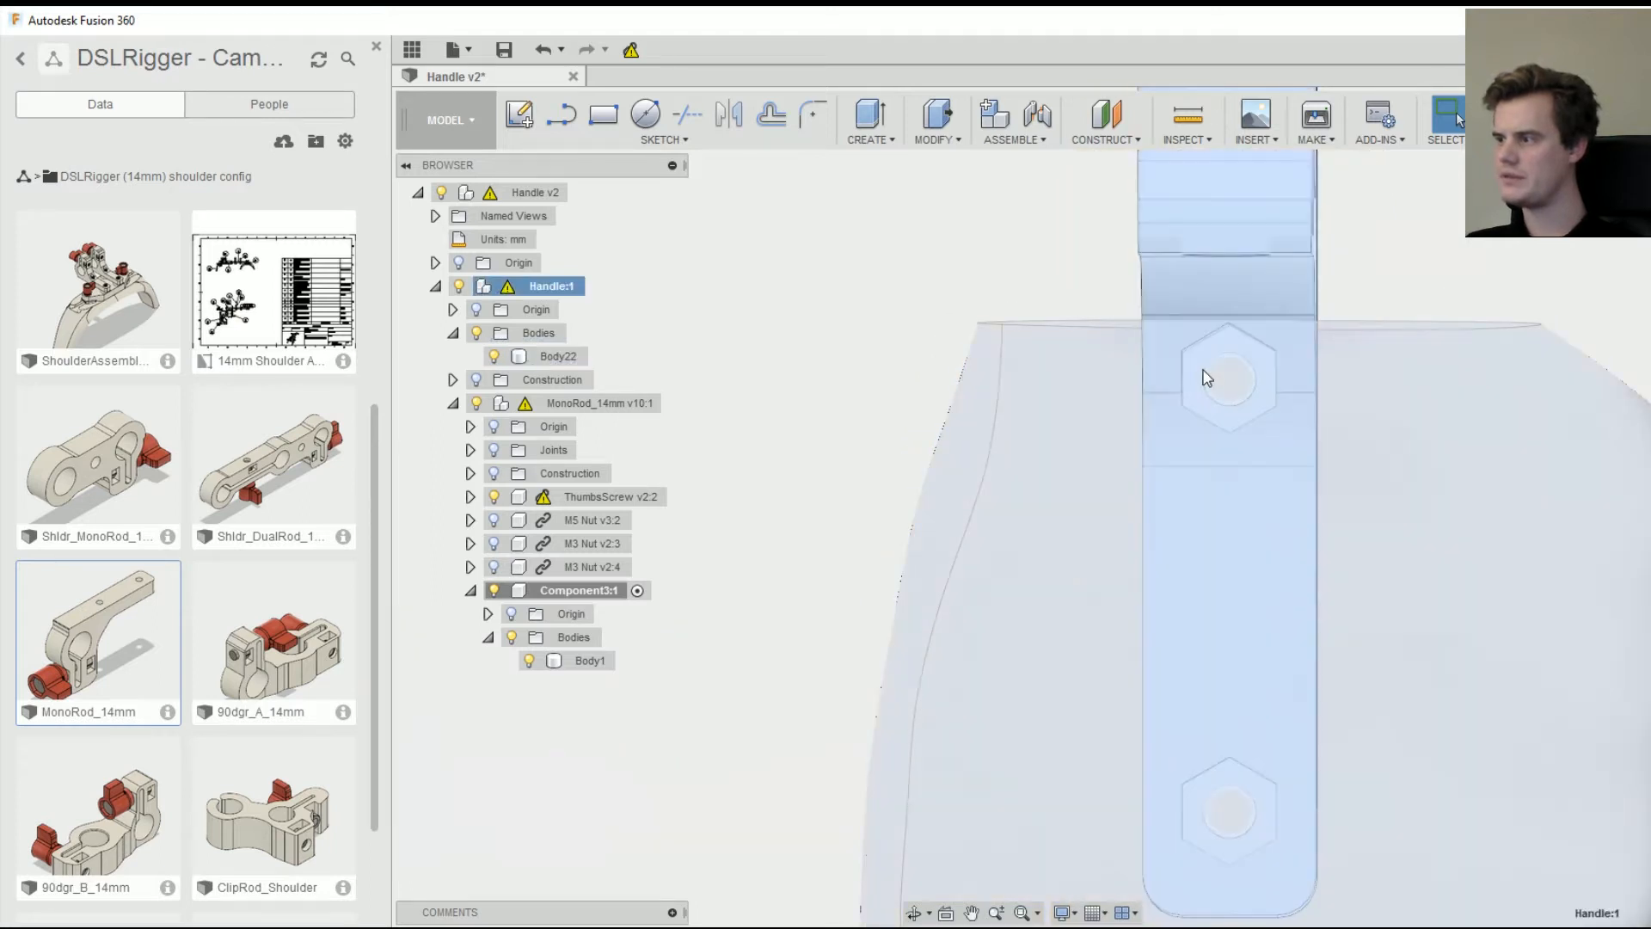
{"action": "right_click", "coordinate": [589, 664]}
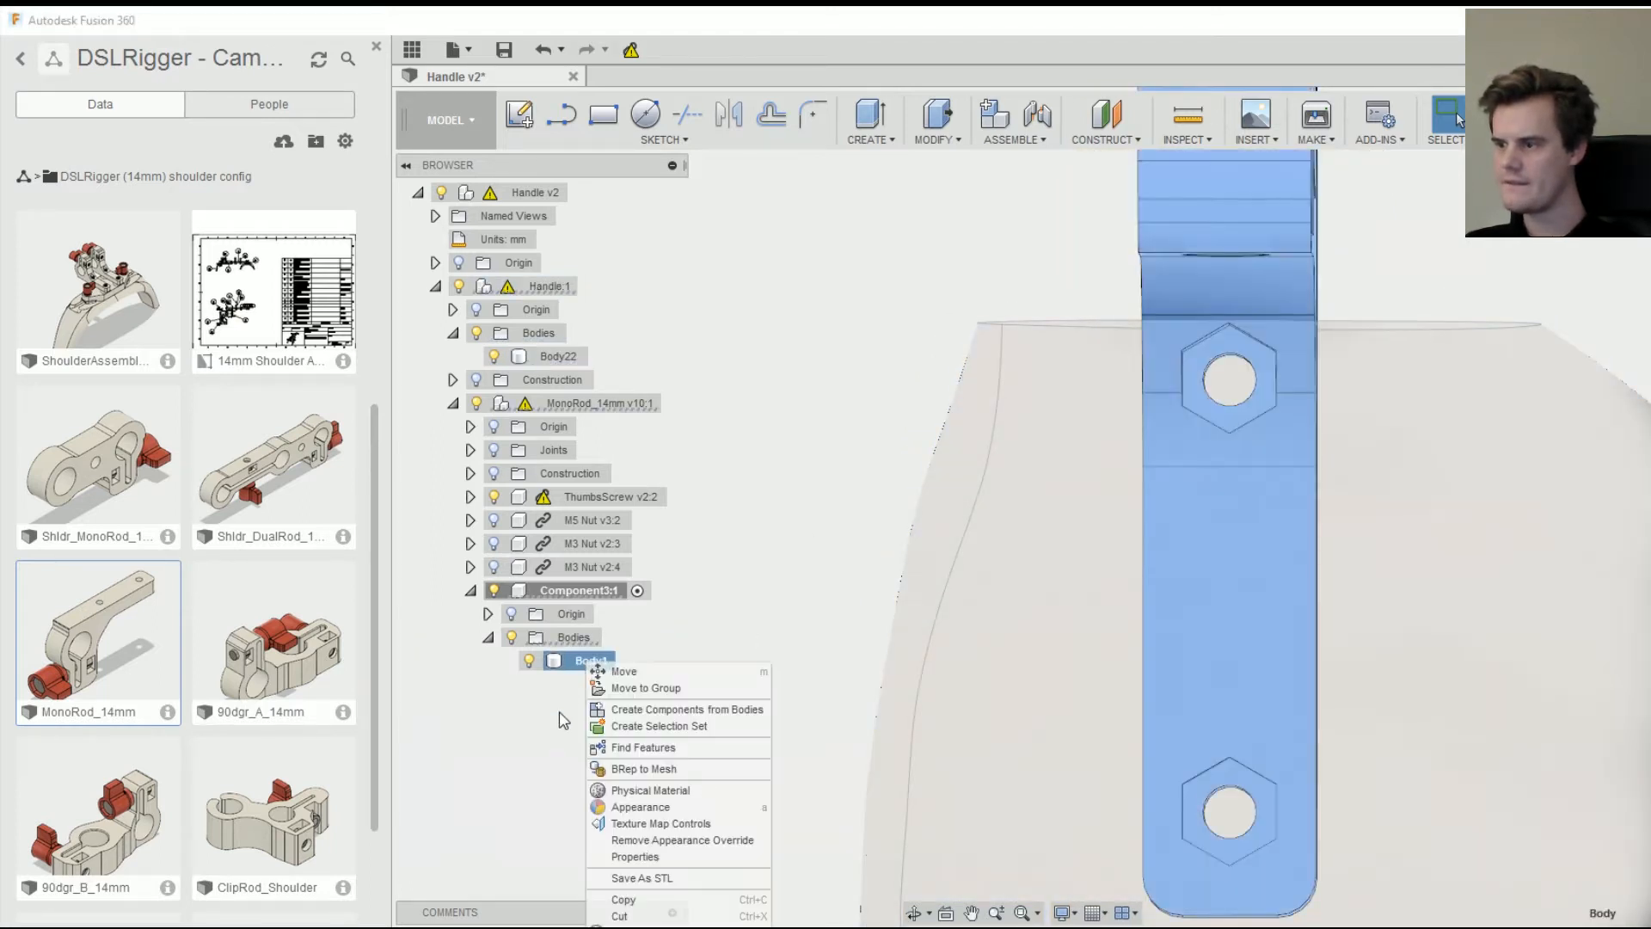
{"action": "left_click", "coordinate": [560, 716]}
{"action": "double_click", "coordinate": [591, 661]}
{"action": "middle_click_drag", "start_coordinate": [822, 586], "coordinate": [1040, 494]}
{"action": "left_click", "coordinate": [1095, 462]}
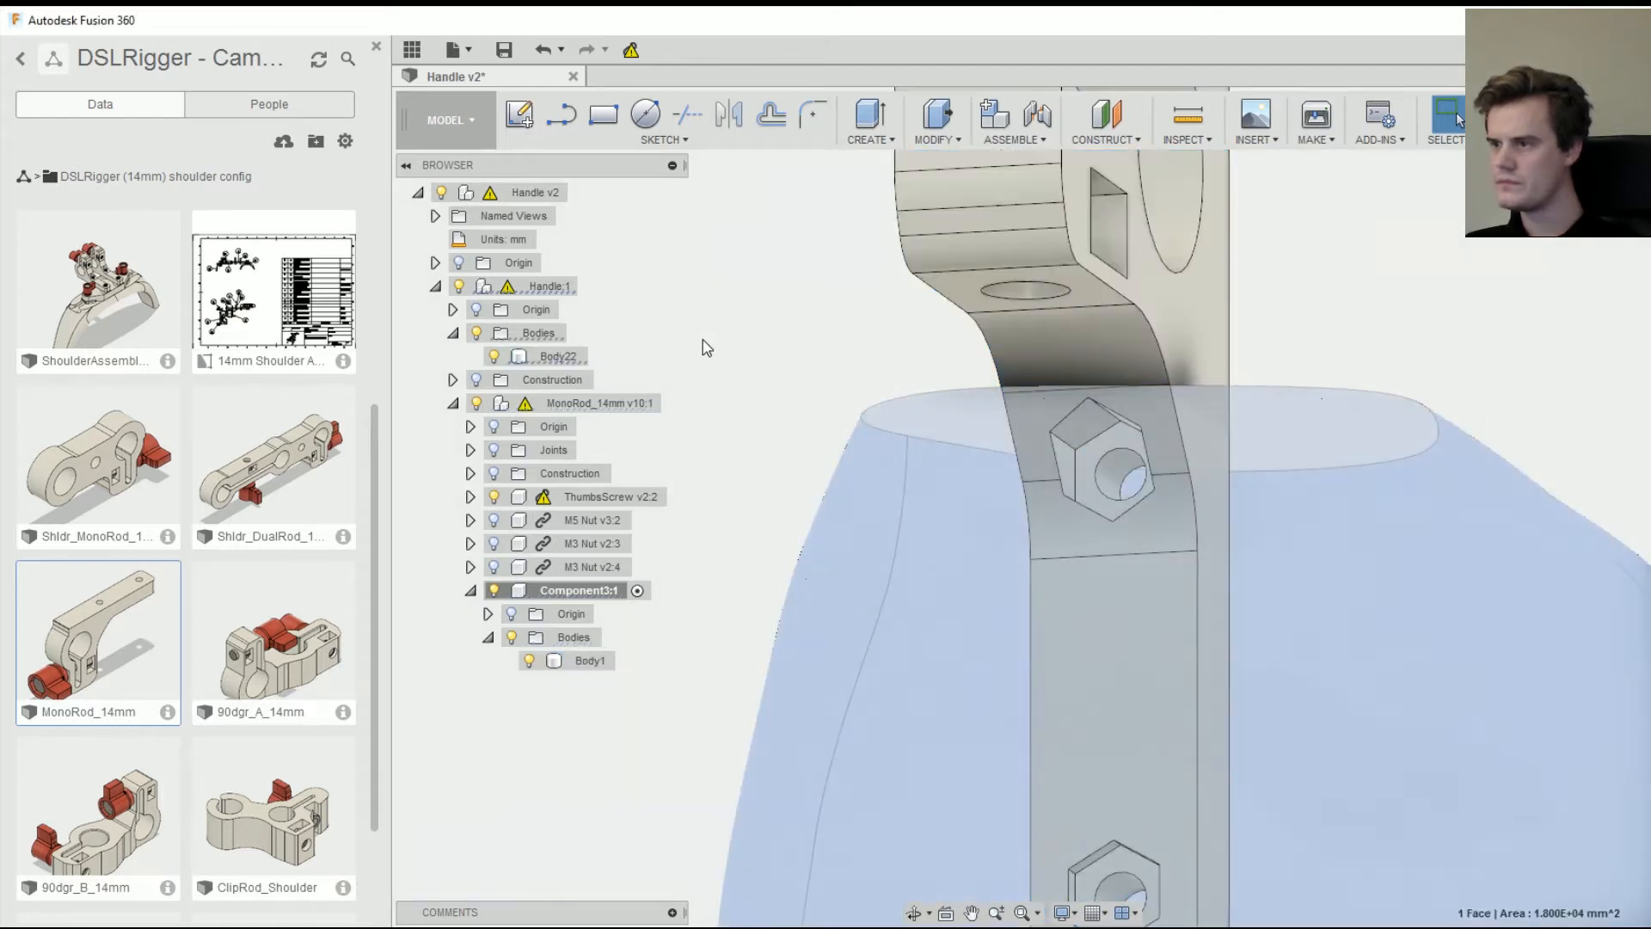
{"action": "left_click", "coordinate": [557, 358]}
{"action": "left_click", "coordinate": [726, 343]}
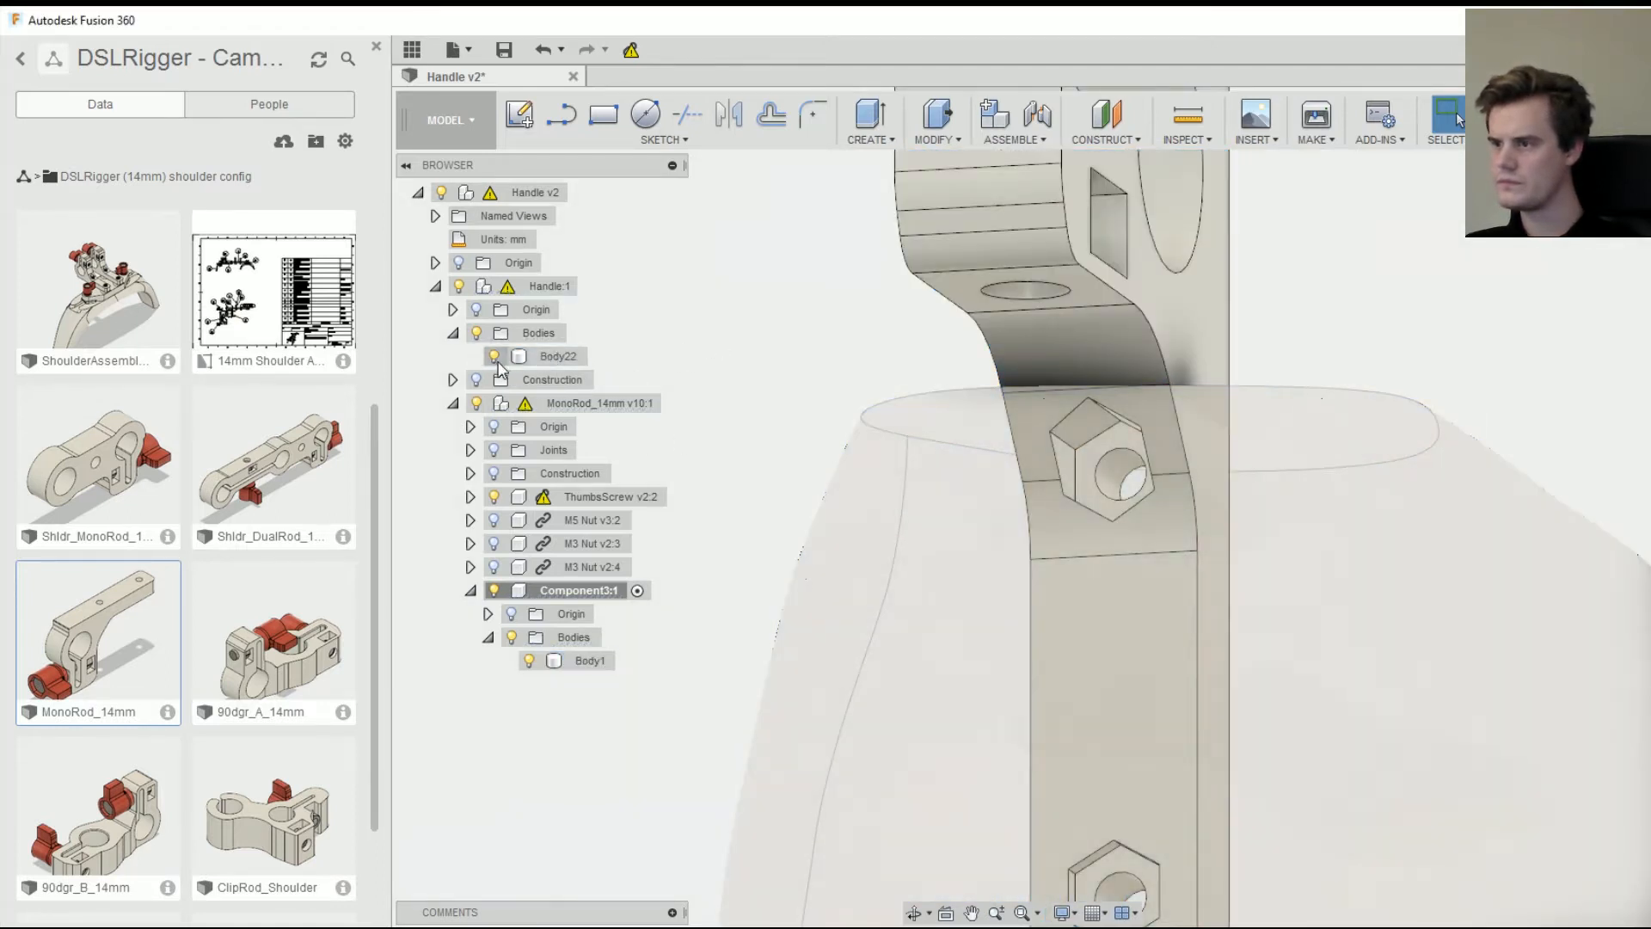
{"action": "left_click", "coordinate": [494, 357]}
- Delete the round screw hole in the floor of the arm's upper hexagonal nut pocket
{"action": "left_click", "coordinate": [1085, 464]}
{"action": "scroll", "coordinate": [1086, 465], "scroll_direction": "up", "scroll_amount": 1}
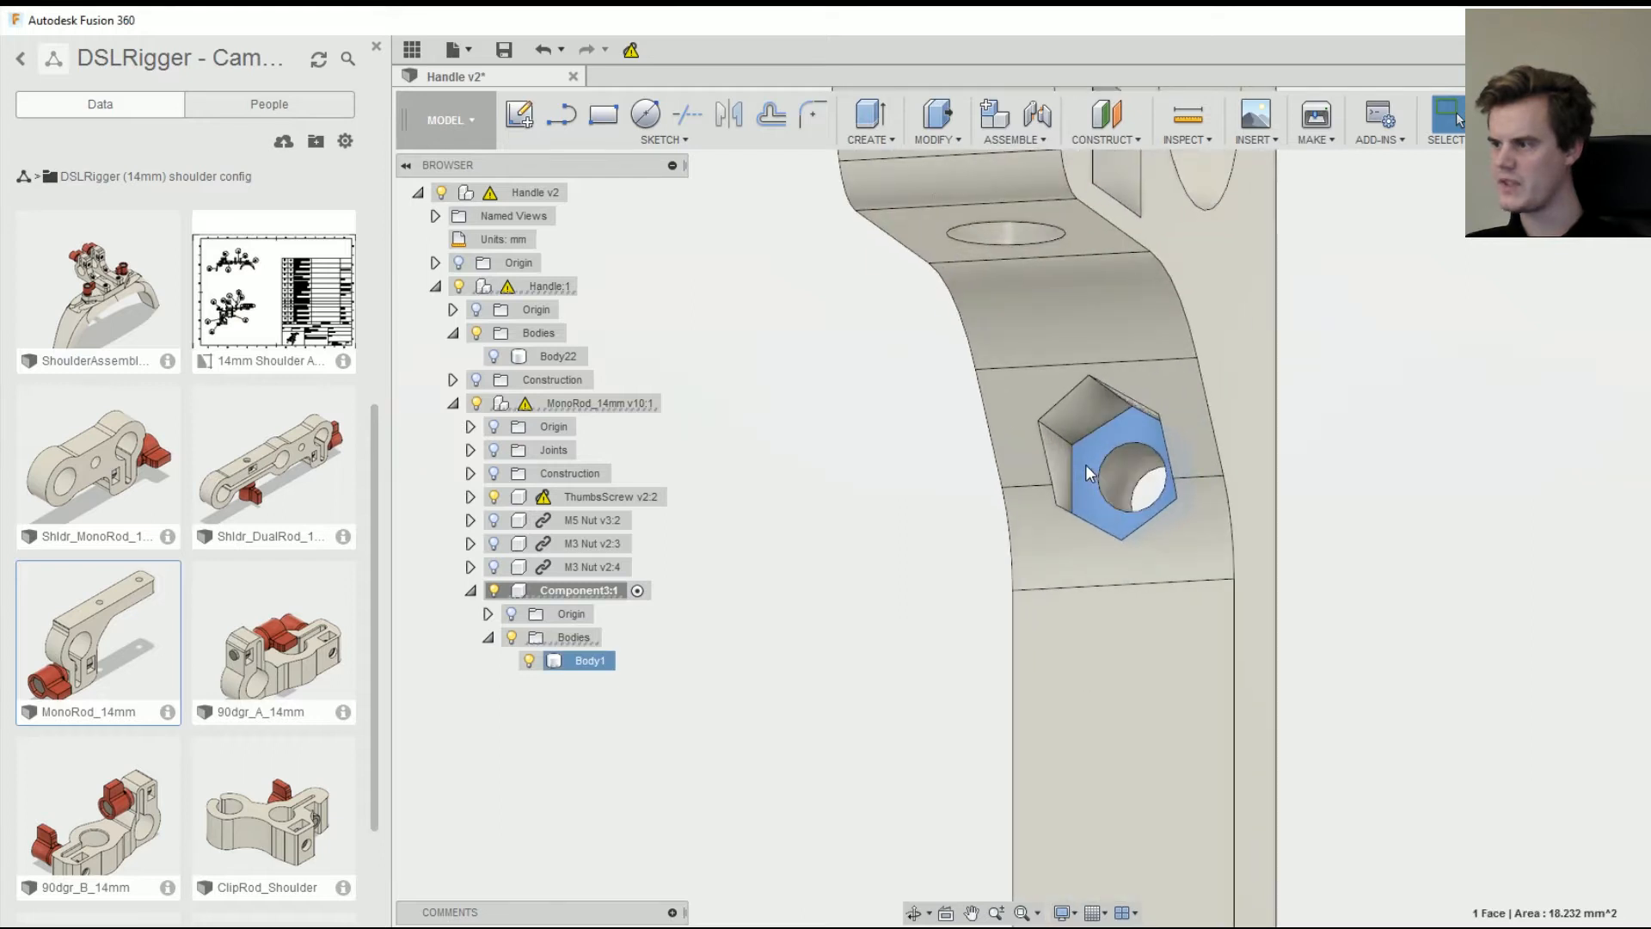
{"action": "key", "text": "Delete"}
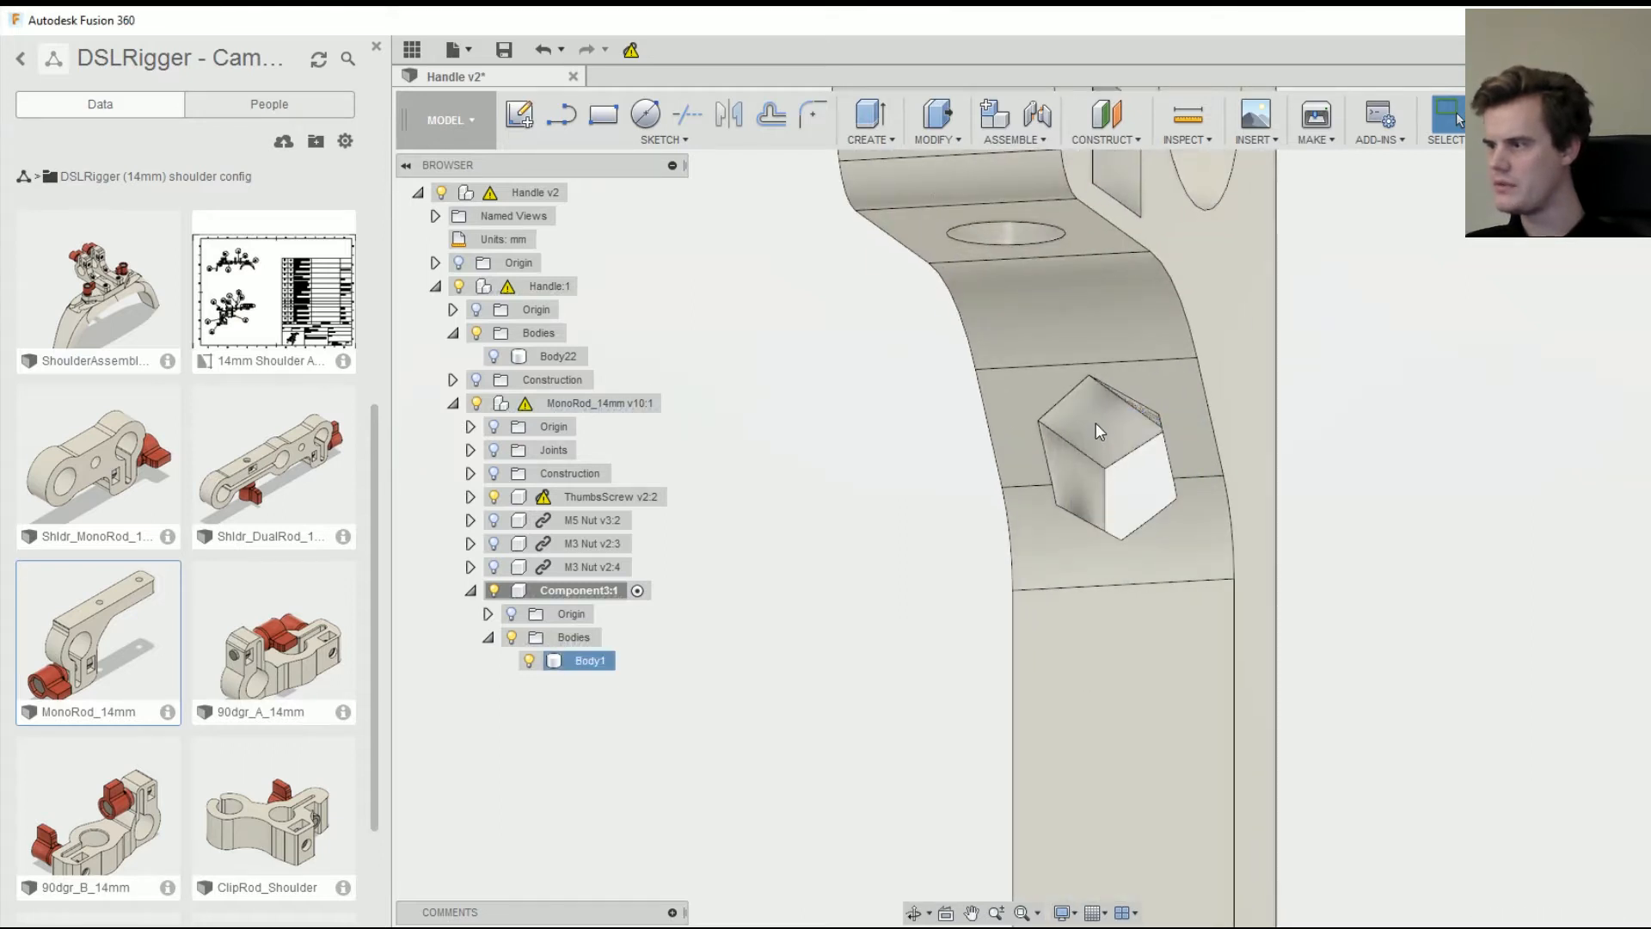
{"action": "key", "text": "ctrl+z"}
{"action": "left_click", "coordinate": [1128, 467]}
{"action": "key", "text": "Delete"}
- Try to delete only the floor face of the upper nut pocket, and undo the deletion
{"action": "left_click", "coordinate": [1152, 482]}
{"action": "key", "text": "Delete"}
{"action": "mouse_move", "coordinate": [1132, 487]}
{"action": "middle_mouse_down", "text": "shift"}
{"action": "mouse_move", "coordinate": [1139, 412]}
{"action": "mouse_move", "coordinate": [1102, 438]}
{"action": "mouse_move", "coordinate": [1144, 455]}
{"action": "mouse_move", "coordinate": [1121, 502]}
{"action": "middle_mouse_up", "text": "shift"}
{"action": "key", "text": "ctrl+z"}
- Remove the upper hexagonal nut pocket by deleting its floor and all its side faces together
{"action": "left_click", "coordinate": [1151, 358]}
{"action": "left_click", "coordinate": [1190, 354], "text": "shift"}
{"action": "left_click", "coordinate": [1103, 438], "text": "shift"}
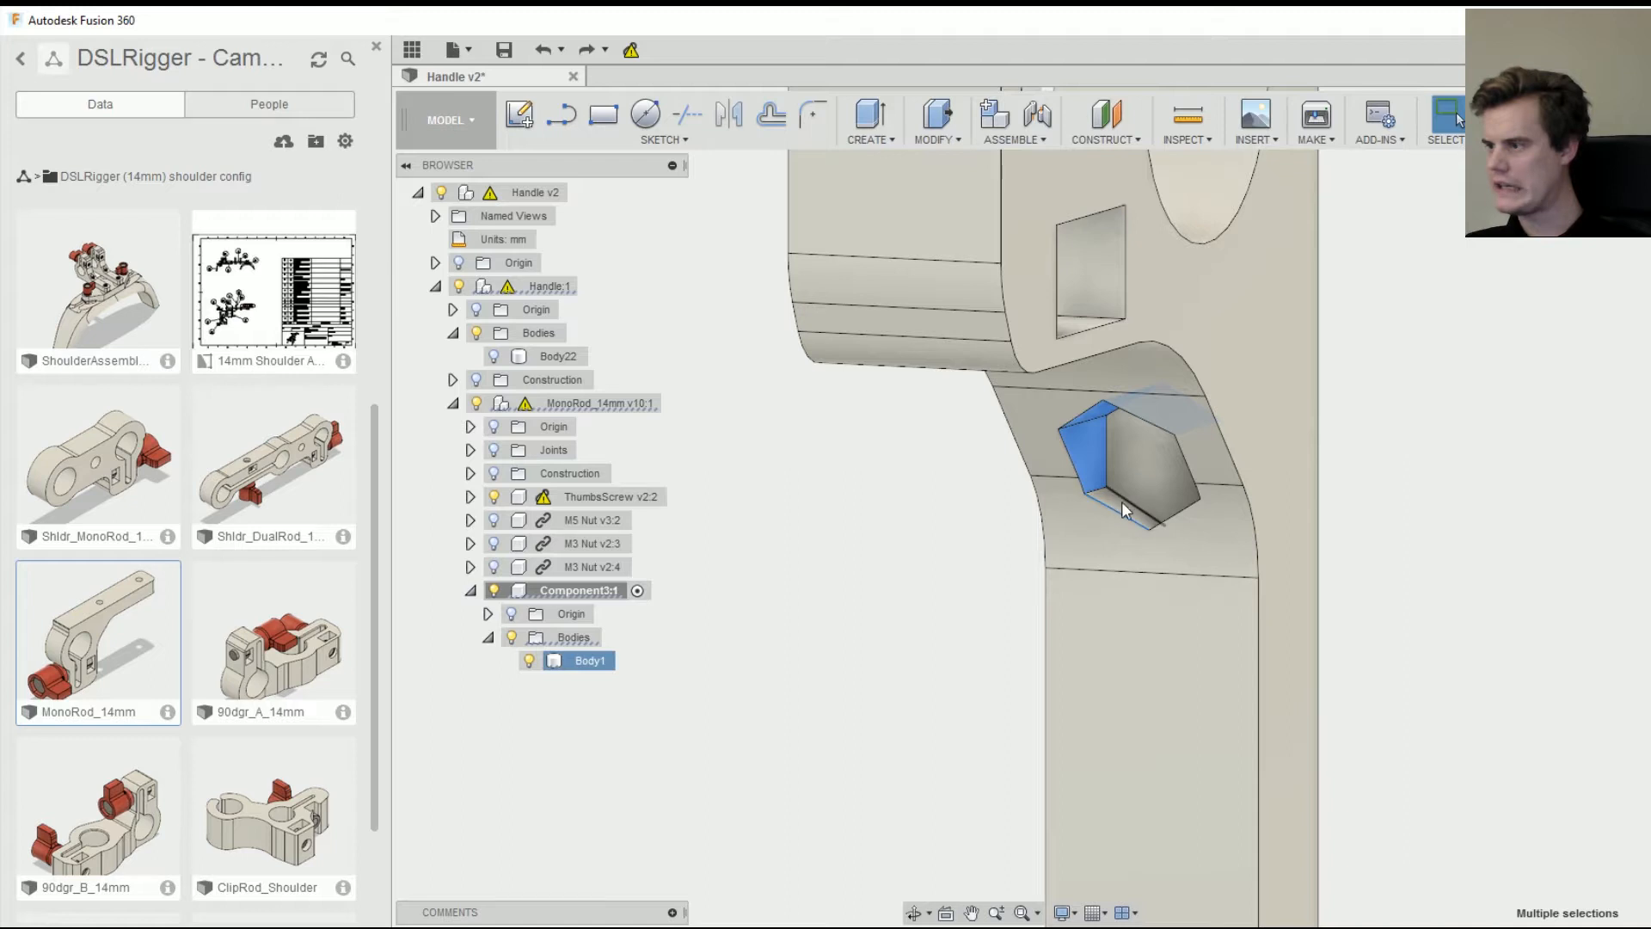
{"action": "scroll", "coordinate": [1122, 502], "scroll_direction": "up", "scroll_amount": 5}
{"action": "left_click", "coordinate": [1090, 520], "text": "shift"}
{"action": "left_click", "coordinate": [1170, 512], "text": "shift"}
{"action": "middle_click_drag", "start_coordinate": [1169, 512], "coordinate": [1352, 486], "text": "shift"}
{"action": "left_click", "coordinate": [1442, 396], "text": "shift"}
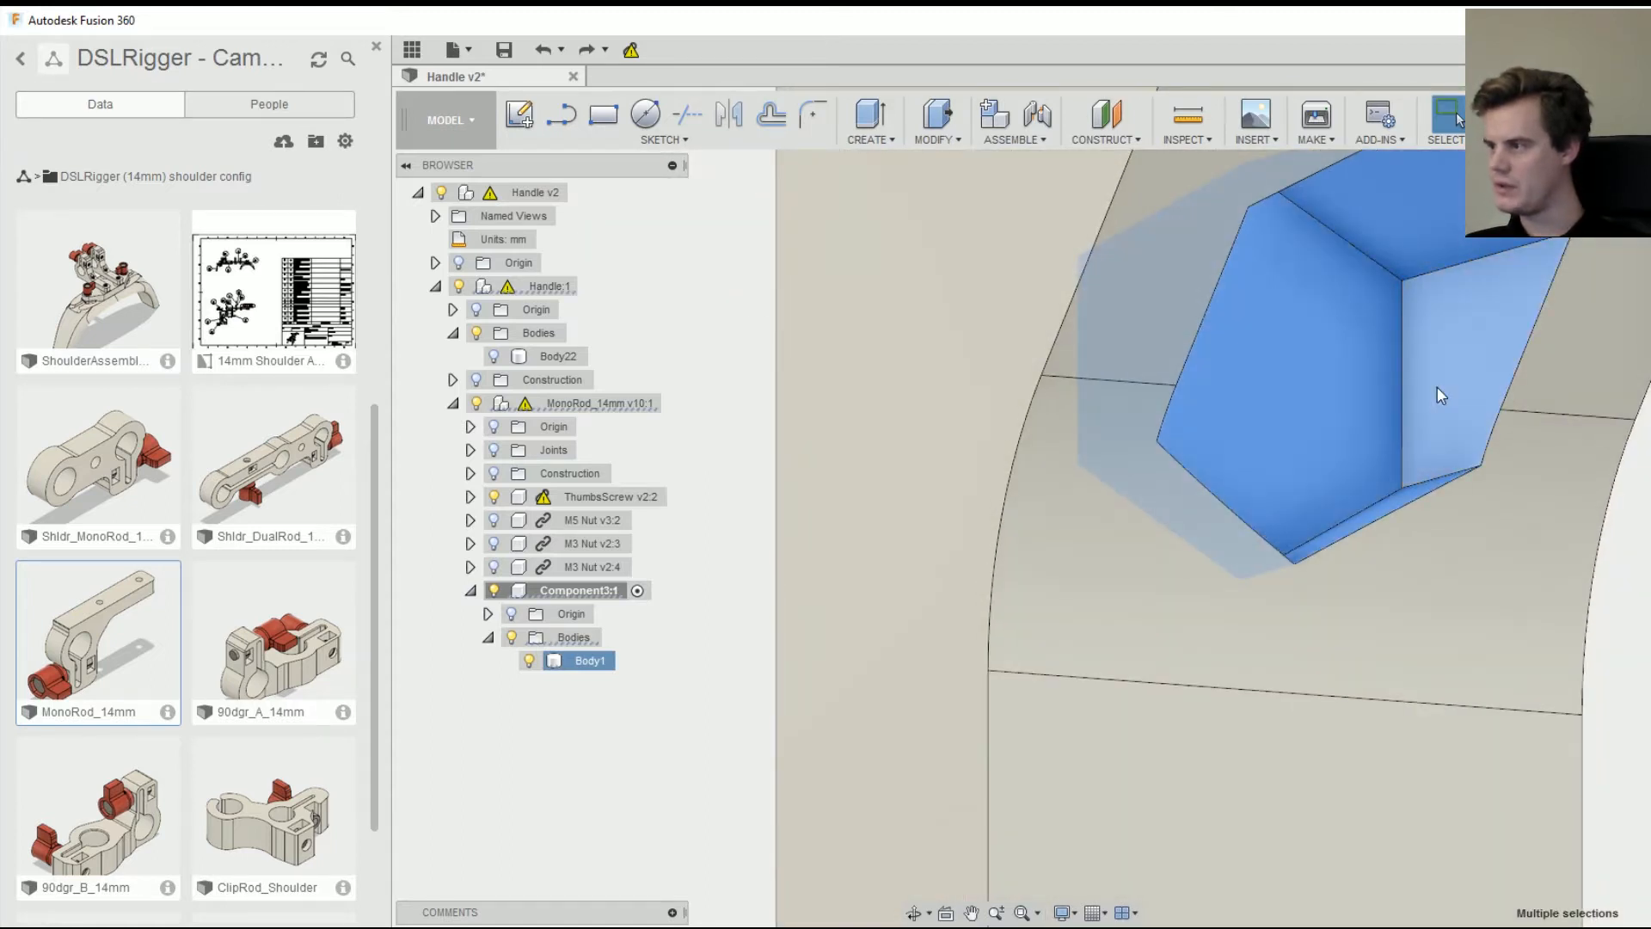
{"action": "key", "text": "Delete"}
- Delete the round screw hole in the lower hexagonal nut pocket near the arm's end
{"action": "scroll", "coordinate": [1418, 442], "scroll_direction": "down", "scroll_amount": 5}
{"action": "middle_click_drag", "start_coordinate": [1409, 632], "coordinate": [1316, 318]}
{"action": "scroll", "coordinate": [1303, 533], "scroll_direction": "up", "scroll_amount": 3}
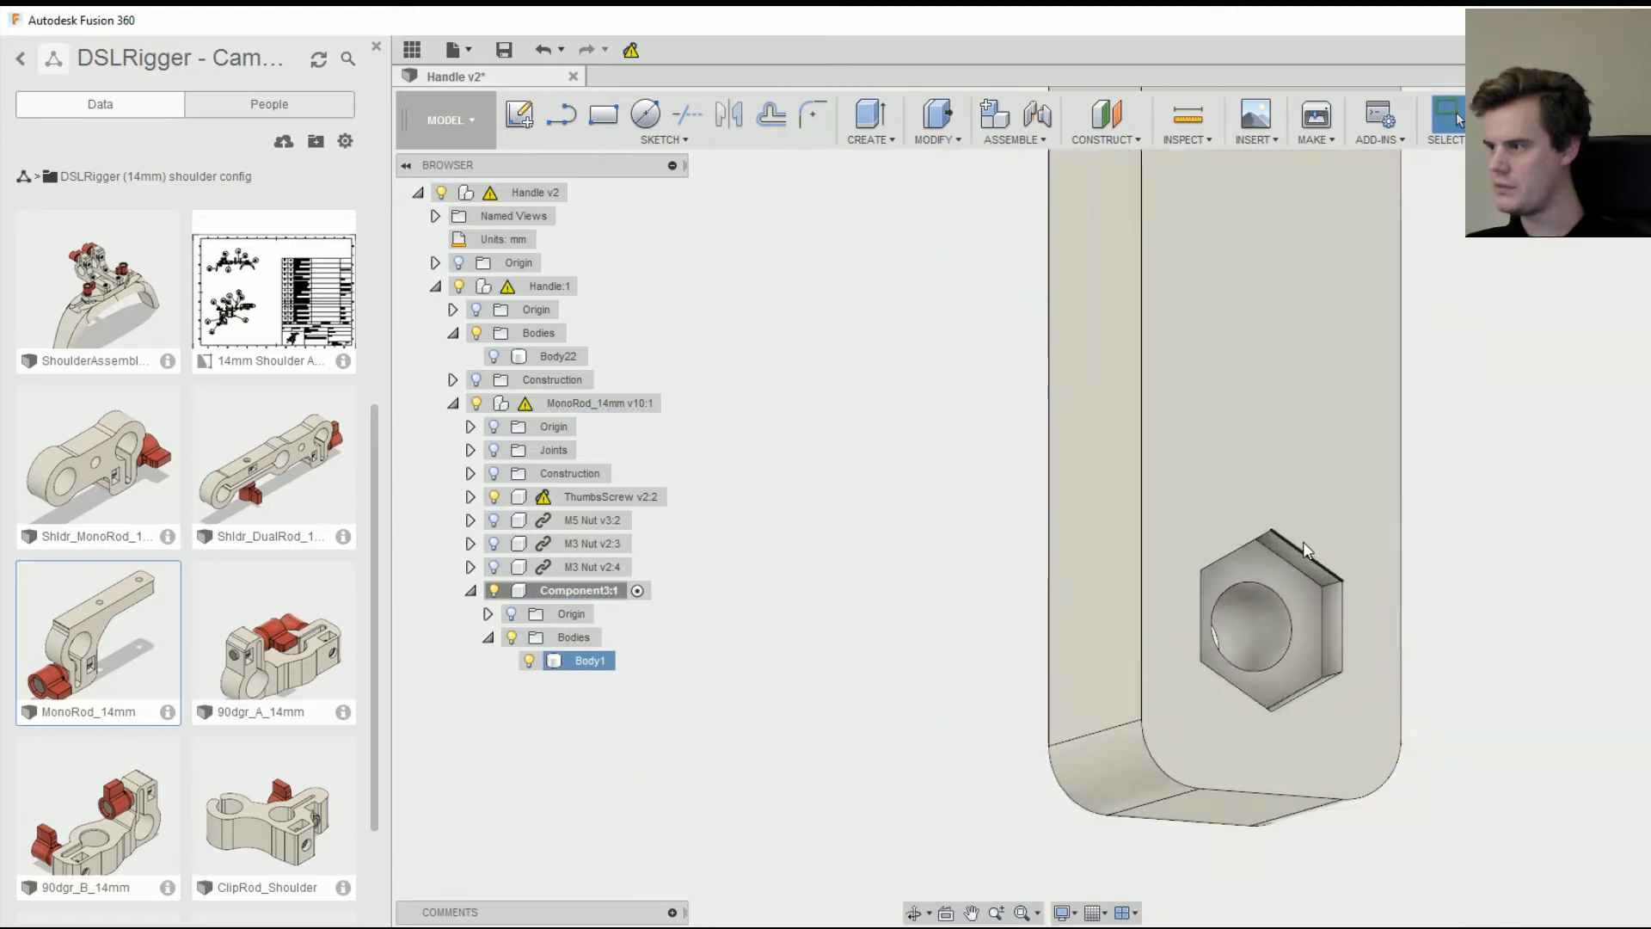
{"action": "left_click", "coordinate": [1252, 669]}
{"action": "key", "text": "Delete"}
- Try to delete only the floor face of the lower nut pocket, and undo the deletion
{"action": "left_click", "coordinate": [1265, 642]}
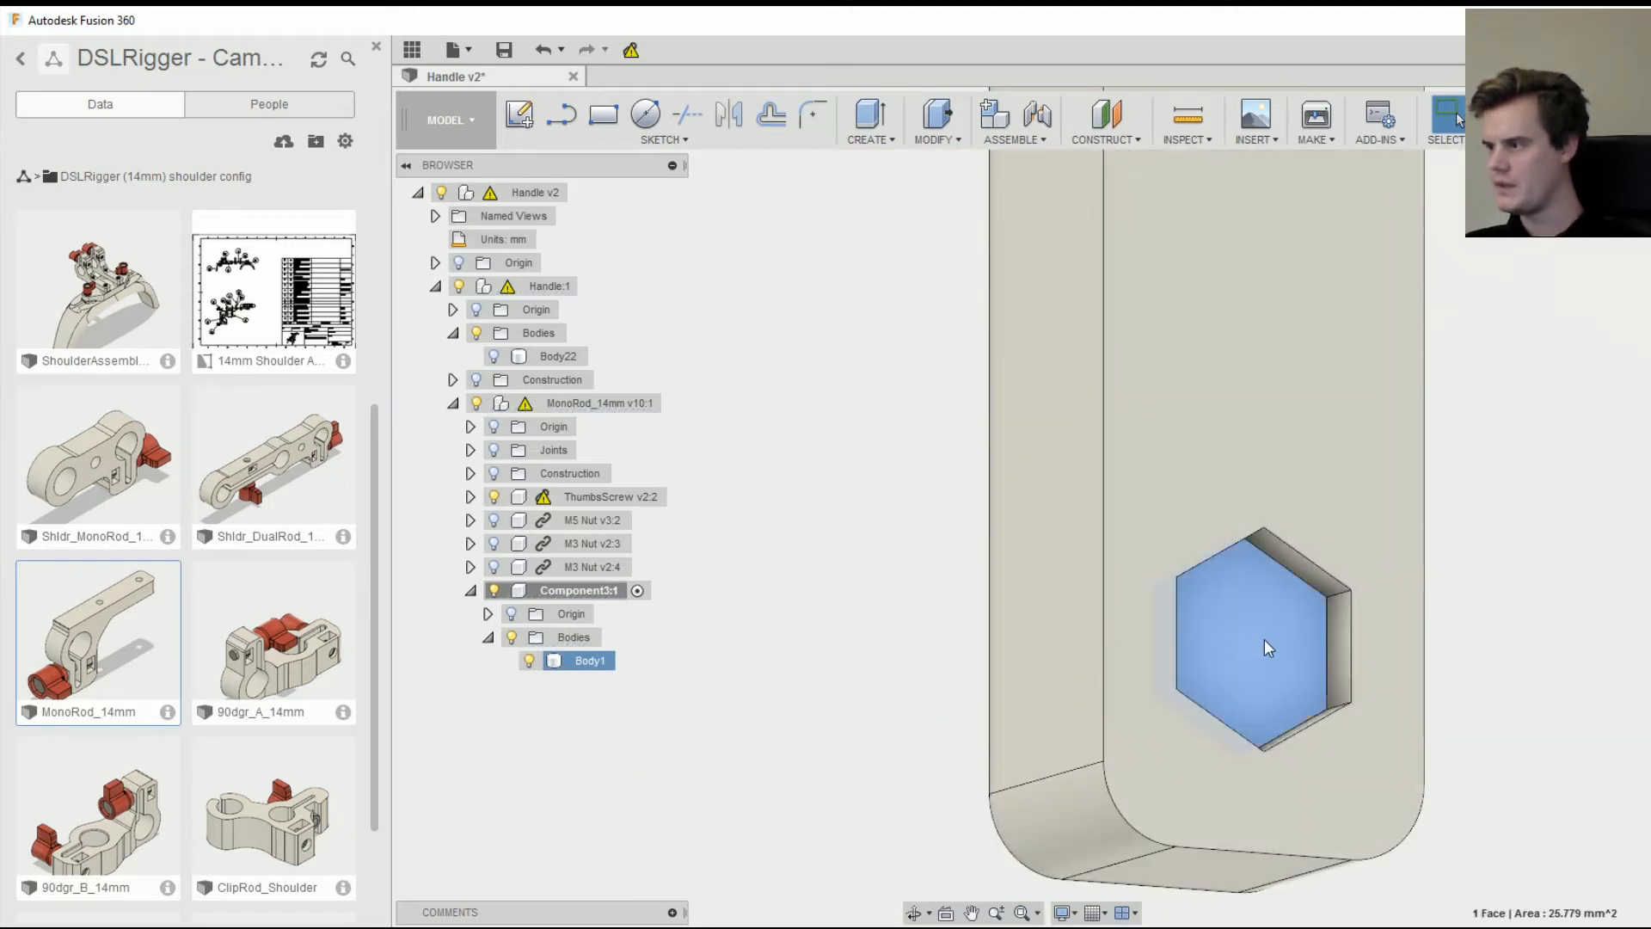
{"action": "key", "text": "Delete"}
{"action": "middle_click_drag", "start_coordinate": [1283, 617], "coordinate": [1207, 673], "text": "shift"}
{"action": "key", "text": "ctrl+z"}
- Remove the lower hexagonal nut pocket by deleting its floor and side faces together
{"action": "left_click", "coordinate": [1239, 549]}
{"action": "left_click", "coordinate": [1170, 553], "text": "shift"}
{"action": "left_click", "coordinate": [1094, 632], "text": "shift"}
{"action": "middle_click_drag", "start_coordinate": [1237, 642], "coordinate": [1130, 537], "text": "shift"}
{"action": "key", "text": "Delete"}
- Enlarge the small fillet on the clamp's outer upper corner to a 16 mm radius with Press Pull
{"action": "scroll", "coordinate": [1130, 537], "scroll_direction": "down", "scroll_amount": 3}
{"action": "middle_click_drag", "start_coordinate": [1133, 460], "coordinate": [1066, 496], "text": "shift"}
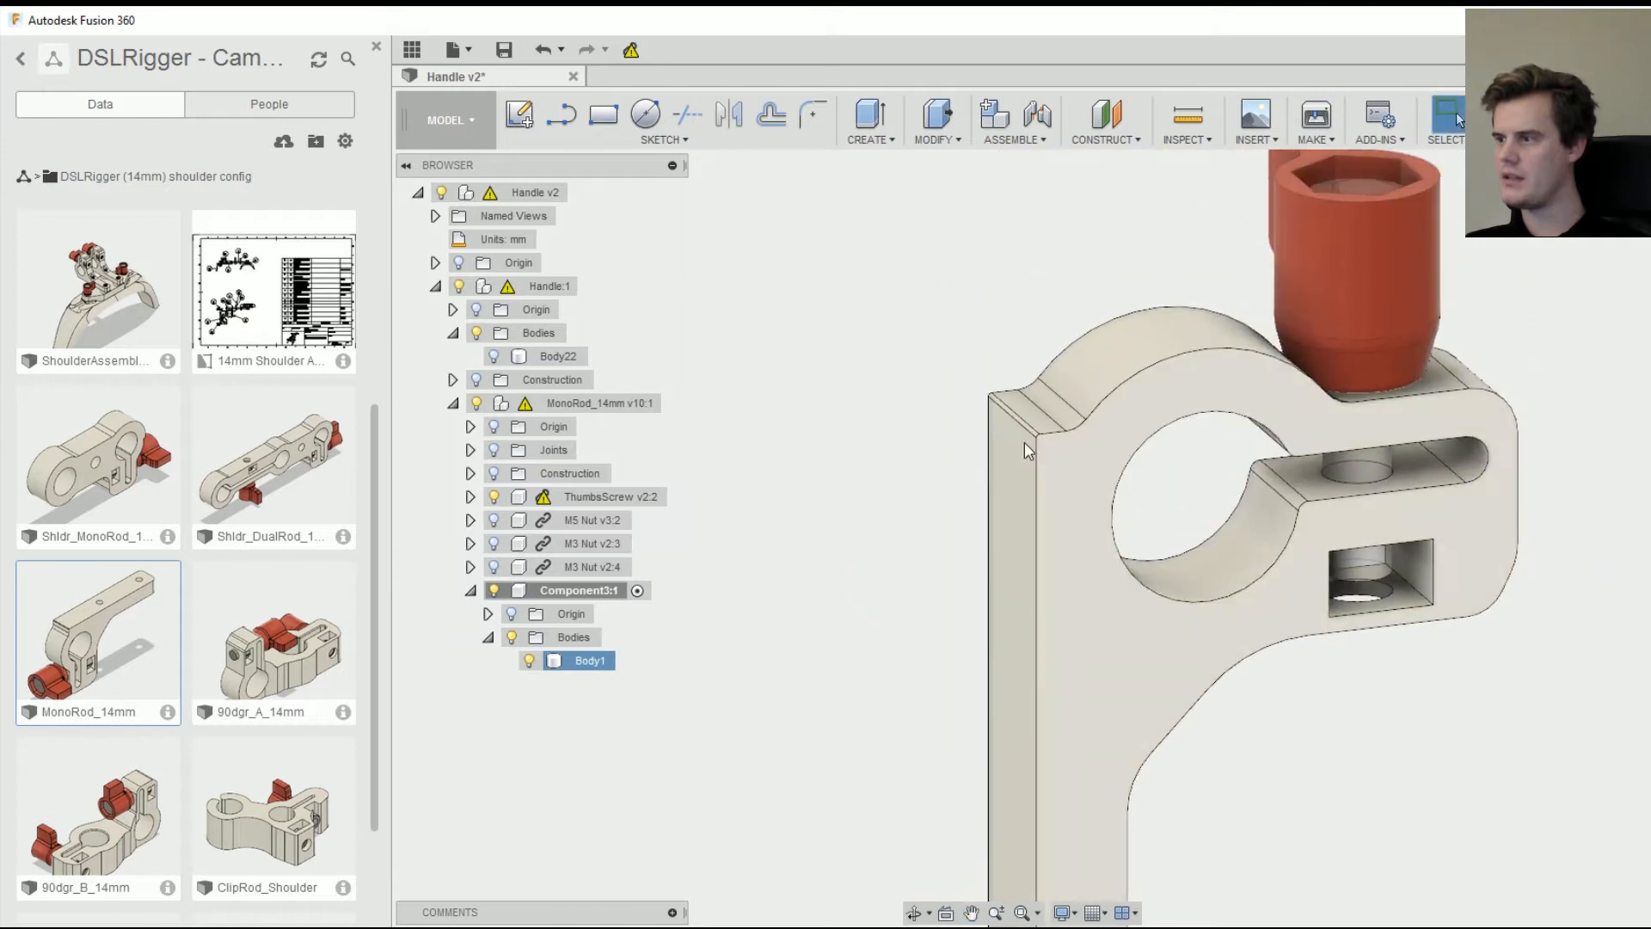
{"action": "scroll", "coordinate": [1046, 454], "scroll_direction": "up", "scroll_amount": 4}
{"action": "scroll", "coordinate": [1045, 465], "scroll_direction": "up", "scroll_amount": 2}
{"action": "left_click", "coordinate": [1058, 462]}
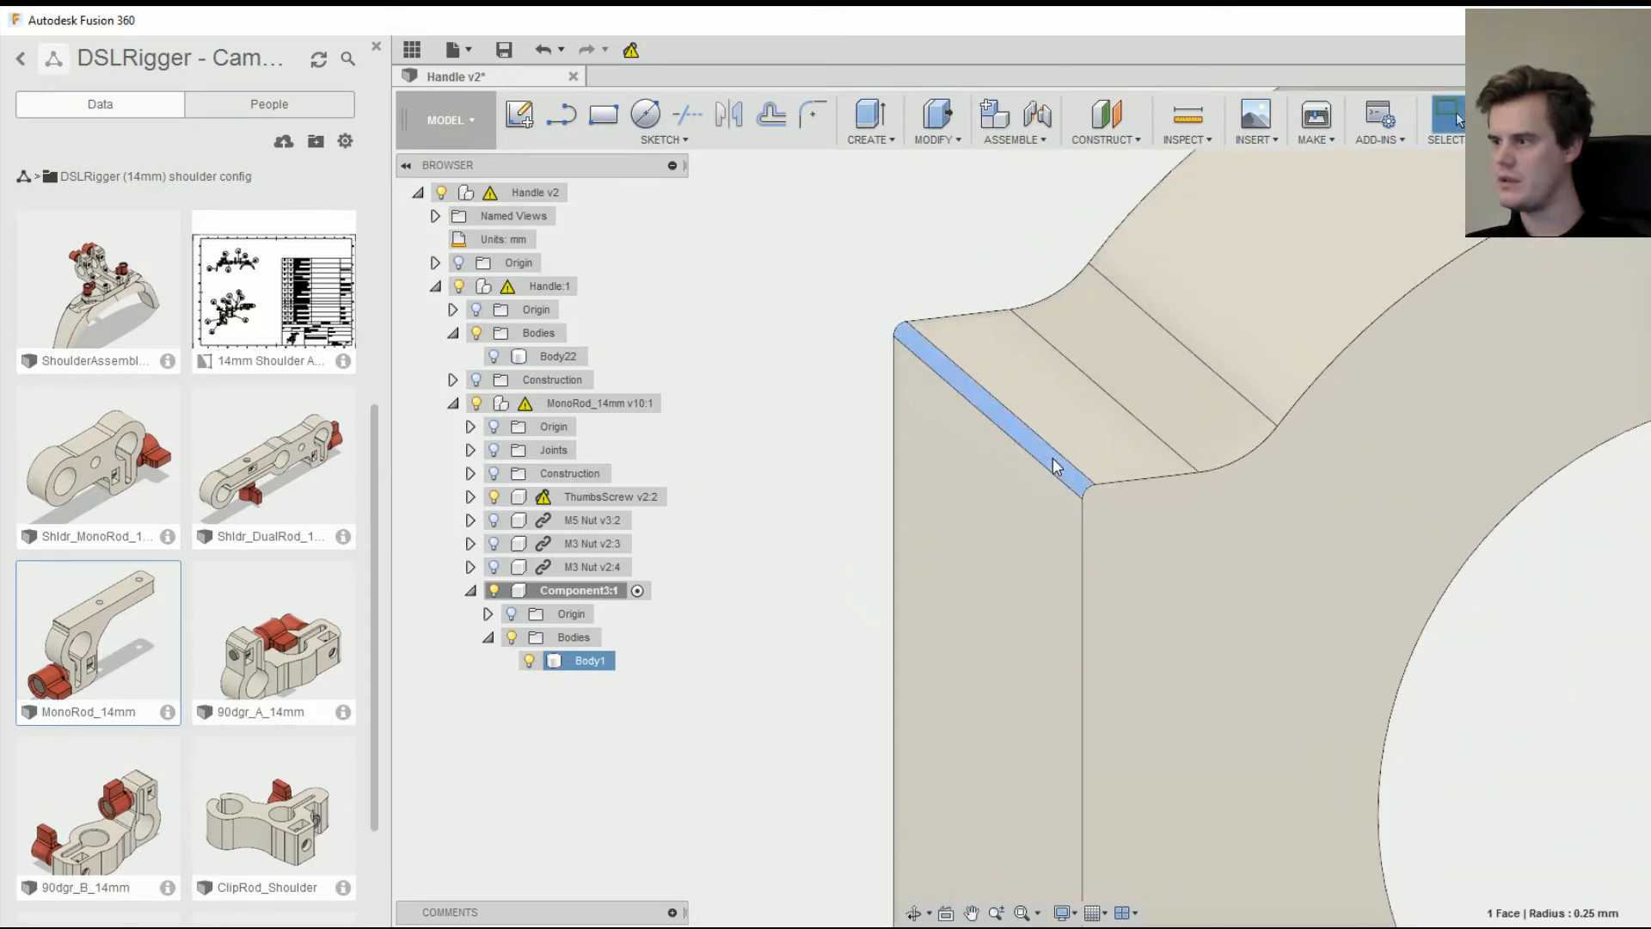
{"action": "right_click", "coordinate": [1056, 464]}
{"action": "left_click", "coordinate": [1120, 441]}
{"action": "left_click_drag", "start_coordinate": [1043, 442], "coordinate": [1327, 633]}
{"action": "scroll", "coordinate": [1317, 593], "scroll_direction": "down", "scroll_amount": 5}
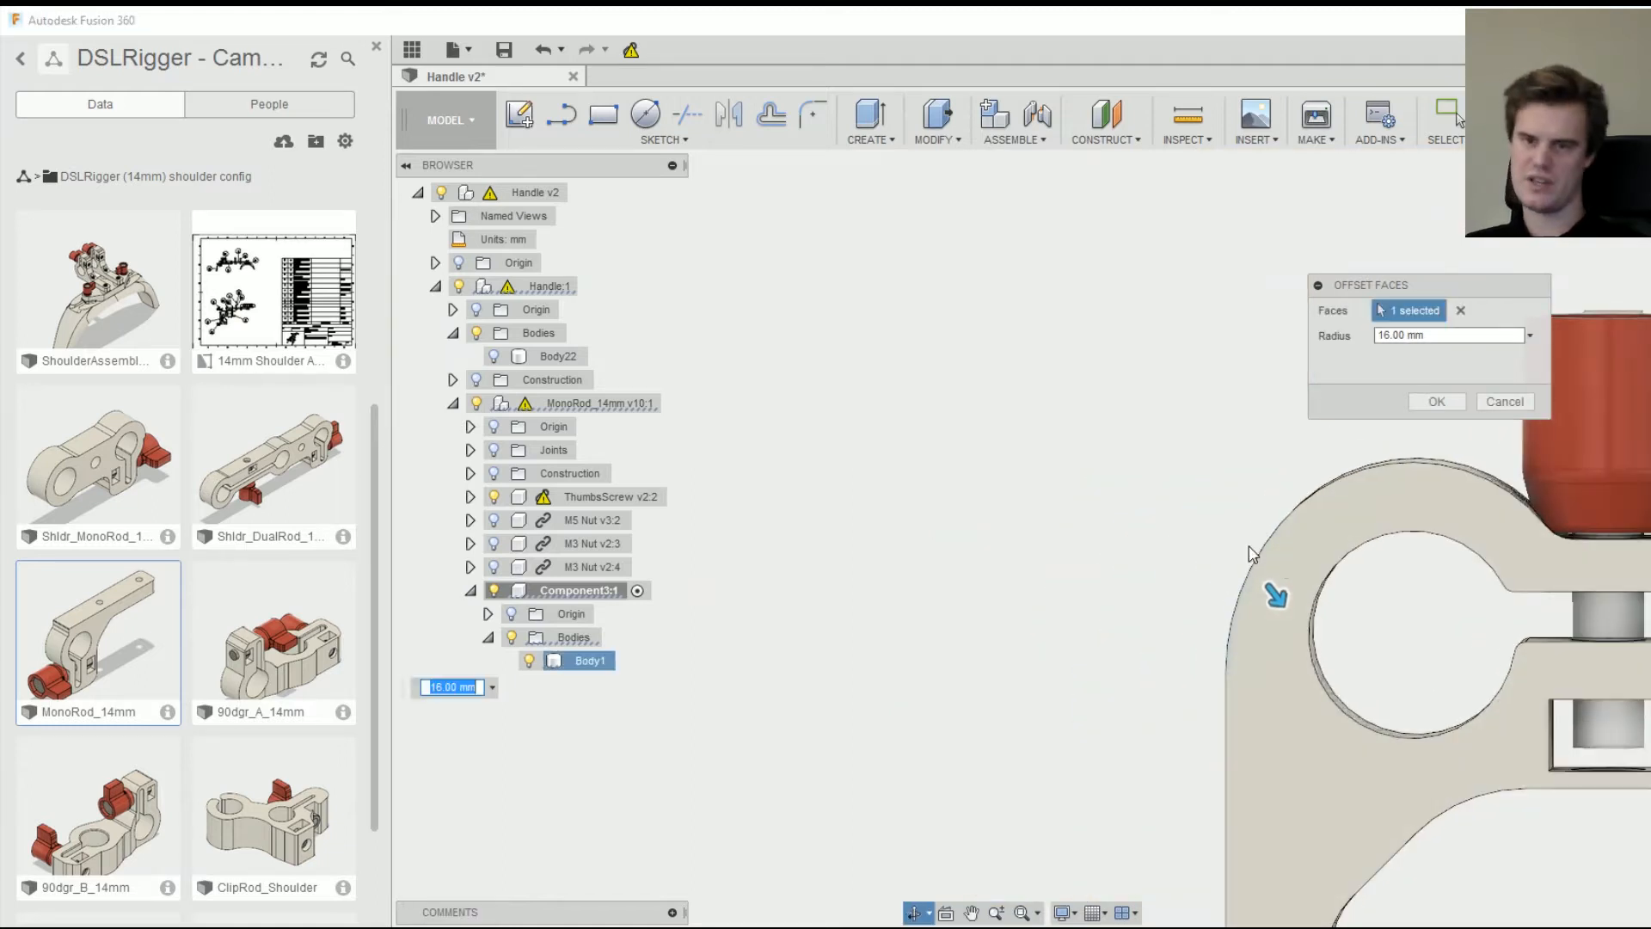
{"action": "left_click", "coordinate": [1435, 402]}
{"action": "key", "text": "F6"}
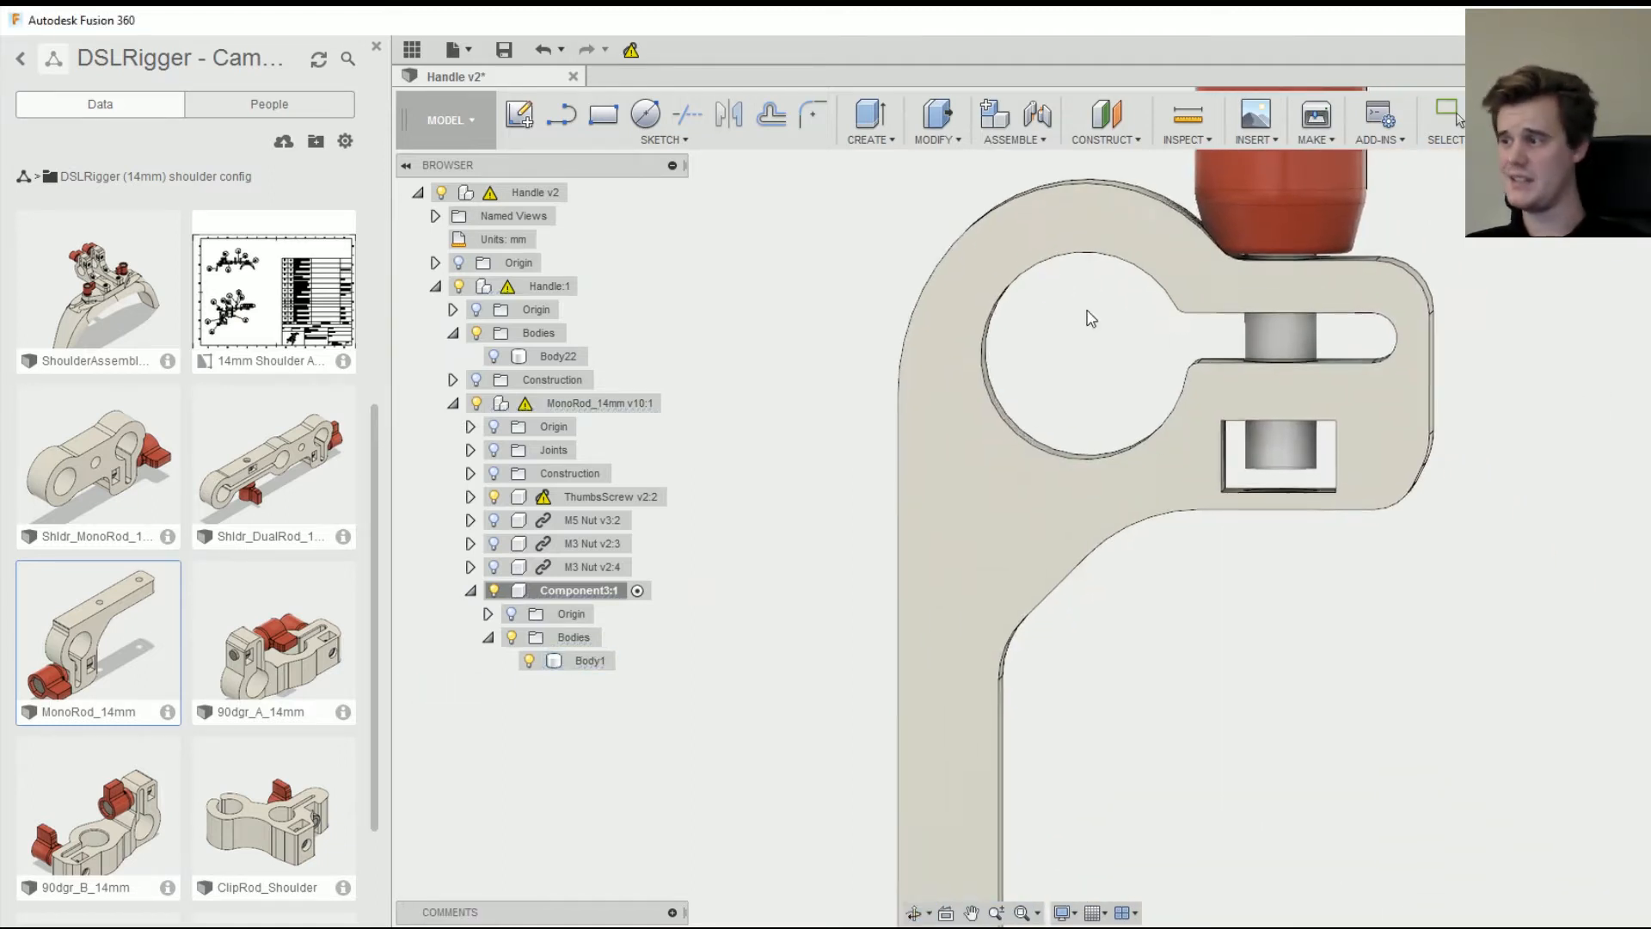
- Show the handle's Body22 again around the cleaned-up clamp arm
{"action": "scroll", "coordinate": [1109, 517], "scroll_direction": "down", "scroll_amount": 1}
{"action": "middle_click_drag", "start_coordinate": [1101, 626], "coordinate": [1128, 375]}
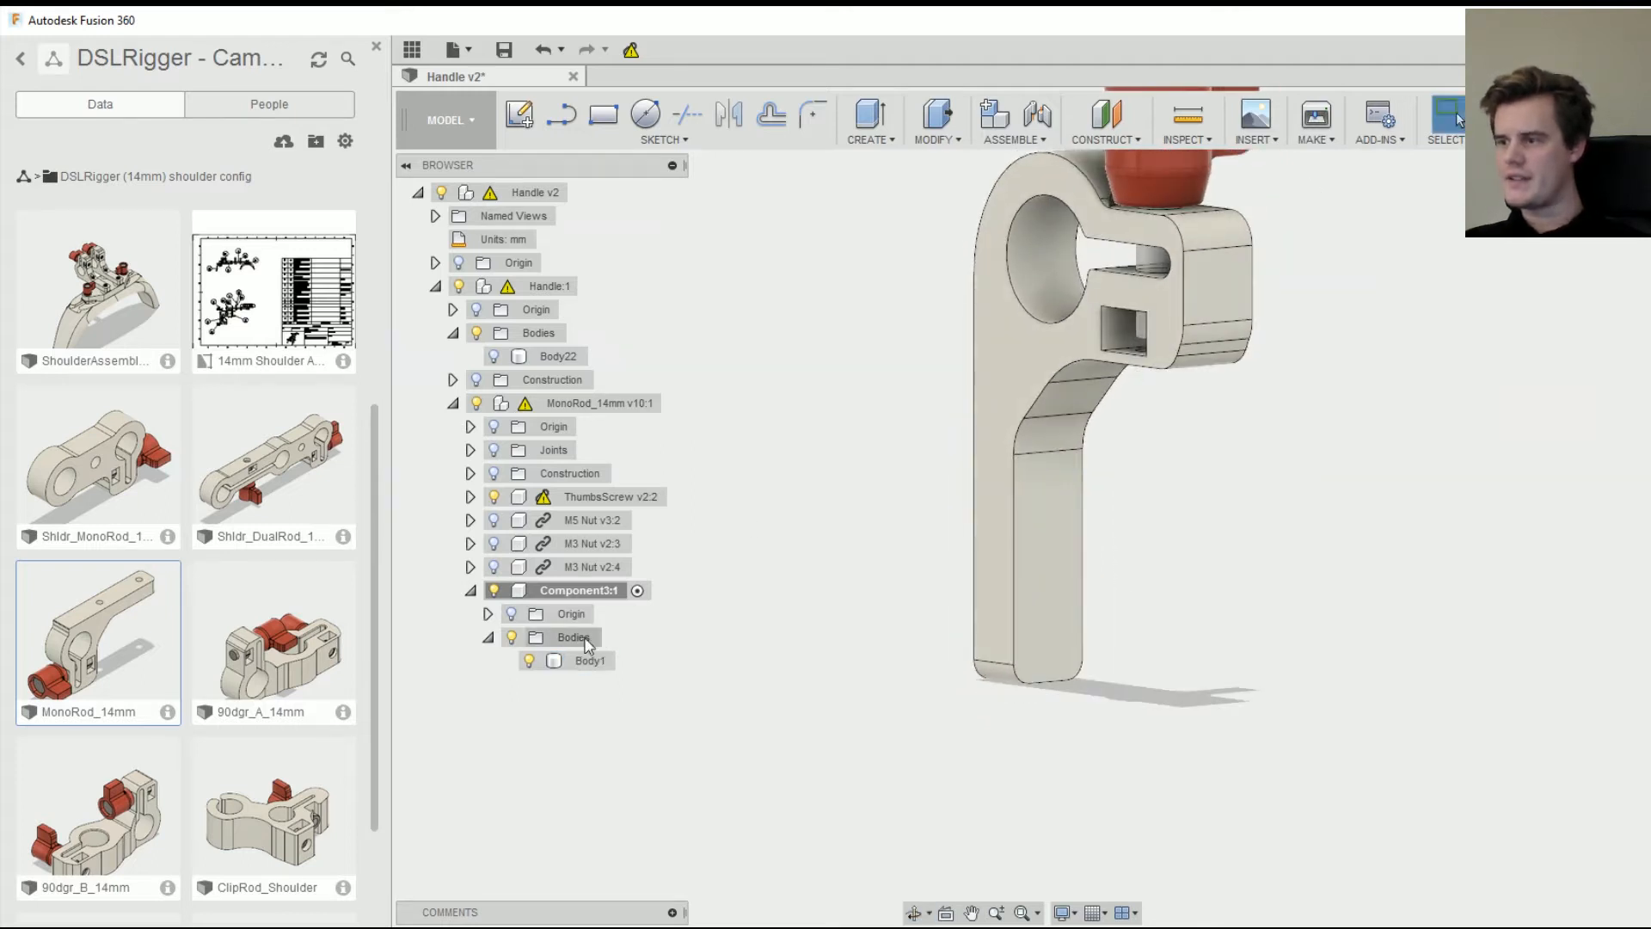
{"action": "left_click", "coordinate": [491, 359]}
- Move the MonoRod_14mm 6 mm along X toward the middle of the handle and check its fit from the side
{"action": "scroll", "coordinate": [1209, 499], "scroll_direction": "down", "scroll_amount": 2}
{"action": "middle_click_drag", "start_coordinate": [1113, 544], "coordinate": [1350, 524], "text": "shift"}
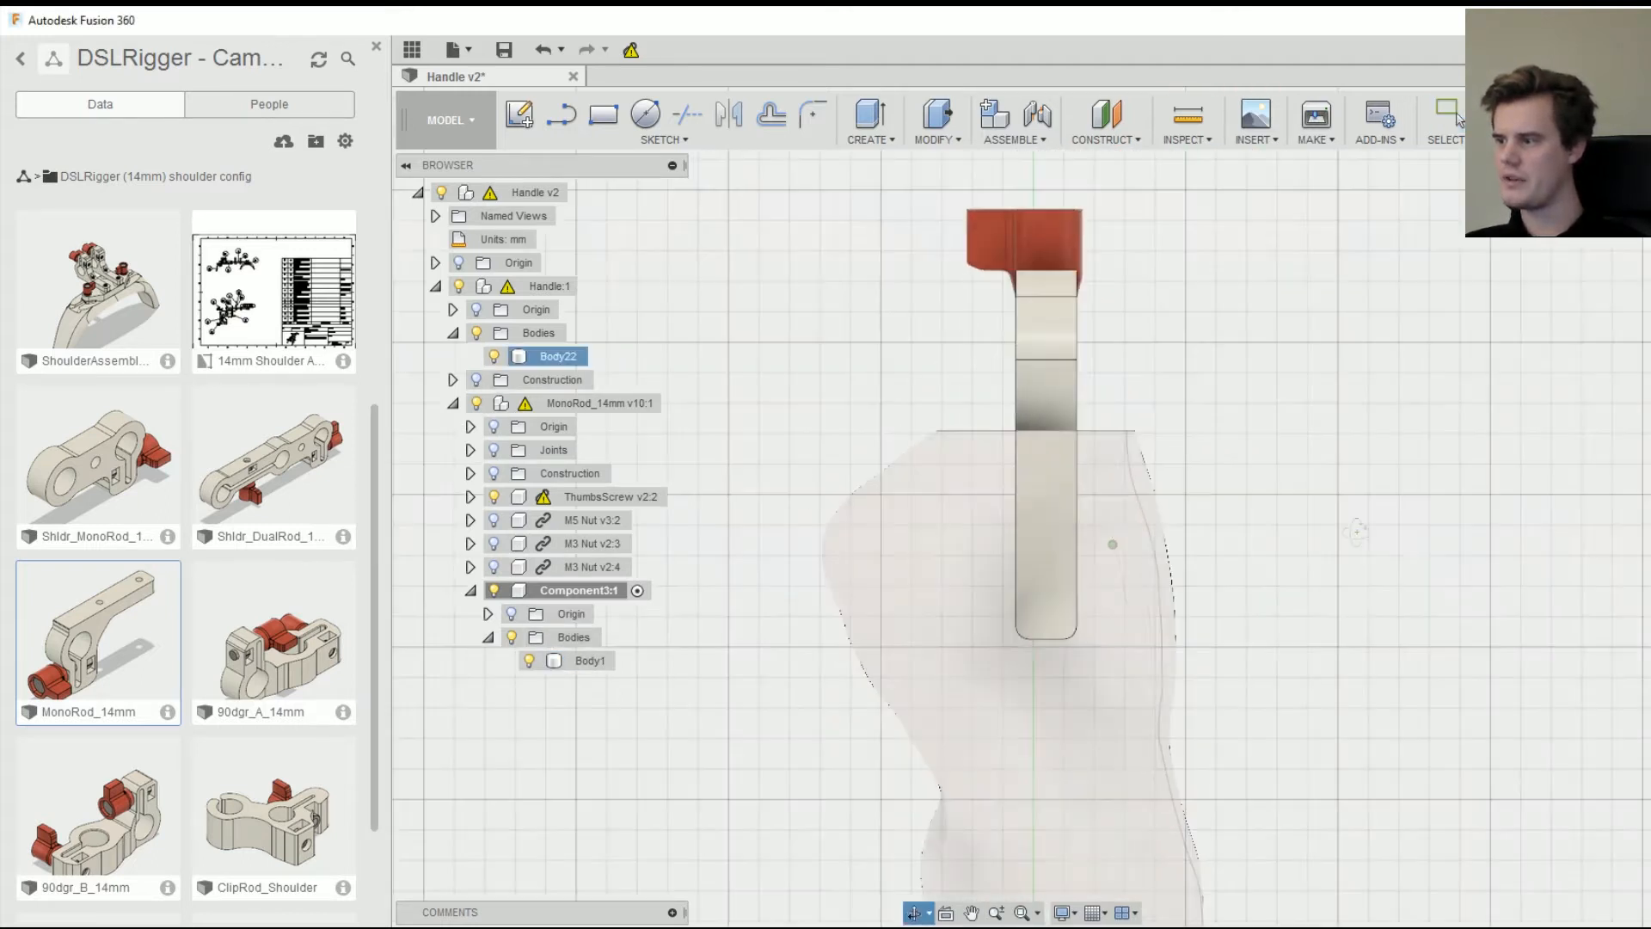
{"action": "scroll", "coordinate": [1114, 486], "scroll_direction": "up", "scroll_amount": 1}
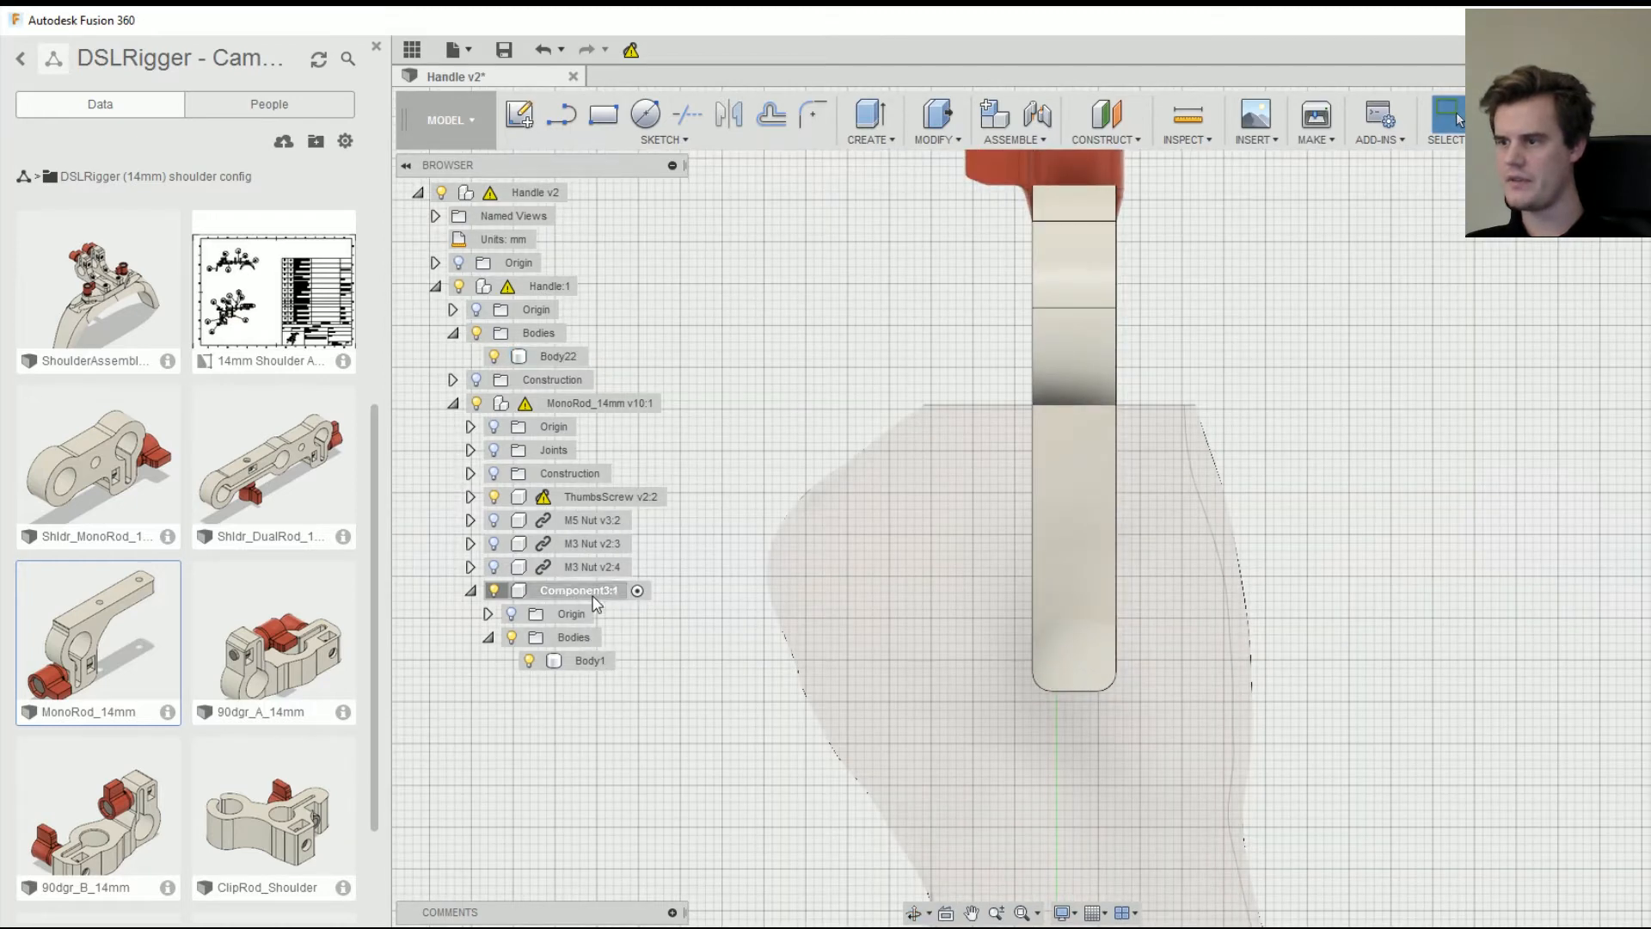
{"action": "right_click", "coordinate": [585, 406]}
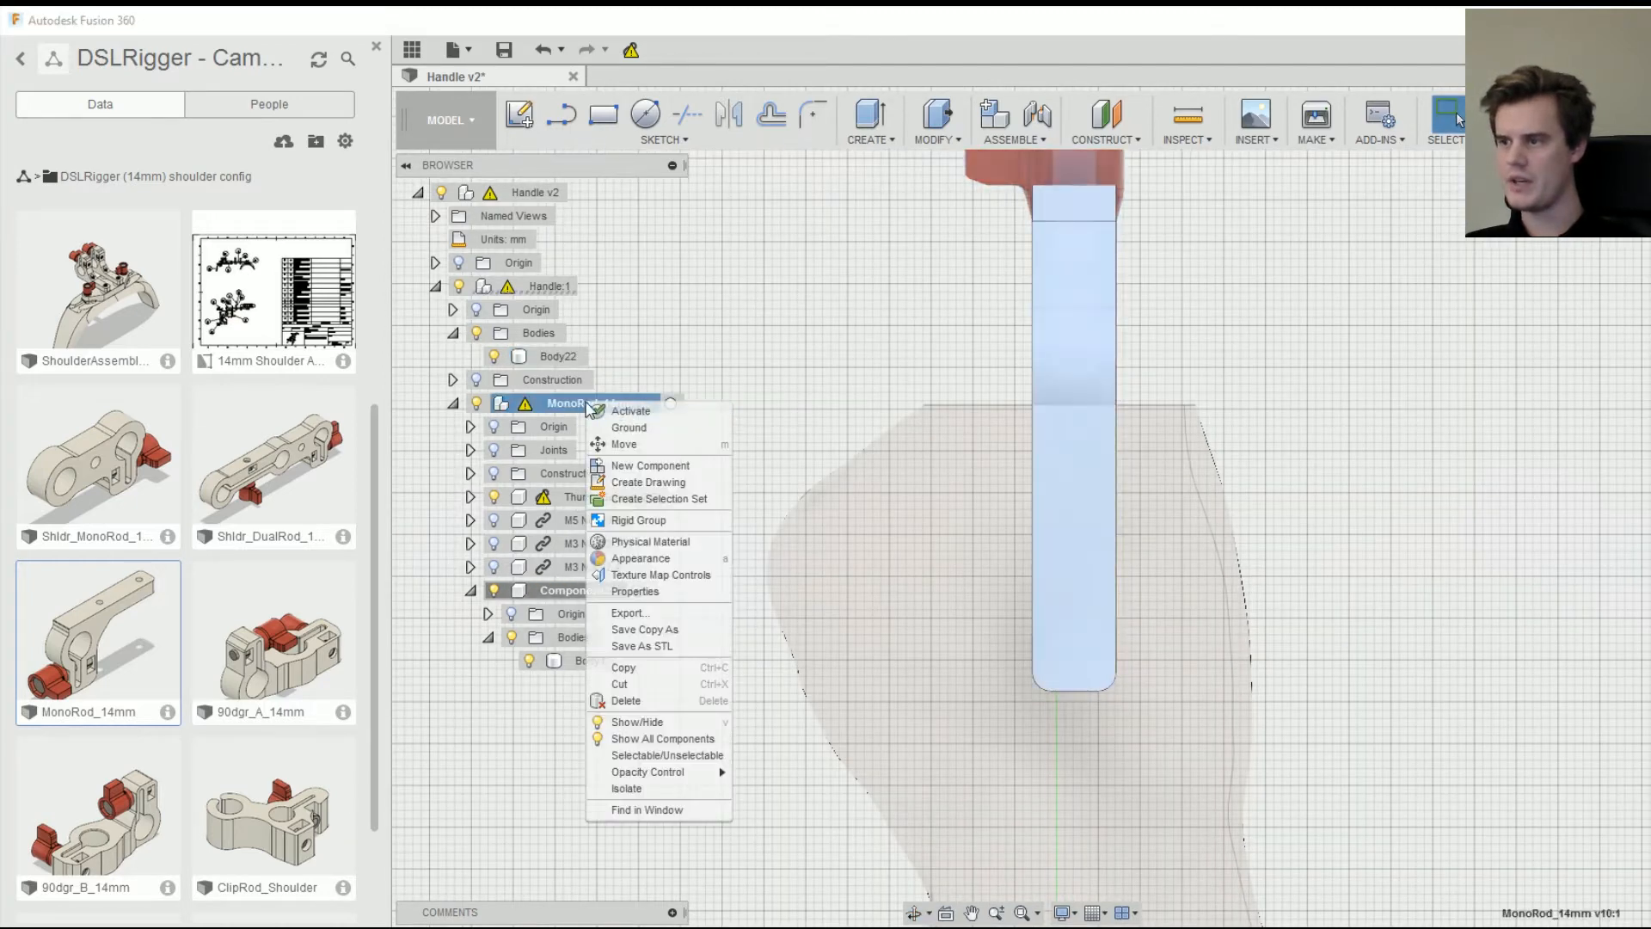
{"action": "left_click", "coordinate": [647, 444]}
{"action": "left_click_drag", "start_coordinate": [1056, 537], "coordinate": [1009, 537]}
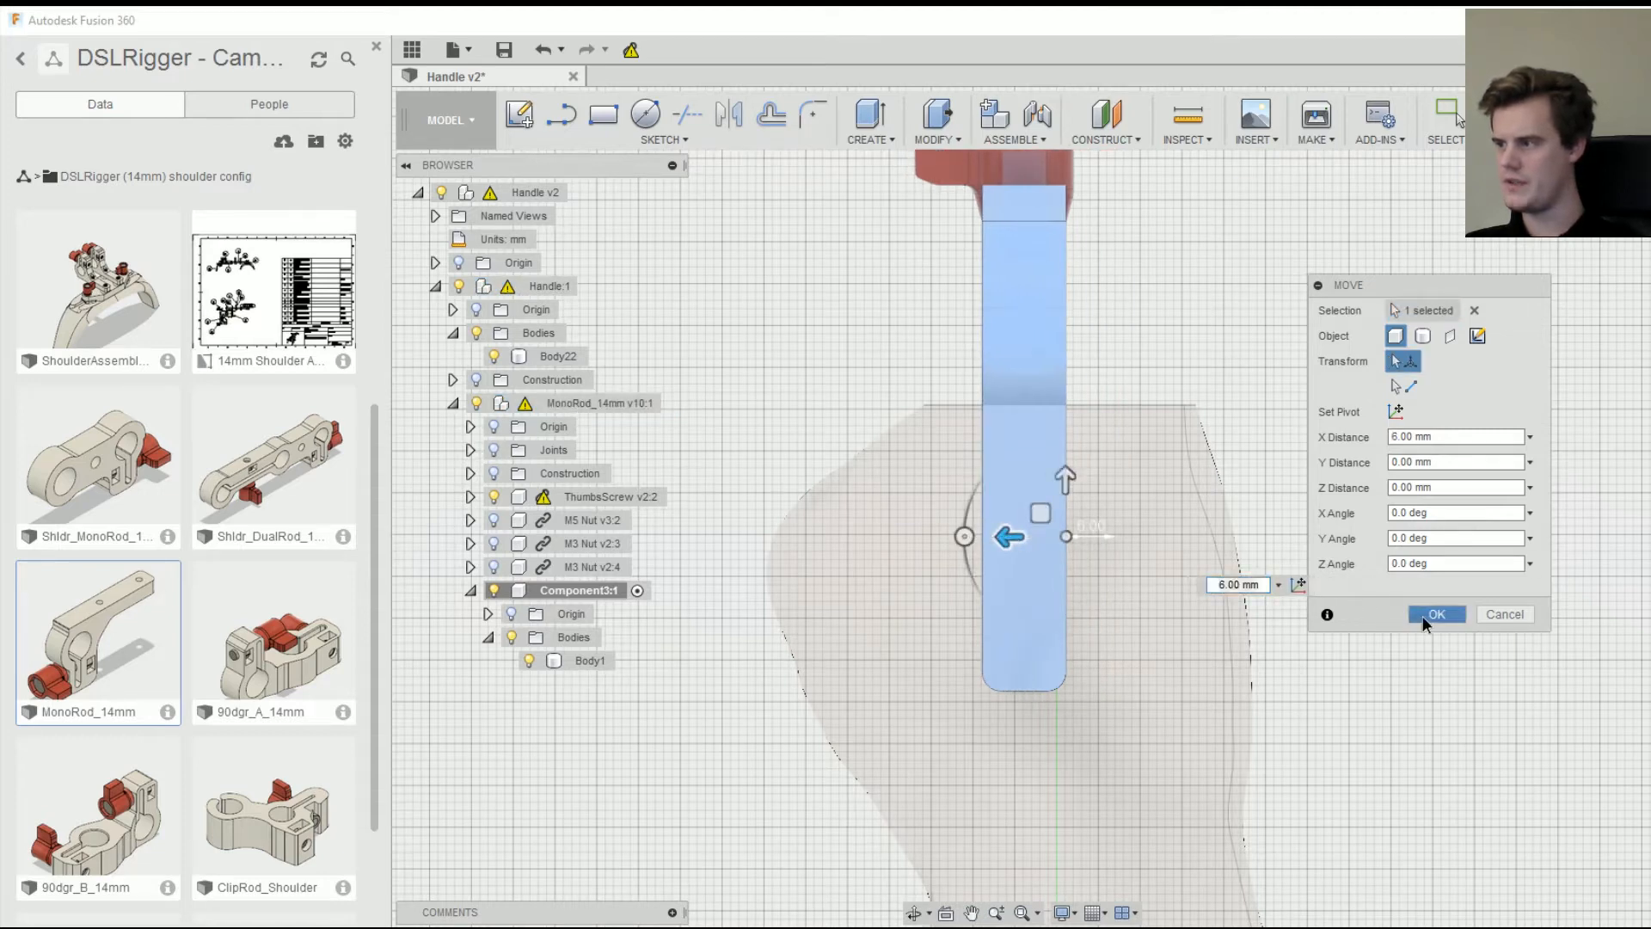
{"action": "left_click", "coordinate": [1434, 614]}
{"action": "middle_click_drag", "start_coordinate": [1350, 490], "coordinate": [1459, 121], "text": "shift"}
{"action": "middle_click_drag", "start_coordinate": [1160, 497], "coordinate": [1296, 457], "text": "shift"}
{"action": "middle_click_drag", "start_coordinate": [1179, 597], "coordinate": [1137, 502]}
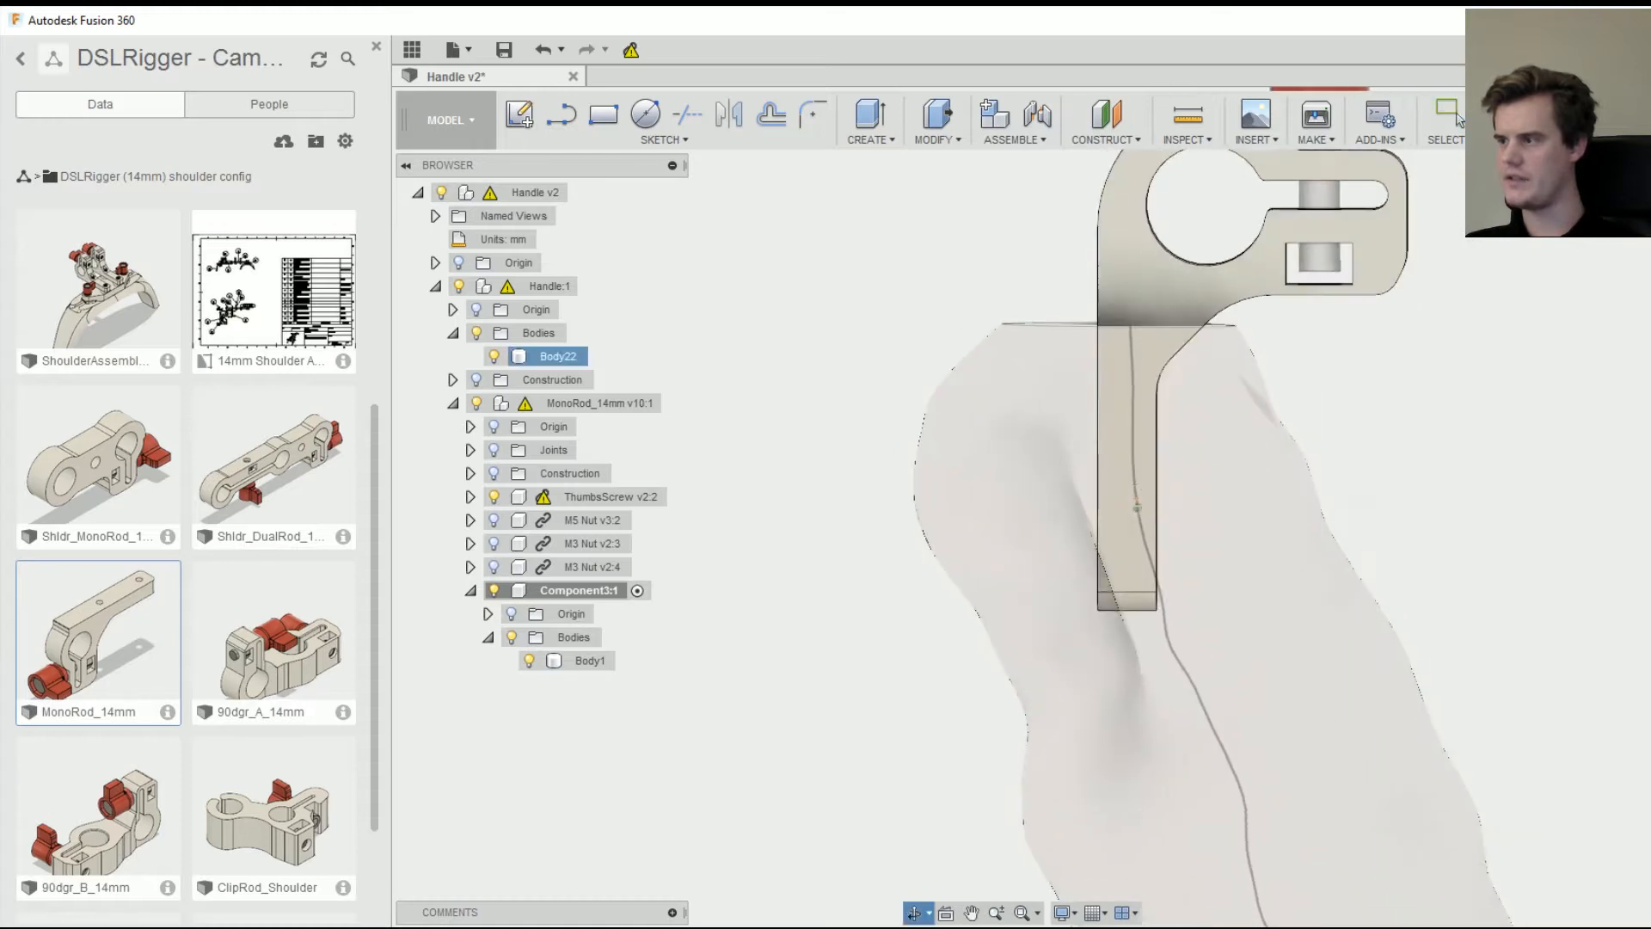
{"action": "middle_click_drag", "start_coordinate": [1422, 441], "coordinate": [1380, 486], "text": "shift"}
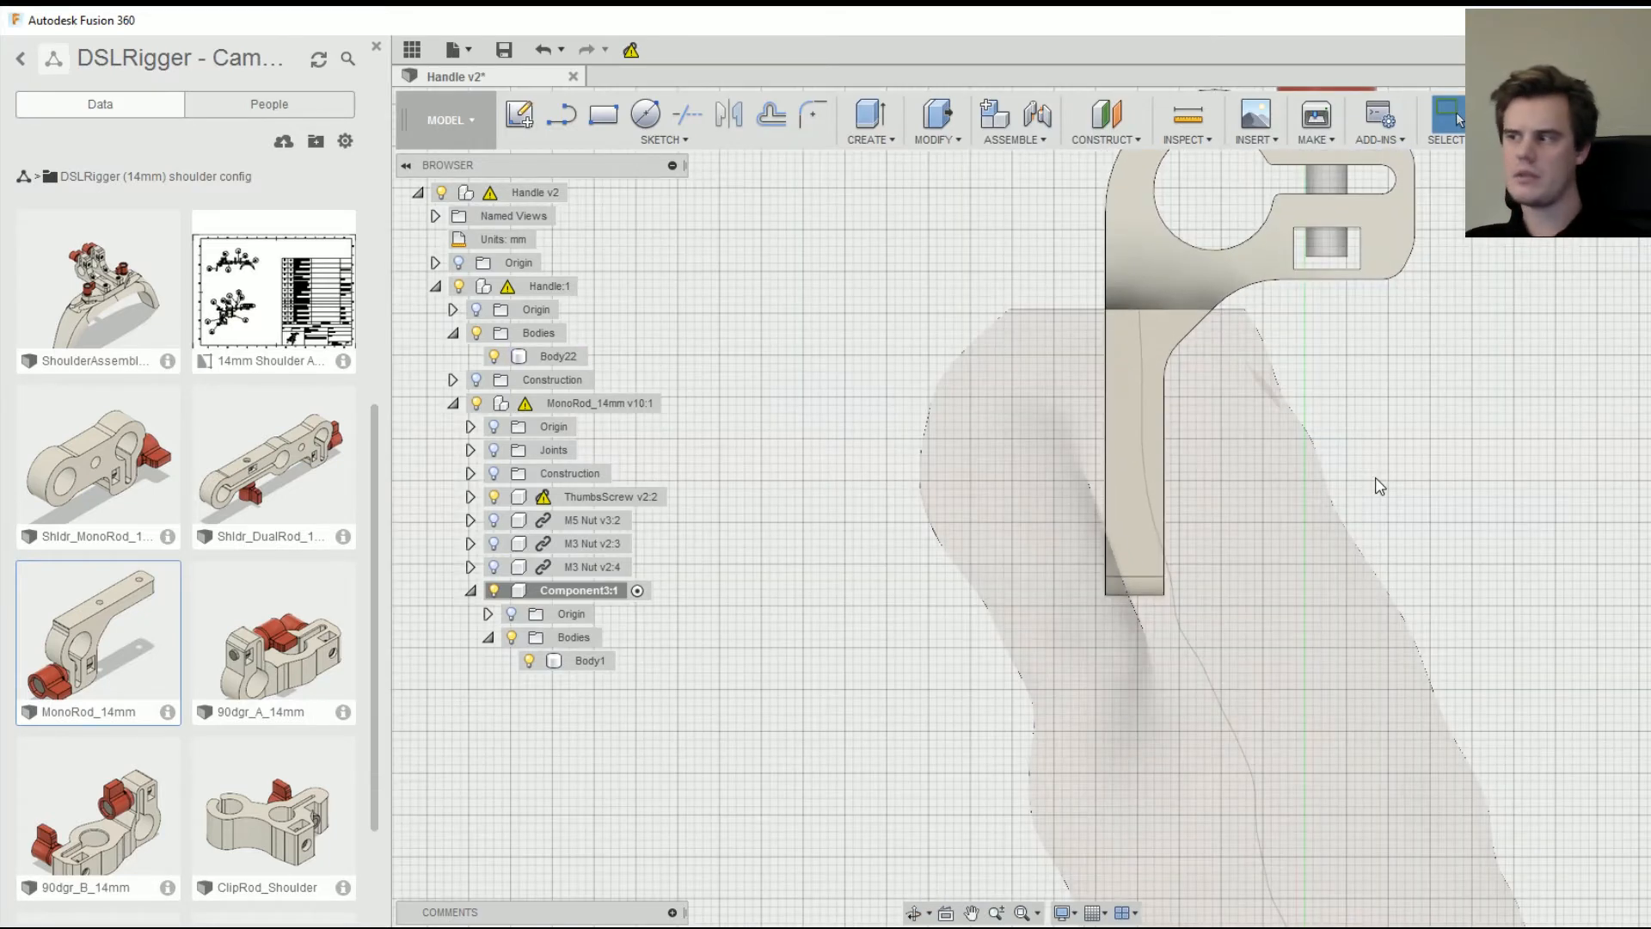
- Examine from the side how the repositioned clamp arm sits inside the handle's outline
{"action": "middle_click_drag", "start_coordinate": [1391, 575], "coordinate": [1242, 487]}
{"action": "scroll", "coordinate": [1069, 379], "scroll_direction": "up", "scroll_amount": 2}
{"action": "scroll", "coordinate": [1128, 472], "scroll_direction": "down", "scroll_amount": 3}
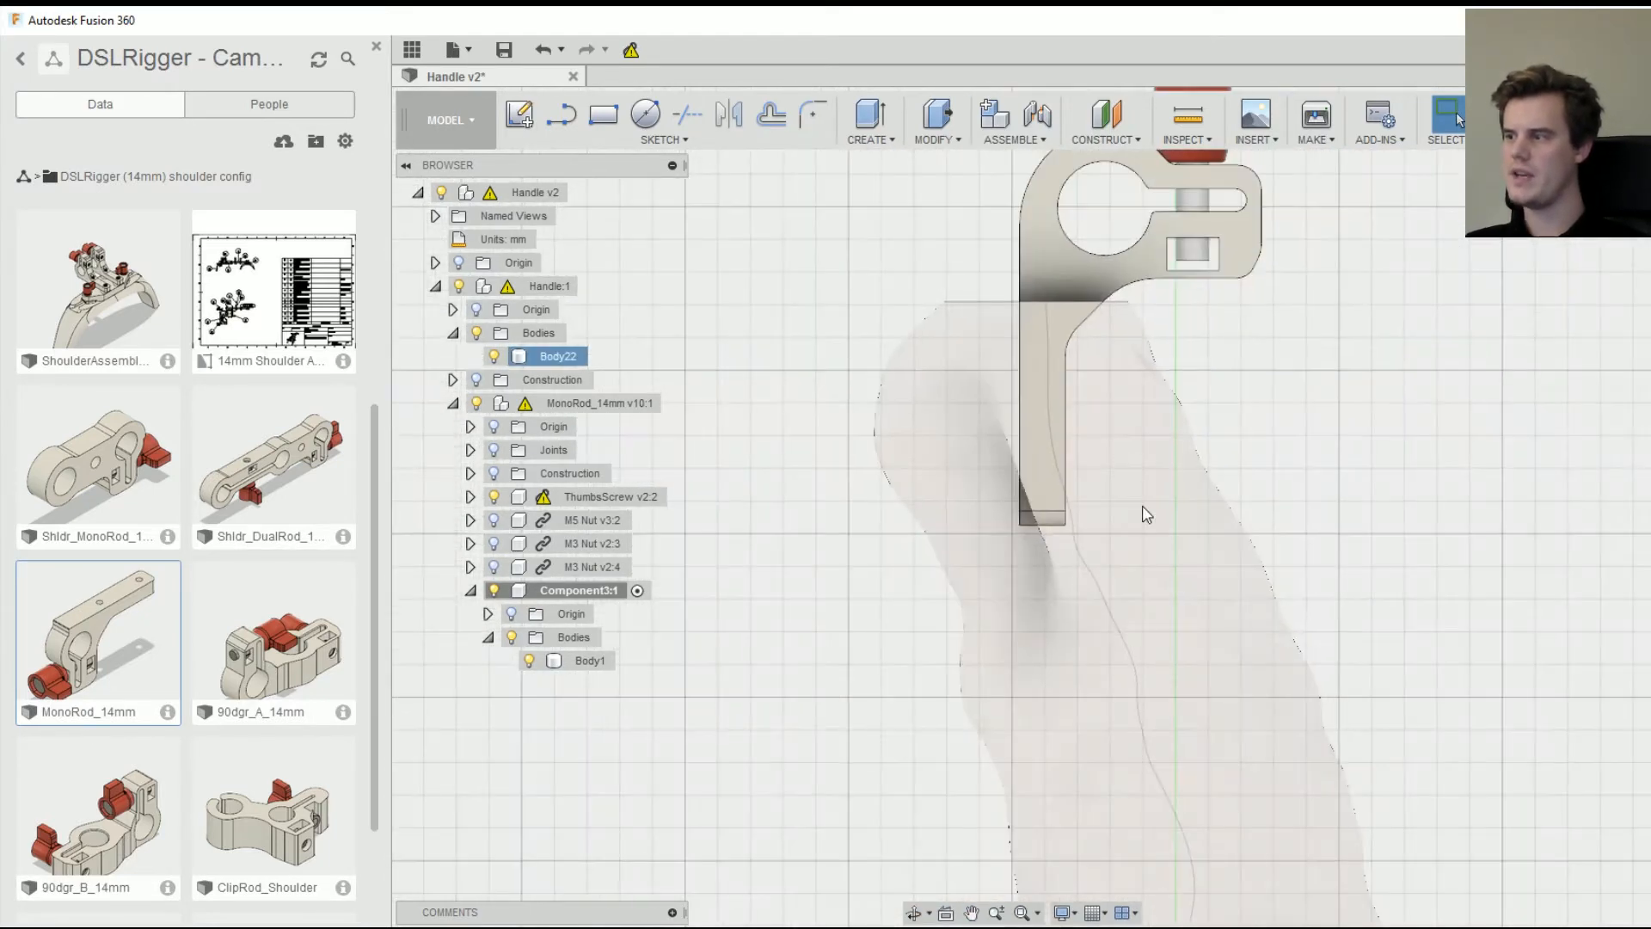
{"action": "middle_click_drag", "start_coordinate": [1131, 462], "coordinate": [1089, 429]}
{"action": "middle_click_drag", "start_coordinate": [1132, 652], "coordinate": [1066, 572]}
{"action": "middle_click_drag", "start_coordinate": [1039, 499], "coordinate": [1016, 540]}
{"action": "scroll", "coordinate": [964, 394], "scroll_direction": "up", "scroll_amount": 2}
{"action": "middle_click_drag", "start_coordinate": [978, 410], "coordinate": [967, 465]}
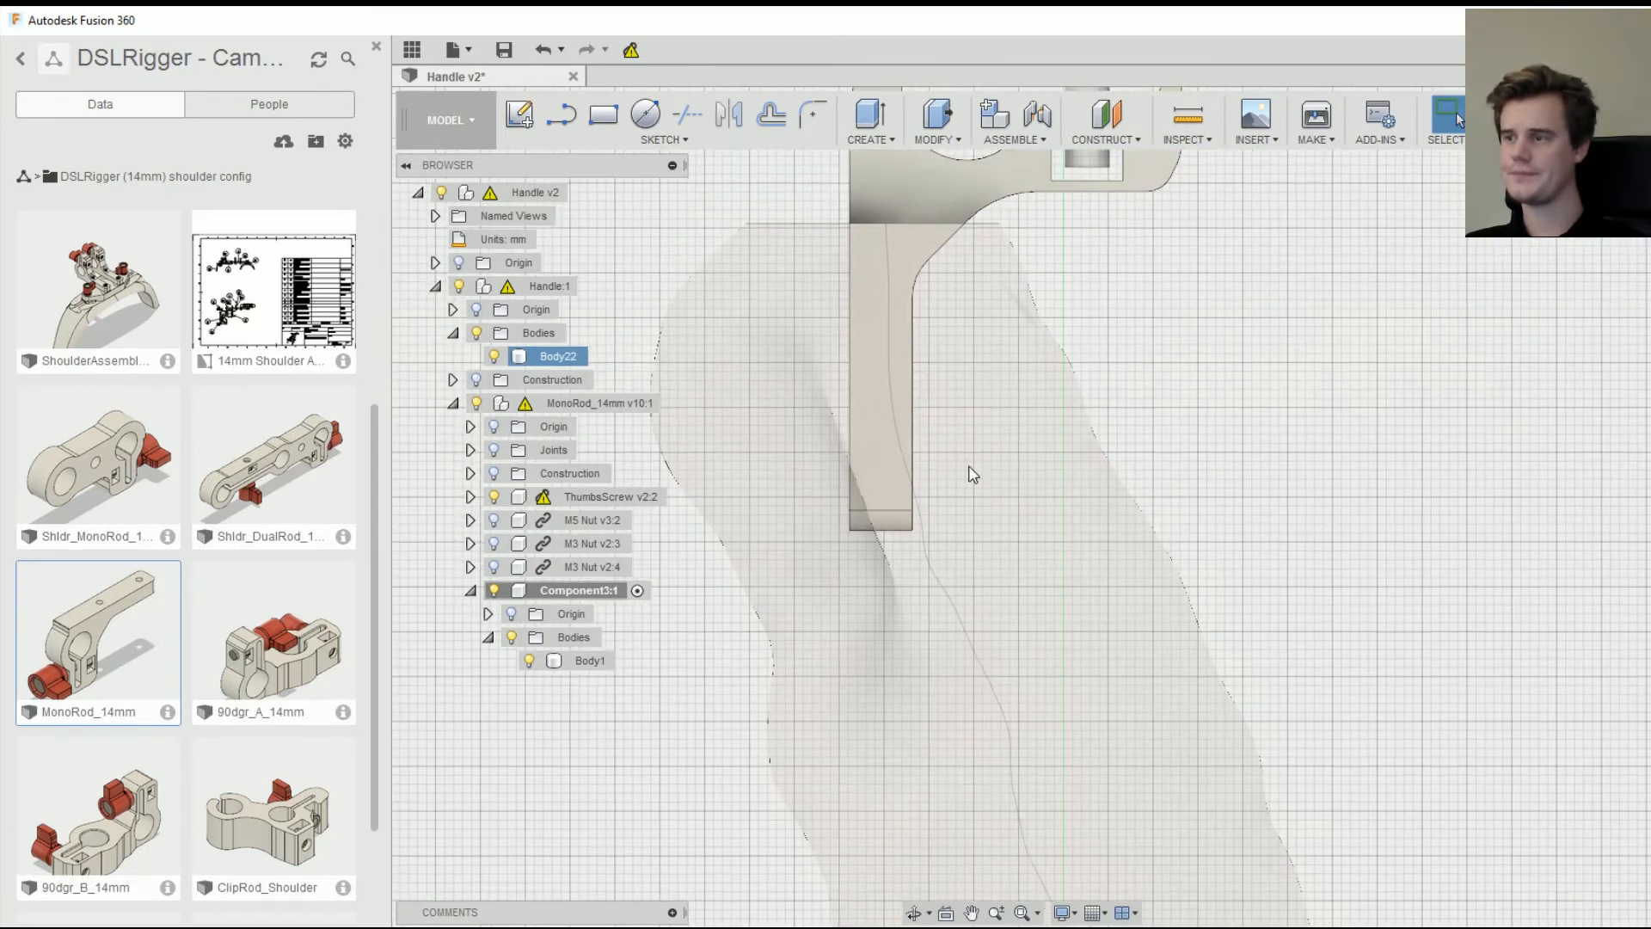
- On the clamp's side face, sketch a tapering arm extension running down inside the handle, plus a diagonal line across the old arm
{"action": "left_click", "coordinate": [615, 129]}
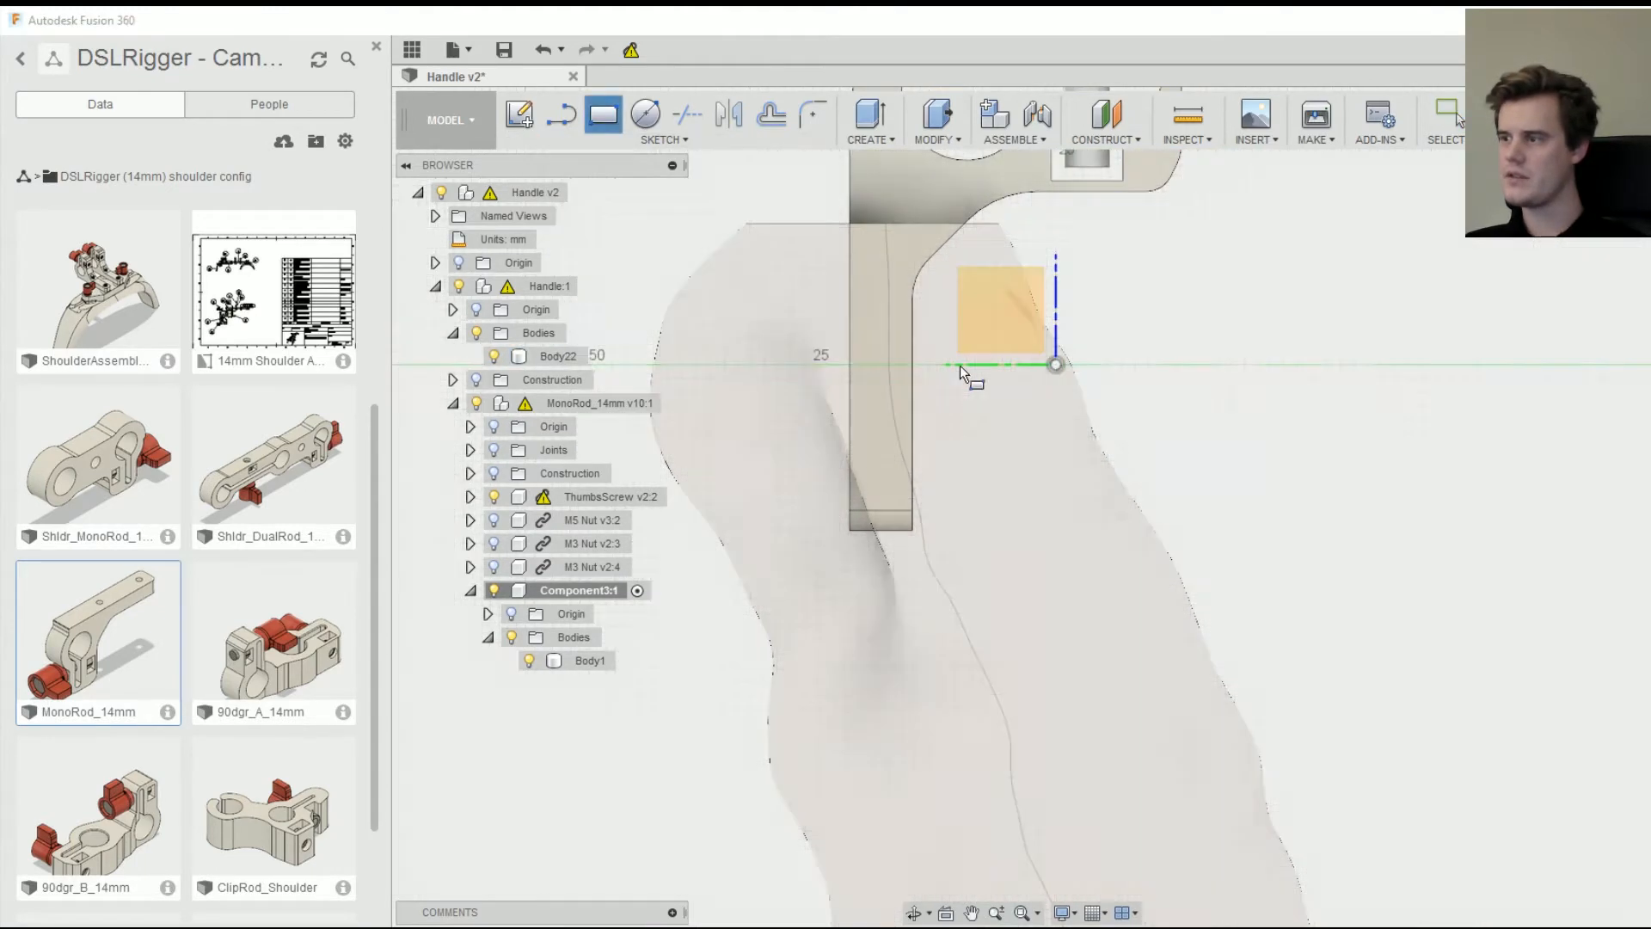
{"action": "left_click", "coordinate": [903, 299]}
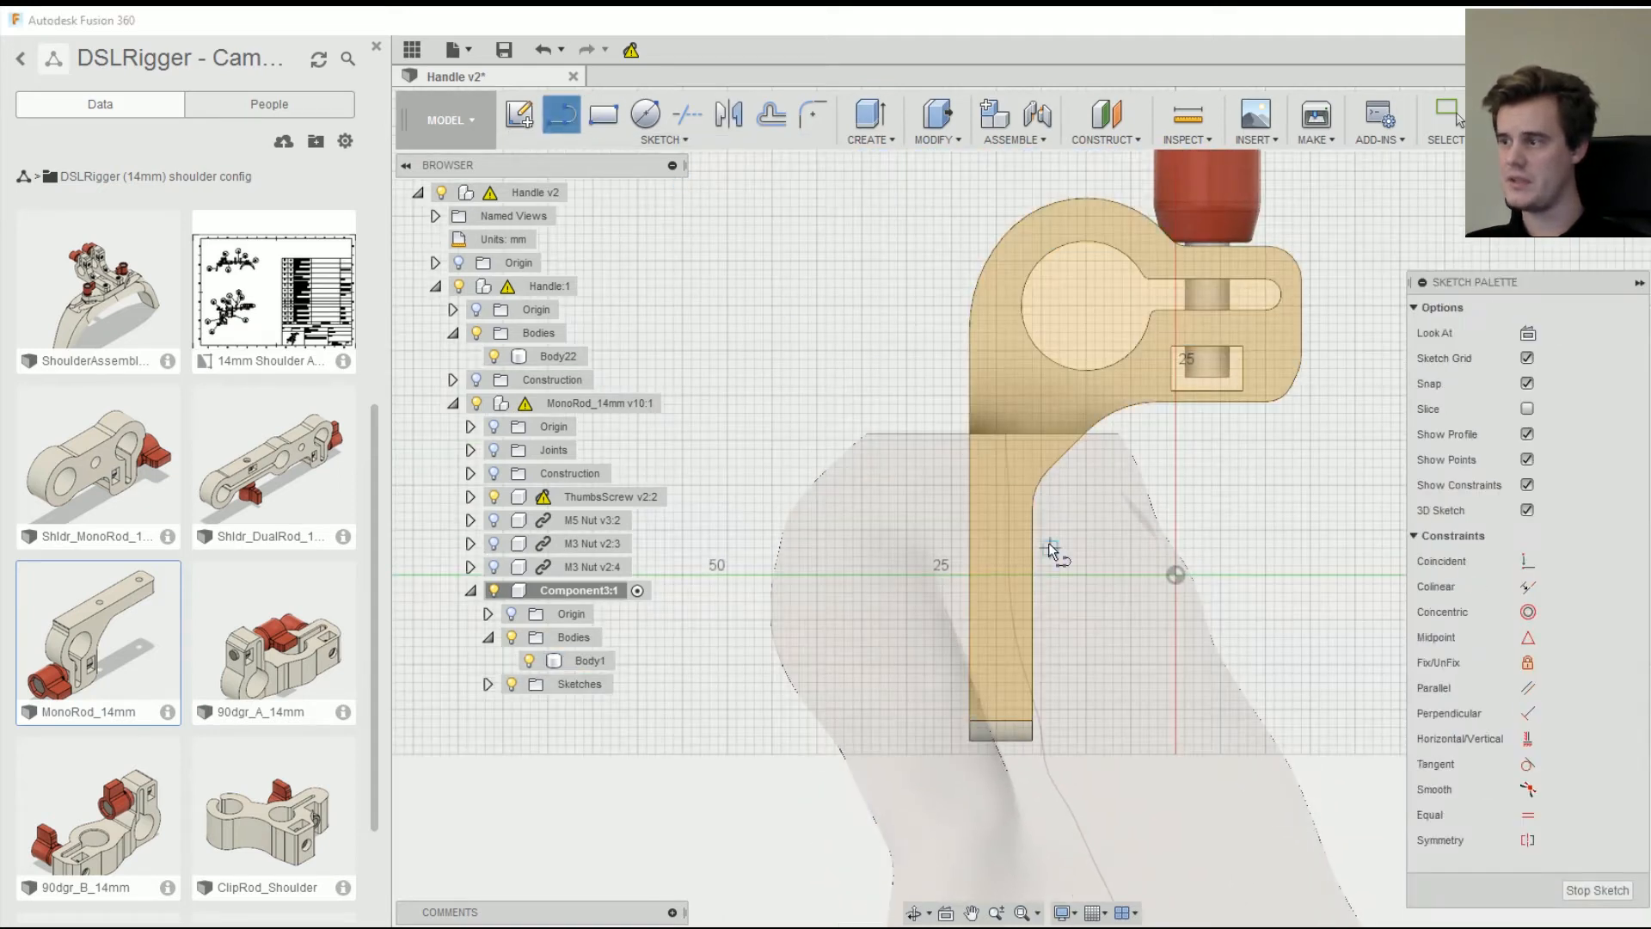
{"action": "key", "text": "l"}
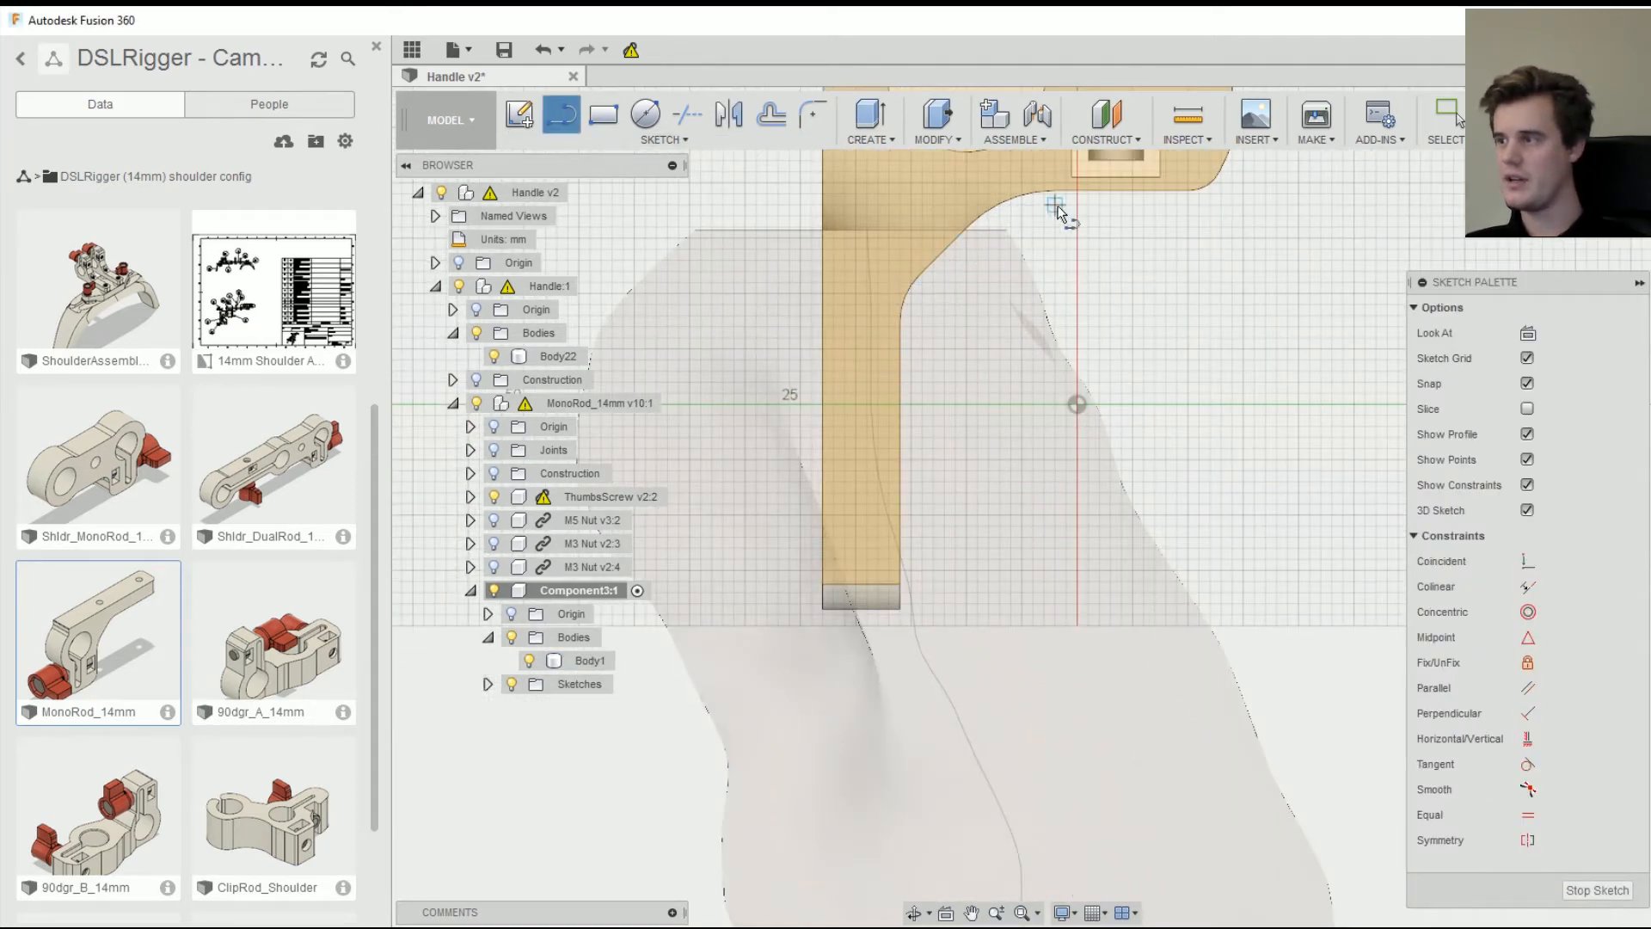
{"action": "middle_click_drag", "start_coordinate": [1102, 257], "coordinate": [1059, 336]}
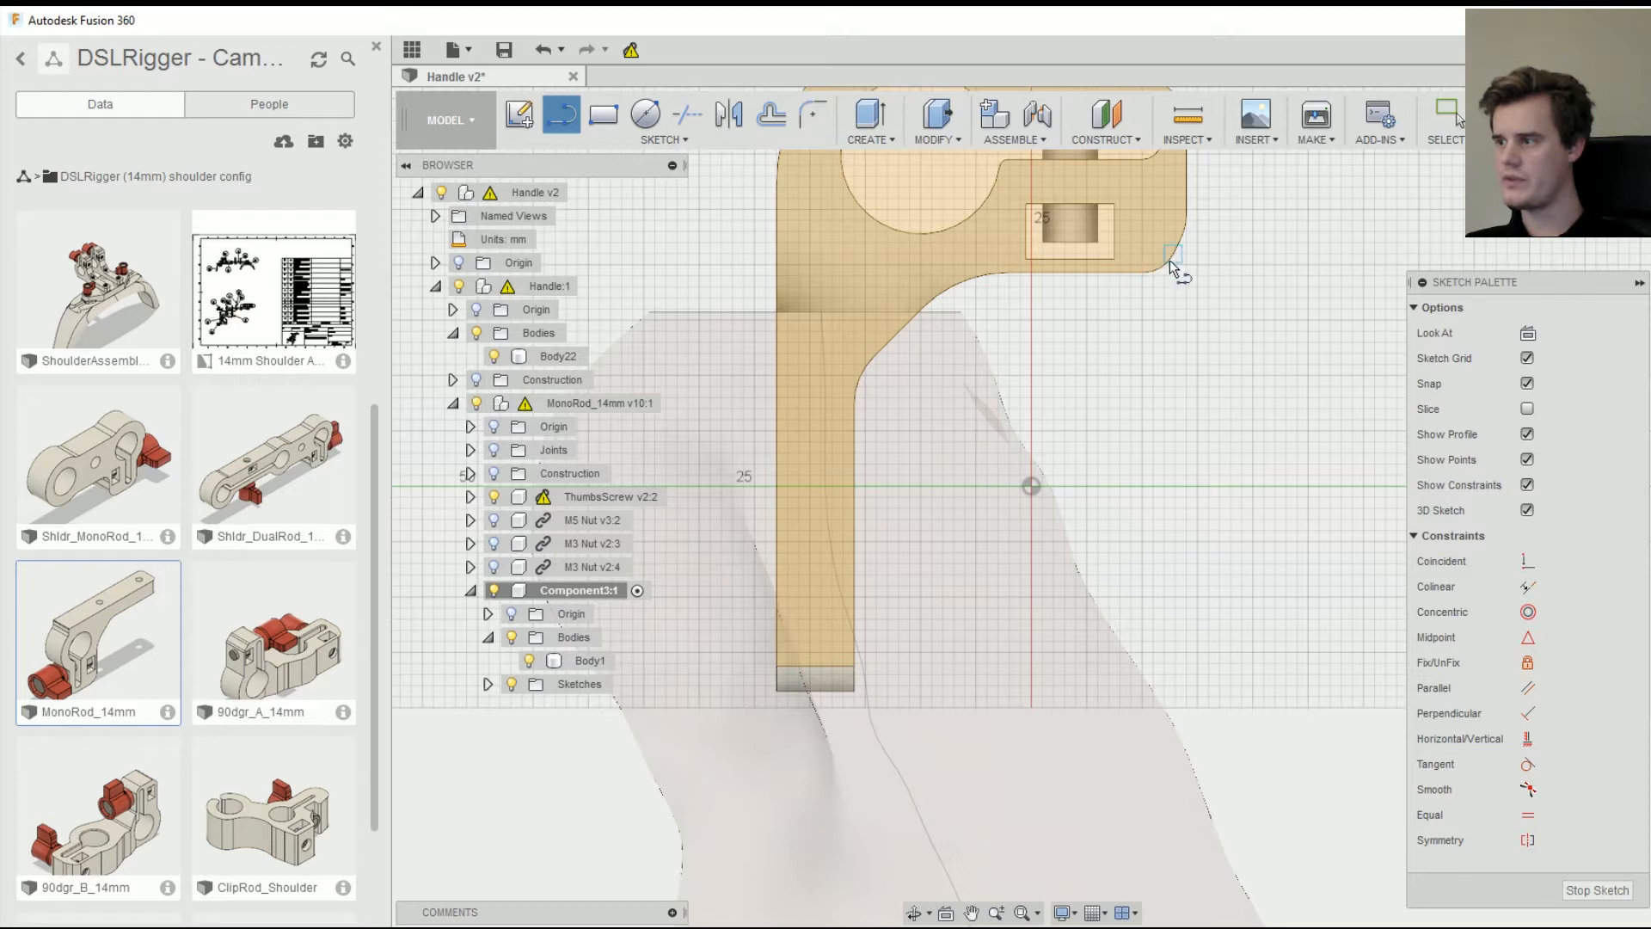
{"action": "left_click", "coordinate": [1161, 269]}
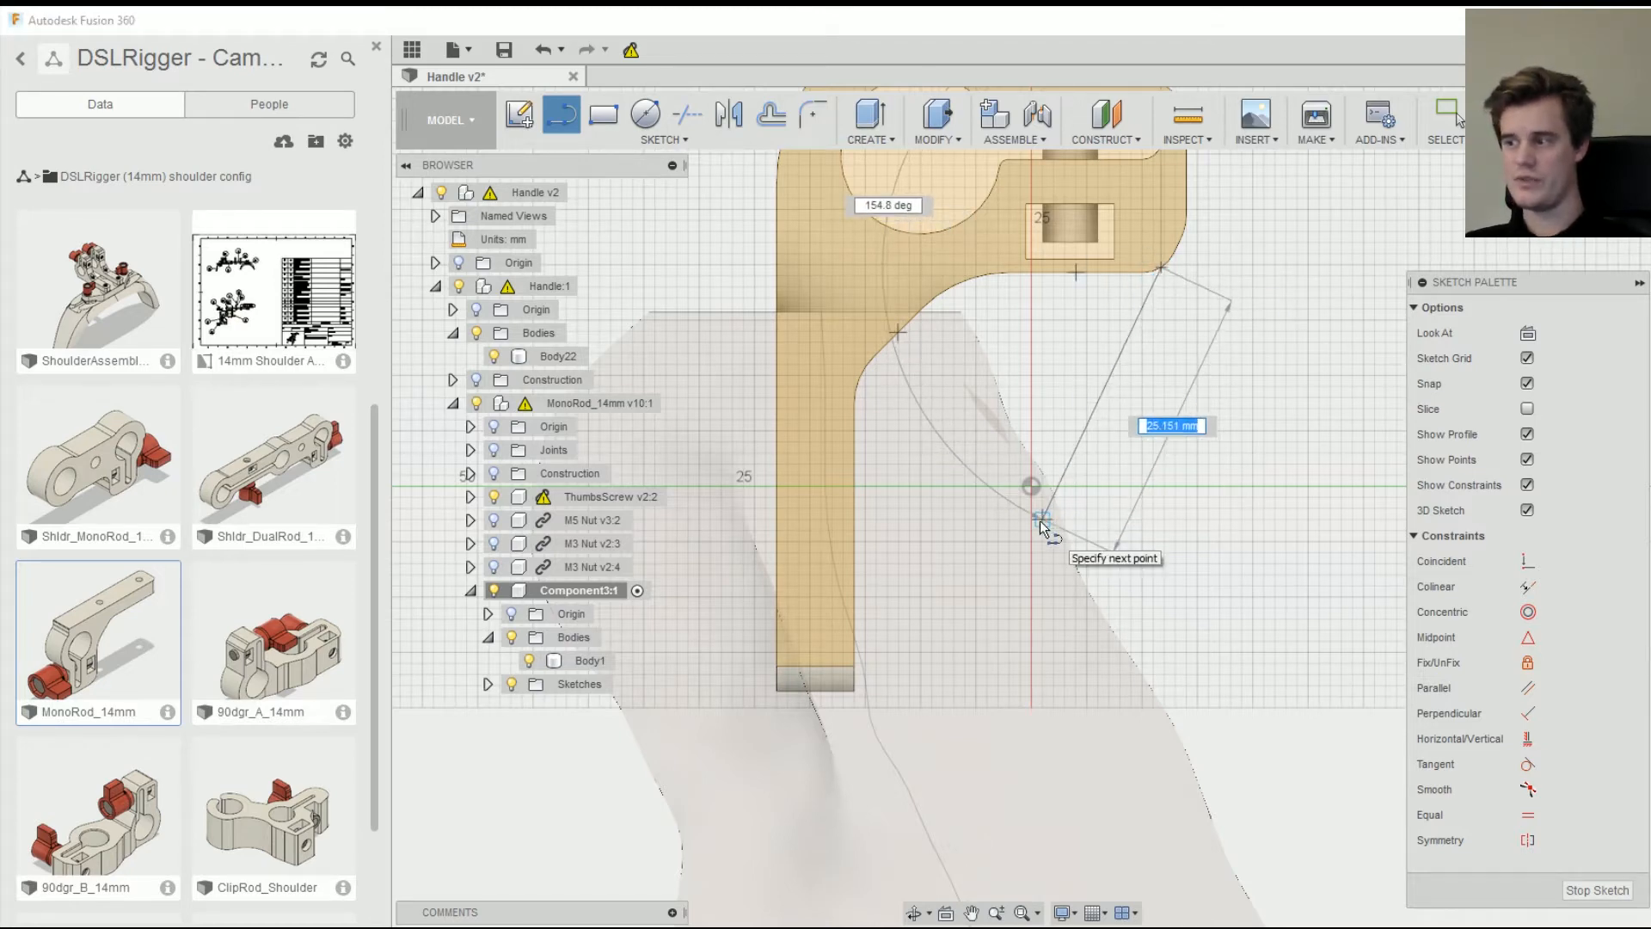
{"action": "left_click", "coordinate": [1041, 519]}
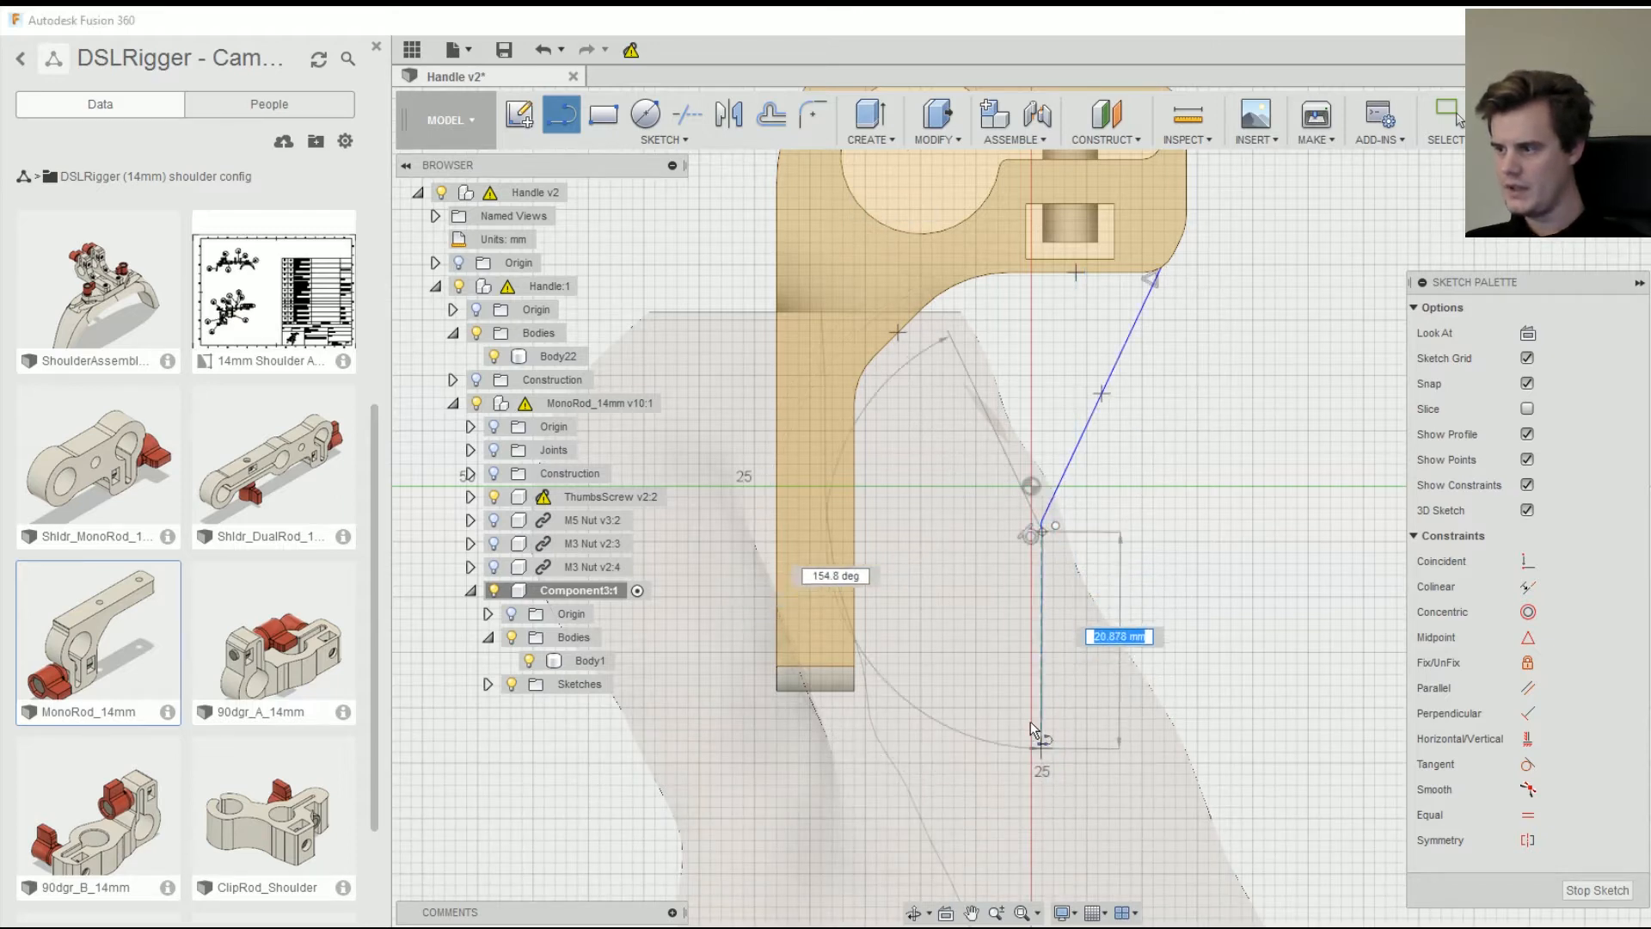
{"action": "scroll", "coordinate": [917, 554], "scroll_direction": "down", "scroll_amount": 4}
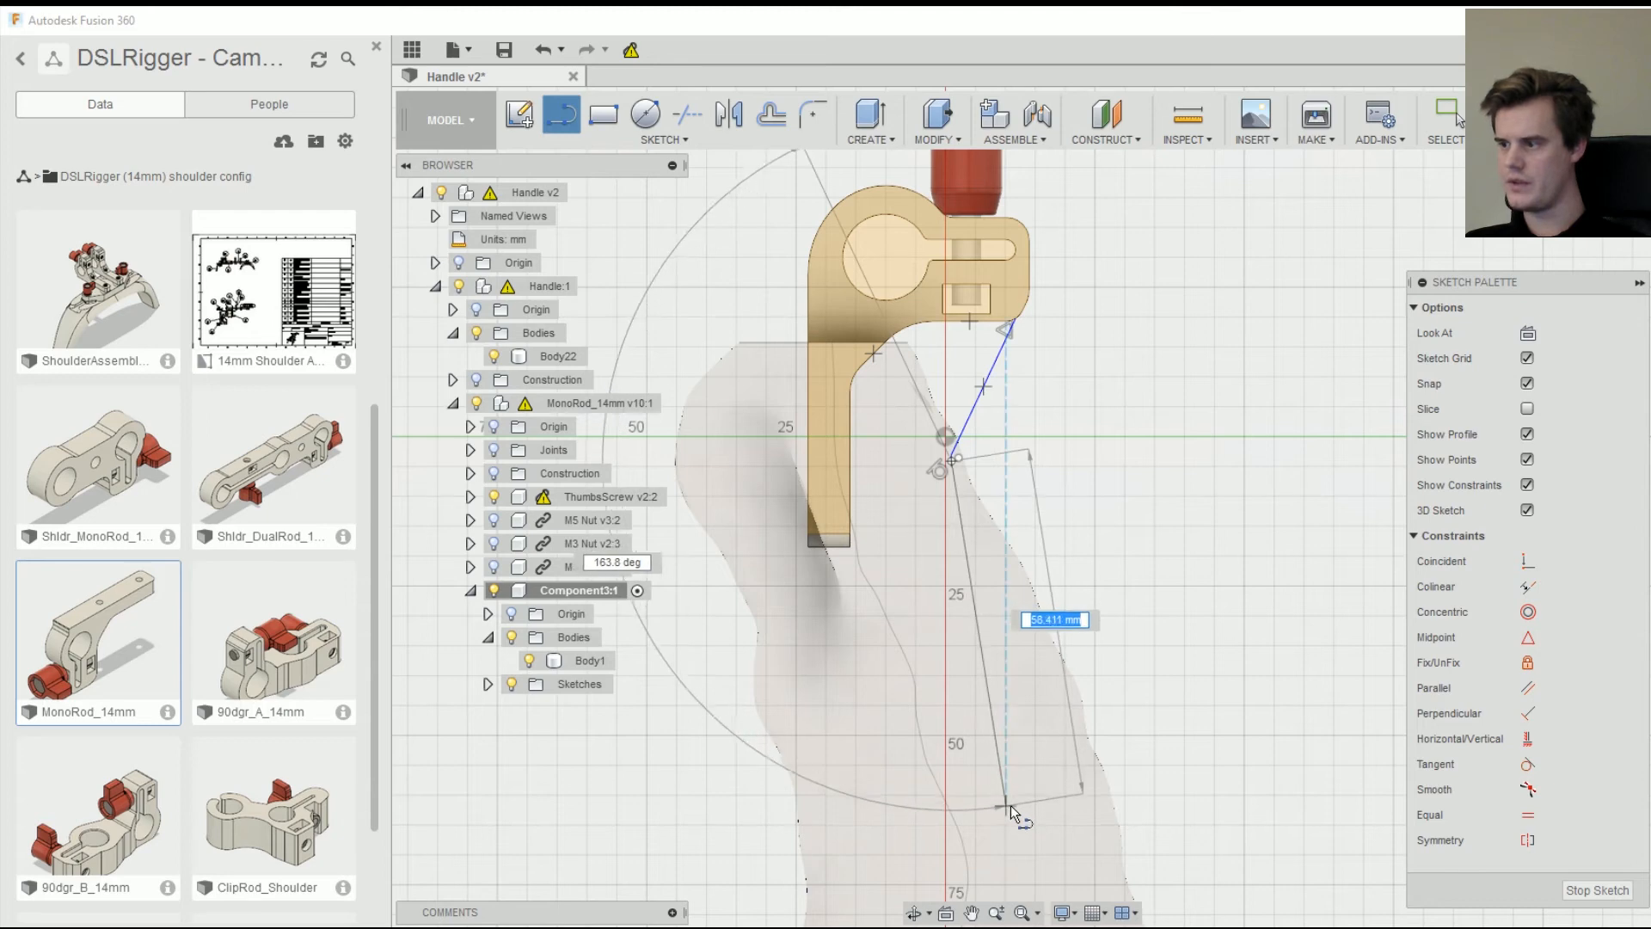
{"action": "left_click", "coordinate": [1009, 796]}
{"action": "left_click", "coordinate": [961, 804]}
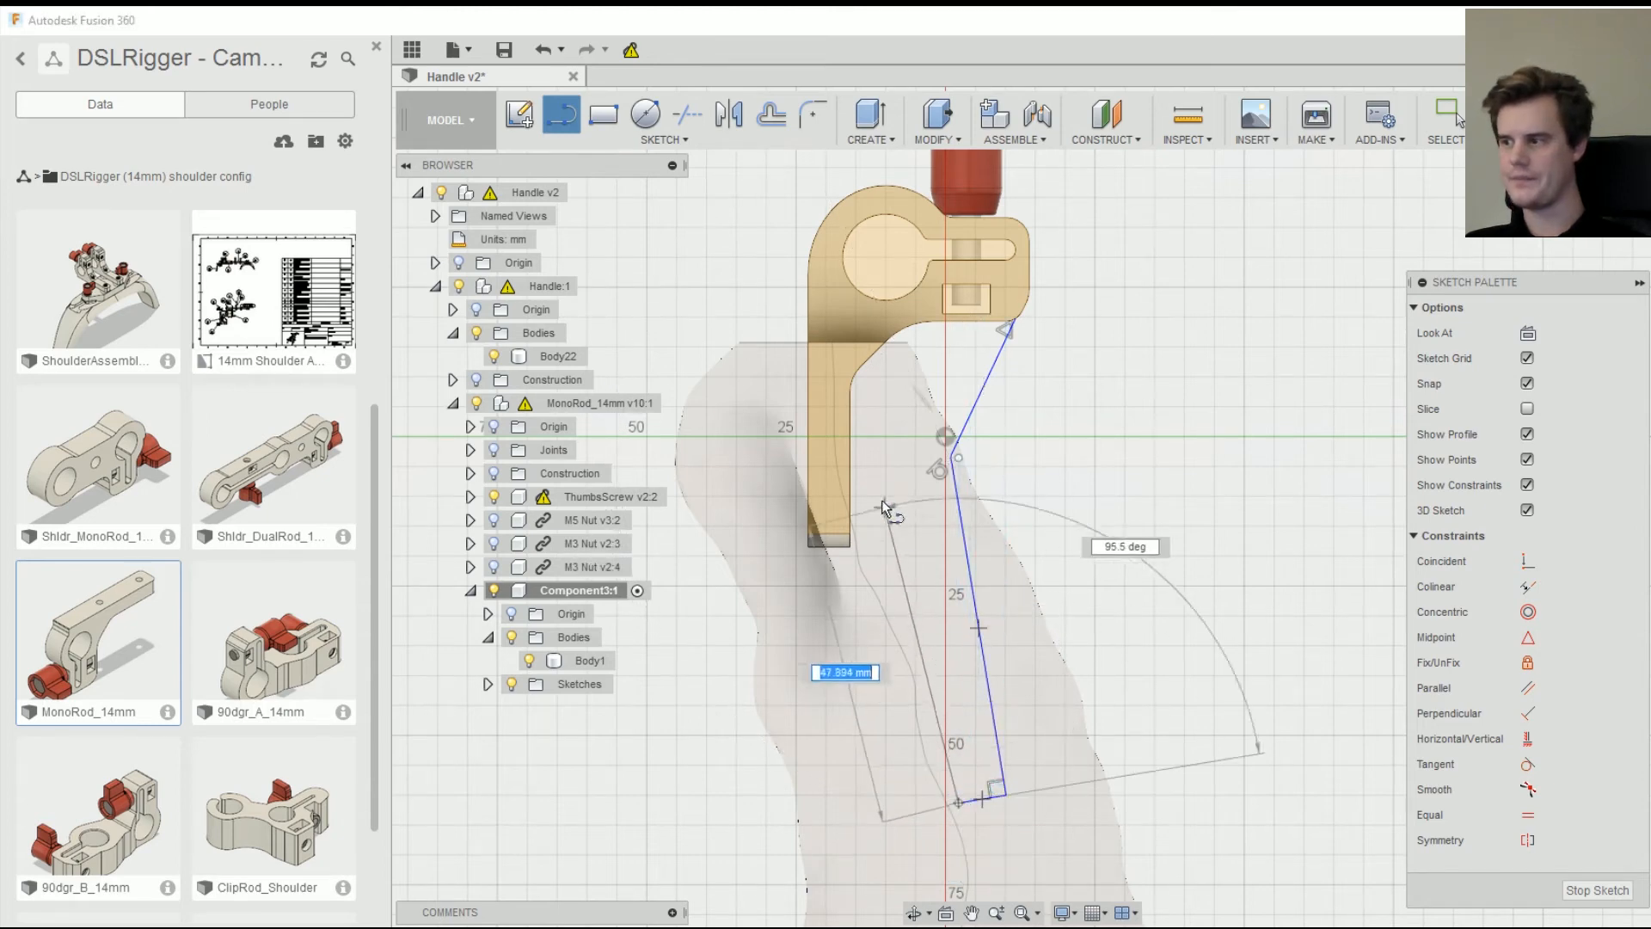
{"action": "left_click", "coordinate": [850, 452]}
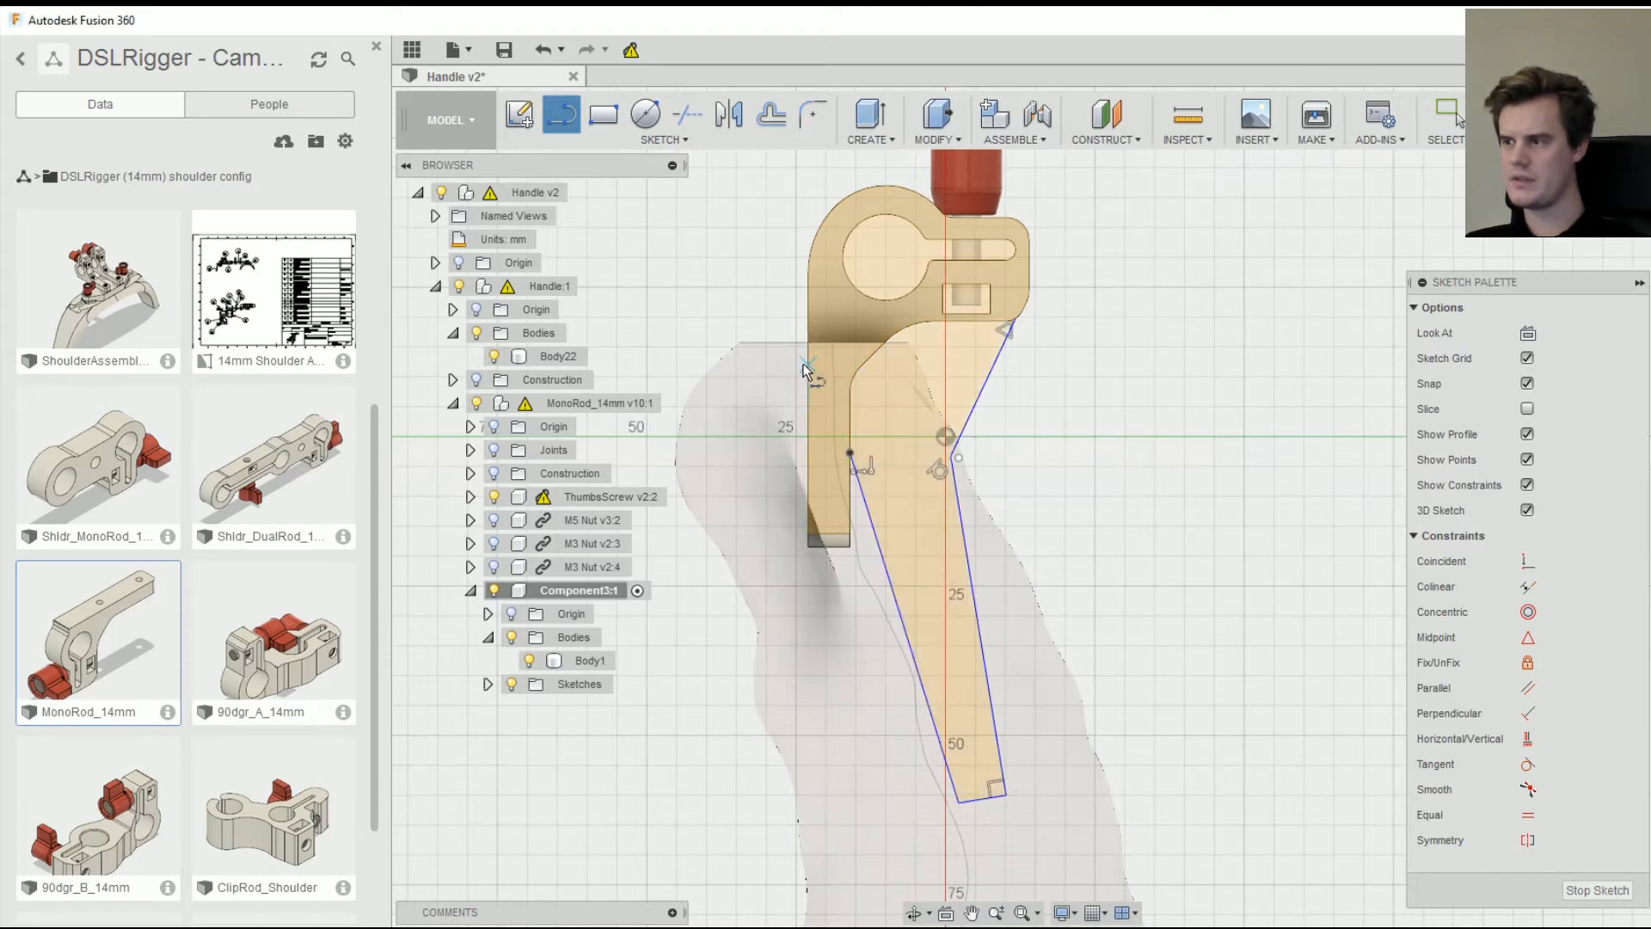
{"action": "left_click", "coordinate": [847, 454]}
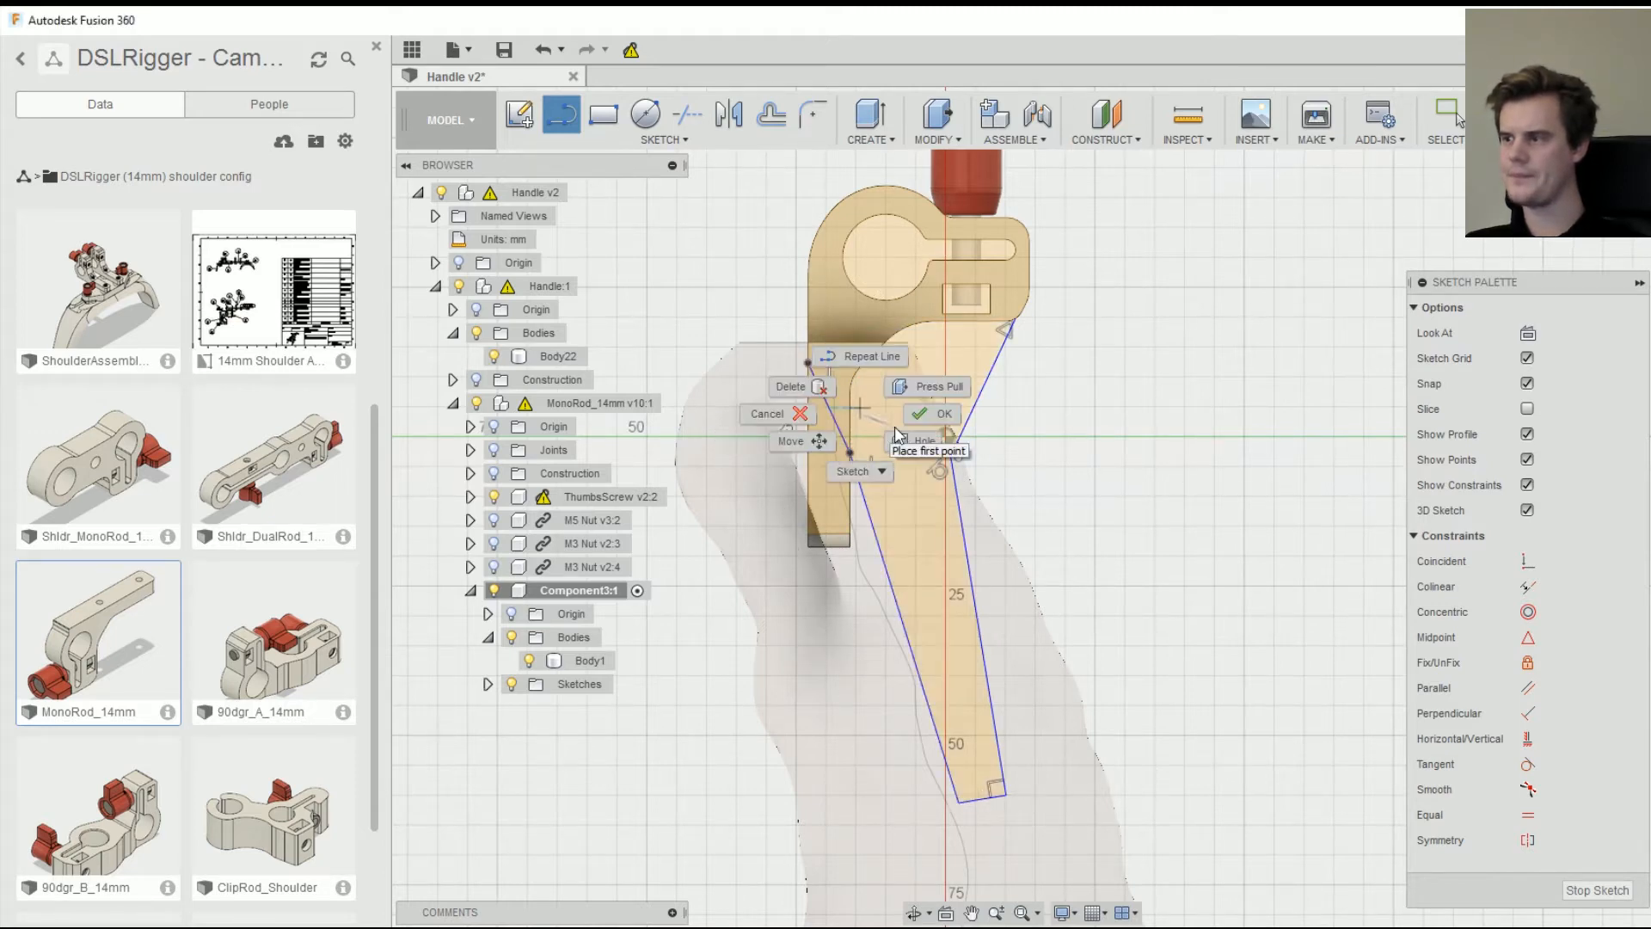
- Finish the Line command and hide the handle's Body22
{"action": "scroll", "coordinate": [838, 456], "scroll_direction": "up", "scroll_amount": 5}
{"action": "scroll", "coordinate": [814, 315], "scroll_direction": "down", "scroll_amount": 2}
{"action": "scroll", "coordinate": [813, 313], "scroll_direction": "up", "scroll_amount": 1}
{"action": "middle_click_drag", "start_coordinate": [866, 237], "coordinate": [869, 444]}
{"action": "left_click", "coordinate": [919, 528]}
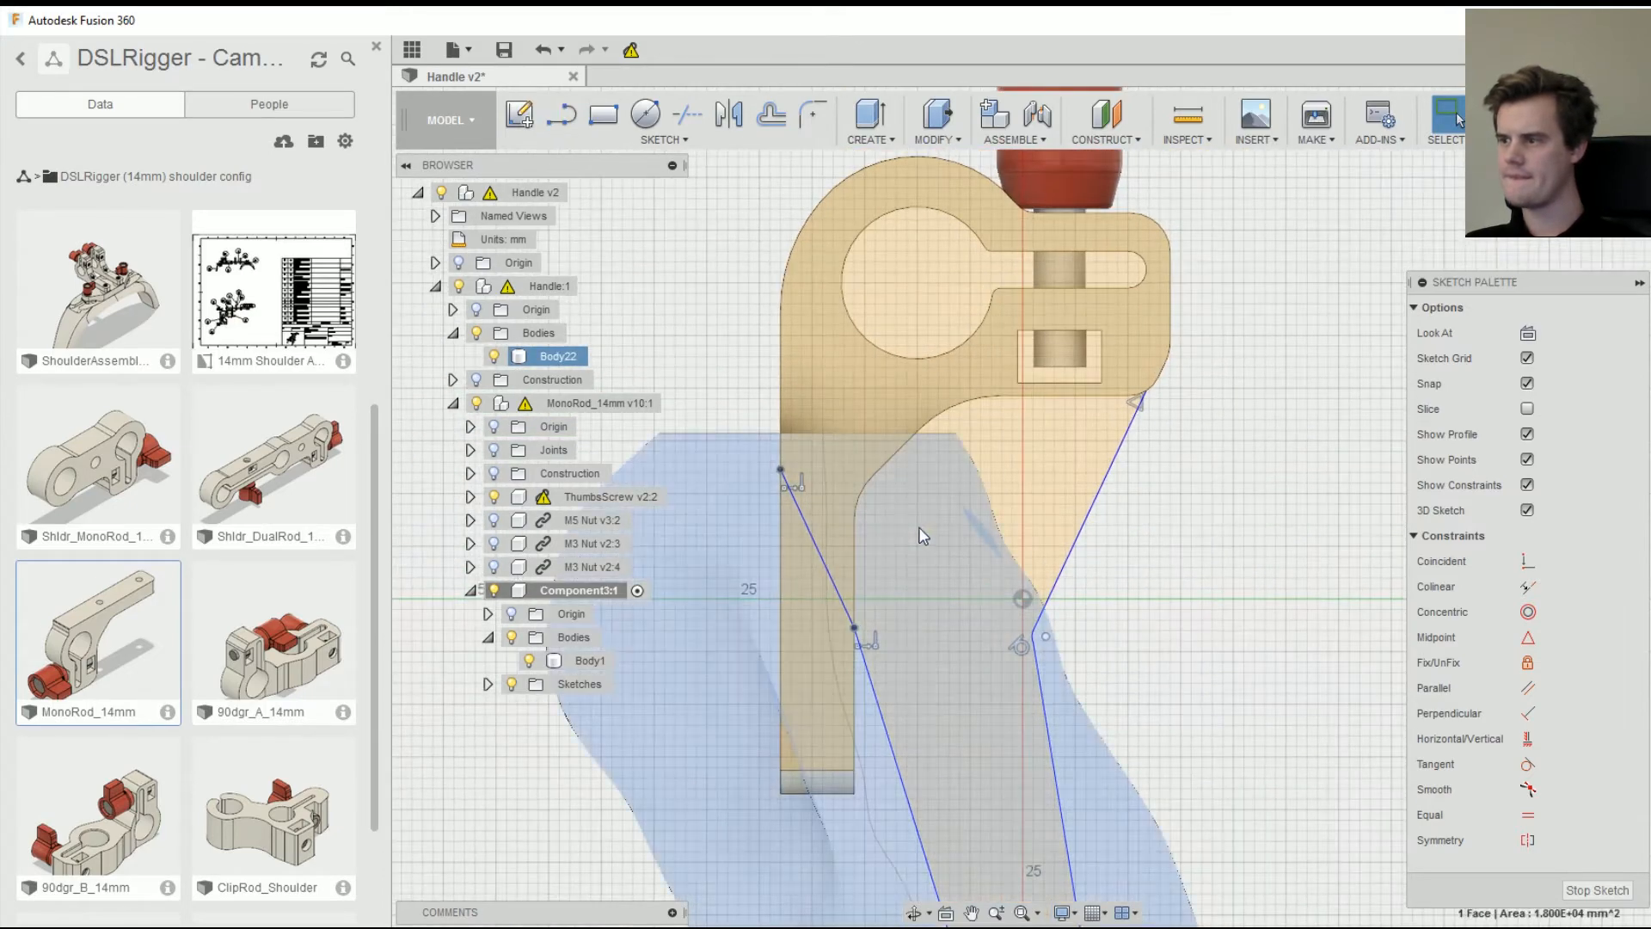
- Extrude the profile on the old arm's lower end by -17 mm as a cut, following the diagonal sketch line
{"action": "left_click", "coordinate": [1125, 462]}
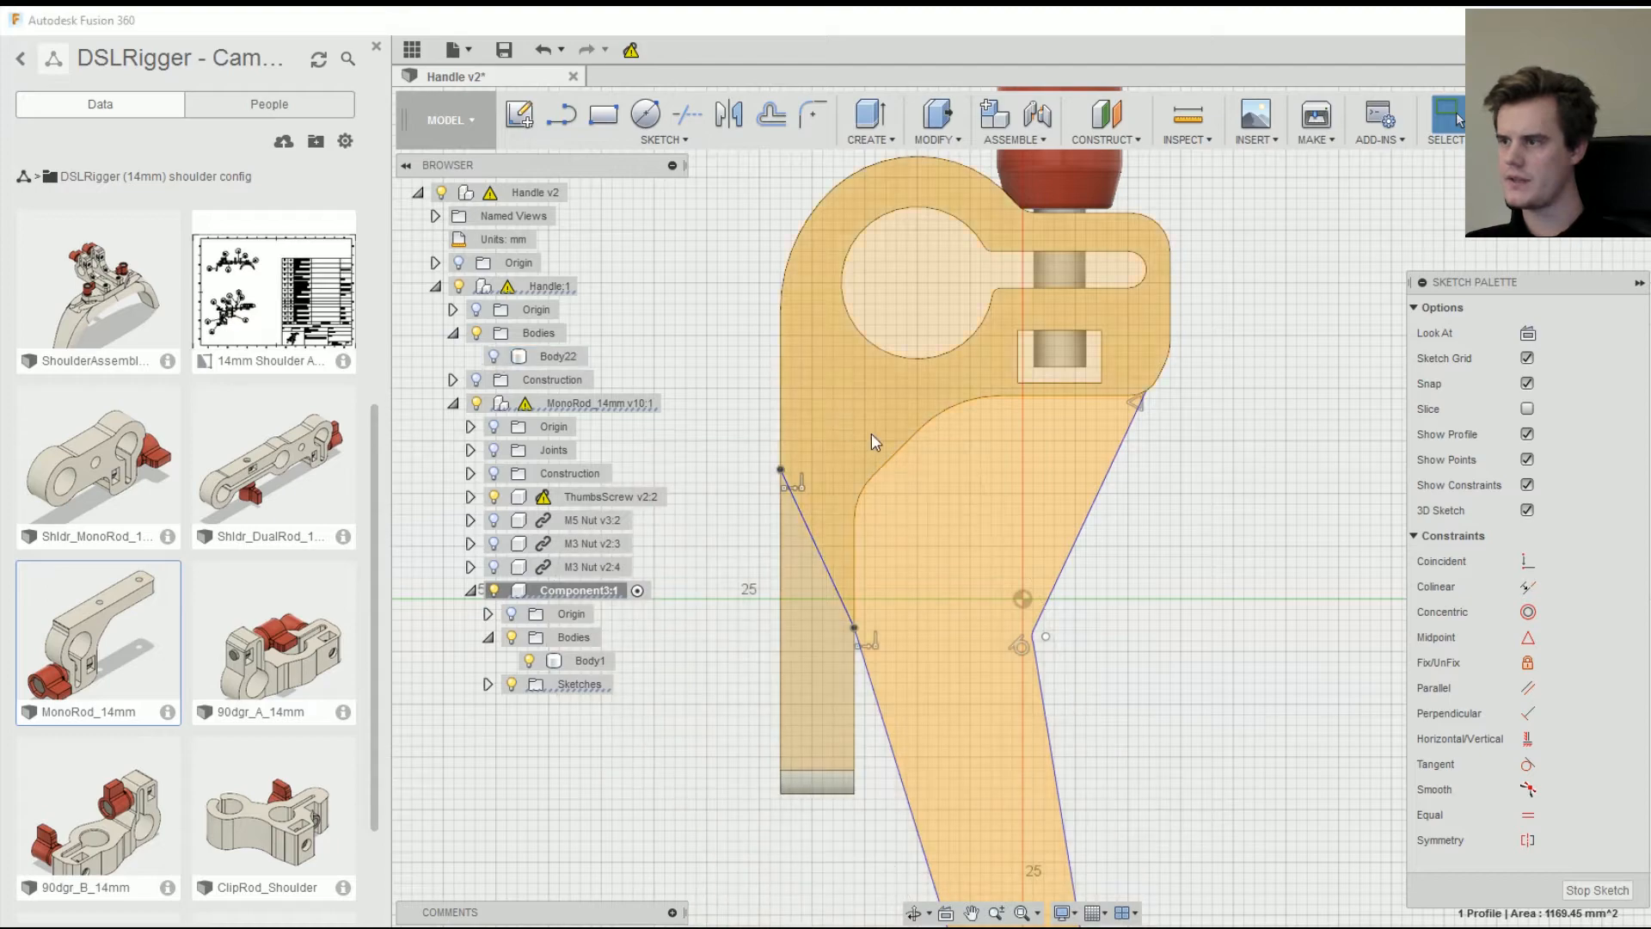
{"action": "middle_click_drag", "start_coordinate": [838, 685], "coordinate": [856, 469]}
{"action": "middle_click_drag", "start_coordinate": [856, 469], "coordinate": [815, 509], "text": "shift"}
{"action": "right_click", "coordinate": [815, 509]}
{"action": "left_click", "coordinate": [792, 613]}
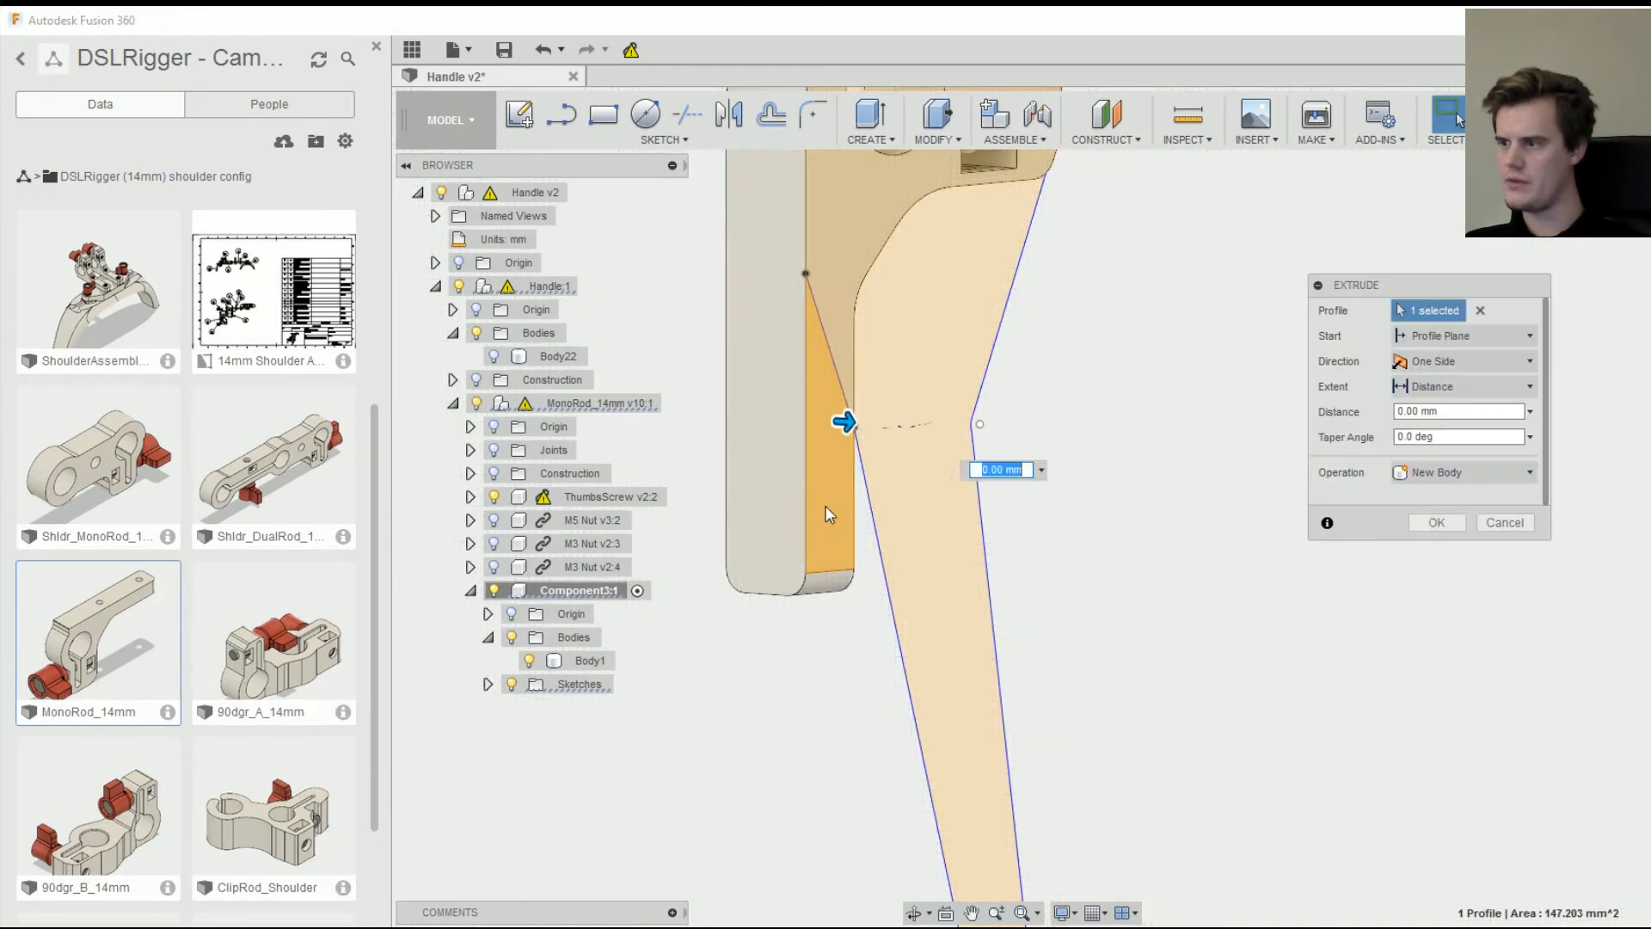
{"action": "left_click_drag", "start_coordinate": [850, 418], "coordinate": [680, 411]}
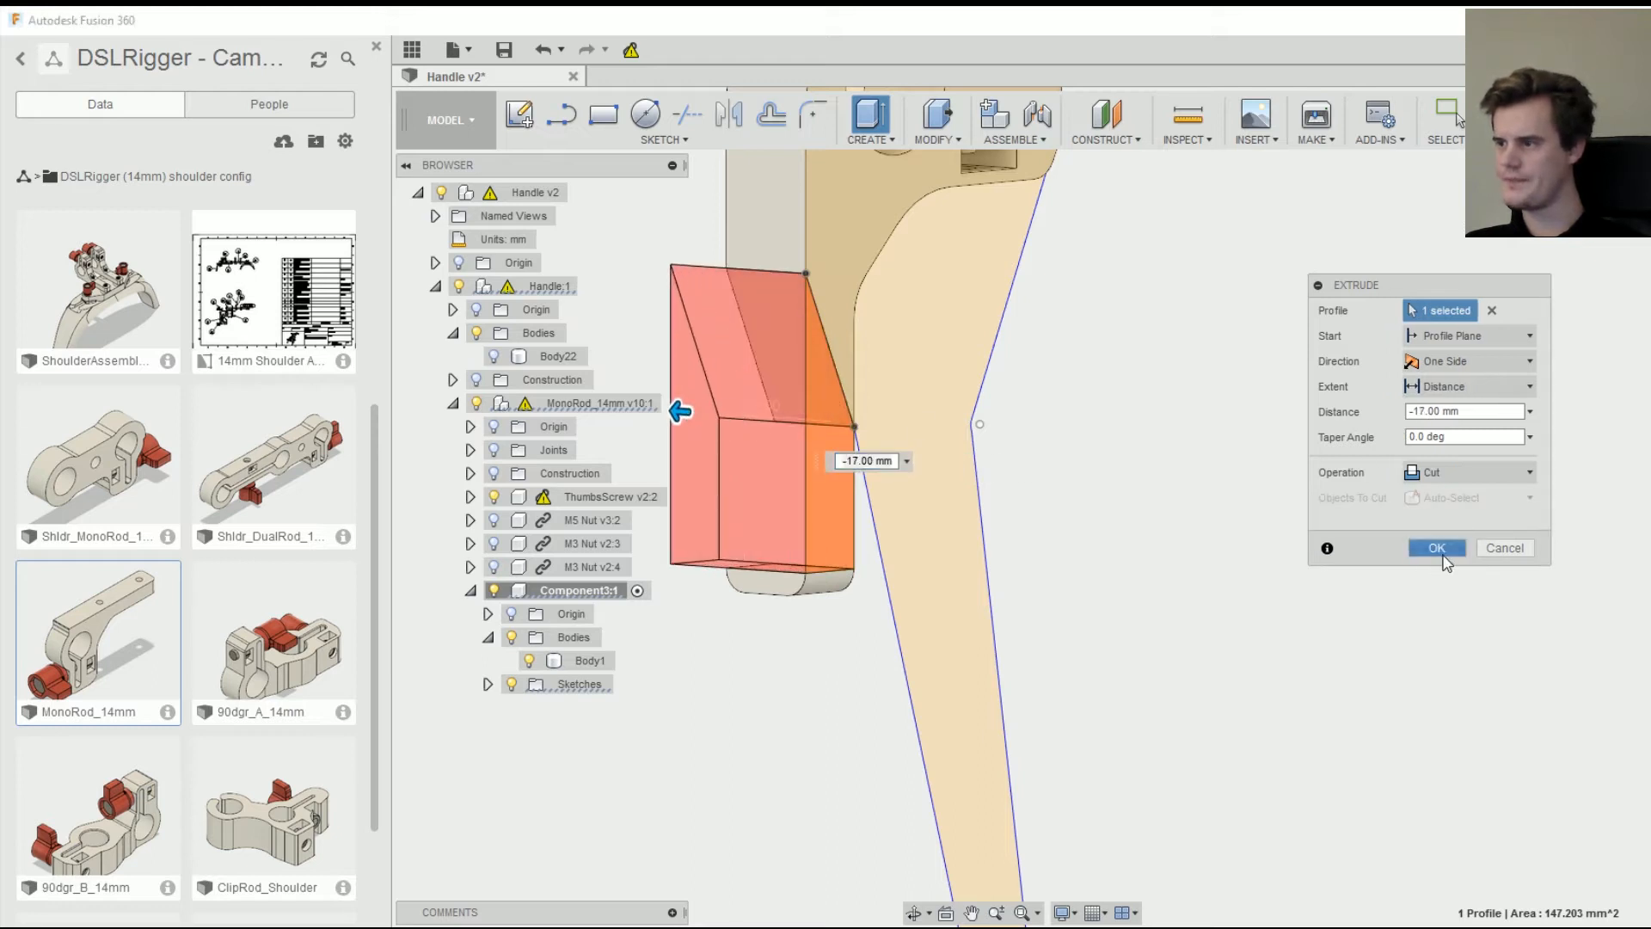
{"action": "left_click", "coordinate": [1442, 554]}
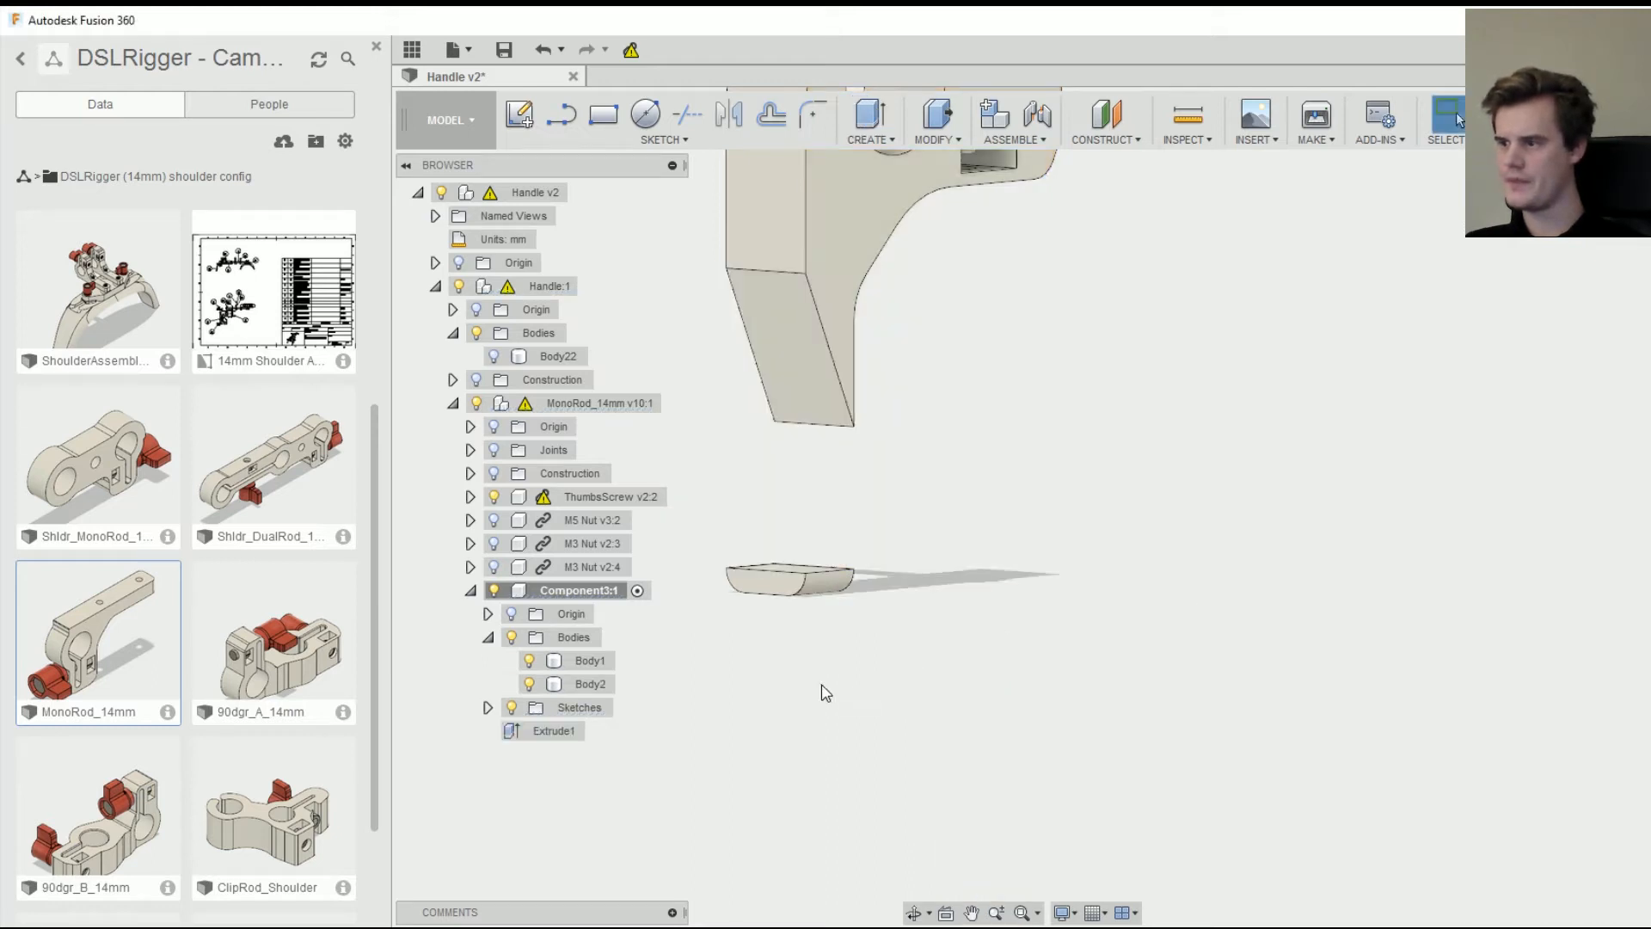
- Delete Body2, the loose arm end piece left below the cut
{"action": "right_click", "coordinate": [597, 686]}
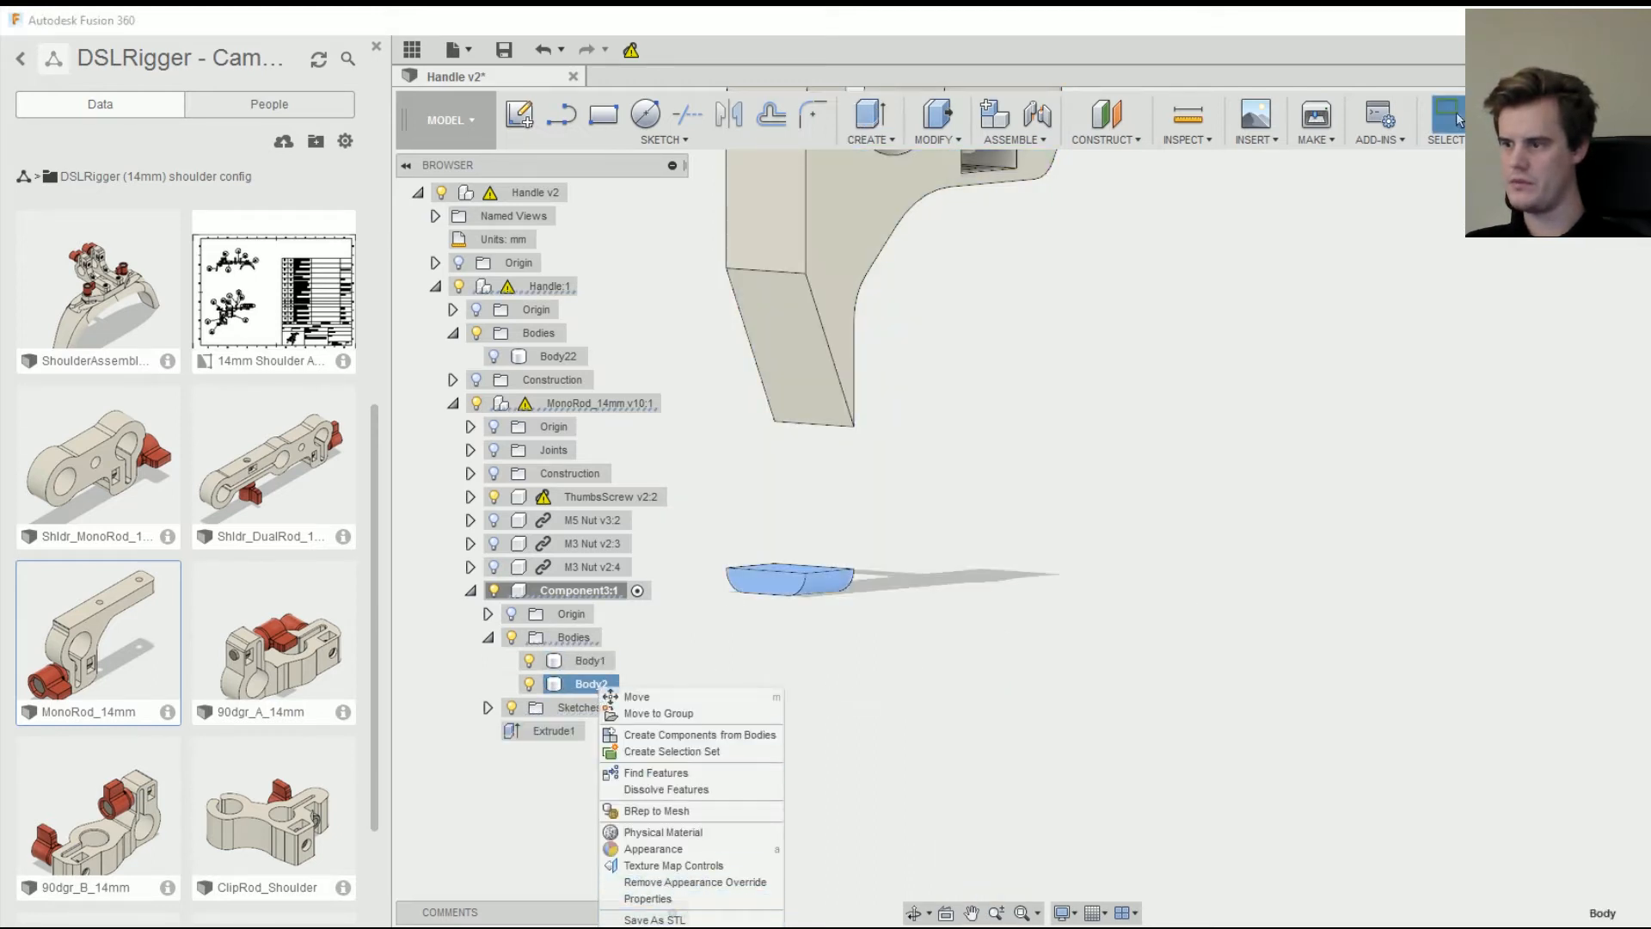
{"action": "left_click", "coordinate": [667, 927]}
{"action": "scroll", "coordinate": [1009, 525], "scroll_direction": "down", "scroll_amount": 3}
{"action": "middle_click_drag", "start_coordinate": [950, 472], "coordinate": [891, 457], "text": "shift"}
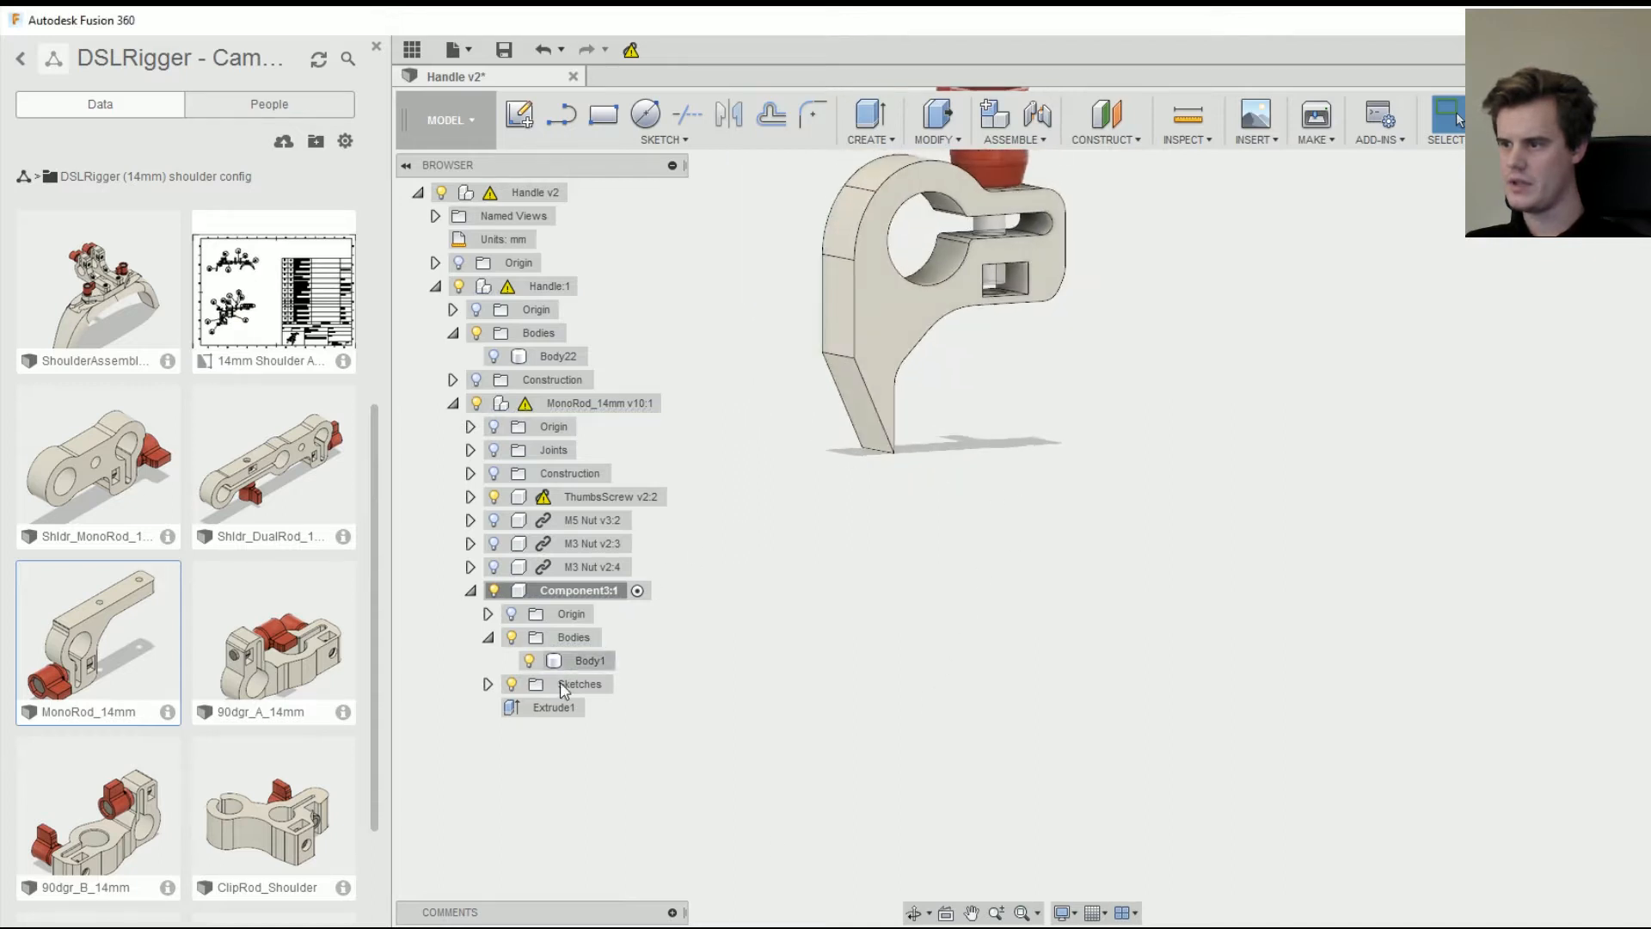
- Show Sketch1 again and extrude the tapered arm profile by -16 mm, joining it to the clamp
{"action": "left_click", "coordinate": [529, 708]}
{"action": "left_click", "coordinate": [946, 373]}
{"action": "right_click", "coordinate": [972, 377]}
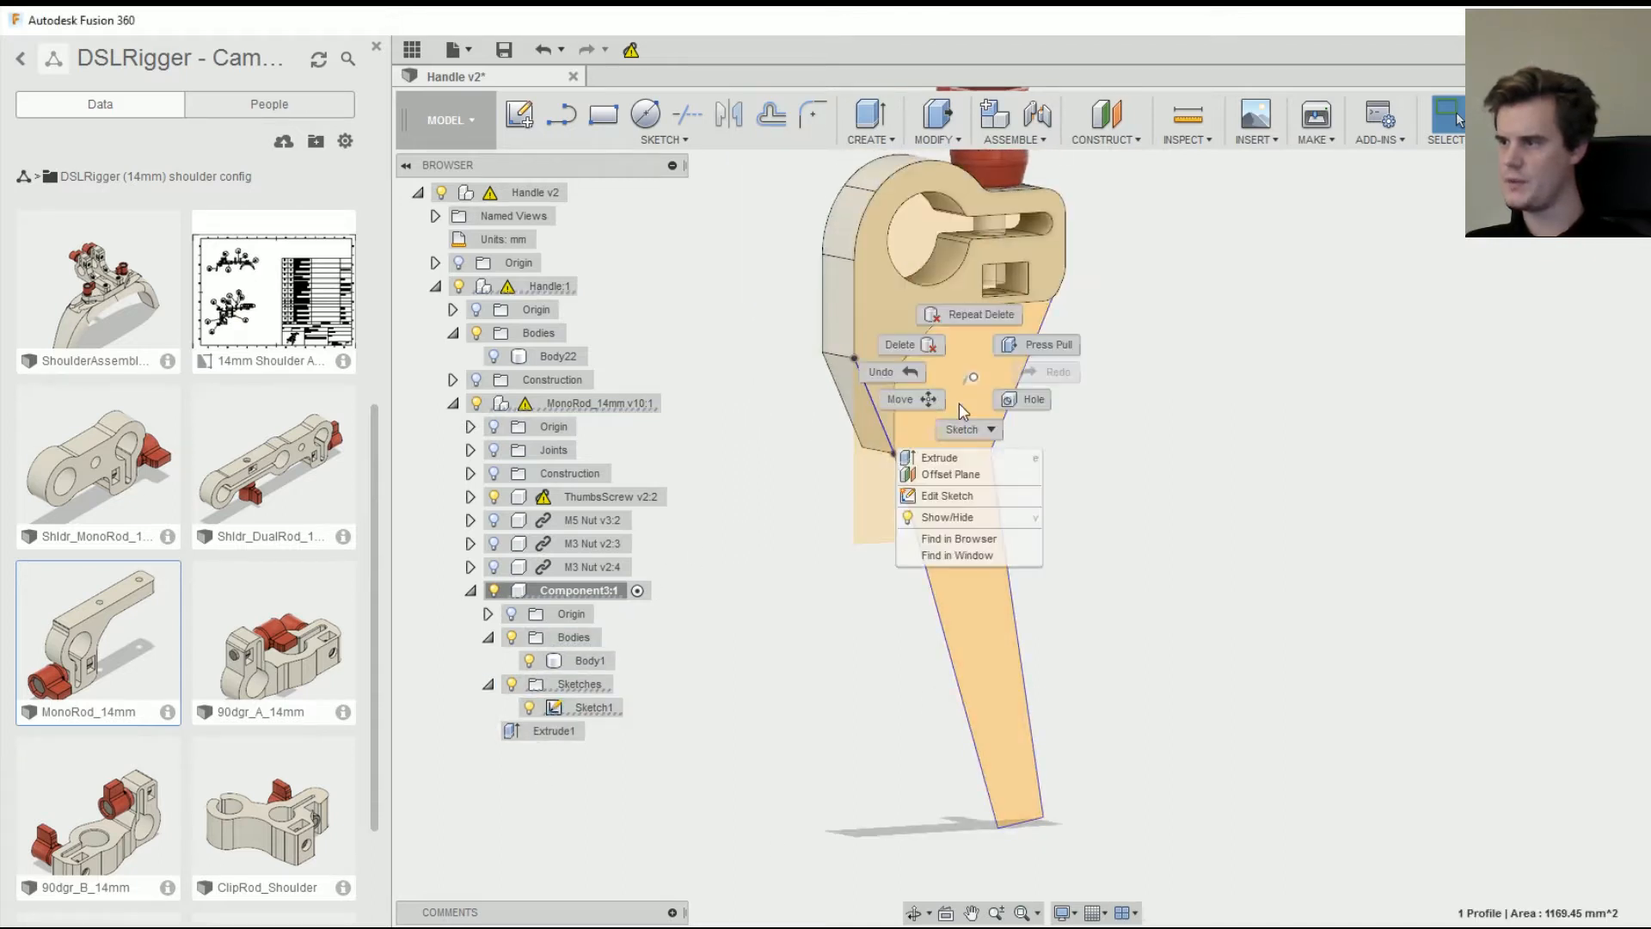
{"action": "left_click", "coordinate": [940, 459]}
{"action": "scroll", "coordinate": [975, 421], "scroll_direction": "up", "scroll_amount": 5}
{"action": "middle_click_drag", "start_coordinate": [941, 589], "coordinate": [1101, 618], "text": "shift"}
{"action": "left_click_drag", "start_coordinate": [886, 591], "coordinate": [854, 594]}
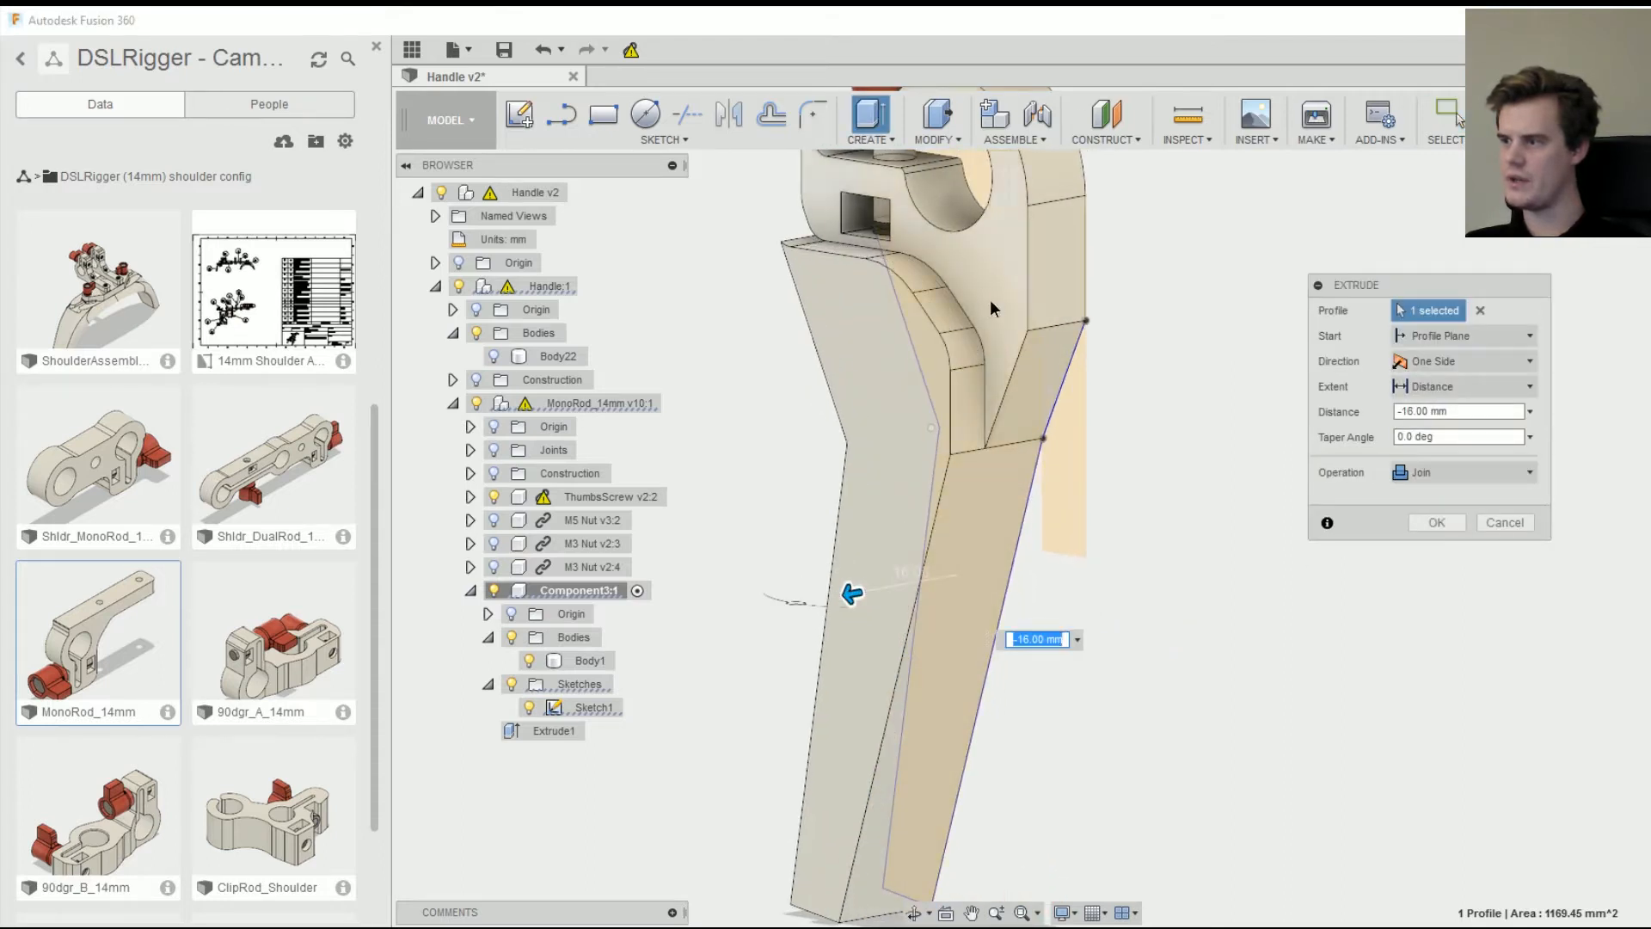
{"action": "left_click_drag", "start_coordinate": [990, 301], "coordinate": [991, 302]}
{"action": "left_click", "coordinate": [1436, 524]}
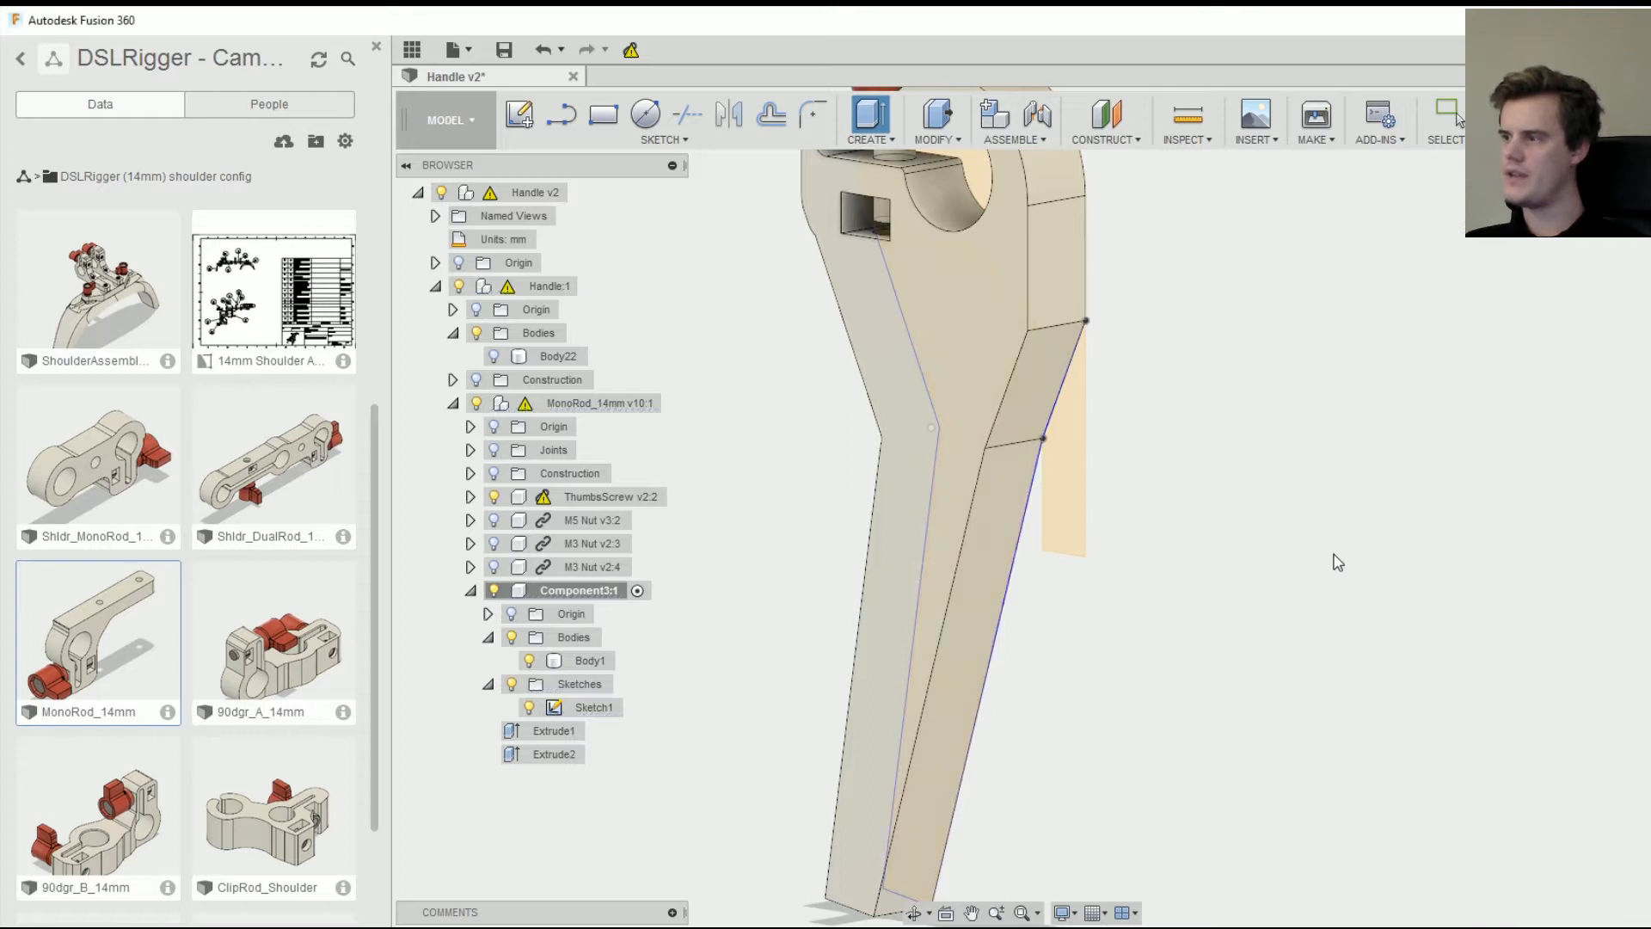
- Hide Sketch1 so that only the solid clamp is shown around the nut slot
{"action": "middle_click_drag", "start_coordinate": [1221, 443], "coordinate": [1101, 474], "text": "shift"}
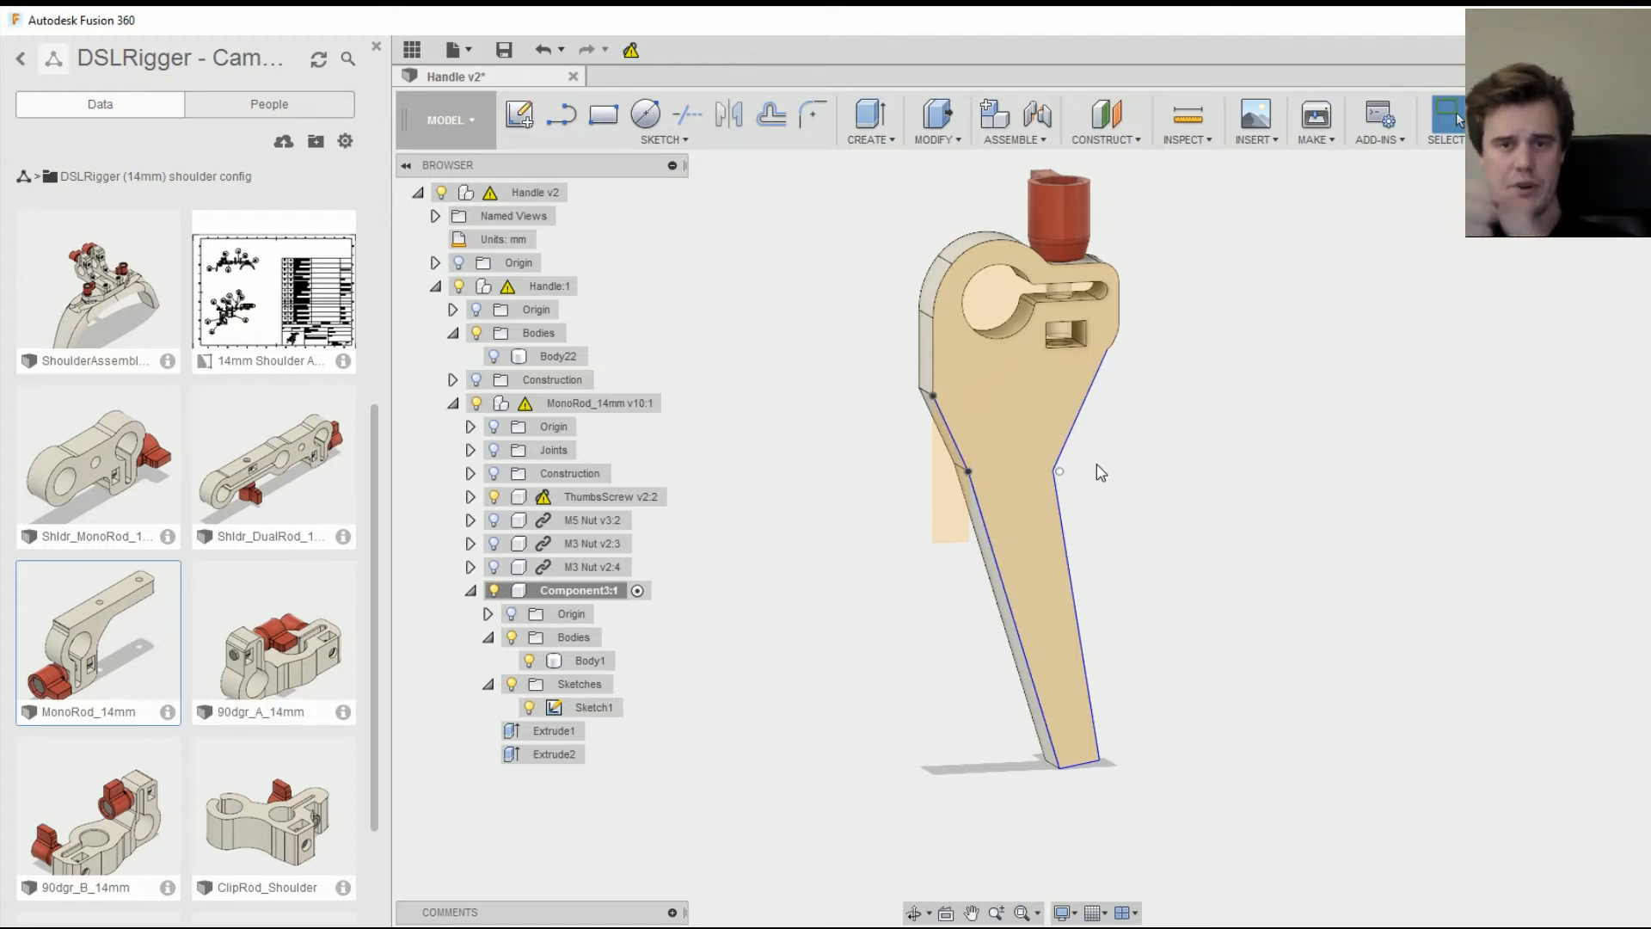
{"action": "scroll", "coordinate": [1158, 449], "scroll_direction": "down", "scroll_amount": 3}
{"action": "scroll", "coordinate": [1167, 437], "scroll_direction": "up", "scroll_amount": 5}
{"action": "middle_click_drag", "start_coordinate": [1167, 436], "coordinate": [1046, 389], "text": "shift"}
{"action": "scroll", "coordinate": [1019, 414], "scroll_direction": "up", "scroll_amount": 2}
{"action": "scroll", "coordinate": [1022, 413], "scroll_direction": "up", "scroll_amount": 4}
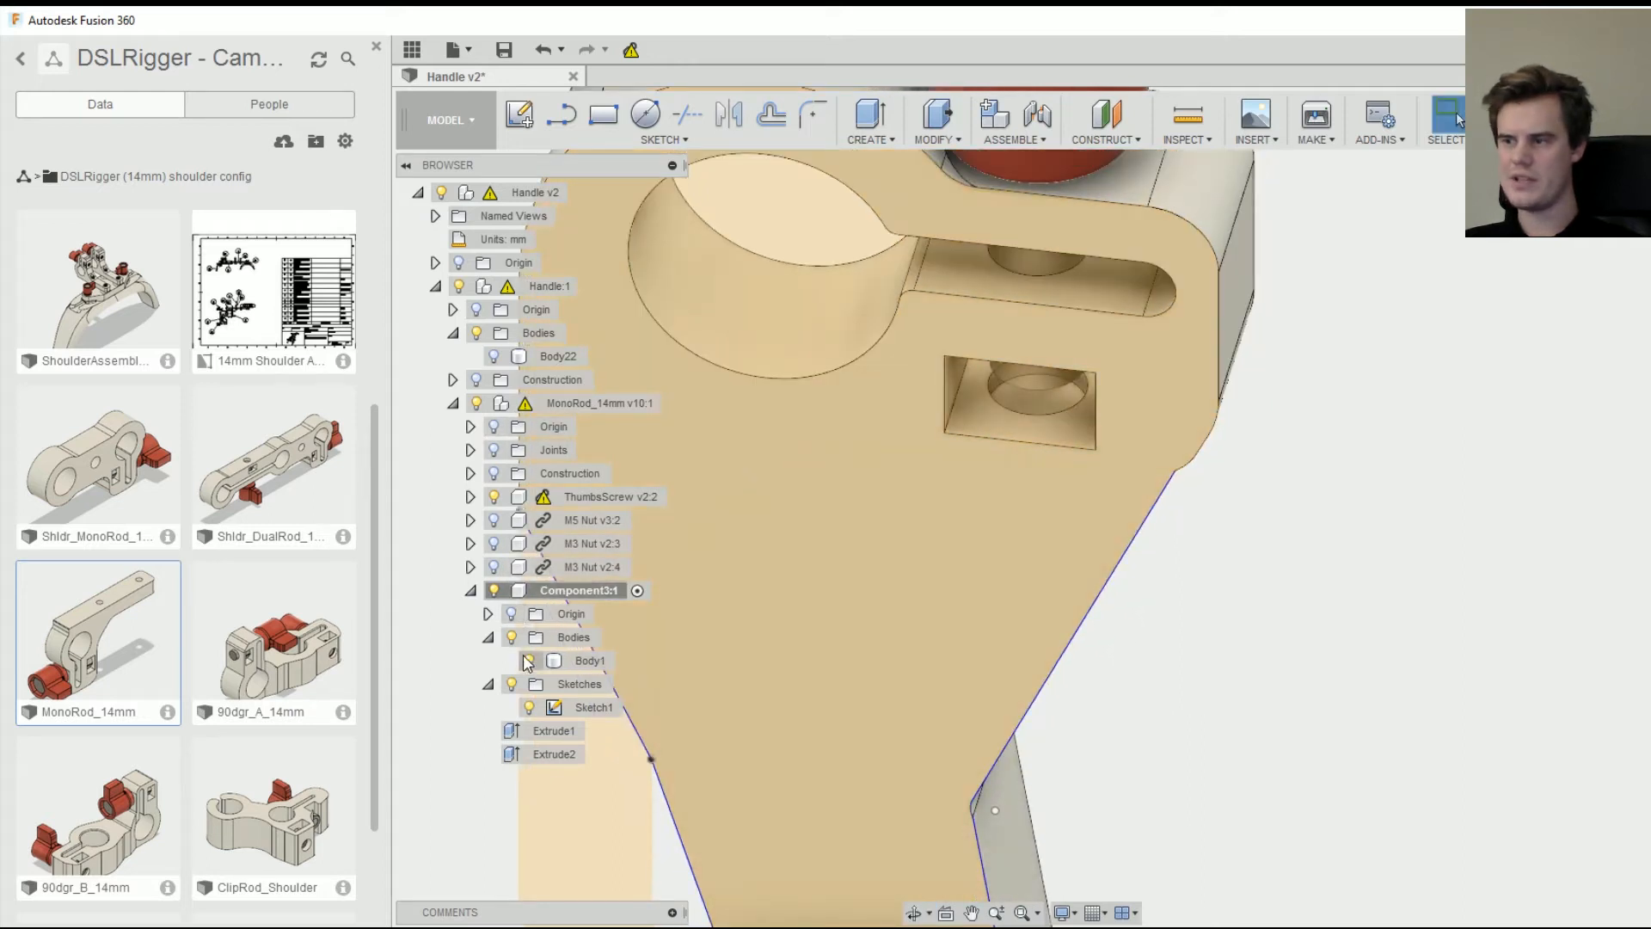
{"action": "left_click", "coordinate": [529, 707]}
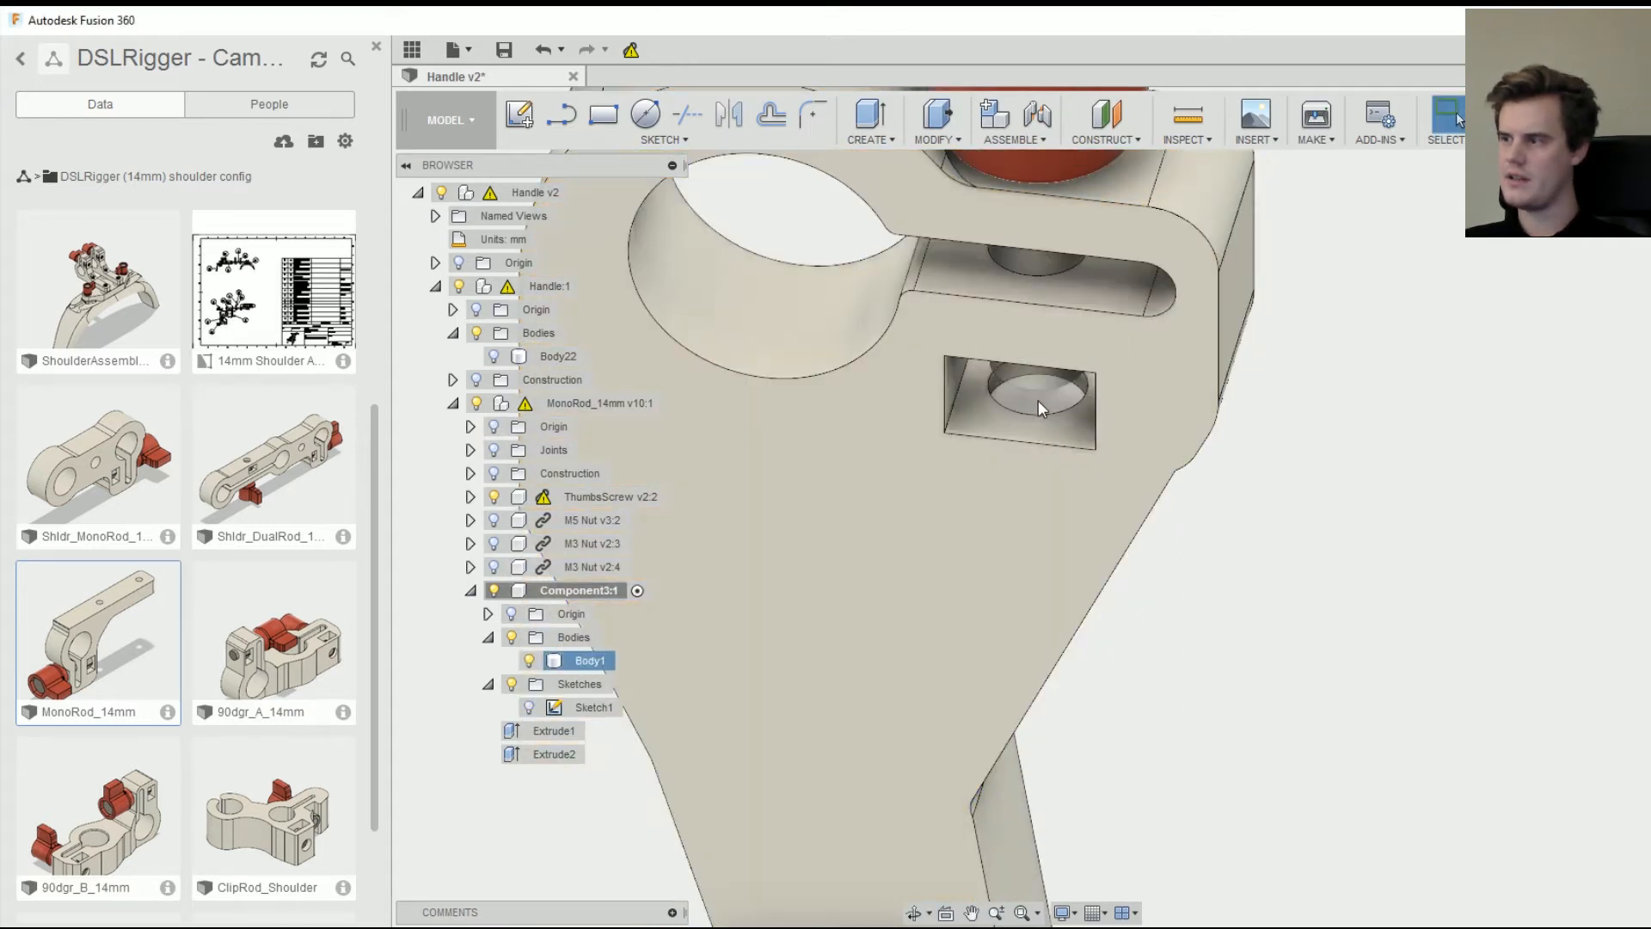
- Deepen the screw hole below the nut slot by extruding its circular bottom face -7.5 mm as a cut
{"action": "left_click", "coordinate": [1039, 402]}
{"action": "scroll", "coordinate": [1042, 403], "scroll_direction": "up", "scroll_amount": 3}
{"action": "right_click", "coordinate": [1043, 403]}
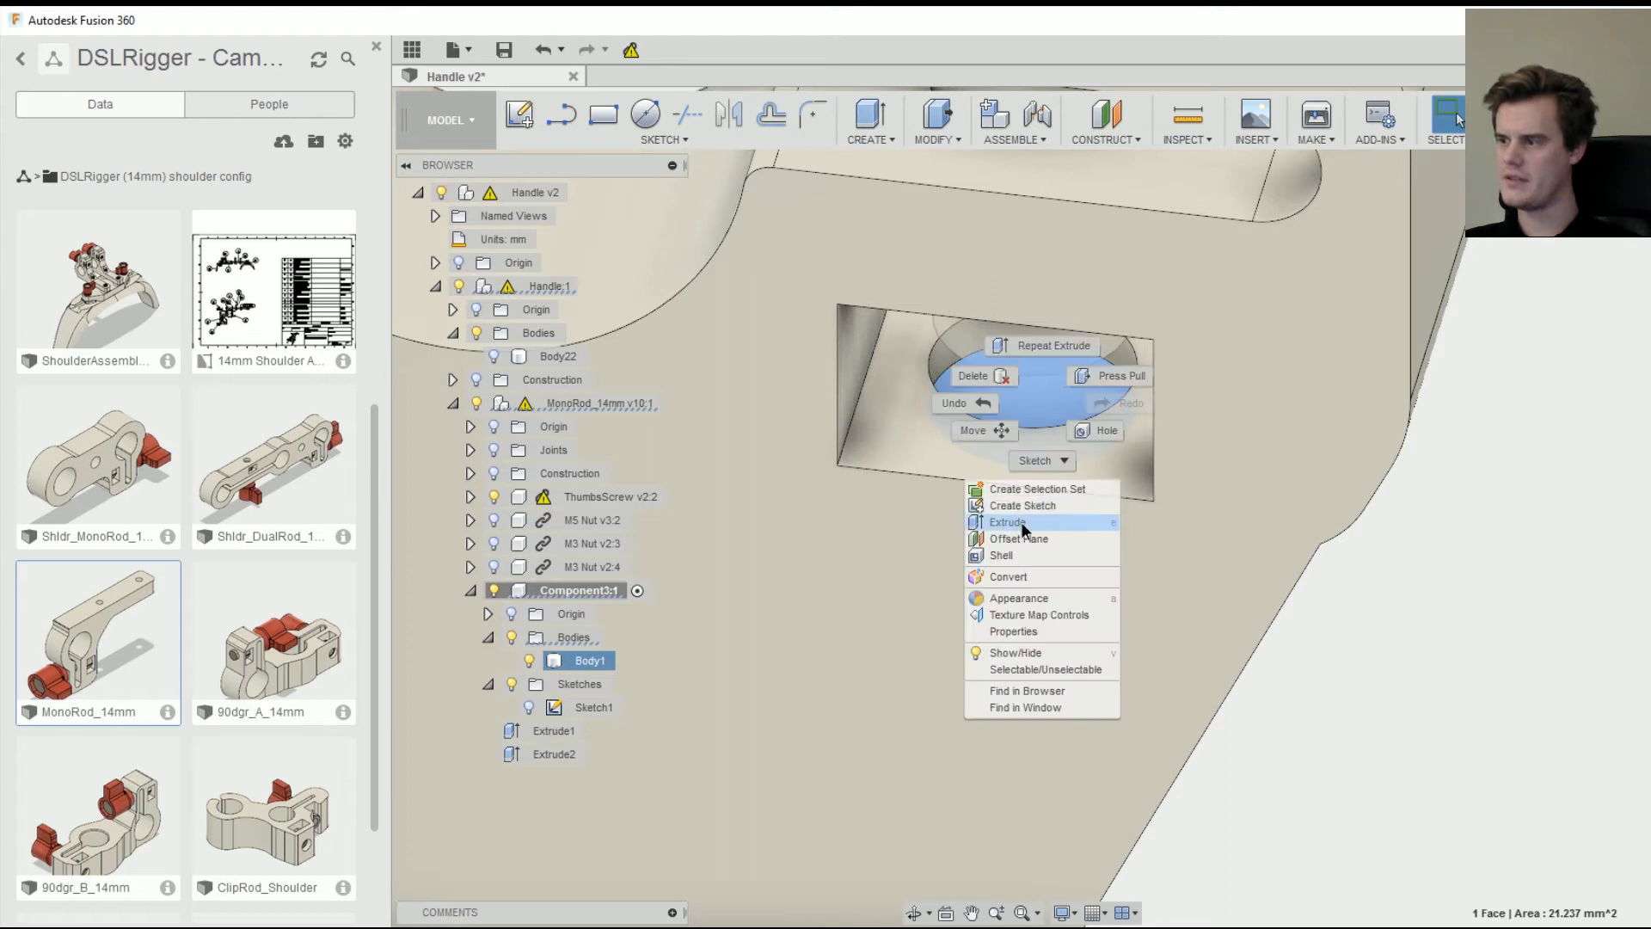
{"action": "left_click", "coordinate": [1023, 524]}
{"action": "left_click_drag", "start_coordinate": [1042, 406], "coordinate": [1035, 607]}
{"action": "middle_click_drag", "start_coordinate": [1035, 608], "coordinate": [1034, 531], "text": "shift"}
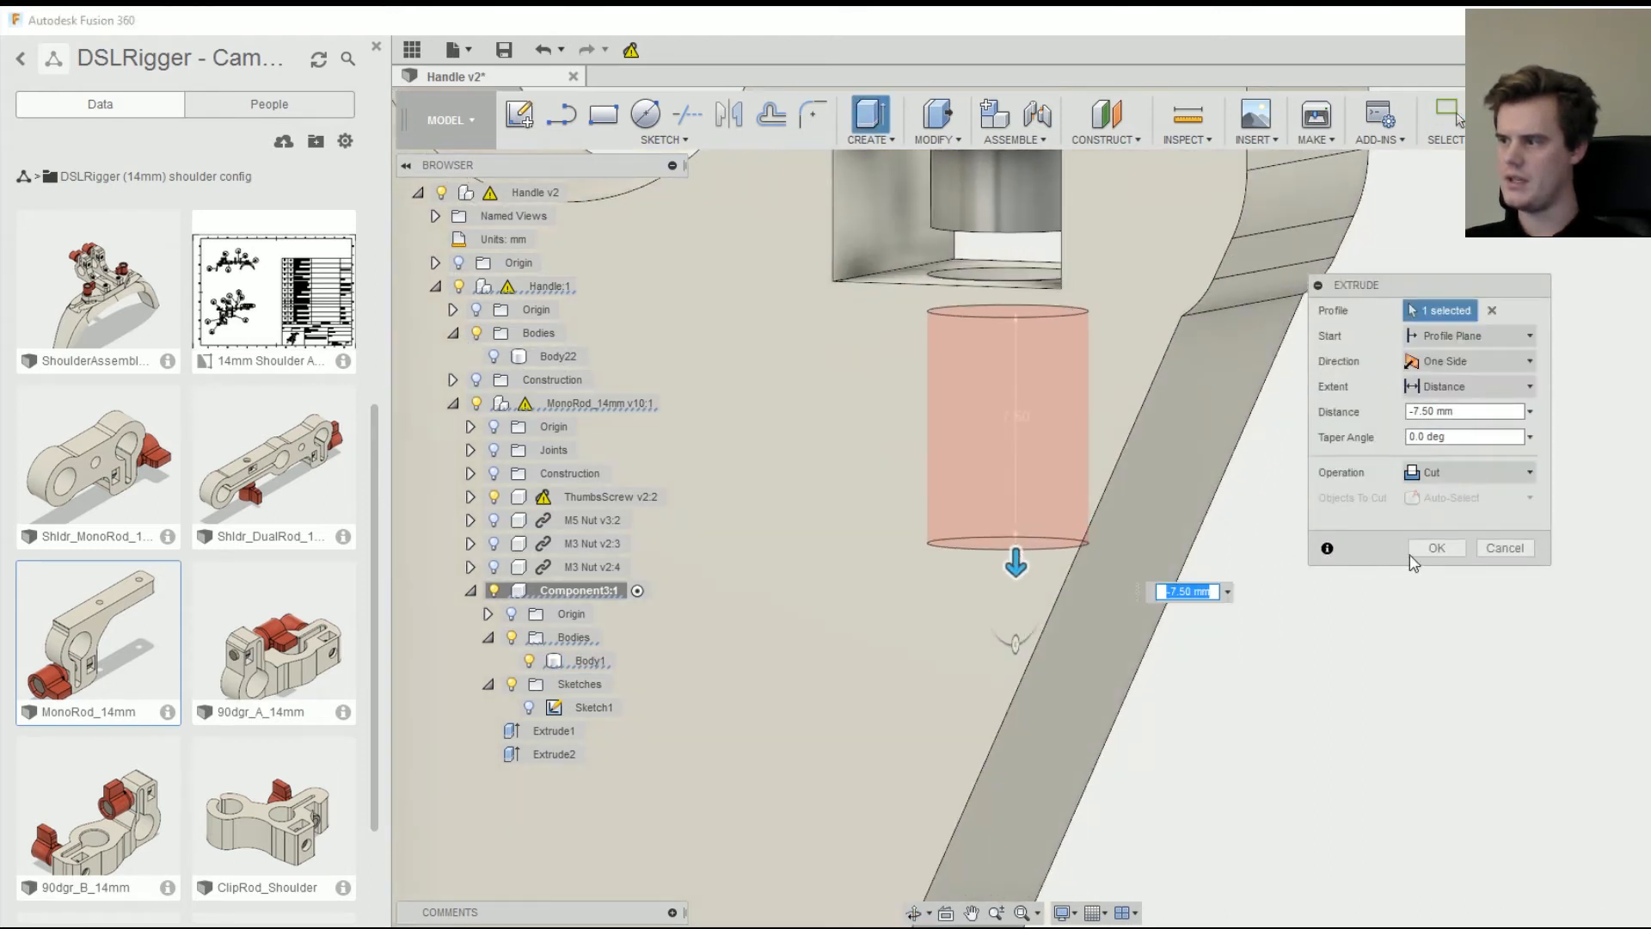
{"action": "left_click", "coordinate": [1432, 548]}
{"action": "middle_click_drag", "start_coordinate": [1382, 648], "coordinate": [1212, 553], "text": "shift"}
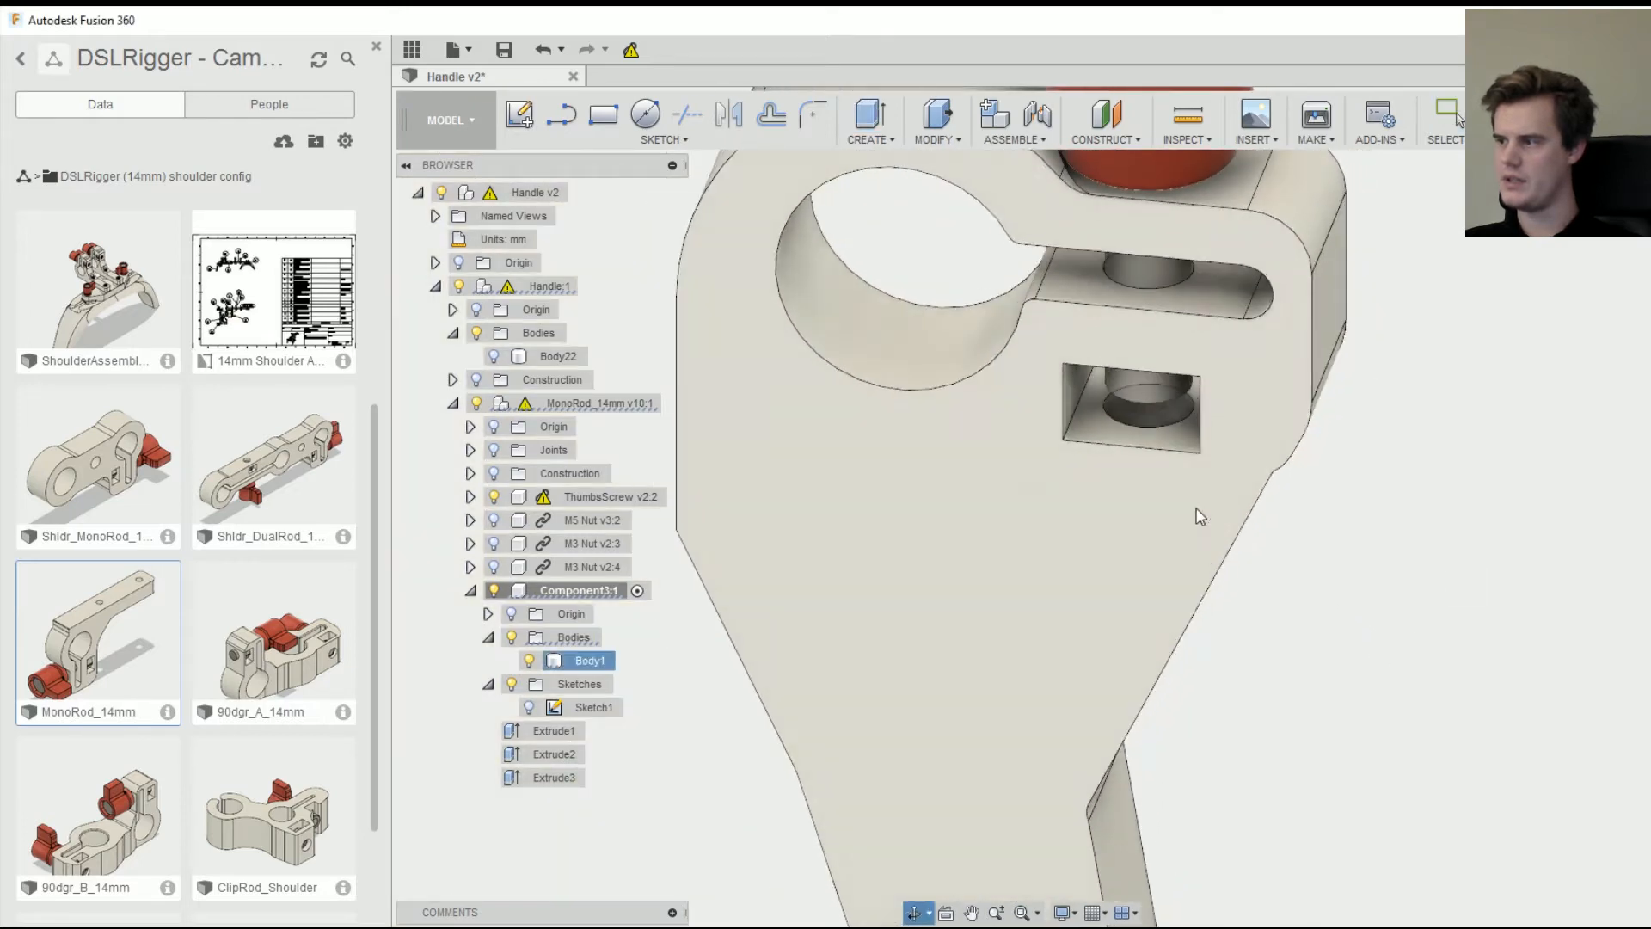
- Show the handle's Body22 again around the extended clamp and activate the top-level Handle v2 component
{"action": "left_click", "coordinate": [1150, 417]}
{"action": "middle_click_drag", "start_coordinate": [1154, 499], "coordinate": [1185, 418], "text": "shift"}
{"action": "scroll", "coordinate": [1137, 375], "scroll_direction": "down", "scroll_amount": 2}
{"action": "middle_click_drag", "start_coordinate": [1183, 185], "coordinate": [1240, 473]}
{"action": "middle_click_drag", "start_coordinate": [1154, 559], "coordinate": [1078, 427]}
{"action": "scroll", "coordinate": [1305, 513], "scroll_direction": "down", "scroll_amount": 3}
{"action": "middle_click_drag", "start_coordinate": [1278, 551], "coordinate": [1211, 386]}
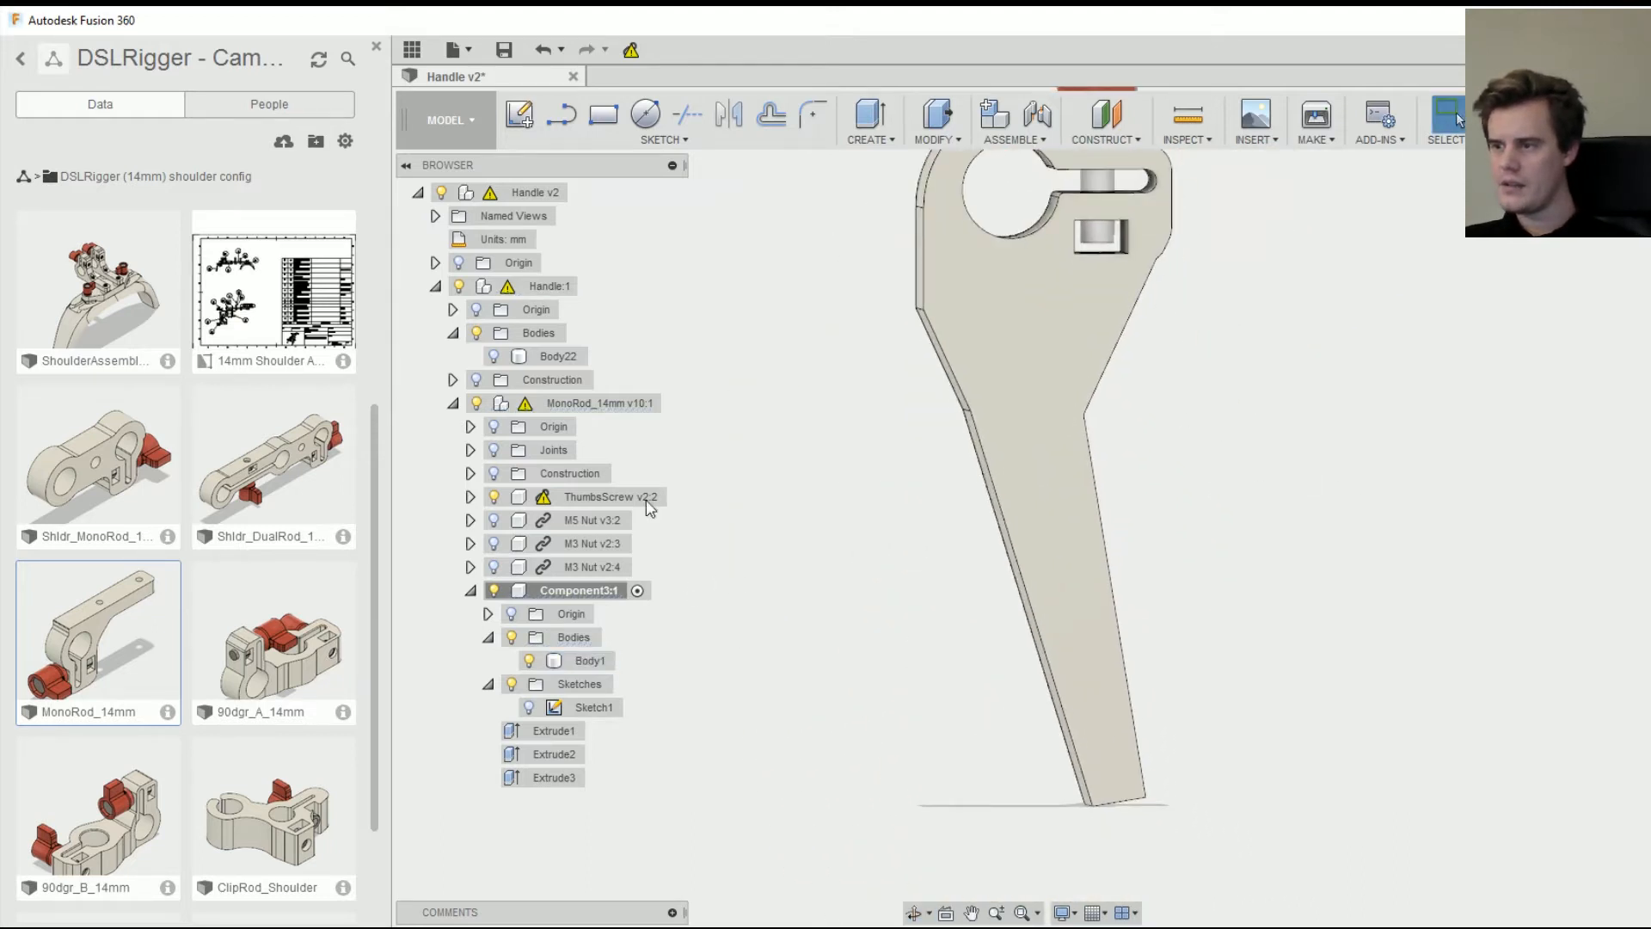
{"action": "left_click", "coordinate": [495, 362]}
{"action": "middle_click_drag", "start_coordinate": [1152, 380], "coordinate": [1183, 443], "text": "shift"}
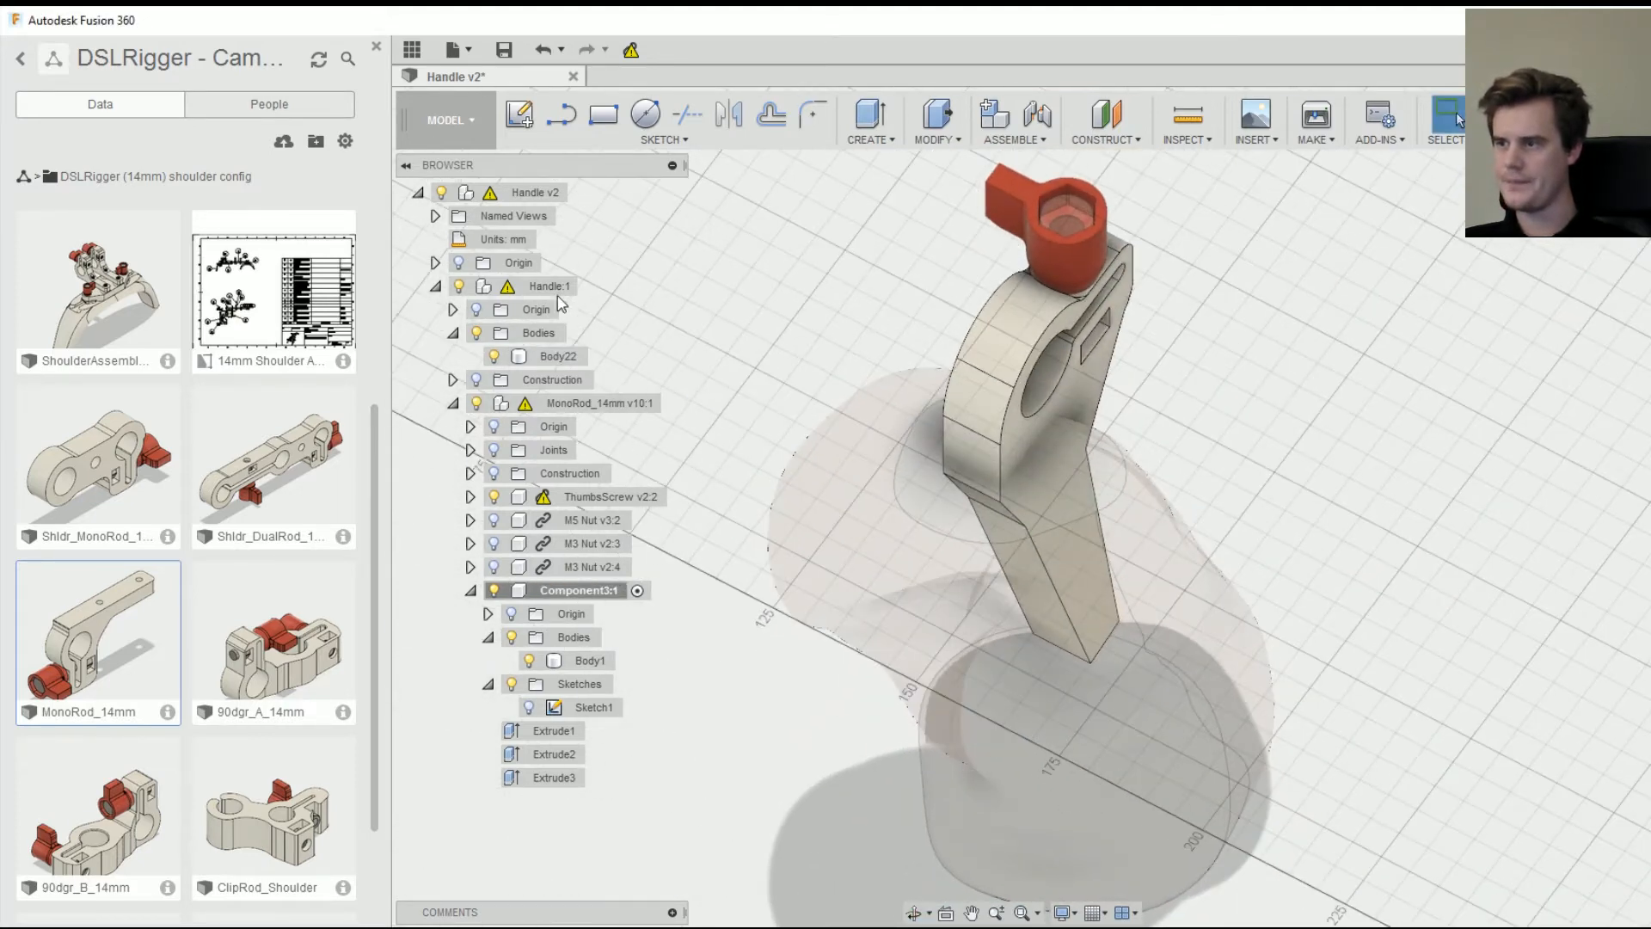
{"action": "left_click", "coordinate": [582, 192]}
{"action": "middle_click_drag", "start_coordinate": [1290, 481], "coordinate": [1099, 404], "text": "shift"}
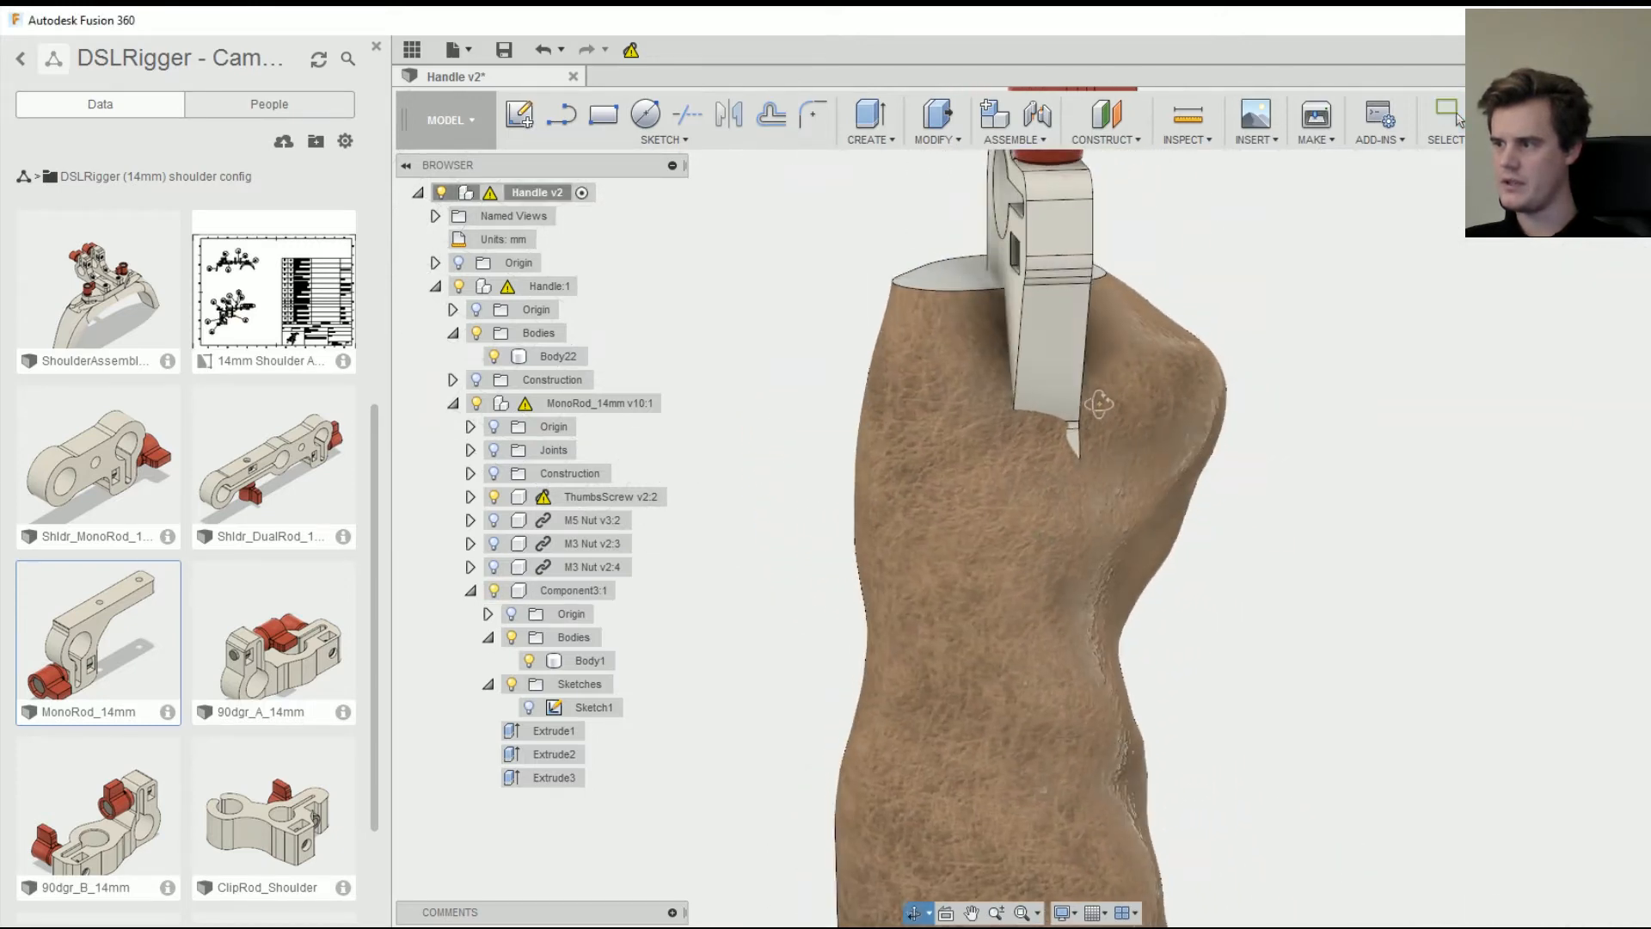
- Select the arm extension's face that protrudes through the handle's leather surface and open its editing commands
{"action": "scroll", "coordinate": [1082, 457], "scroll_direction": "up", "scroll_amount": 5}
{"action": "left_click", "coordinate": [1077, 456]}
{"action": "right_click", "coordinate": [1077, 457]}
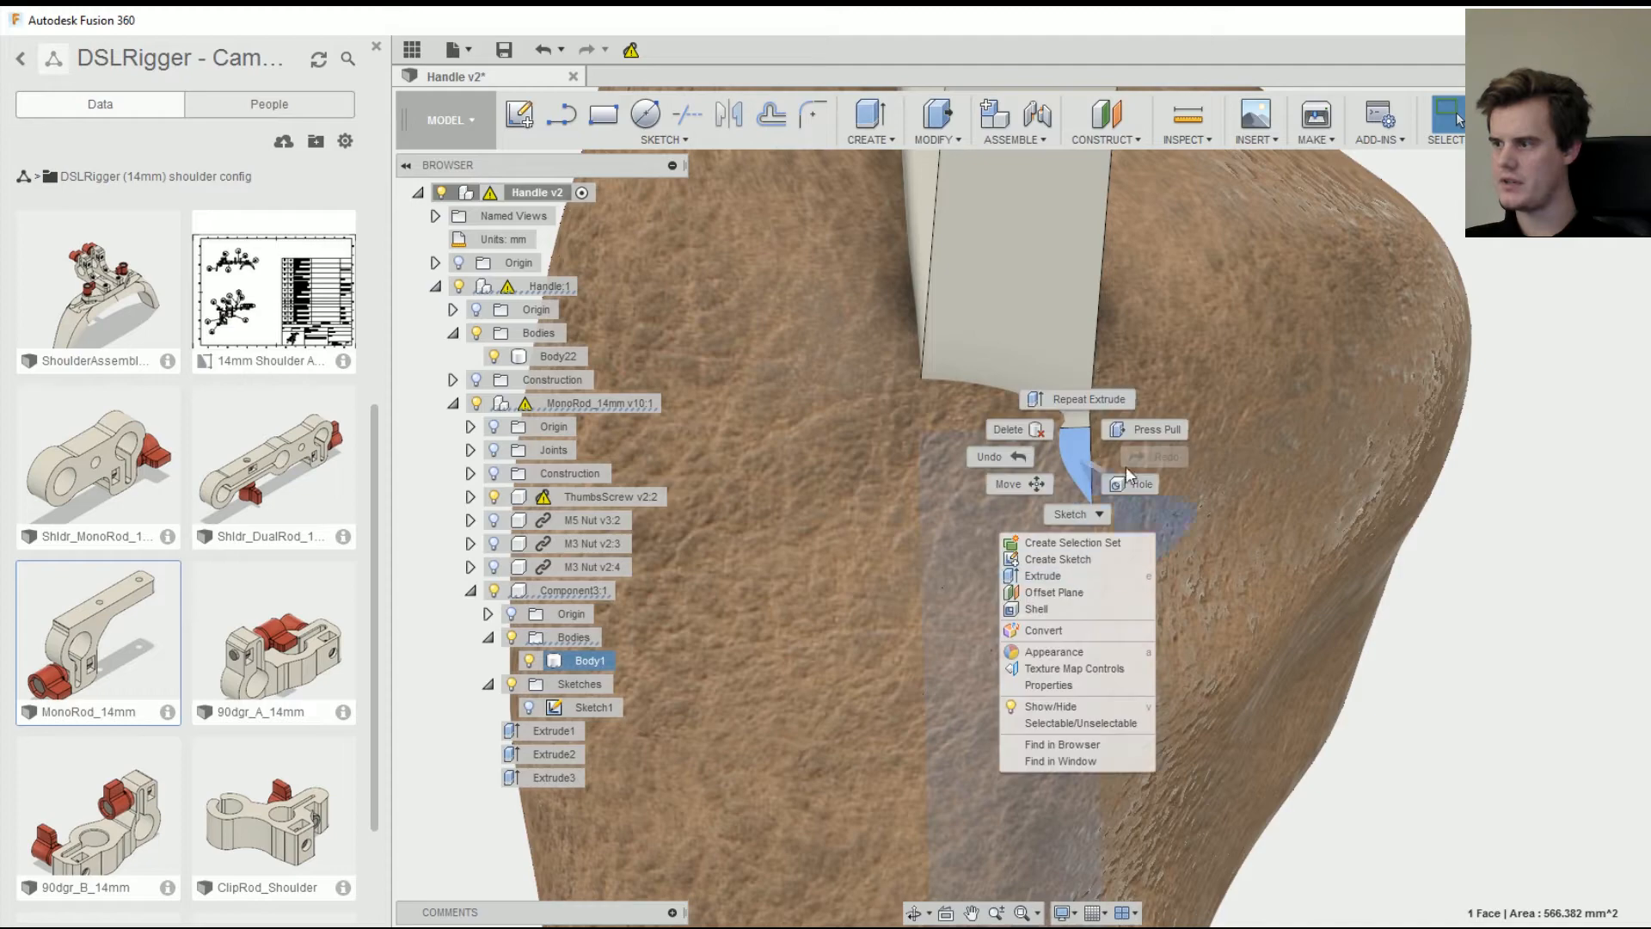
{"action": "left_click", "coordinate": [1149, 428]}
{"action": "middle_click_drag", "start_coordinate": [1148, 428], "coordinate": [1063, 421], "text": "shift"}
{"action": "left_click_drag", "start_coordinate": [1063, 421], "coordinate": [1029, 424]}
{"action": "left_click", "coordinate": [1494, 403]}
- Offset the bracket's sliver face protruding from the handle surface by -2 mm with Press Pull
{"action": "scroll", "coordinate": [1046, 373], "scroll_direction": "up", "scroll_amount": 3}
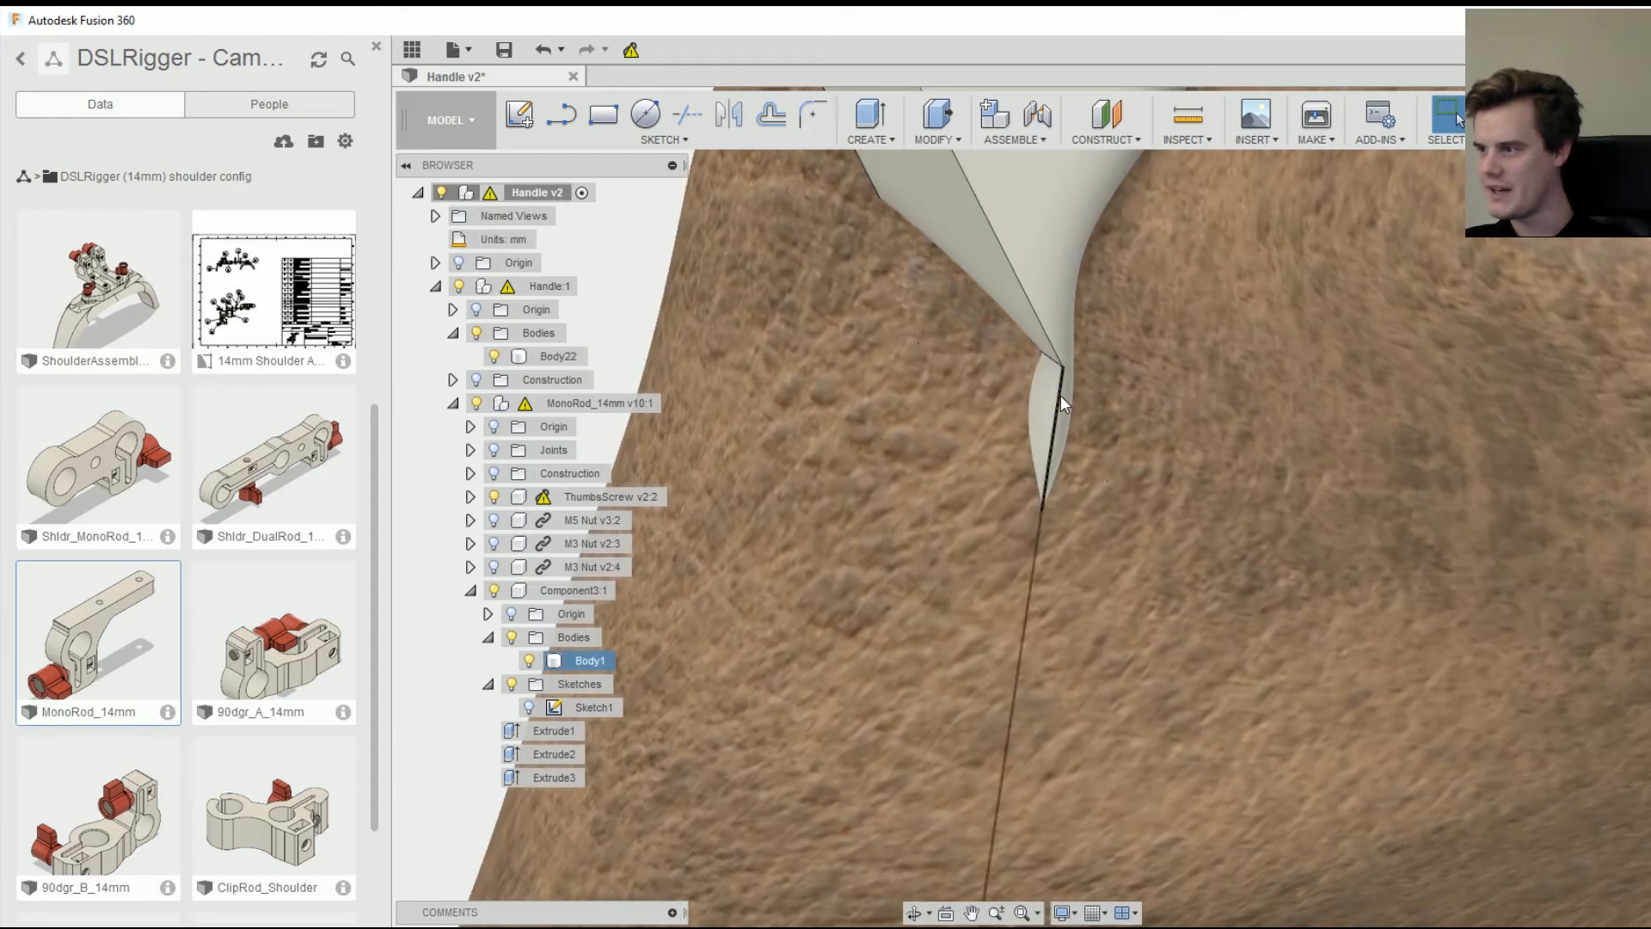
{"action": "left_click", "coordinate": [1045, 384]}
{"action": "right_click", "coordinate": [1043, 379]}
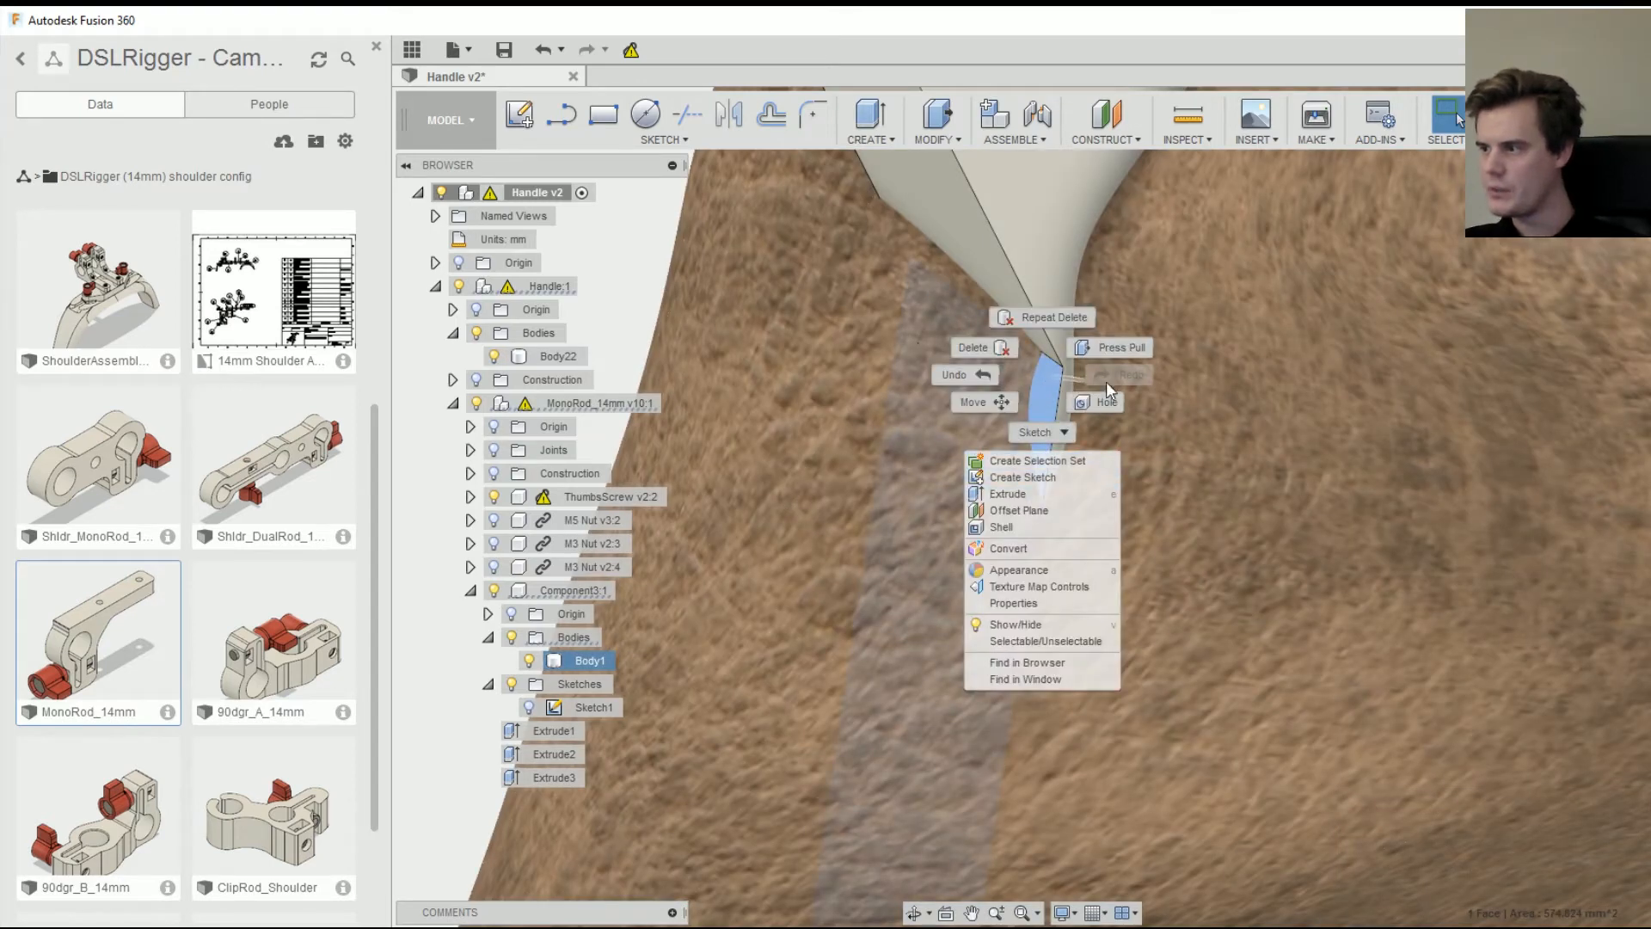
{"action": "left_click", "coordinate": [1111, 350]}
{"action": "left_click_drag", "start_coordinate": [1041, 380], "coordinate": [1045, 379]}
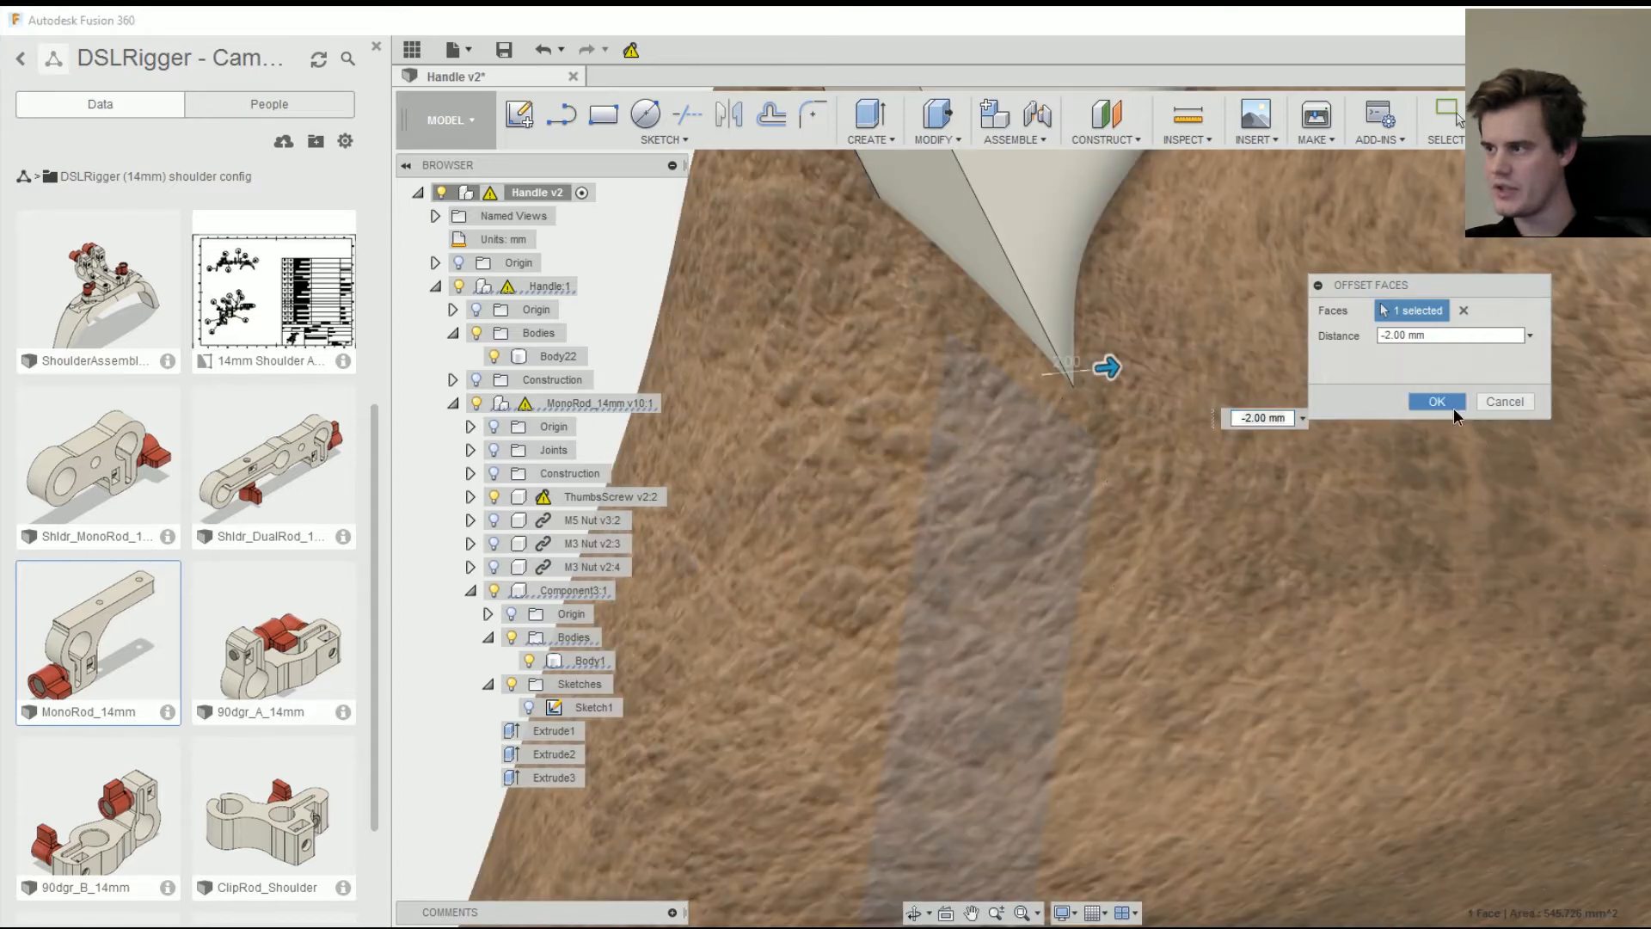
{"action": "left_click", "coordinate": [1445, 405]}
- Run a section analysis on the bracket's flat side face to examine how its tang sits inside the handle
{"action": "scroll", "coordinate": [1262, 579], "scroll_direction": "down", "scroll_amount": 5}
{"action": "scroll", "coordinate": [1281, 621], "scroll_direction": "down", "scroll_amount": 1}
{"action": "middle_click_drag", "start_coordinate": [1281, 621], "coordinate": [1173, 468]}
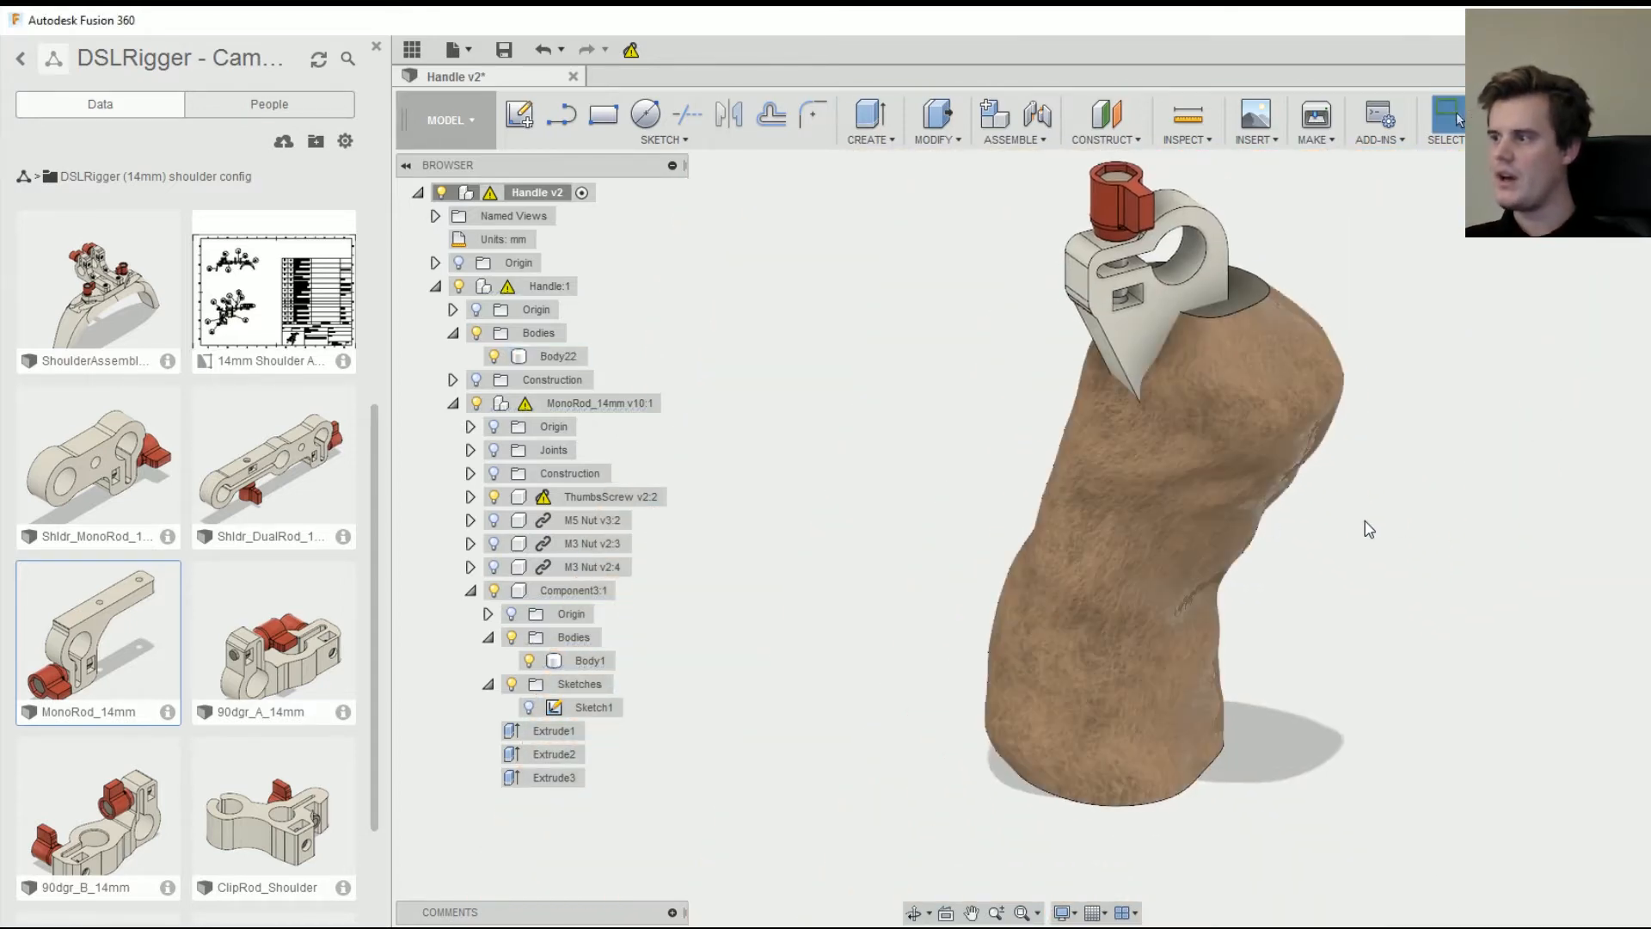
{"action": "left_click", "coordinate": [1364, 520]}
{"action": "middle_click_drag", "start_coordinate": [1303, 527], "coordinate": [1195, 530]}
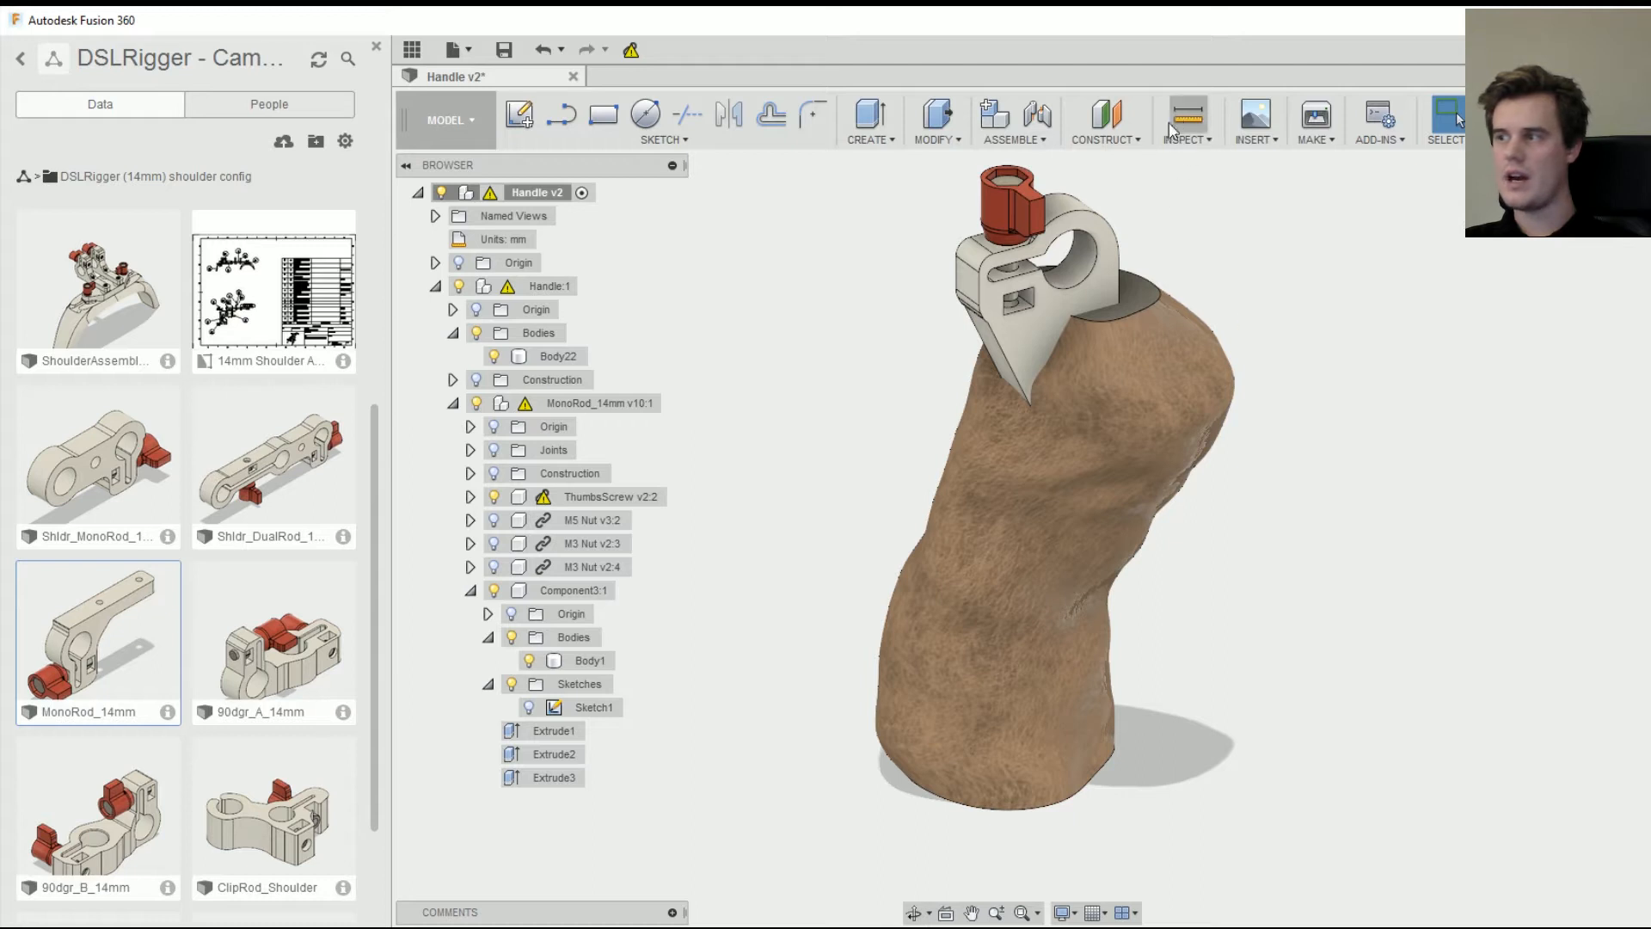
{"action": "left_click", "coordinate": [1132, 146]}
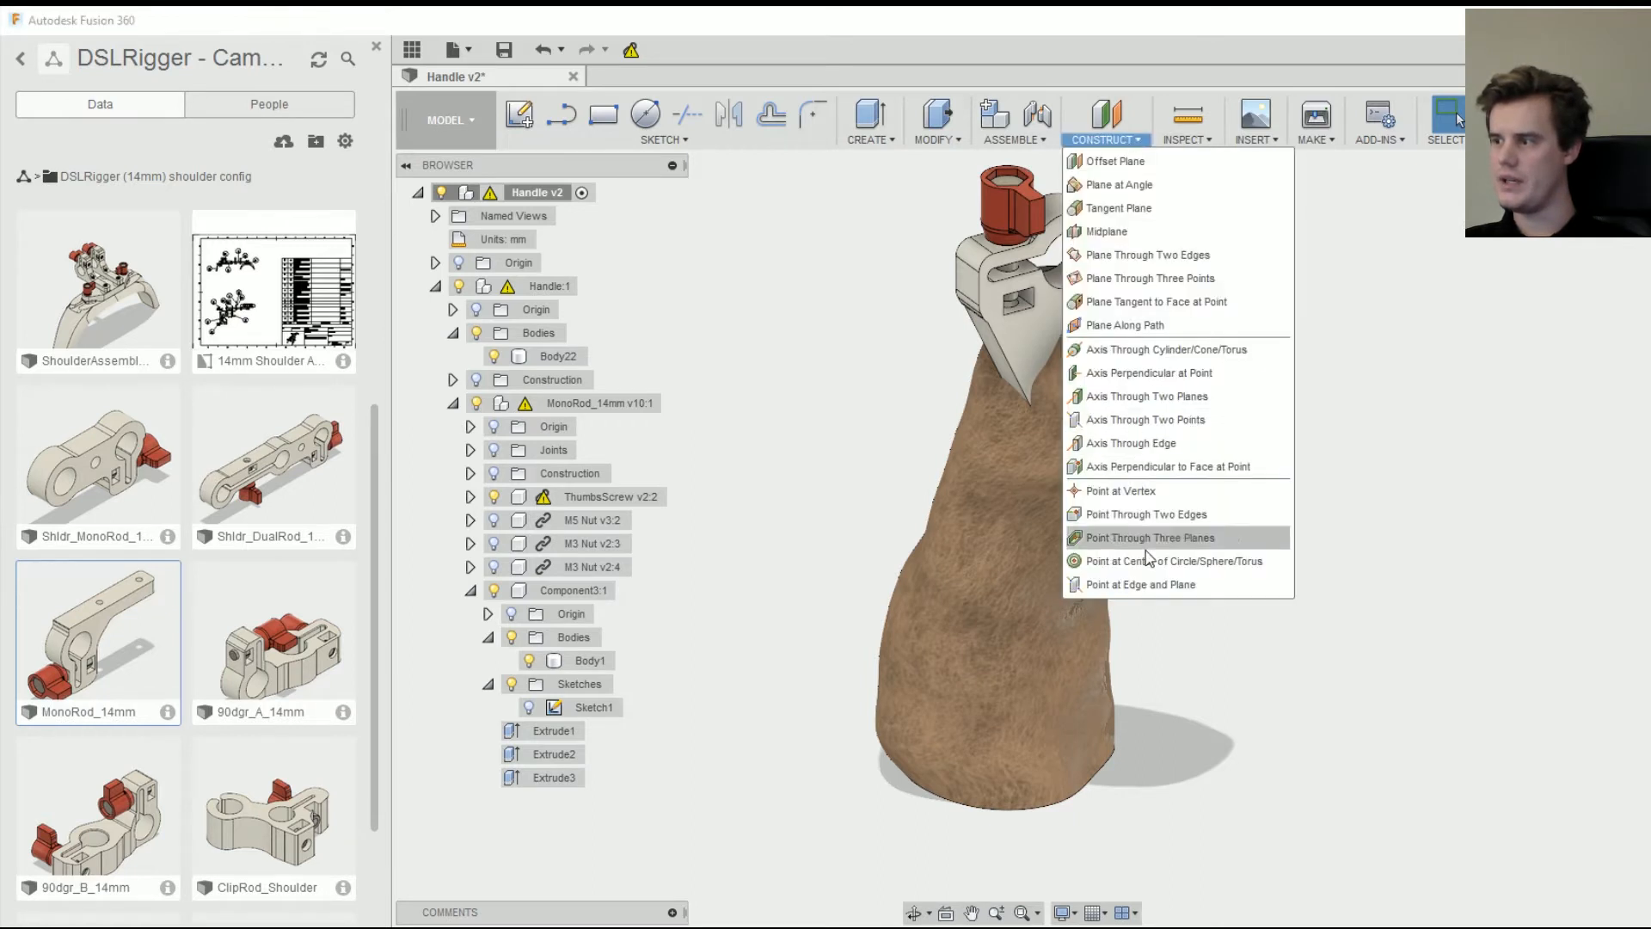
{"action": "left_click", "coordinate": [1187, 137]}
{"action": "left_click", "coordinate": [1205, 317]}
{"action": "left_click", "coordinate": [1061, 317]}
{"action": "mouse_move", "coordinate": [1091, 335]}
{"action": "left_mouse_down"}
{"action": "mouse_move", "coordinate": [1238, 439]}
{"action": "mouse_move", "coordinate": [1143, 371]}
{"action": "mouse_move", "coordinate": [1078, 357]}
{"action": "left_mouse_up"}
{"action": "scroll", "coordinate": [1090, 432], "scroll_direction": "up", "scroll_amount": 4}
{"action": "middle_click_drag", "start_coordinate": [1089, 430], "coordinate": [937, 392], "text": "shift"}
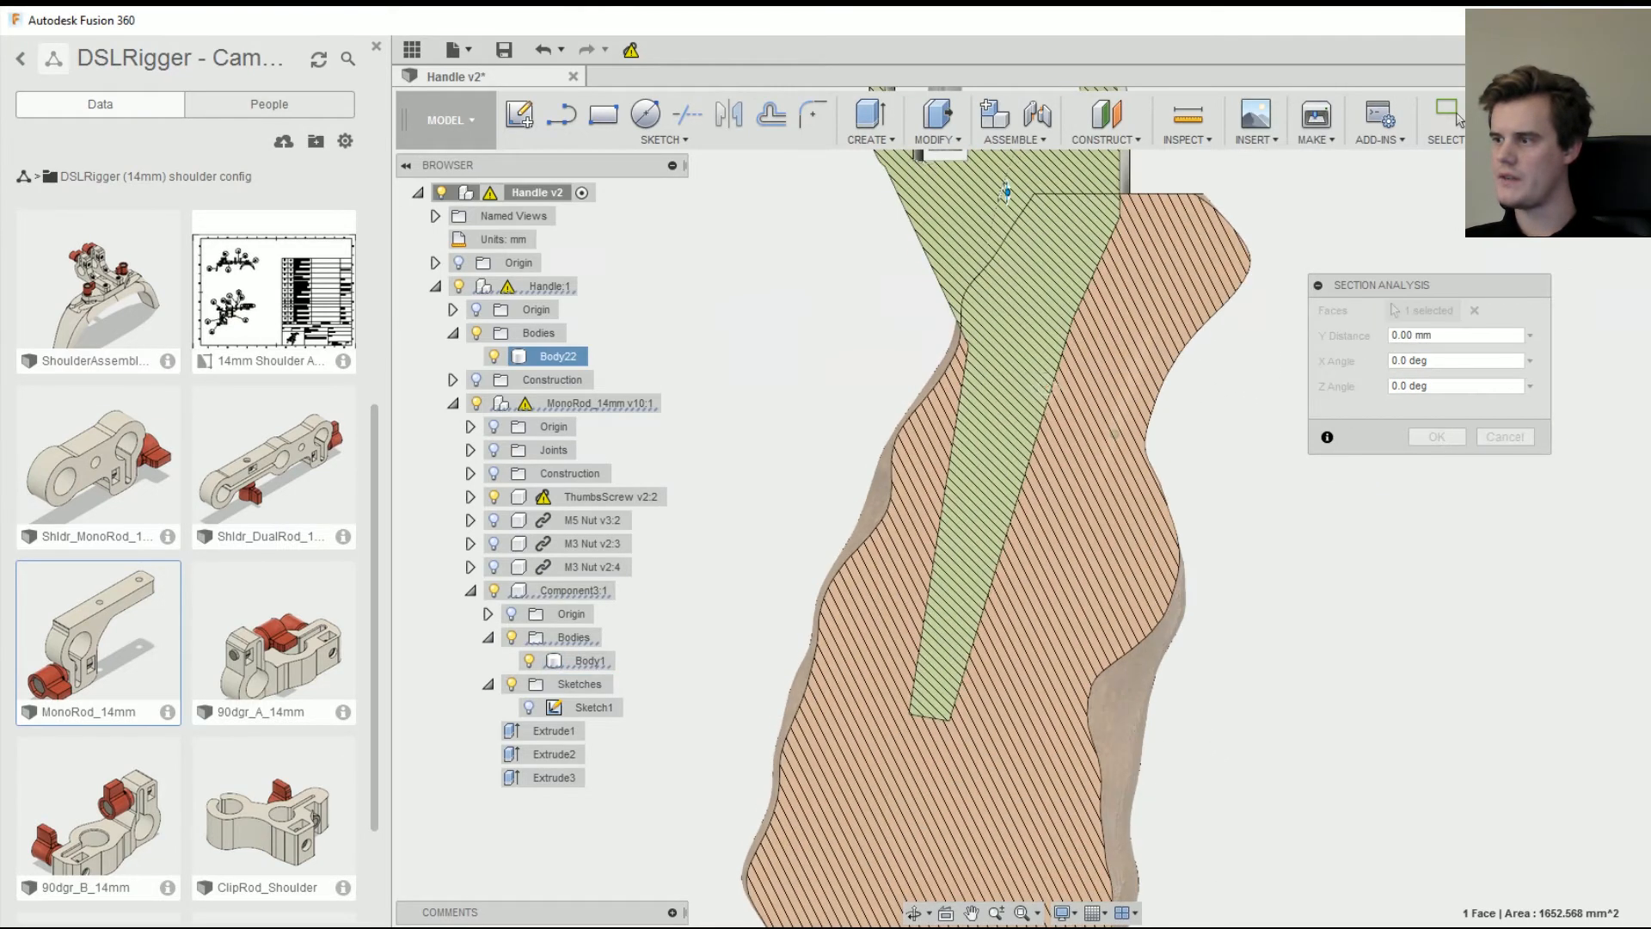
{"action": "middle_click_drag", "start_coordinate": [1013, 534], "coordinate": [1034, 406]}
{"action": "scroll", "coordinate": [1034, 406], "scroll_direction": "down", "scroll_amount": 3}
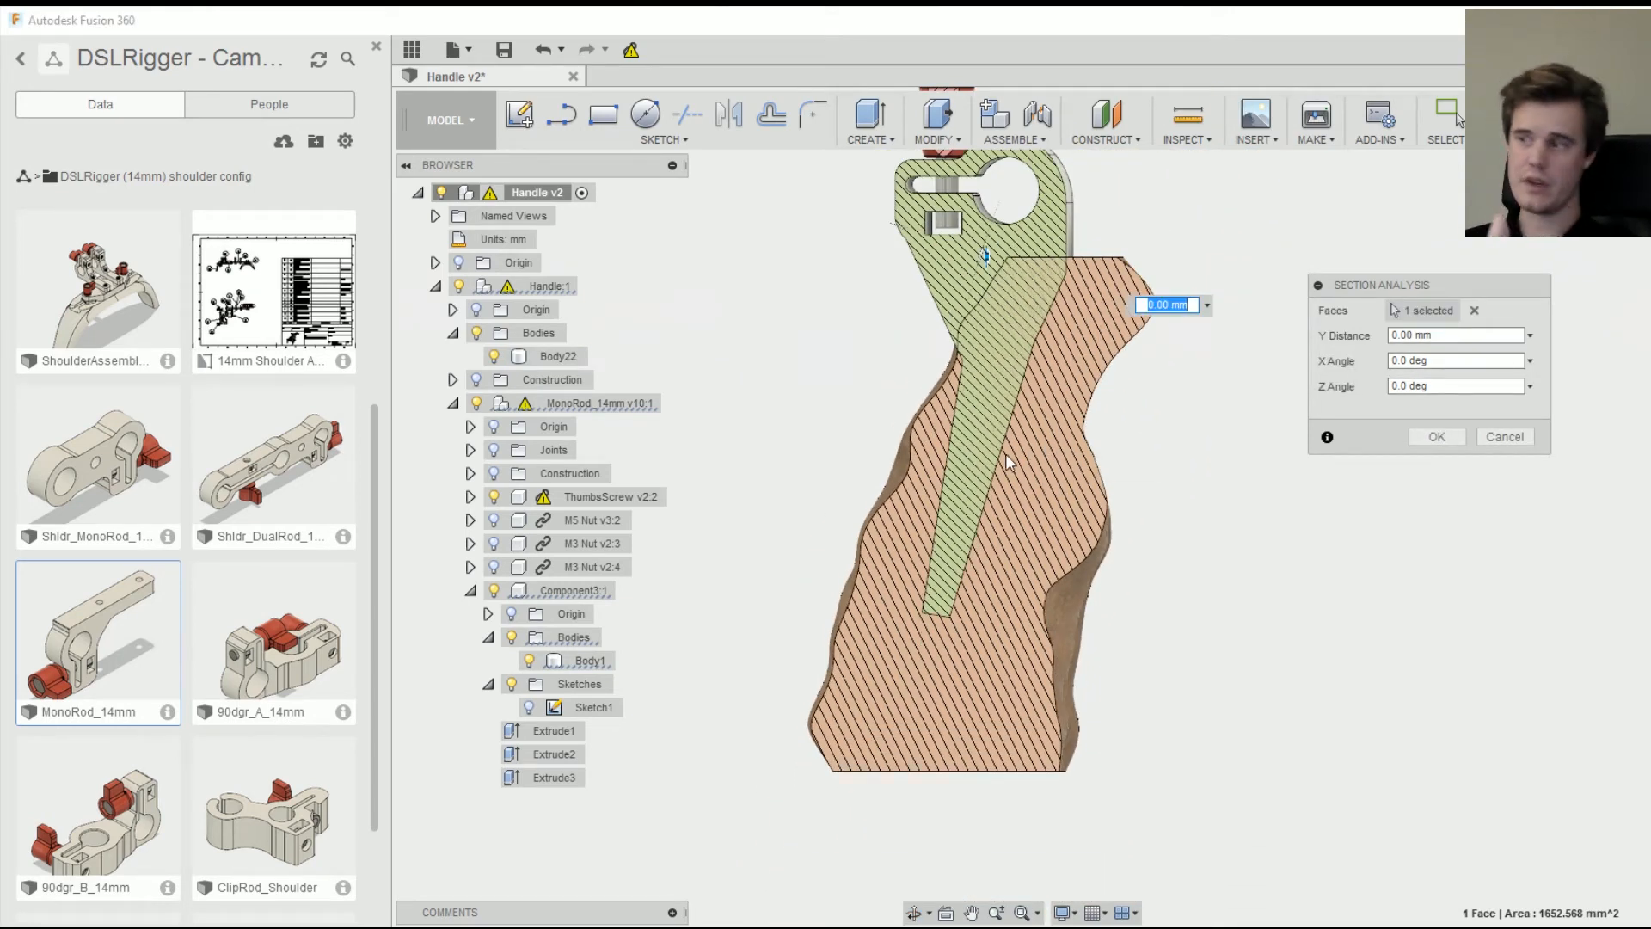
- Shift the section plane to -5 mm to inspect the cut through bracket and handle, and discard the analysis
{"action": "middle_click_drag", "start_coordinate": [1042, 406], "coordinate": [1056, 555], "text": "shift"}
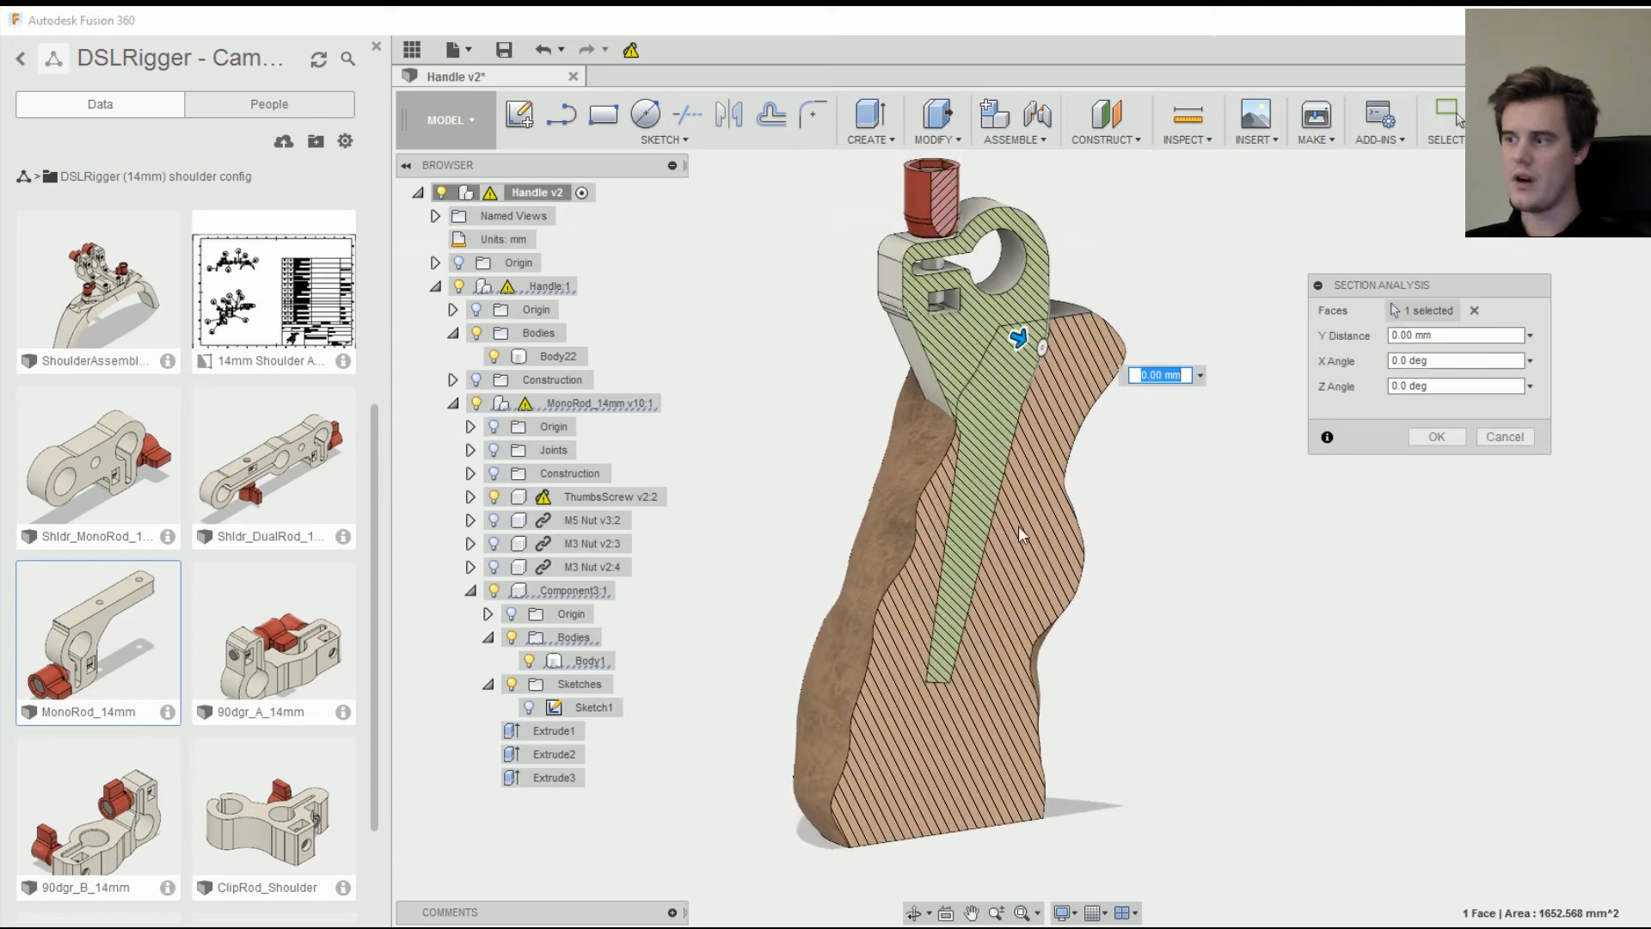
{"action": "left_click_drag", "start_coordinate": [1016, 336], "coordinate": [991, 328]}
{"action": "mouse_move", "coordinate": [996, 327]}
{"action": "middle_mouse_down", "text": "shift"}
{"action": "mouse_move", "coordinate": [1010, 396]}
{"action": "mouse_move", "coordinate": [949, 347]}
{"action": "middle_mouse_up", "text": "shift"}
{"action": "left_click_drag", "start_coordinate": [949, 347], "coordinate": [909, 335]}
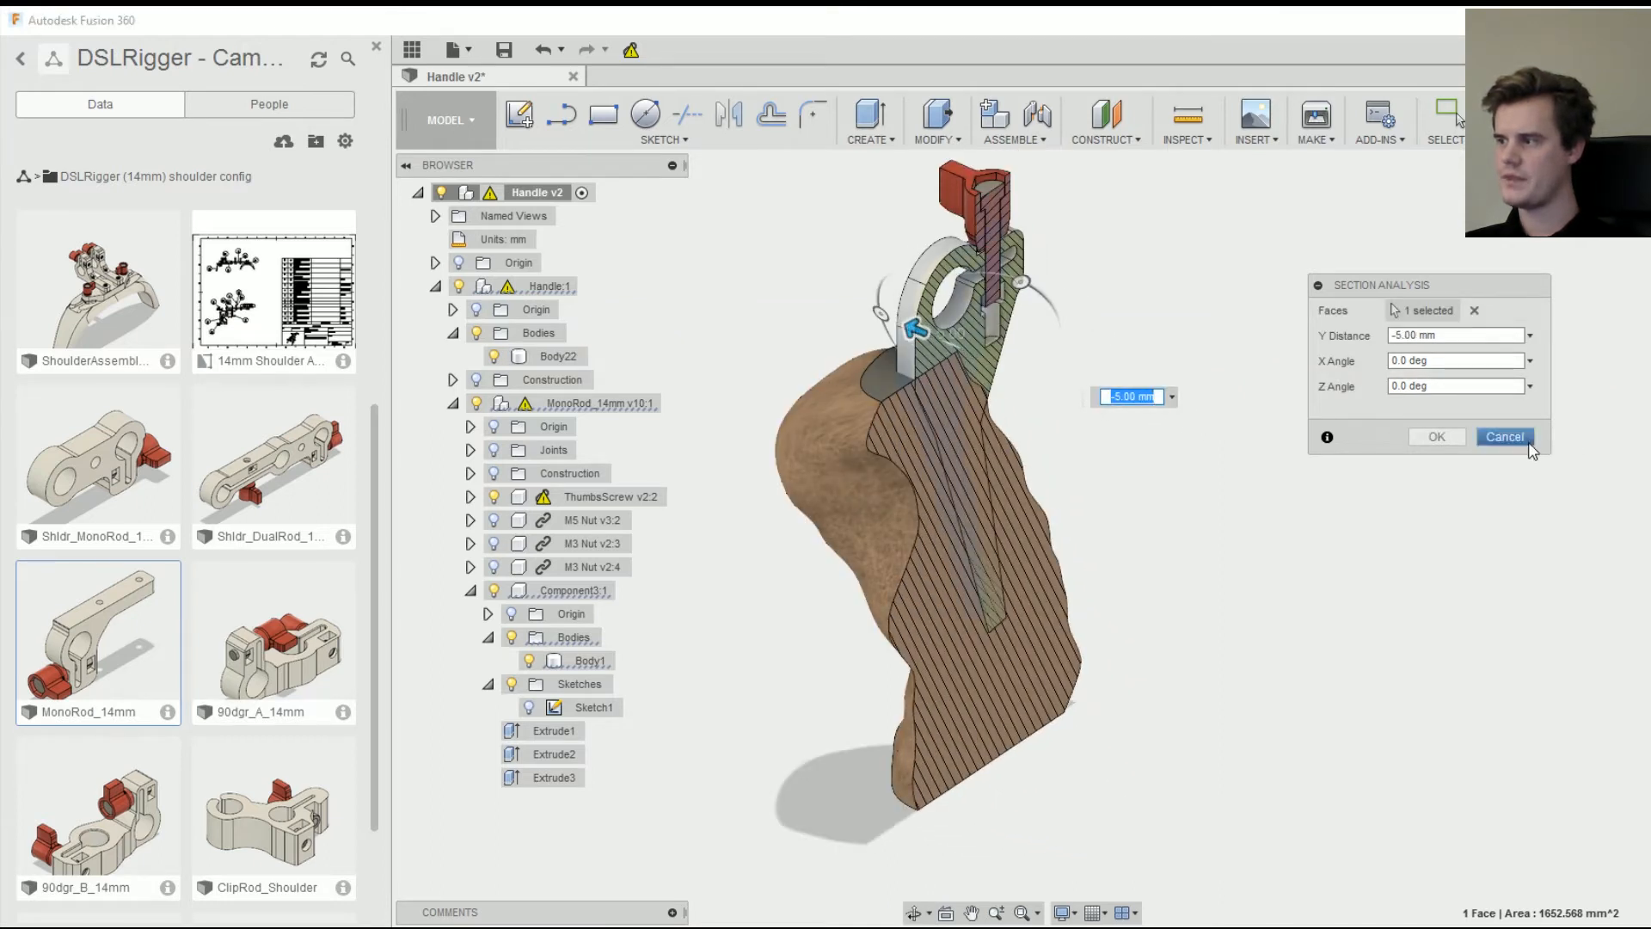
{"action": "left_click", "coordinate": [1535, 444]}
- Hide the handle body Body22 and face the bracket's flat side squarely
{"action": "scroll", "coordinate": [1195, 545], "scroll_direction": "down", "scroll_amount": 2}
{"action": "scroll", "coordinate": [995, 395], "scroll_direction": "up", "scroll_amount": 4}
{"action": "middle_click_drag", "start_coordinate": [995, 394], "coordinate": [956, 361], "text": "shift"}
{"action": "left_click", "coordinate": [989, 344]}
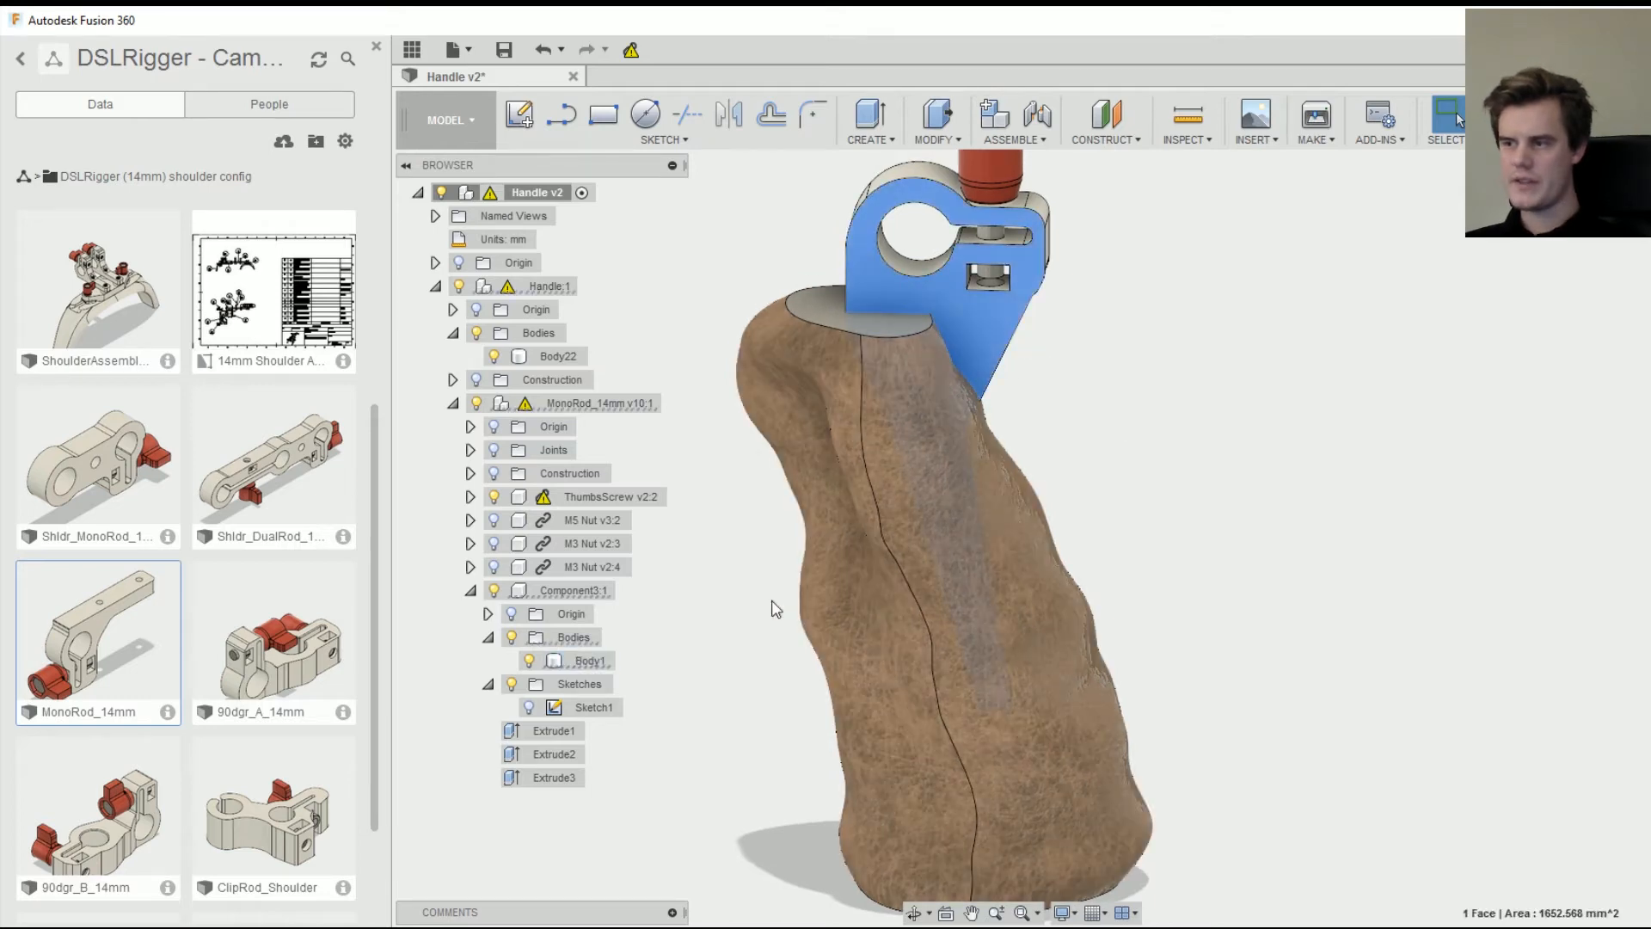
{"action": "left_click", "coordinate": [493, 356]}
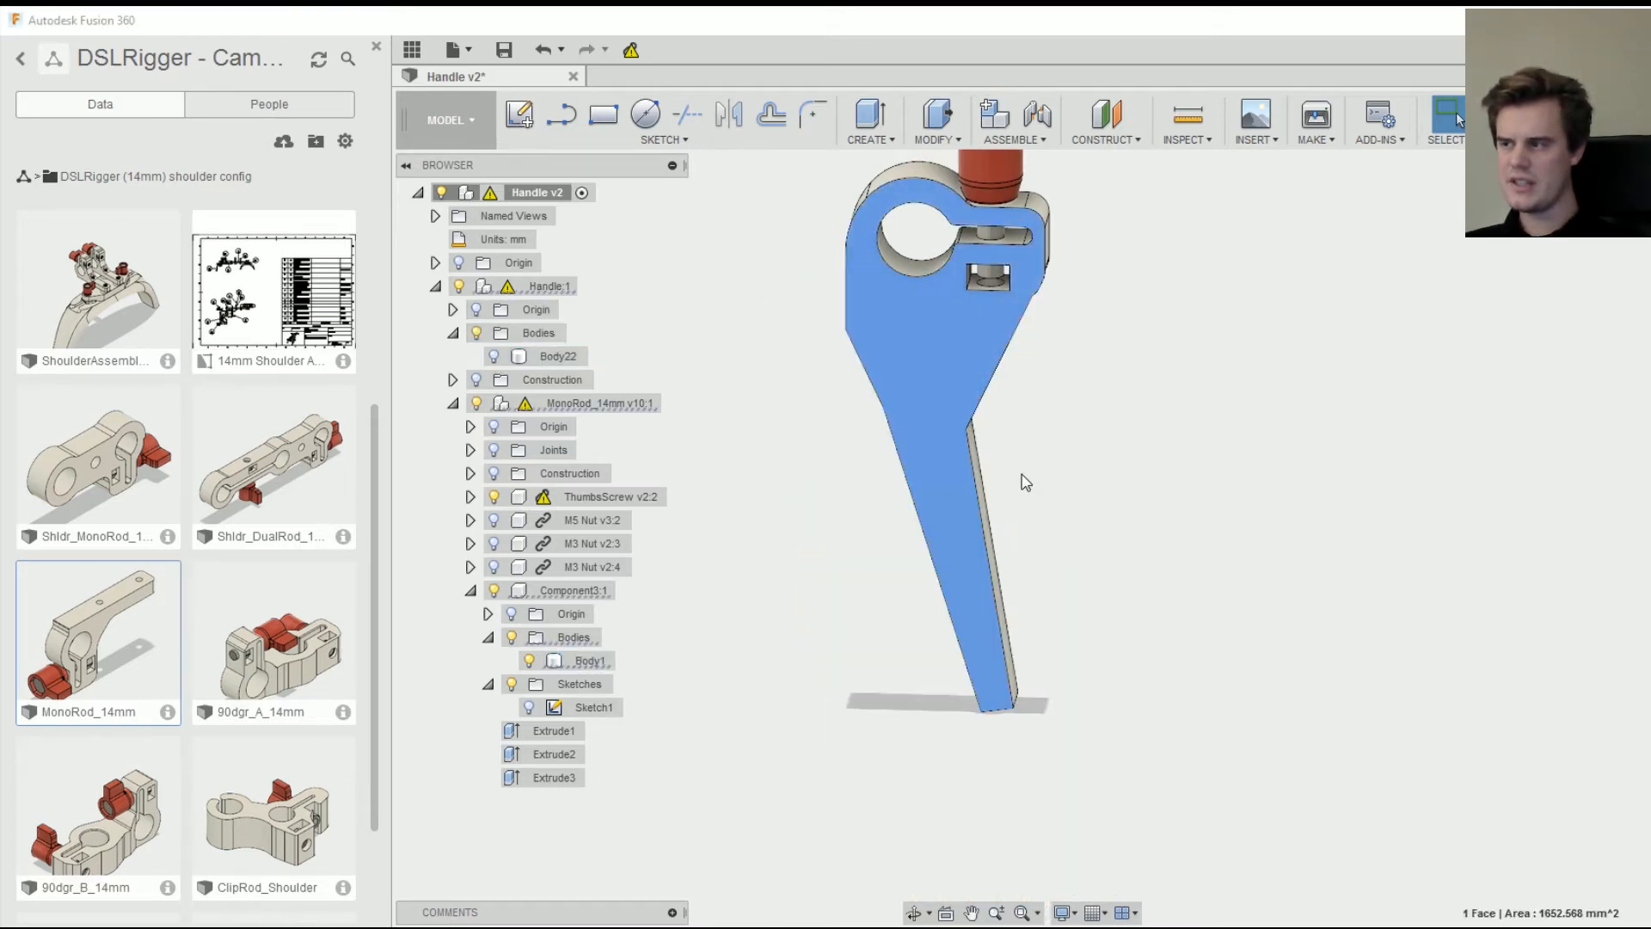
{"action": "middle_click_drag", "start_coordinate": [941, 480], "coordinate": [977, 435], "text": "shift"}
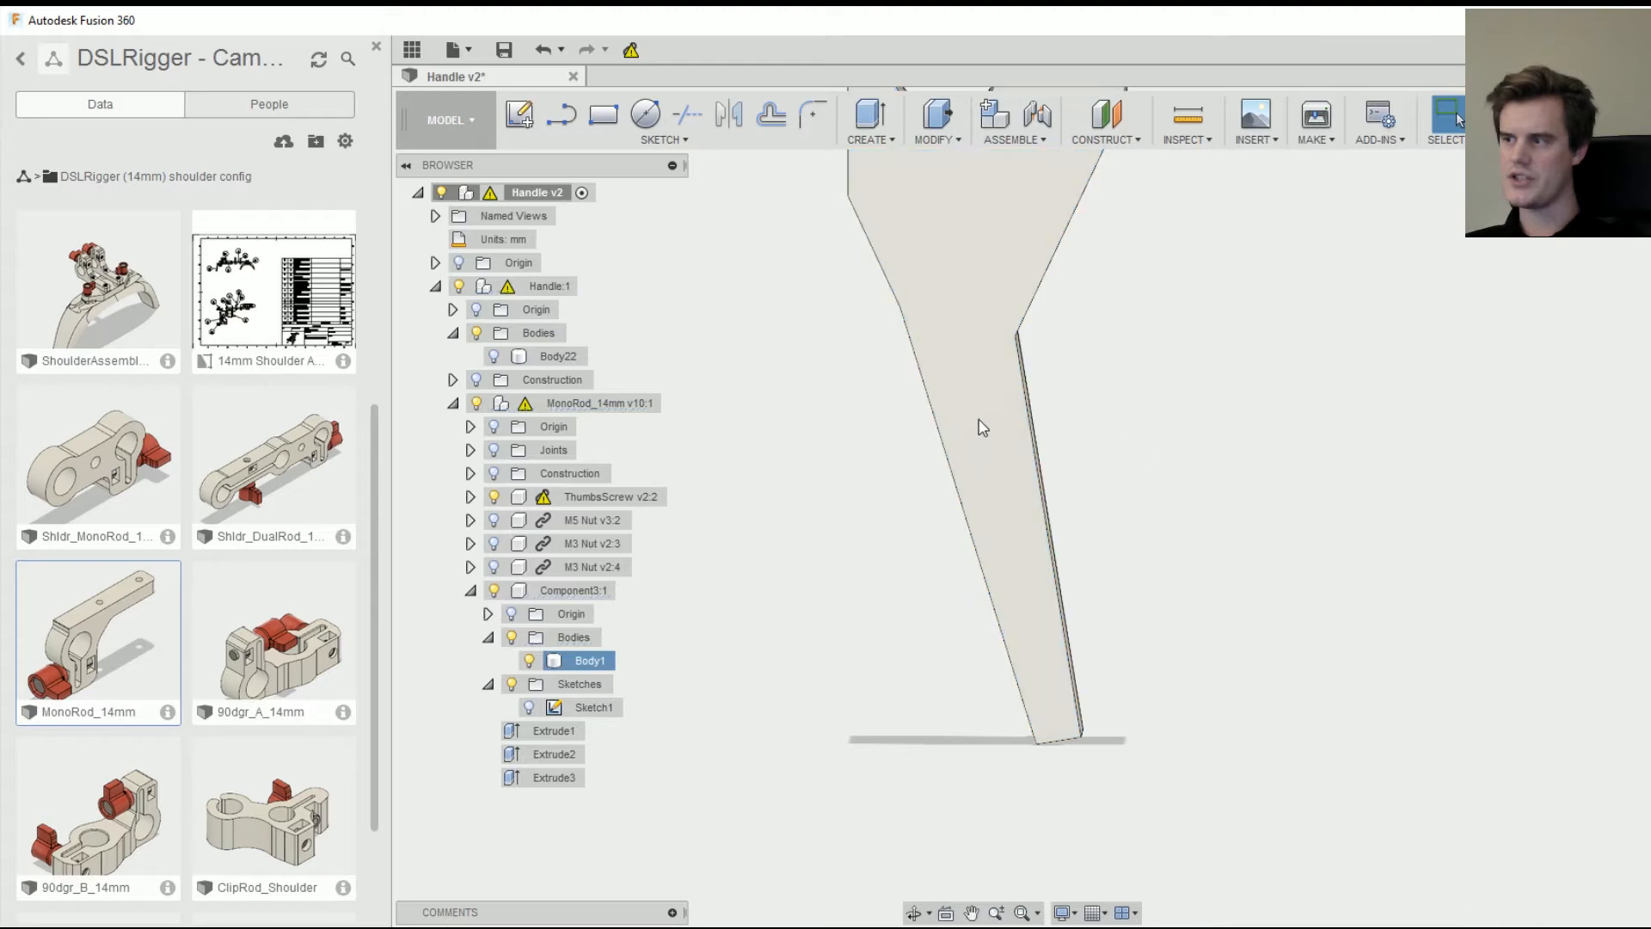
{"action": "left_click", "coordinate": [1589, 200]}
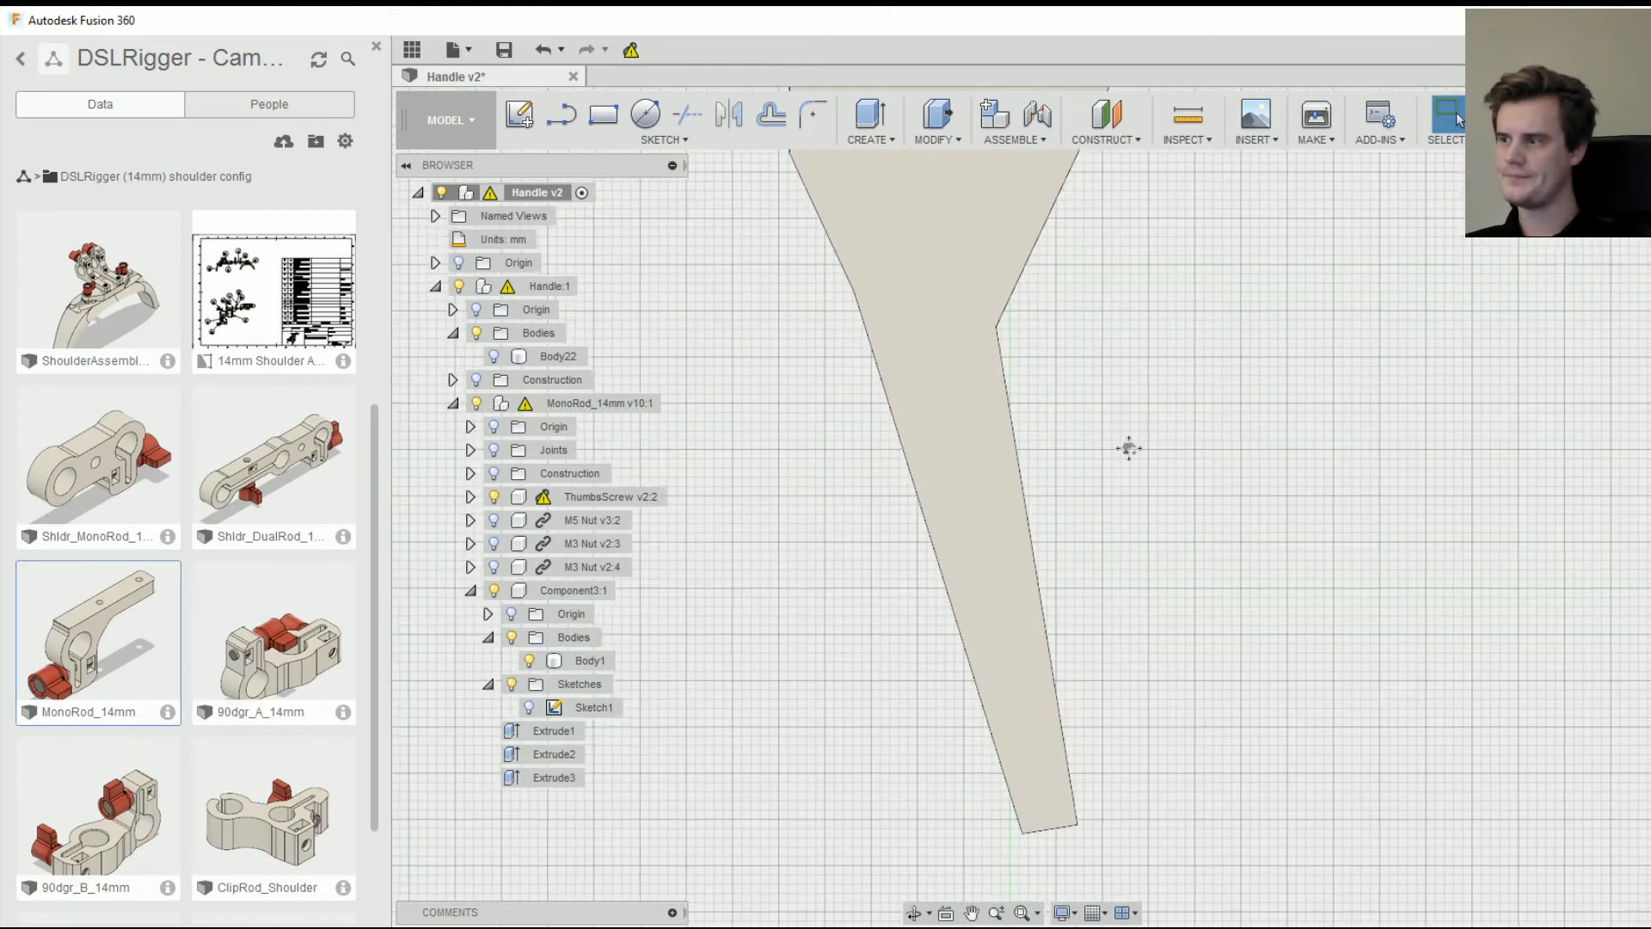
- Sketch a zigzag line of four teeth on the bracket's flat face, along the slanted outer edge of its tang
{"action": "middle_click_drag", "start_coordinate": [1147, 468], "coordinate": [1090, 416]}
{"action": "left_click", "coordinate": [564, 122]}
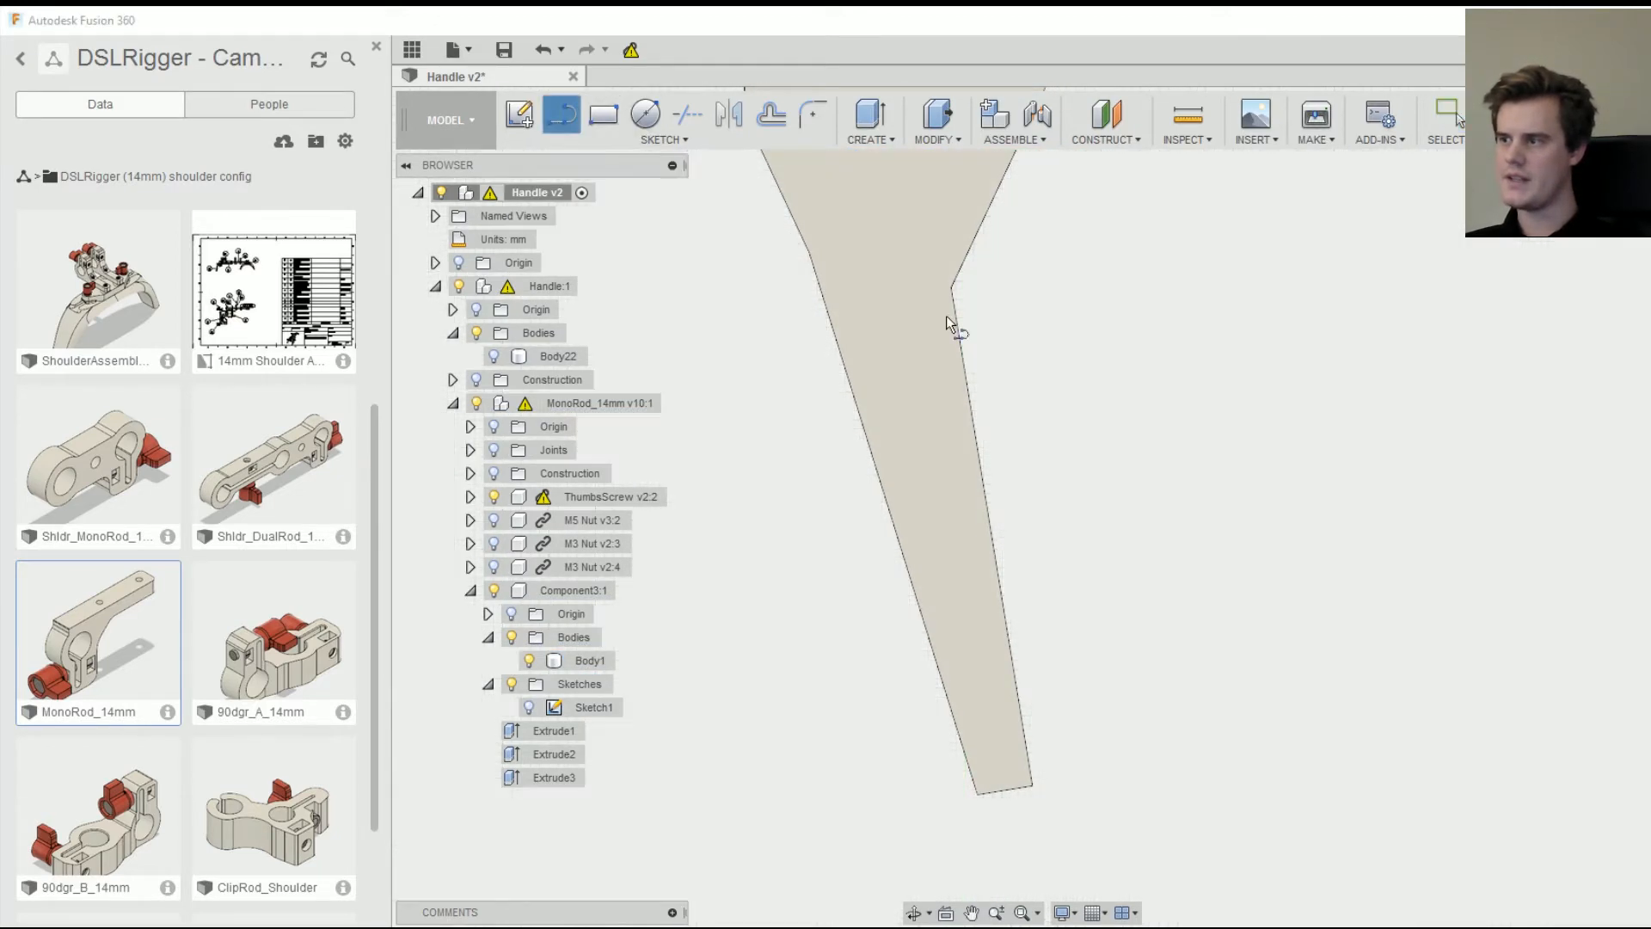
{"action": "scroll", "coordinate": [960, 312], "scroll_direction": "up", "scroll_amount": 3}
{"action": "left_click", "coordinate": [1013, 424]}
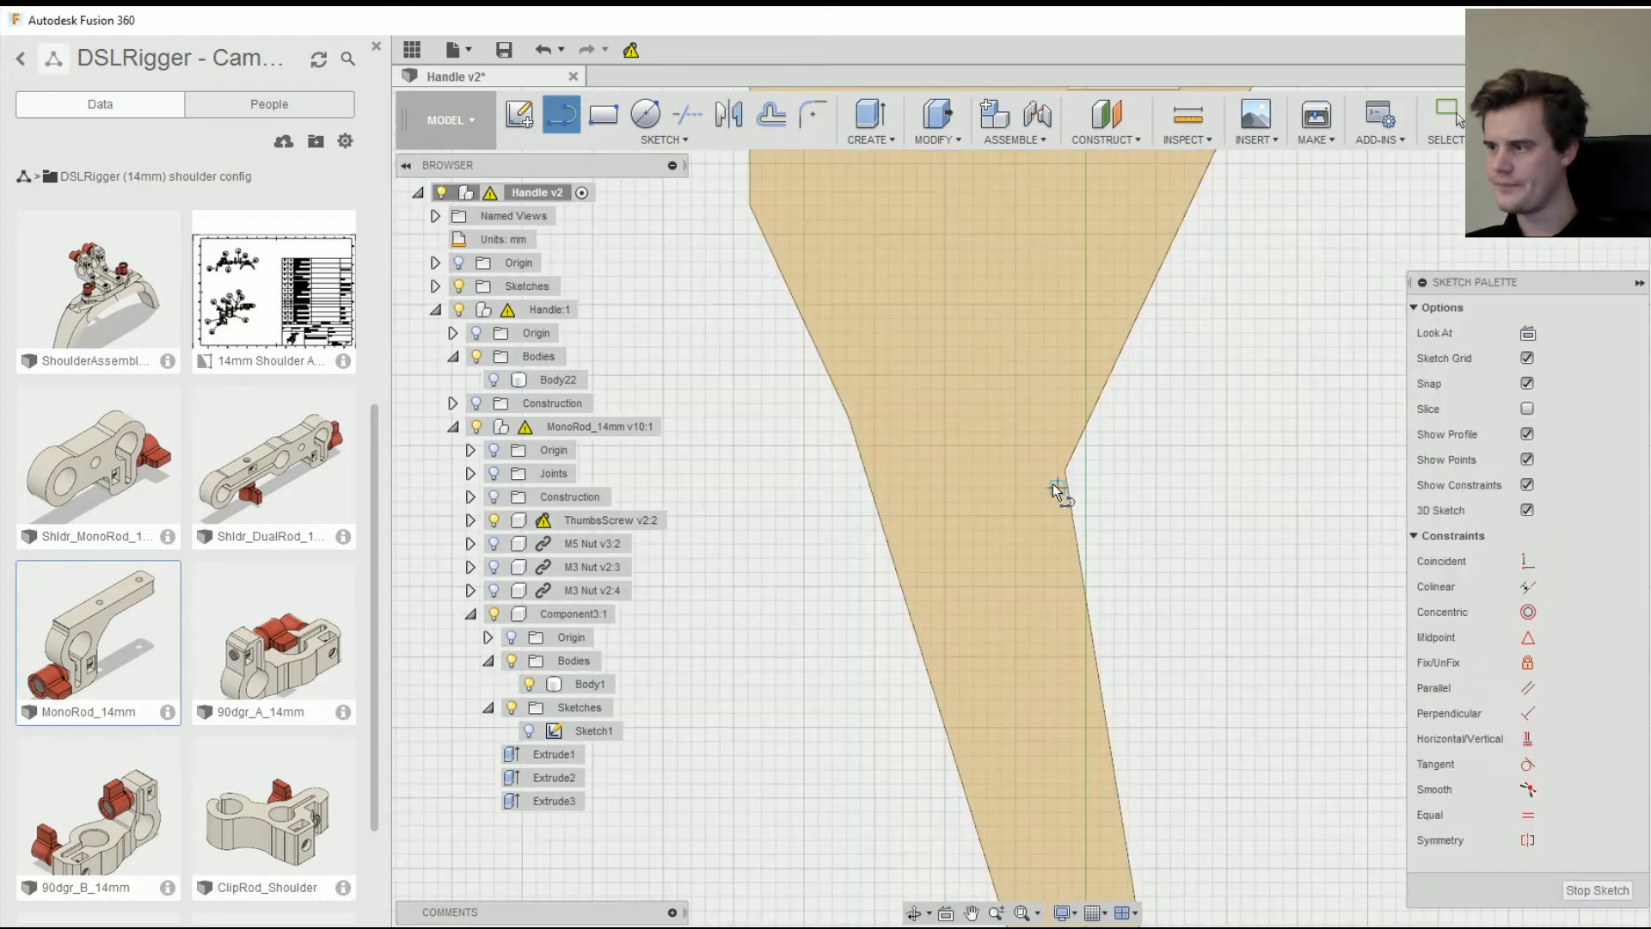
{"action": "middle_click_drag", "start_coordinate": [973, 651], "coordinate": [1069, 358]}
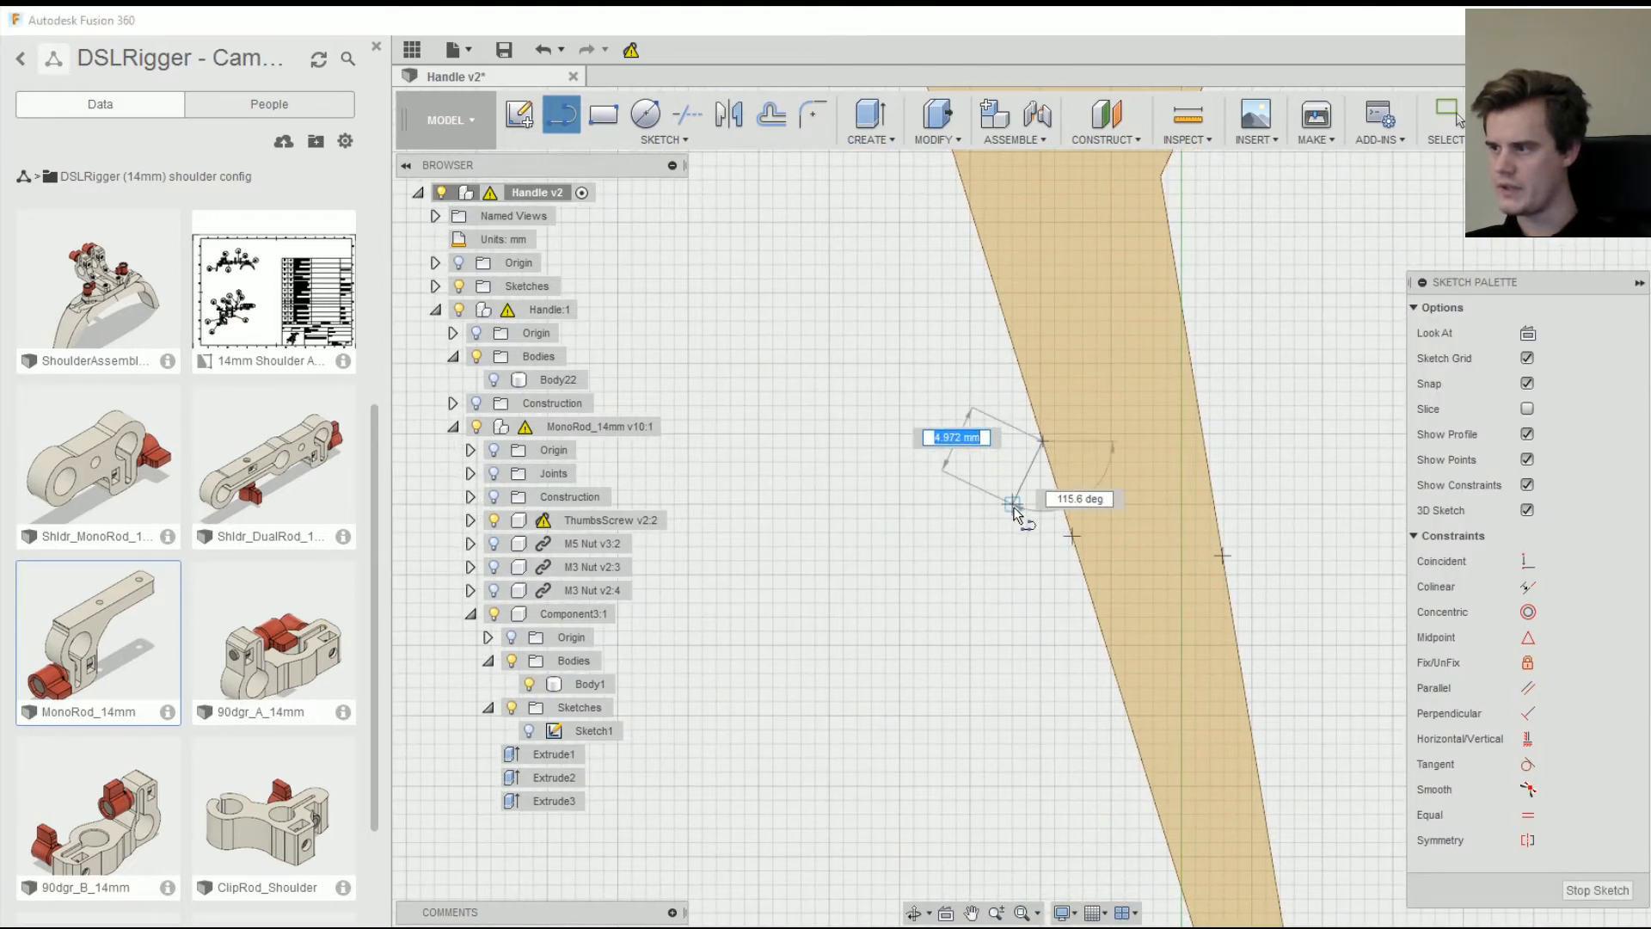
{"action": "left_click", "coordinate": [1013, 475]}
{"action": "double_click", "coordinate": [1061, 503]}
{"action": "left_click", "coordinate": [1021, 548]}
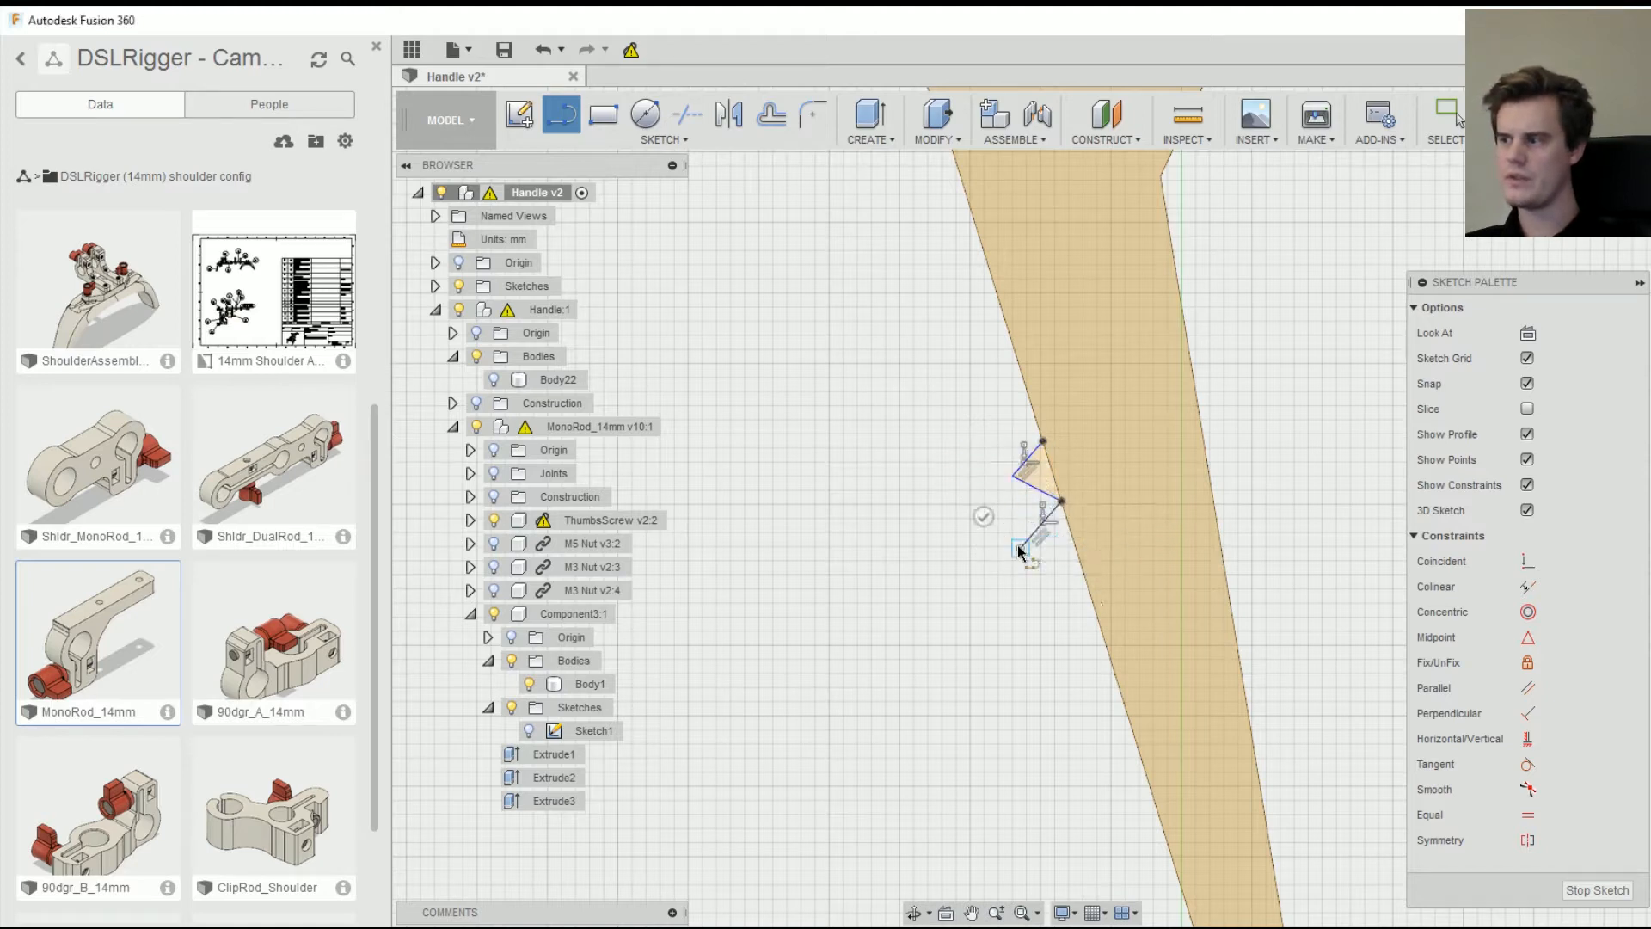
{"action": "left_click", "coordinate": [1097, 562]}
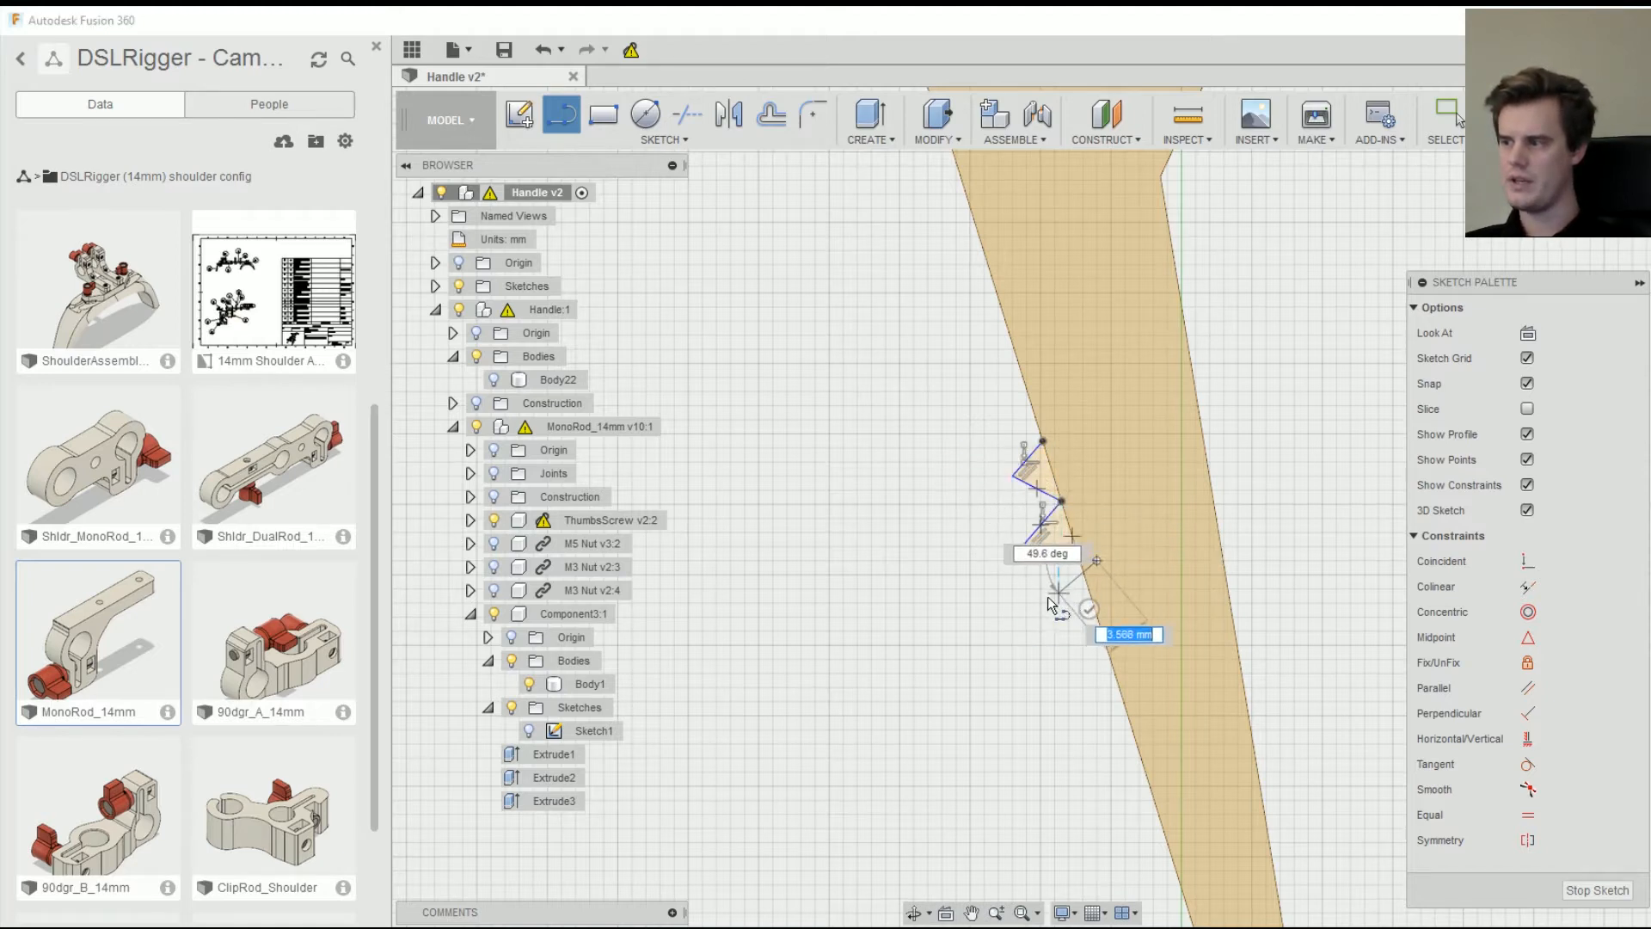
{"action": "left_click", "coordinate": [1118, 638]}
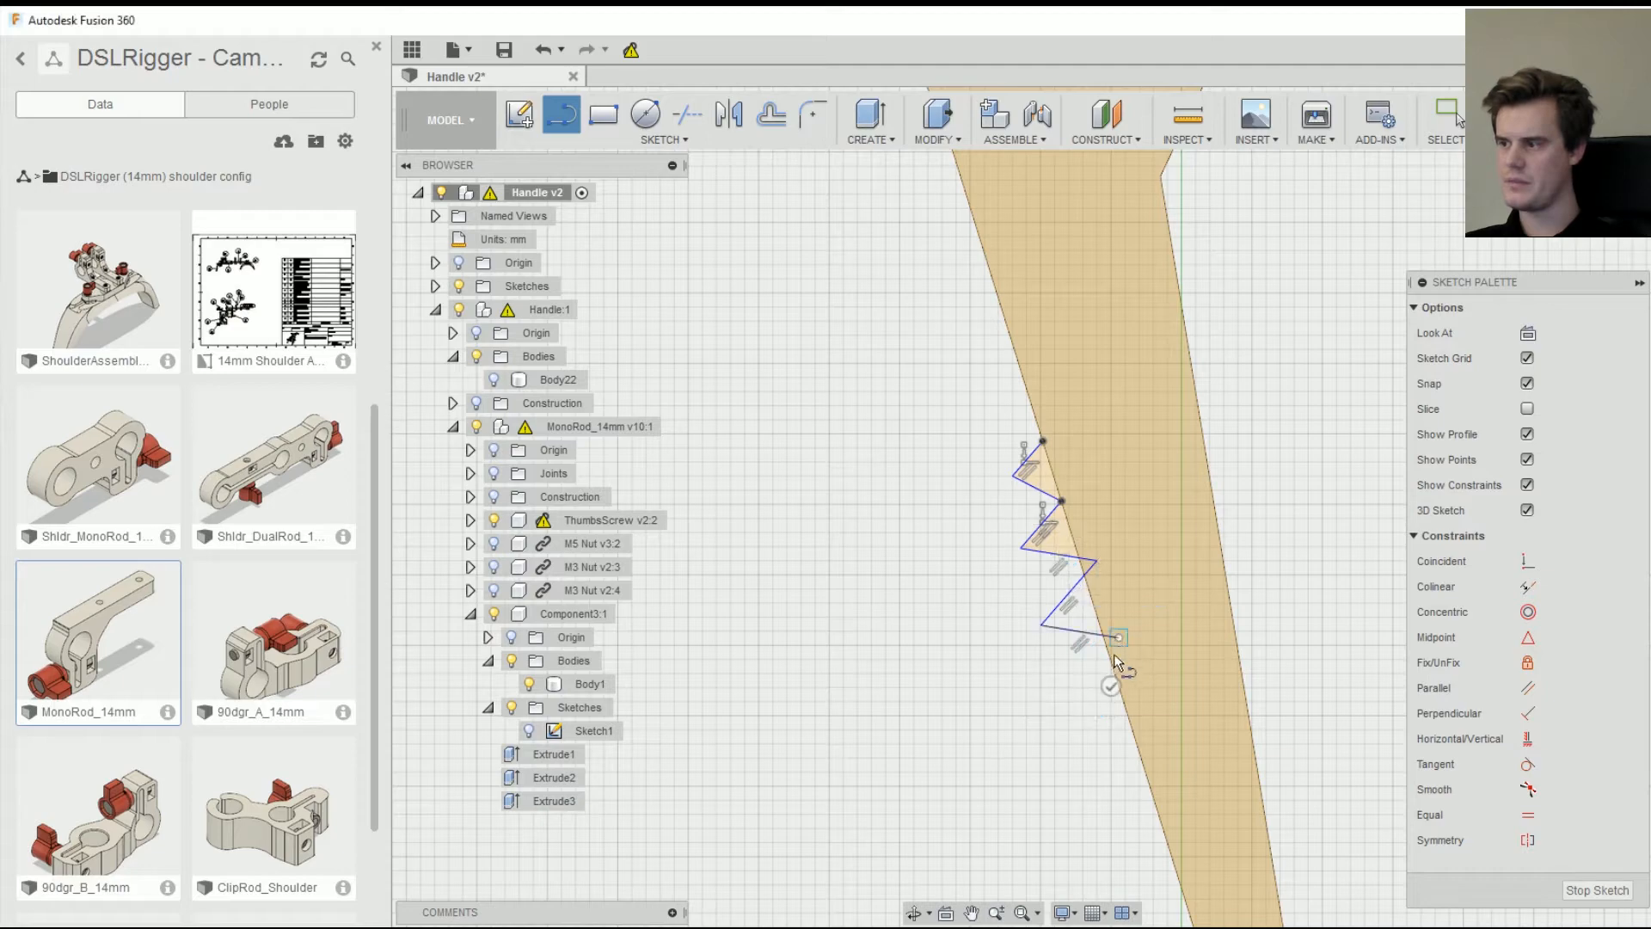
{"action": "left_click", "coordinate": [1060, 675]}
{"action": "left_click", "coordinate": [1140, 688]}
{"action": "key", "text": "Escape"}
- Round the four outer tooth tips with 1 mm sketch fillets
{"action": "scroll", "coordinate": [772, 213], "scroll_direction": "down", "scroll_amount": 3}
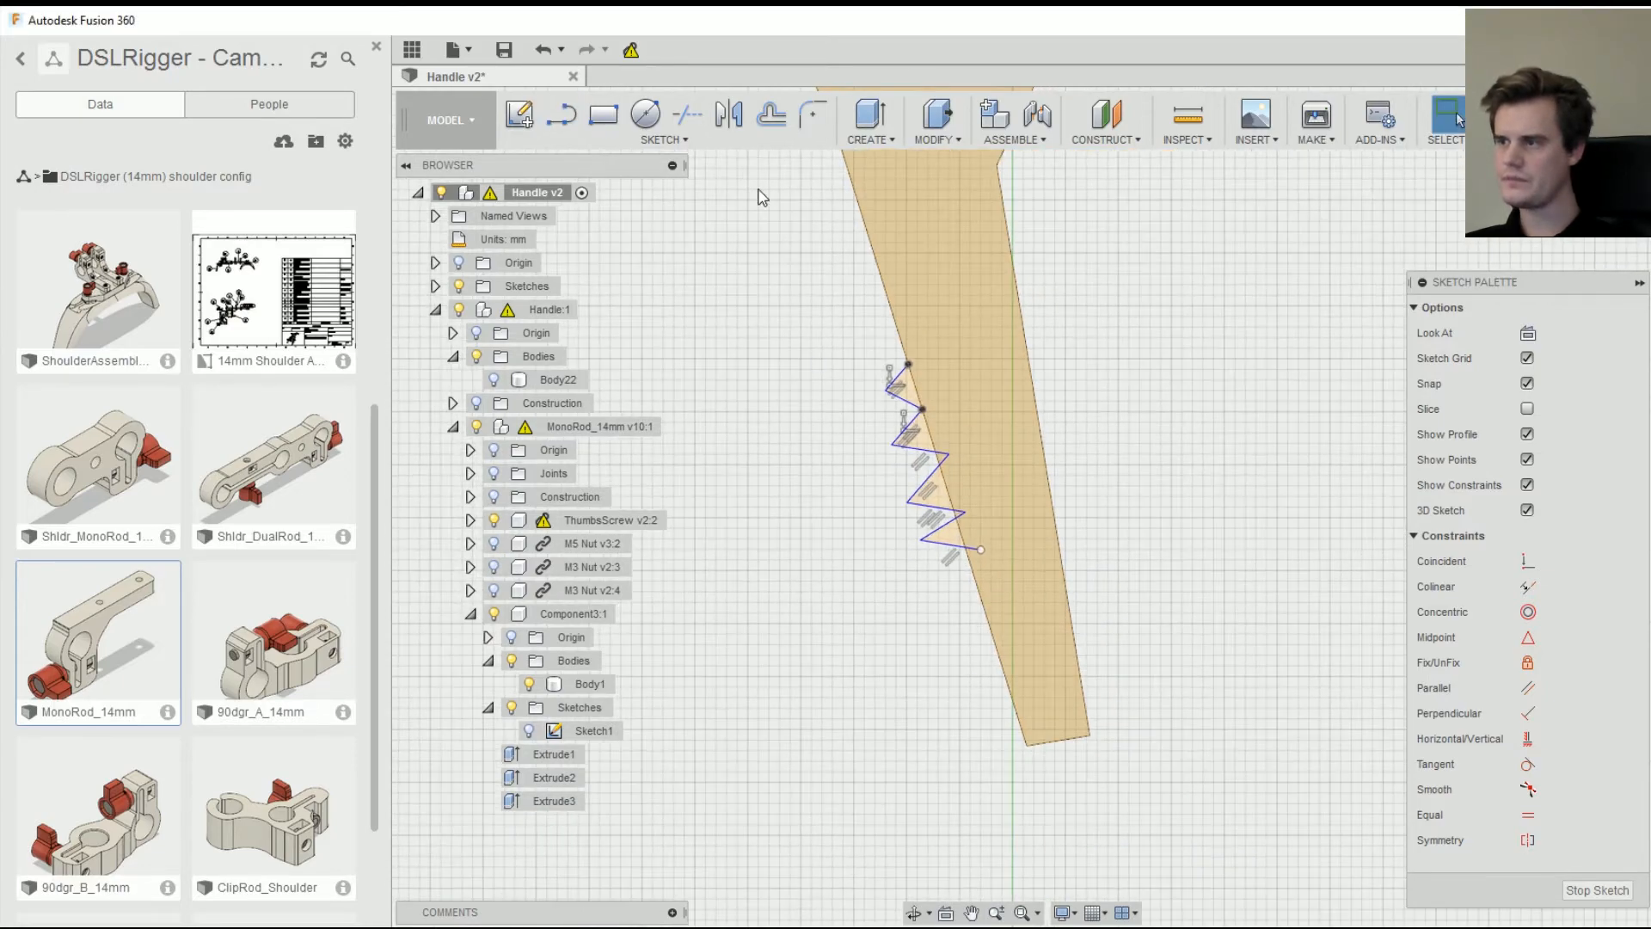
{"action": "scroll", "coordinate": [772, 213], "scroll_direction": "up", "scroll_amount": 2}
{"action": "left_click", "coordinate": [813, 115]}
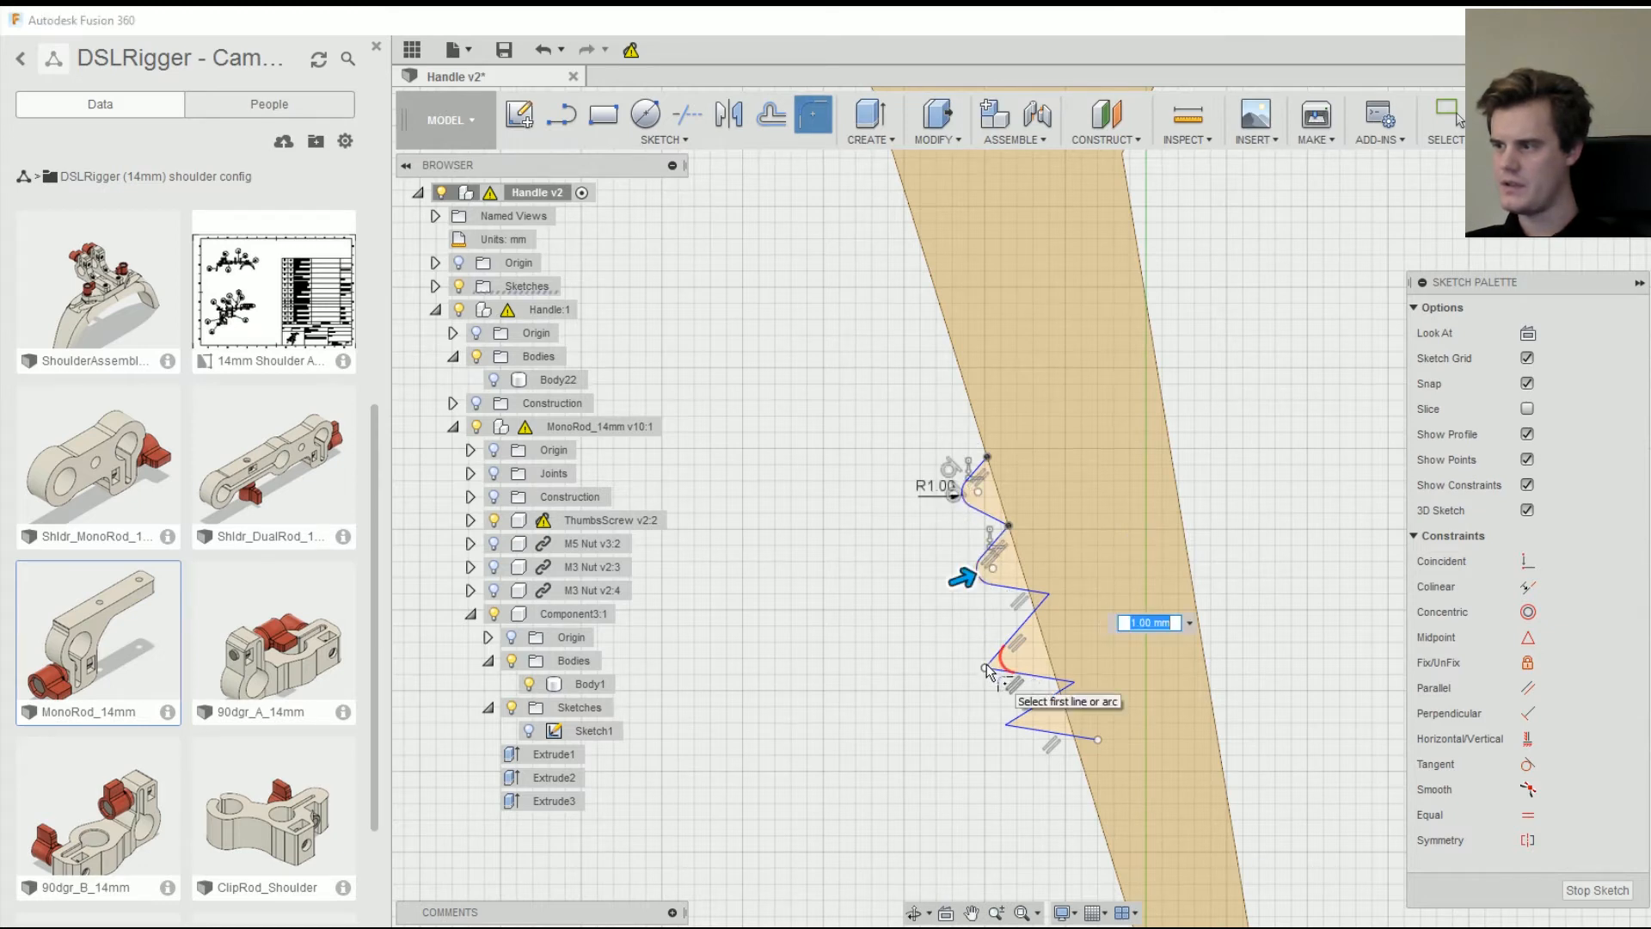
{"action": "left_click", "coordinate": [986, 668]}
{"action": "left_click", "coordinate": [1007, 726]}
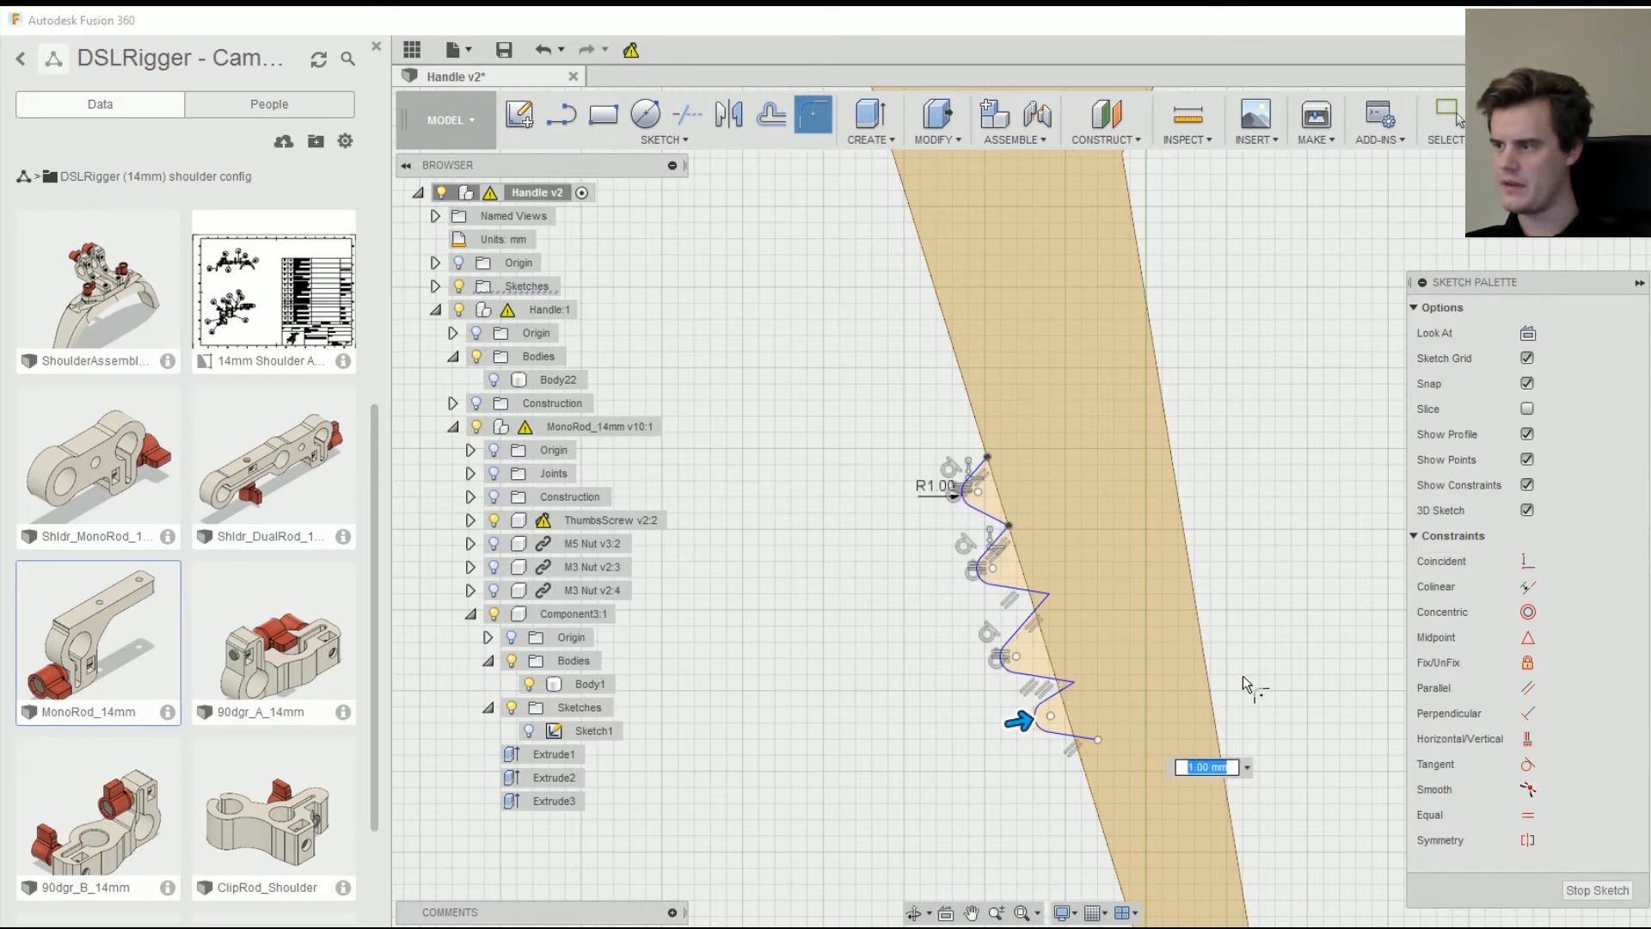
{"action": "right_click", "coordinate": [1445, 684]}
{"action": "left_click", "coordinate": [1370, 632]}
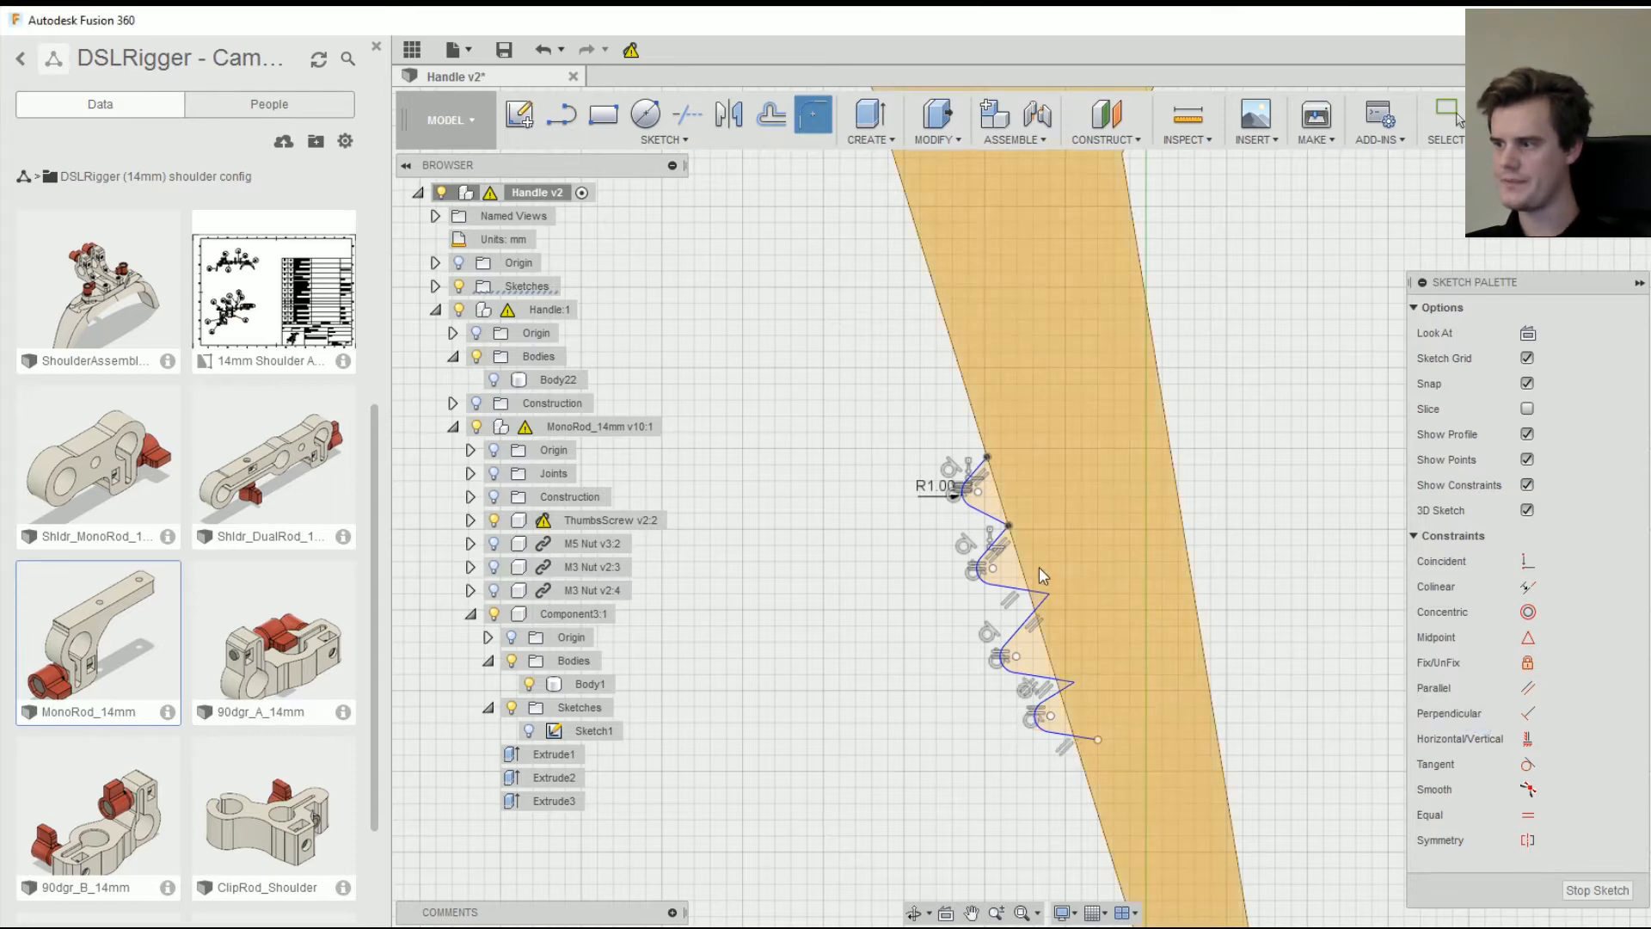
- Extrude the four tooth profiles -10 mm across the tang's thickness and join them to the bracket
{"action": "scroll", "coordinate": [998, 576], "scroll_direction": "up", "scroll_amount": 3}
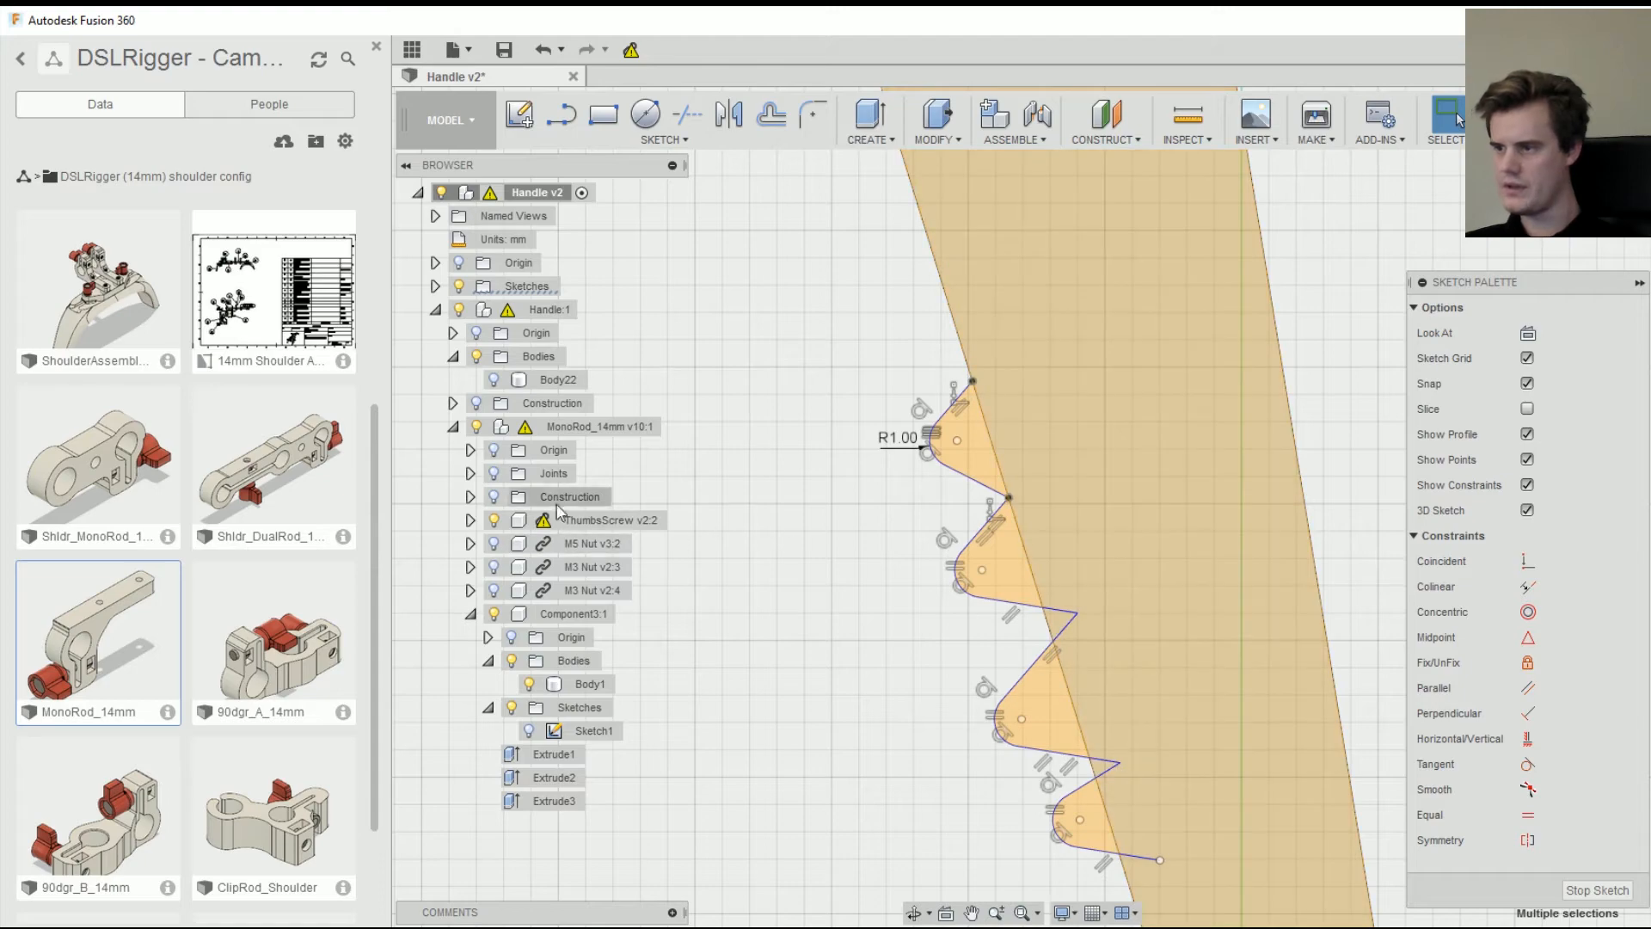
{"action": "scroll", "coordinate": [936, 653], "scroll_direction": "down", "scroll_amount": 5}
{"action": "middle_click_drag", "start_coordinate": [936, 653], "coordinate": [1082, 607], "text": "shift"}
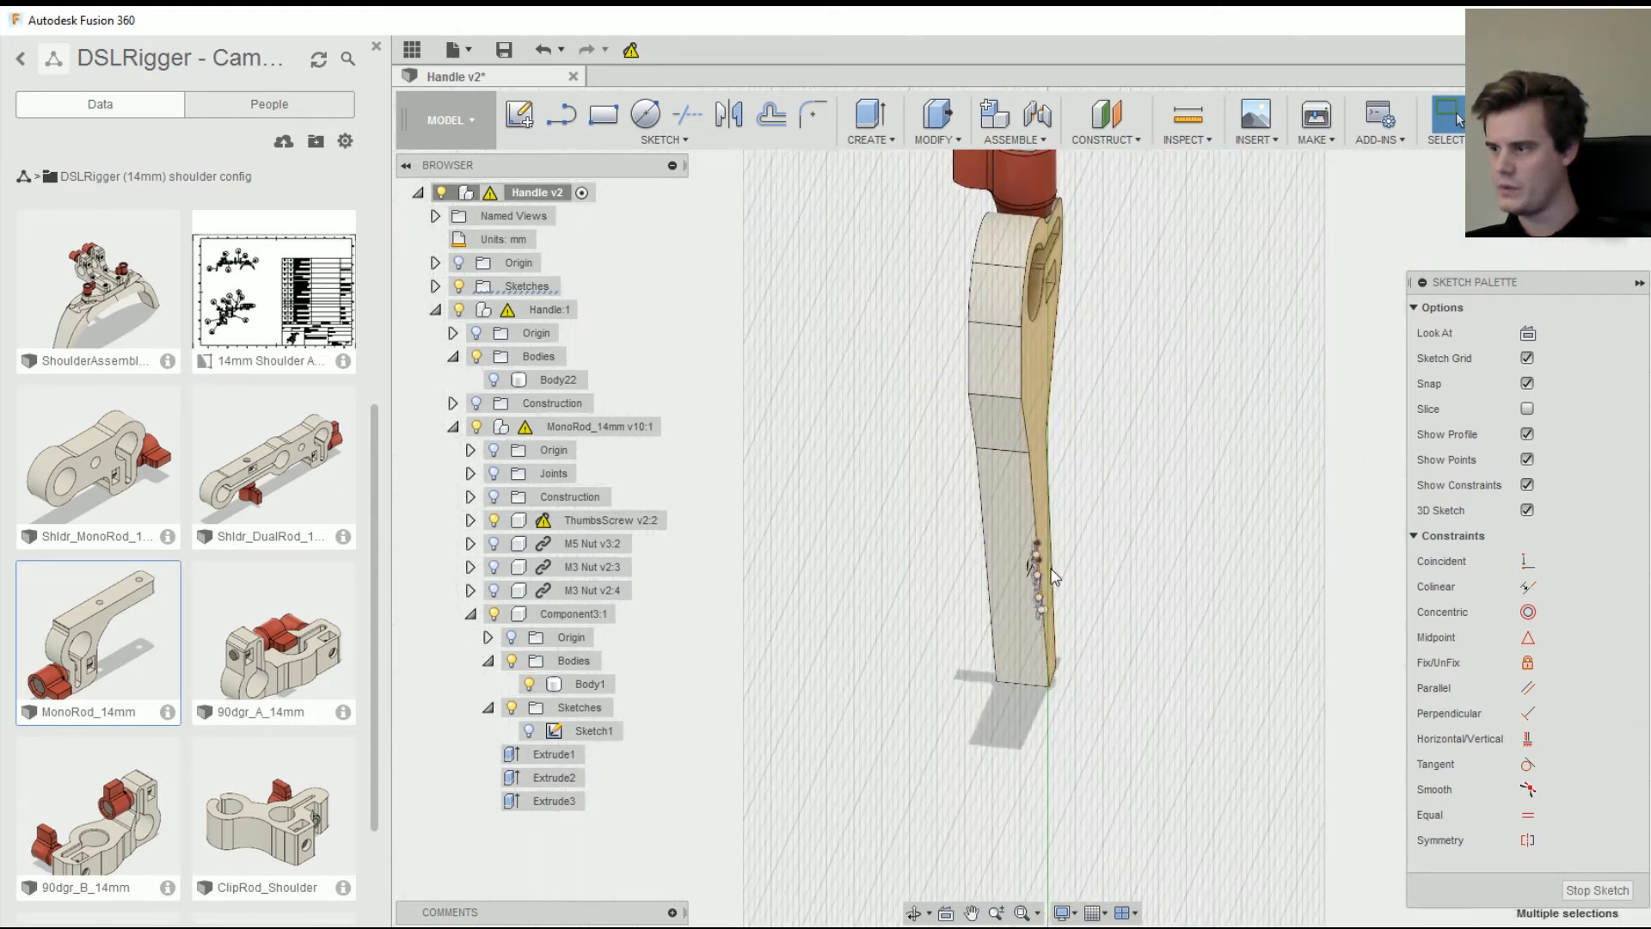
{"action": "scroll", "coordinate": [1082, 607], "scroll_direction": "up", "scroll_amount": 3}
{"action": "right_click", "coordinate": [1093, 606]}
{"action": "left_click", "coordinate": [1067, 729]}
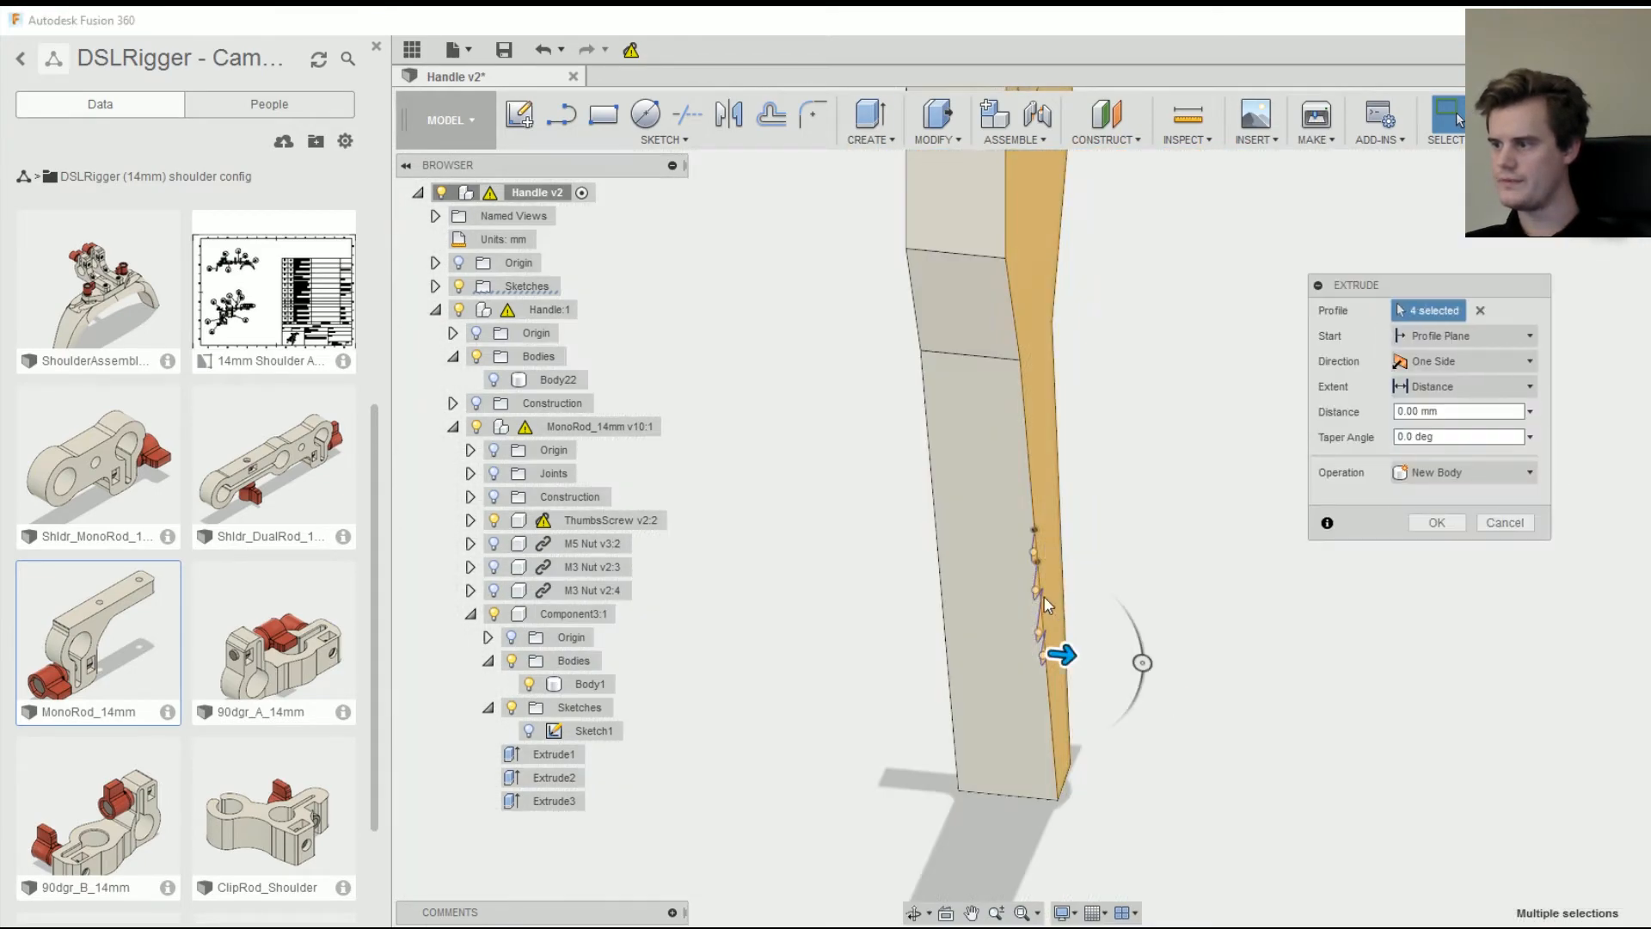
{"action": "left_click_drag", "start_coordinate": [1063, 656], "coordinate": [954, 644]}
{"action": "middle_click_drag", "start_coordinate": [954, 641], "coordinate": [995, 609], "text": "shift"}
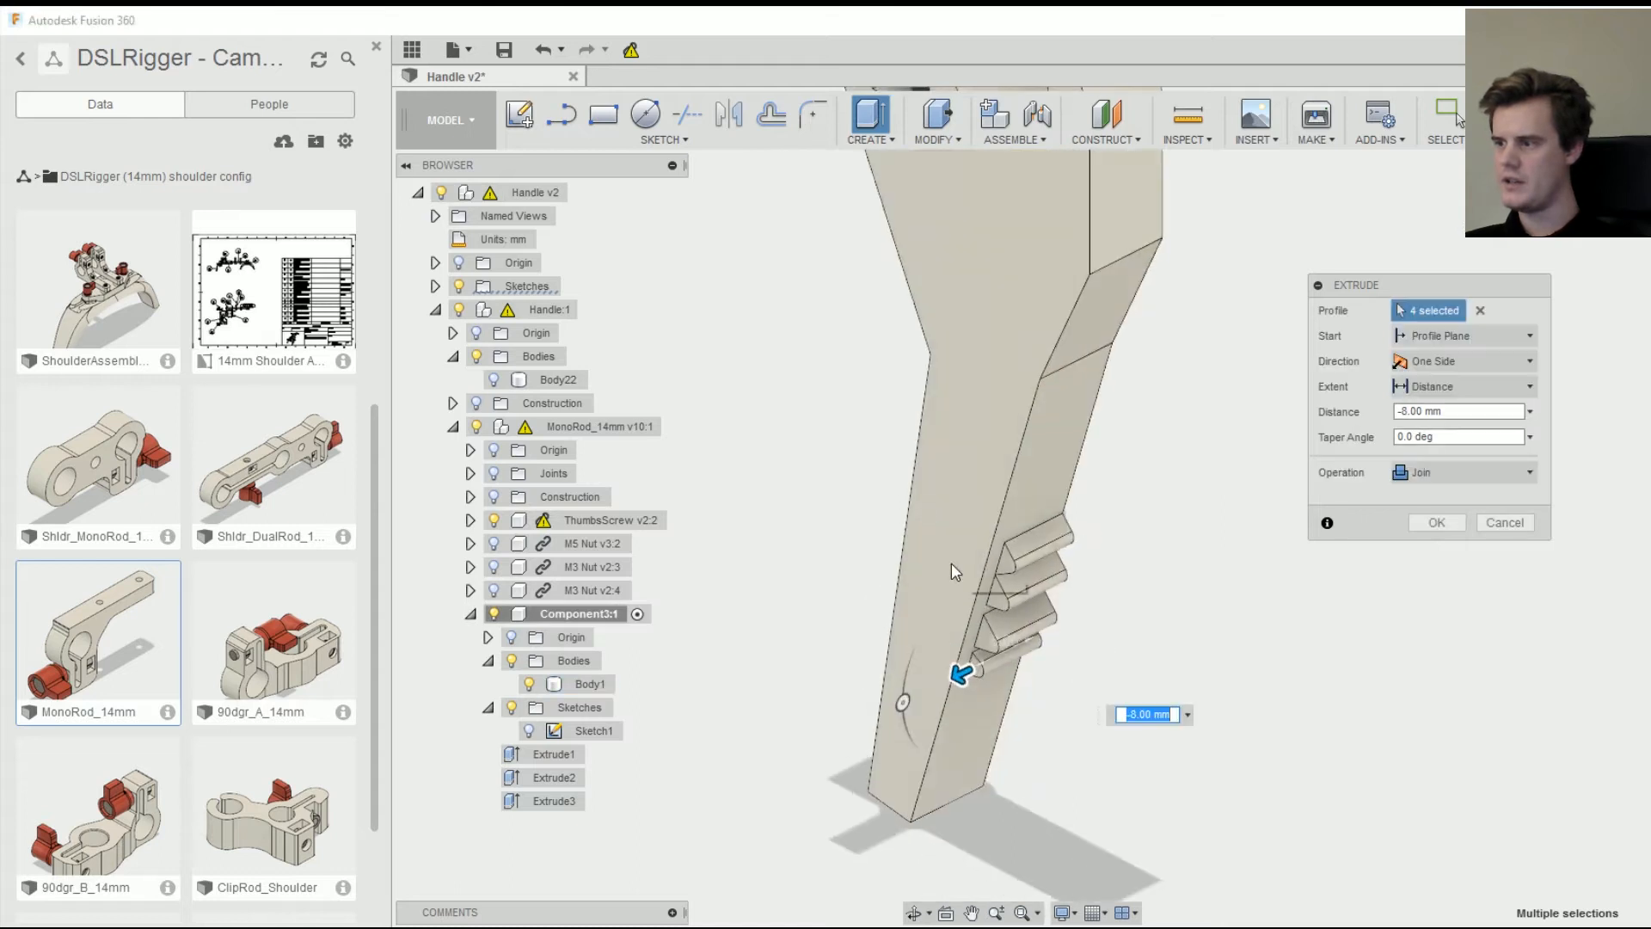
{"action": "left_click_drag", "start_coordinate": [975, 667], "coordinate": [955, 680]}
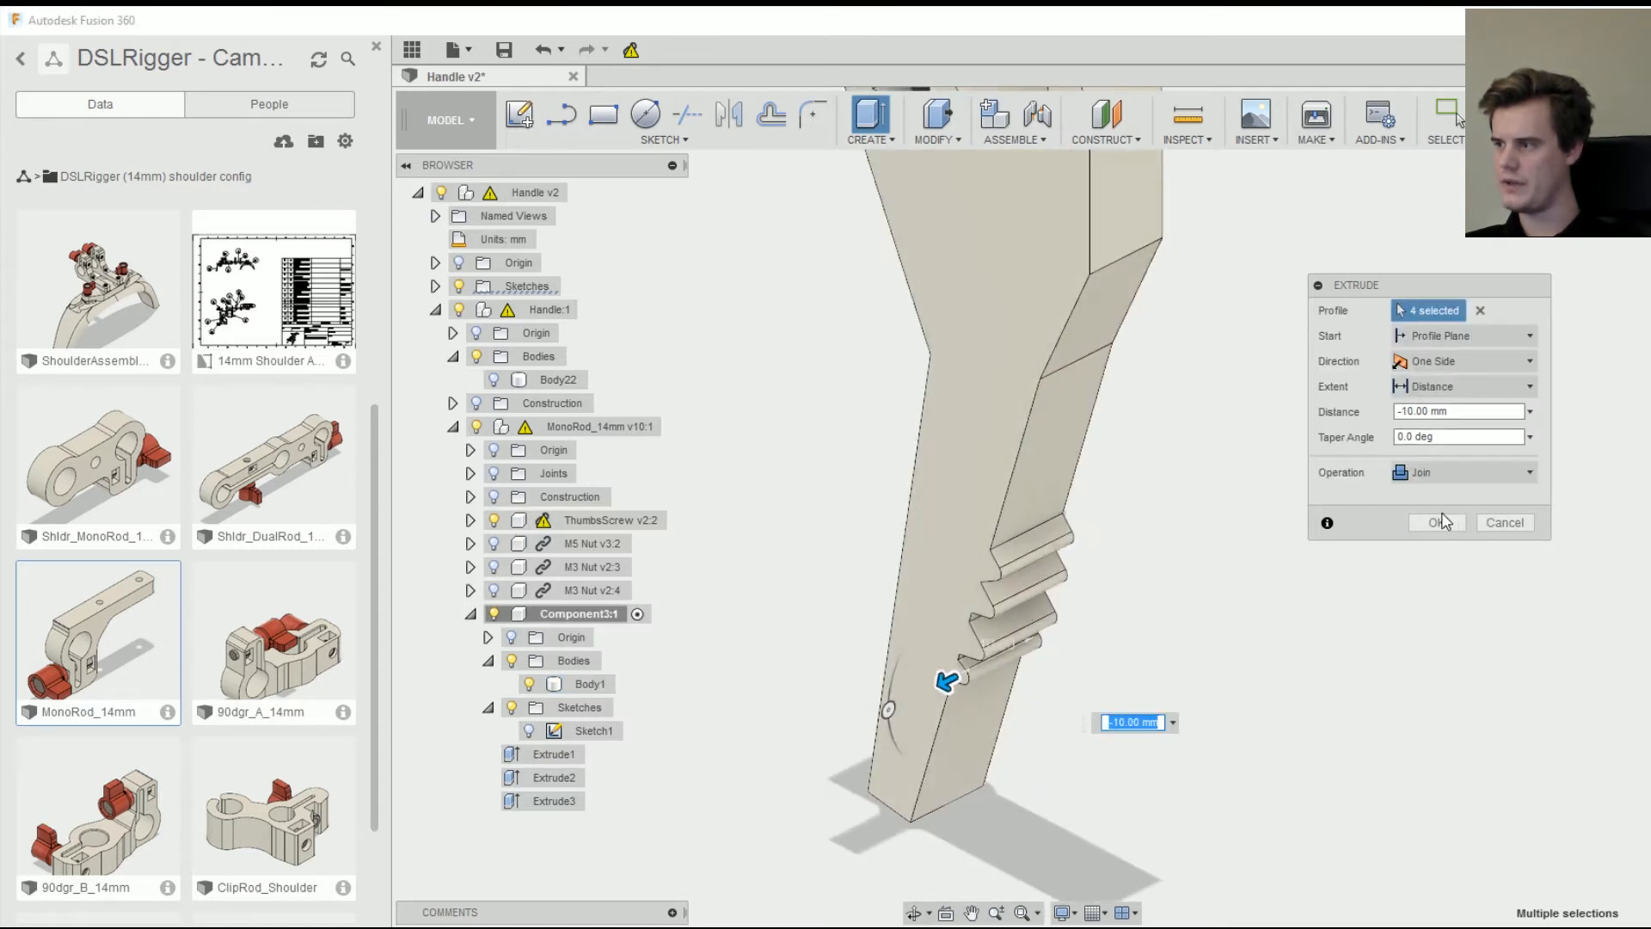
{"action": "left_click", "coordinate": [1452, 518]}
{"action": "left_click", "coordinate": [1459, 120]}
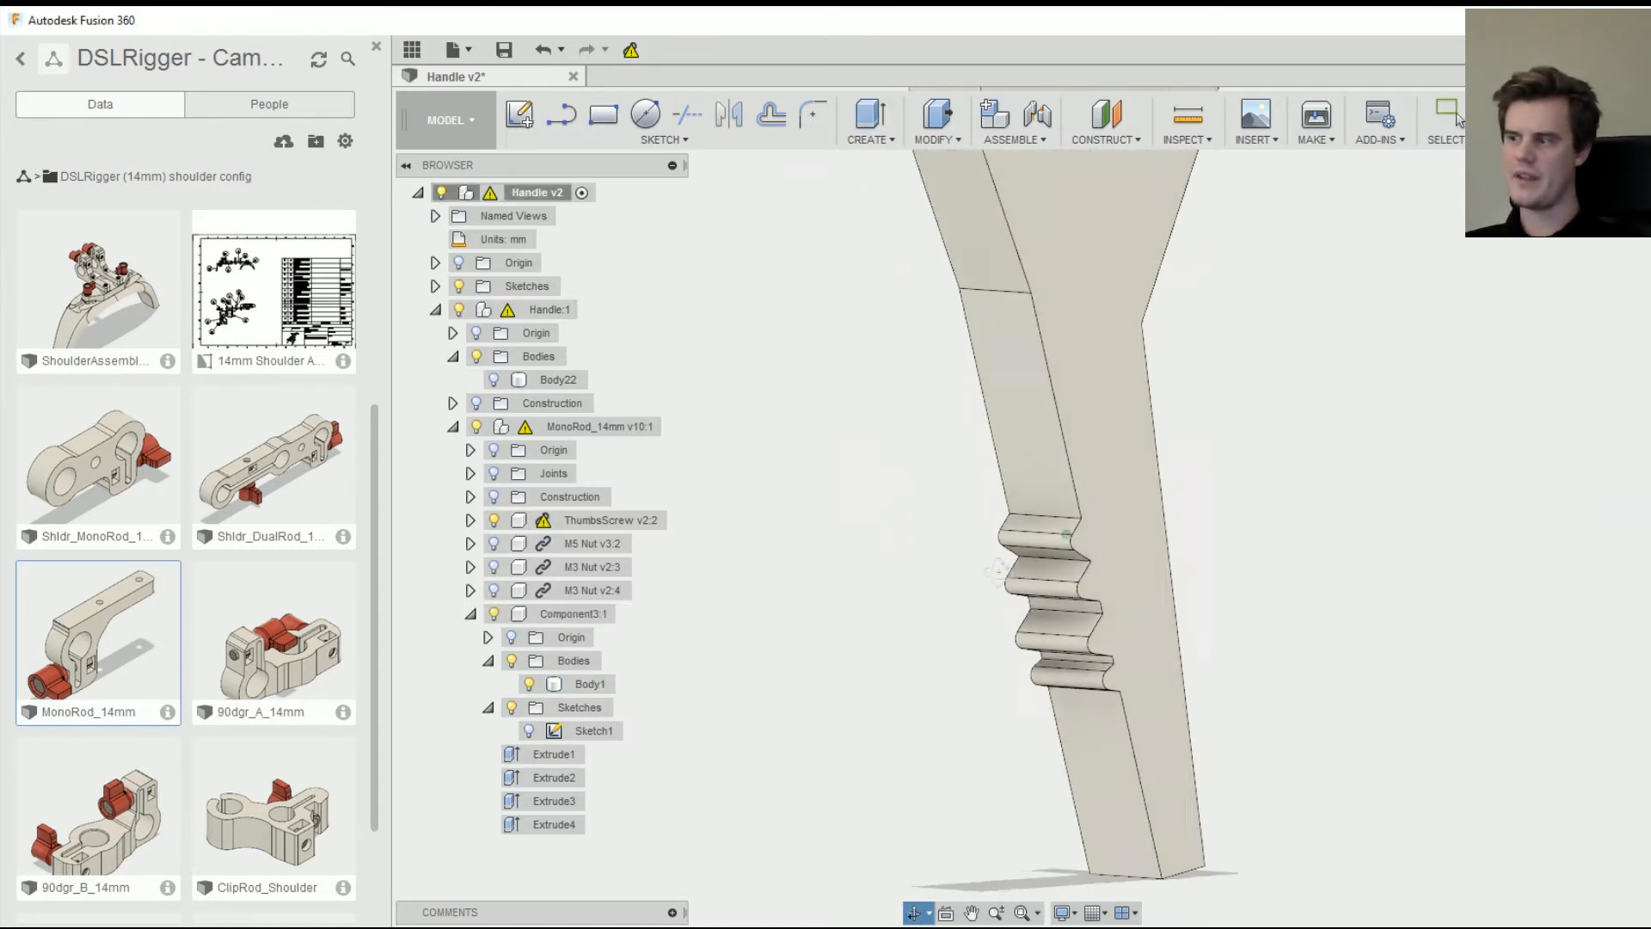
- Examine the toothed tang and the whole bracket from several sides
{"action": "middle_click_drag", "start_coordinate": [1032, 565], "coordinate": [1095, 674], "text": "shift"}
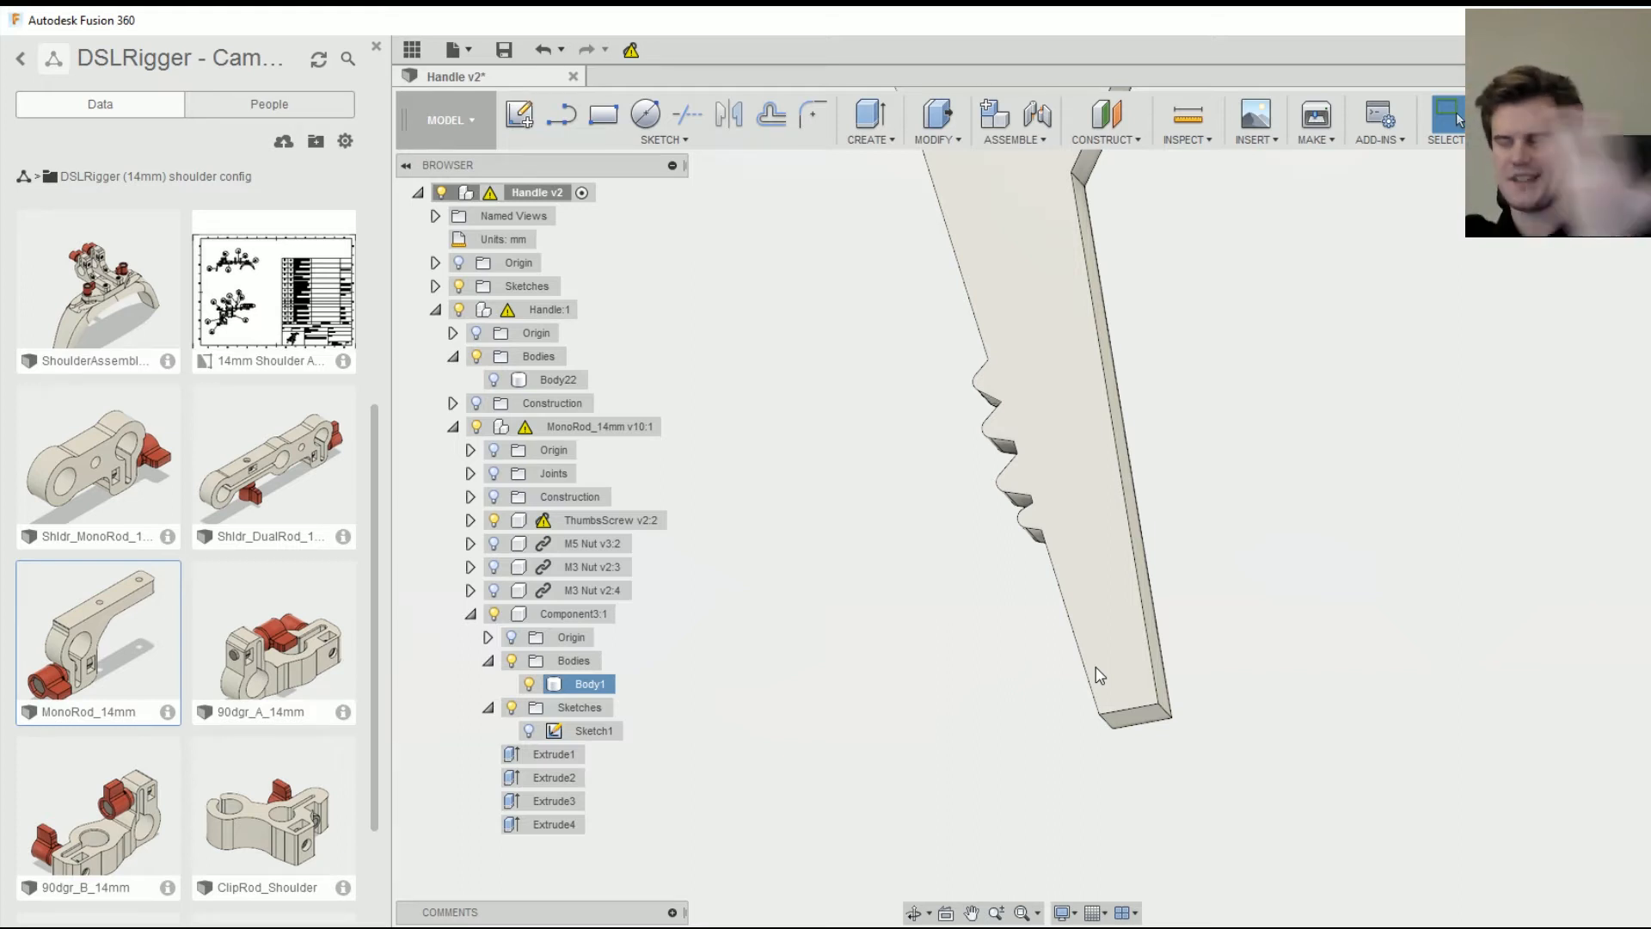
{"action": "left_click", "coordinate": [1242, 519]}
{"action": "middle_click_drag", "start_coordinate": [1254, 514], "coordinate": [903, 594], "text": "shift"}
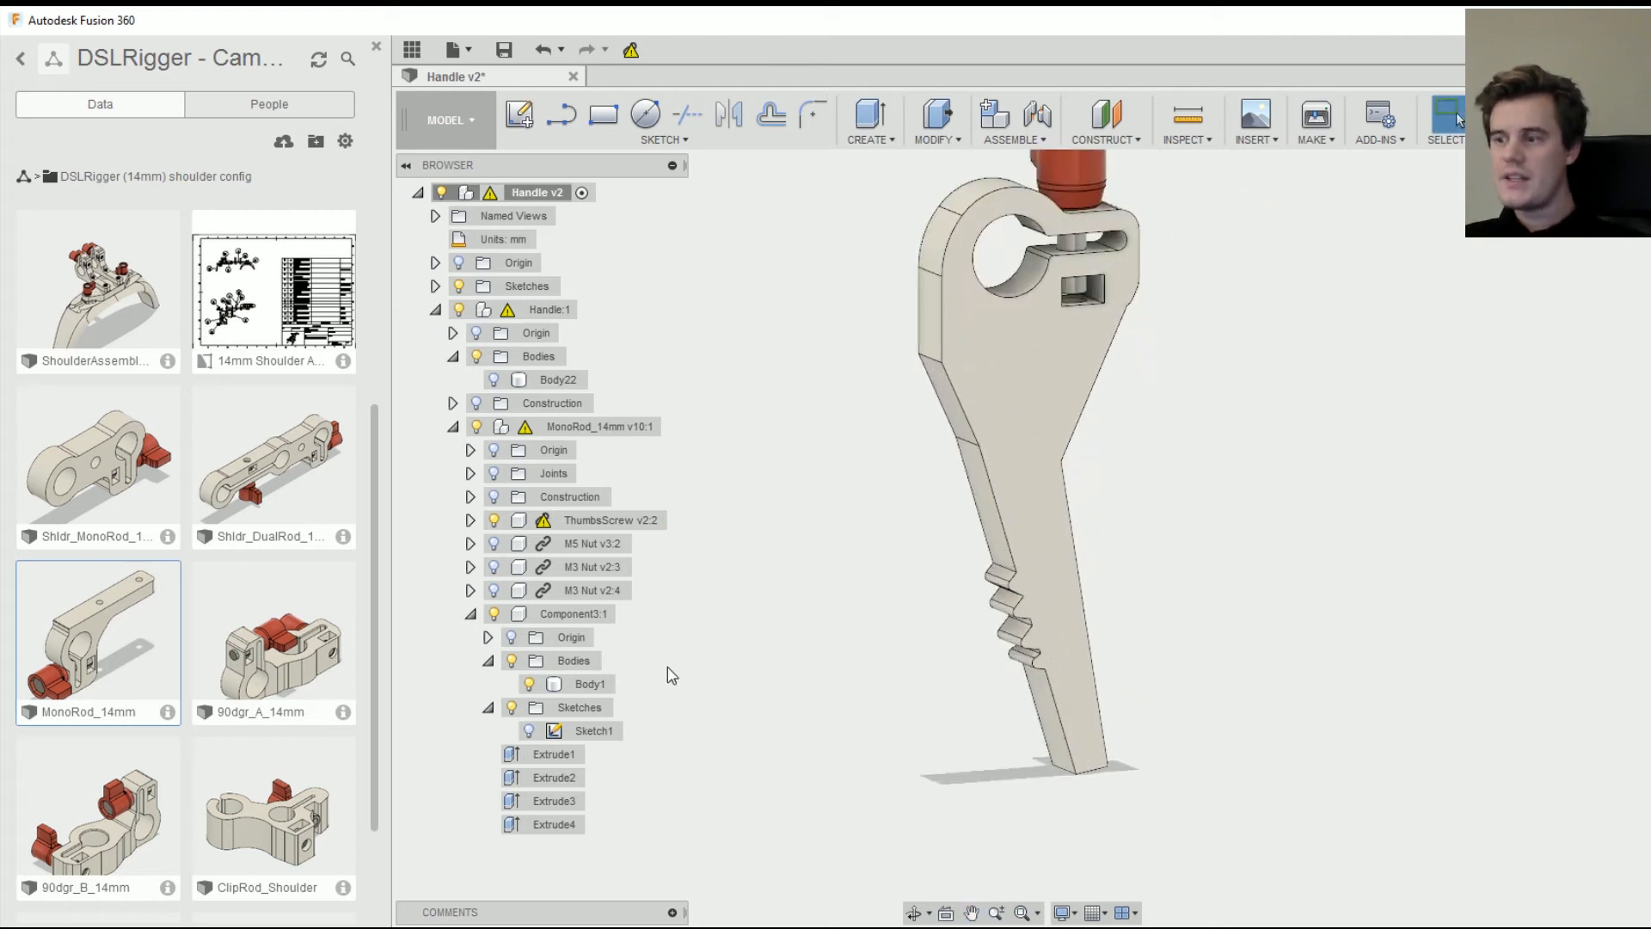
{"action": "left_click", "coordinate": [597, 738]}
{"action": "left_click", "coordinate": [800, 634]}
{"action": "mouse_move", "coordinate": [1015, 503]}
{"action": "middle_mouse_down", "text": "shift"}
{"action": "mouse_move", "coordinate": [1081, 487]}
{"action": "mouse_move", "coordinate": [1142, 637]}
{"action": "mouse_move", "coordinate": [1110, 645]}
{"action": "middle_mouse_up", "text": "shift"}
{"action": "middle_click_drag", "start_coordinate": [787, 694], "coordinate": [860, 645], "text": "shift"}
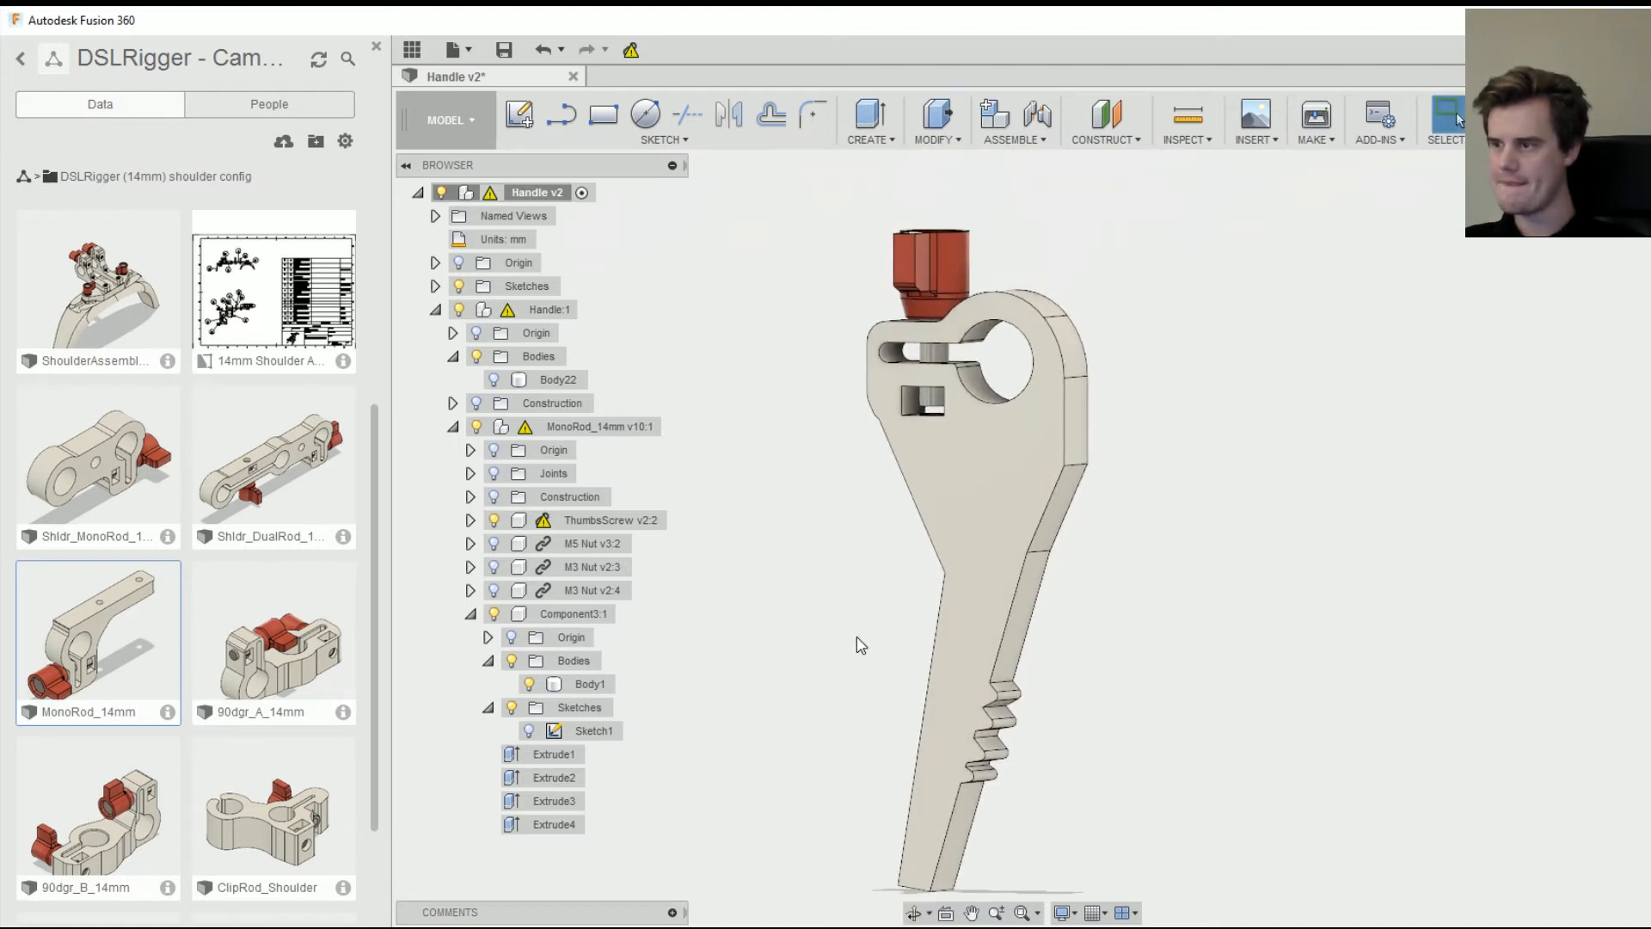
- Show the handle body and cut the toothed bracket's shape out of it with Combine, keeping the bracket as a tool body
{"action": "left_click", "coordinate": [494, 379]}
{"action": "left_click", "coordinate": [558, 379]}
{"action": "middle_click_drag", "start_coordinate": [774, 361], "coordinate": [927, 232], "text": "shift"}
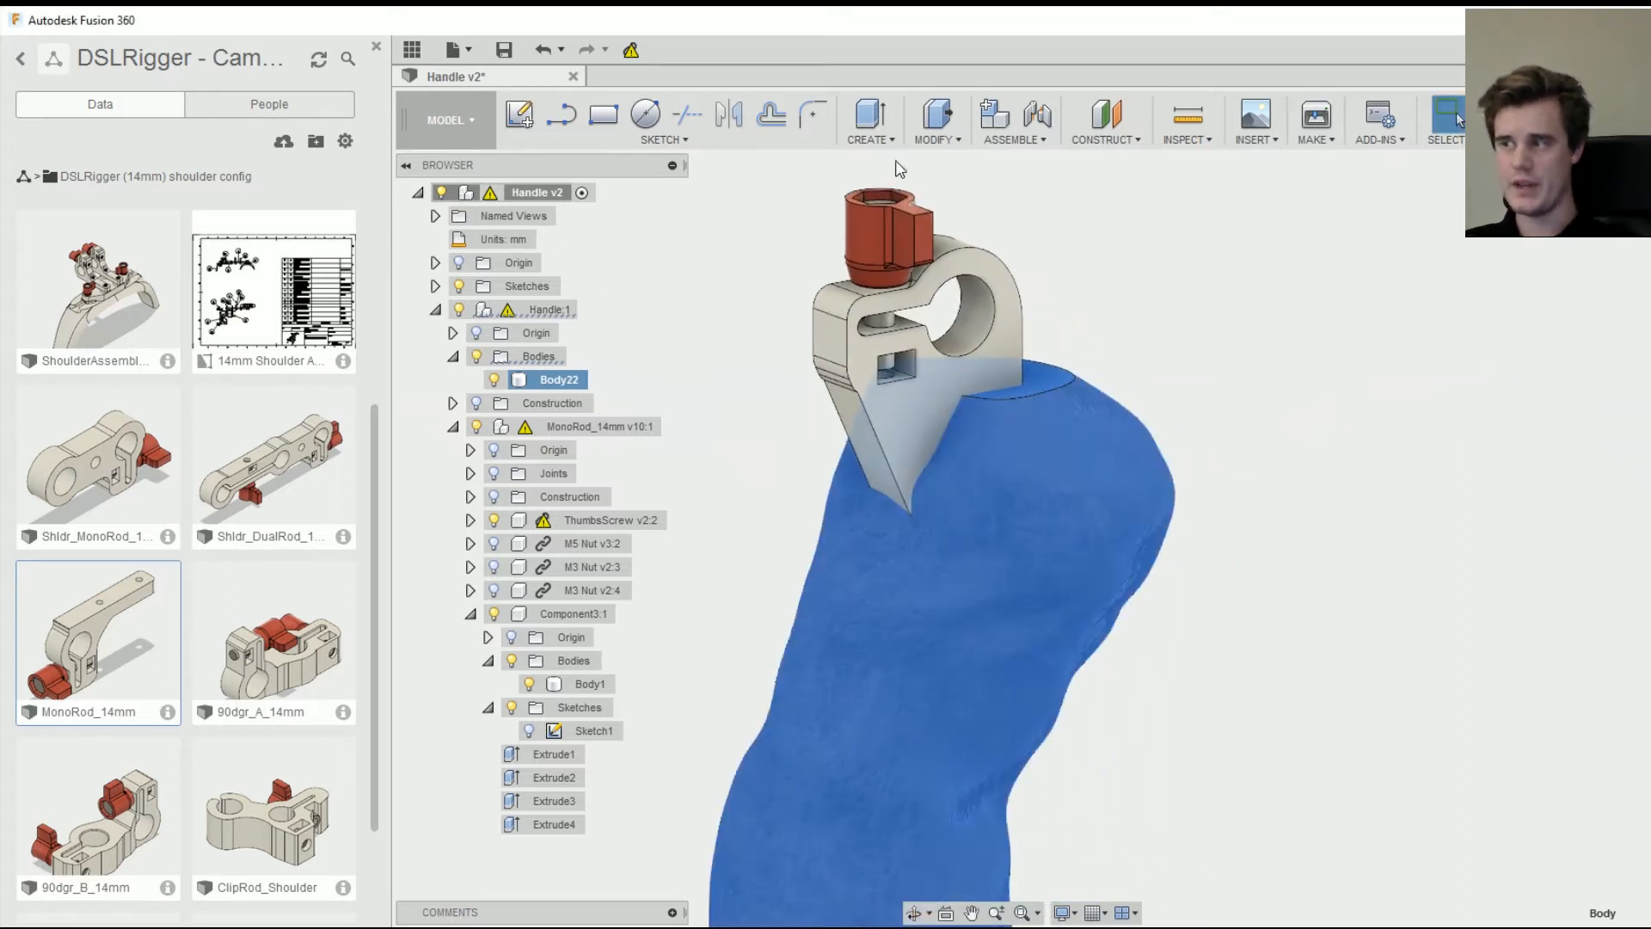
{"action": "left_click", "coordinate": [950, 140]}
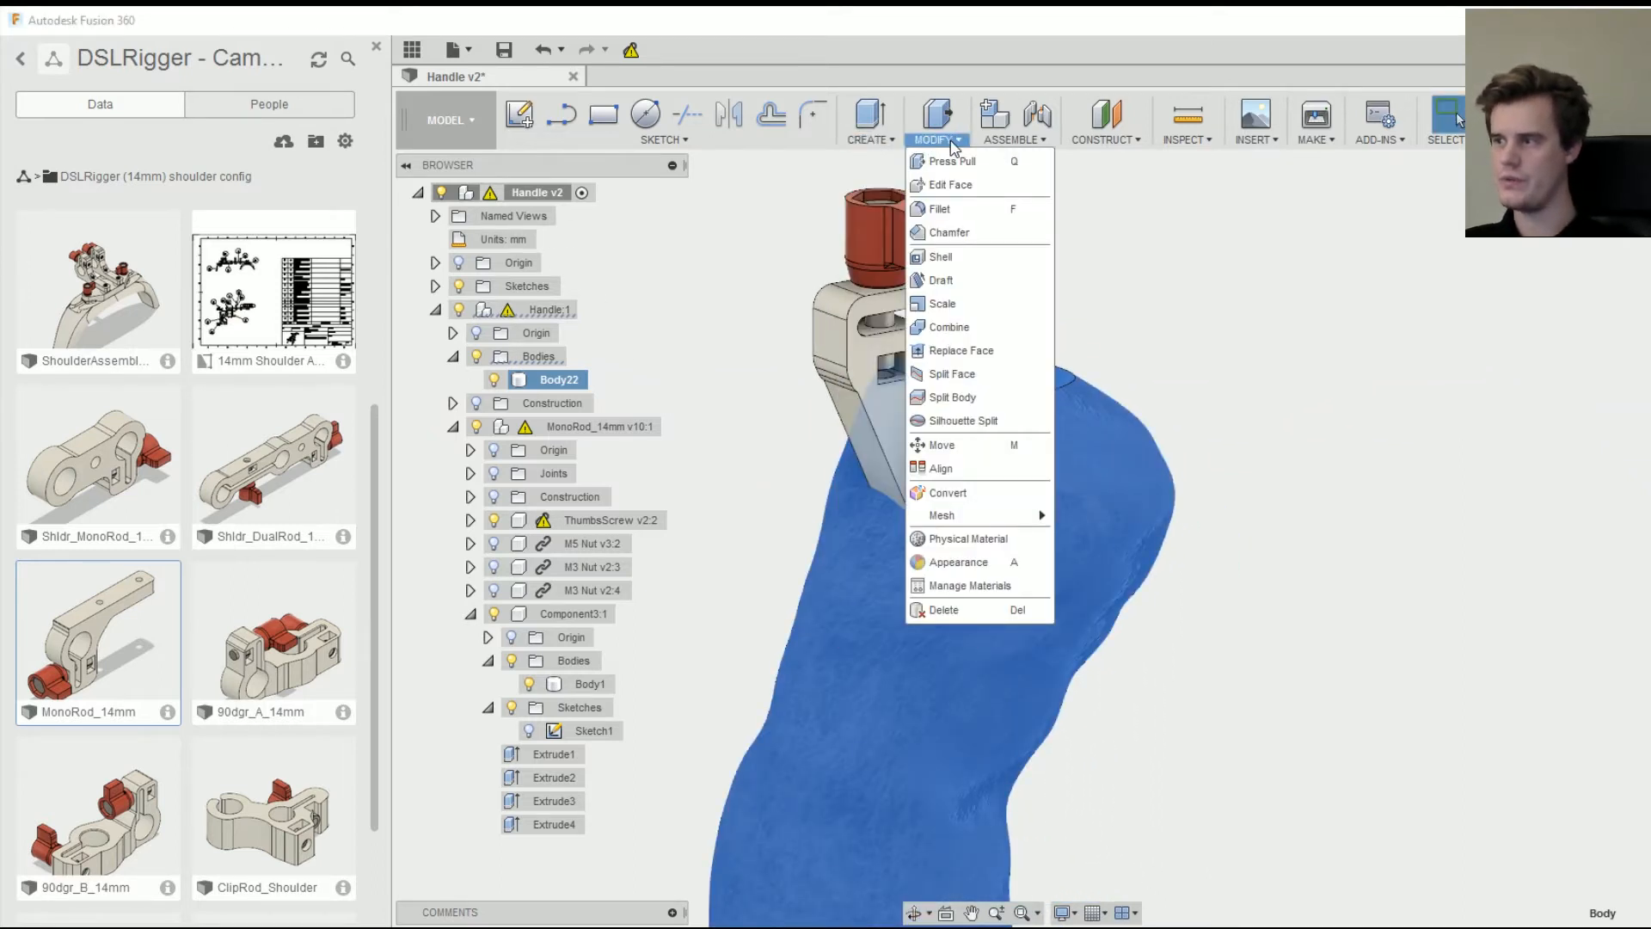
{"action": "left_click", "coordinate": [950, 327]}
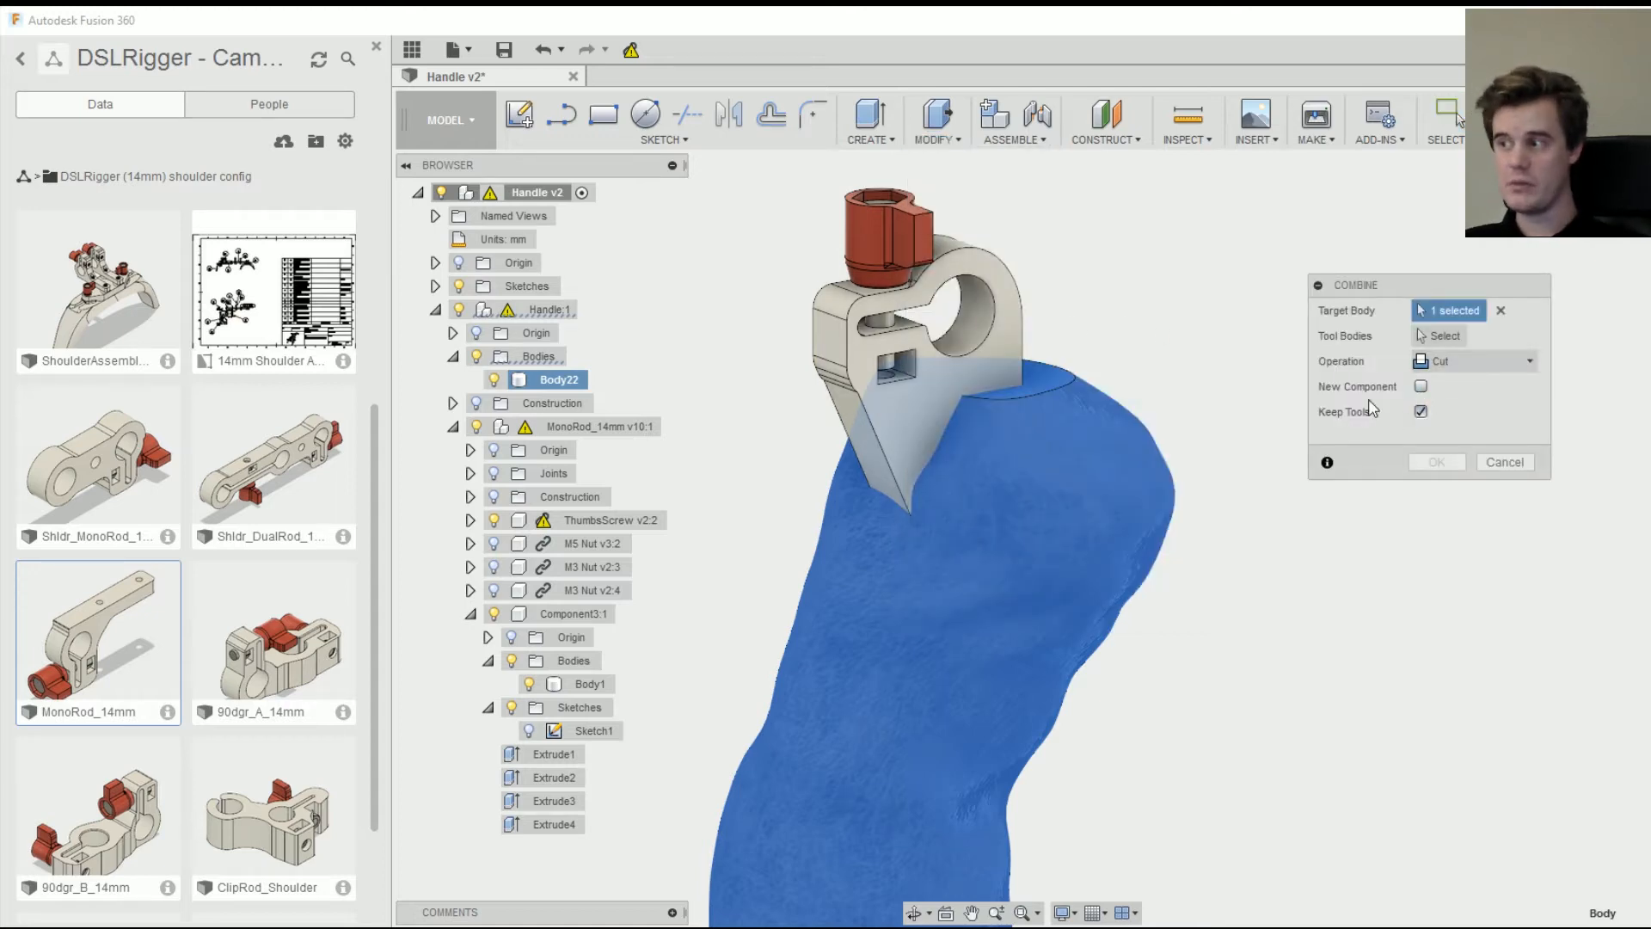
{"action": "left_click", "coordinate": [915, 419]}
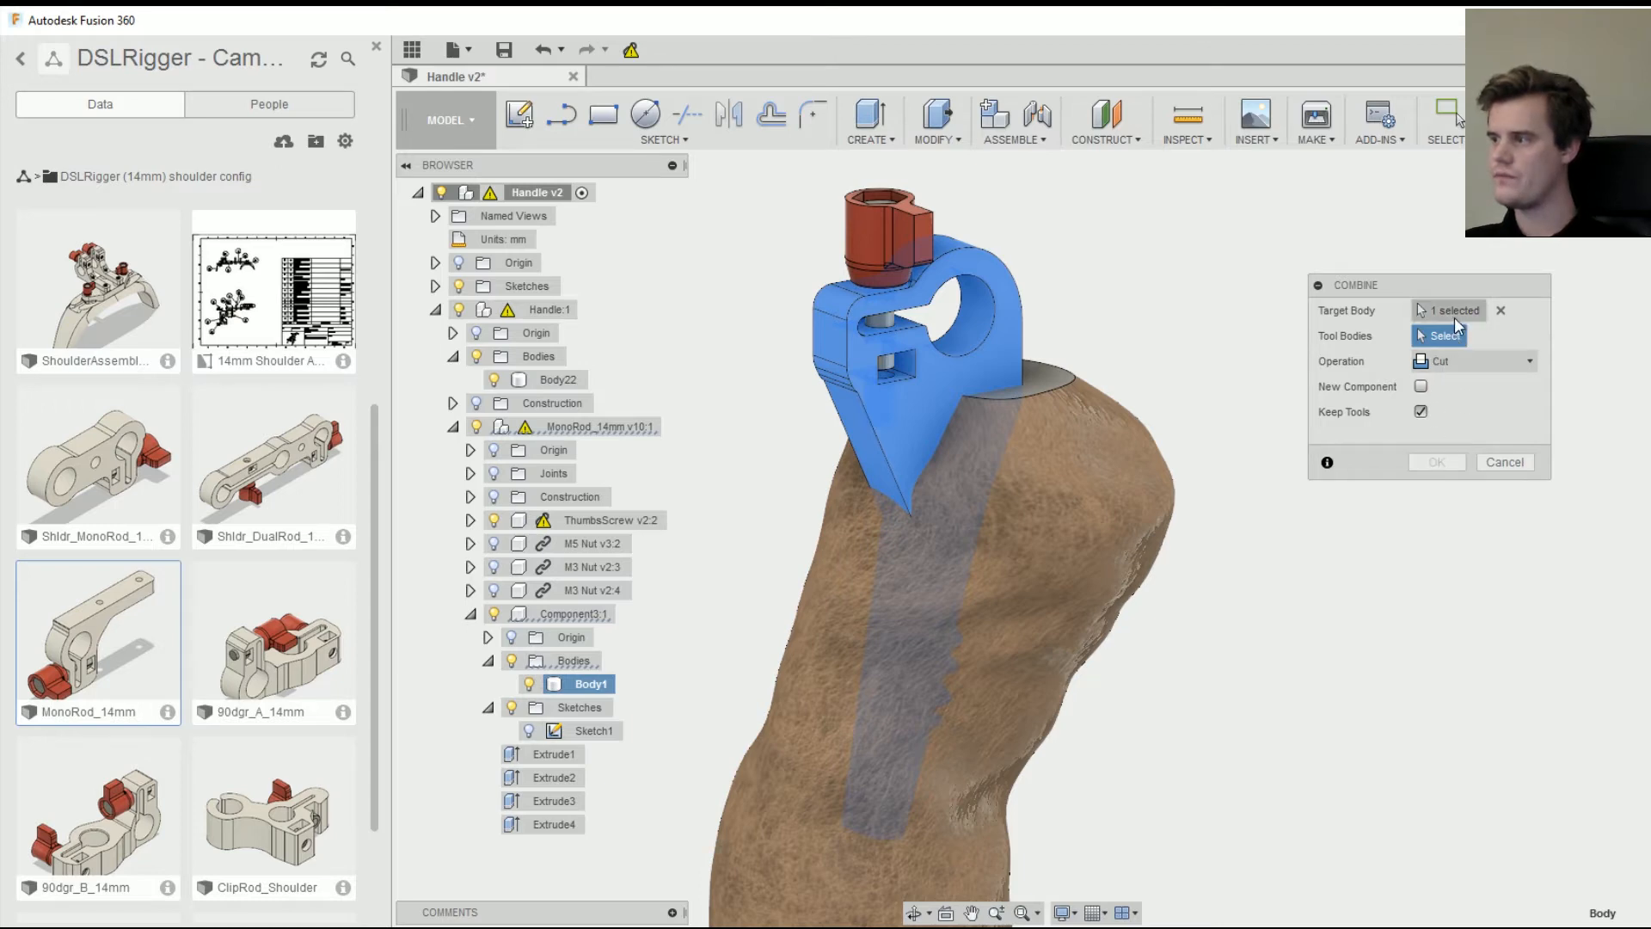
{"action": "left_click", "coordinate": [1134, 551]}
{"action": "left_click", "coordinate": [927, 399]}
{"action": "left_click", "coordinate": [1431, 463]}
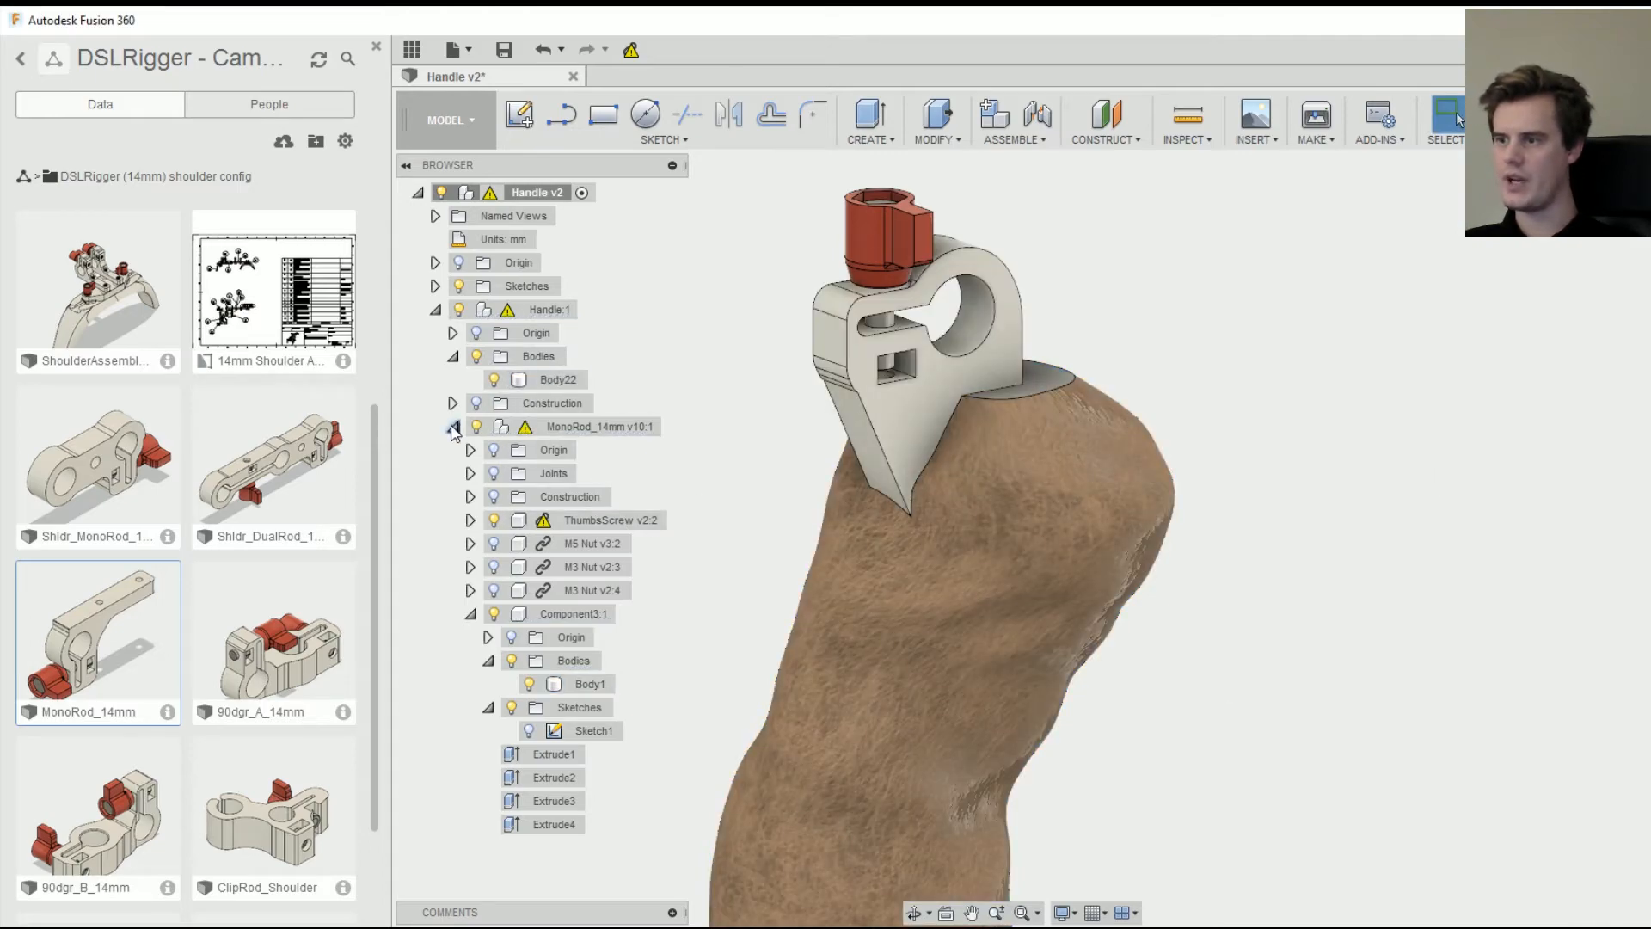
- Examine the slot cut into the handle with the bracket temporarily hidden, and check the assembled handle and bracket
{"action": "left_click", "coordinate": [453, 427]}
{"action": "left_click", "coordinate": [477, 426]}
{"action": "middle_click_drag", "start_coordinate": [693, 531], "coordinate": [886, 533], "text": "shift"}
{"action": "left_click", "coordinate": [476, 427]}
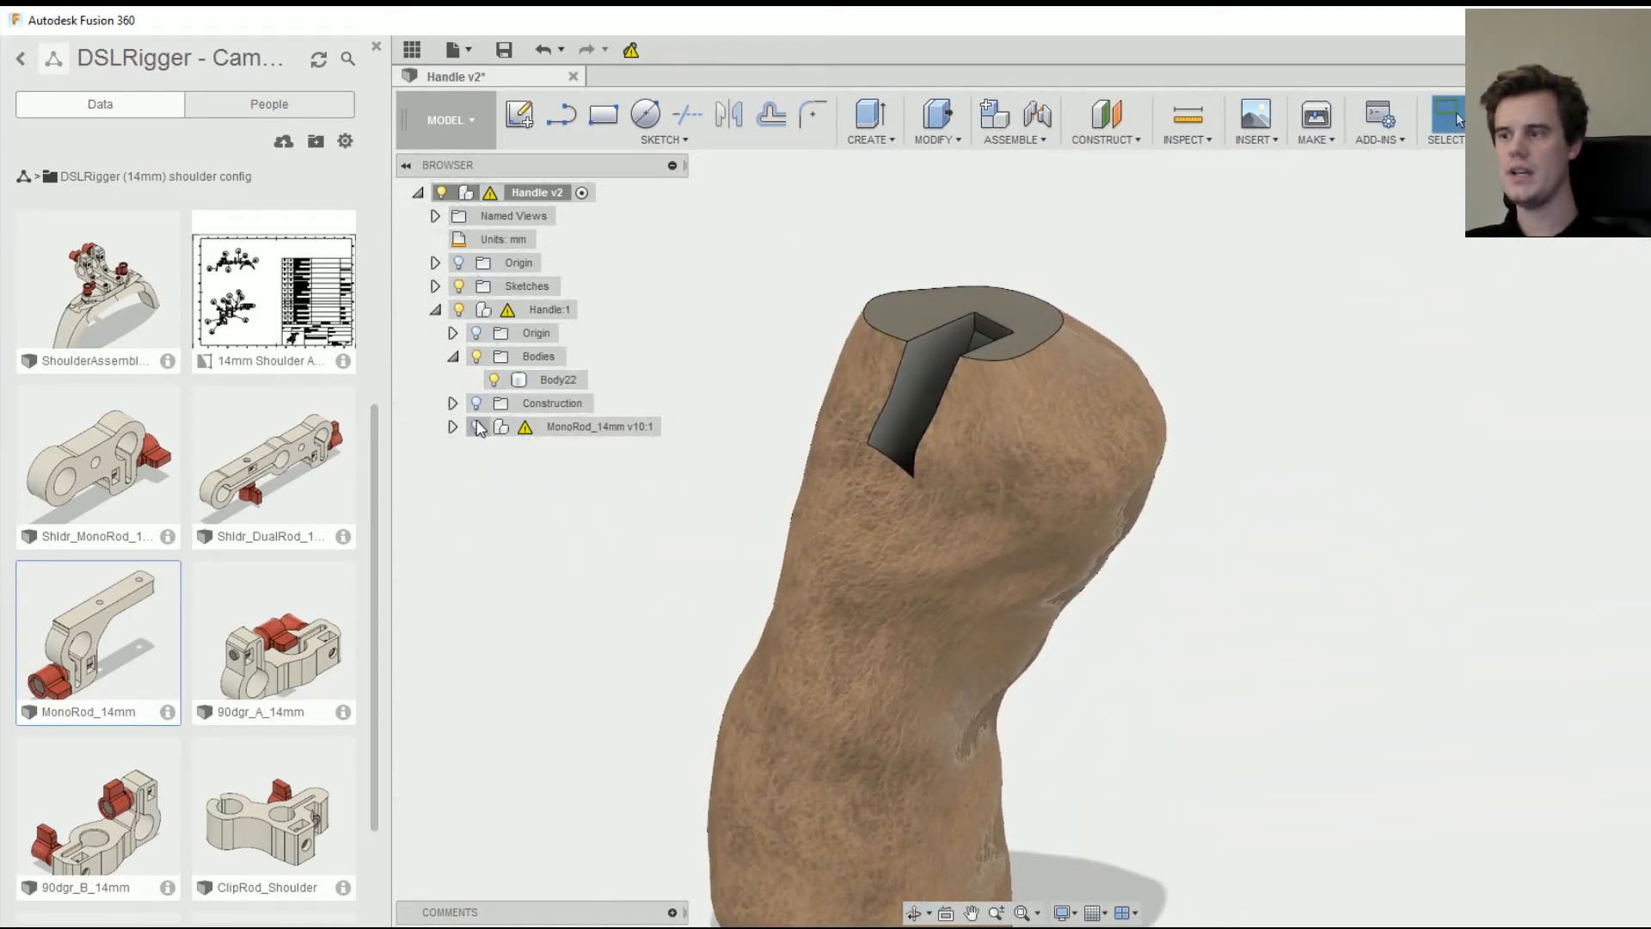
{"action": "left_click", "coordinate": [495, 379]}
{"action": "left_click", "coordinate": [494, 379]}
{"action": "scroll", "coordinate": [1252, 569], "scroll_direction": "down", "scroll_amount": 3}
{"action": "middle_click_drag", "start_coordinate": [1253, 569], "coordinate": [1180, 587], "text": "shift"}
{"action": "scroll", "coordinate": [1195, 542], "scroll_direction": "up", "scroll_amount": 3}
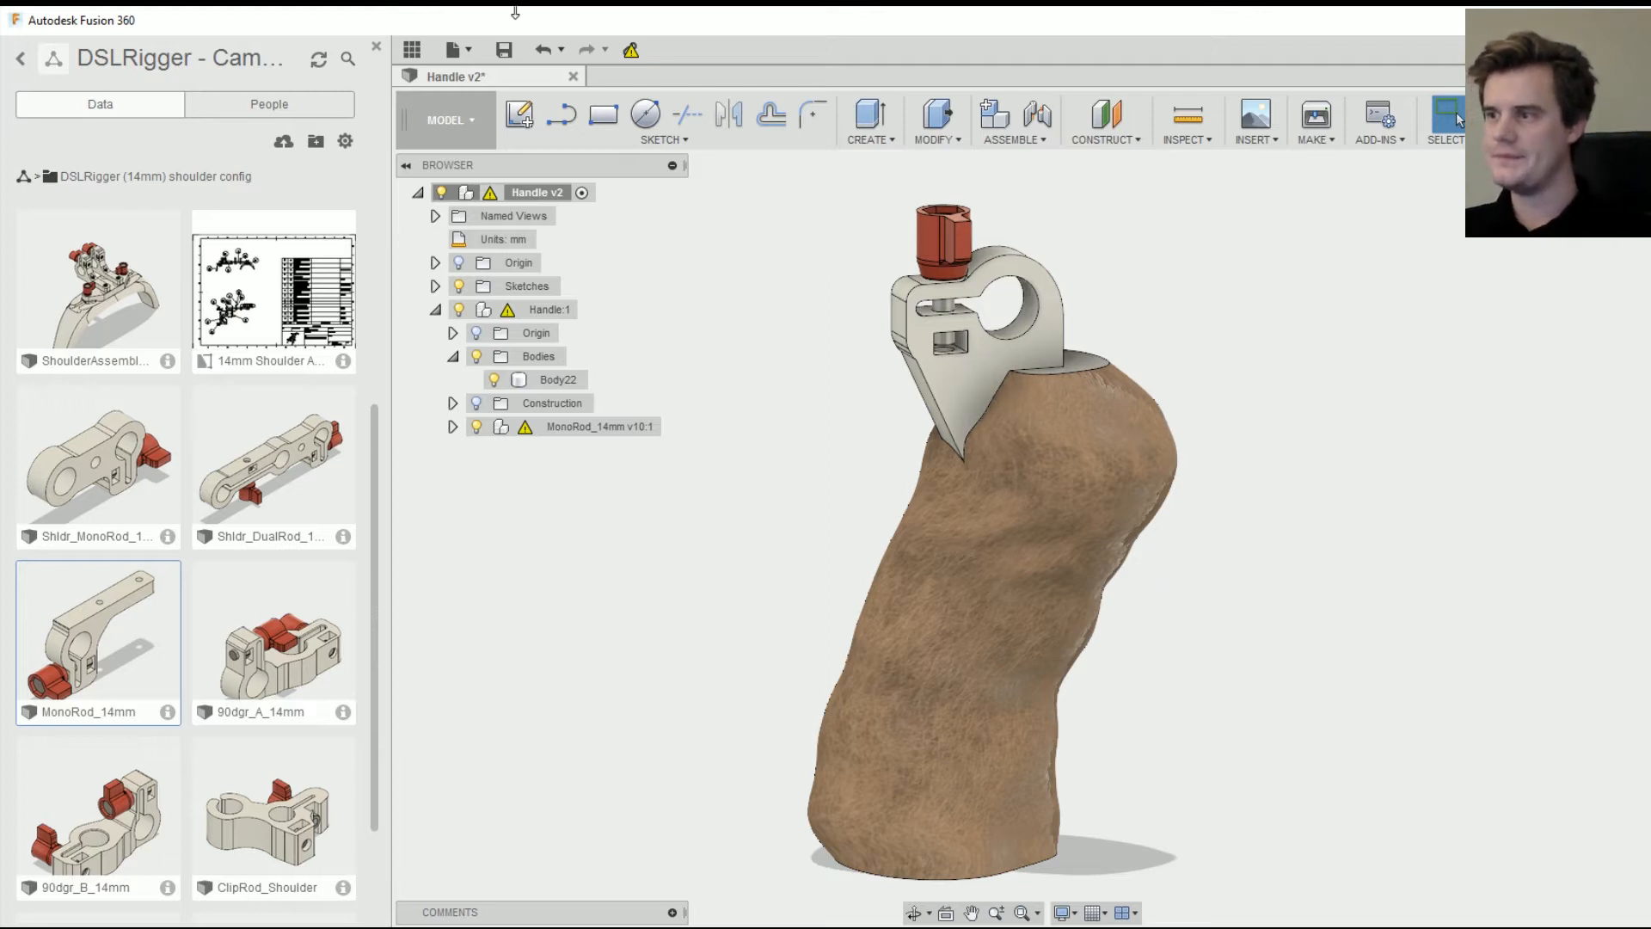
{"action": "left_click", "coordinate": [456, 50]}
{"action": "left_click", "coordinate": [656, 626]}
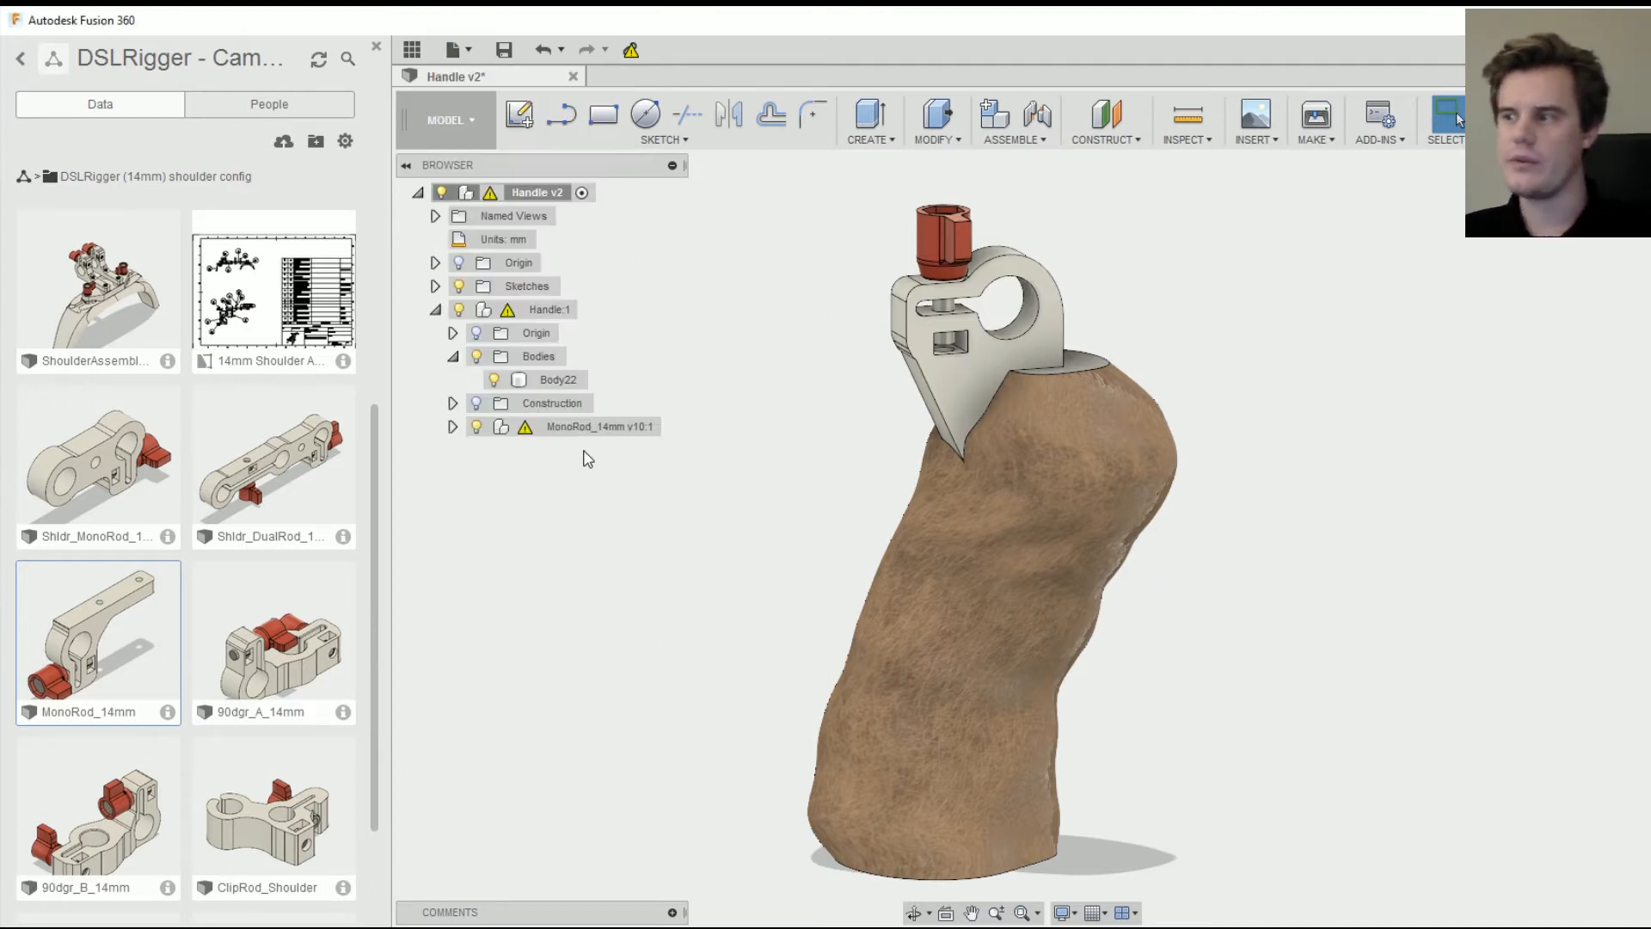
{"action": "left_click", "coordinate": [577, 432]}
{"action": "left_click", "coordinate": [572, 478]}
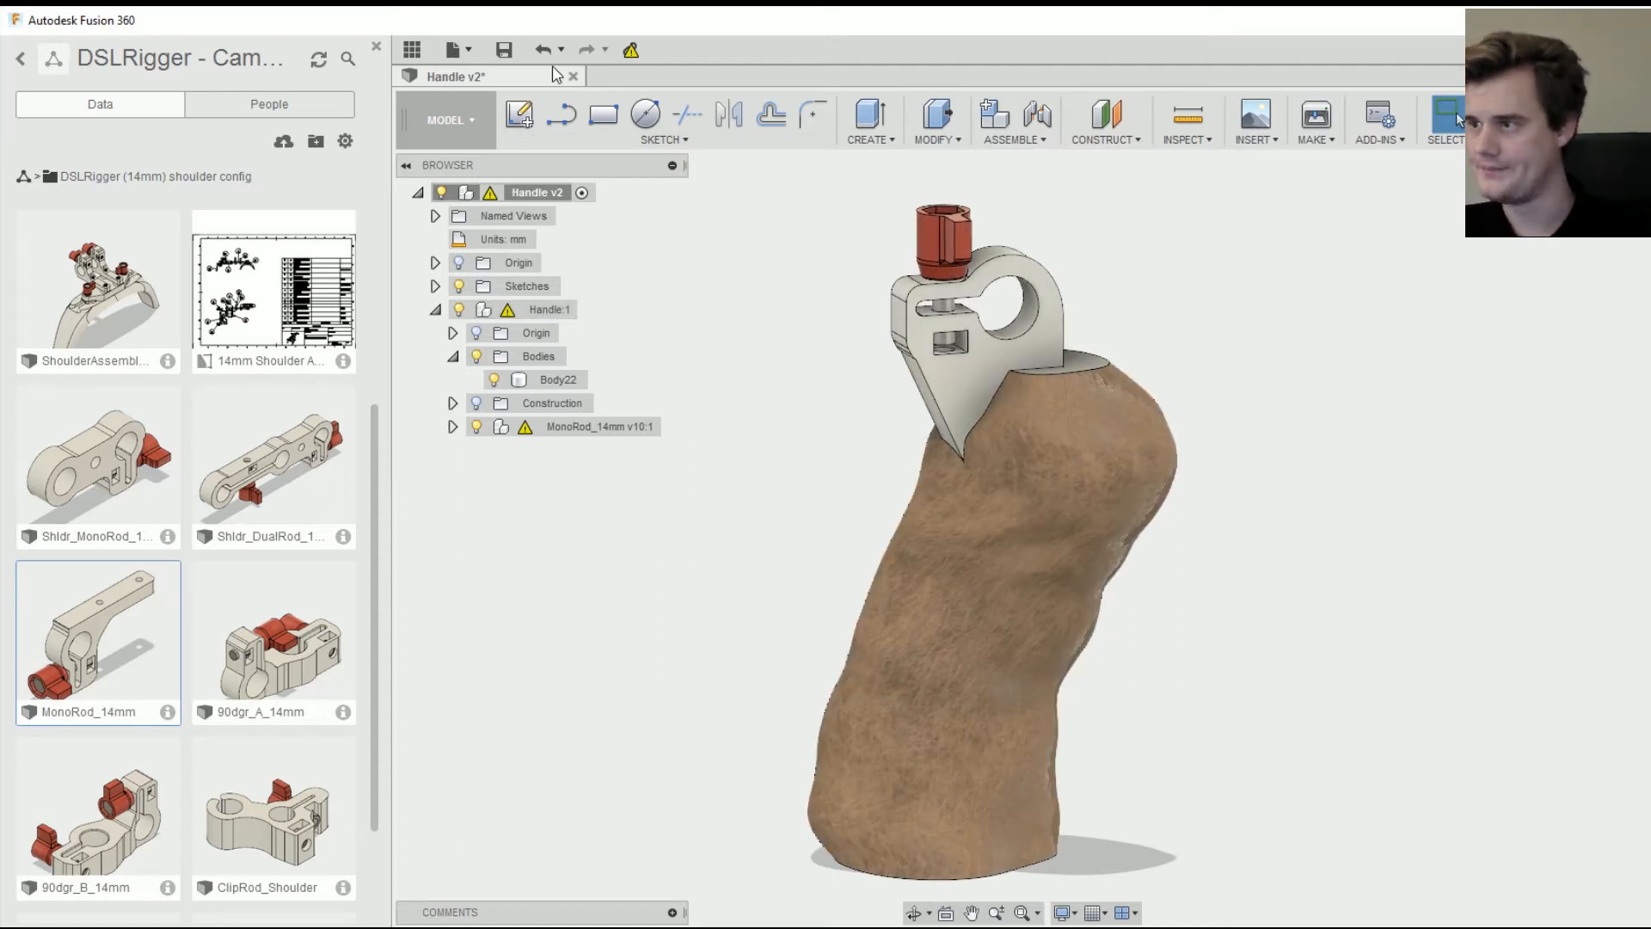
- Export the bracket body as a high-refinement STL file named Body1 on the desktop, without sending it to a print utility
{"action": "left_click", "coordinate": [456, 50]}
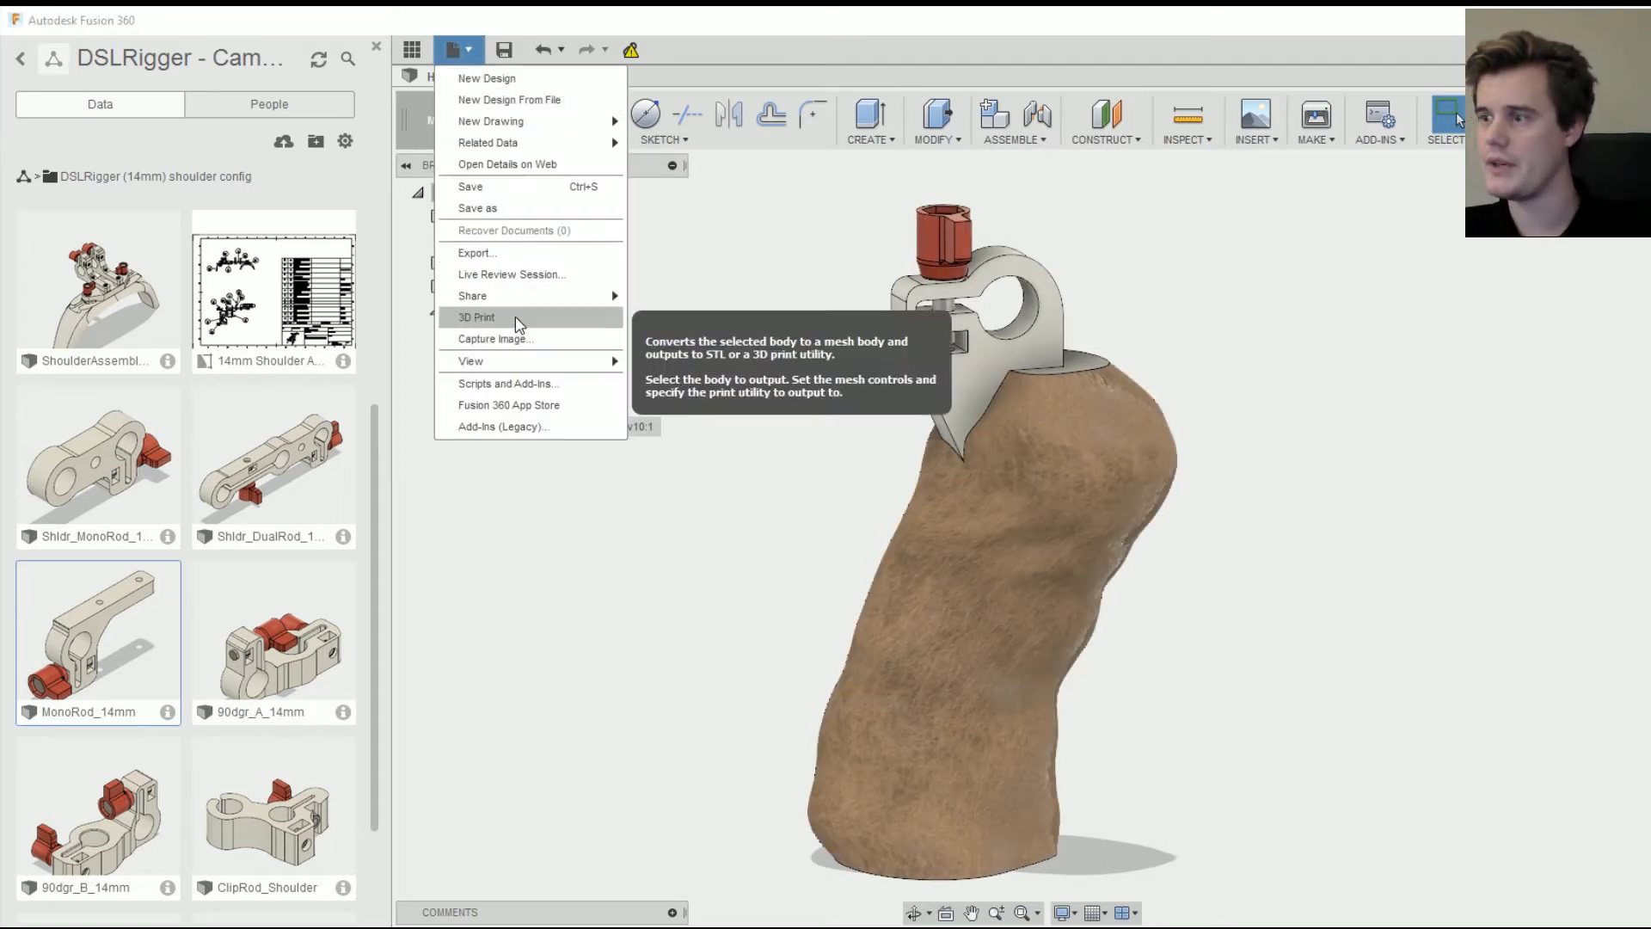
{"action": "left_click", "coordinate": [477, 318]}
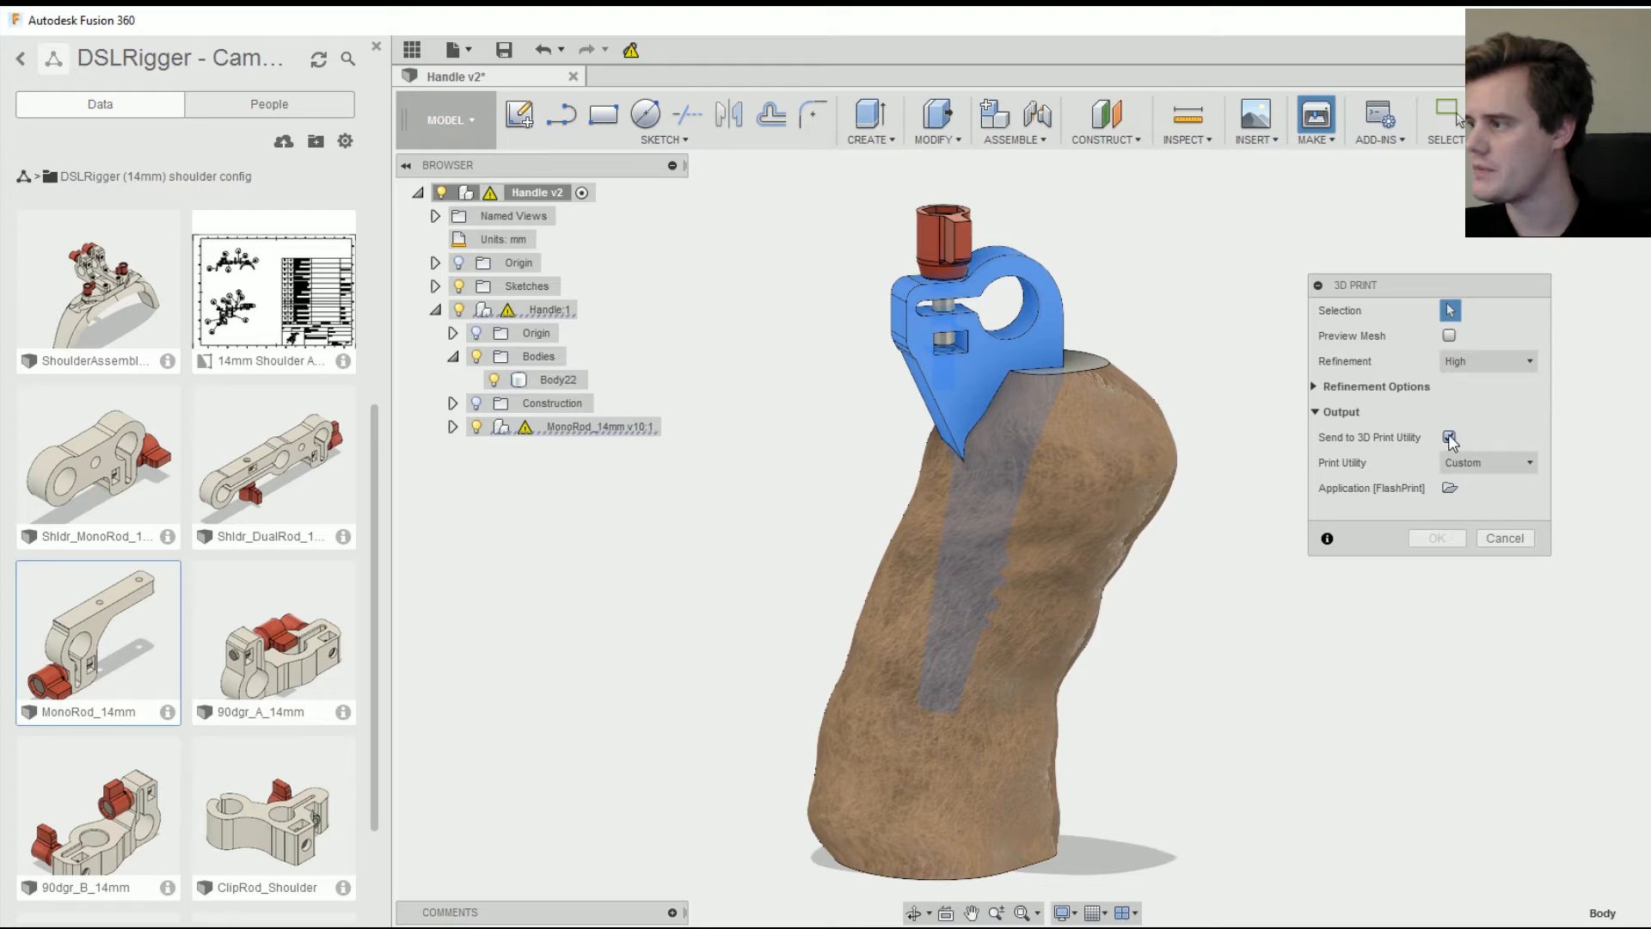
{"action": "left_click", "coordinate": [1450, 437]}
{"action": "left_click", "coordinate": [1438, 484]}
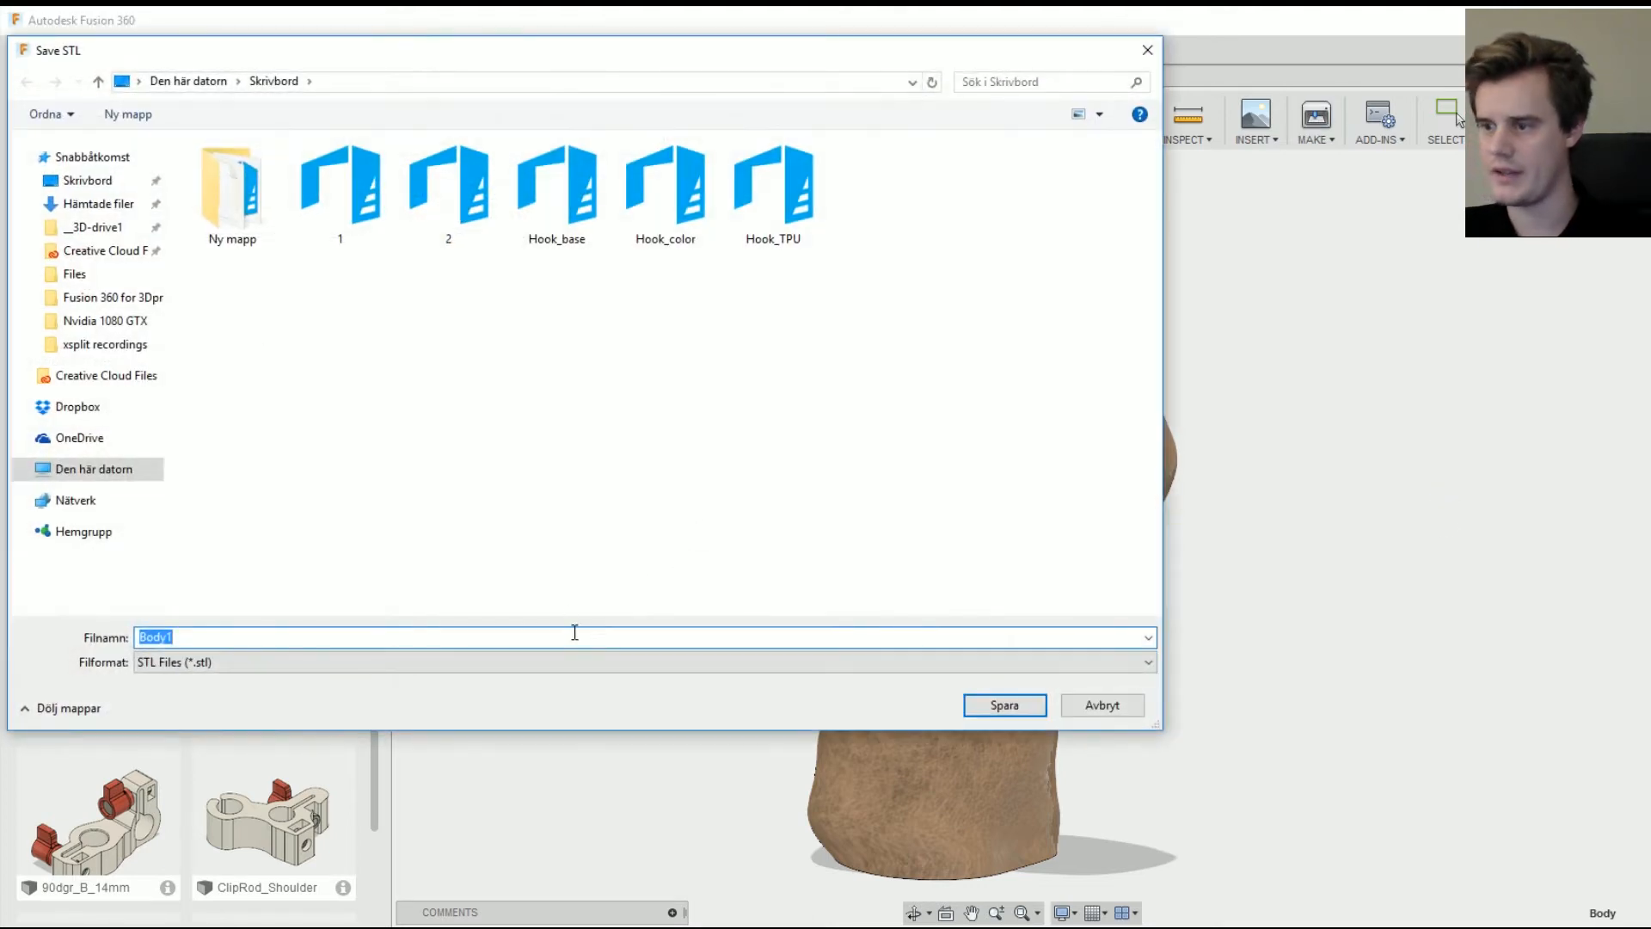
{"action": "left_click", "coordinate": [1004, 706]}
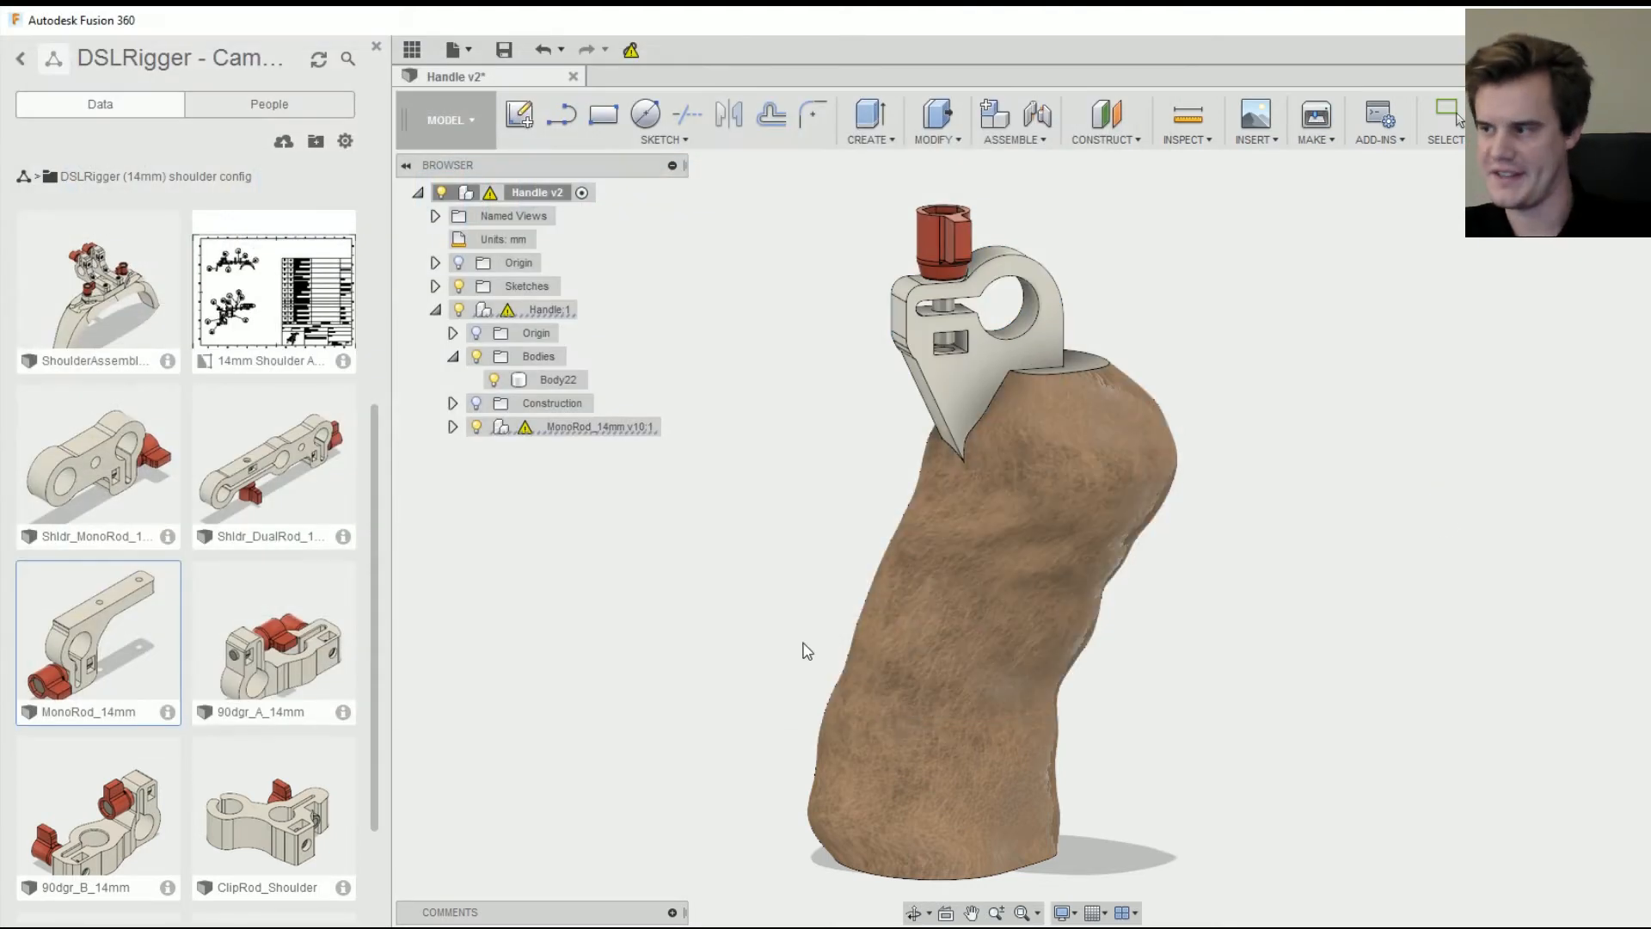
- Export the handle body as a high-refinement STL file named Body22 on the desktop
{"action": "right_click", "coordinate": [827, 648]}
{"action": "left_click", "coordinate": [818, 583]}
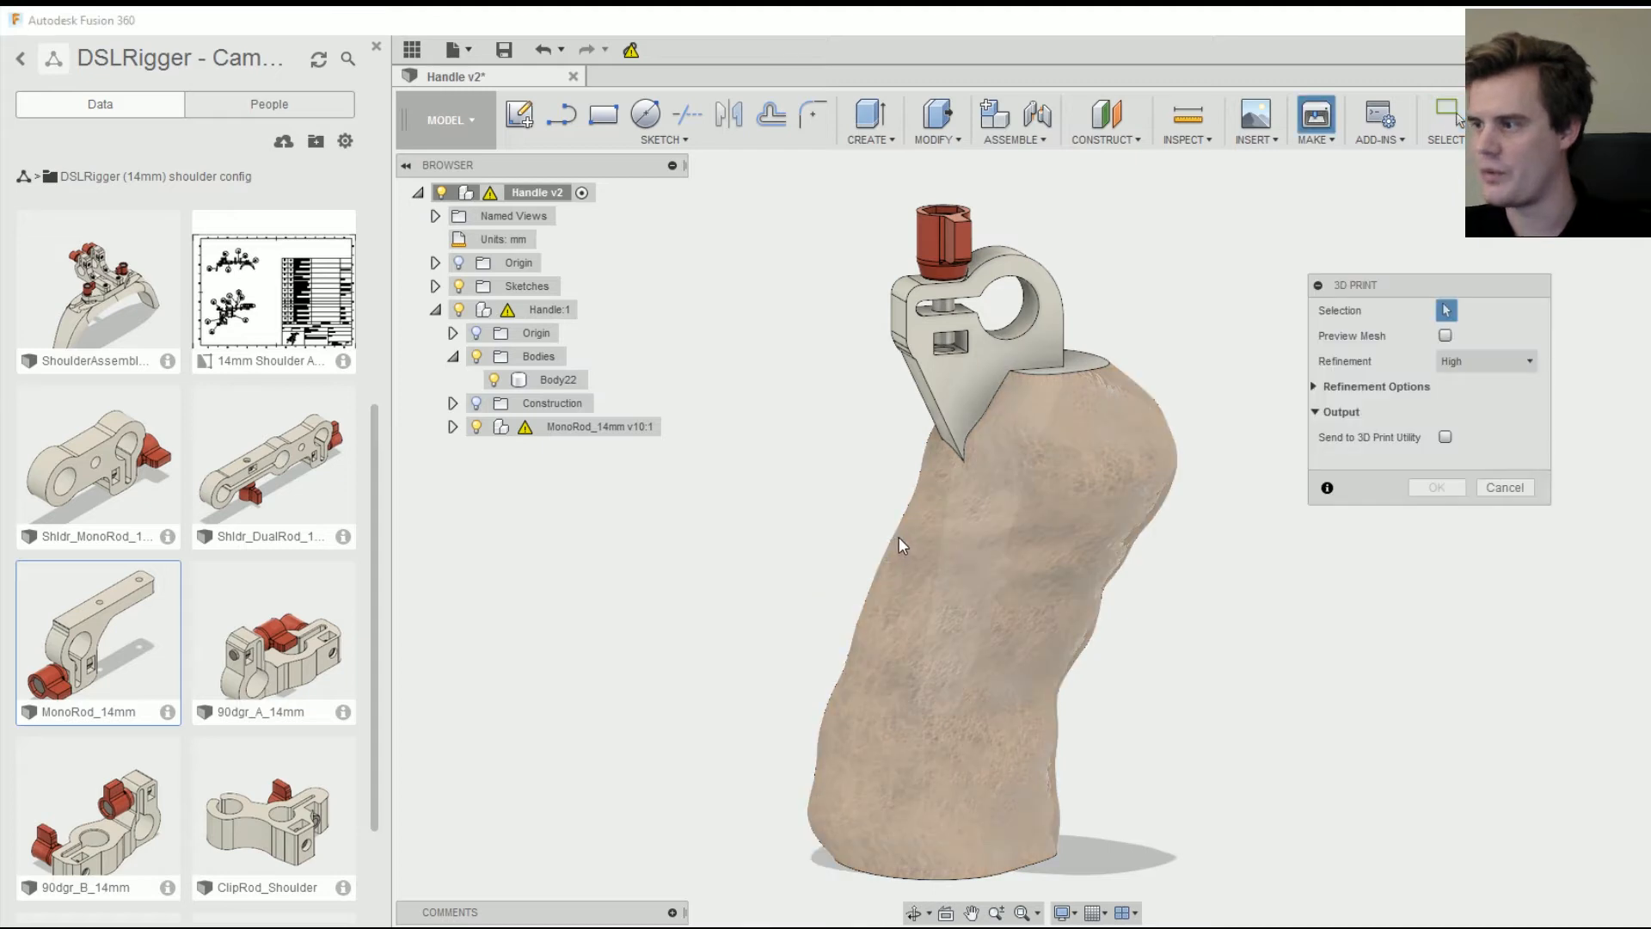
{"action": "left_click", "coordinate": [1054, 534]}
{"action": "left_click", "coordinate": [1437, 485]}
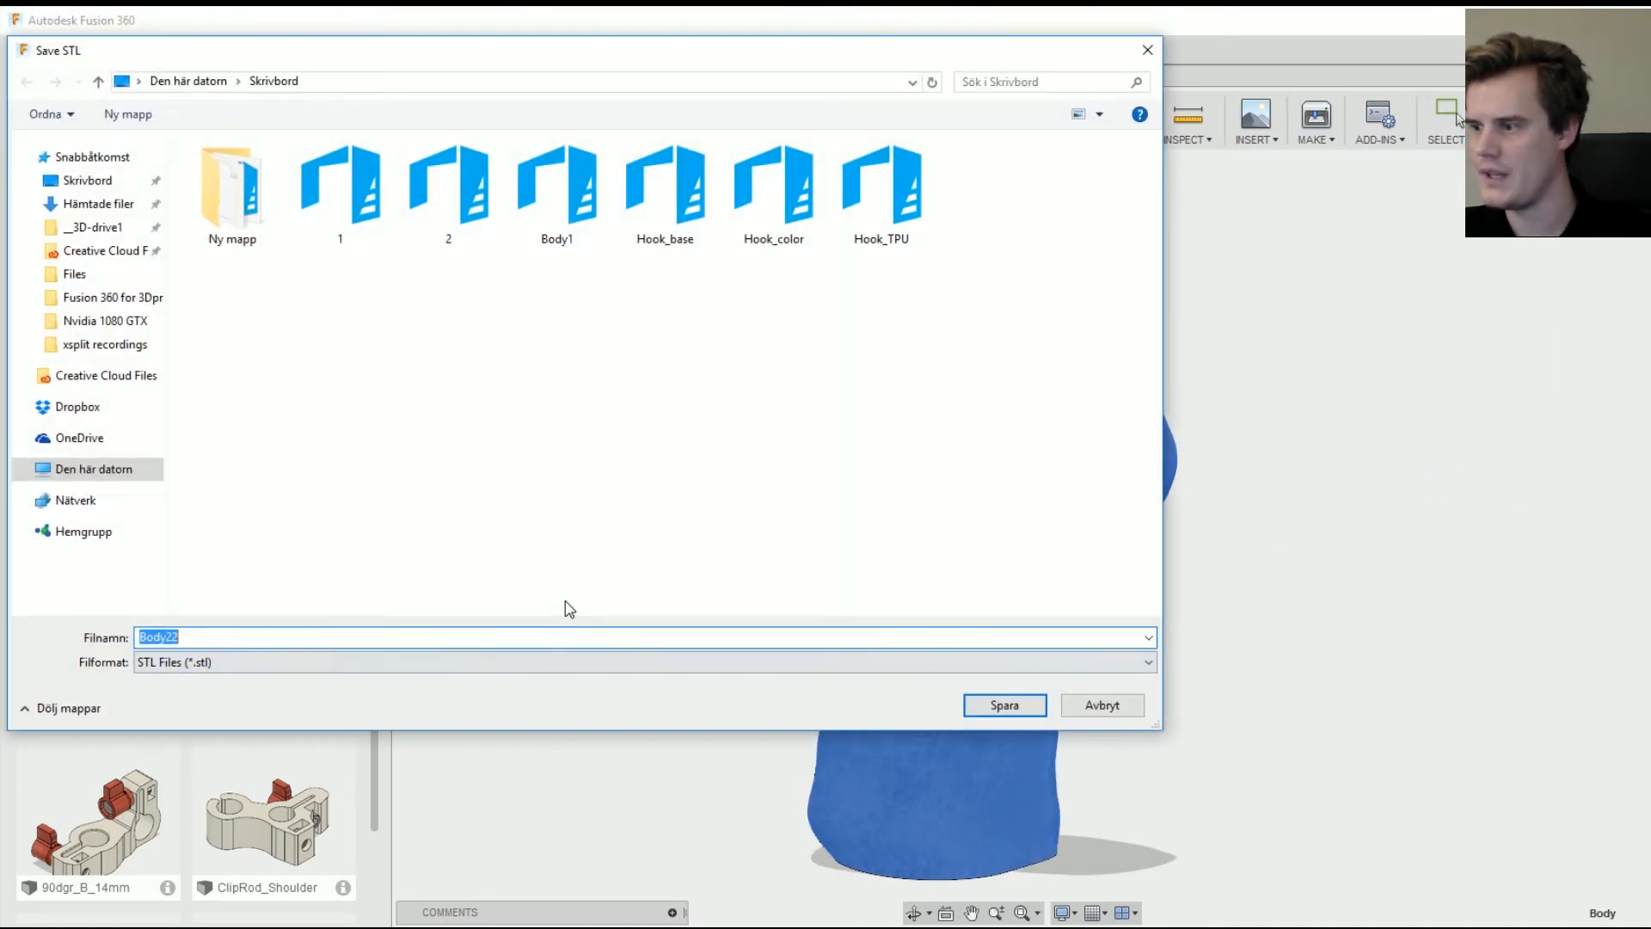
{"action": "left_click", "coordinate": [206, 636]}
{"action": "key", "text": "Return"}
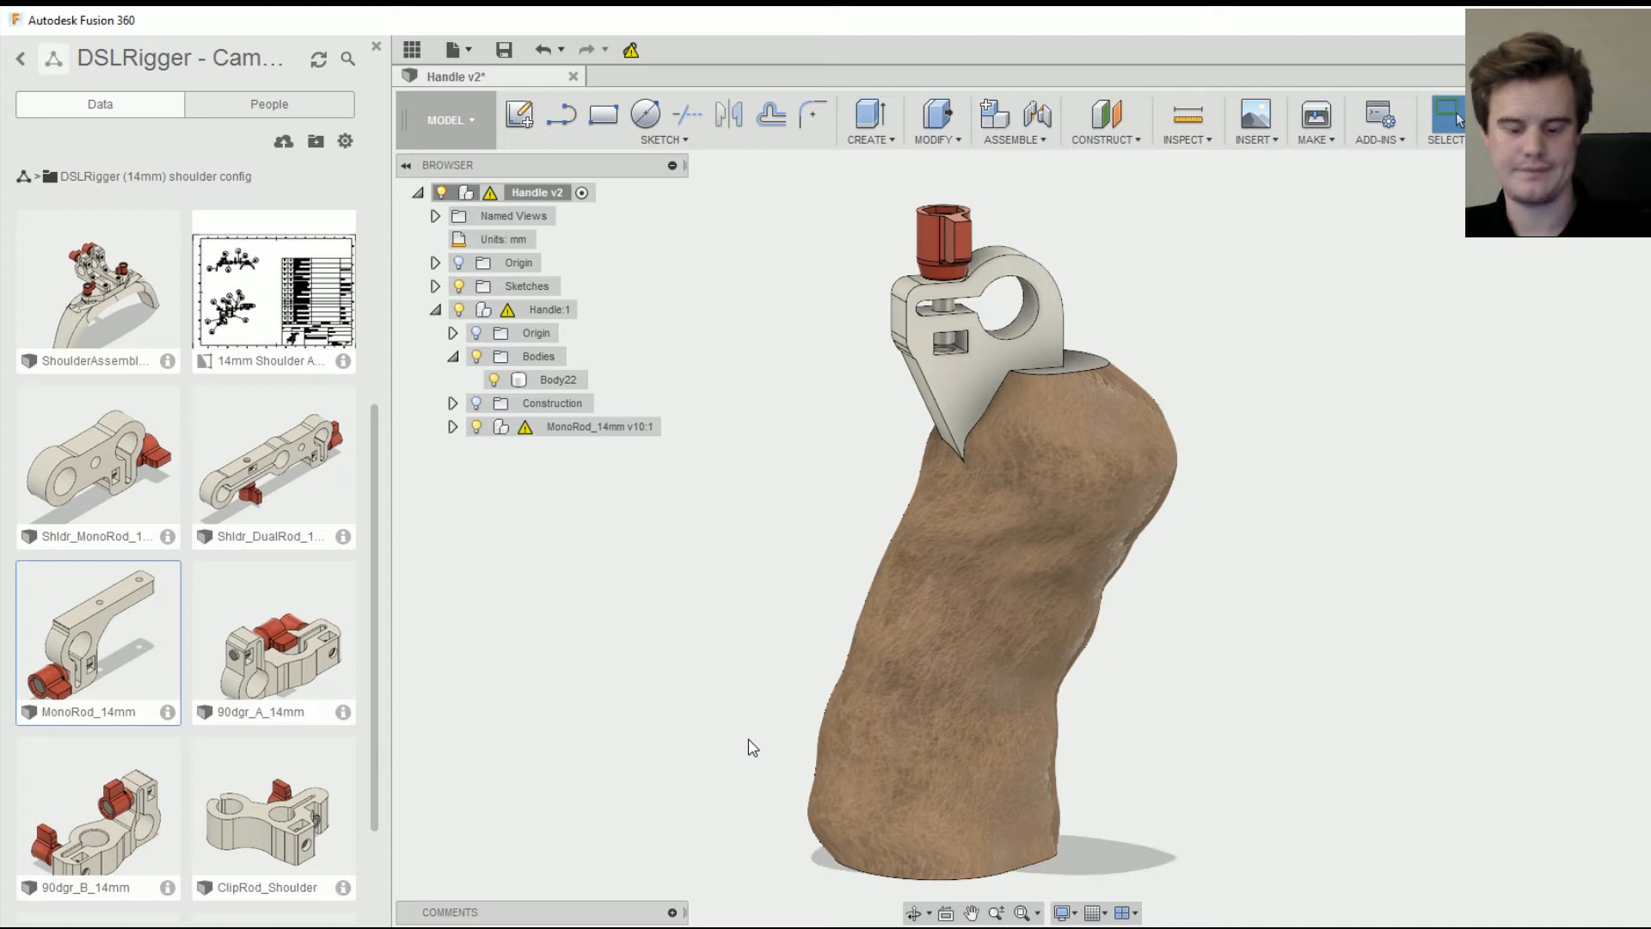
- Open Cura-BCN3D and enlarge its window to fill the screen
{"action": "key", "text": "super"}
{"action": "type", "text": "c"}
{"action": "key", "text": "Return"}
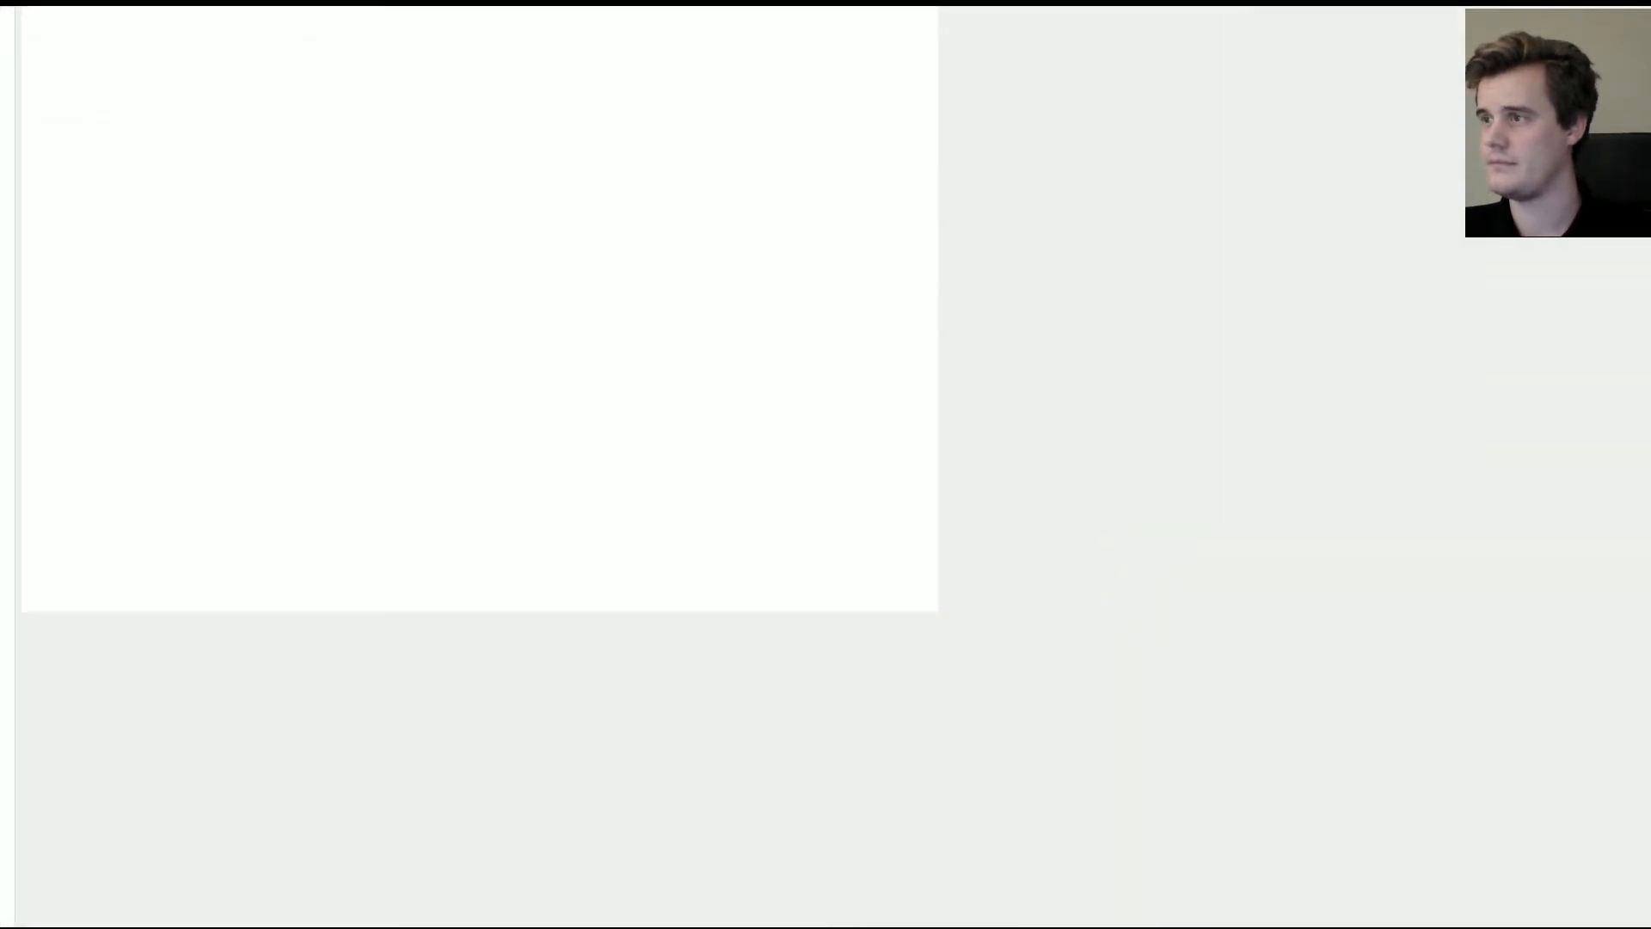
{"action": "mouse_move", "coordinate": [685, 18]}
{"action": "left_mouse_down"}
{"action": "mouse_move", "coordinate": [807, 198]}
{"action": "mouse_move", "coordinate": [661, 104]}
{"action": "mouse_move", "coordinate": [616, 28]}
{"action": "left_mouse_up"}
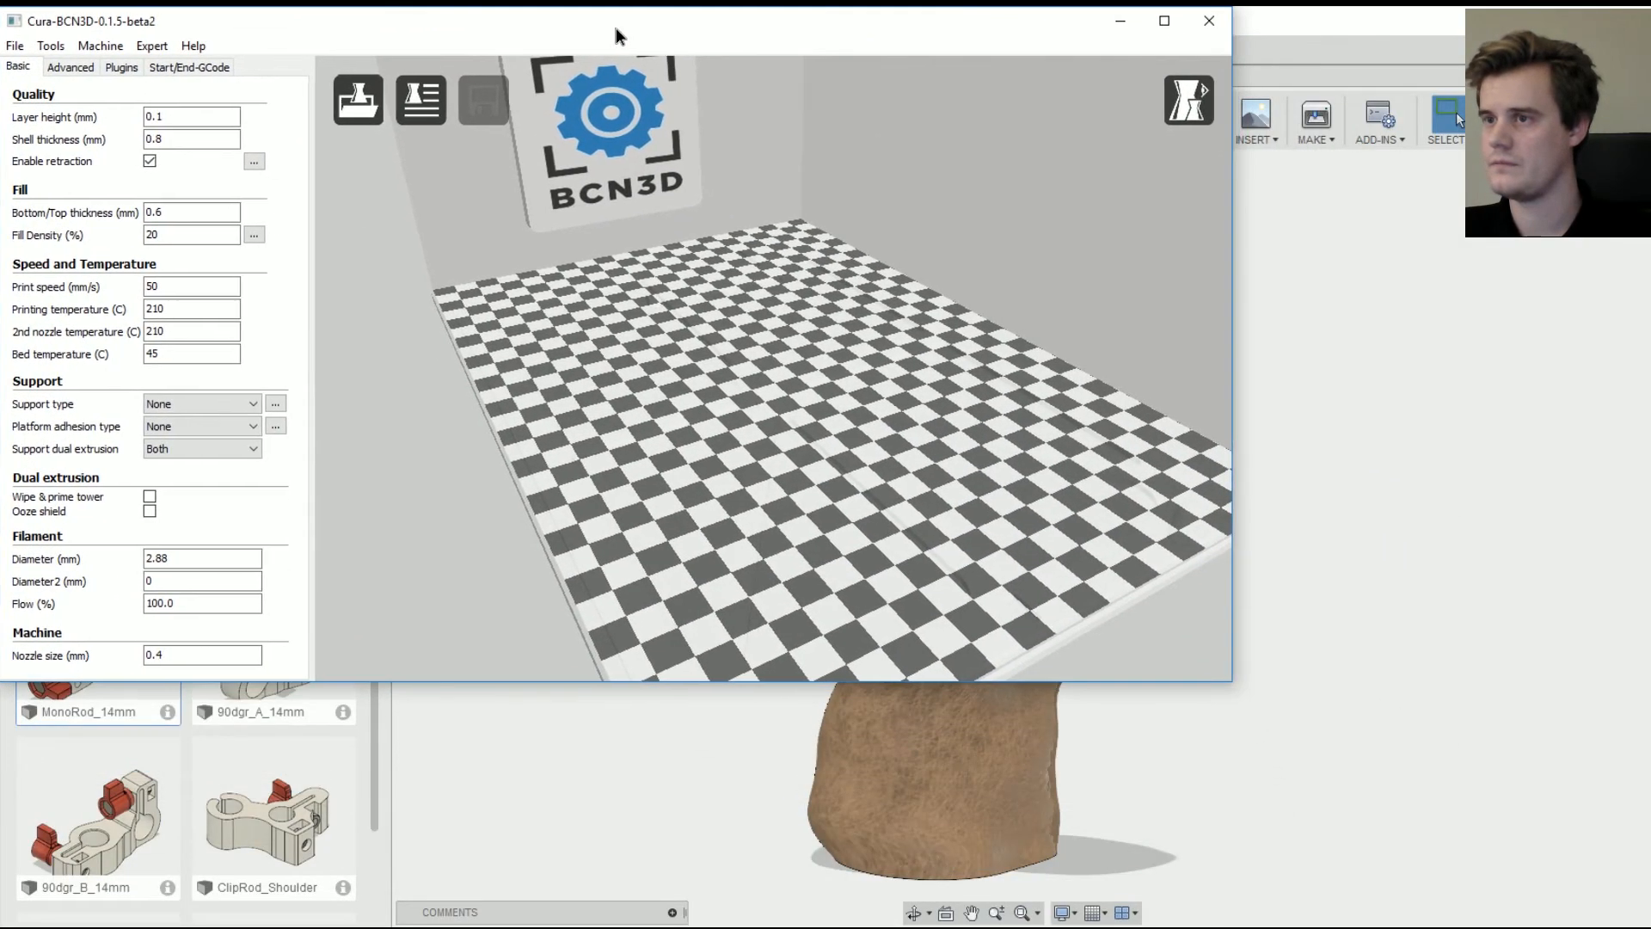
{"action": "left_click_drag", "start_coordinate": [1232, 681], "coordinate": [1649, 927]}
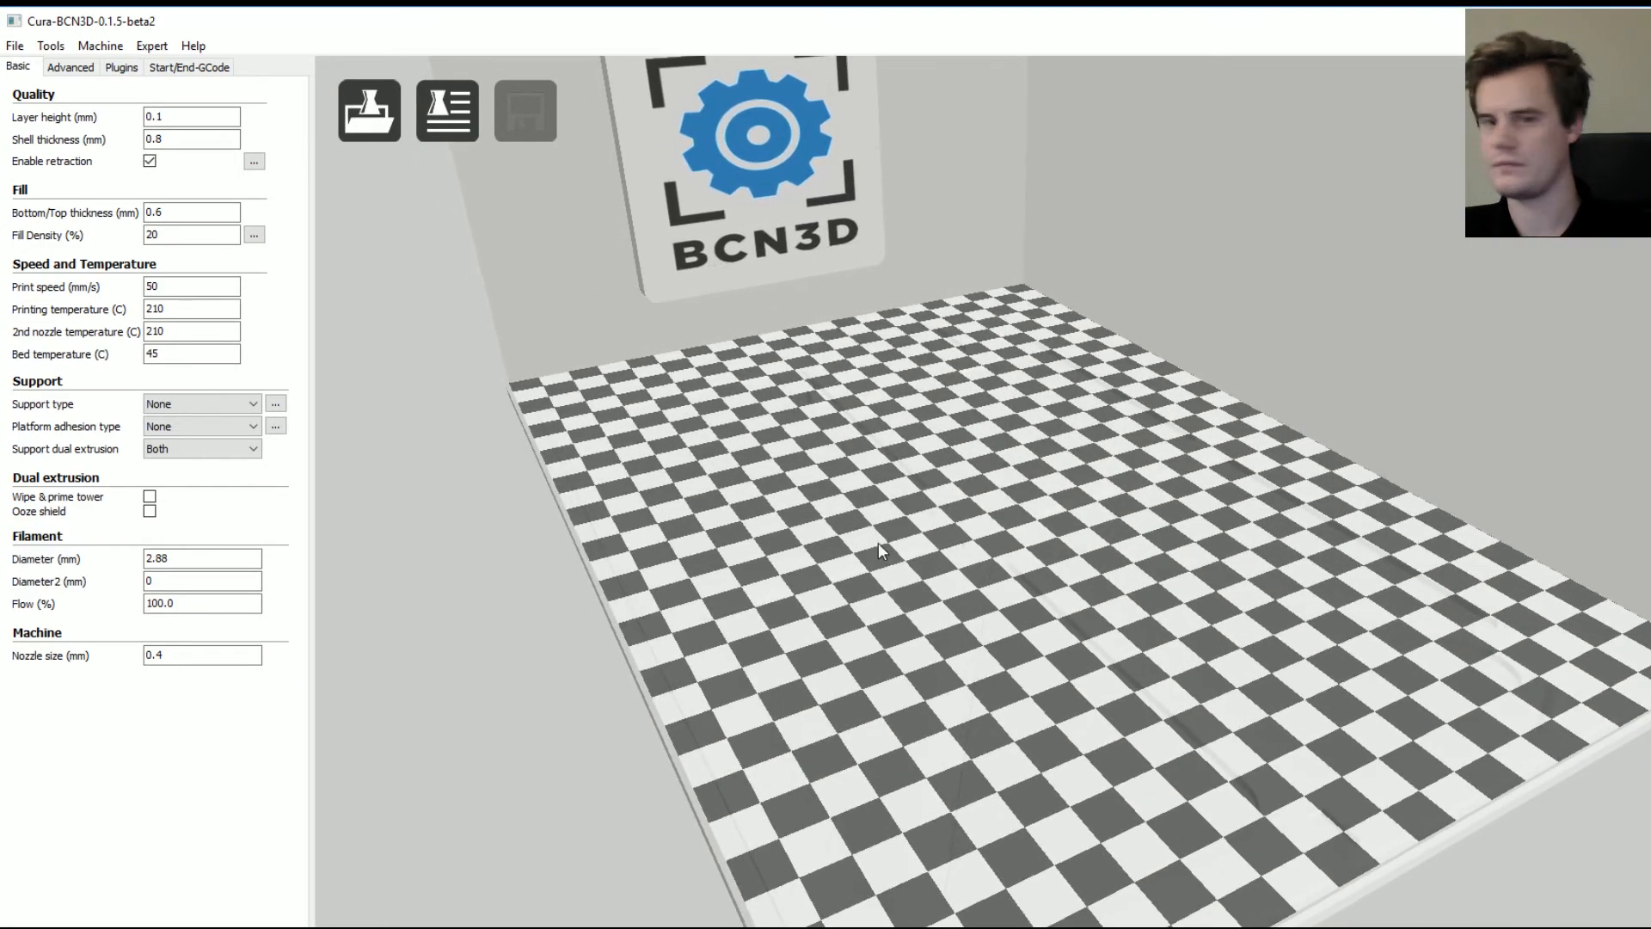
- Load the exported bracket and handle STL models onto the build platform
{"action": "scroll", "coordinate": [881, 480], "scroll_direction": "down", "scroll_amount": 5}
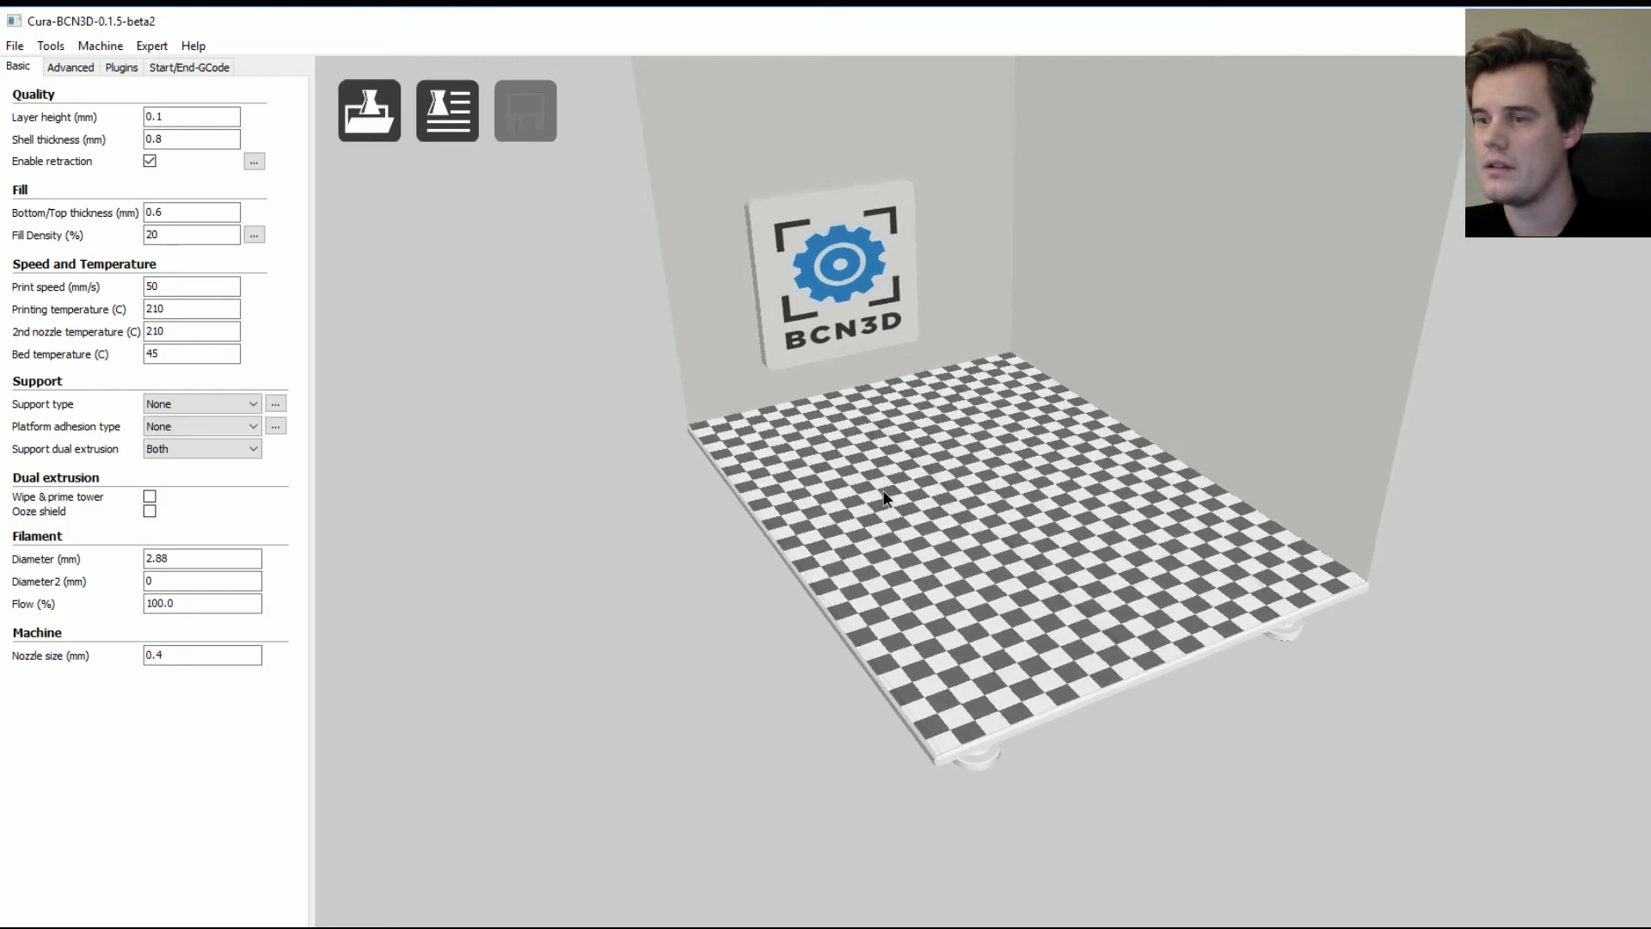
{"action": "scroll", "coordinate": [886, 495], "scroll_direction": "up", "scroll_amount": 3}
{"action": "right_click_drag", "start_coordinate": [905, 415], "coordinate": [967, 474]}
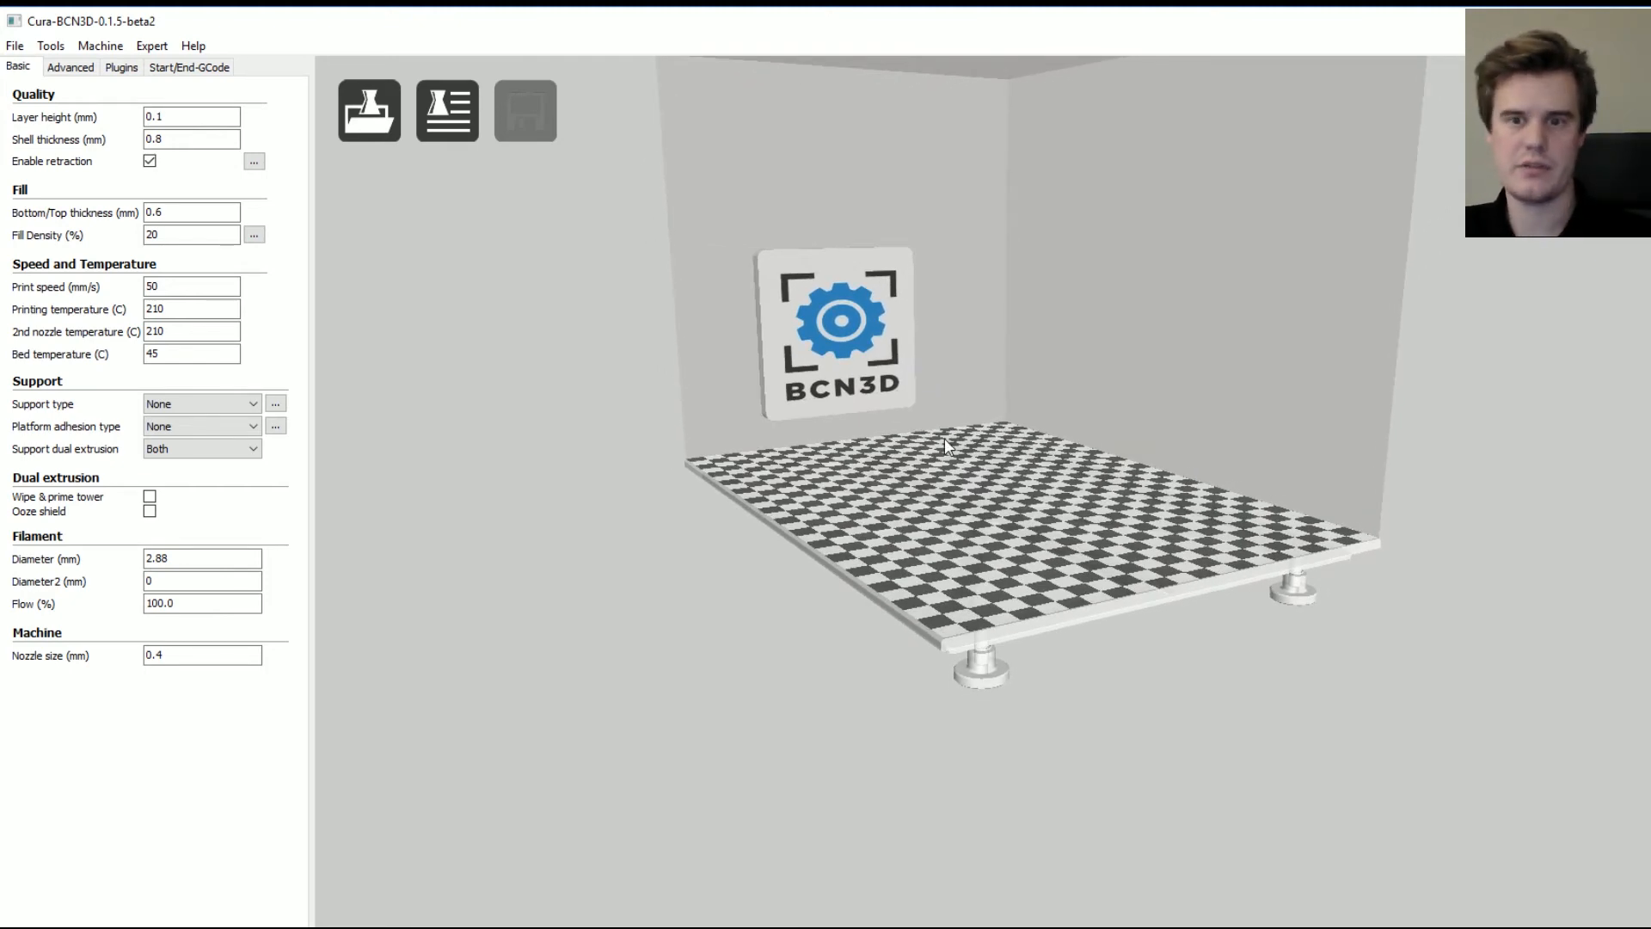
{"action": "right_click_drag", "start_coordinate": [994, 422], "coordinate": [1023, 506]}
{"action": "scroll", "coordinate": [1023, 499], "scroll_direction": "down", "scroll_amount": 2}
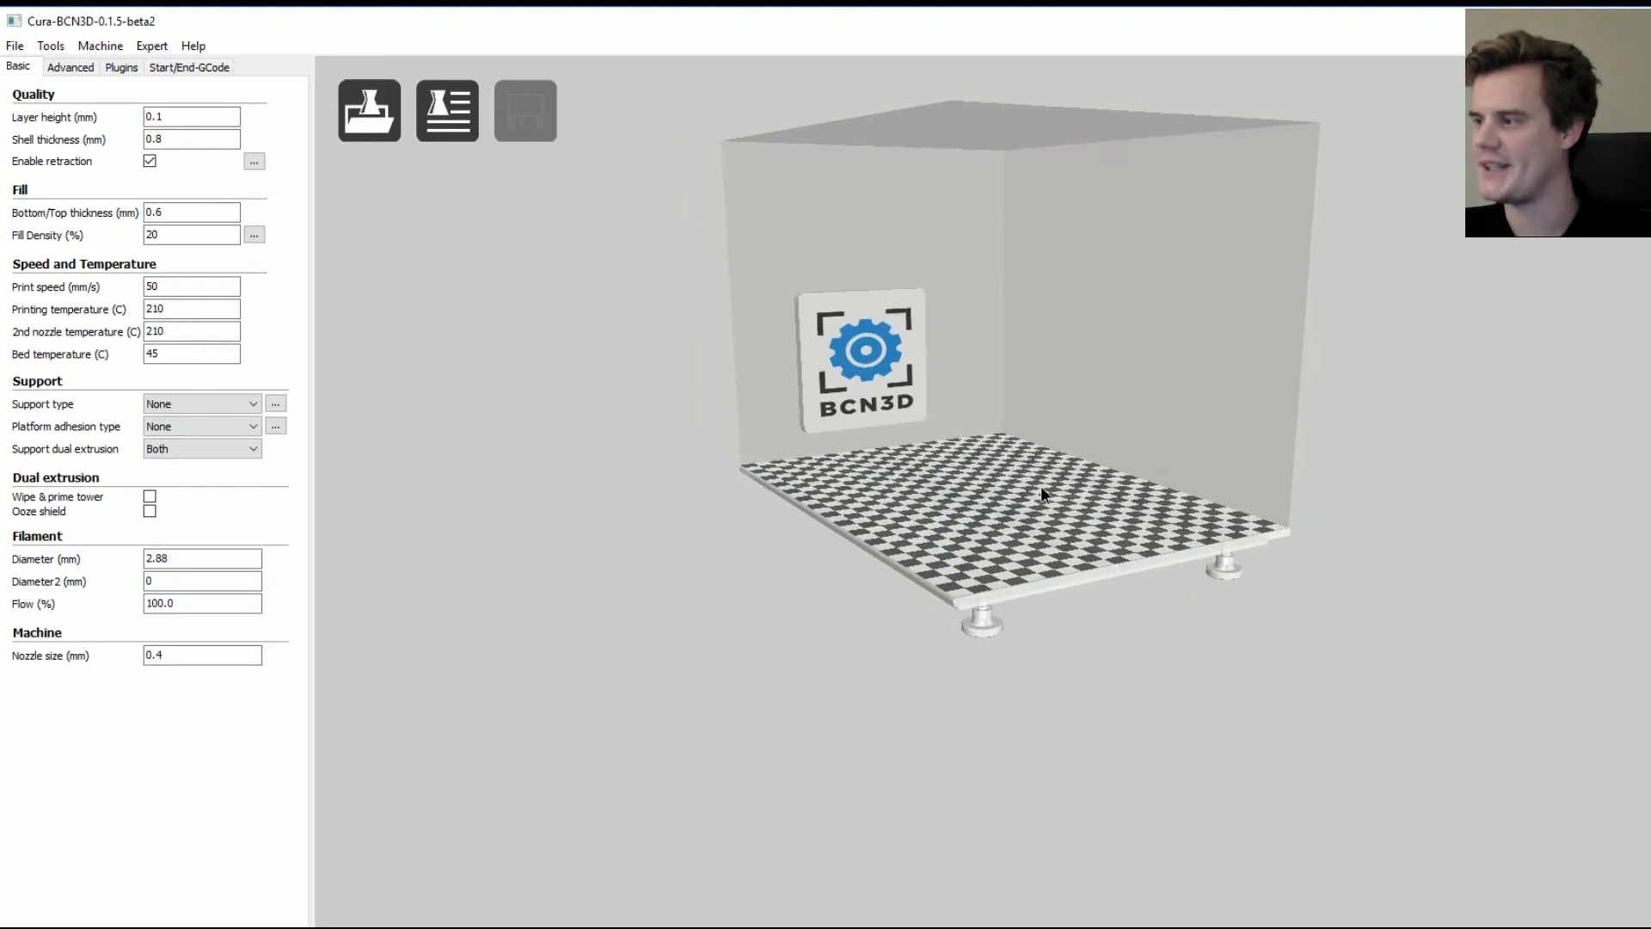
{"action": "scroll", "coordinate": [1021, 451], "scroll_direction": "down", "scroll_amount": 1}
{"action": "scroll", "coordinate": [1029, 434], "scroll_direction": "up", "scroll_amount": 1}
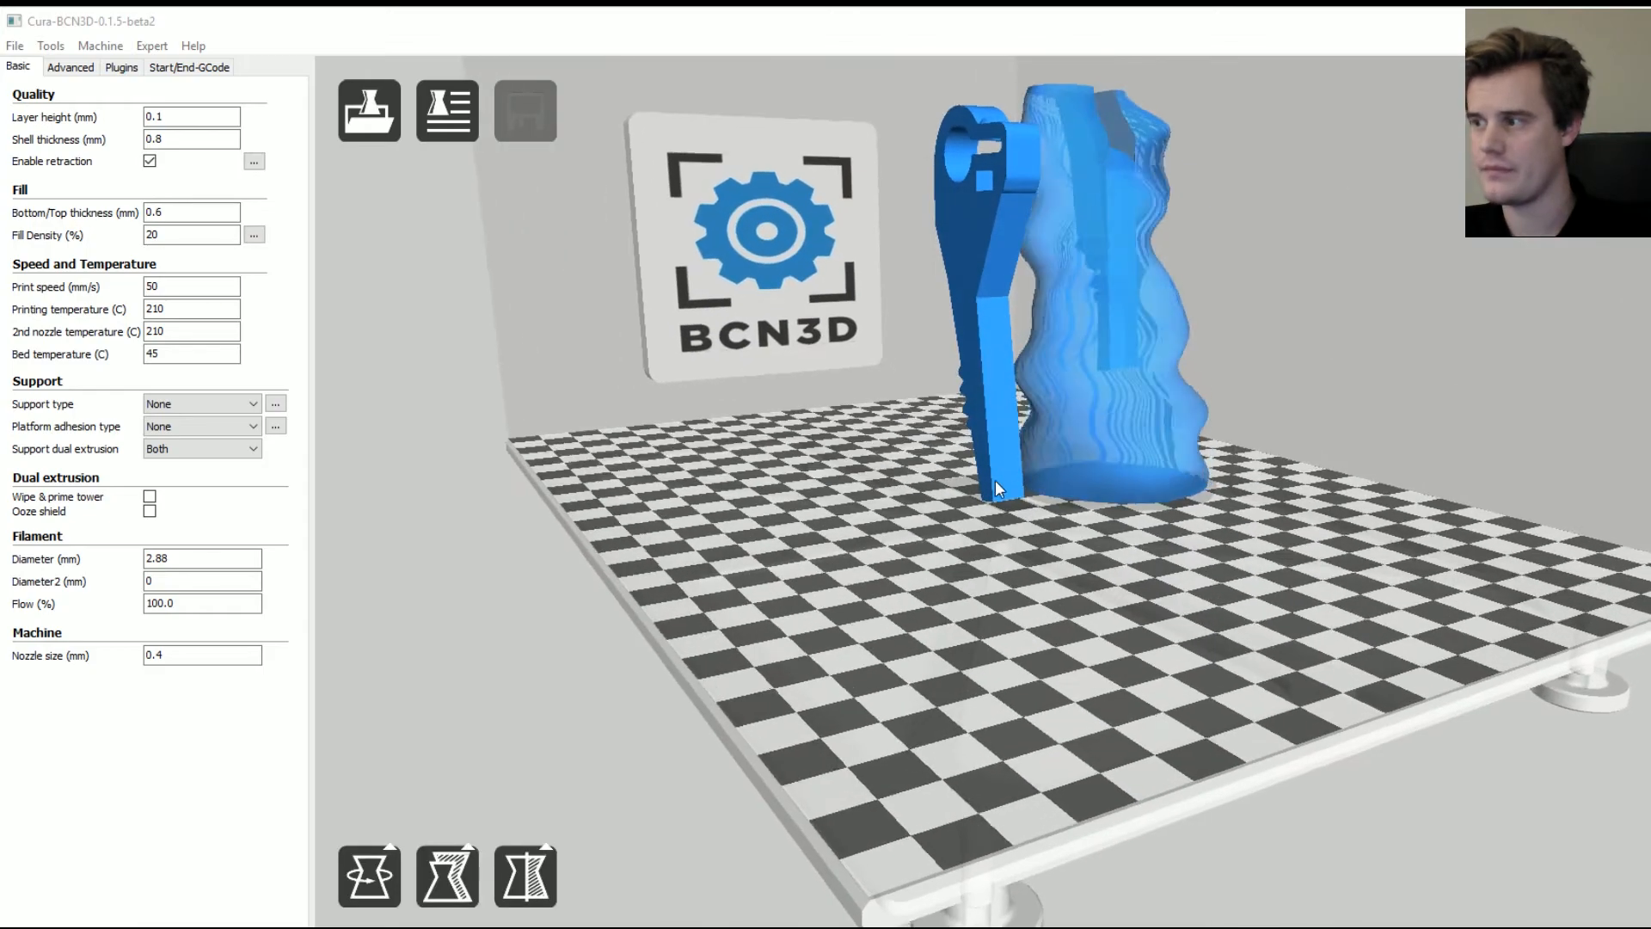
- Try to merge the handle model with the bracket model using Dual extrusion merge on the handle
{"action": "right_click_drag", "start_coordinate": [1140, 592], "coordinate": [1110, 406]}
{"action": "right_click", "coordinate": [1110, 407]}
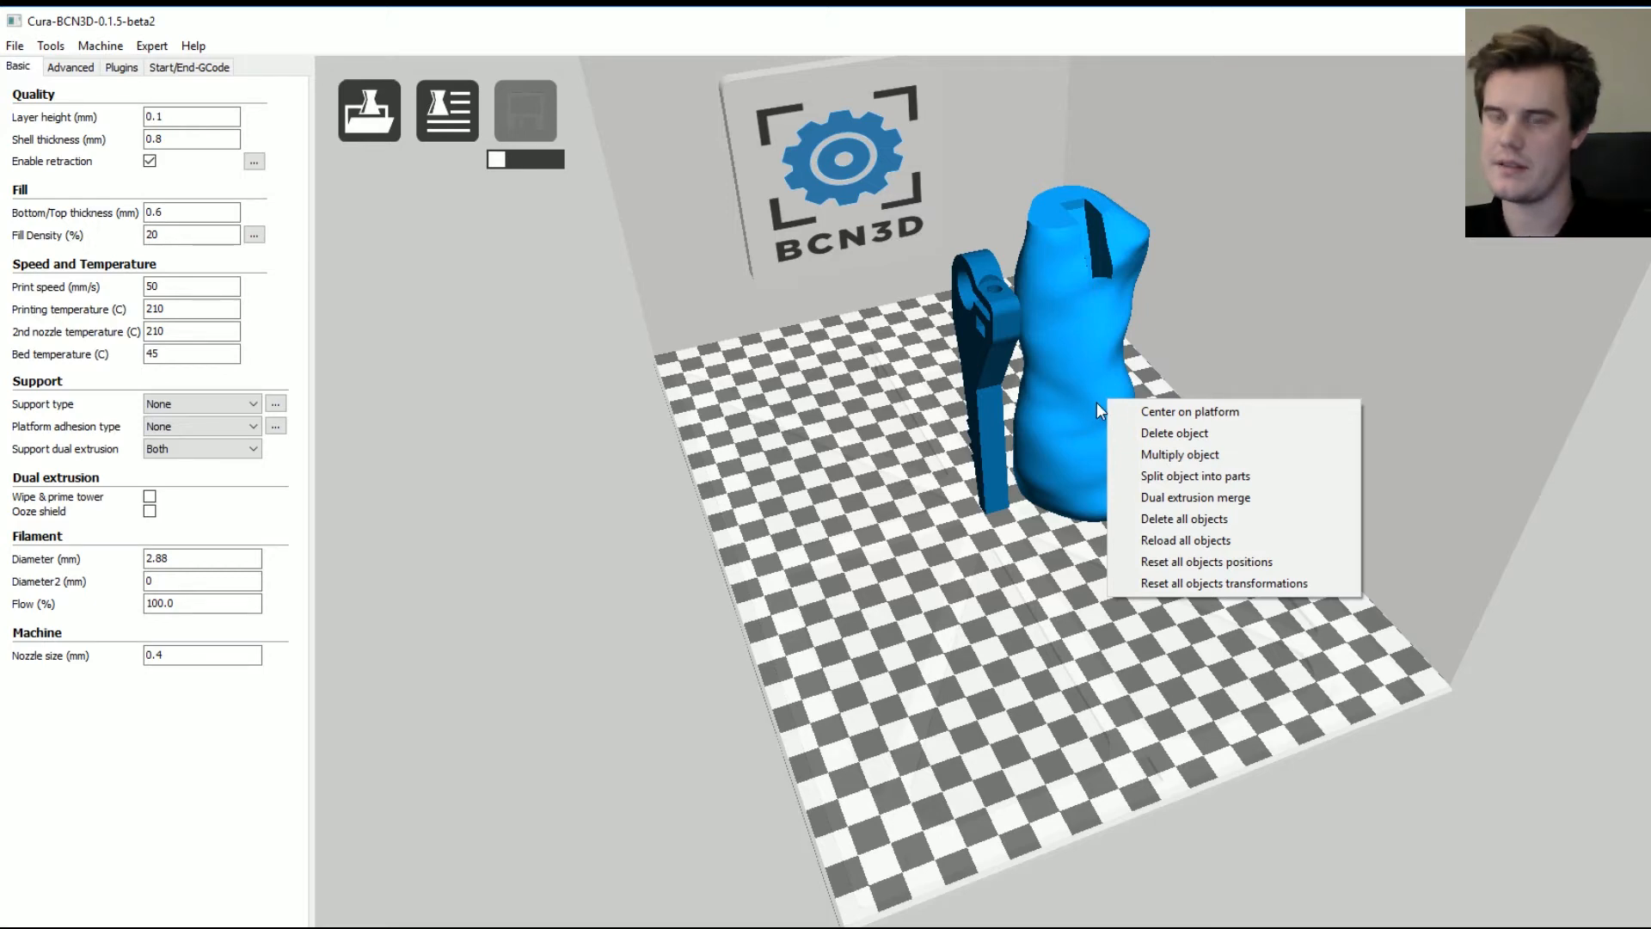
{"action": "left_click", "coordinate": [1235, 501]}
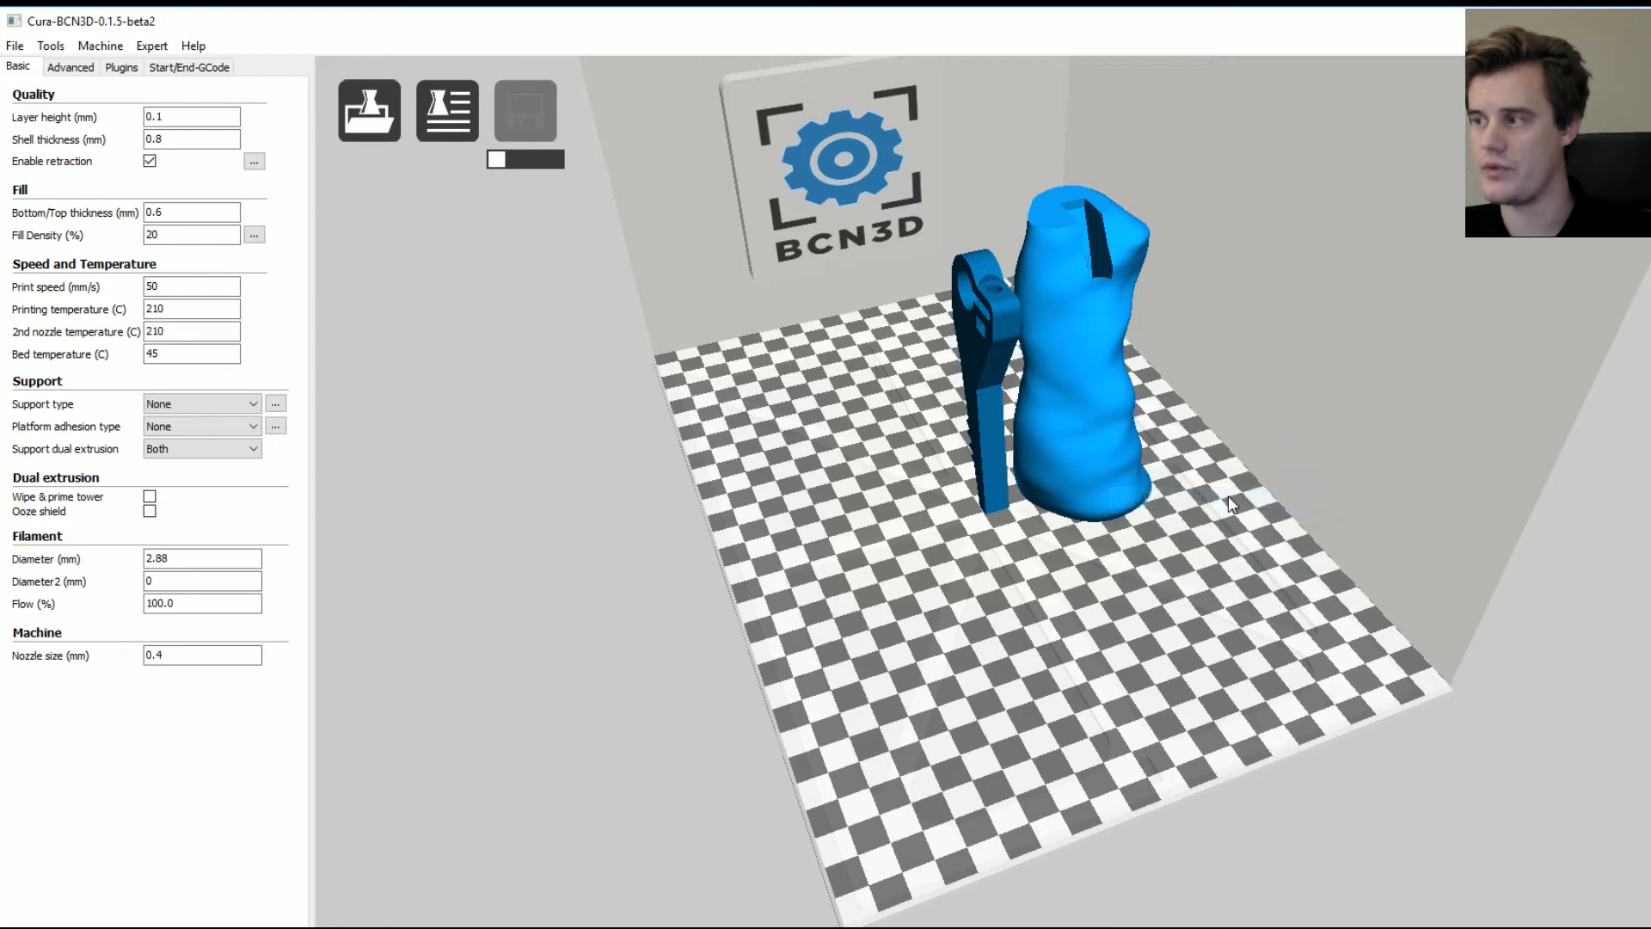
{"action": "scroll", "coordinate": [1185, 497], "scroll_direction": "up", "scroll_amount": 5}
{"action": "scroll", "coordinate": [1256, 507], "scroll_direction": "down", "scroll_amount": 11}
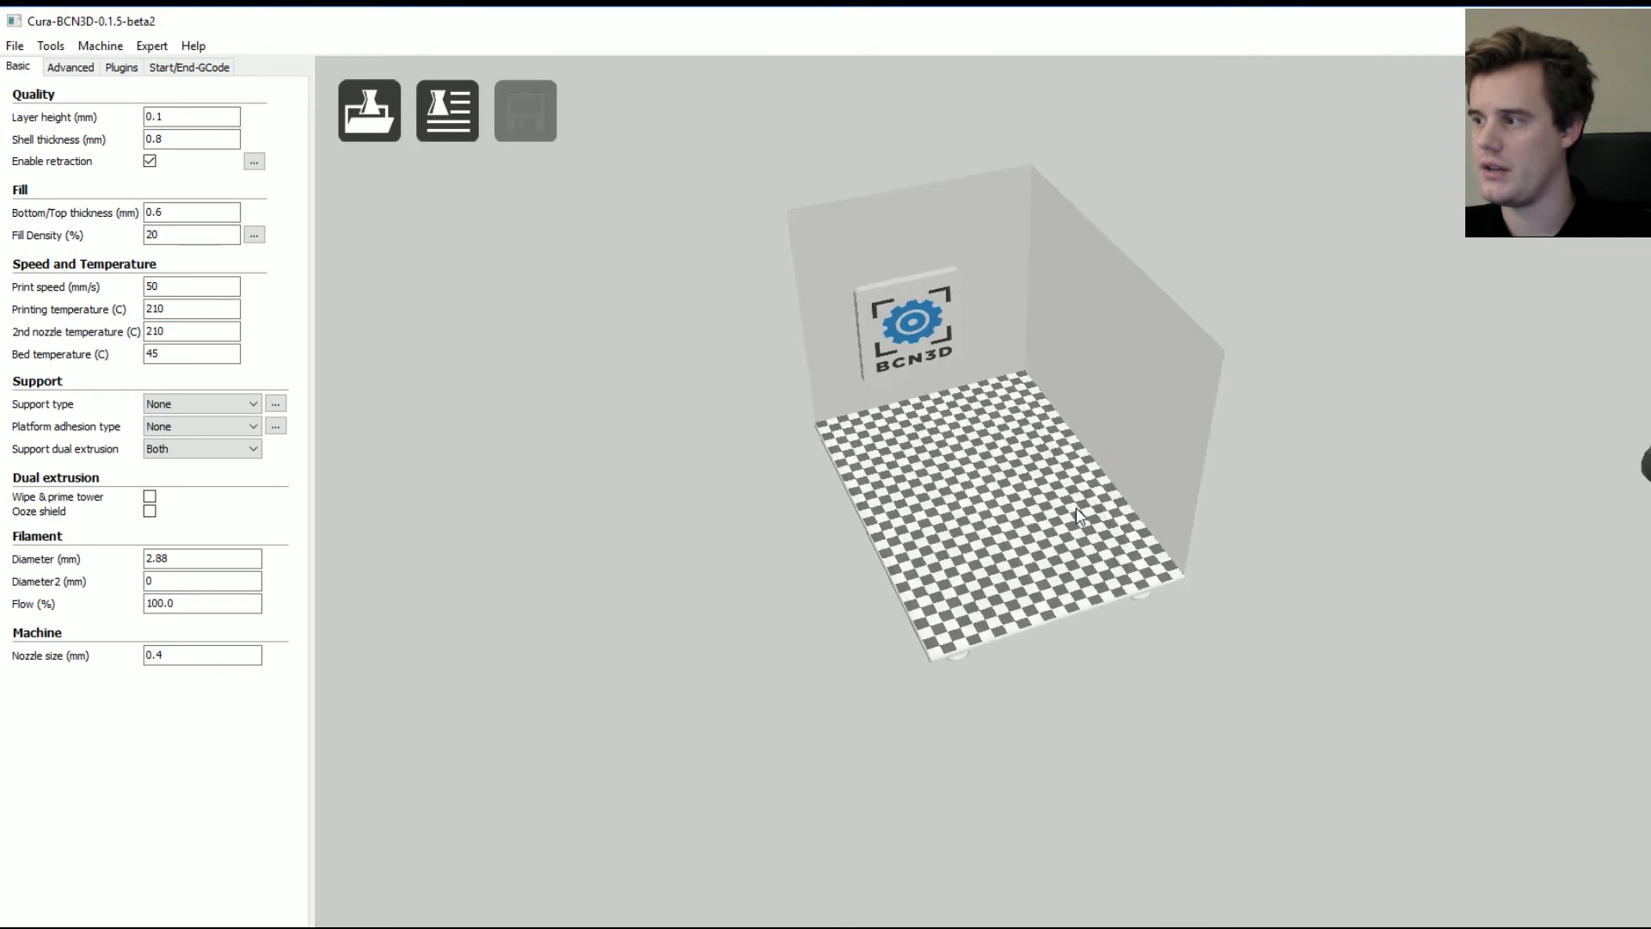
- Move the stray handle model back onto the build platform and check it from several sides
{"action": "right_click_drag", "start_coordinate": [1258, 514], "coordinate": [1371, 248]}
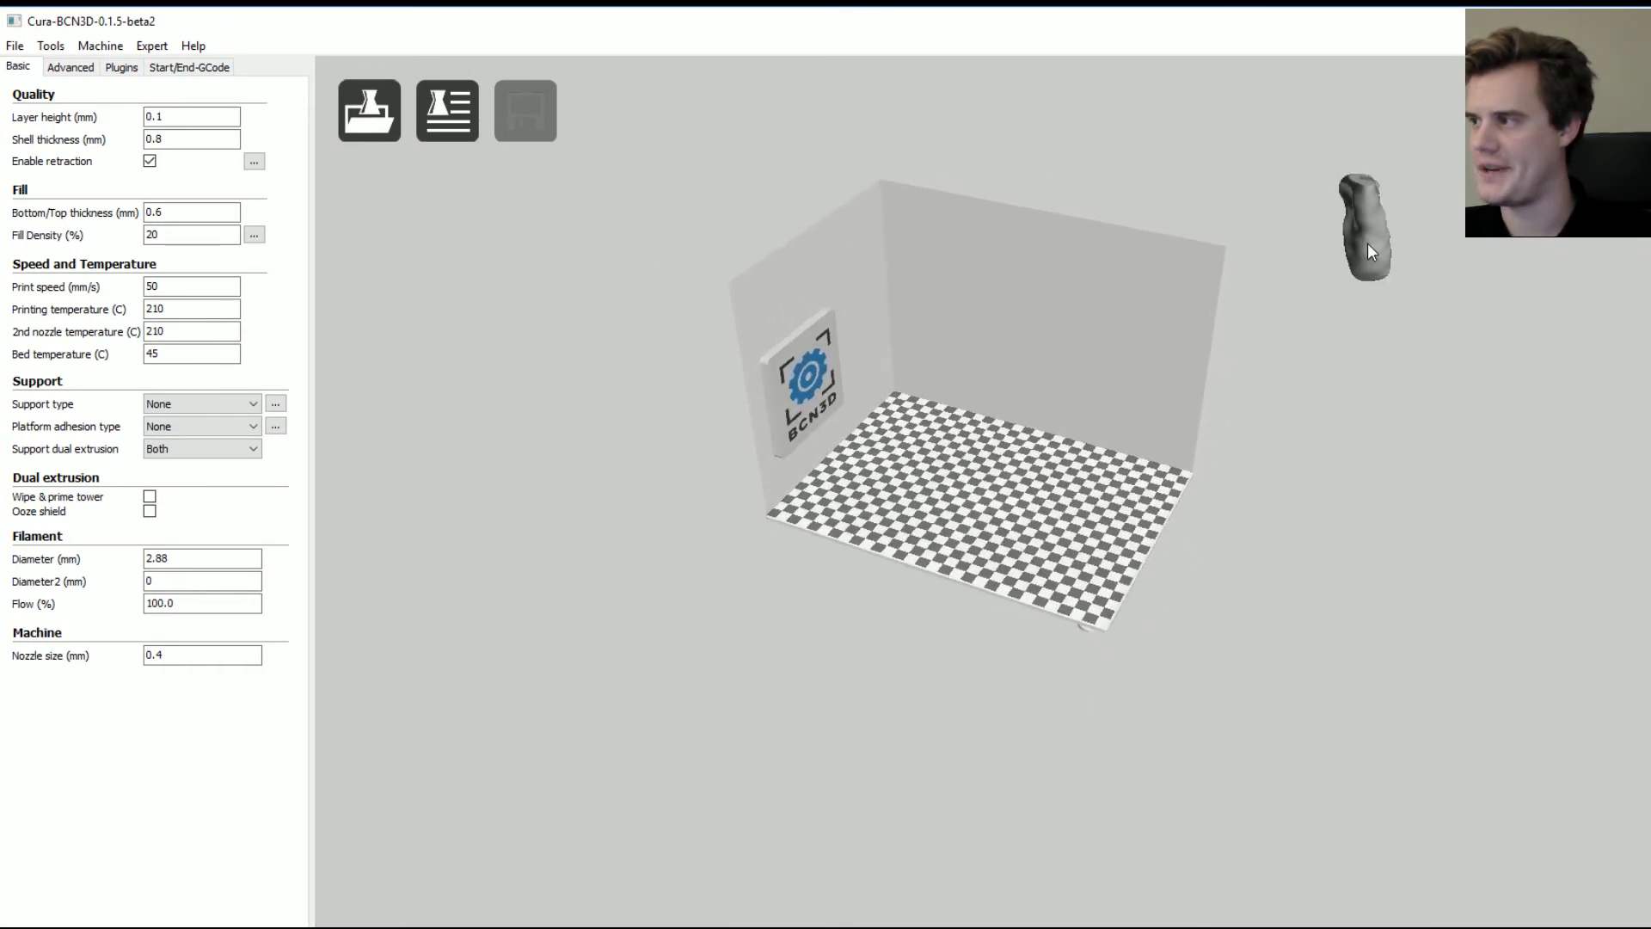
{"action": "scroll", "coordinate": [1402, 258], "scroll_direction": "up", "scroll_amount": 5}
{"action": "scroll", "coordinate": [1414, 255], "scroll_direction": "up", "scroll_amount": 1}
{"action": "left_click_drag", "start_coordinate": [1584, 211], "coordinate": [692, 811]}
{"action": "left_click", "coordinate": [1180, 561]}
{"action": "mouse_move", "coordinate": [1181, 561]}
{"action": "right_mouse_down"}
{"action": "mouse_move", "coordinate": [990, 509]}
{"action": "mouse_move", "coordinate": [1008, 526]}
{"action": "mouse_move", "coordinate": [1223, 544]}
{"action": "mouse_move", "coordinate": [1212, 553]}
{"action": "right_mouse_up"}
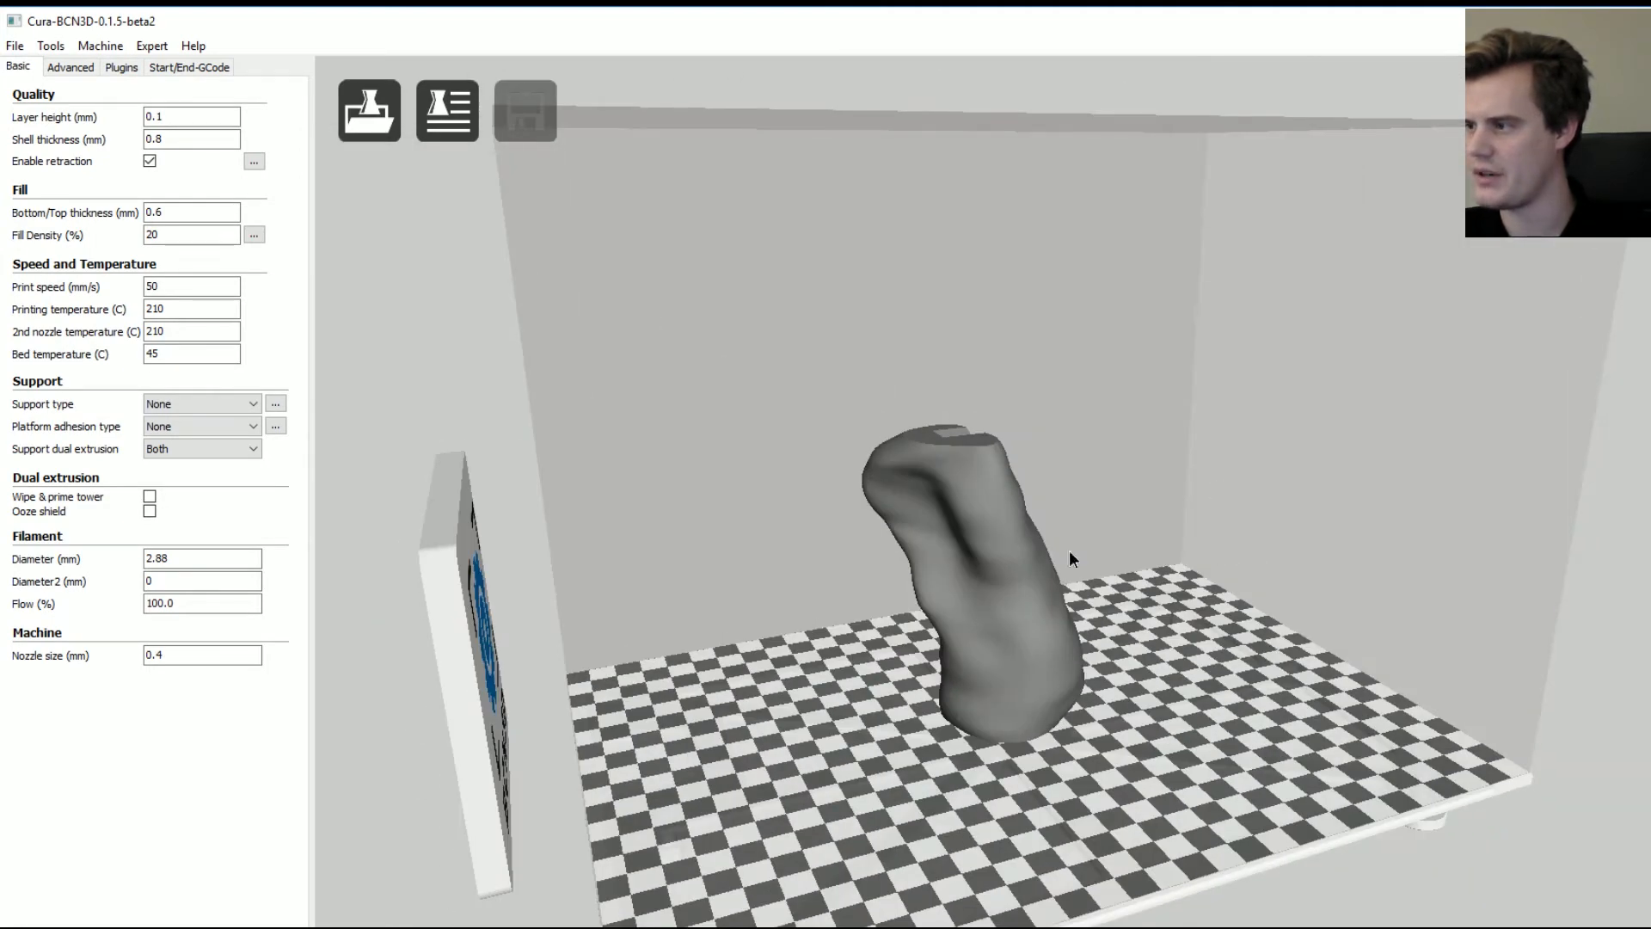
{"action": "left_click", "coordinate": [960, 523]}
{"action": "scroll", "coordinate": [809, 506], "scroll_direction": "up", "scroll_amount": 2}
{"action": "right_click_drag", "start_coordinate": [1110, 398], "coordinate": [934, 397]}
{"action": "right_click_drag", "start_coordinate": [918, 319], "coordinate": [1025, 489]}
{"action": "right_click_drag", "start_coordinate": [621, 690], "coordinate": [1227, 545]}
- Quit Cura-BCN3D, restart it and load the bracket and handle models onto the empty platform again
{"action": "left_click", "coordinate": [49, 46]}
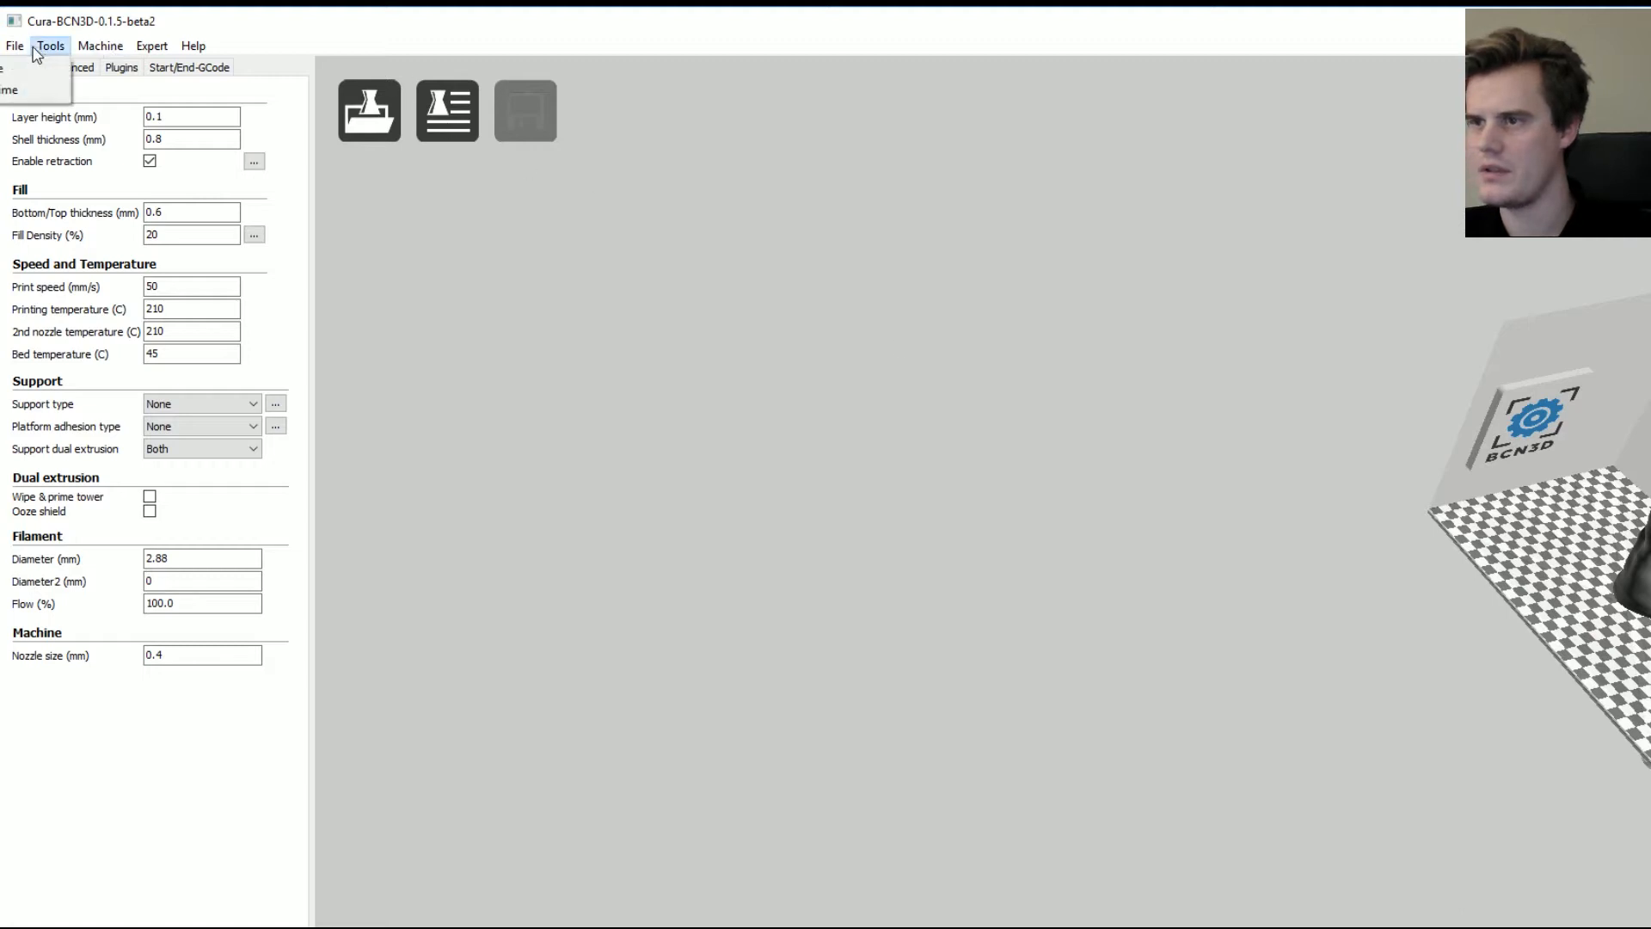
{"action": "mouse_move", "coordinate": [14, 46]}
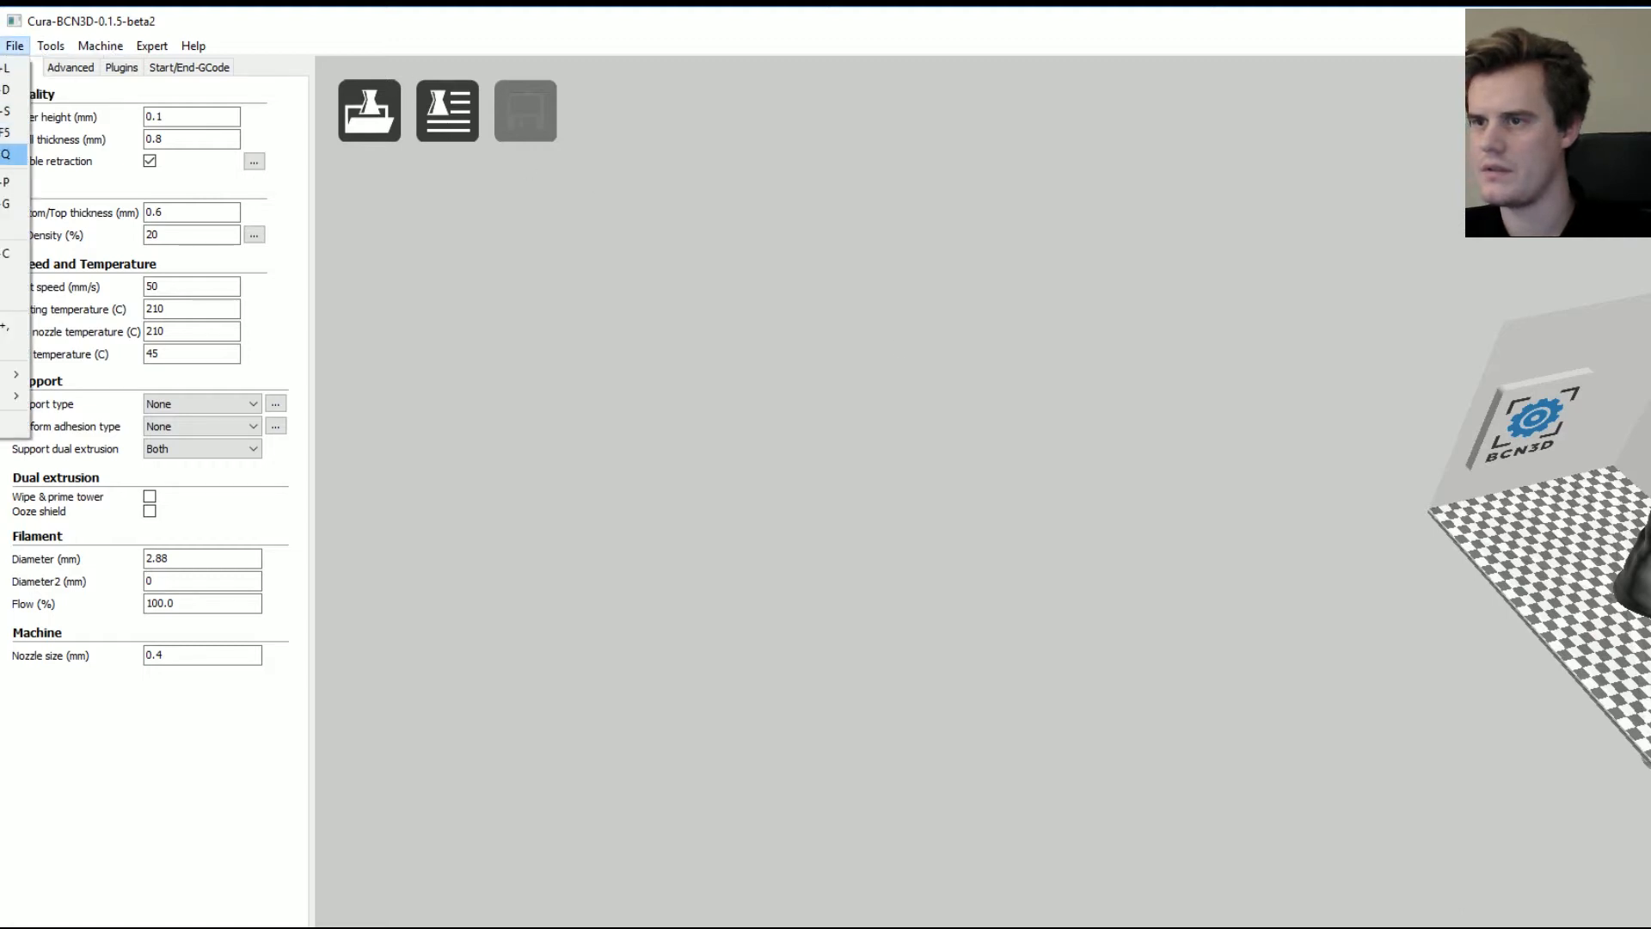
{"action": "left_click", "coordinate": [5, 154]}
{"action": "scroll", "coordinate": [454, 362], "scroll_direction": "up", "scroll_amount": 4}
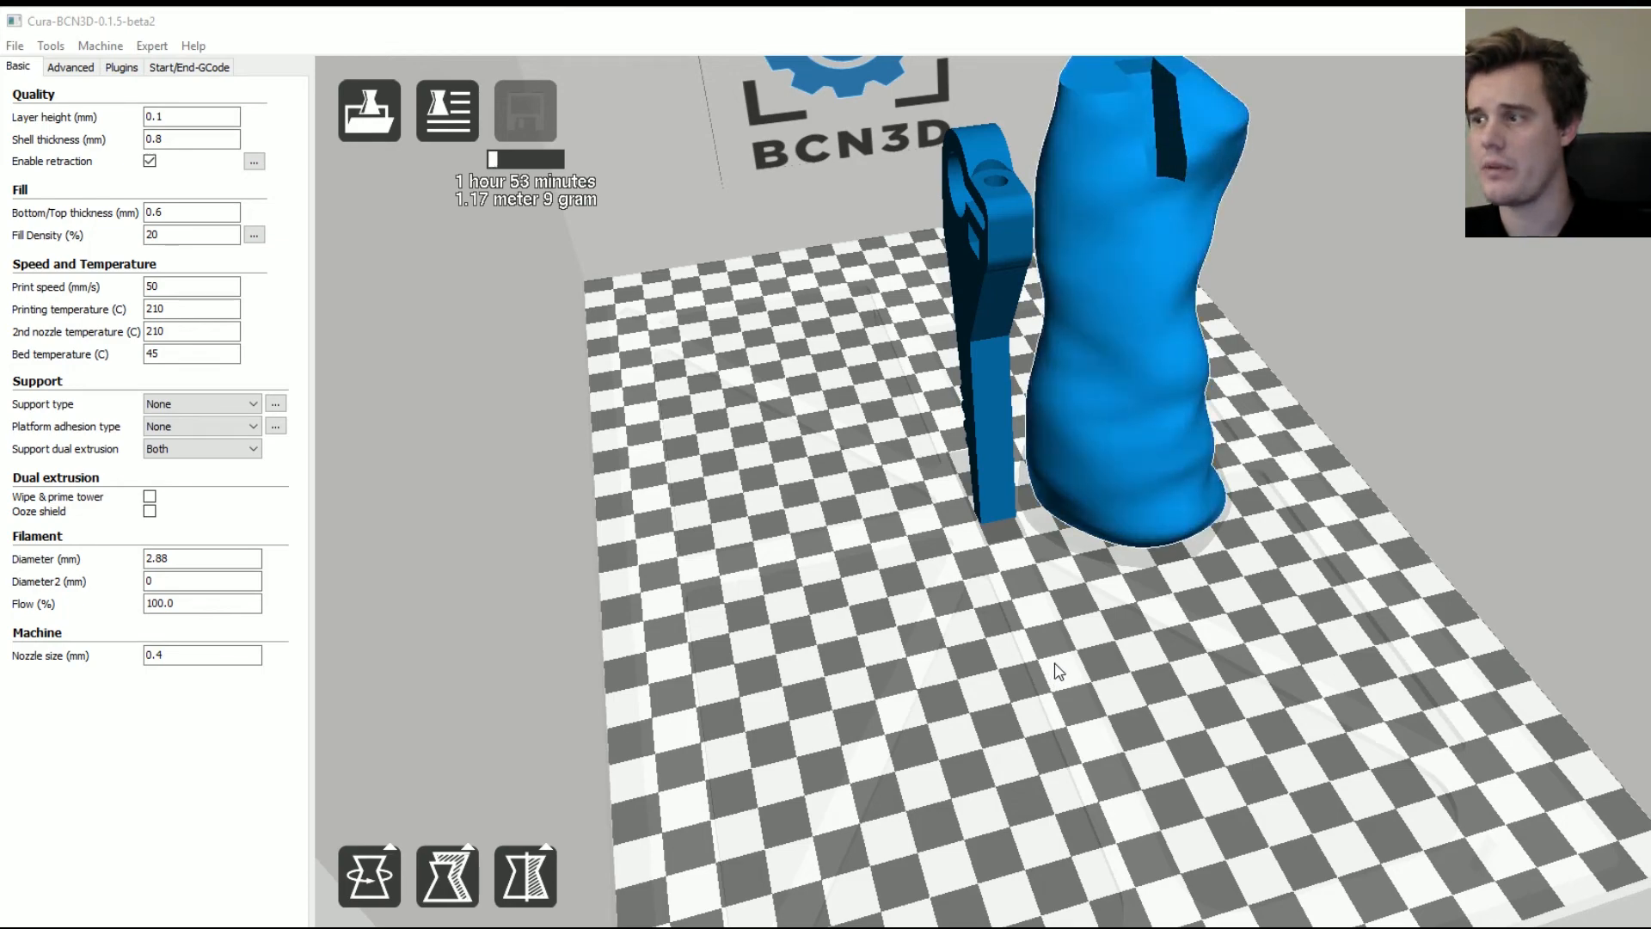
- Try Dual extrusion merge starting from the bracket model to combine it with the handle, and look for the merged object
{"action": "scroll", "coordinate": [1060, 678], "scroll_direction": "up", "scroll_amount": 2}
{"action": "right_click_drag", "start_coordinate": [1137, 683], "coordinate": [915, 425]}
{"action": "scroll", "coordinate": [937, 432], "scroll_direction": "up", "scroll_amount": 3}
{"action": "right_click", "coordinate": [959, 439]}
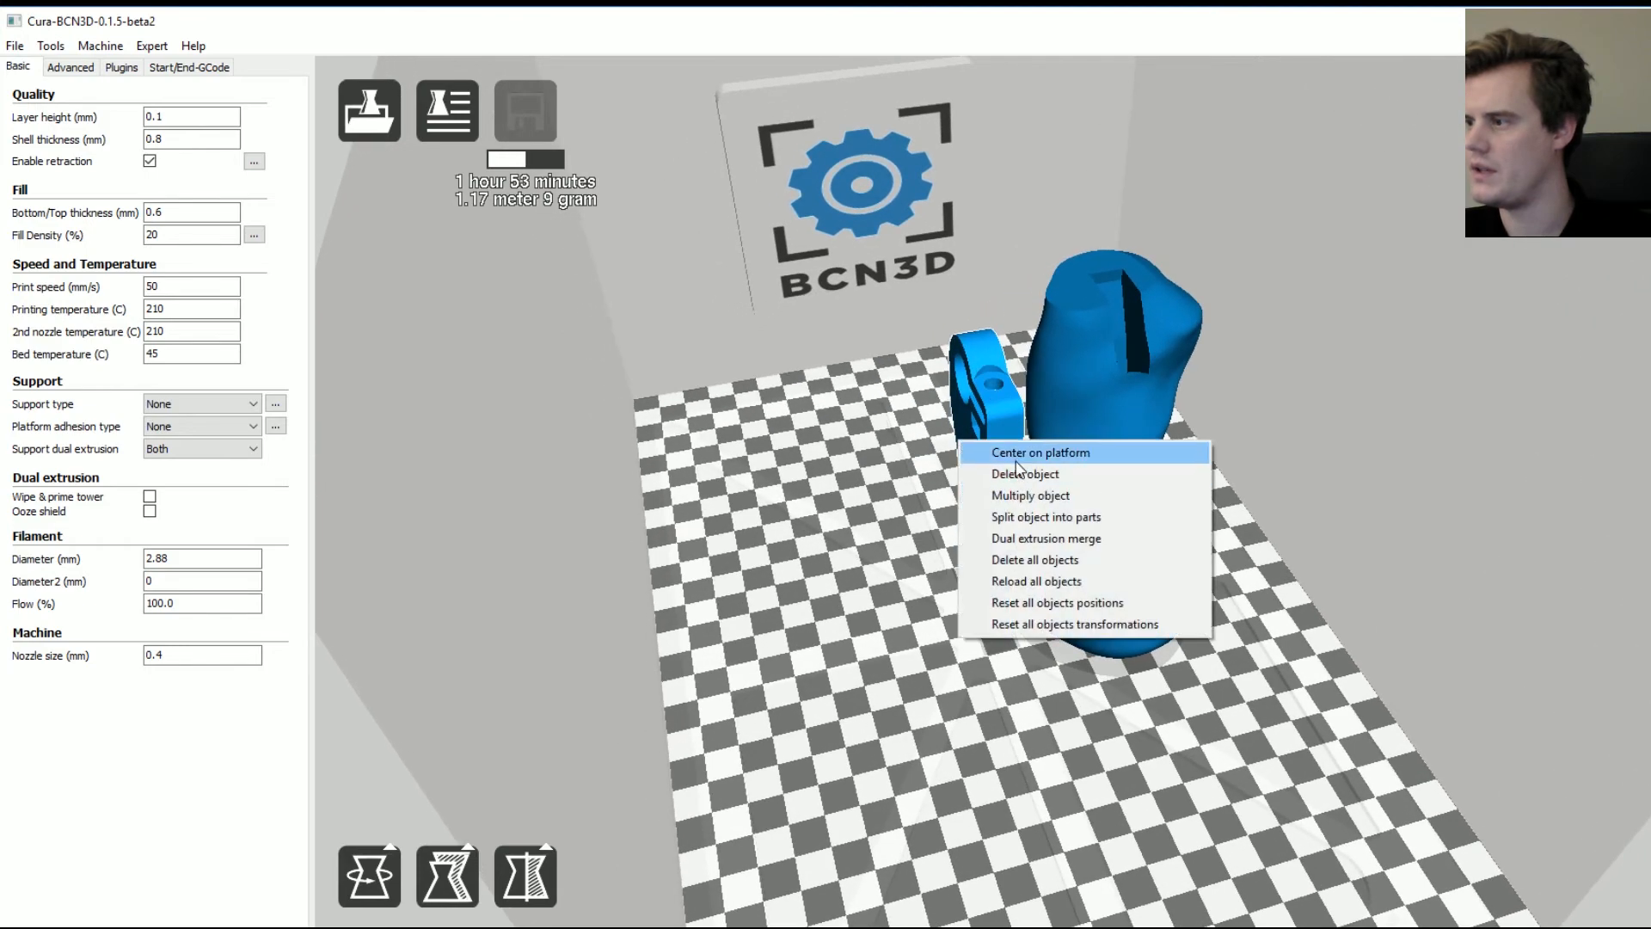
{"action": "left_click", "coordinate": [1040, 539]}
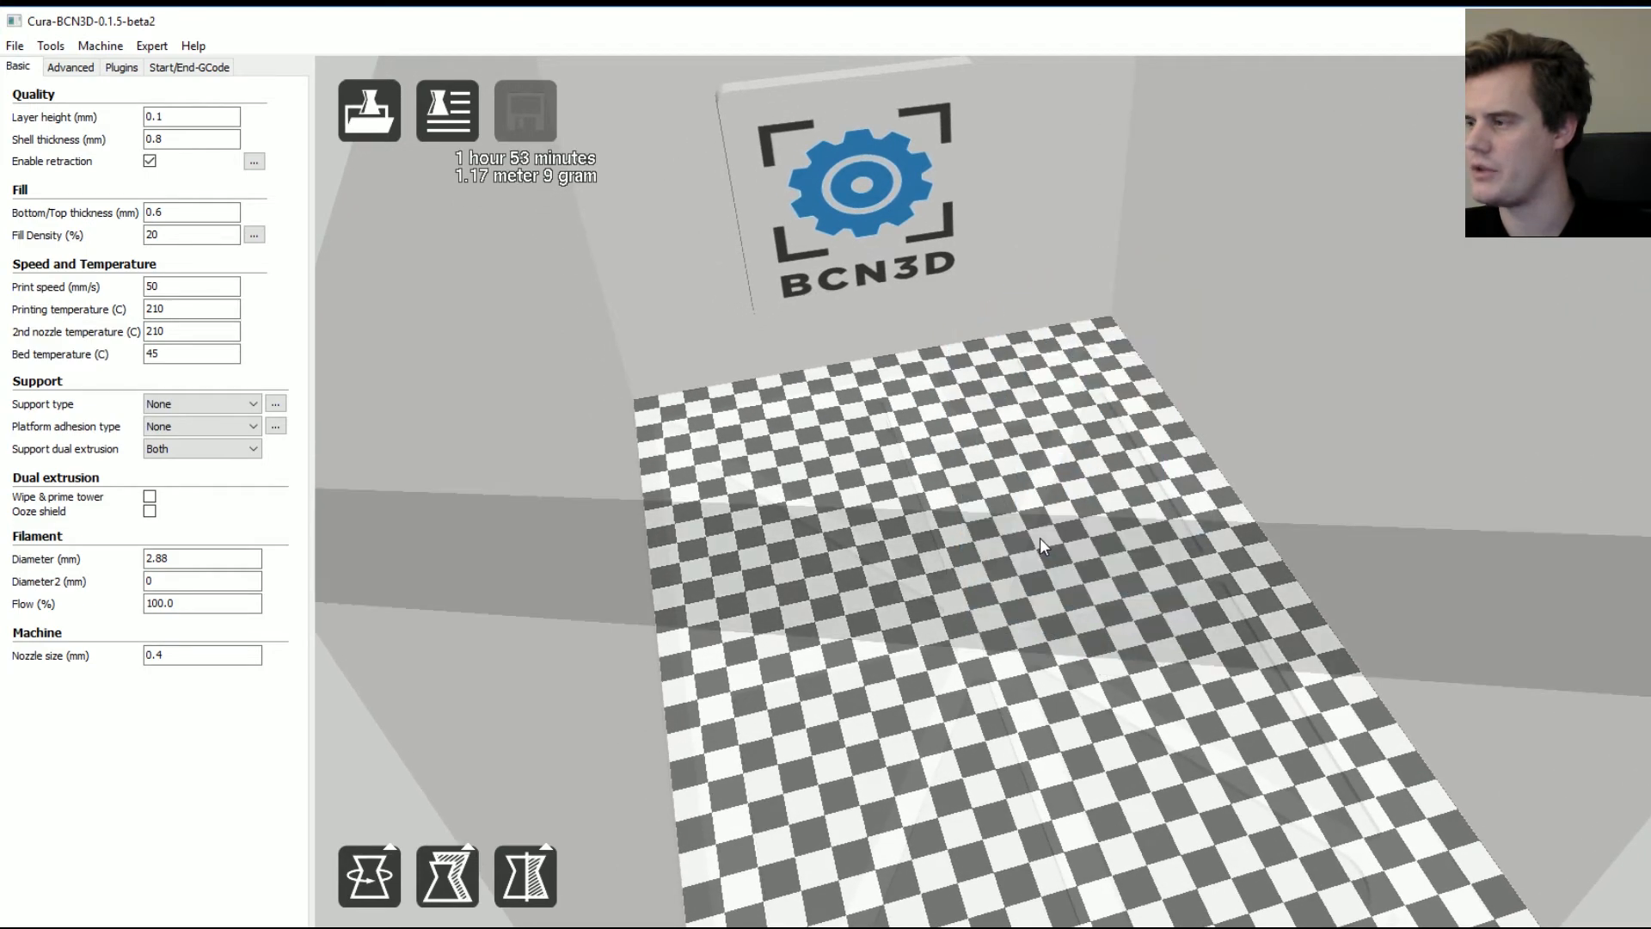
{"action": "scroll", "coordinate": [1034, 530], "scroll_direction": "down", "scroll_amount": 5}
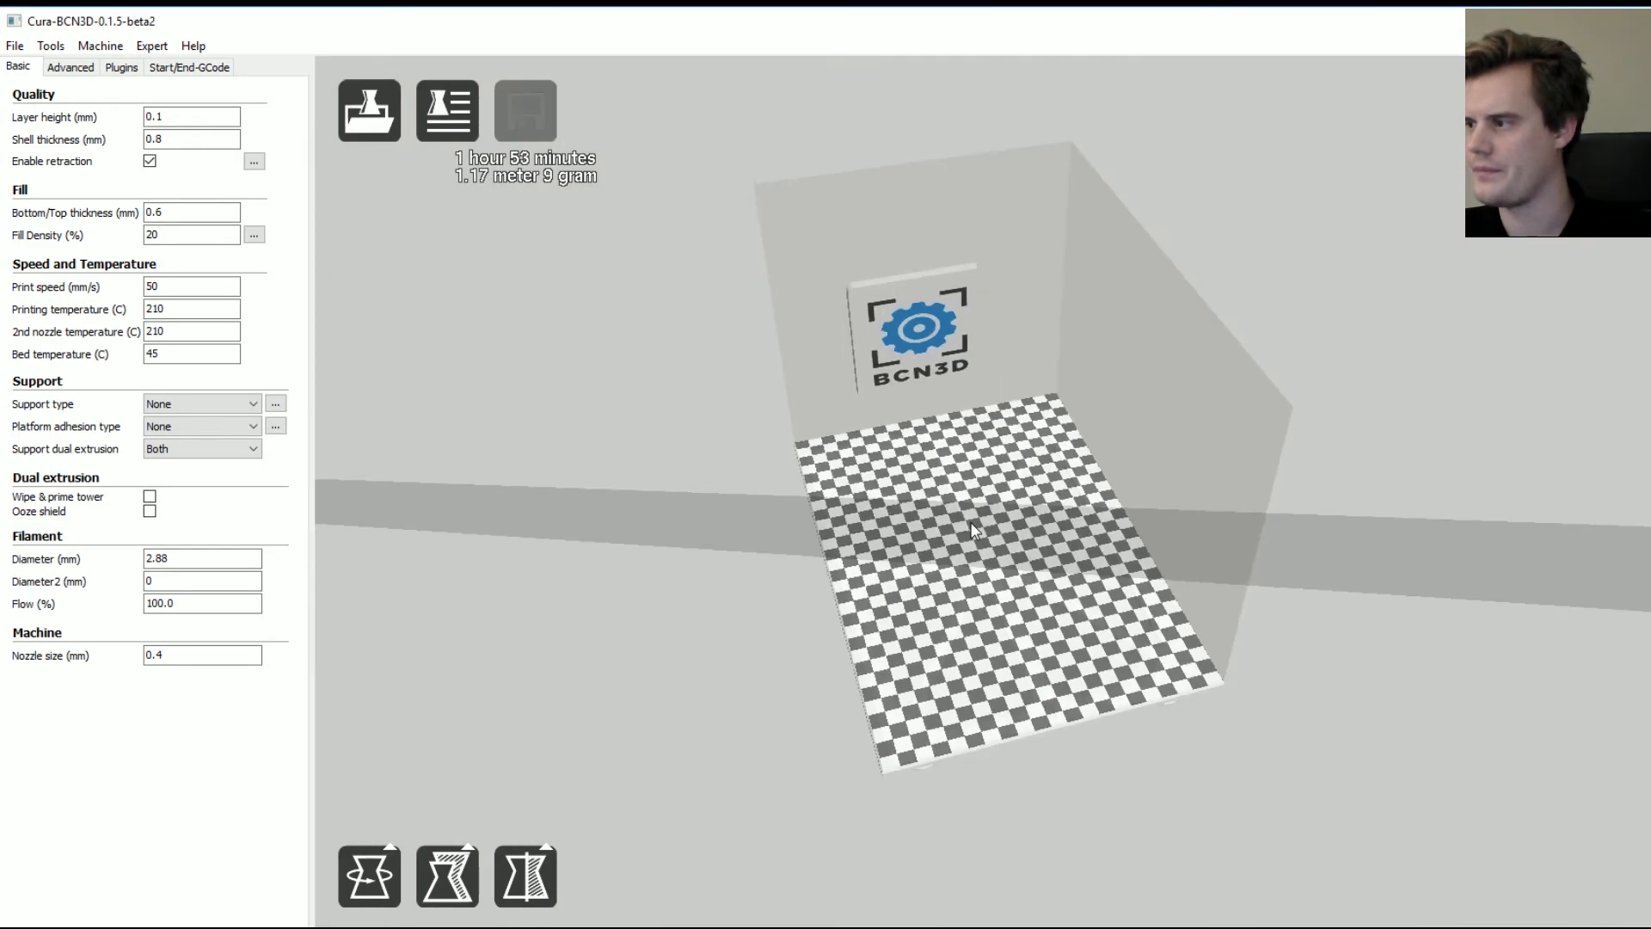
{"action": "right_click_drag", "start_coordinate": [970, 525], "coordinate": [1426, 470]}
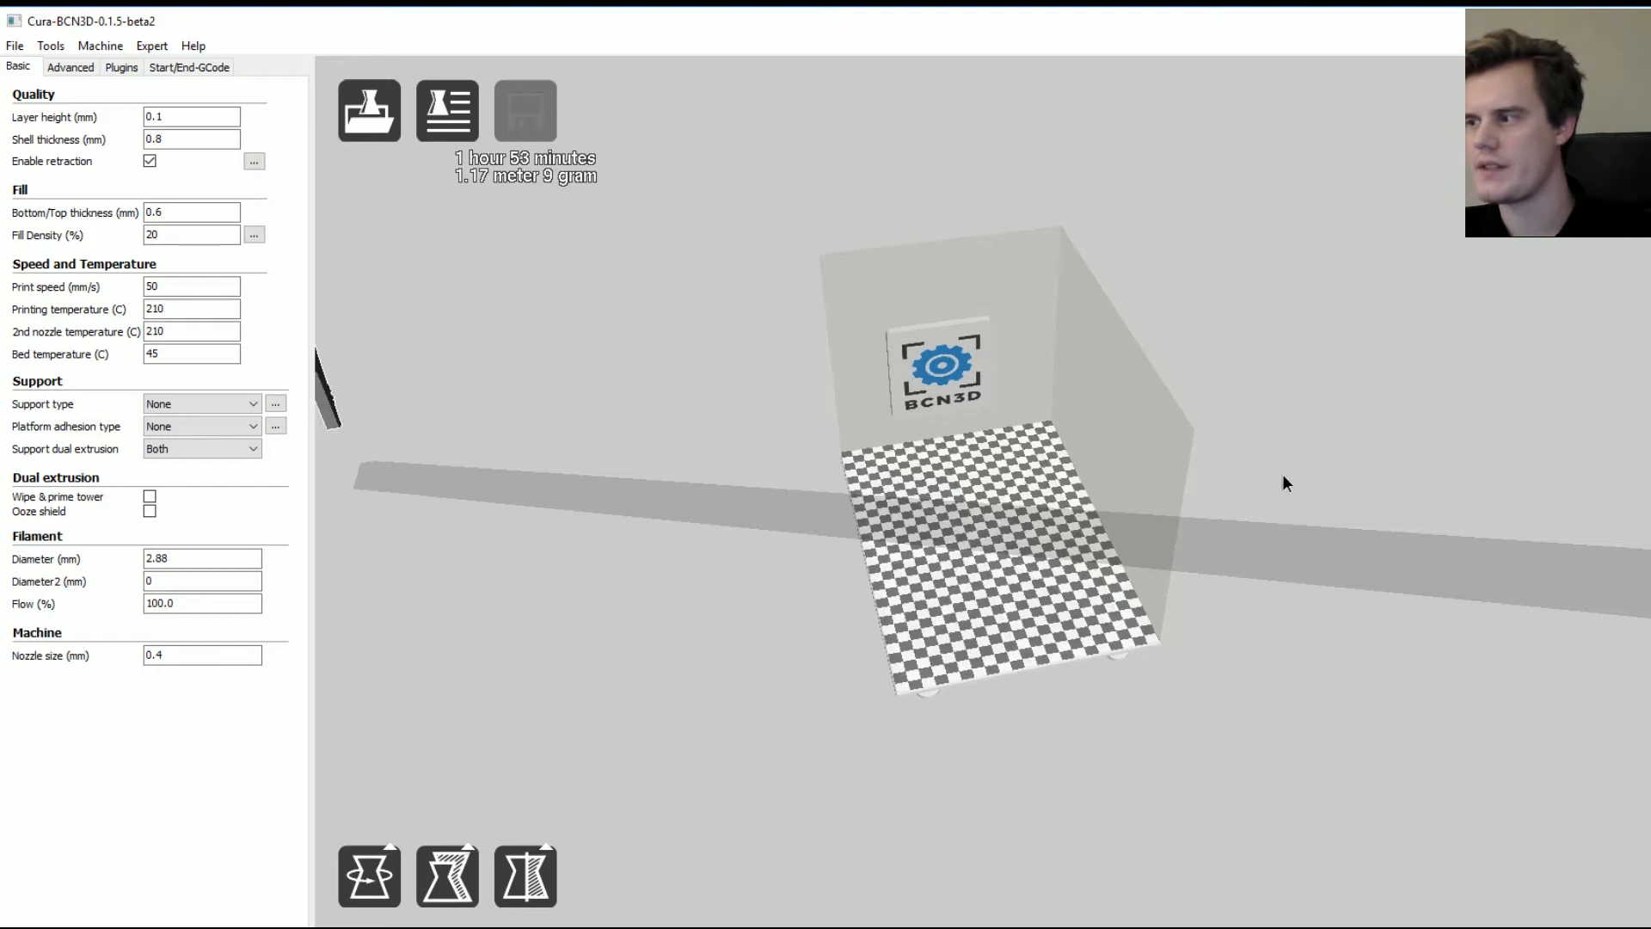
- Switch to Fusion 360 and move the bracket's Body1 out of Component3 into the top-level Handle v2 component
{"action": "right_click_drag", "start_coordinate": [1253, 572], "coordinate": [1200, 531]}
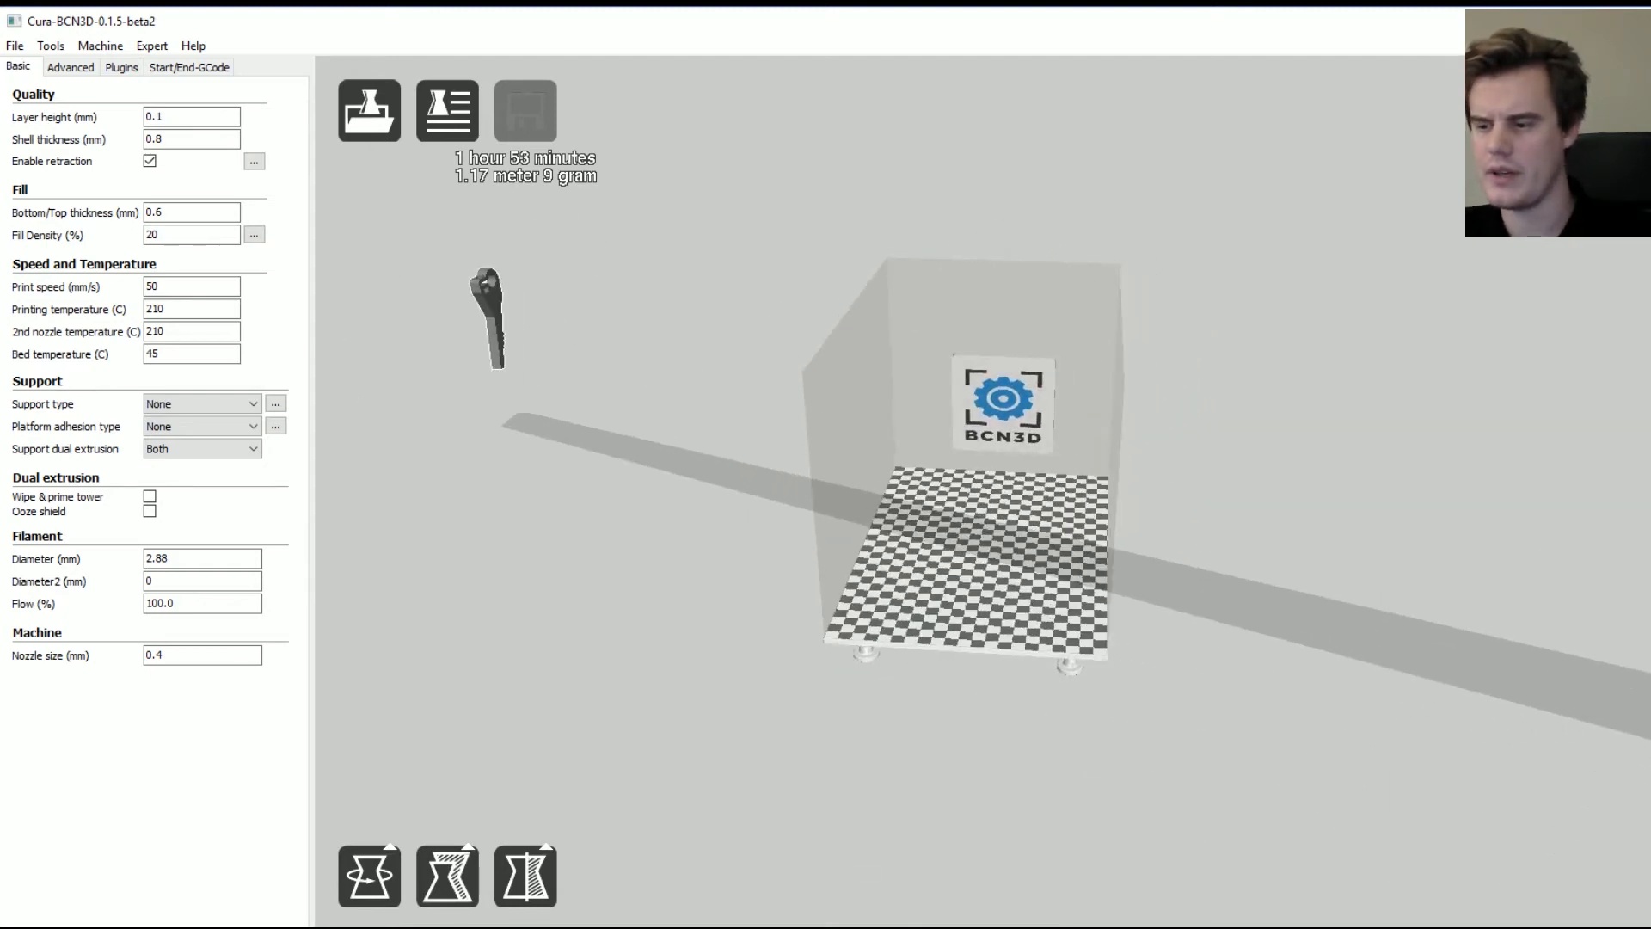
{"action": "key", "text": "alt+Tab"}
{"action": "left_click", "coordinate": [597, 428]}
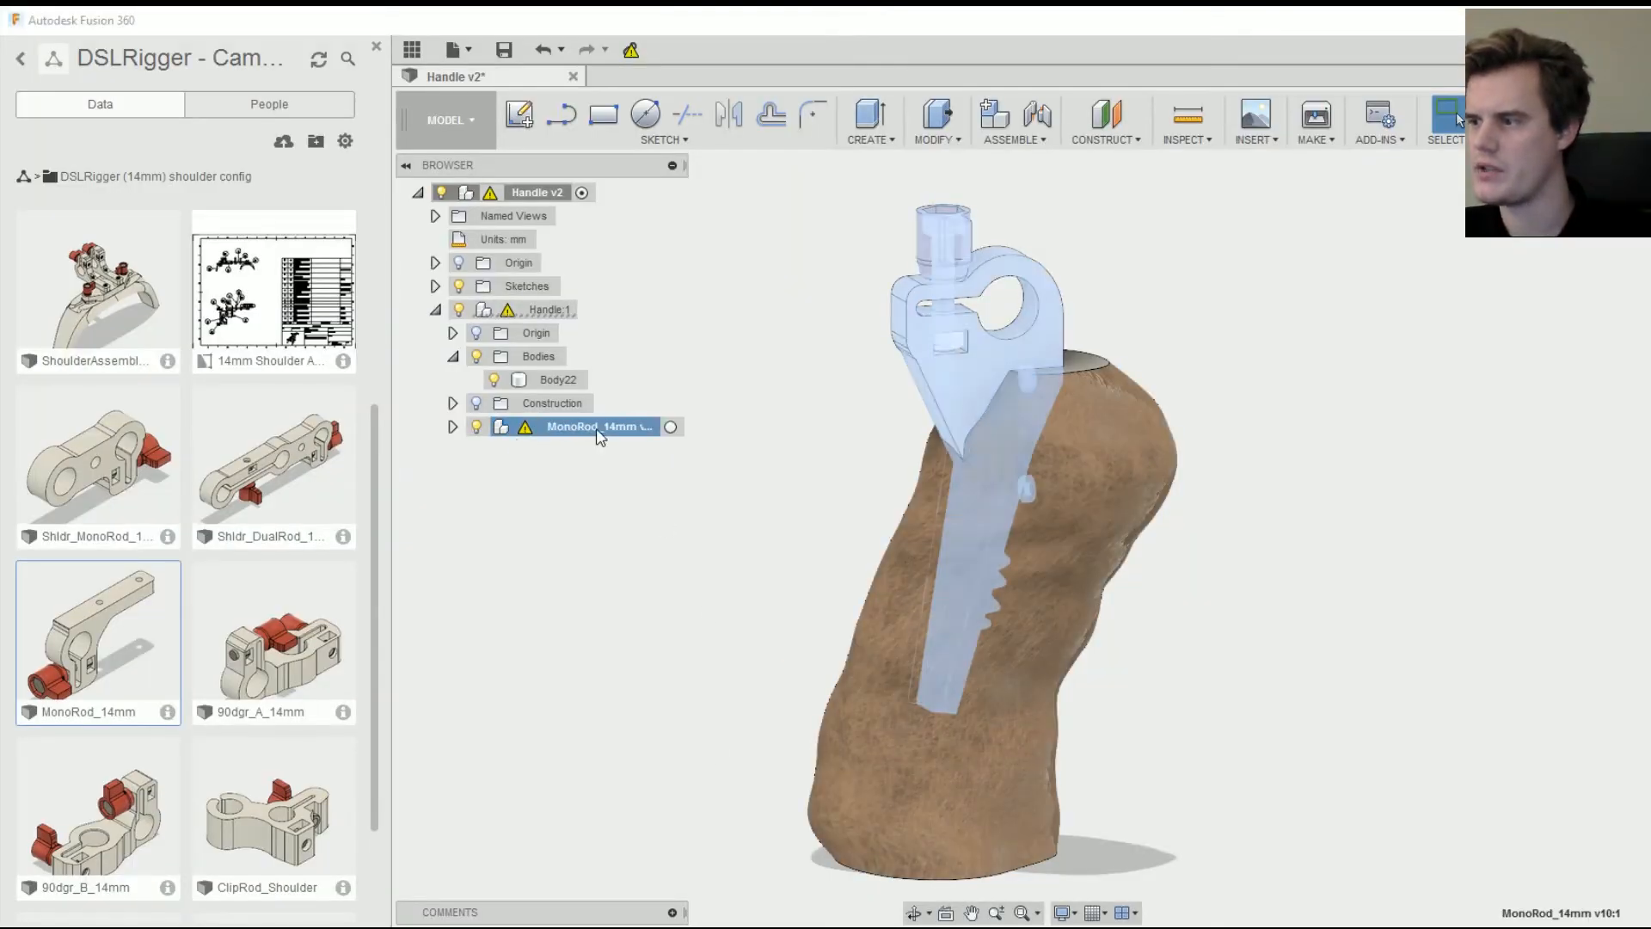
{"action": "left_click", "coordinate": [452, 426]}
{"action": "left_click", "coordinate": [578, 686]}
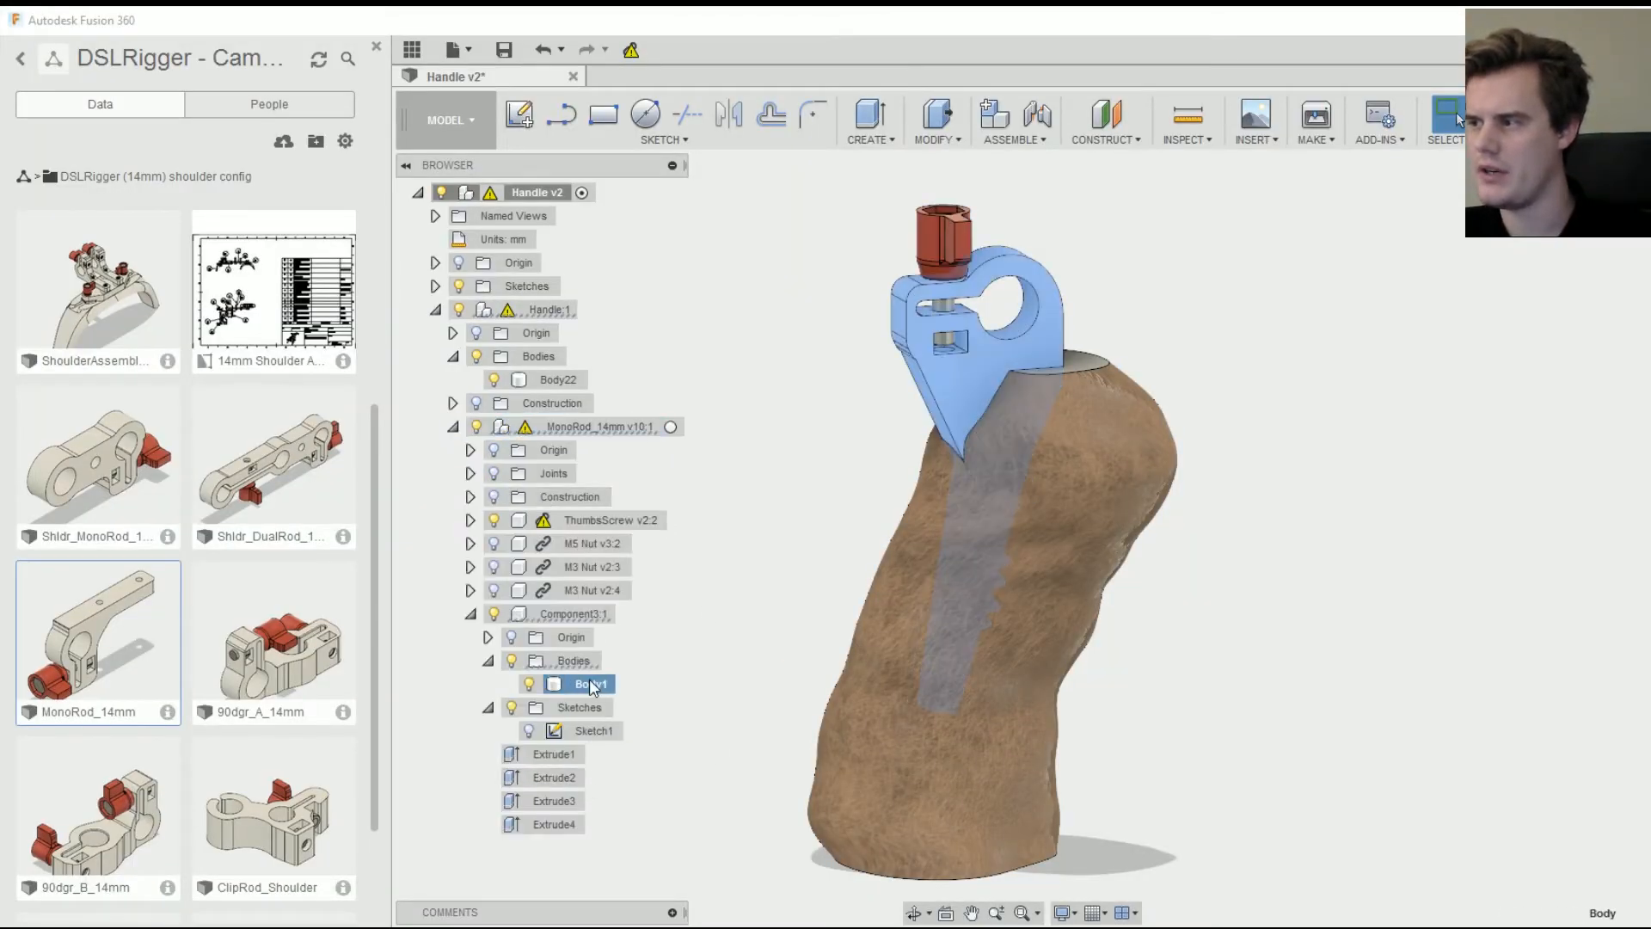
{"action": "left_click_drag", "start_coordinate": [574, 692], "coordinate": [542, 202]}
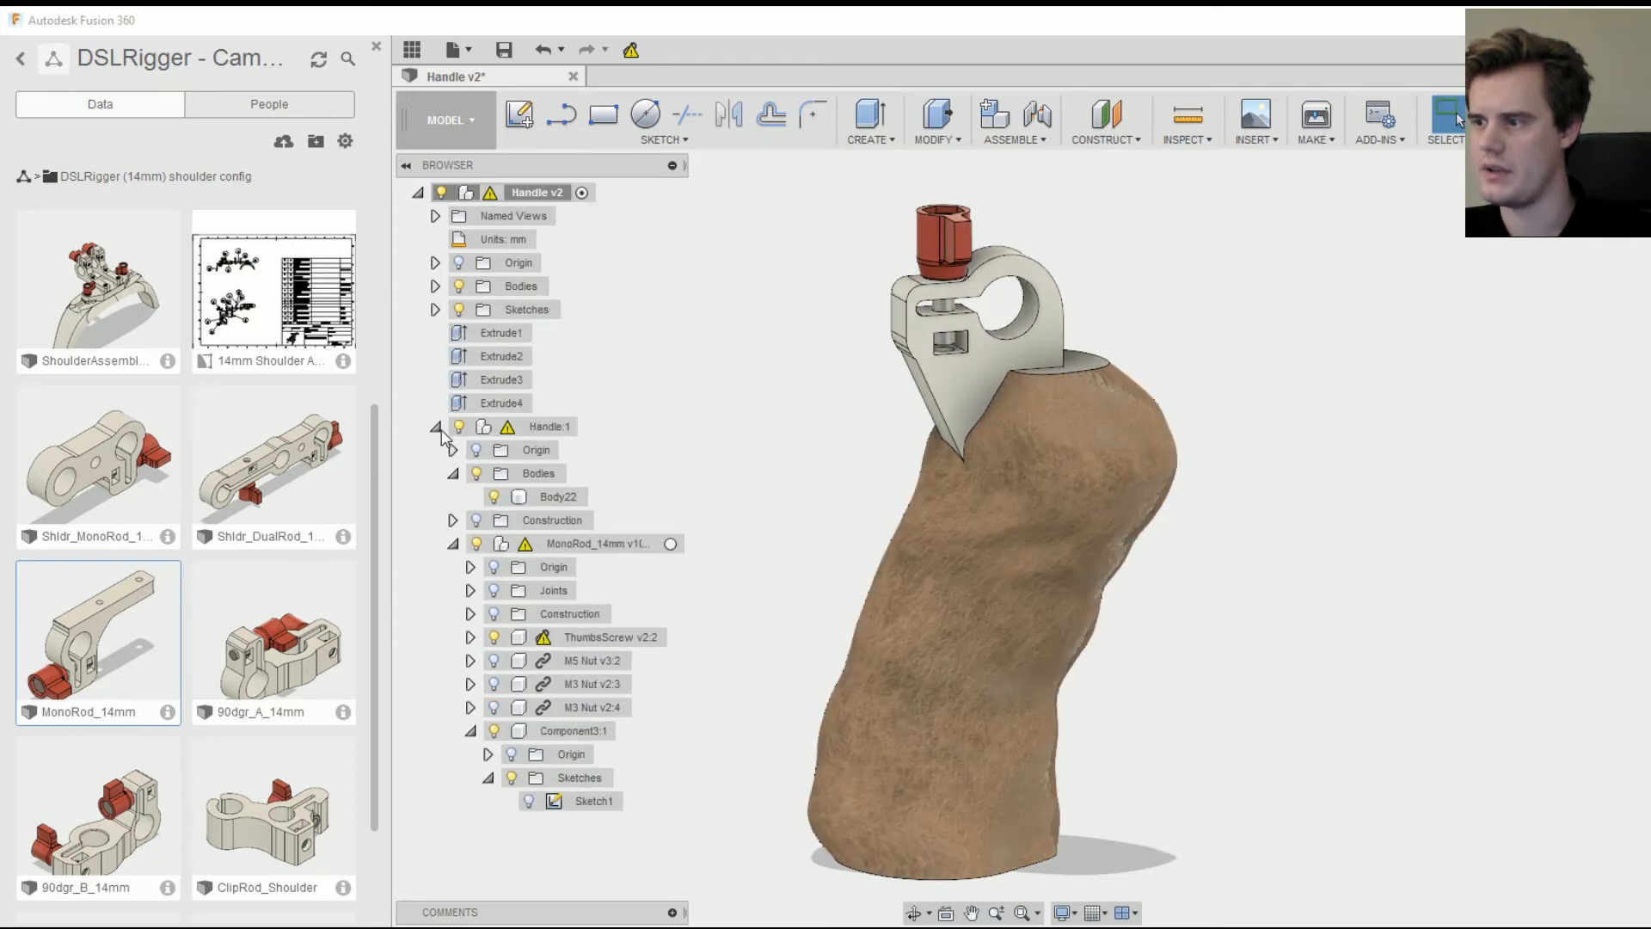
- Move the handle's Body22 out of the Handle:1 component into the top-level Handle v2 component and check the bodies gathered there
{"action": "left_click", "coordinate": [436, 427]}
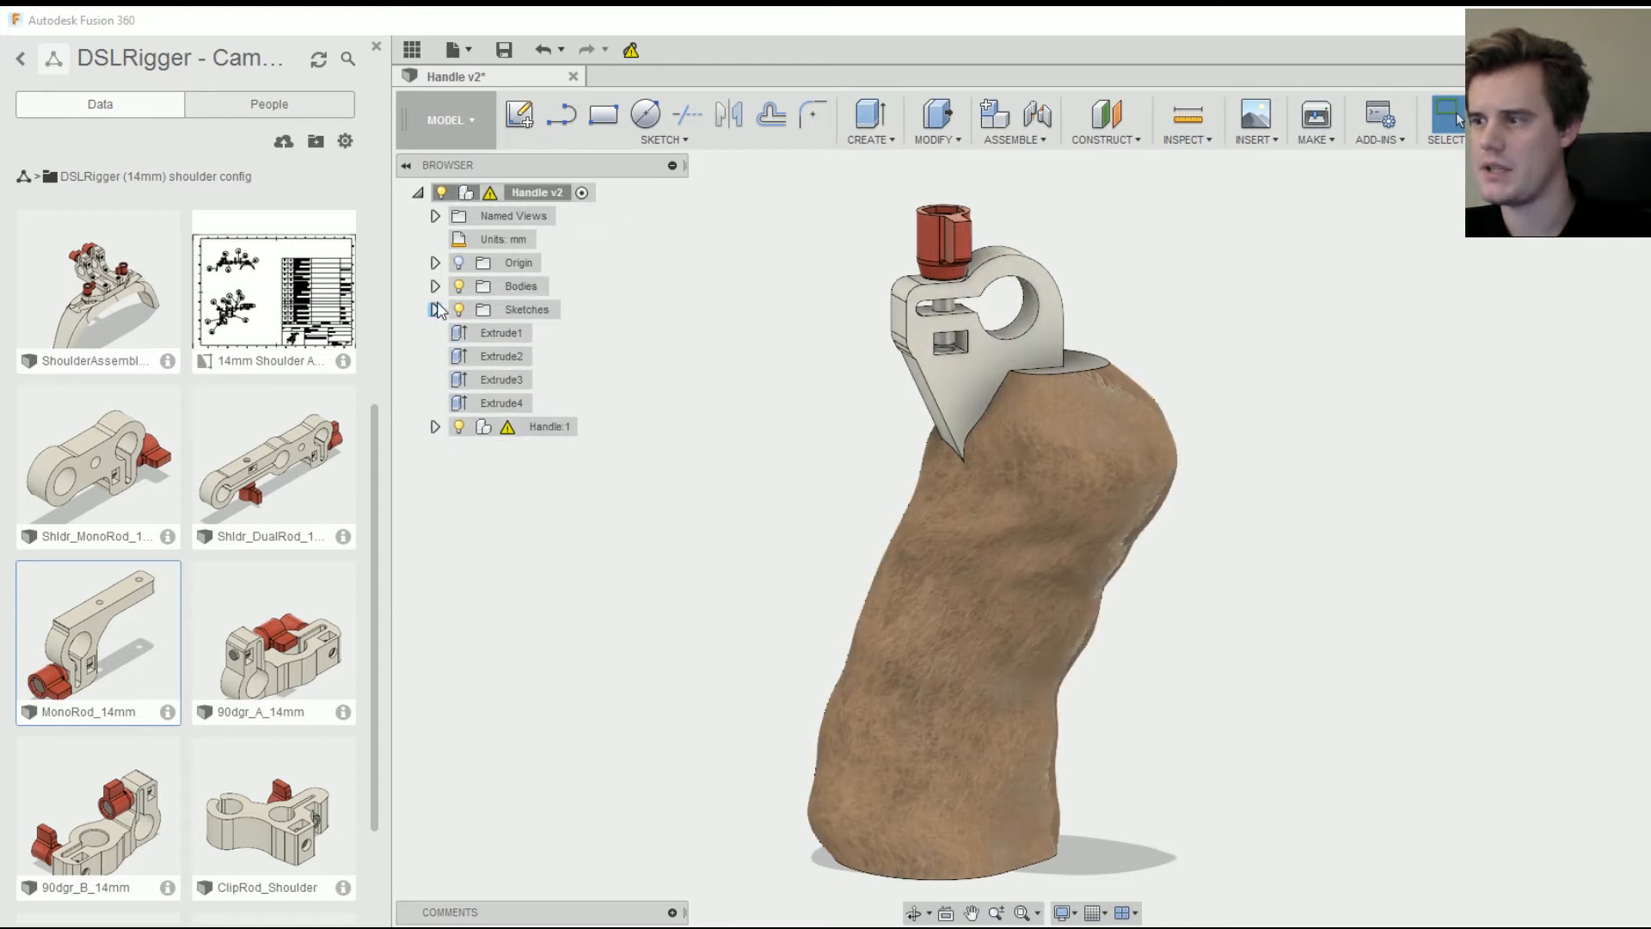
{"action": "left_click", "coordinate": [435, 287]}
{"action": "left_click", "coordinate": [523, 312]}
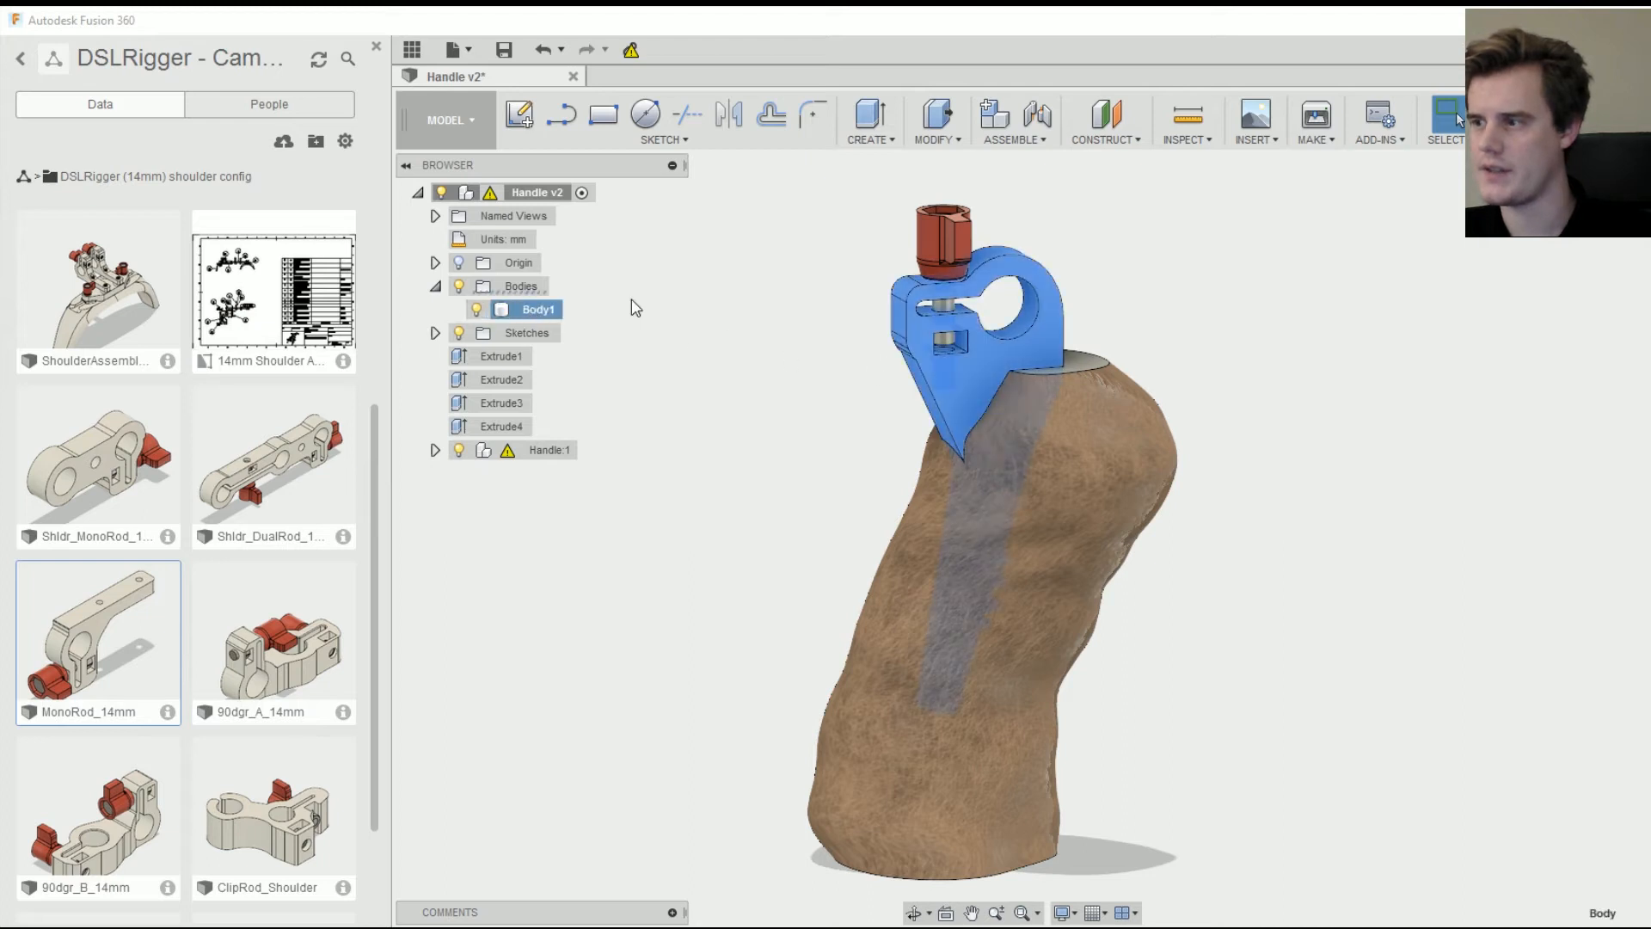
{"action": "left_click", "coordinate": [435, 450]}
{"action": "left_click_drag", "start_coordinate": [555, 519], "coordinate": [555, 198]}
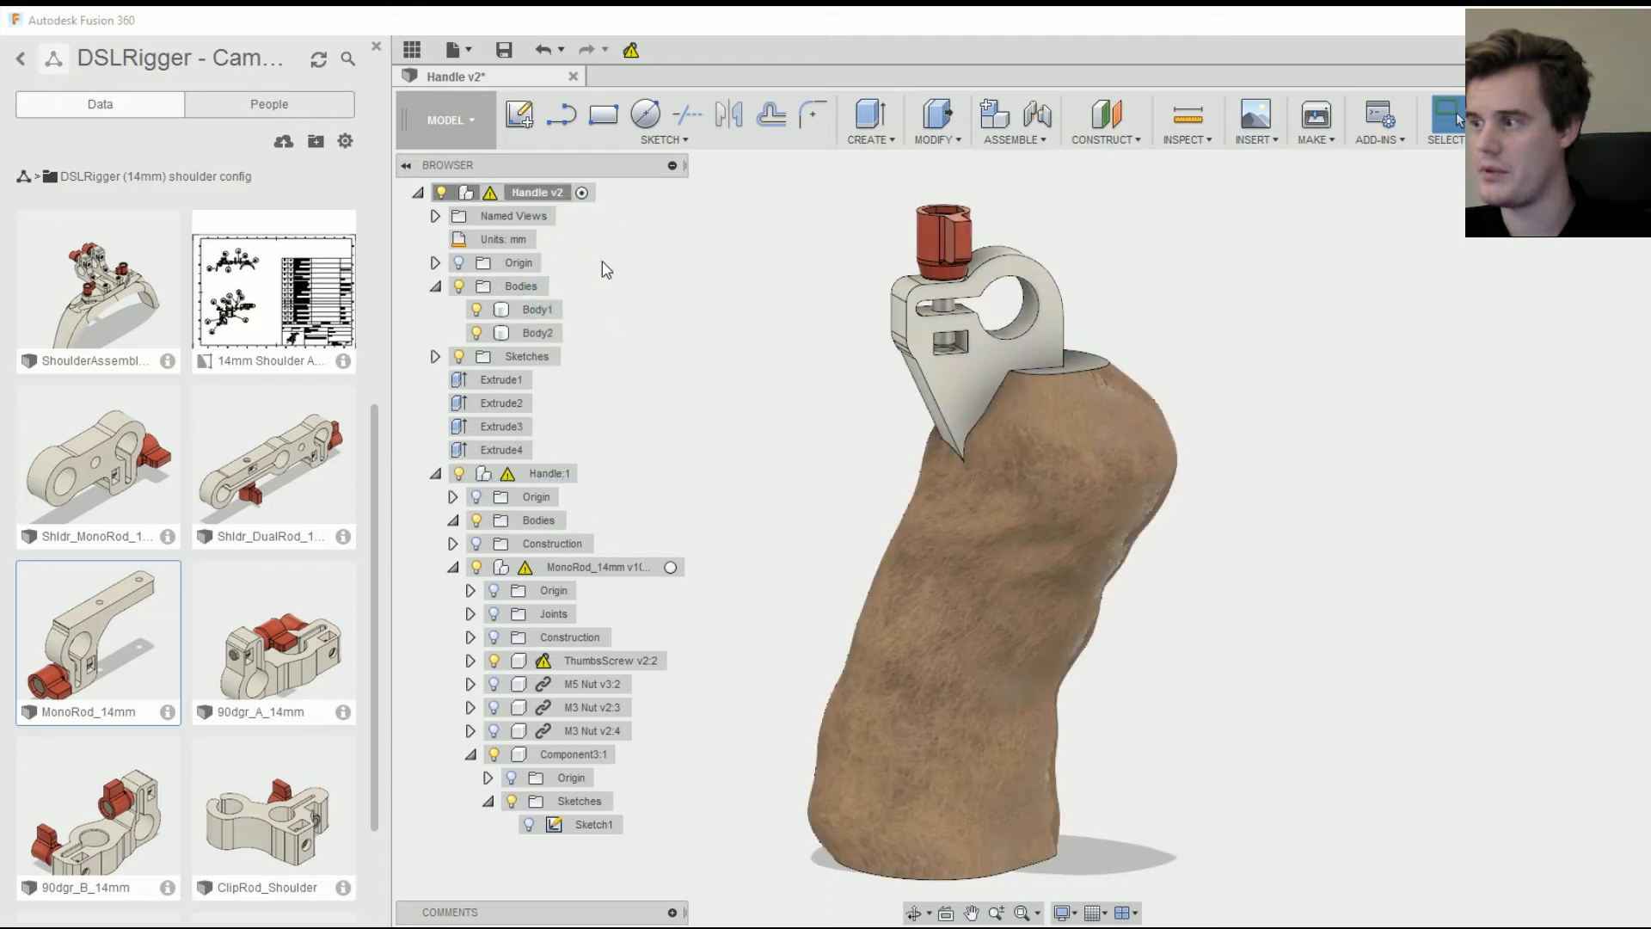
{"action": "left_click", "coordinate": [534, 311]}
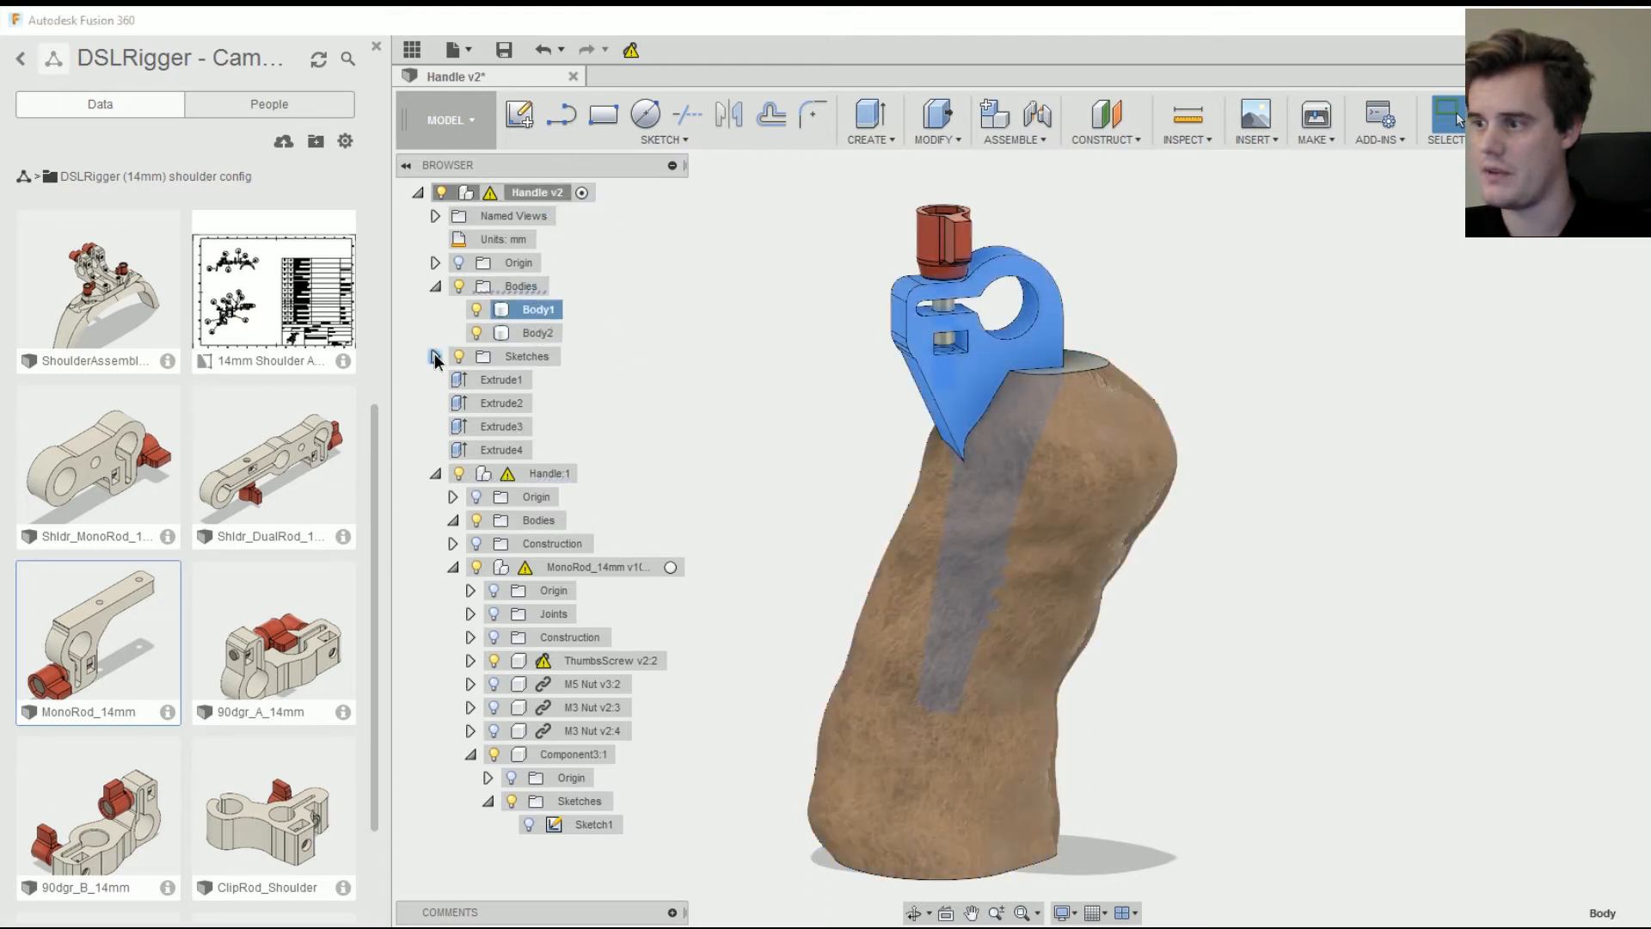
{"action": "left_click", "coordinate": [435, 356]}
{"action": "left_click", "coordinate": [435, 356]}
{"action": "key", "text": "Escape"}
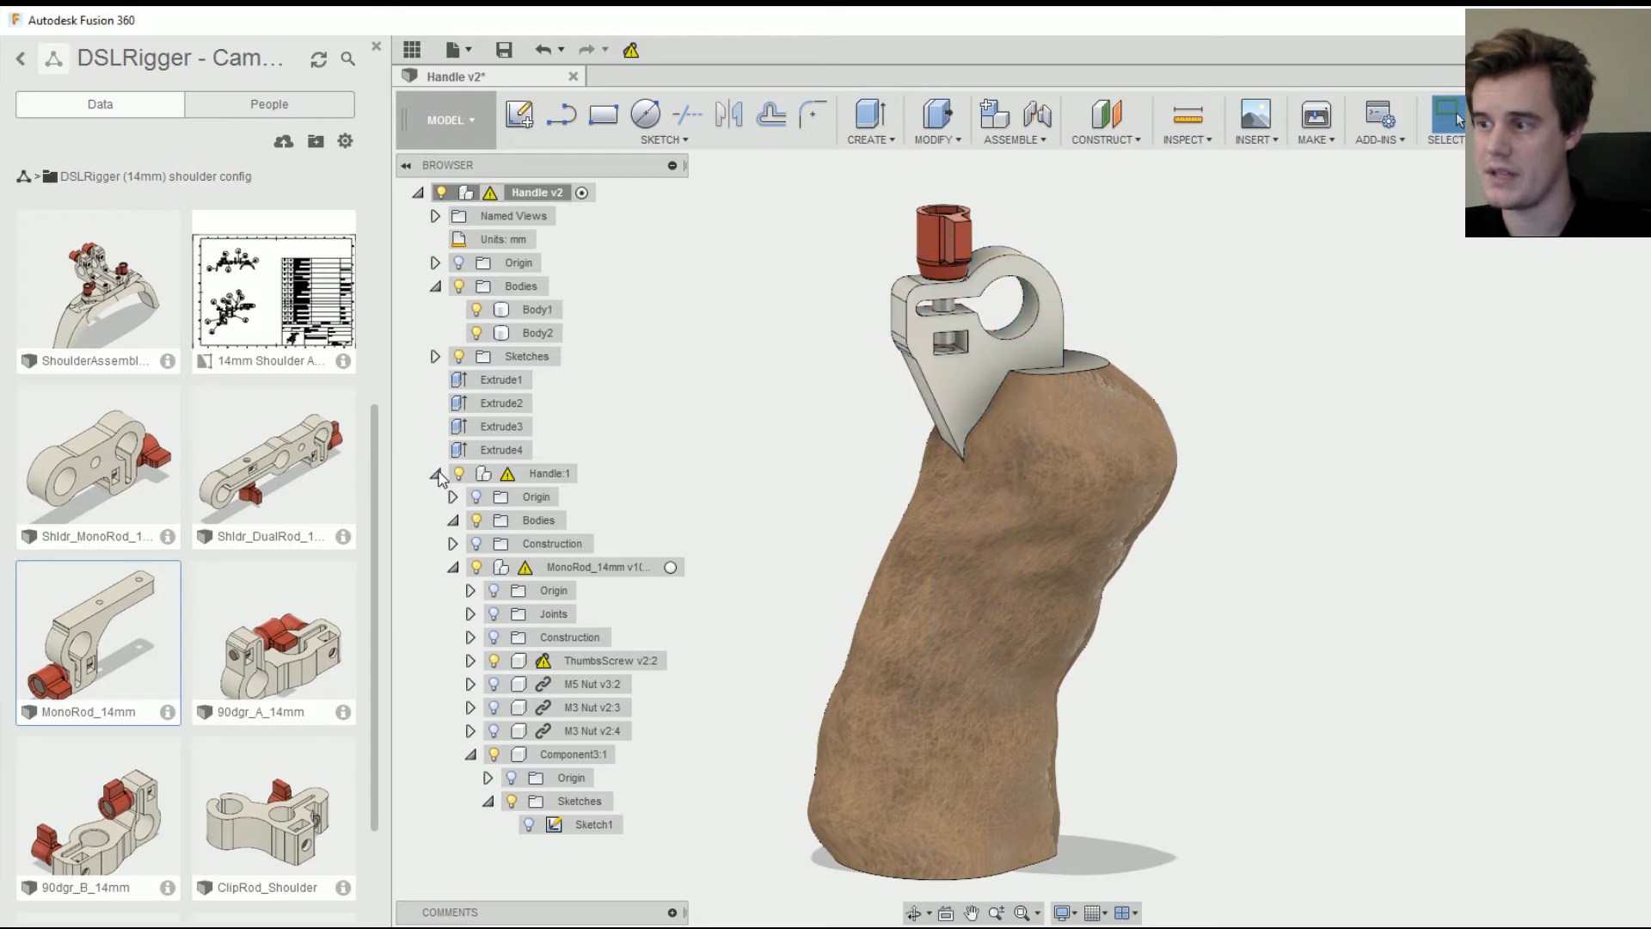
- Export the bracket body for 3D printing as Body1.stl on the desktop, replacing the existing file
{"action": "left_click", "coordinate": [435, 473]}
{"action": "right_click", "coordinate": [537, 311]}
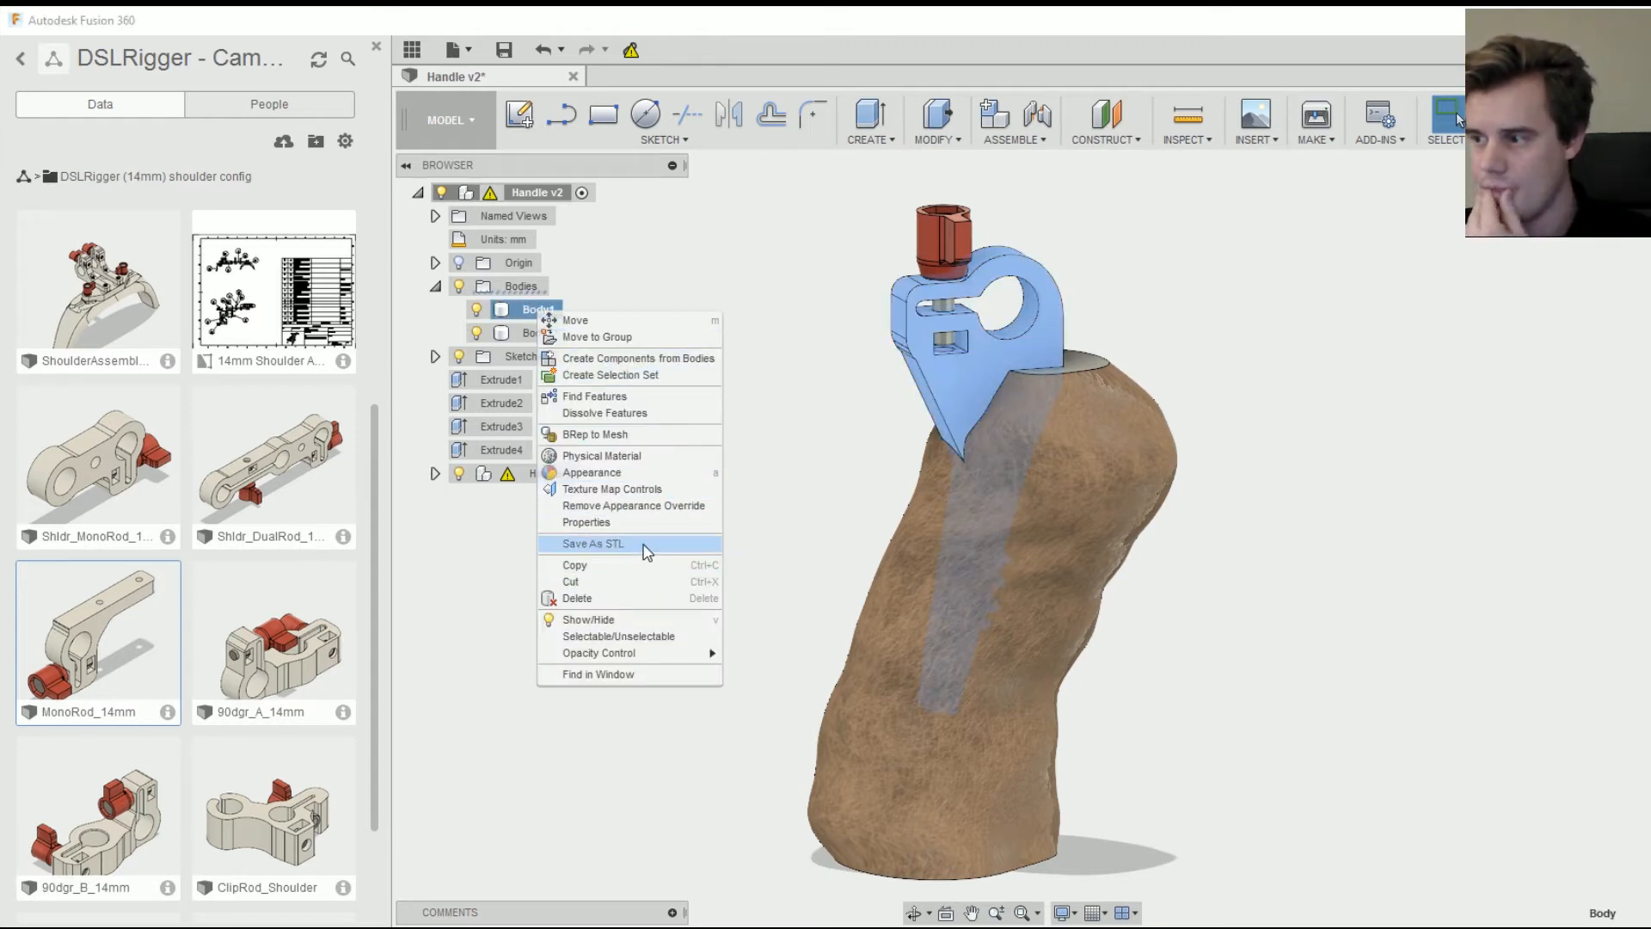
{"action": "left_click", "coordinate": [478, 66]}
{"action": "left_click", "coordinate": [465, 54]}
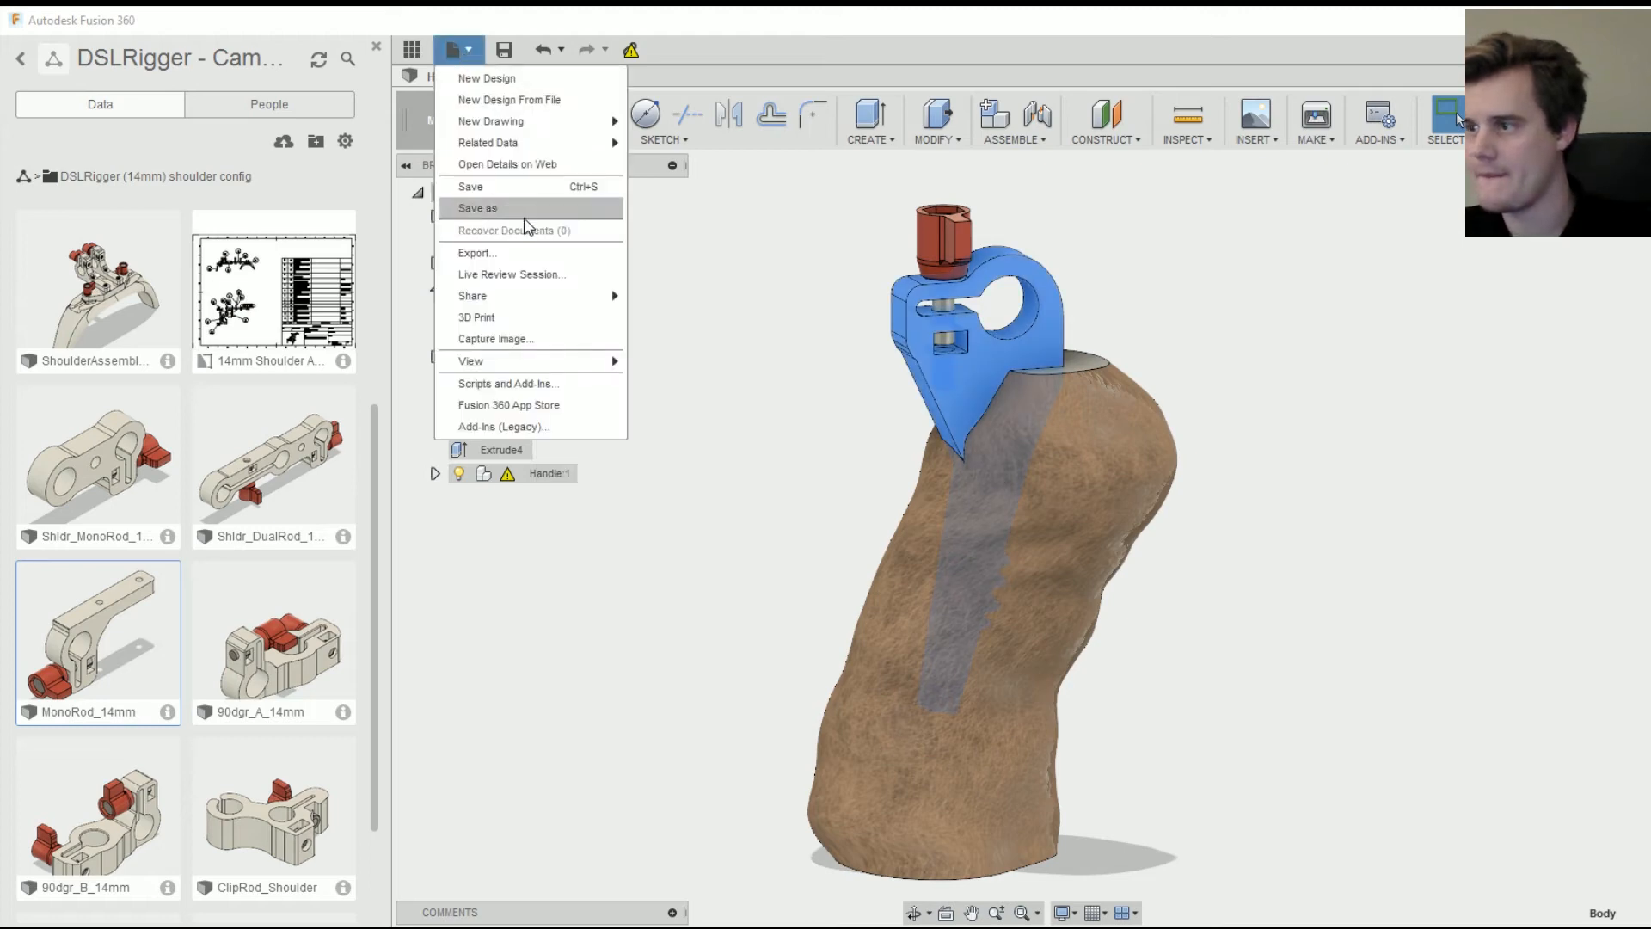
{"action": "left_click", "coordinate": [530, 318]}
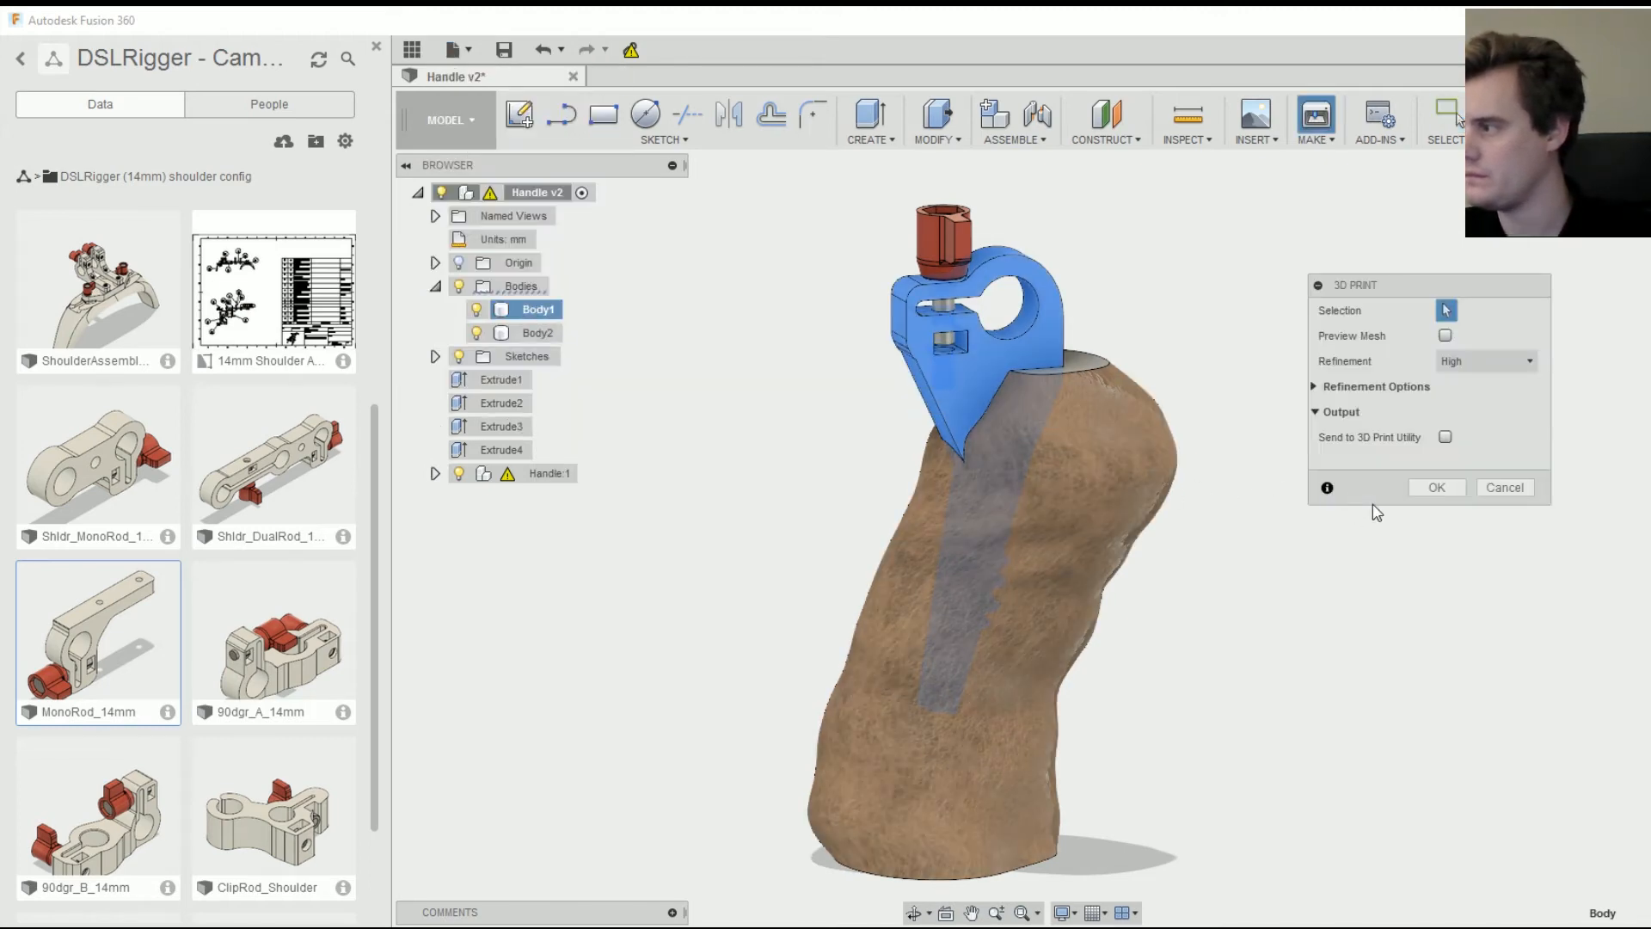
{"action": "left_click", "coordinate": [1436, 492]}
{"action": "left_click", "coordinate": [558, 185]}
{"action": "left_click", "coordinate": [1005, 705]}
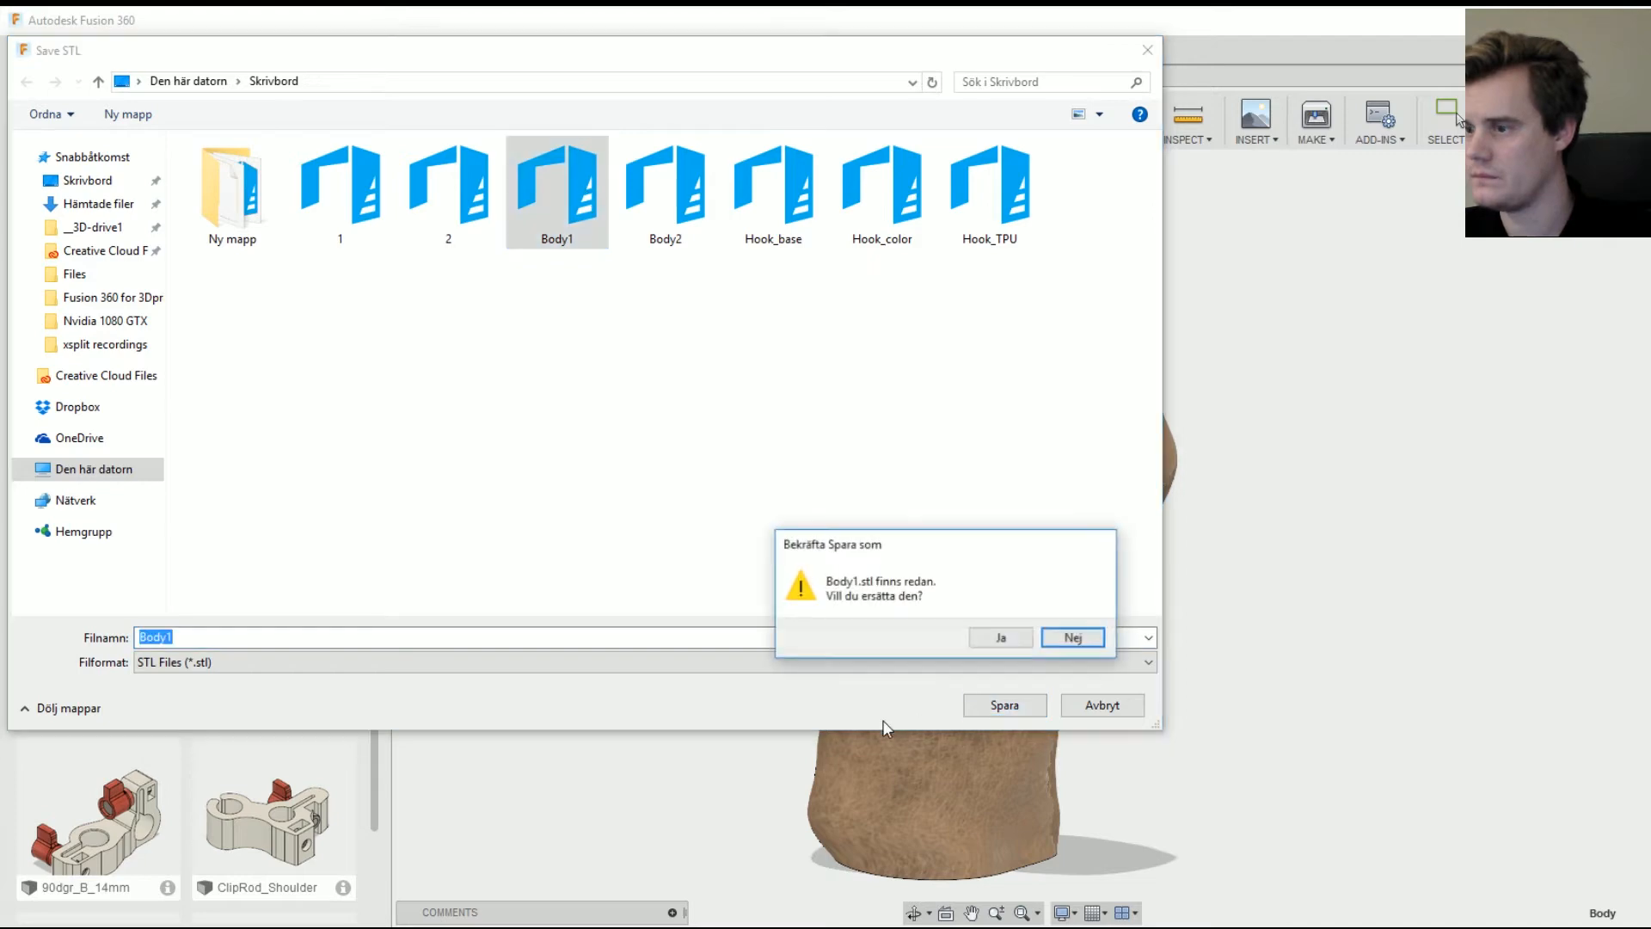
{"action": "left_click", "coordinate": [1001, 637]}
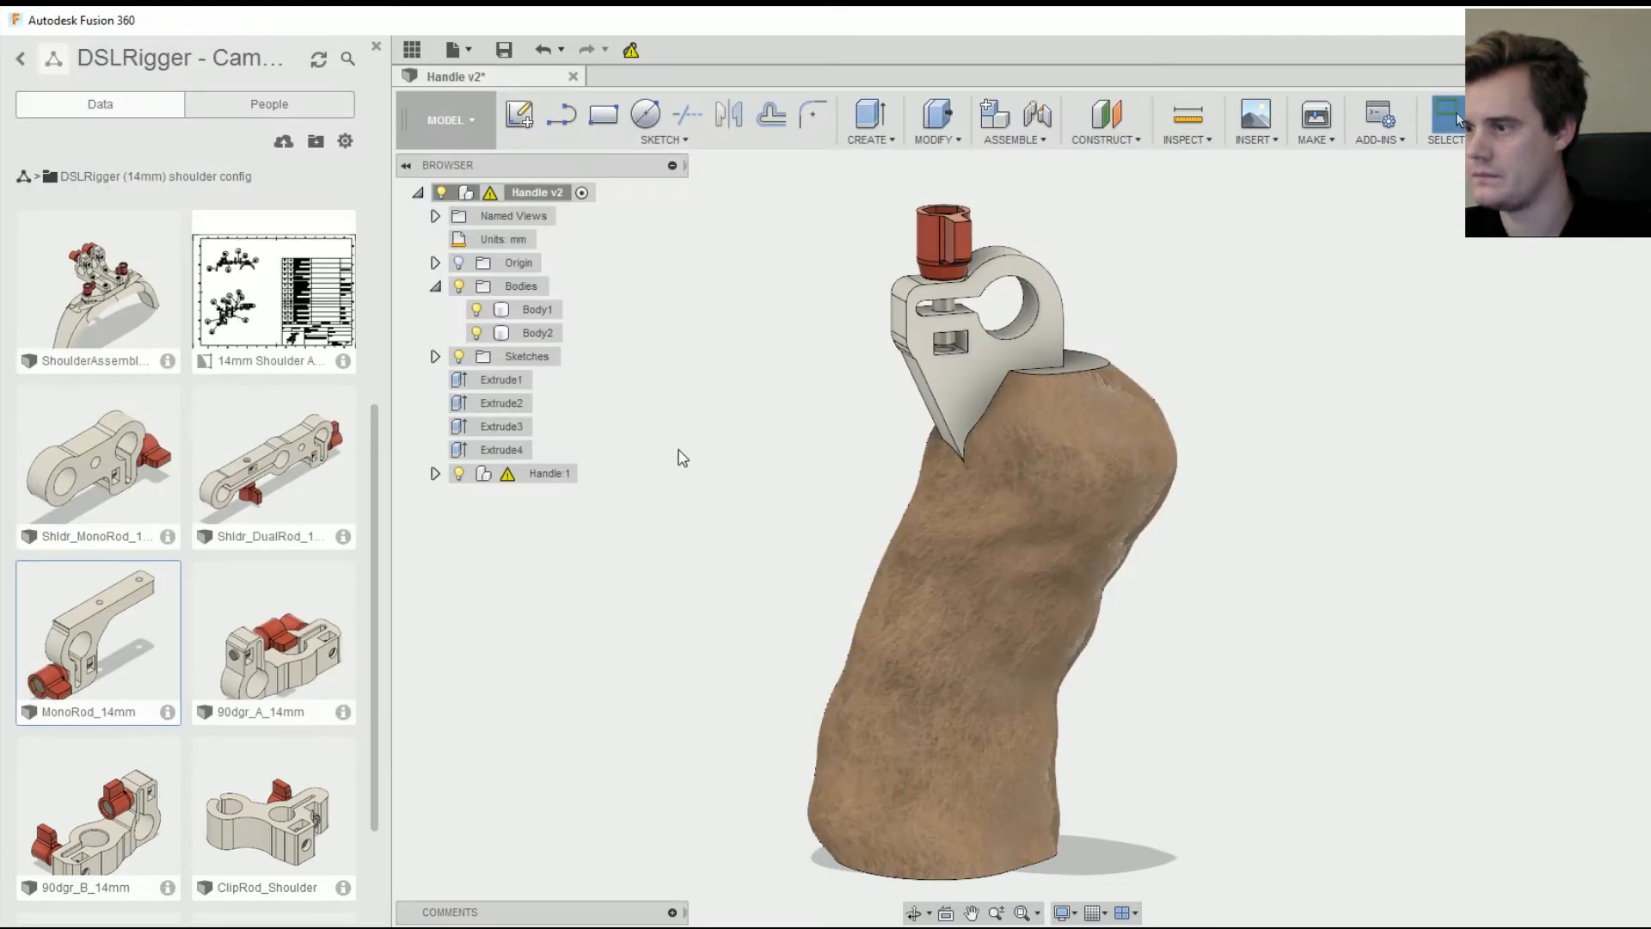
- Export the handle body for 3D printing as Body2.stl on the desktop, replacing the existing file
{"action": "right_click", "coordinate": [714, 472]}
{"action": "left_click", "coordinate": [727, 430]}
{"action": "left_click", "coordinate": [947, 601]}
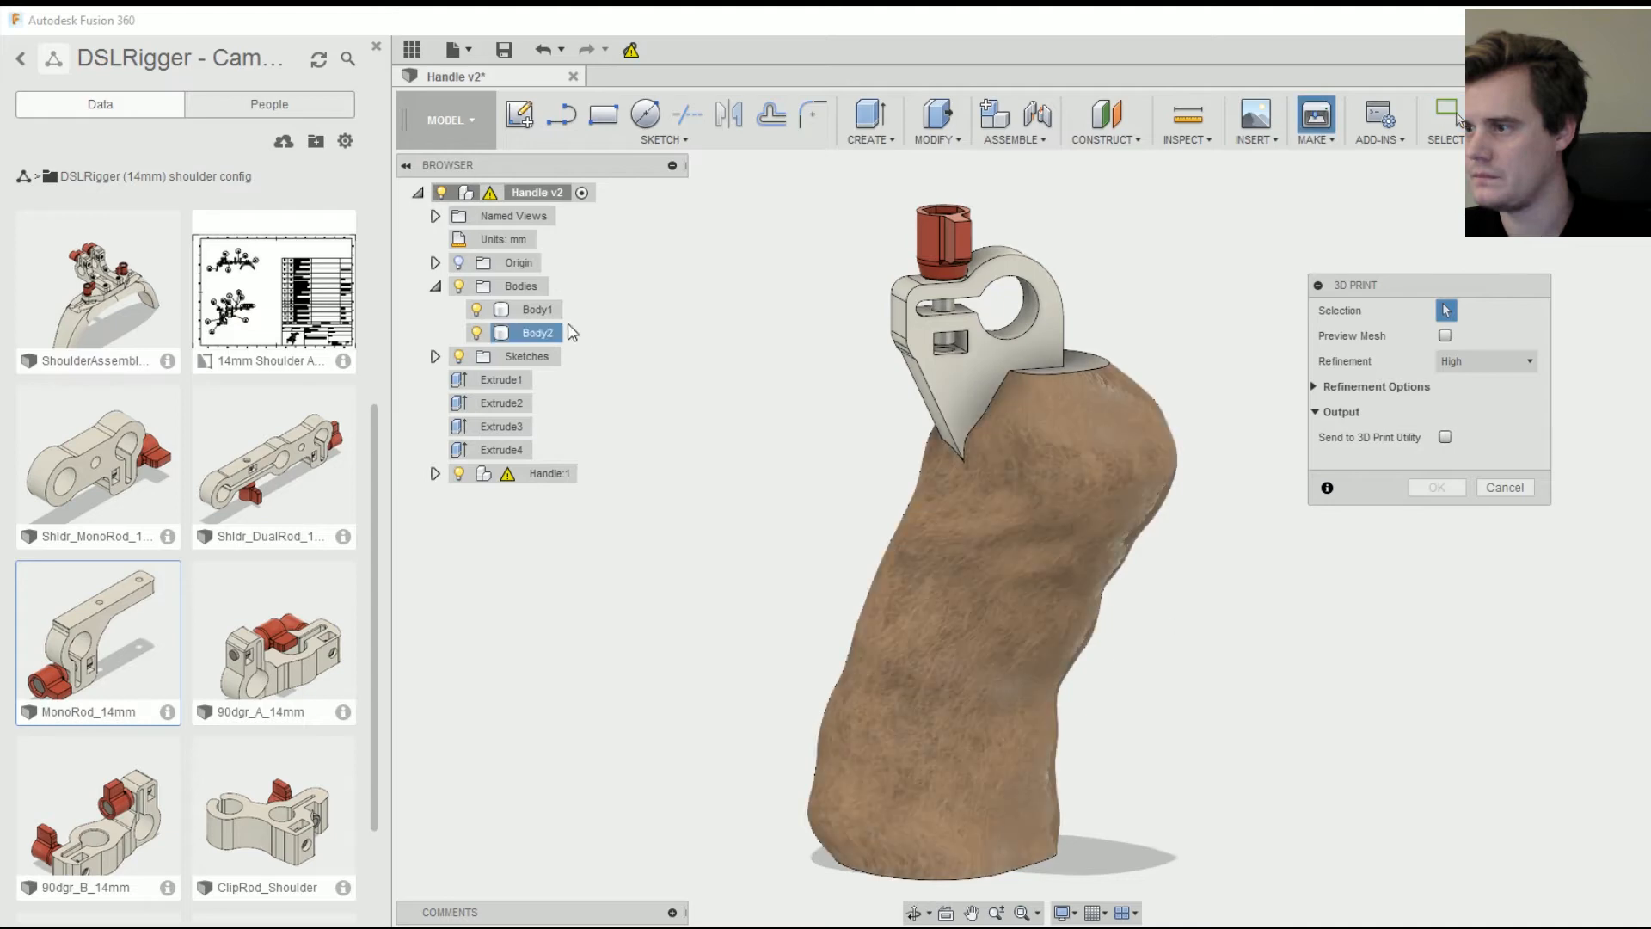
{"action": "left_click", "coordinate": [1444, 488]}
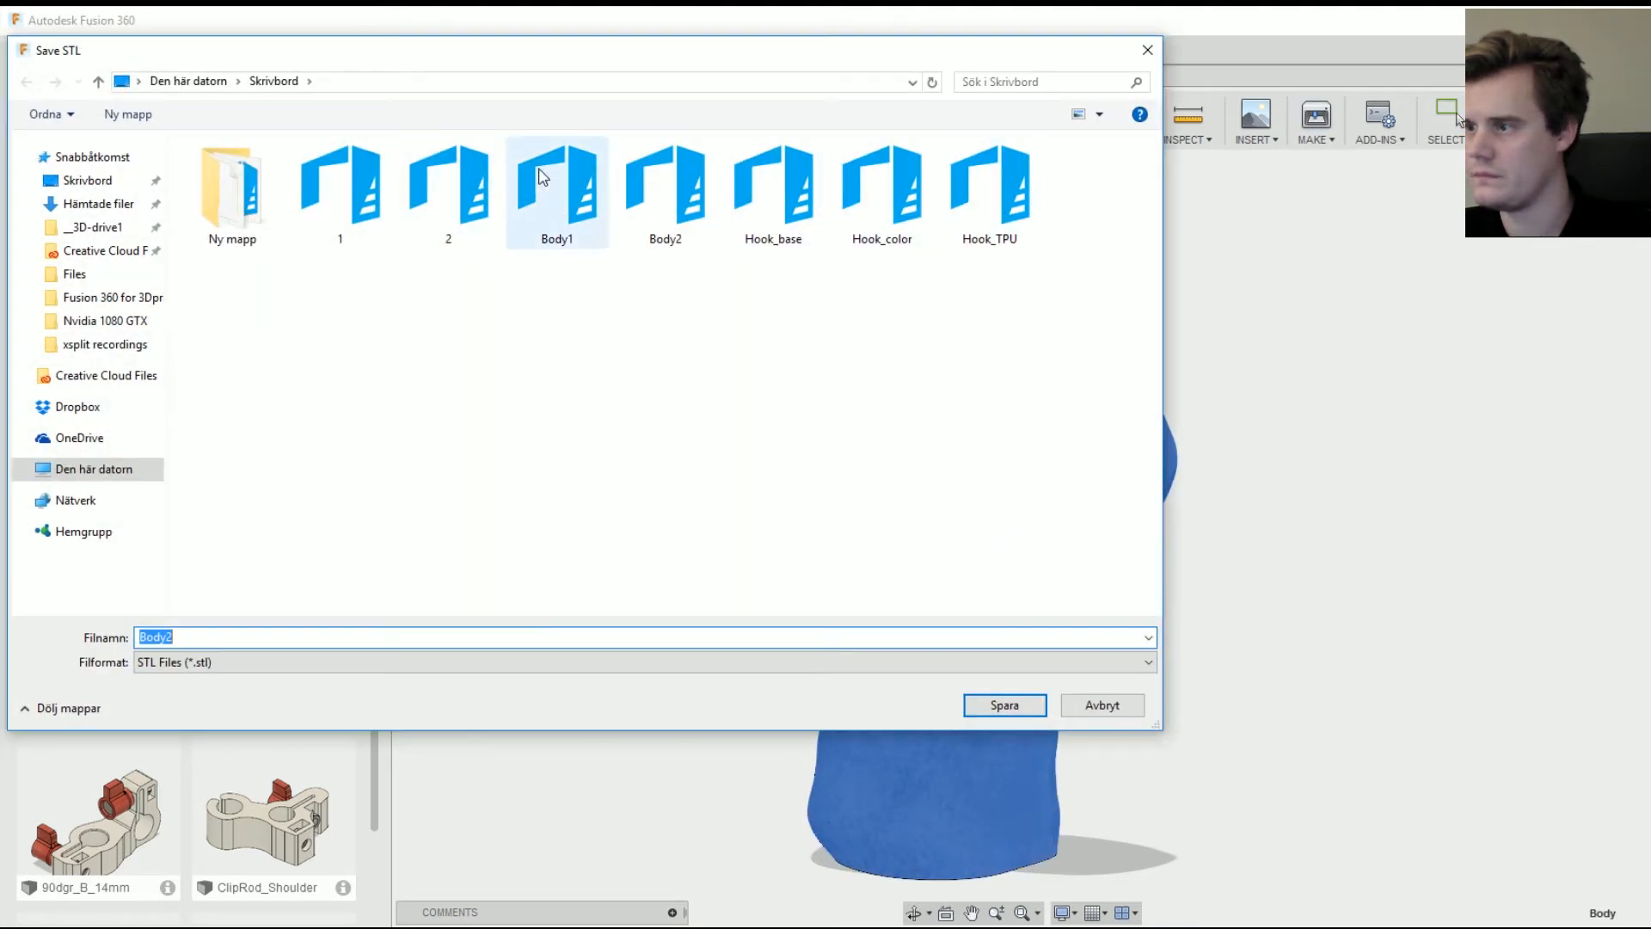
{"action": "left_click", "coordinate": [665, 190]}
{"action": "left_click", "coordinate": [1005, 706]}
{"action": "left_click", "coordinate": [1002, 637]}
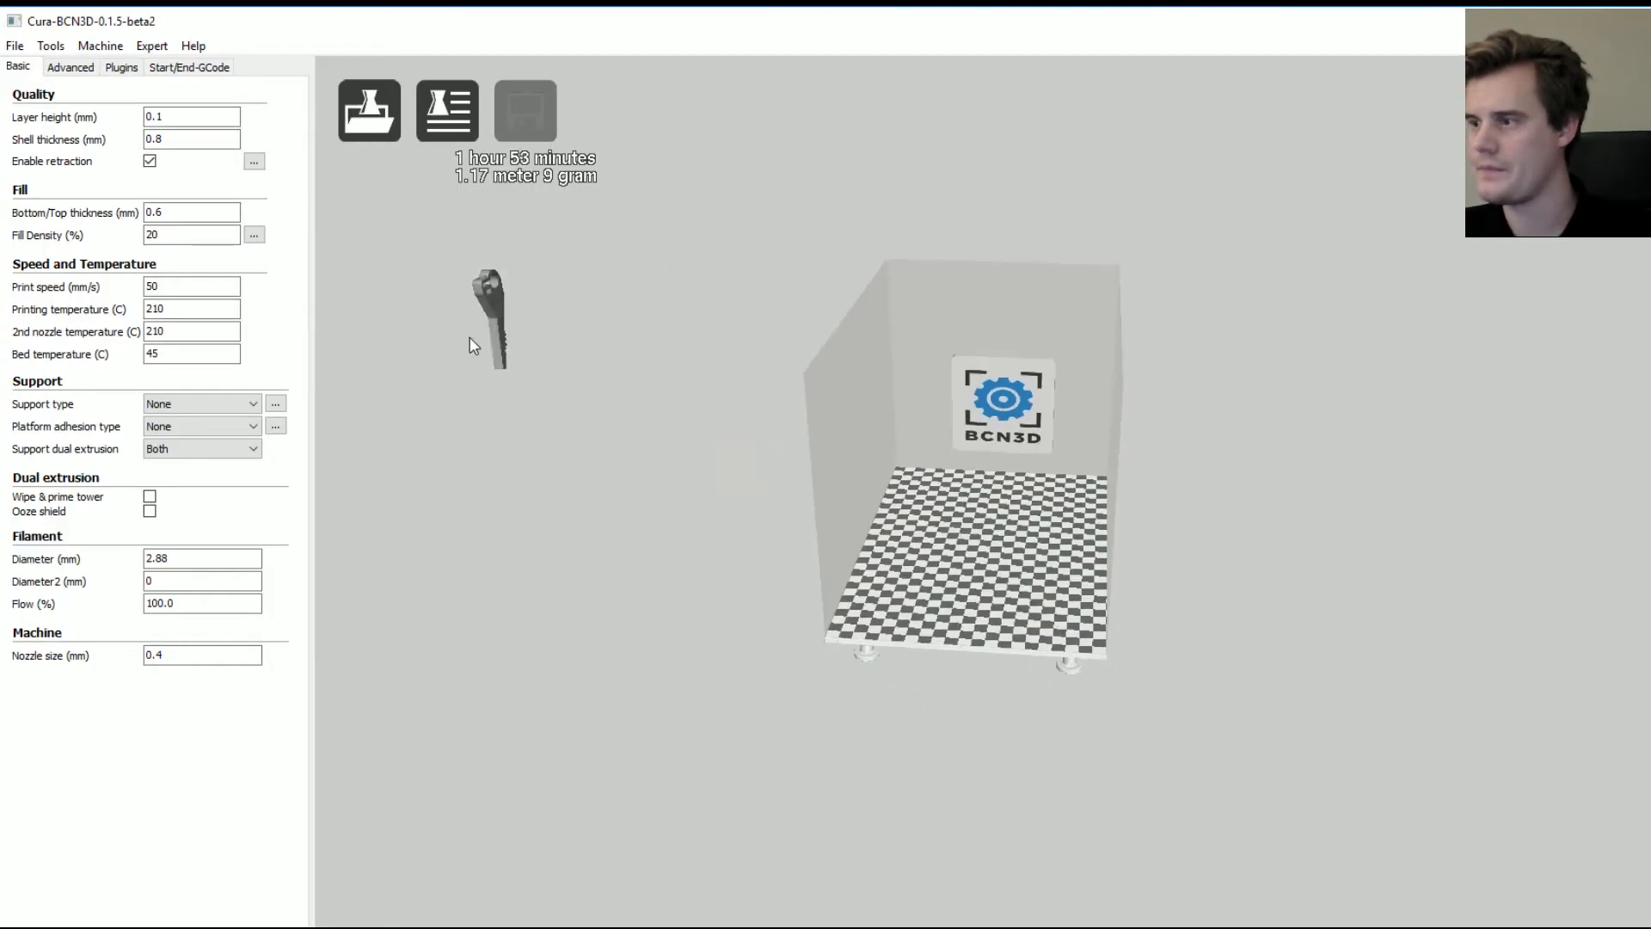
- Clear the build platform in Cura-BCN3D and load the newly exported bracket and handle models
{"action": "left_click", "coordinate": [16, 45]}
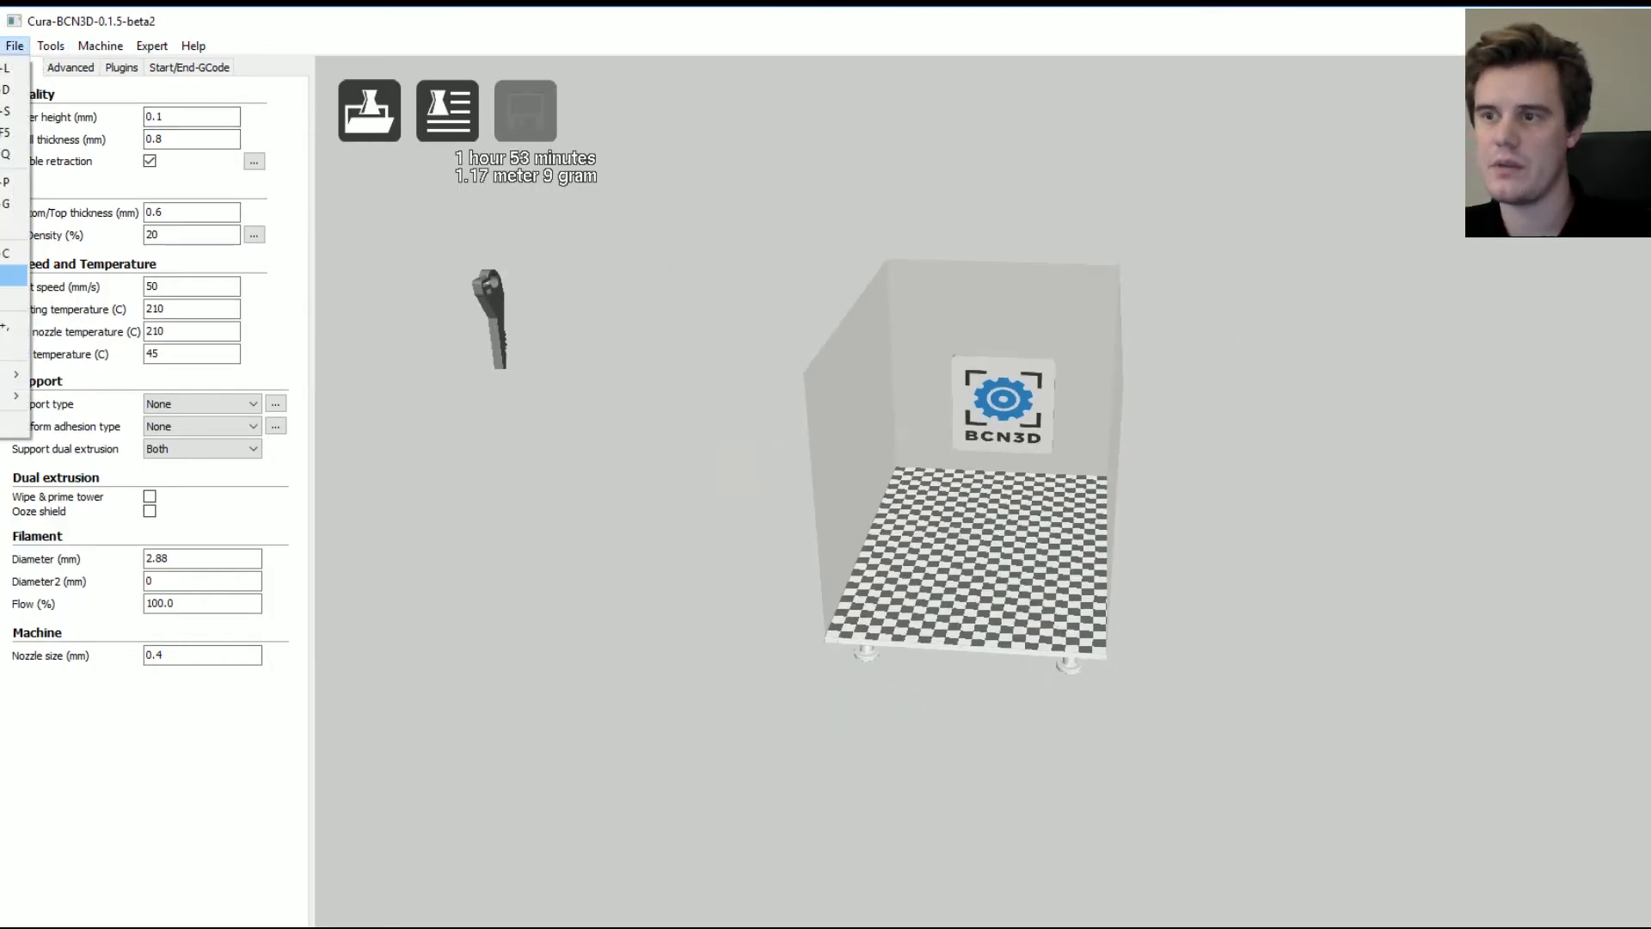
{"action": "left_click", "coordinate": [12, 154]}
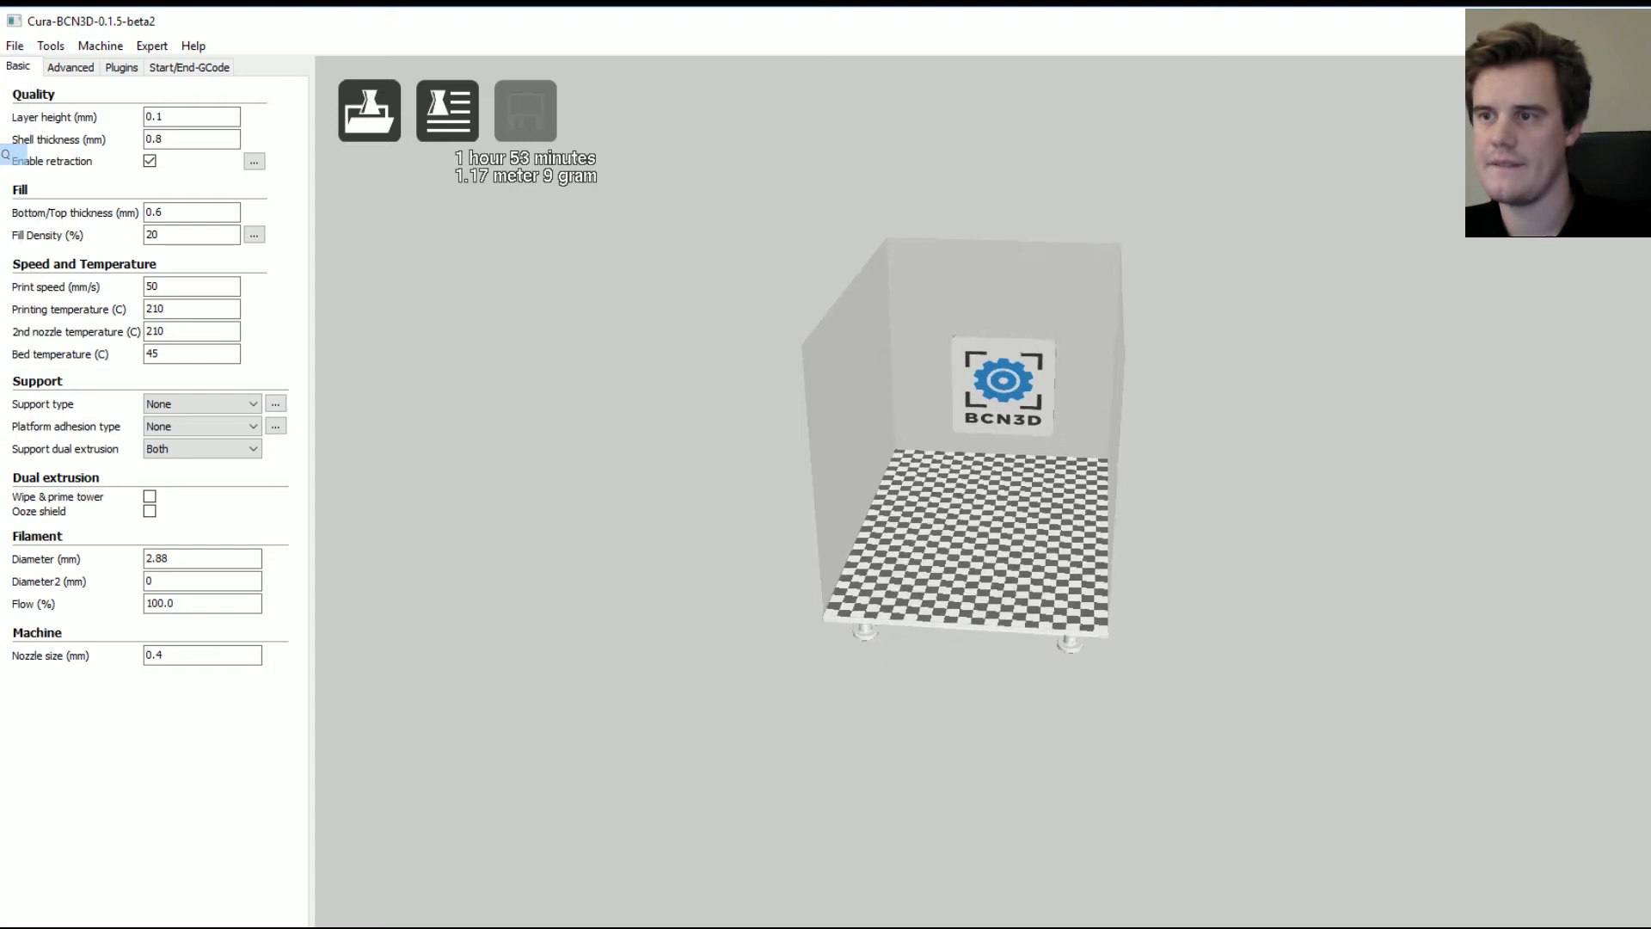
{"action": "left_click", "coordinate": [23, 46]}
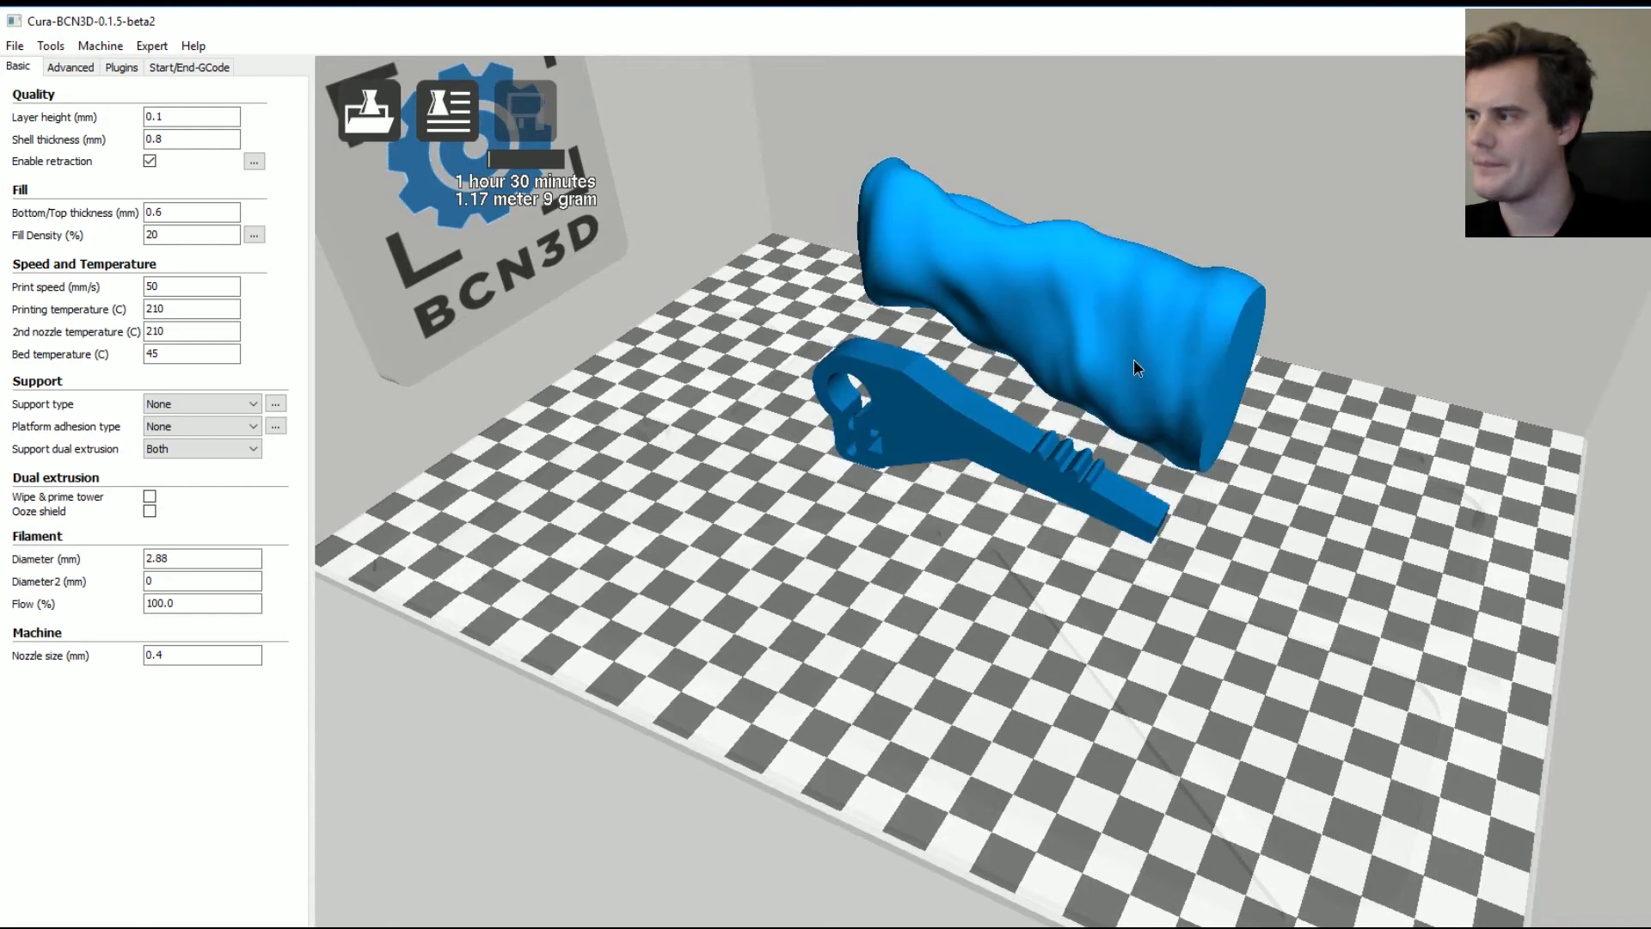
- Combine the handle with the bracket using Dual extrusion merge on the handle model
{"action": "right_click", "coordinate": [1134, 359]}
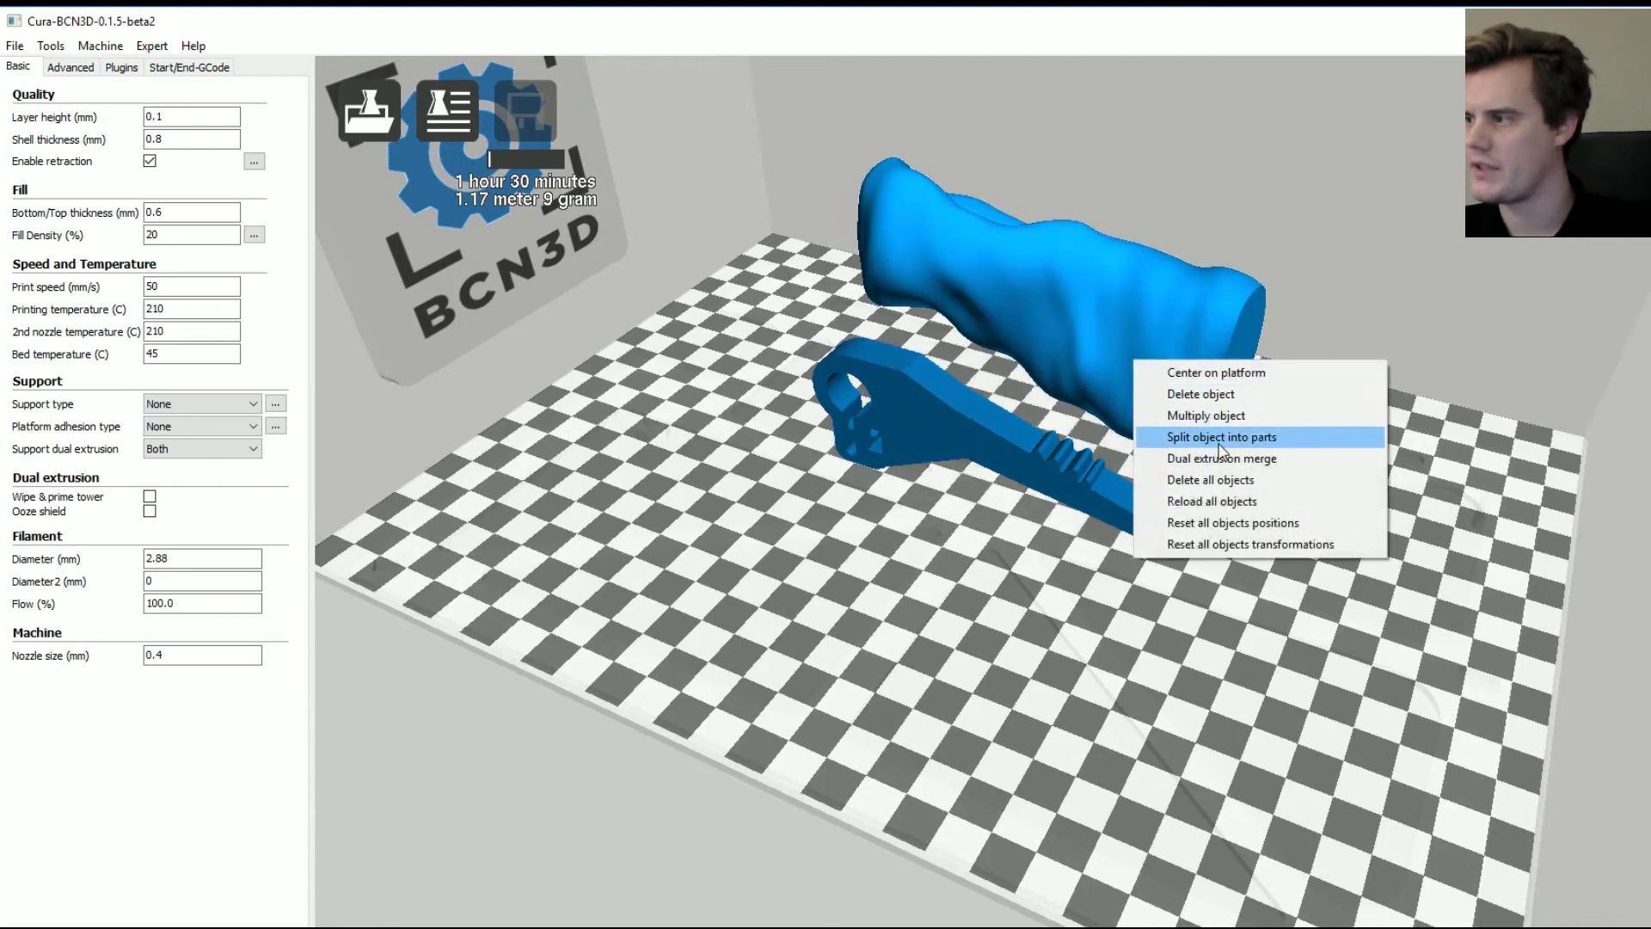
{"action": "left_click", "coordinate": [1211, 460]}
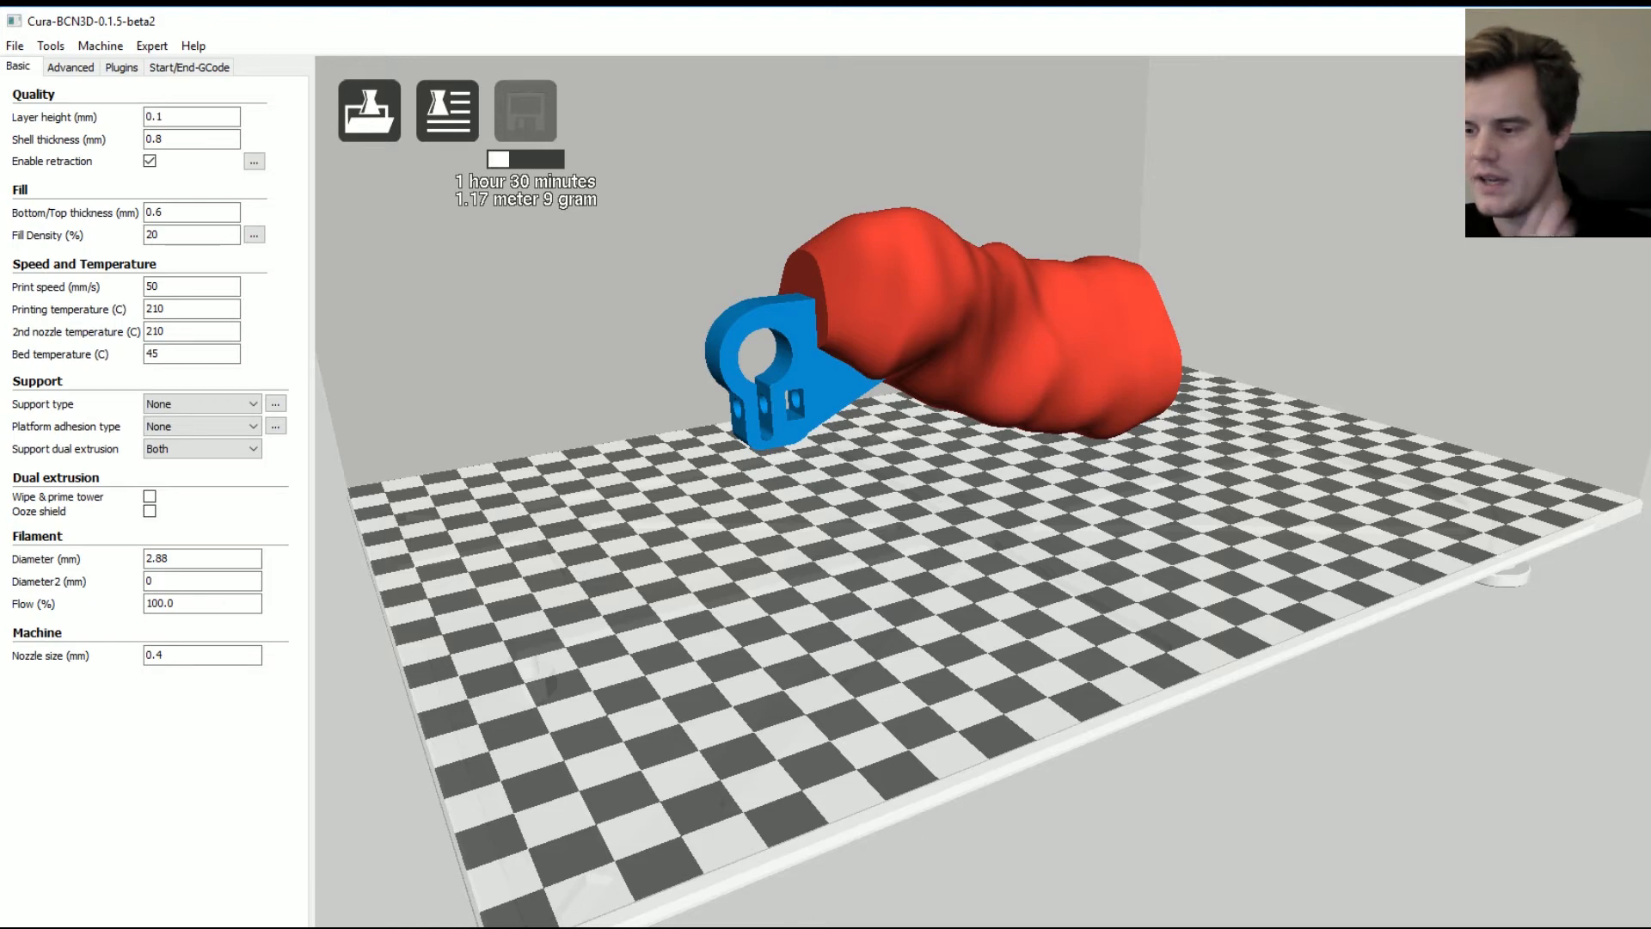
- Switch to Fusion 360 and examine the top-level Bodies folder and the Handle:1 component's own origin and contents
{"action": "key", "text": "alt+Tab"}
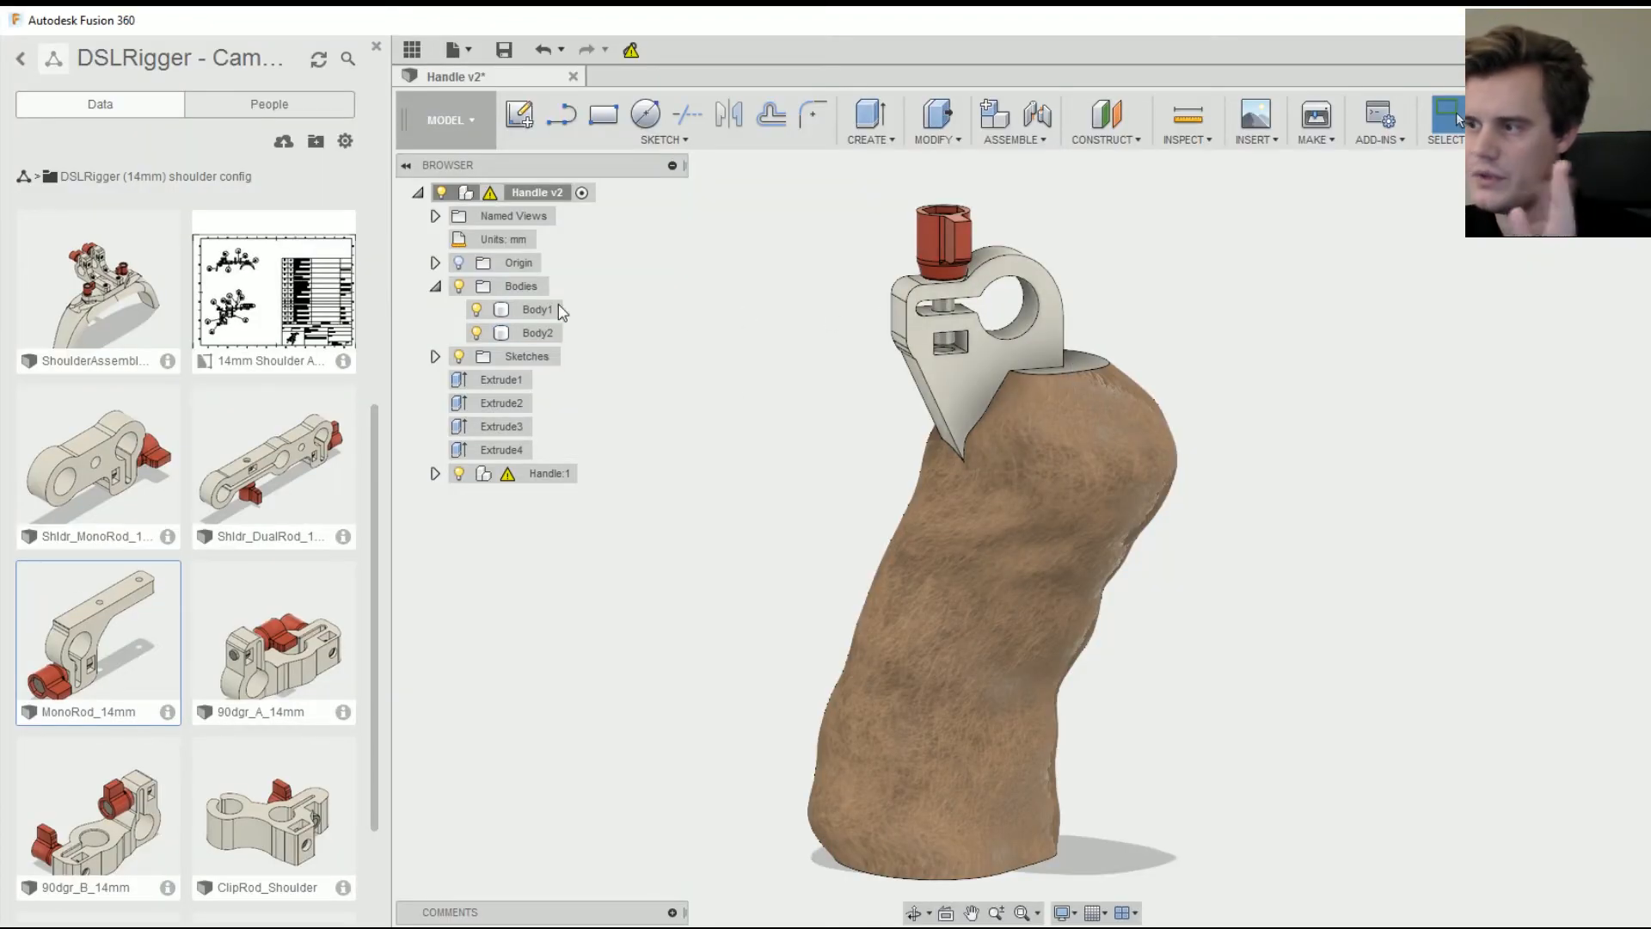
{"action": "left_click", "coordinate": [435, 285]}
{"action": "left_click", "coordinate": [537, 291]}
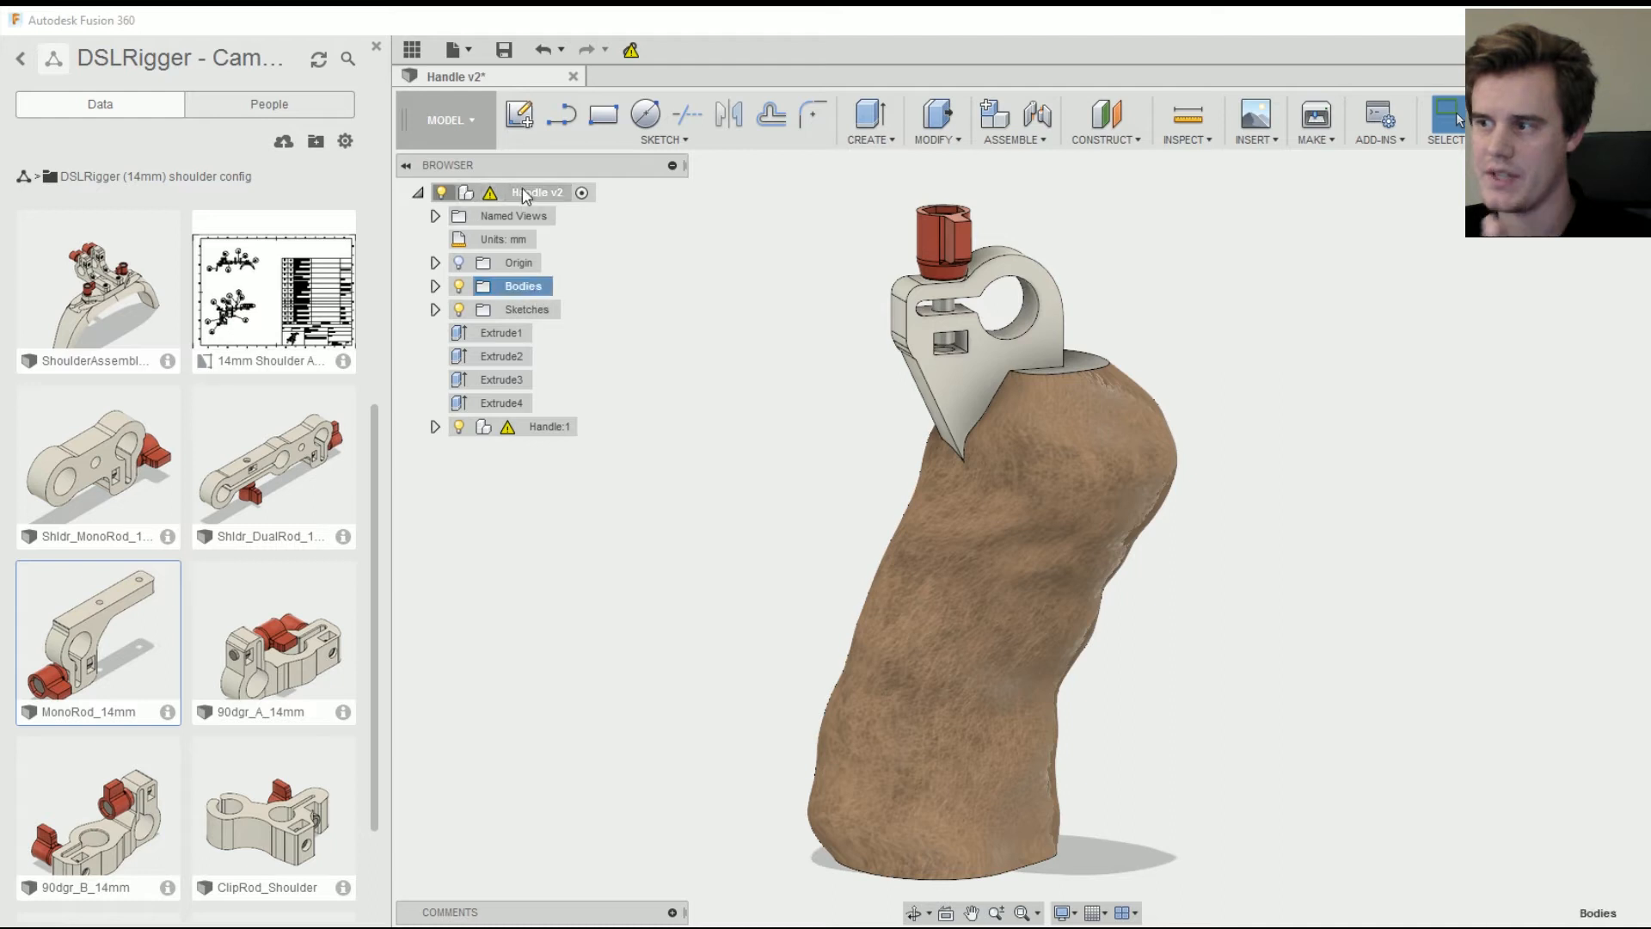
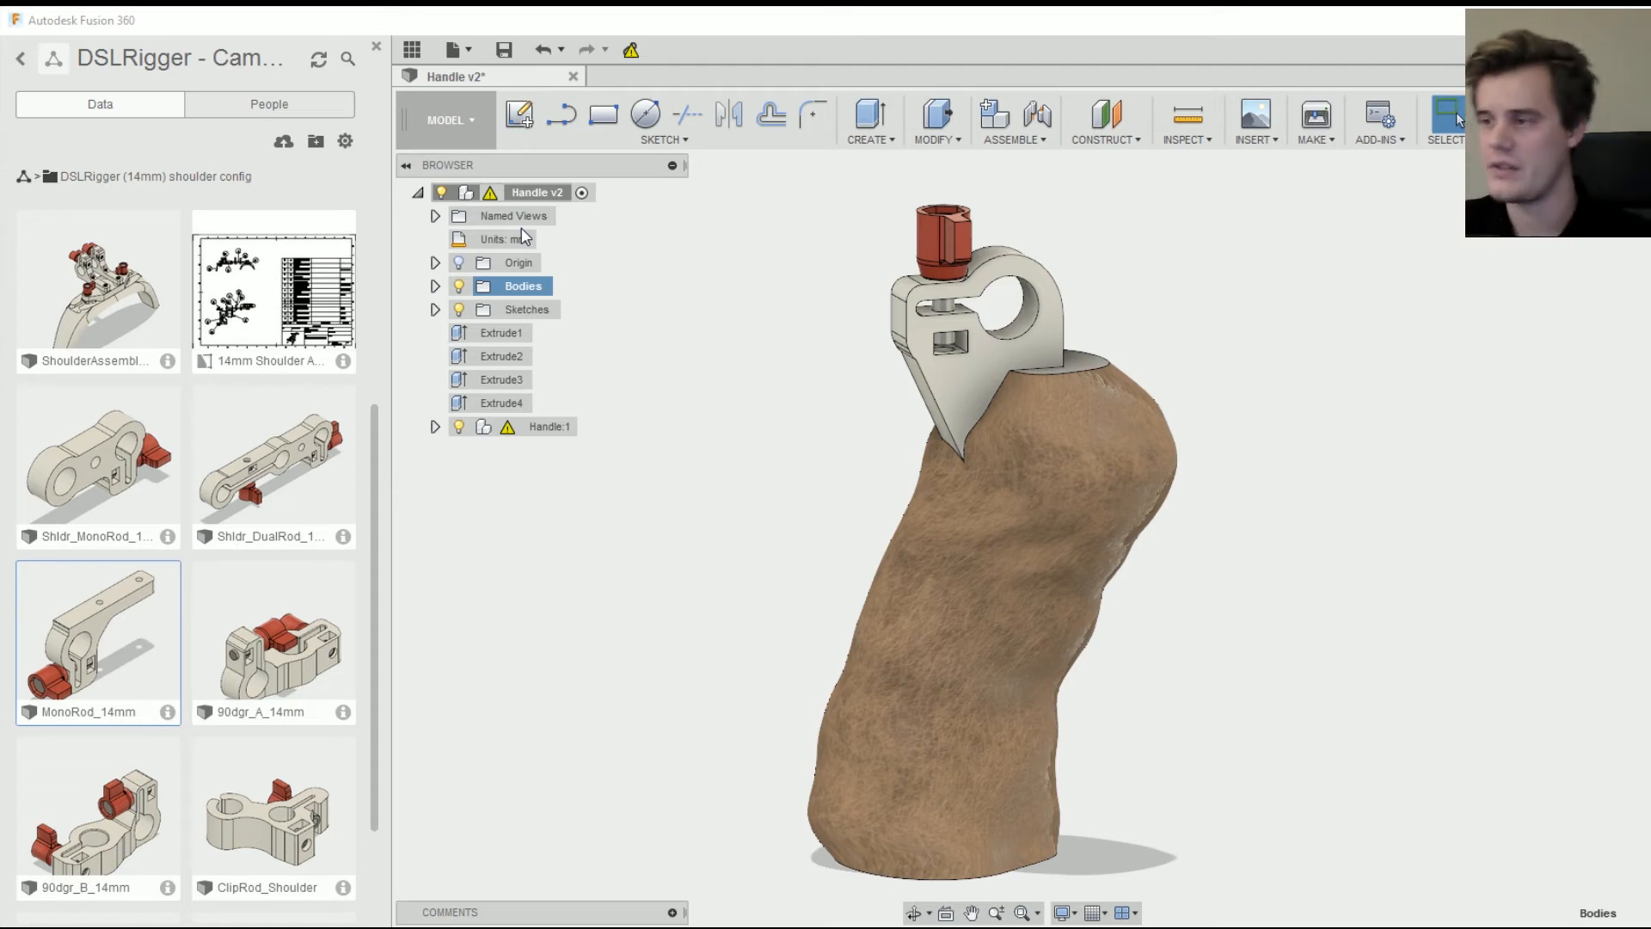
{"action": "left_click", "coordinate": [535, 427]}
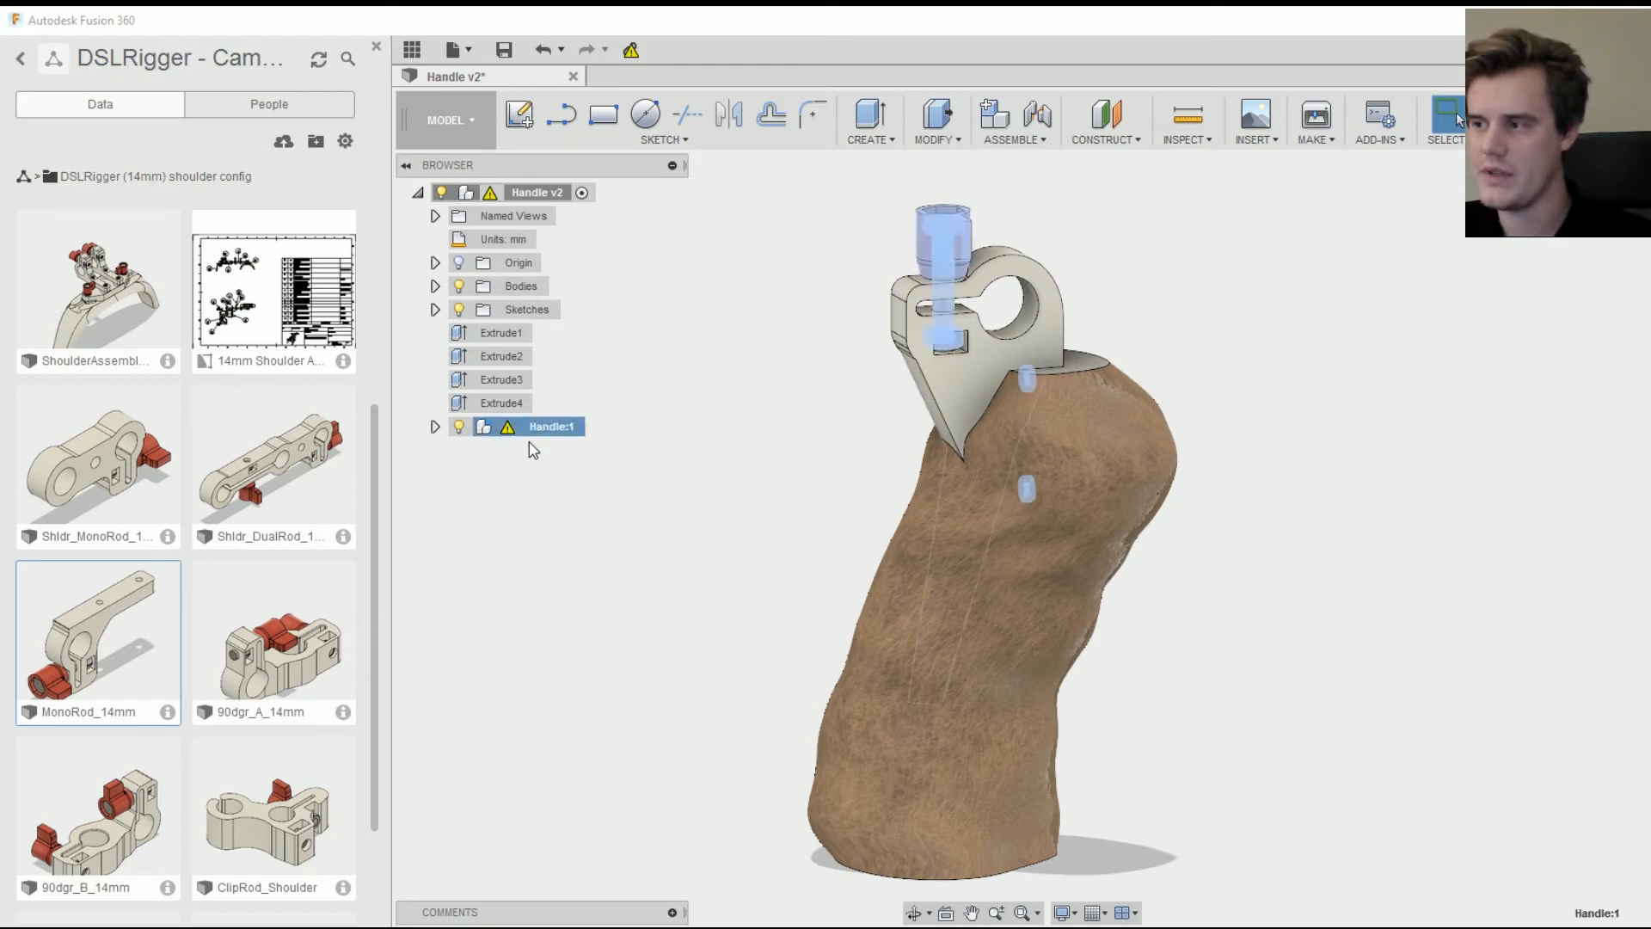
{"action": "left_click", "coordinate": [435, 427]}
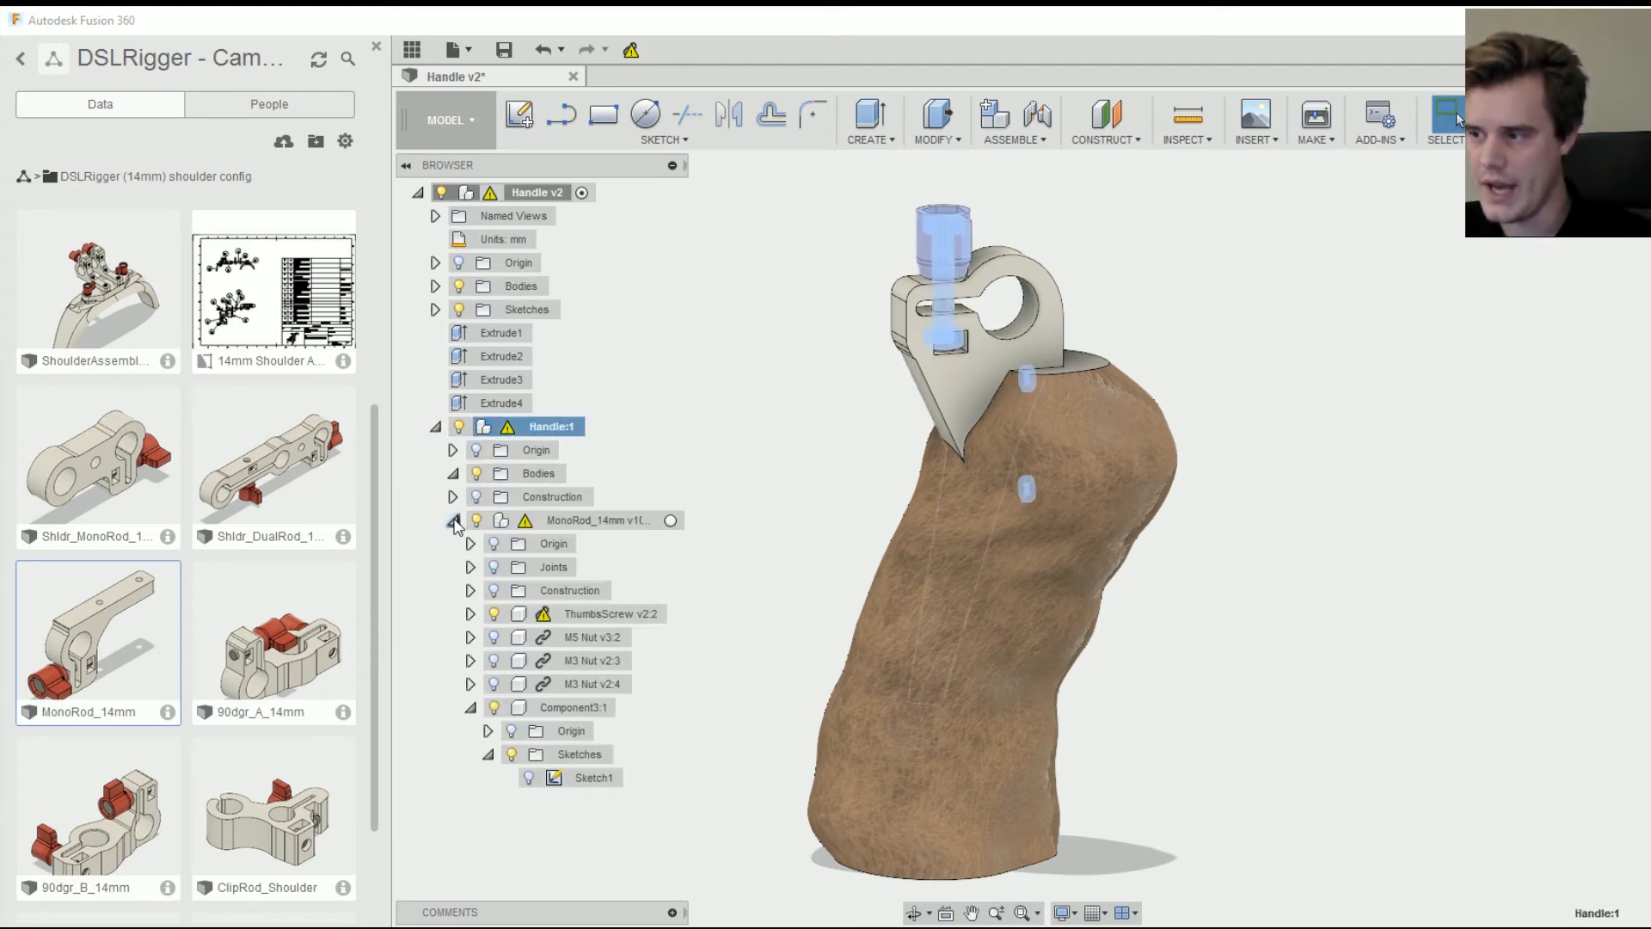
{"action": "left_click", "coordinate": [453, 521]}
{"action": "left_click", "coordinate": [537, 451]}
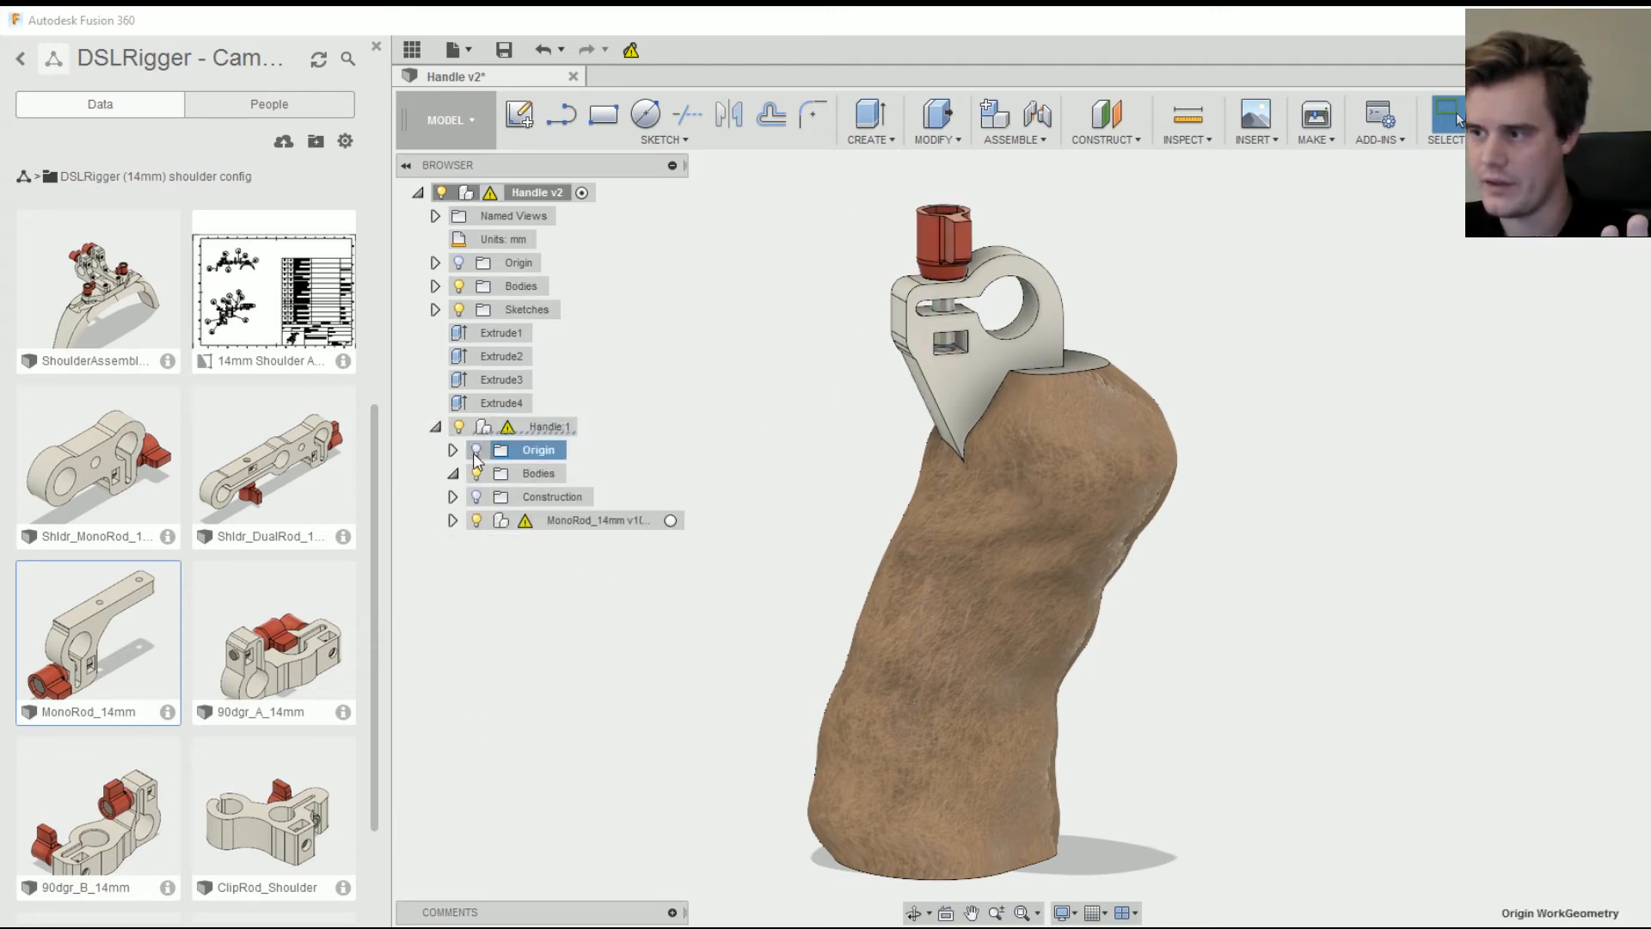
{"action": "left_click", "coordinate": [452, 450]}
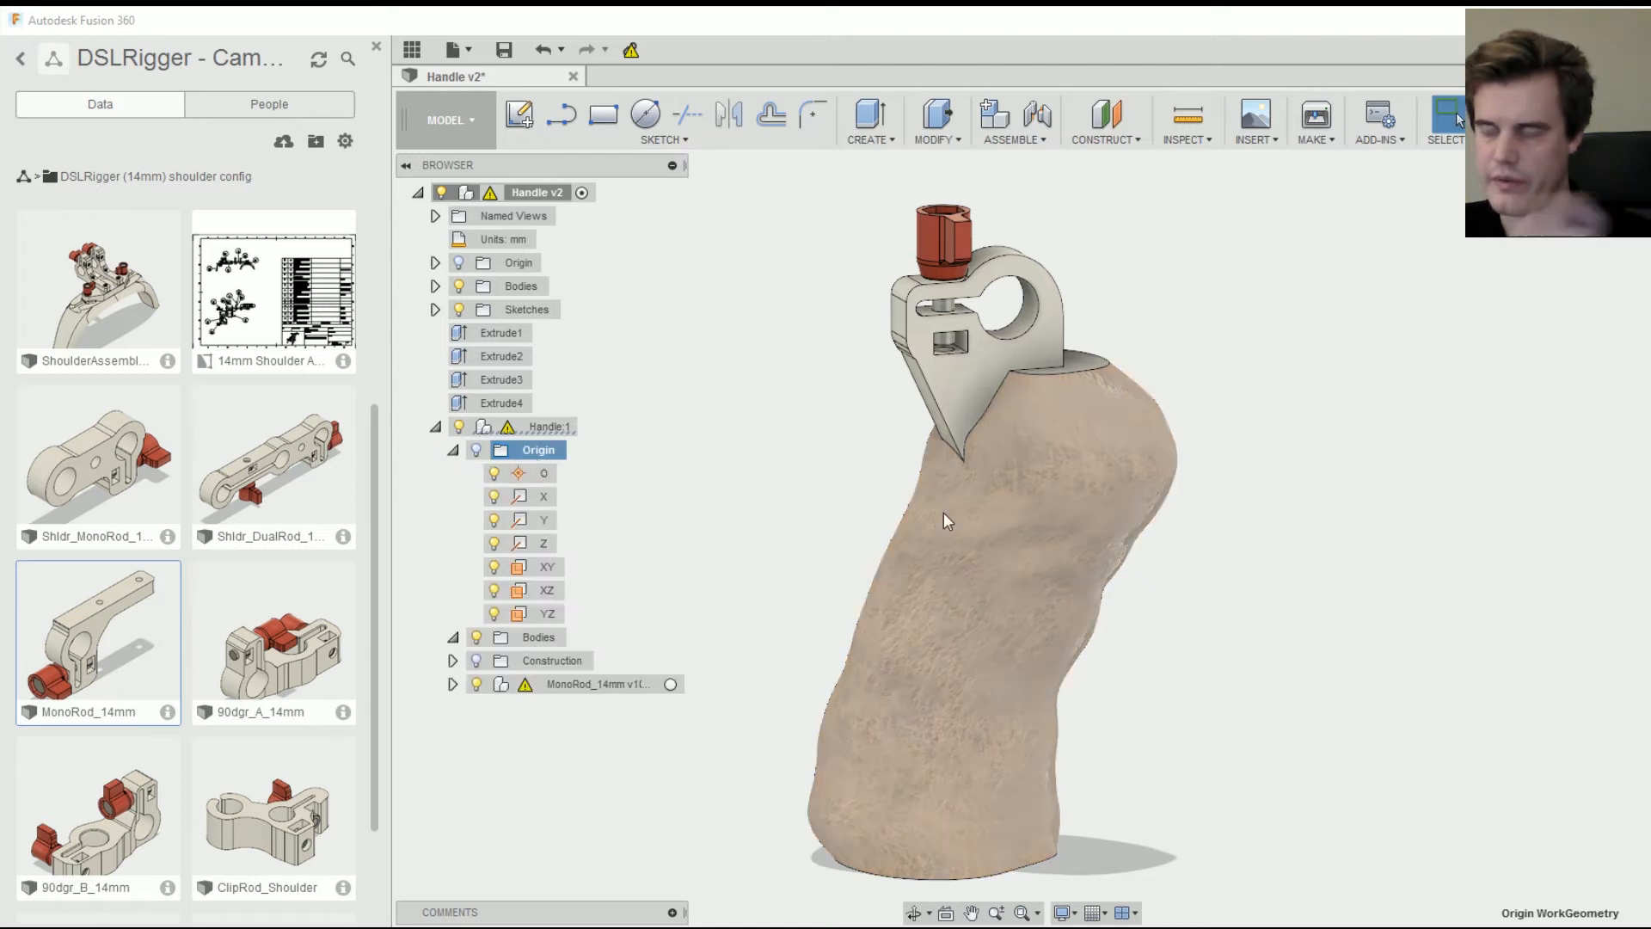
{"action": "left_click", "coordinate": [550, 428]}
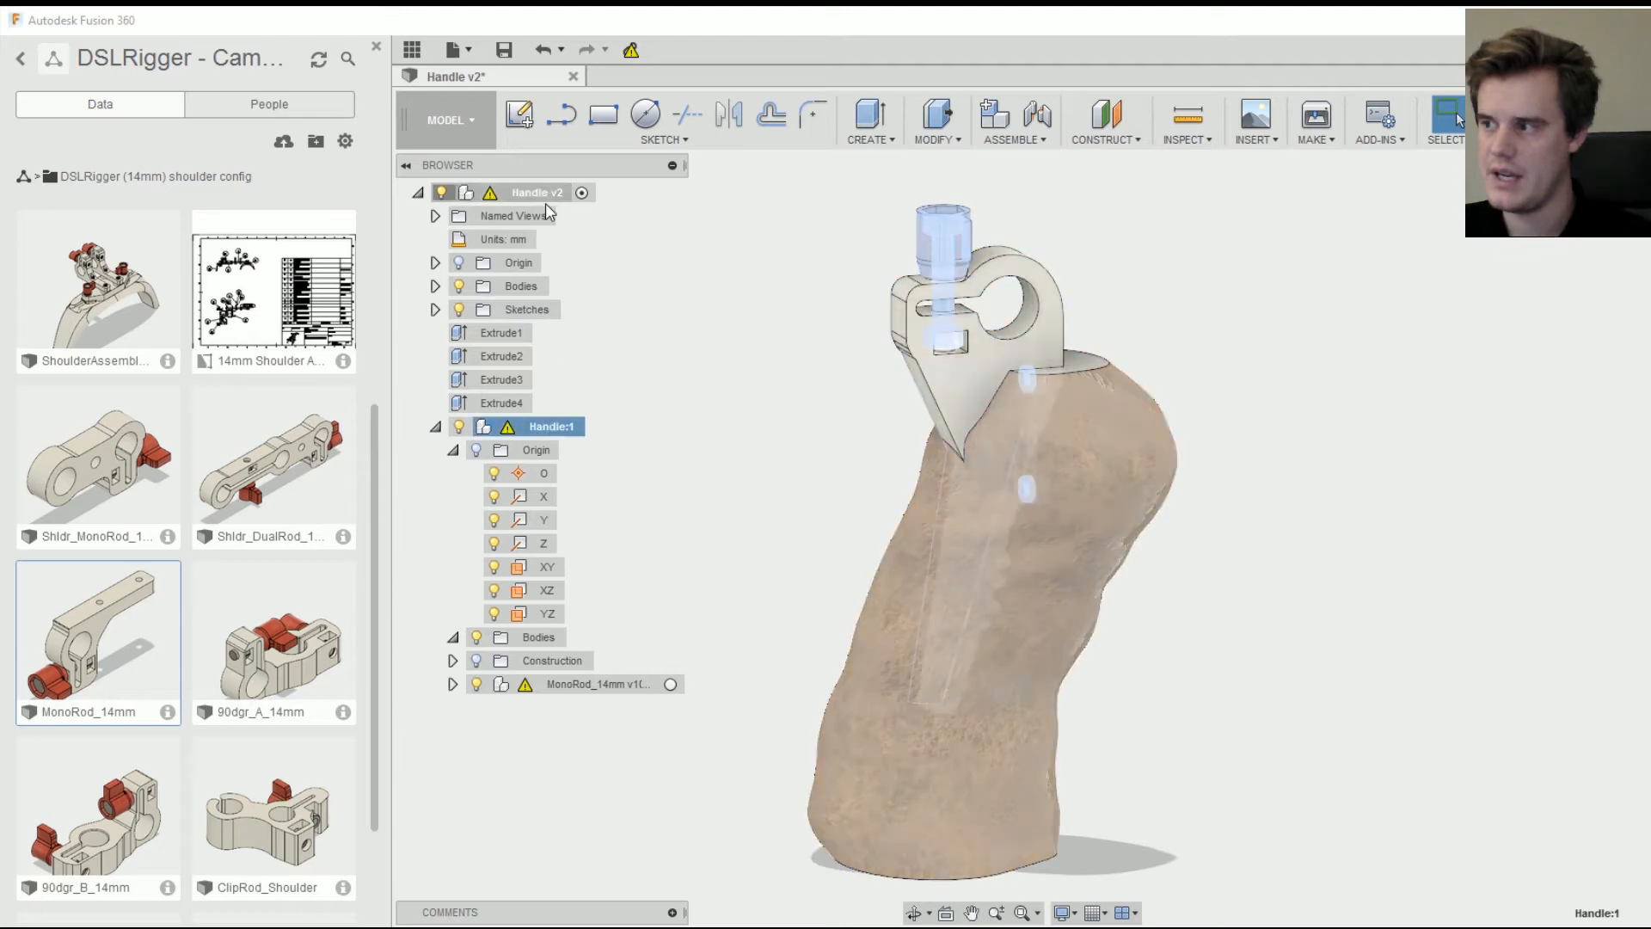
{"action": "left_click", "coordinate": [670, 295]}
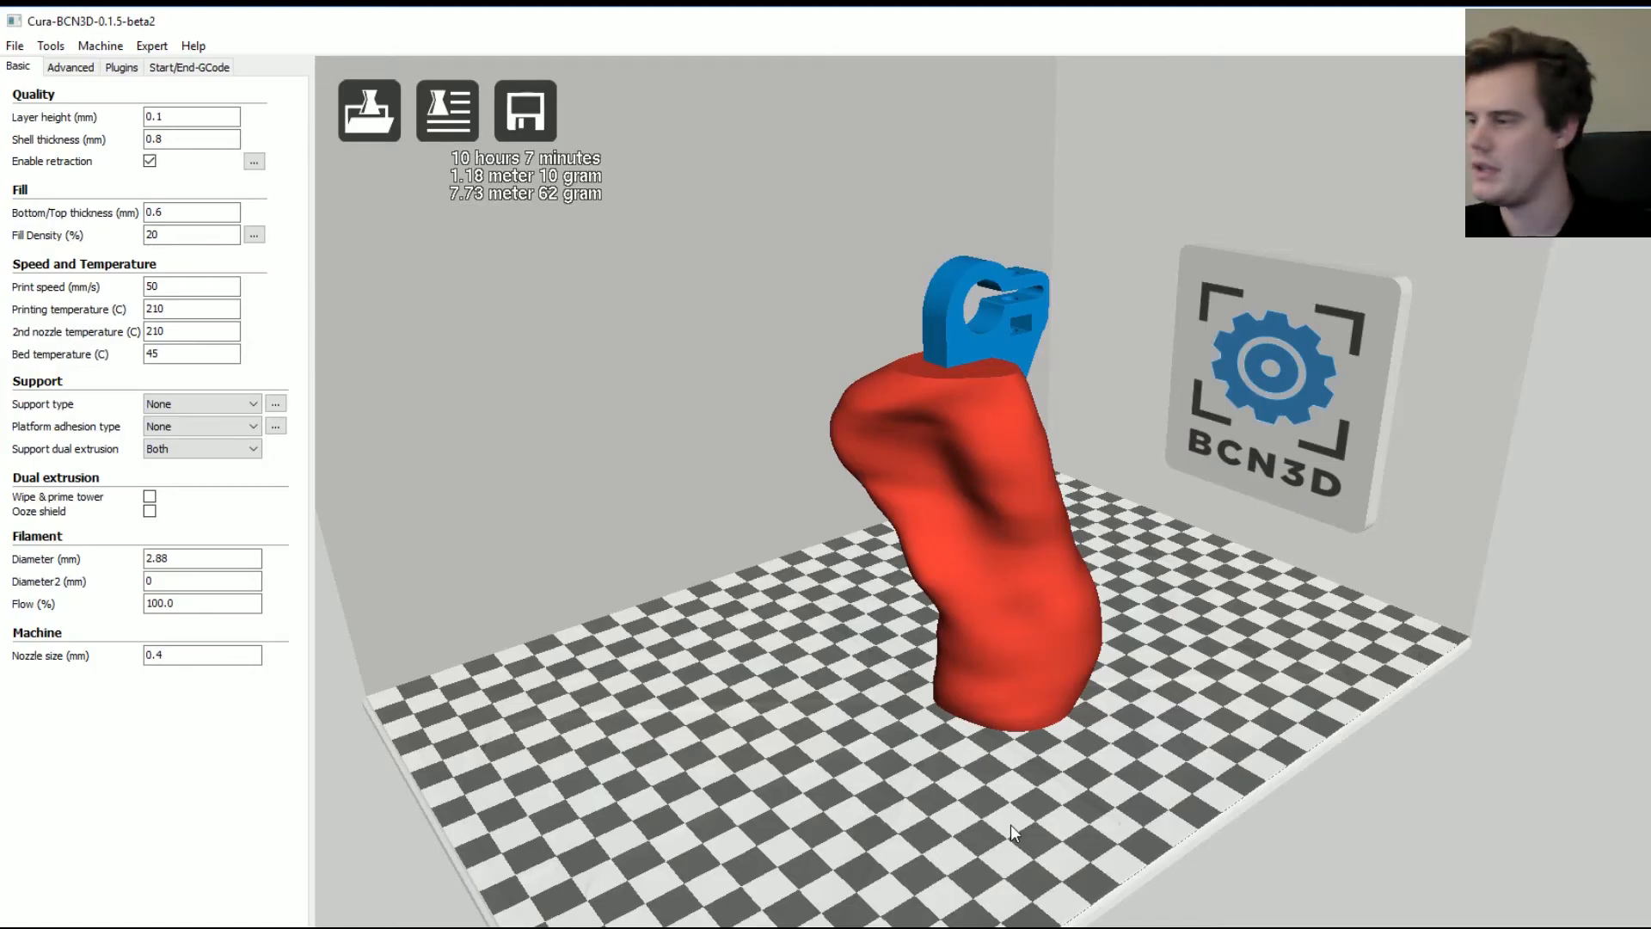
- Inspect the upright merged print in Cura-BCN3D from several sides and compare it with the handle assembly in Fusion 360
{"action": "right_click_drag", "start_coordinate": [921, 662], "coordinate": [1014, 416]}
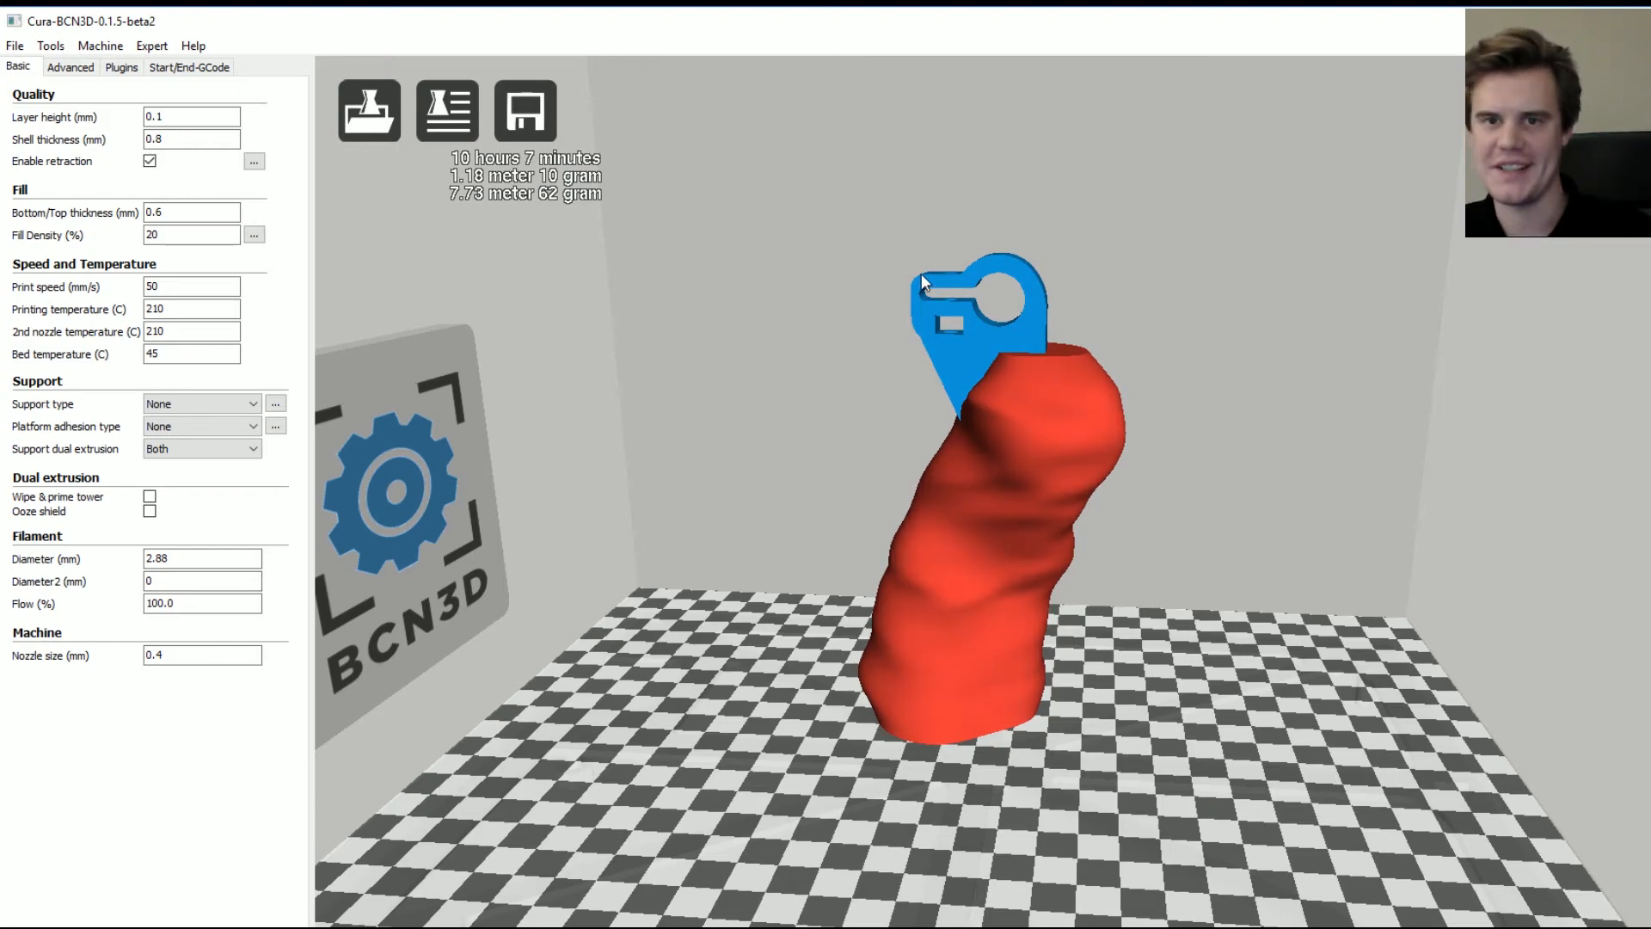
{"action": "right_click_drag", "start_coordinate": [995, 411], "coordinate": [873, 380]}
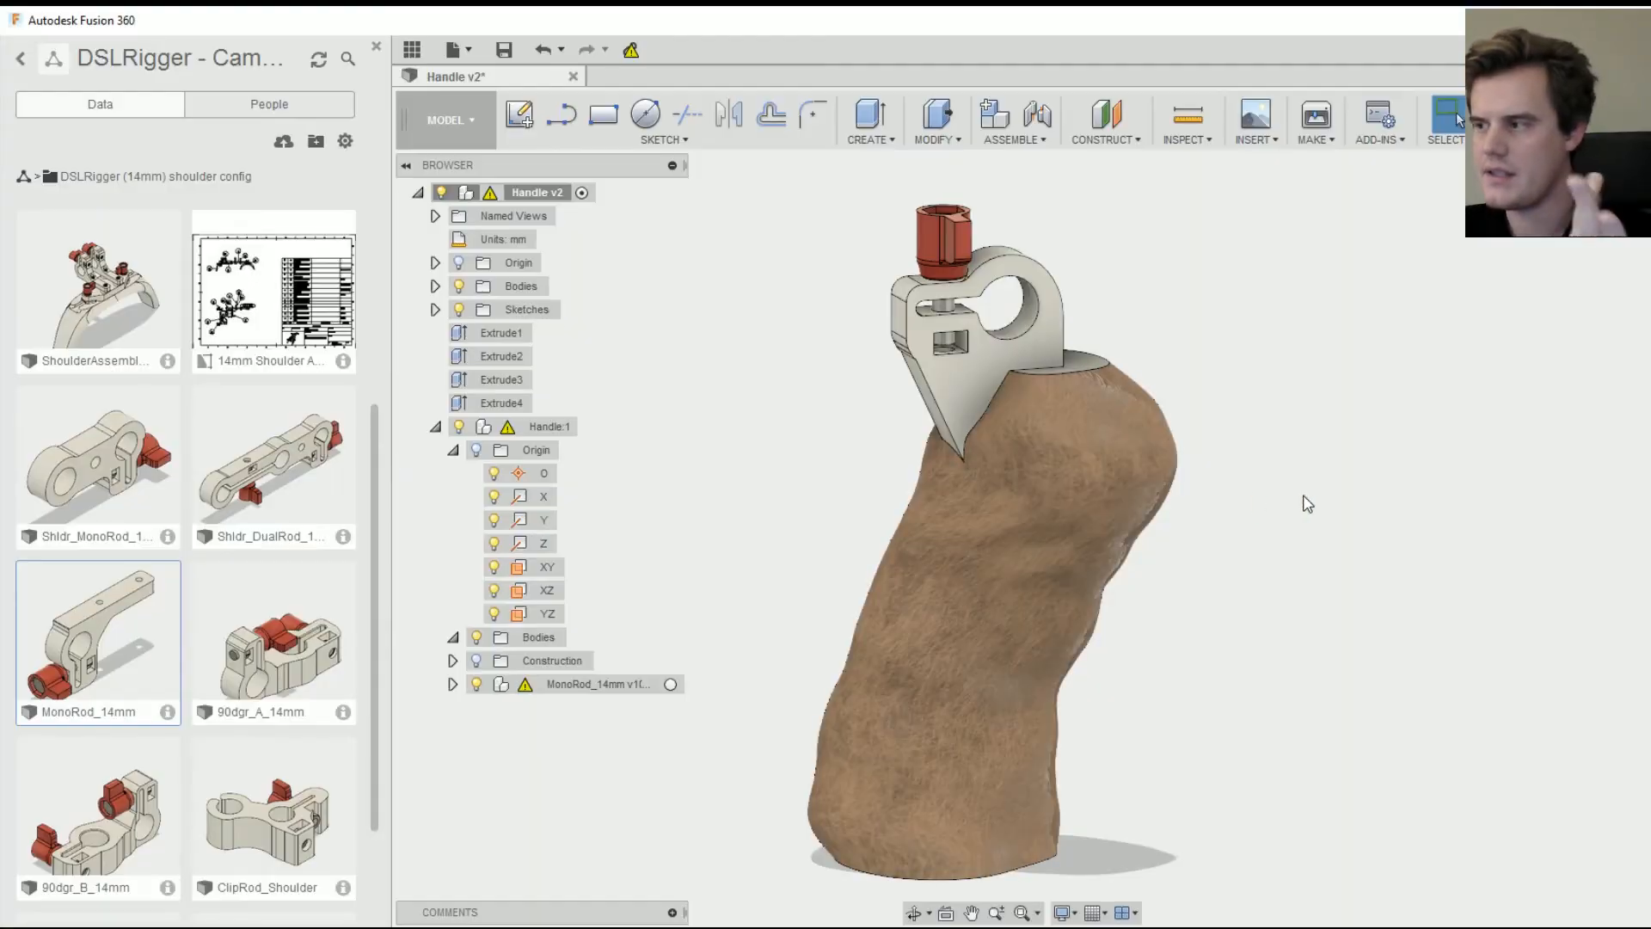
{"action": "middle_click_drag", "start_coordinate": [1301, 502], "coordinate": [885, 413], "text": "shift"}
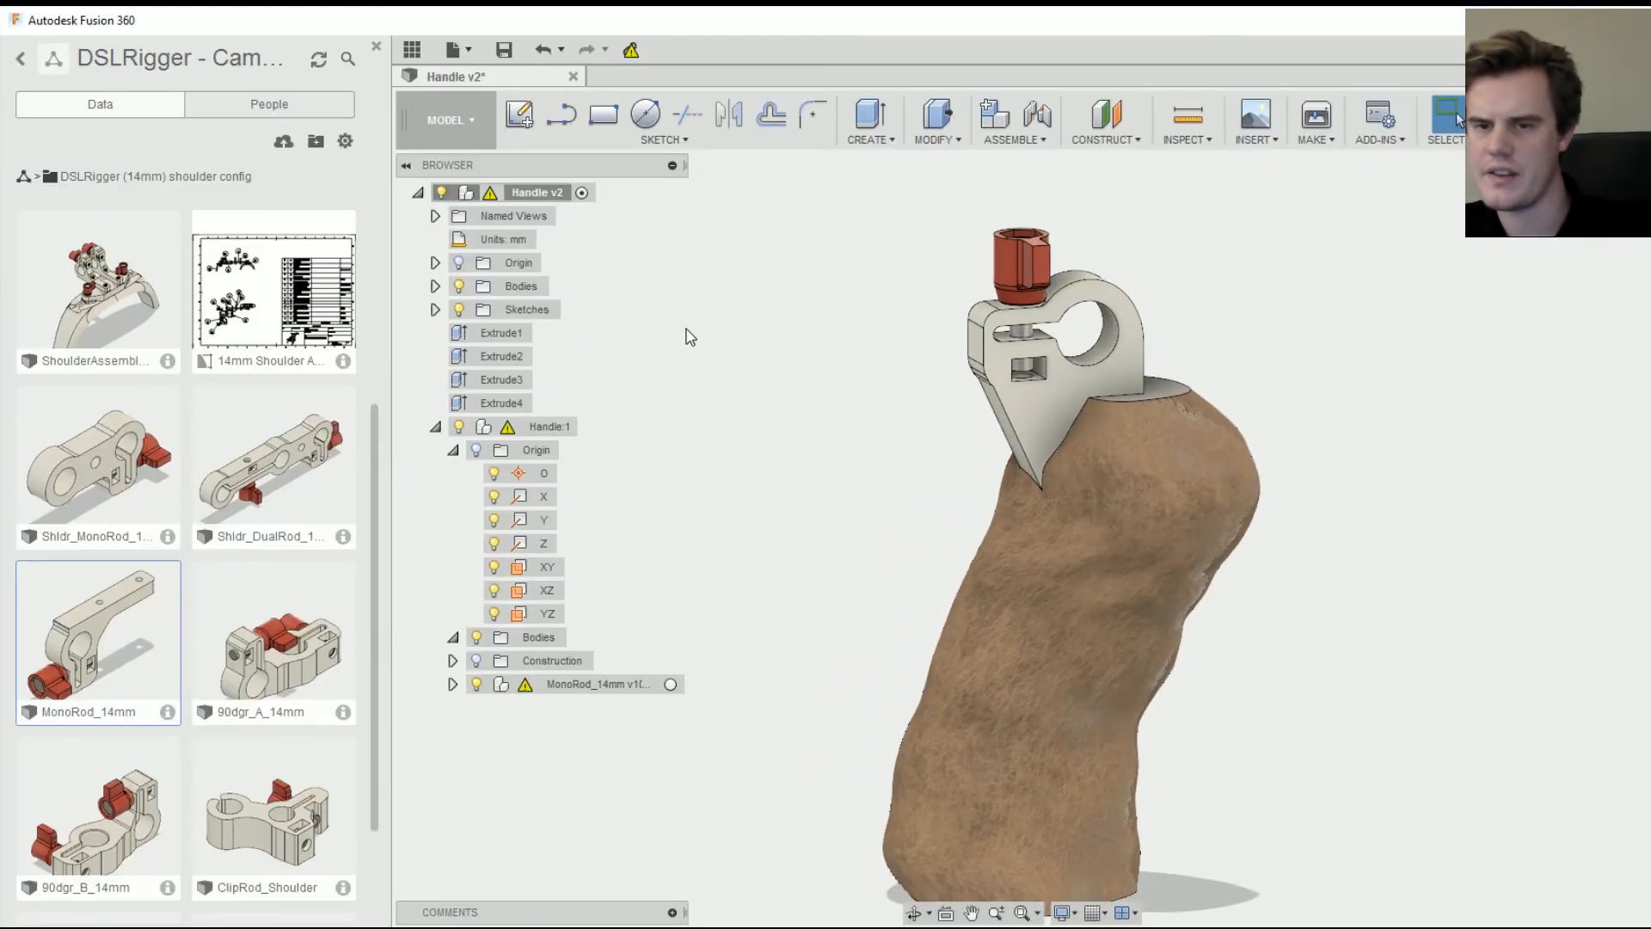
{"action": "scroll", "coordinate": [698, 357], "scroll_direction": "down", "scroll_amount": 4}
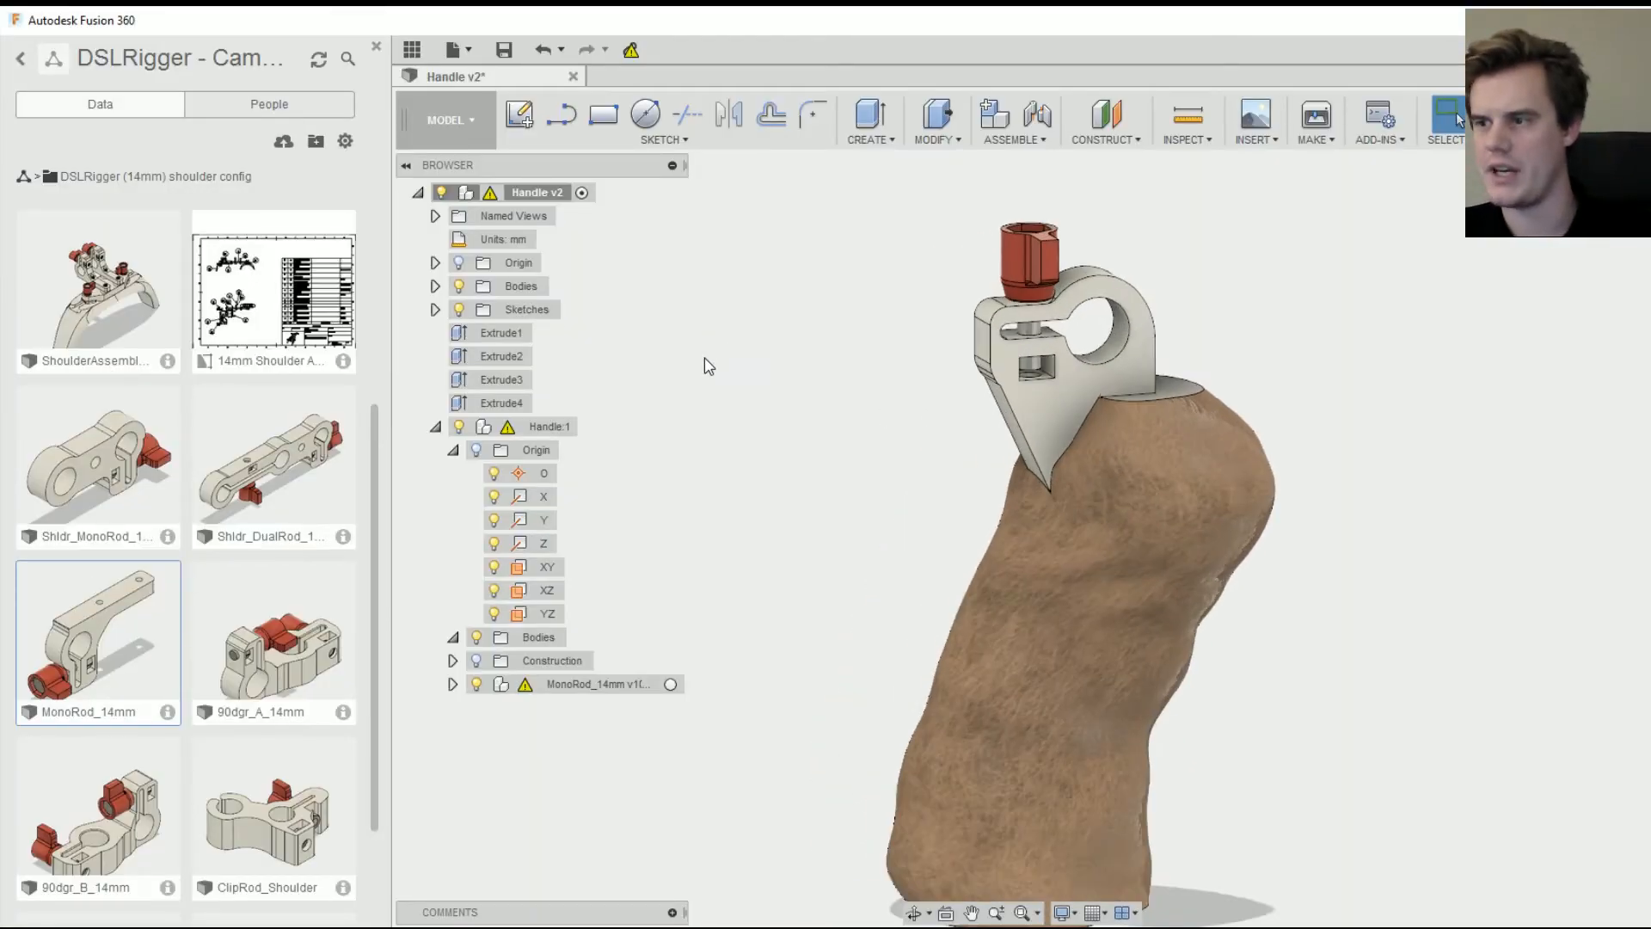
- Open the 14 mm ShoulderAssembly design and select its ShoulderPad:2 component
{"action": "right_click", "coordinate": [86, 289]}
{"action": "left_click", "coordinate": [119, 300]}
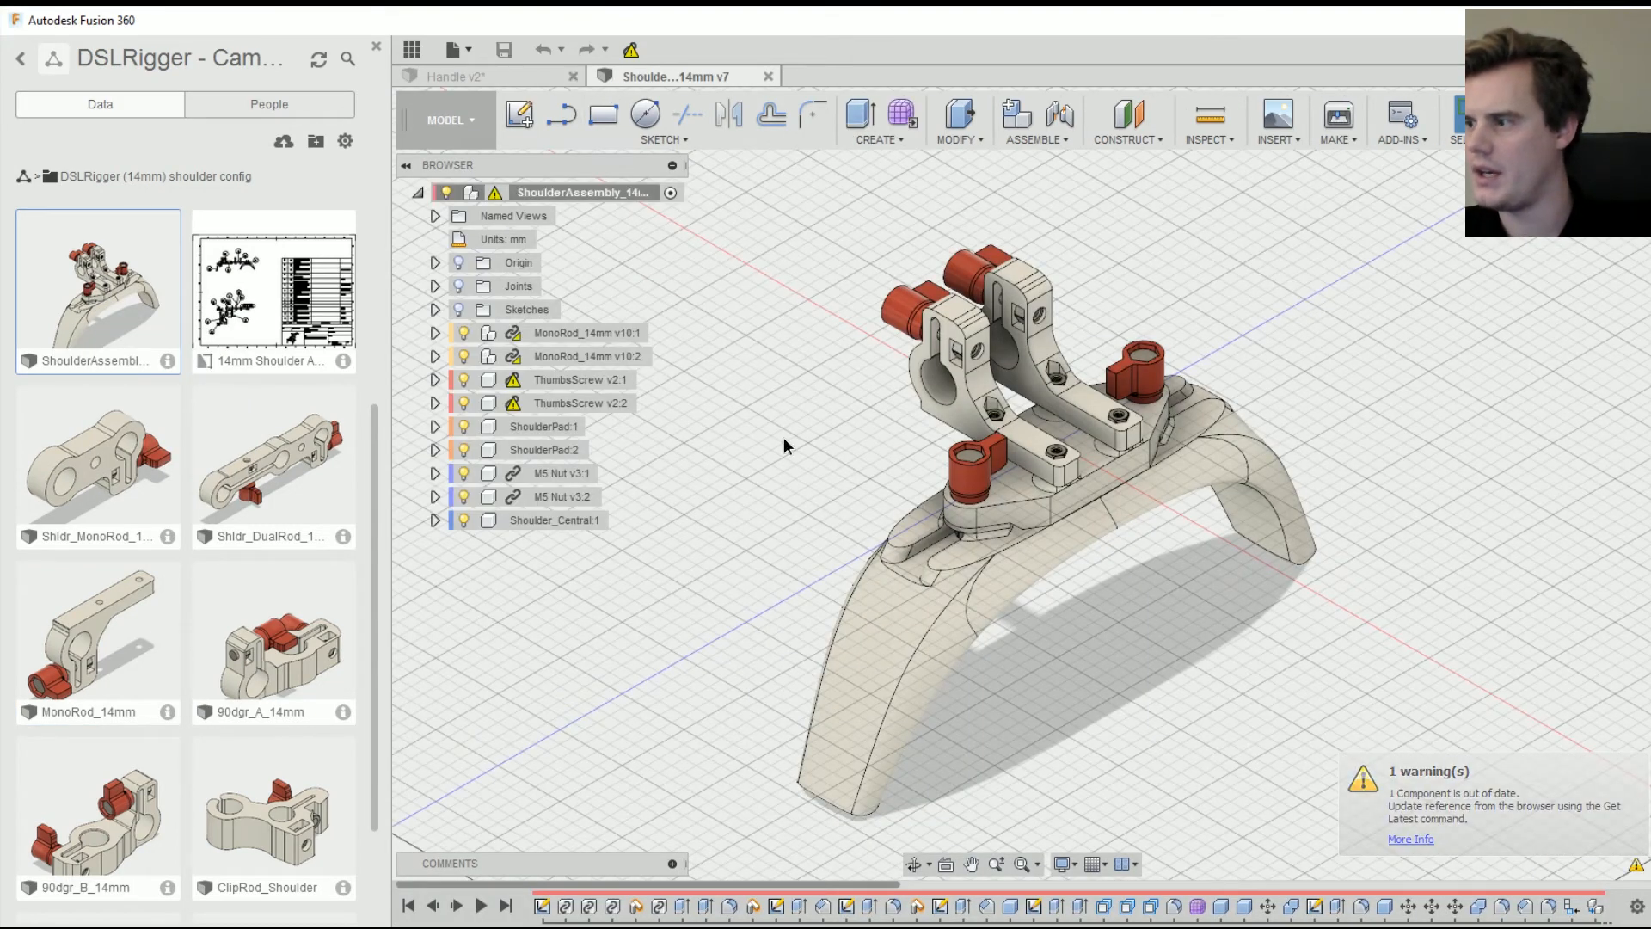
{"action": "left_click", "coordinate": [922, 614]}
{"action": "left_click", "coordinate": [921, 613]}
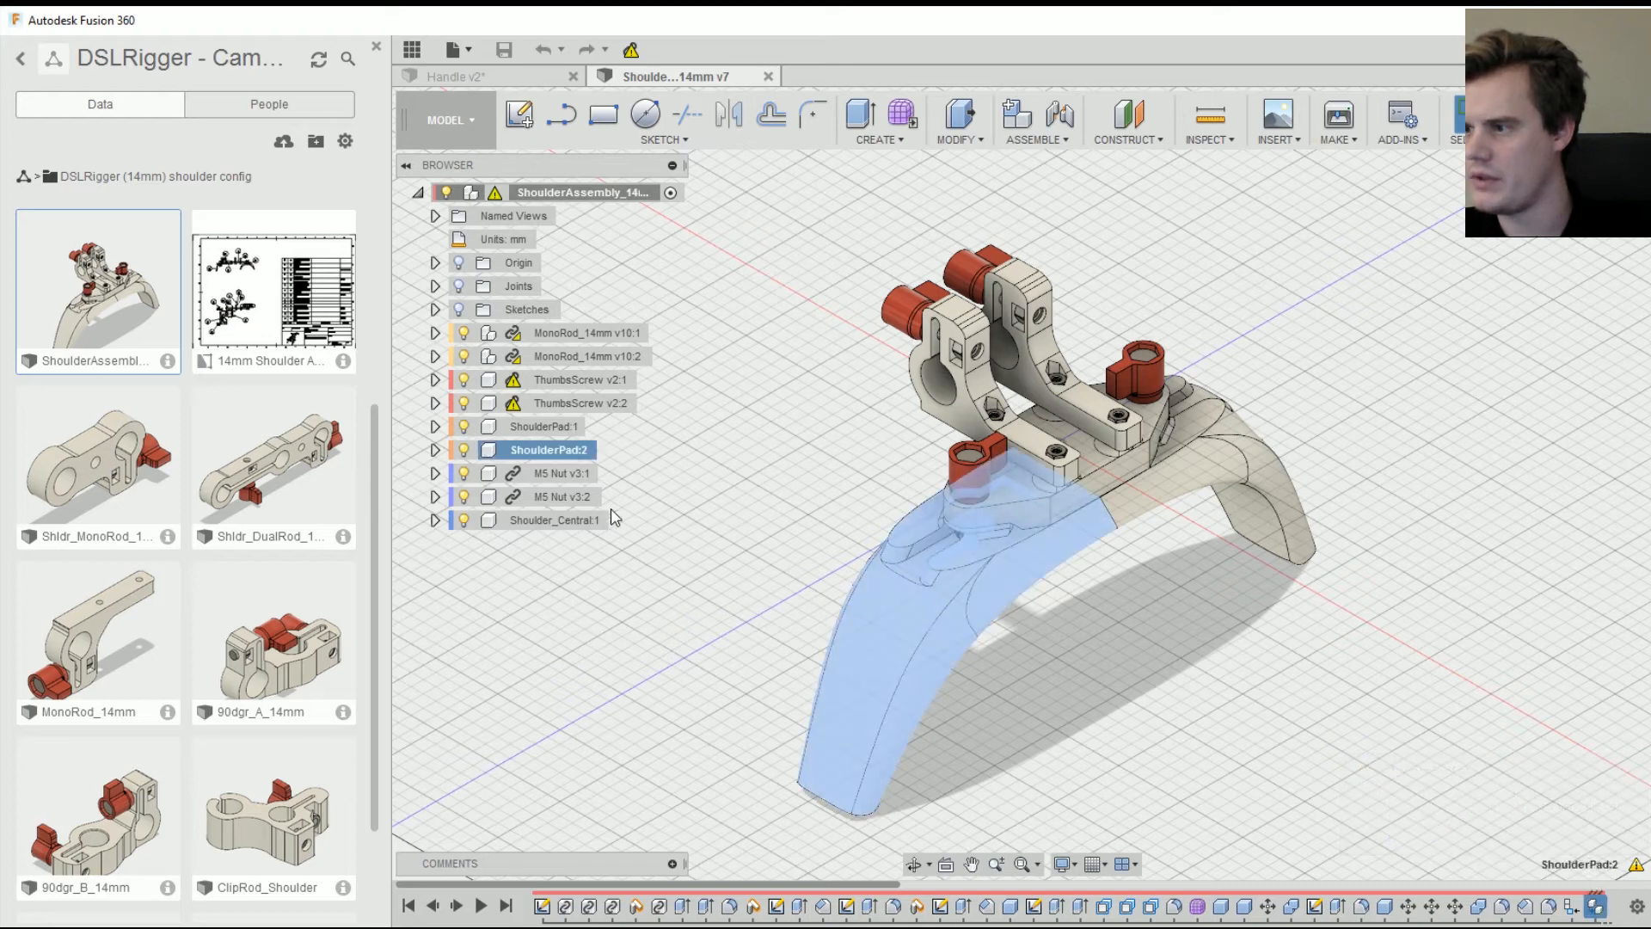
{"action": "right_click", "coordinate": [514, 450]}
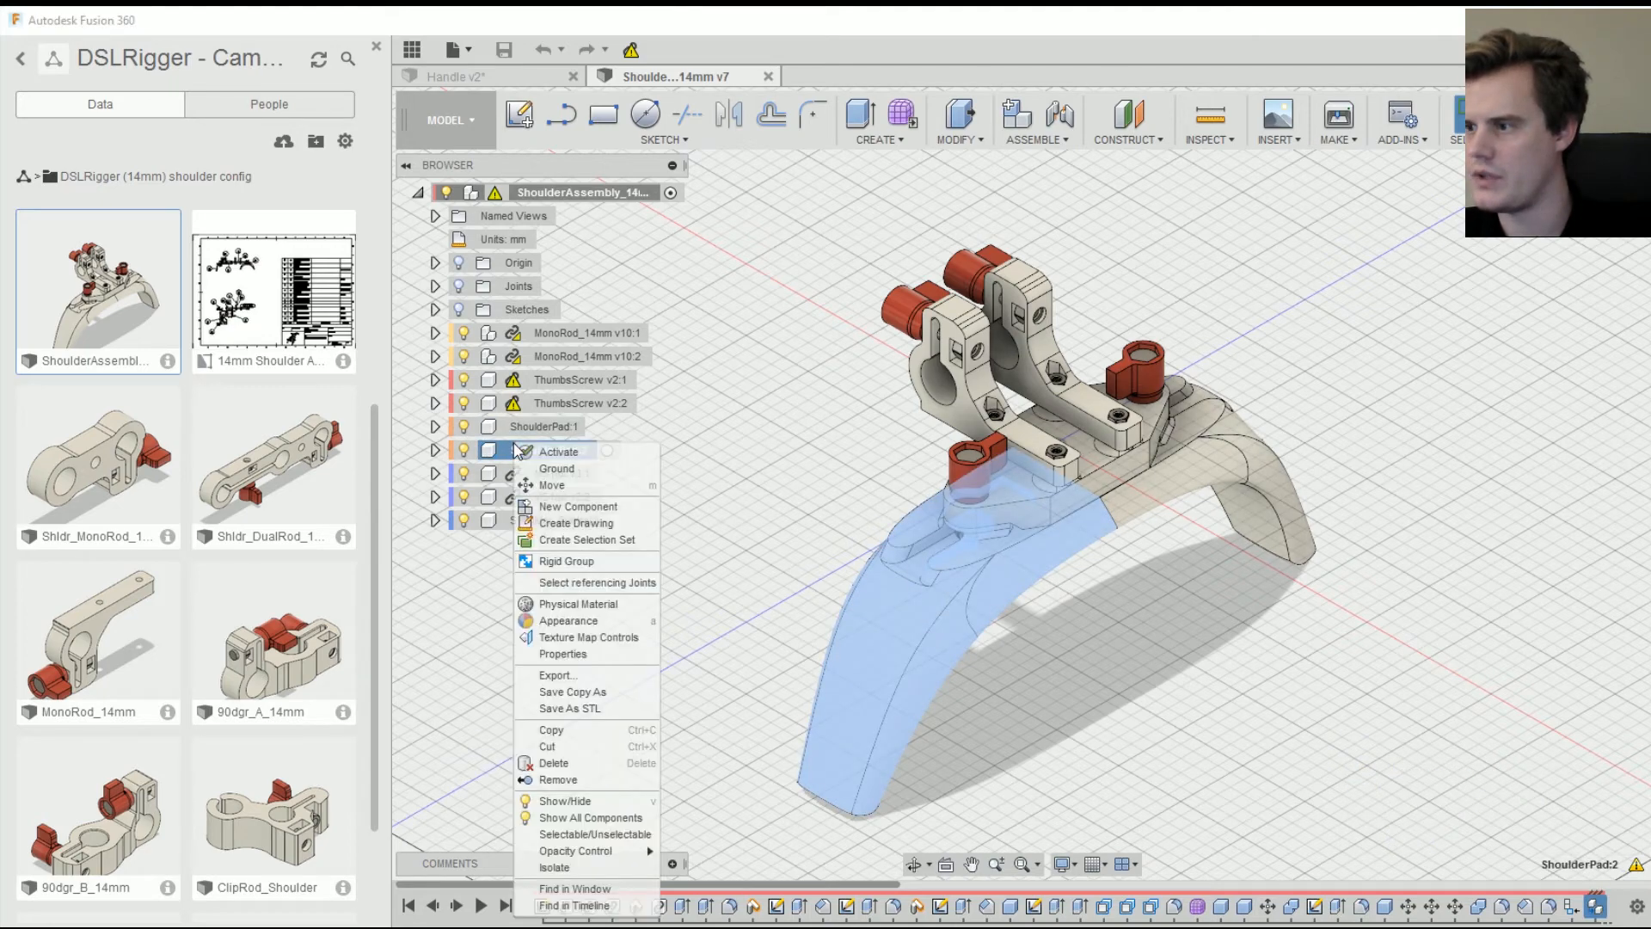
{"action": "left_click", "coordinate": [609, 818]}
{"action": "right_click", "coordinate": [679, 484]}
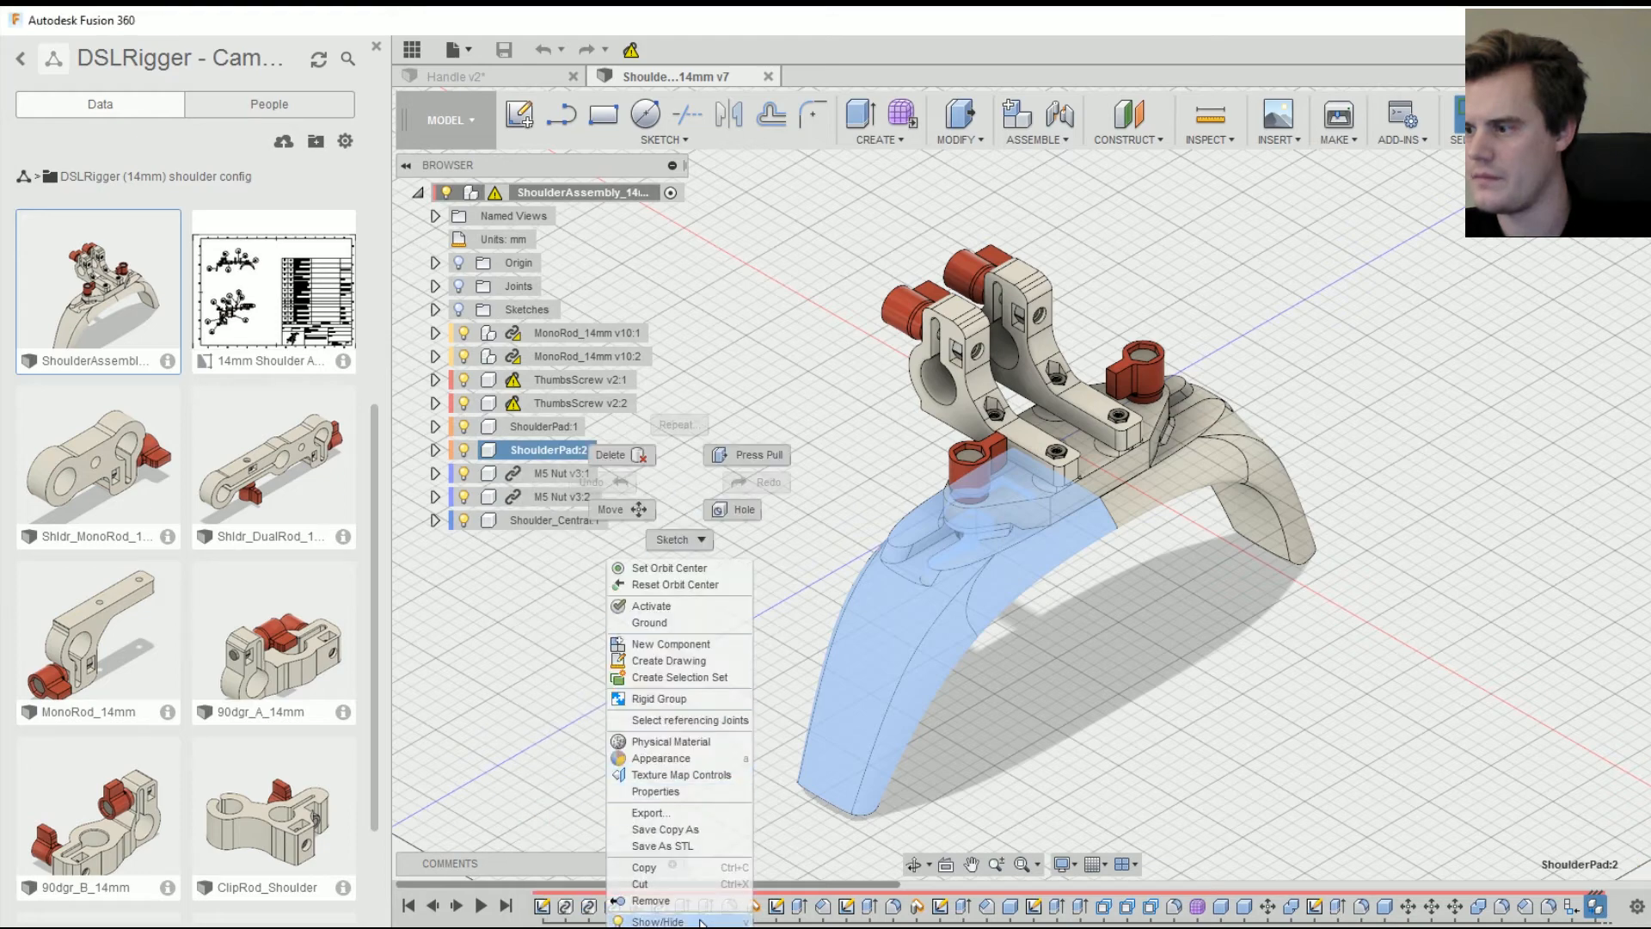
{"action": "right_click", "coordinate": [714, 452]}
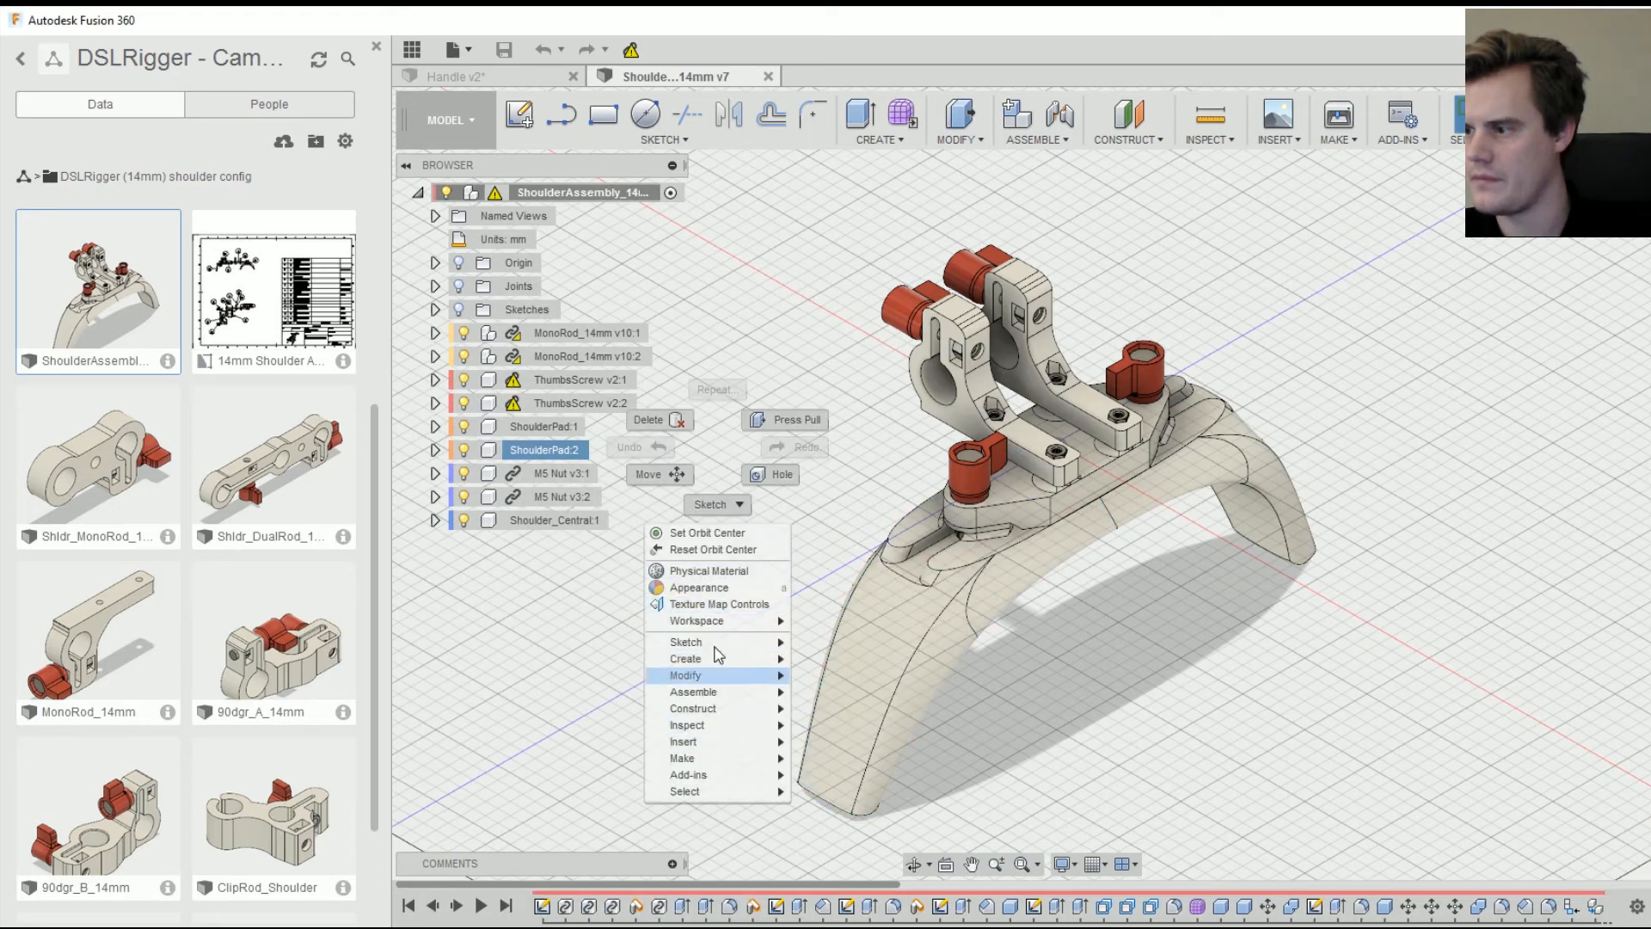
{"action": "left_click", "coordinate": [582, 630]}
{"action": "right_click", "coordinate": [559, 194]}
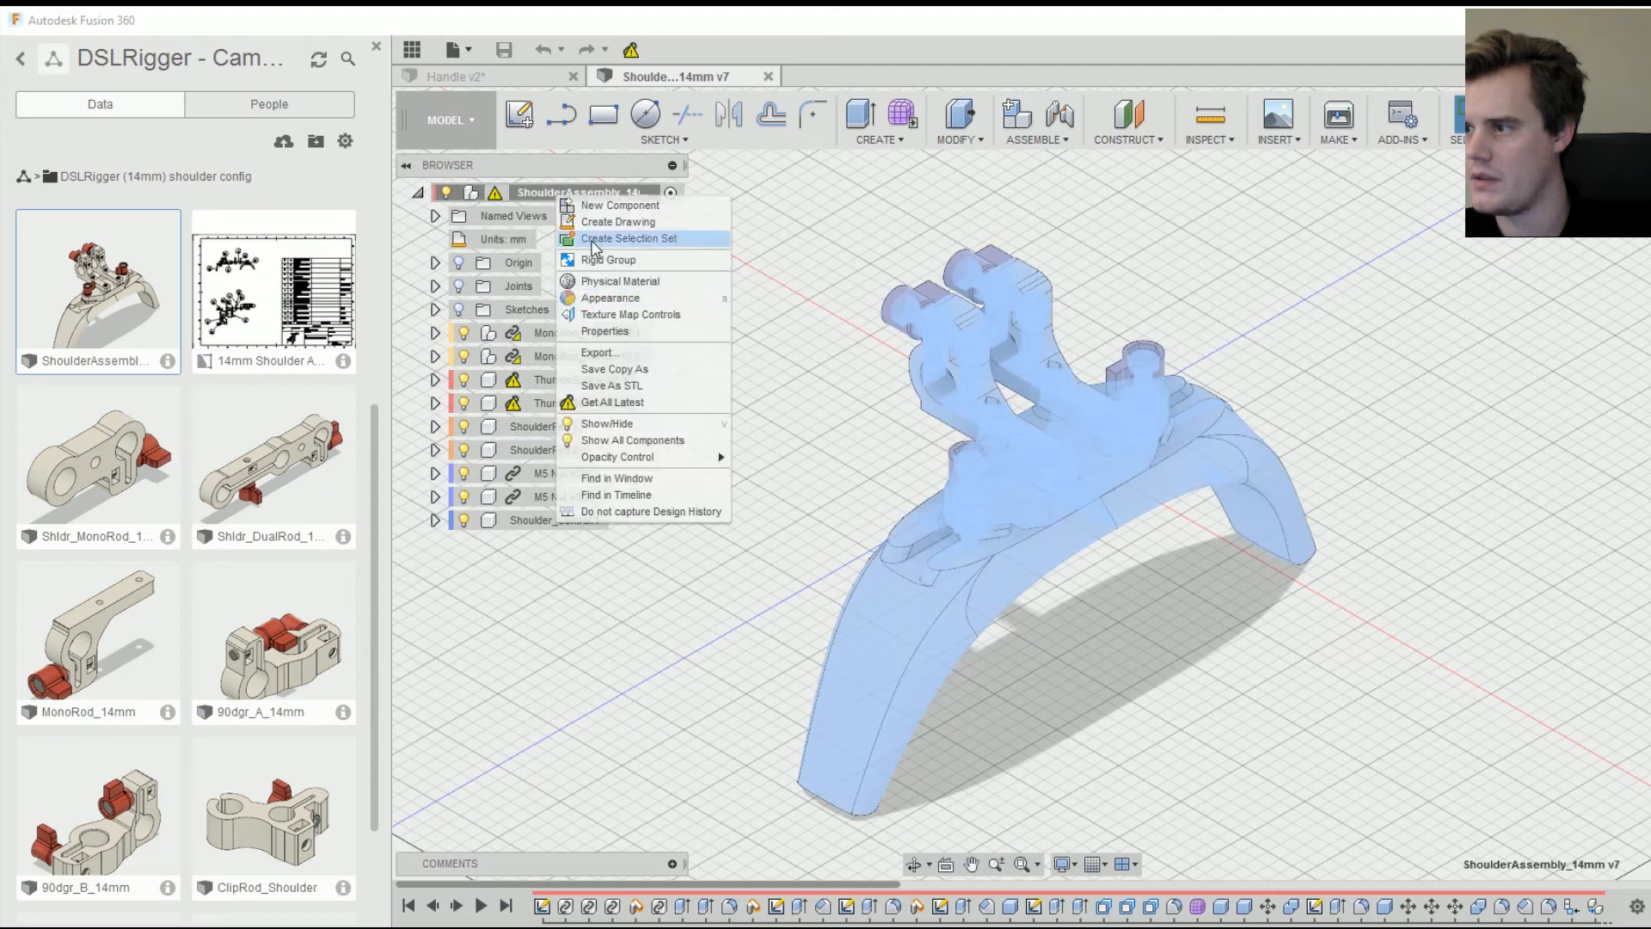
{"action": "key", "text": "Escape"}
- Hide both MonoRods, both ThumbsScrews, ShoulderPad:1, both M5 nuts and Shoulder_Central, keeping only ShoulderPad:2 shown
{"action": "left_click", "coordinate": [546, 426]}
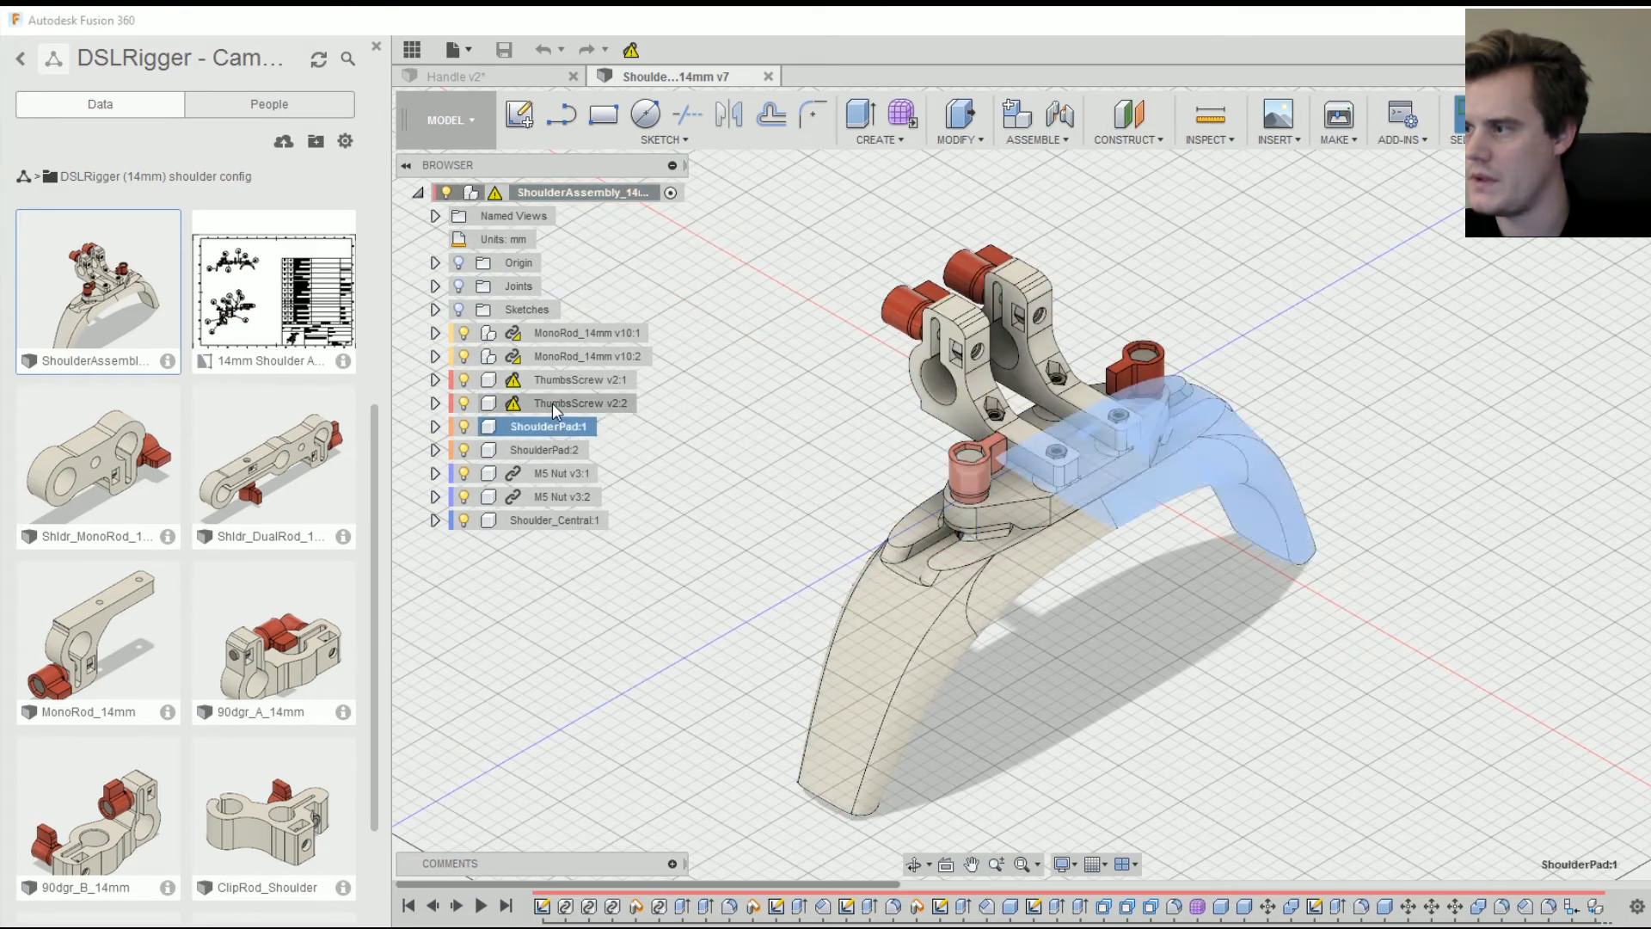
{"action": "left_click", "coordinate": [554, 334], "text": "shift"}
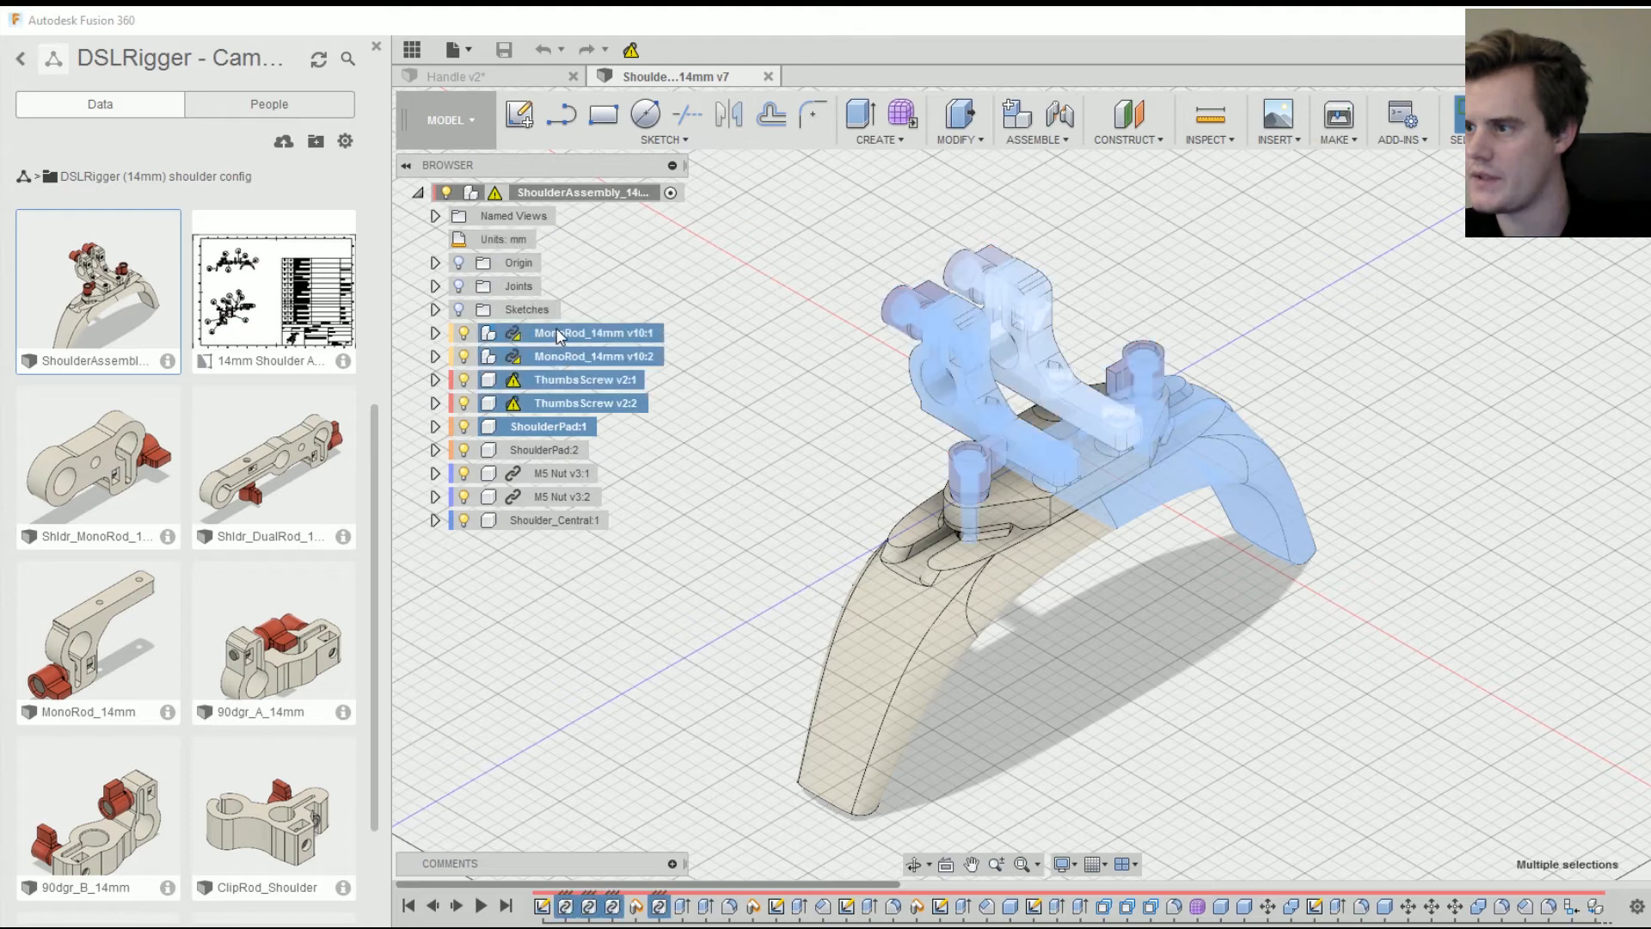
{"action": "right_click", "coordinate": [556, 334]}
{"action": "left_click", "coordinate": [607, 588]}
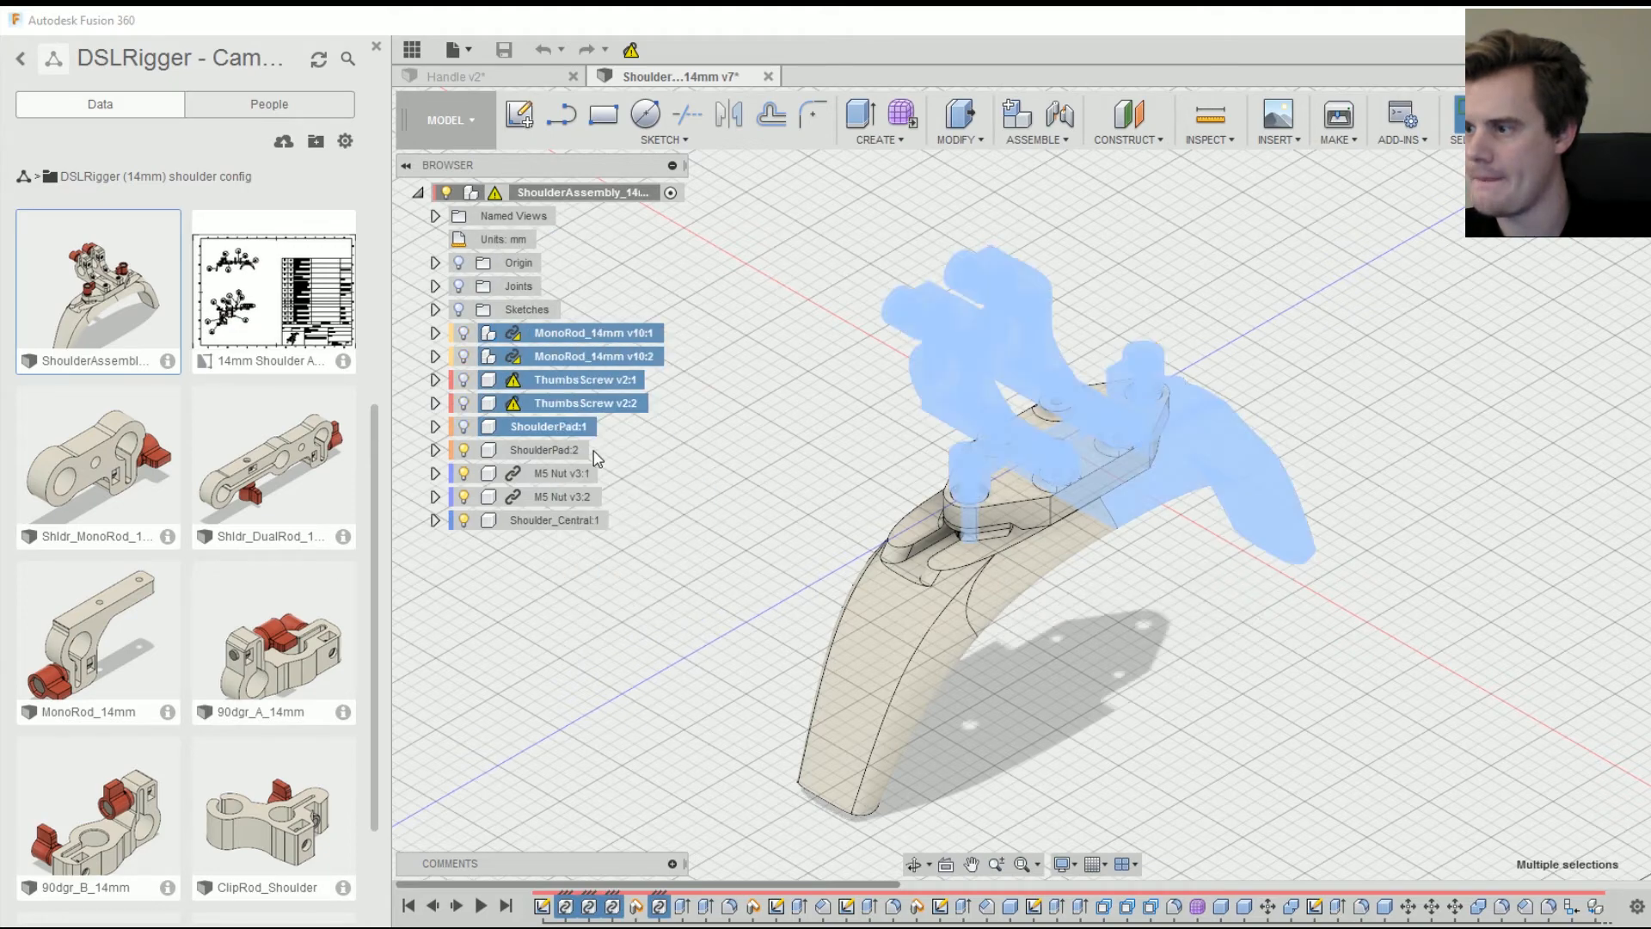
{"action": "left_click", "coordinate": [570, 519]}
{"action": "left_click", "coordinate": [559, 474], "text": "shift"}
{"action": "right_click", "coordinate": [559, 474]}
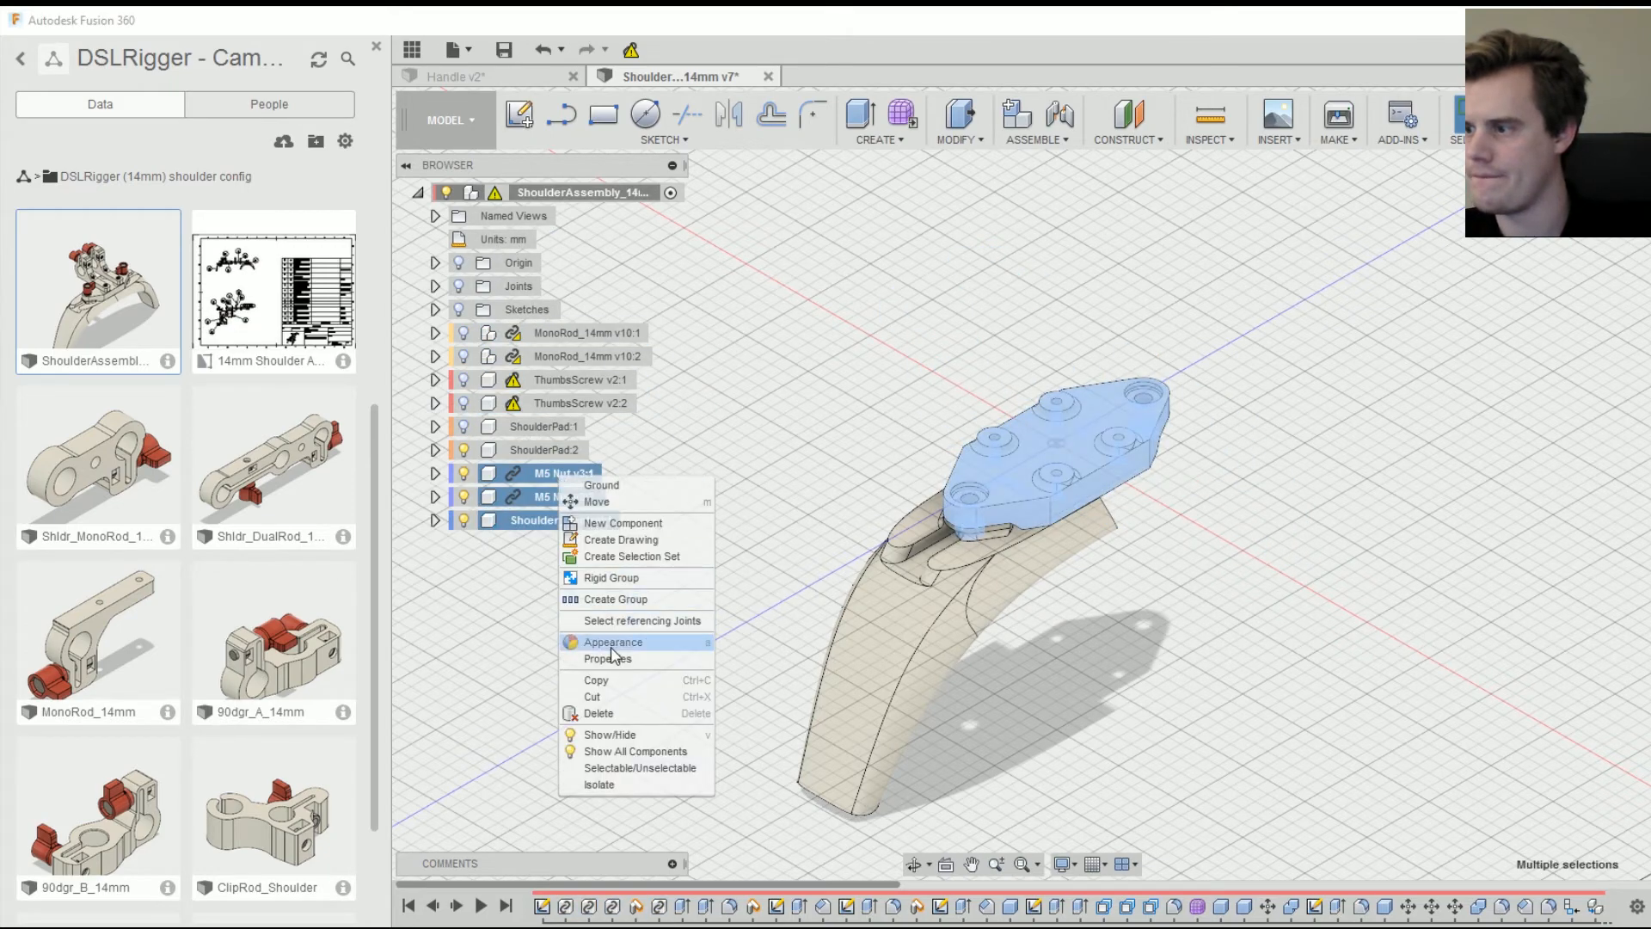
{"action": "left_click", "coordinate": [607, 736]}
- Activate the ShoulderPad:2 component for editing
{"action": "scroll", "coordinate": [953, 549], "scroll_direction": "down", "scroll_amount": 1}
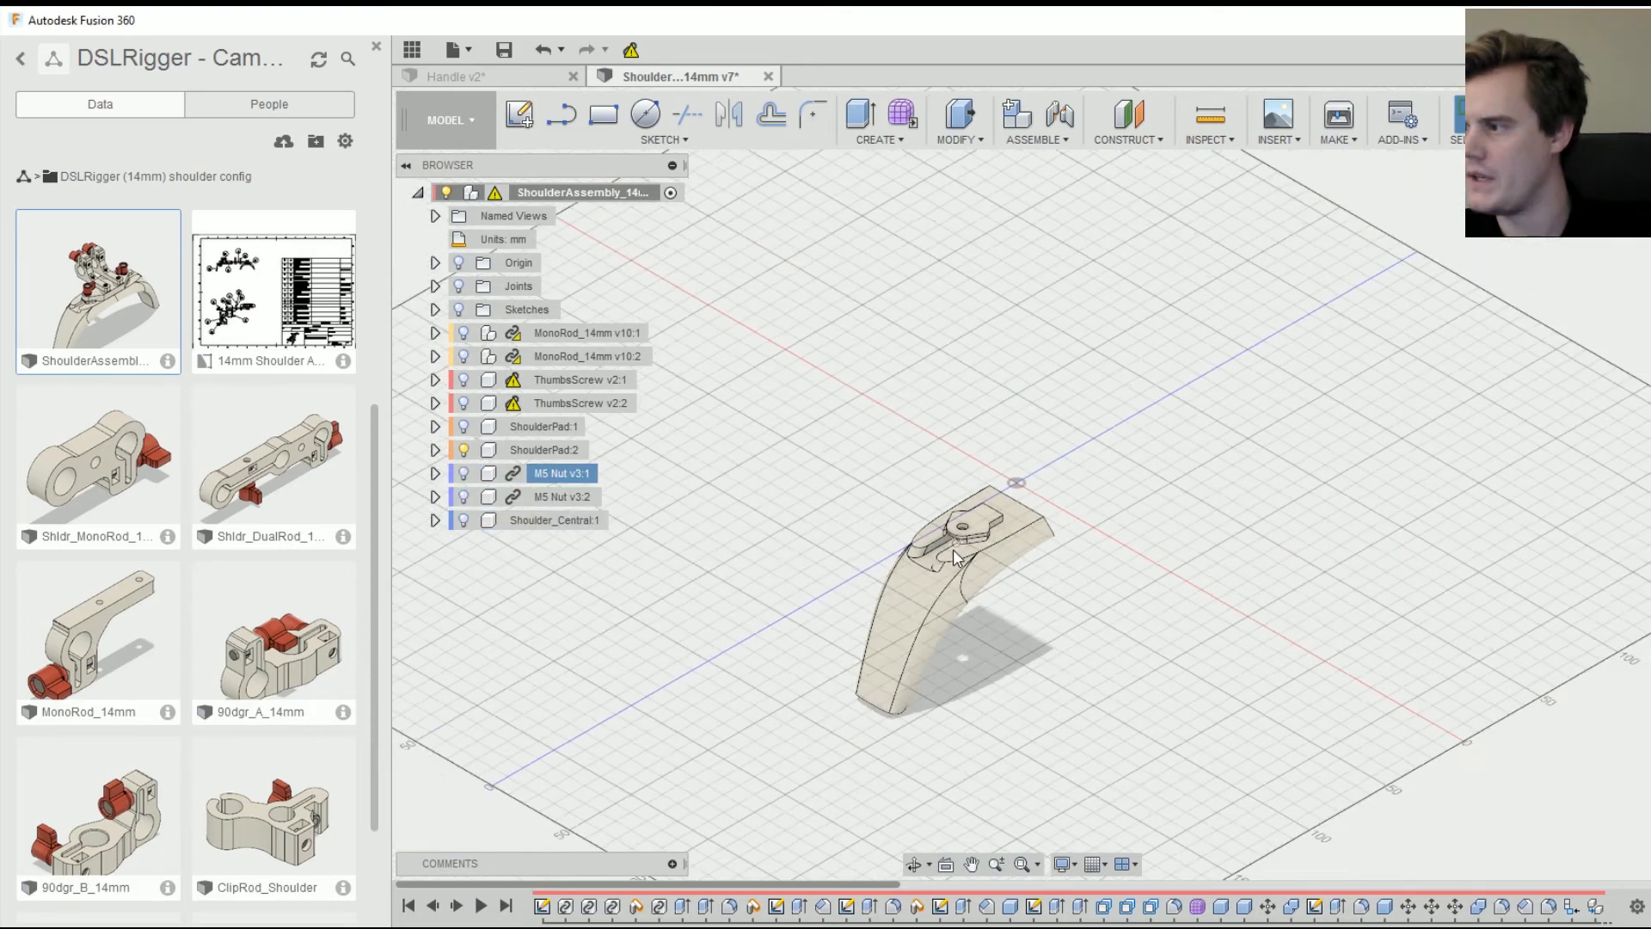
{"action": "scroll", "coordinate": [1032, 542], "scroll_direction": "up", "scroll_amount": 5}
{"action": "middle_click_drag", "start_coordinate": [1049, 538], "coordinate": [1178, 350], "text": "shift"}
{"action": "middle_click_drag", "start_coordinate": [1128, 480], "coordinate": [1191, 394], "text": "shift"}
{"action": "left_click", "coordinate": [1022, 589]}
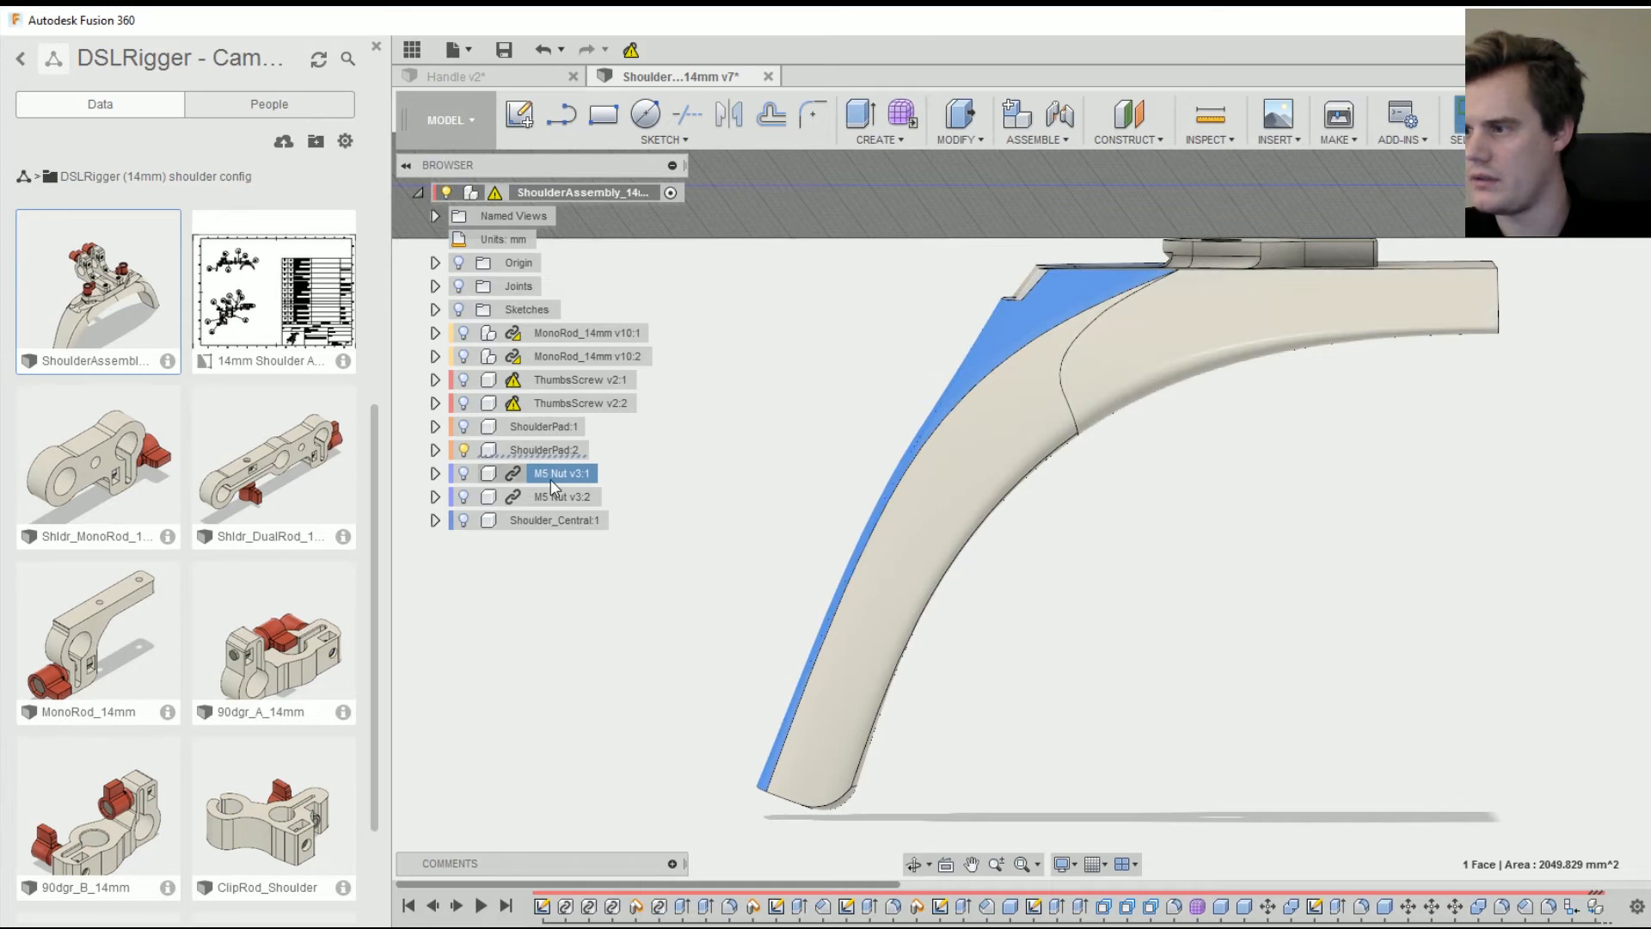
{"action": "left_click", "coordinate": [555, 451]}
{"action": "left_click", "coordinate": [607, 450]}
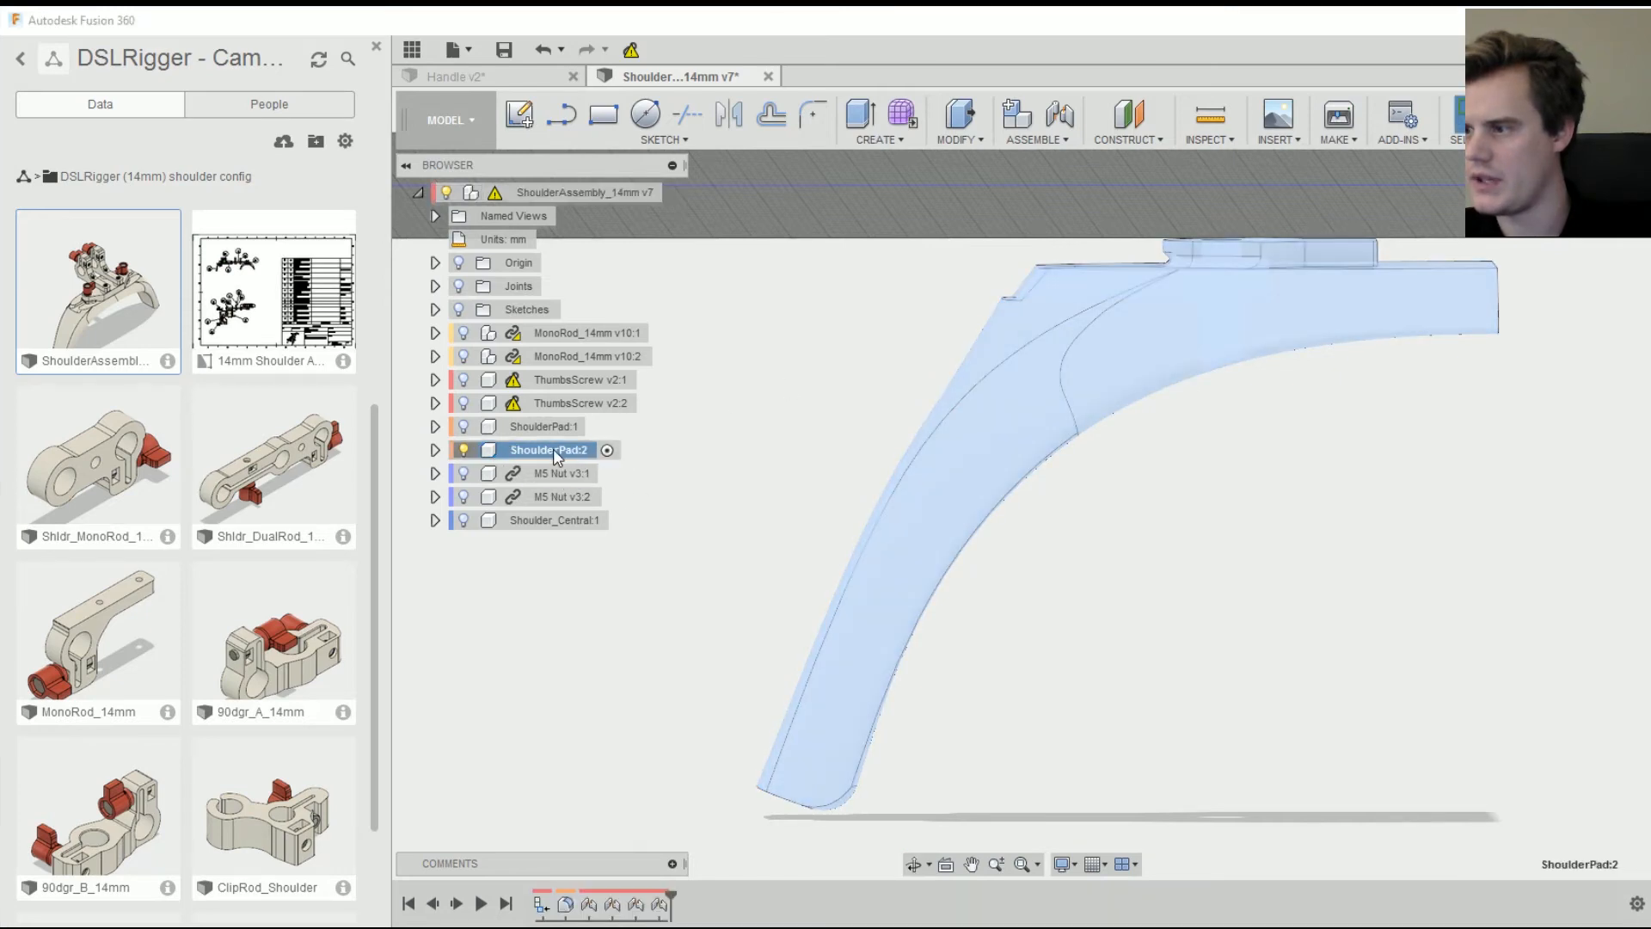
- Expand ShoulderPad:2 and its Bodies folder and select Body1
{"action": "right_click", "coordinate": [555, 457]}
{"action": "left_click", "coordinate": [435, 451]}
{"action": "left_click", "coordinate": [435, 450]}
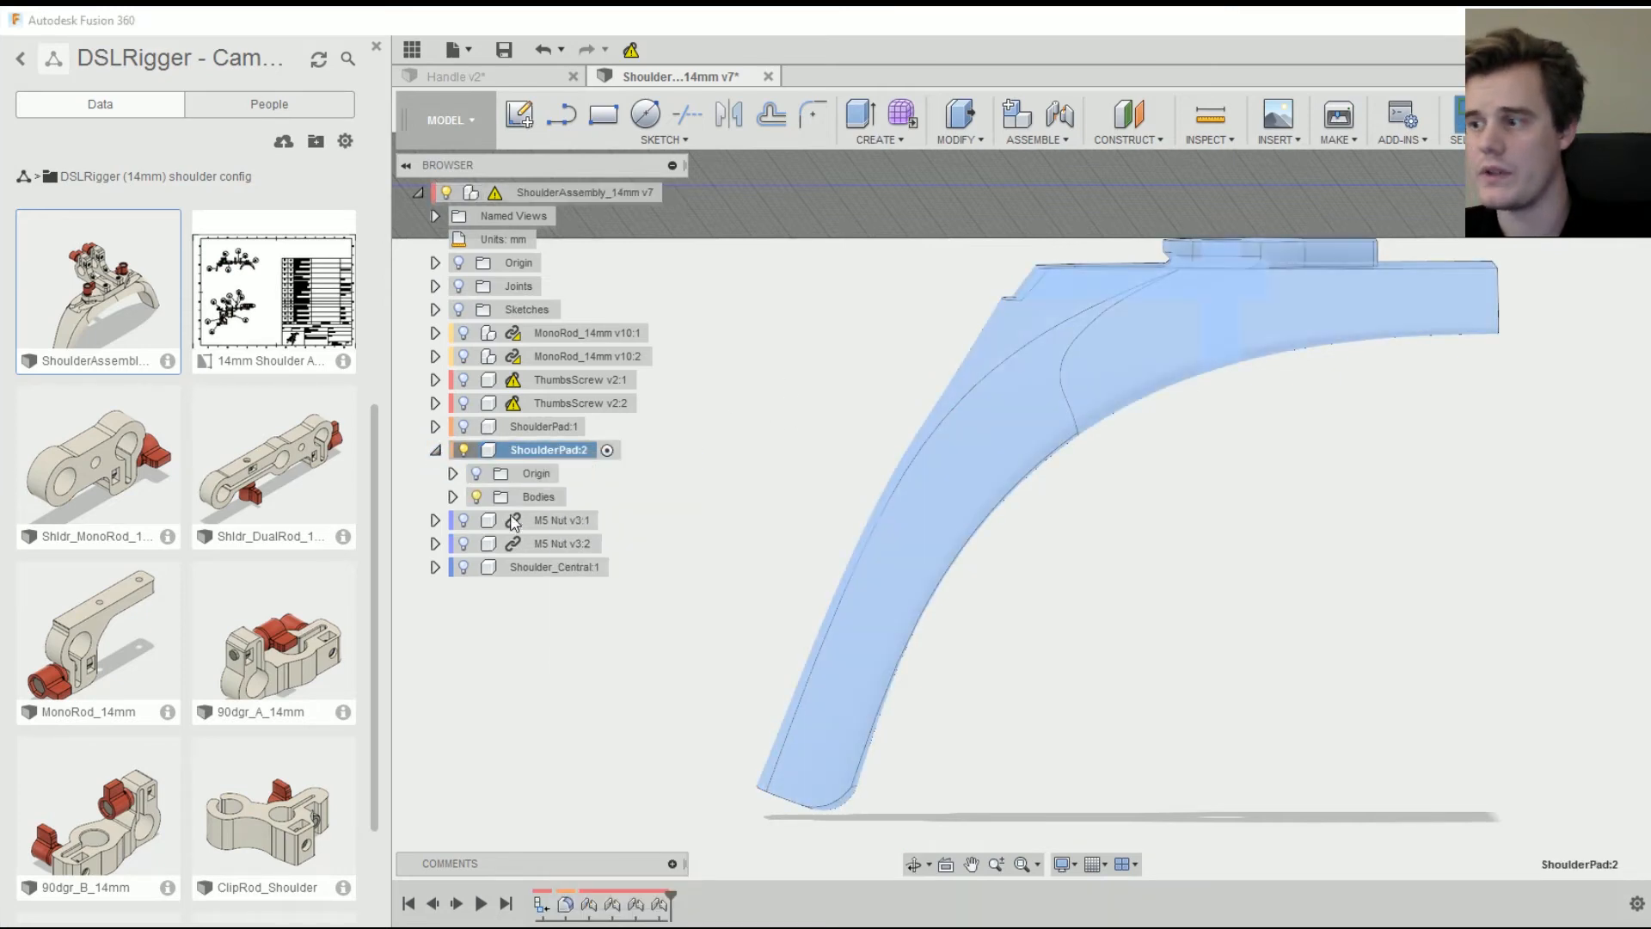
{"action": "left_click", "coordinate": [452, 496]}
{"action": "left_click", "coordinate": [554, 519]}
{"action": "middle_click_drag", "start_coordinate": [1103, 591], "coordinate": [1061, 488], "text": "shift"}
{"action": "left_click", "coordinate": [1061, 489]}
{"action": "right_click", "coordinate": [1079, 489]}
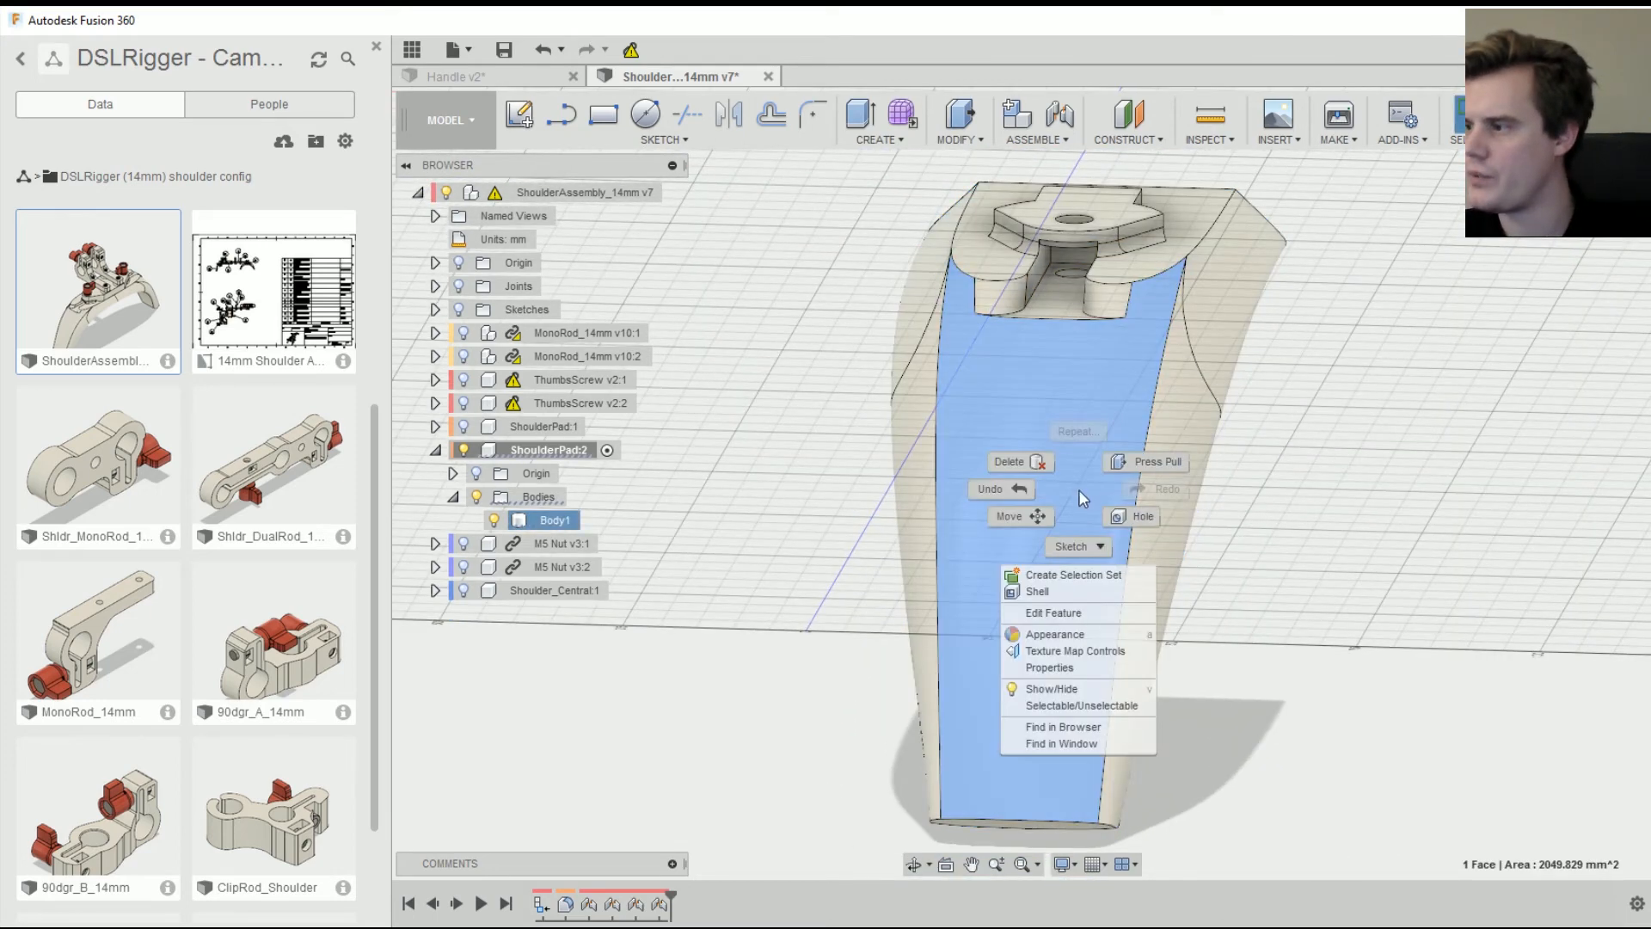
{"action": "middle_click_drag", "start_coordinate": [1213, 489], "coordinate": [1106, 461], "text": "shift"}
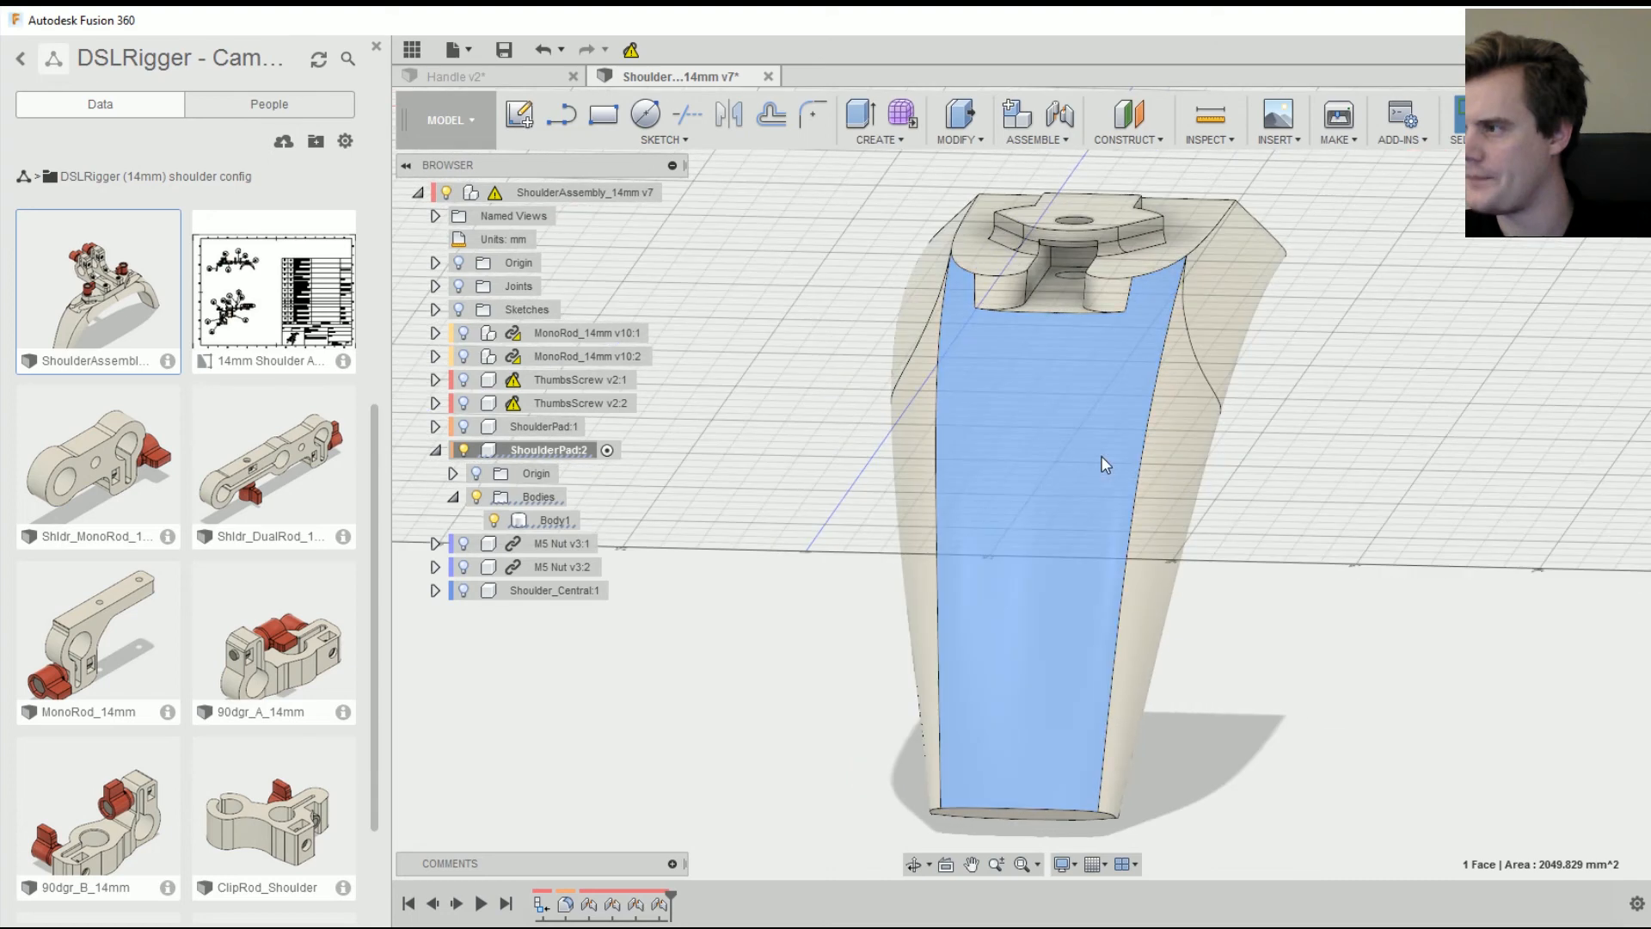
{"action": "left_click", "coordinate": [963, 140]}
{"action": "mouse_move", "coordinate": [886, 142]}
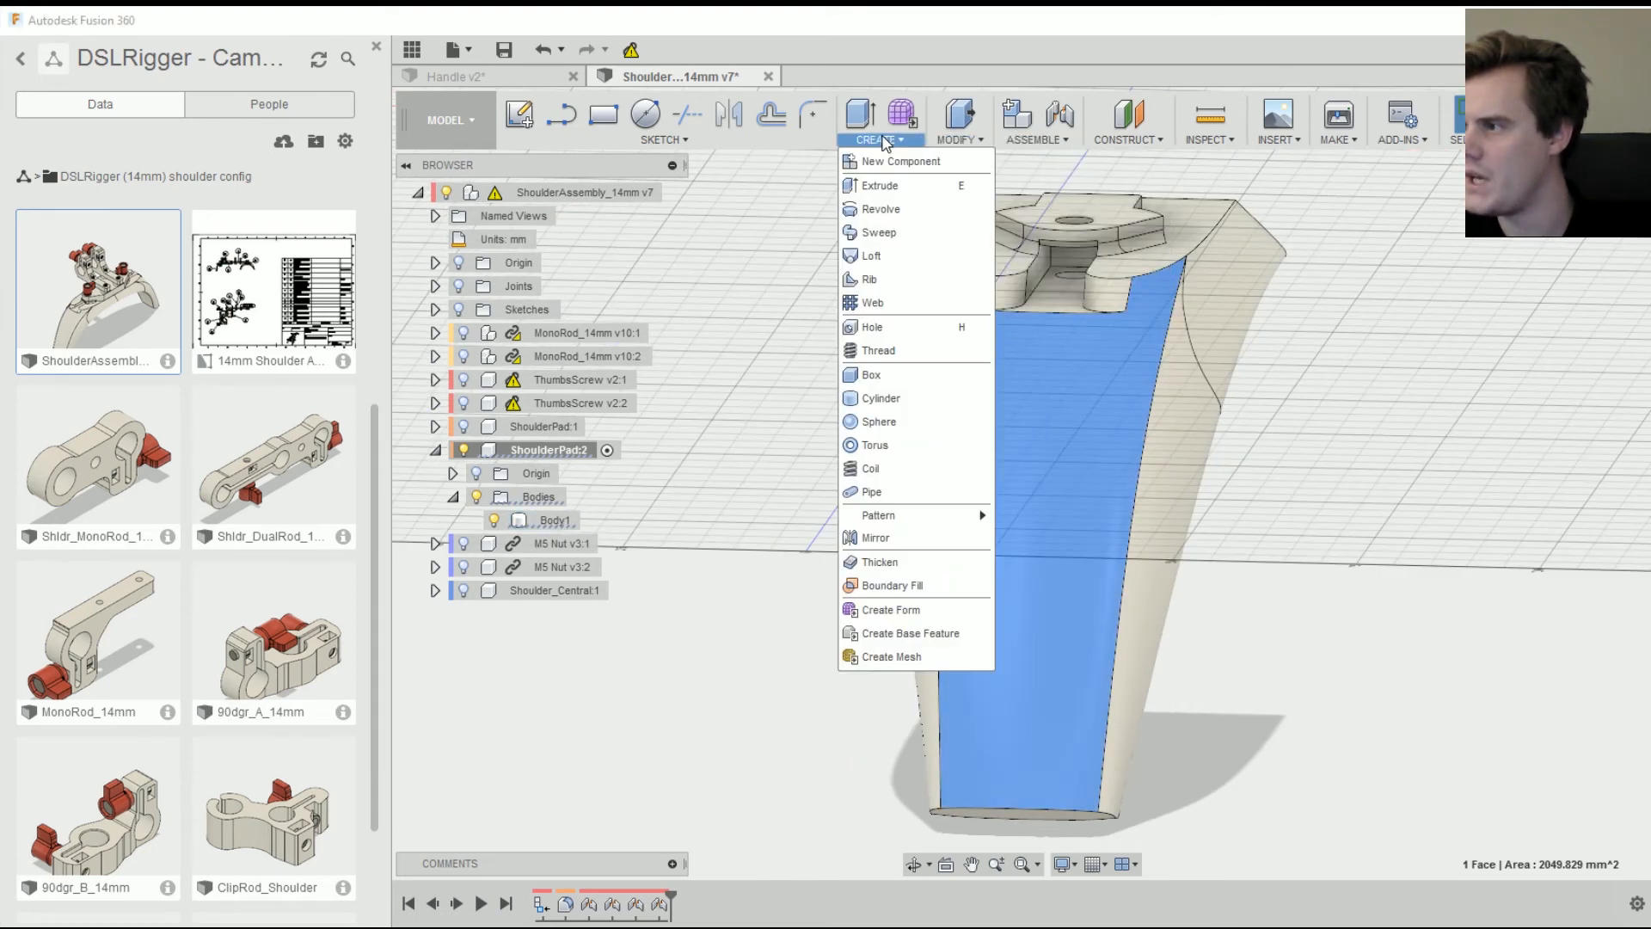
{"action": "left_click", "coordinate": [902, 563]}
{"action": "middle_click_drag", "start_coordinate": [1069, 470], "coordinate": [995, 509], "text": "shift"}
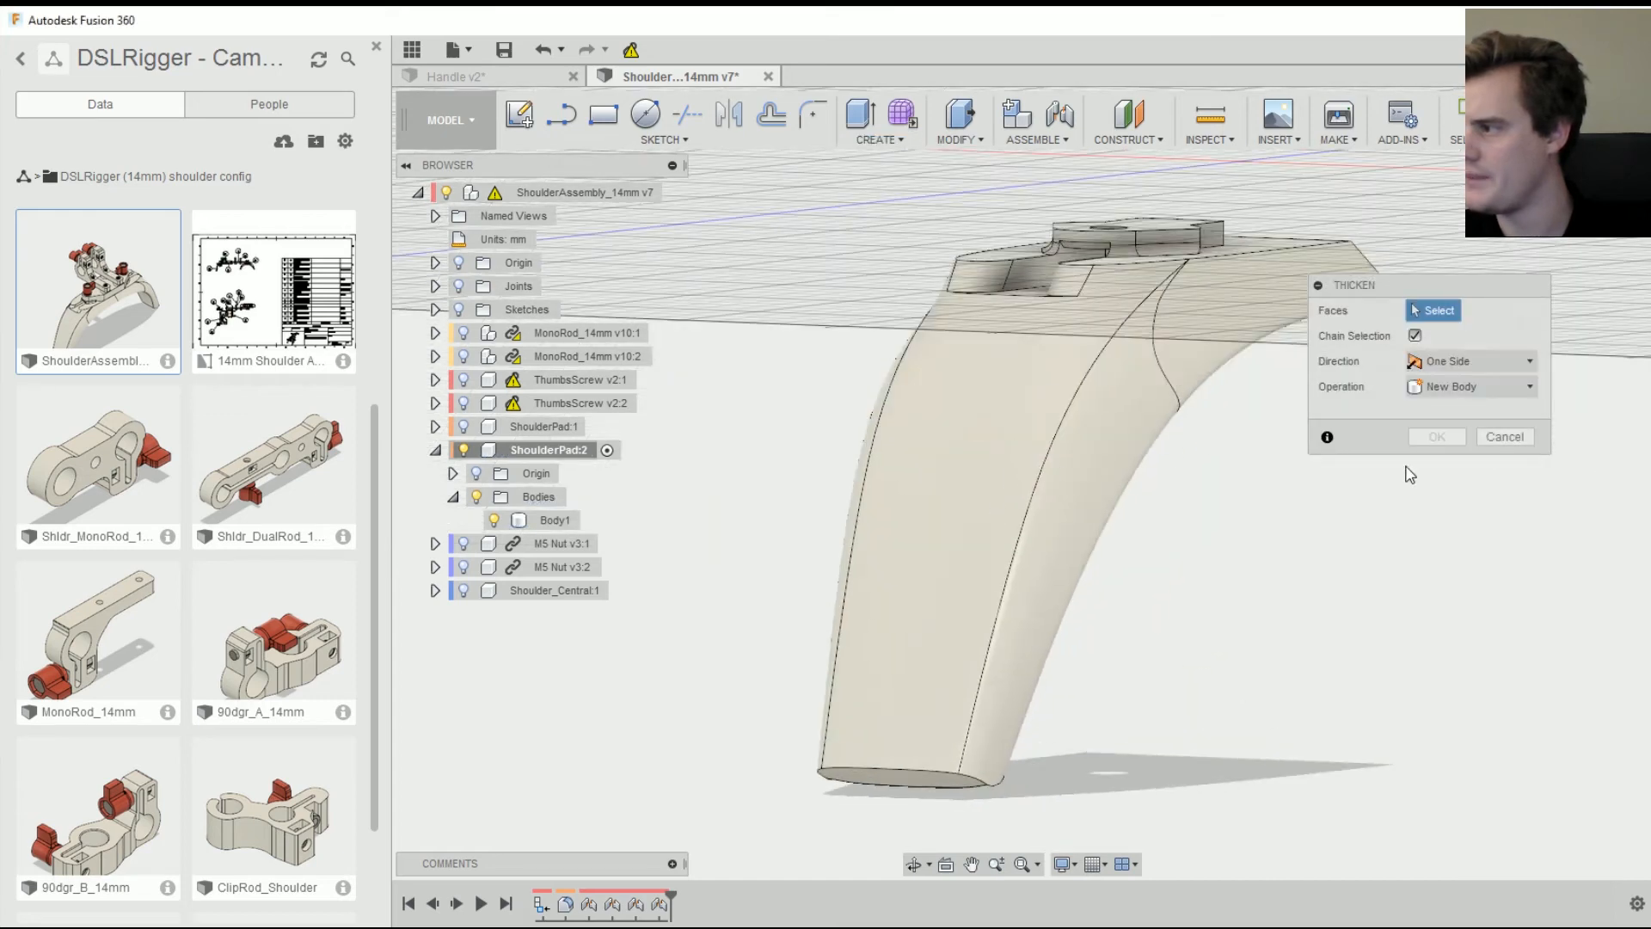
{"action": "left_click", "coordinate": [1530, 444]}
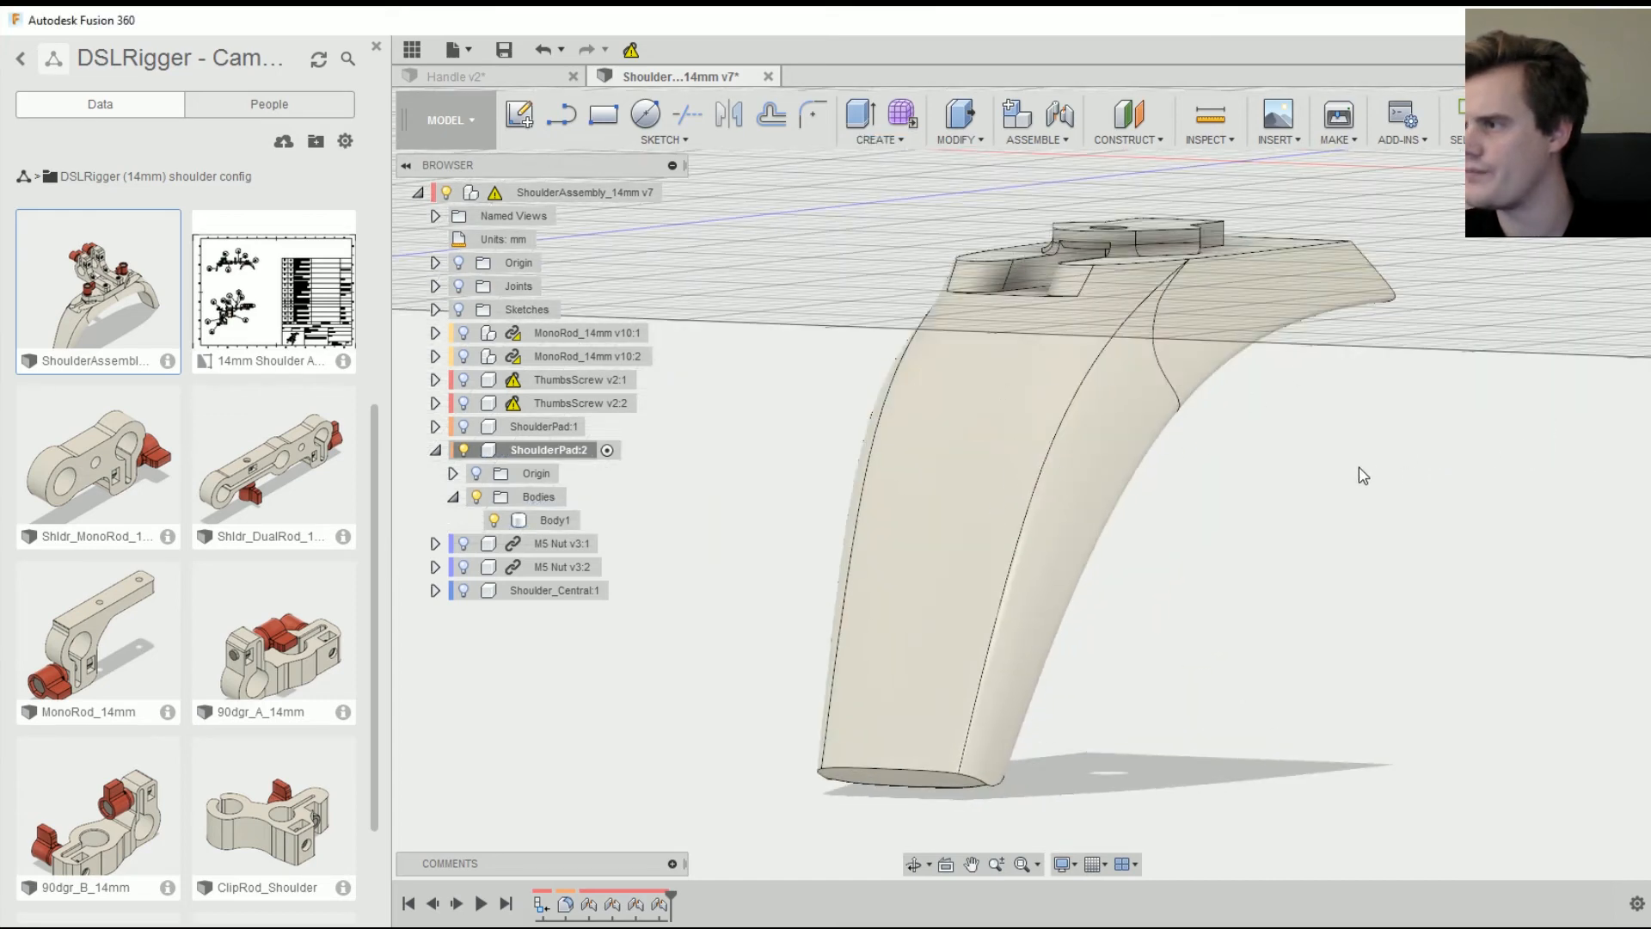
- Start a line sketch inside ShoulderPad:2 on the vertical origin plane facing the pad's long outer face
{"action": "middle_click_drag", "start_coordinate": [1040, 519], "coordinate": [912, 523], "text": "shift"}
{"action": "left_click", "coordinate": [561, 114]}
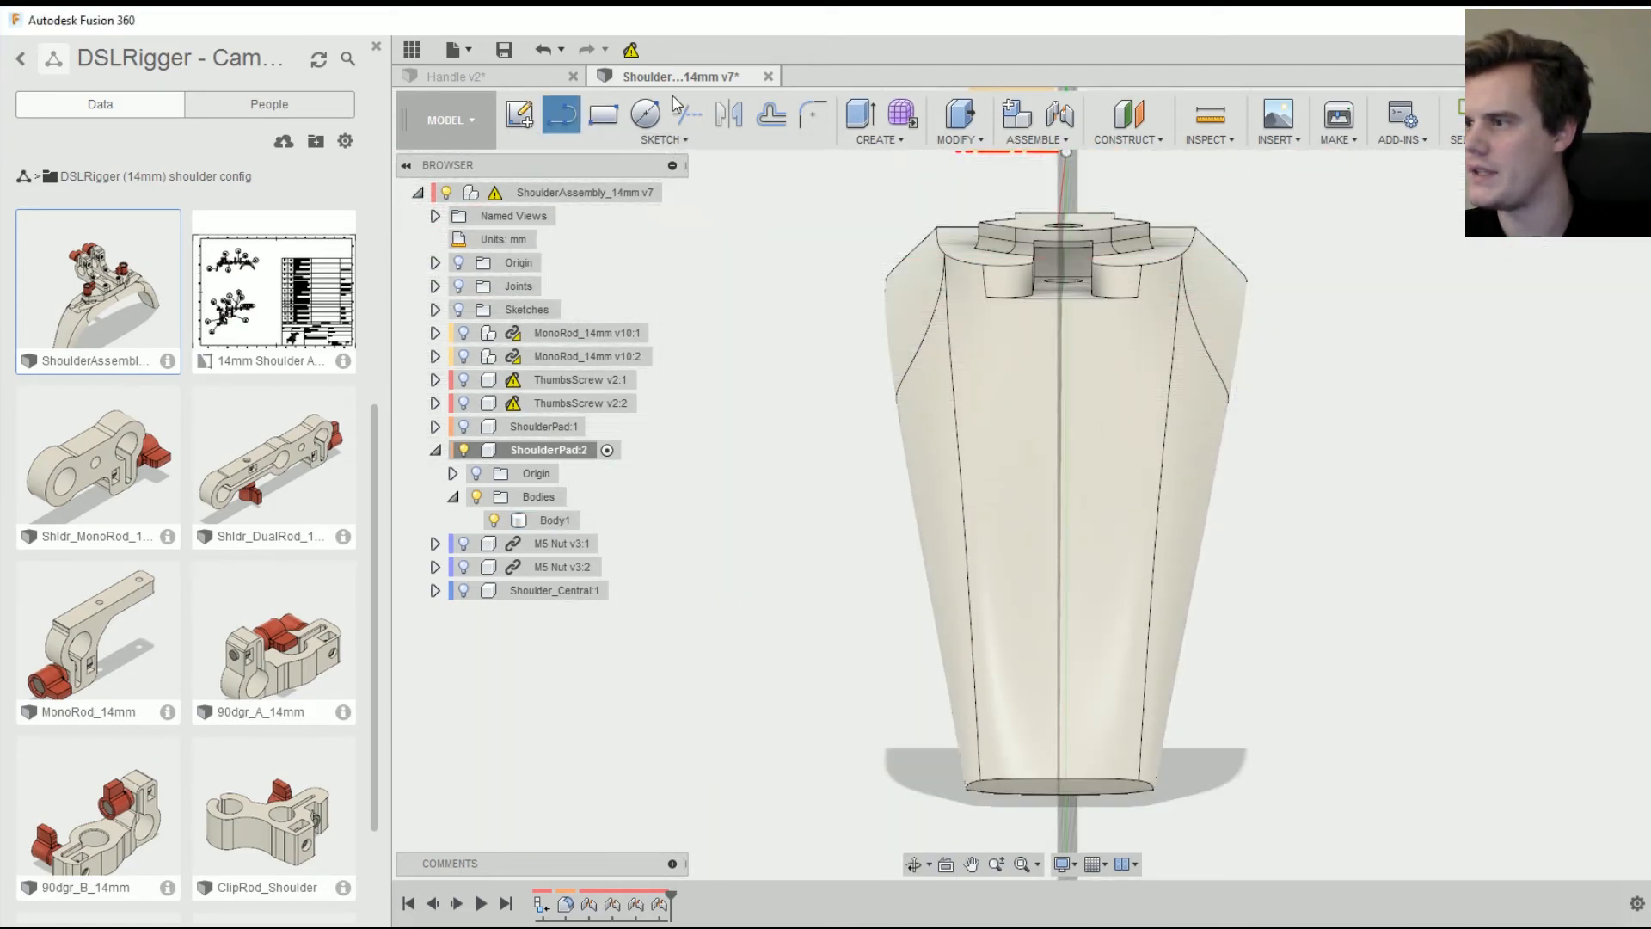
{"action": "left_click", "coordinate": [684, 121]}
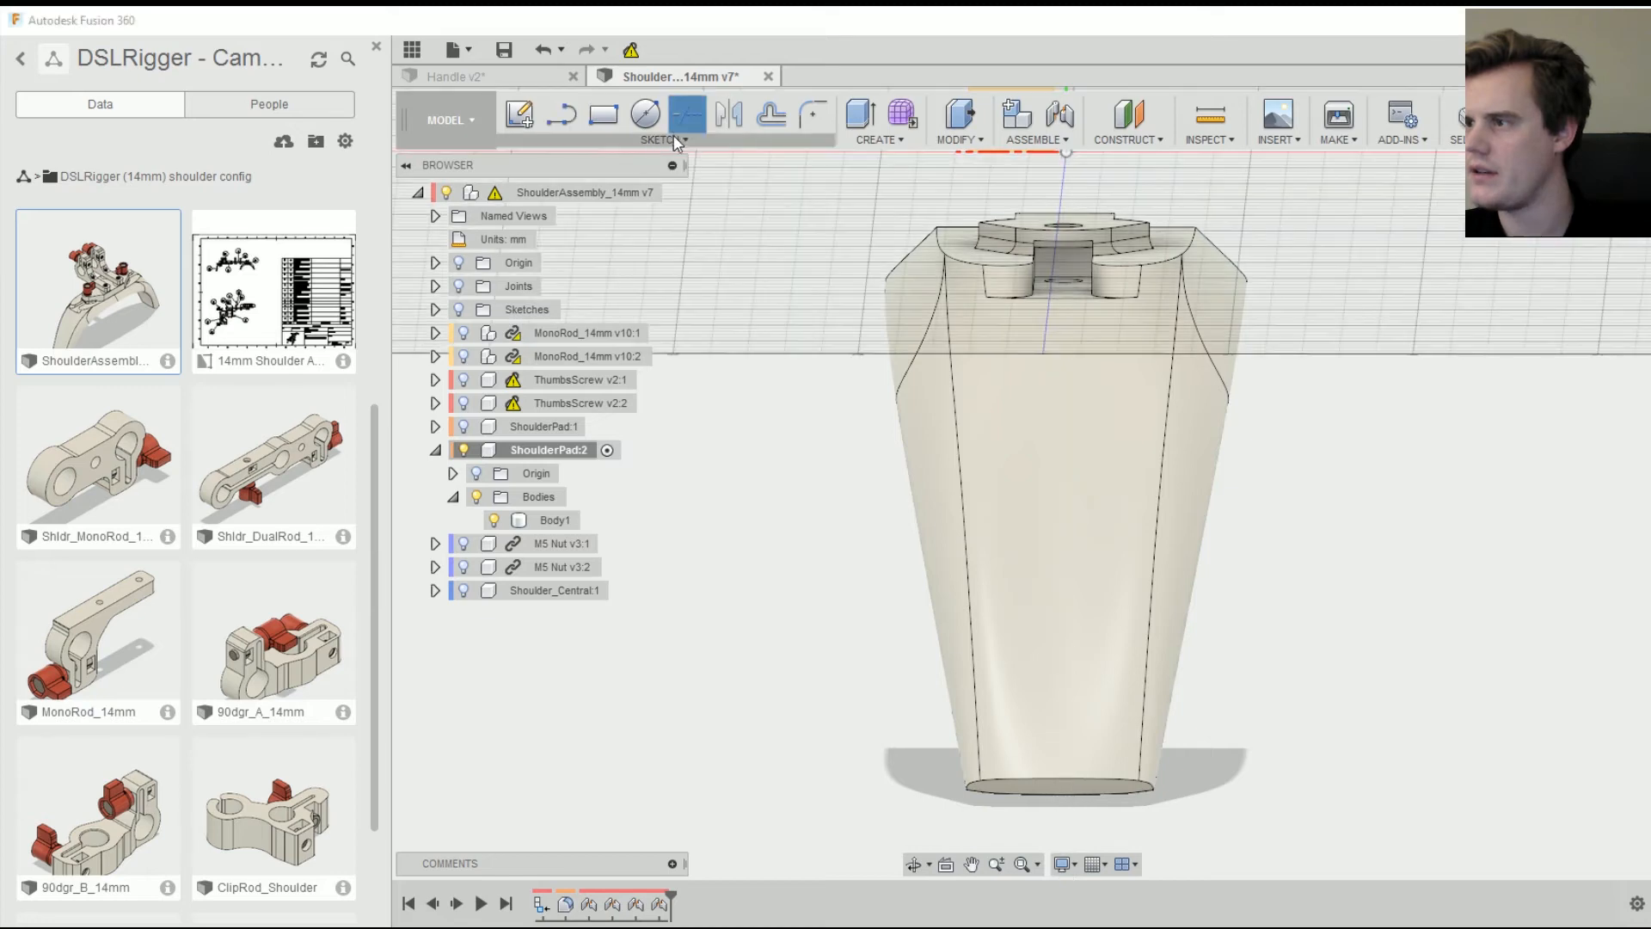
{"action": "left_click", "coordinate": [576, 124]}
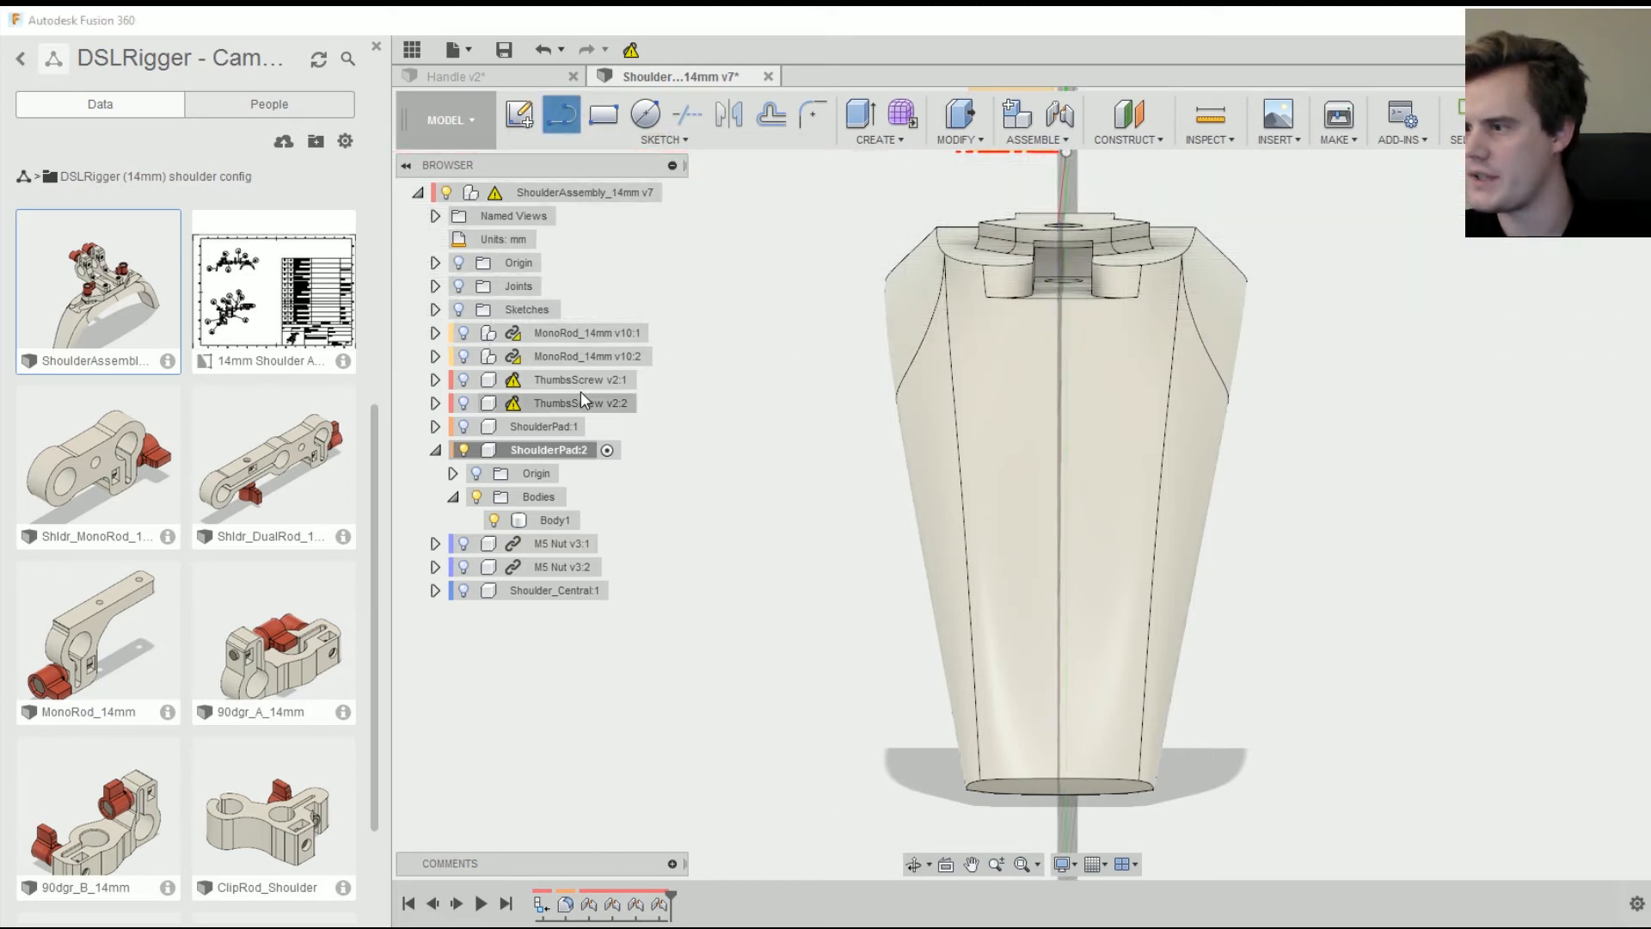
{"action": "middle_click_drag", "start_coordinate": [1082, 481], "coordinate": [1043, 437], "text": "shift"}
{"action": "scroll", "coordinate": [985, 408], "scroll_direction": "down", "scroll_amount": 3}
{"action": "scroll", "coordinate": [1007, 413], "scroll_direction": "down", "scroll_amount": 4}
{"action": "scroll", "coordinate": [1045, 434], "scroll_direction": "up", "scroll_amount": 5}
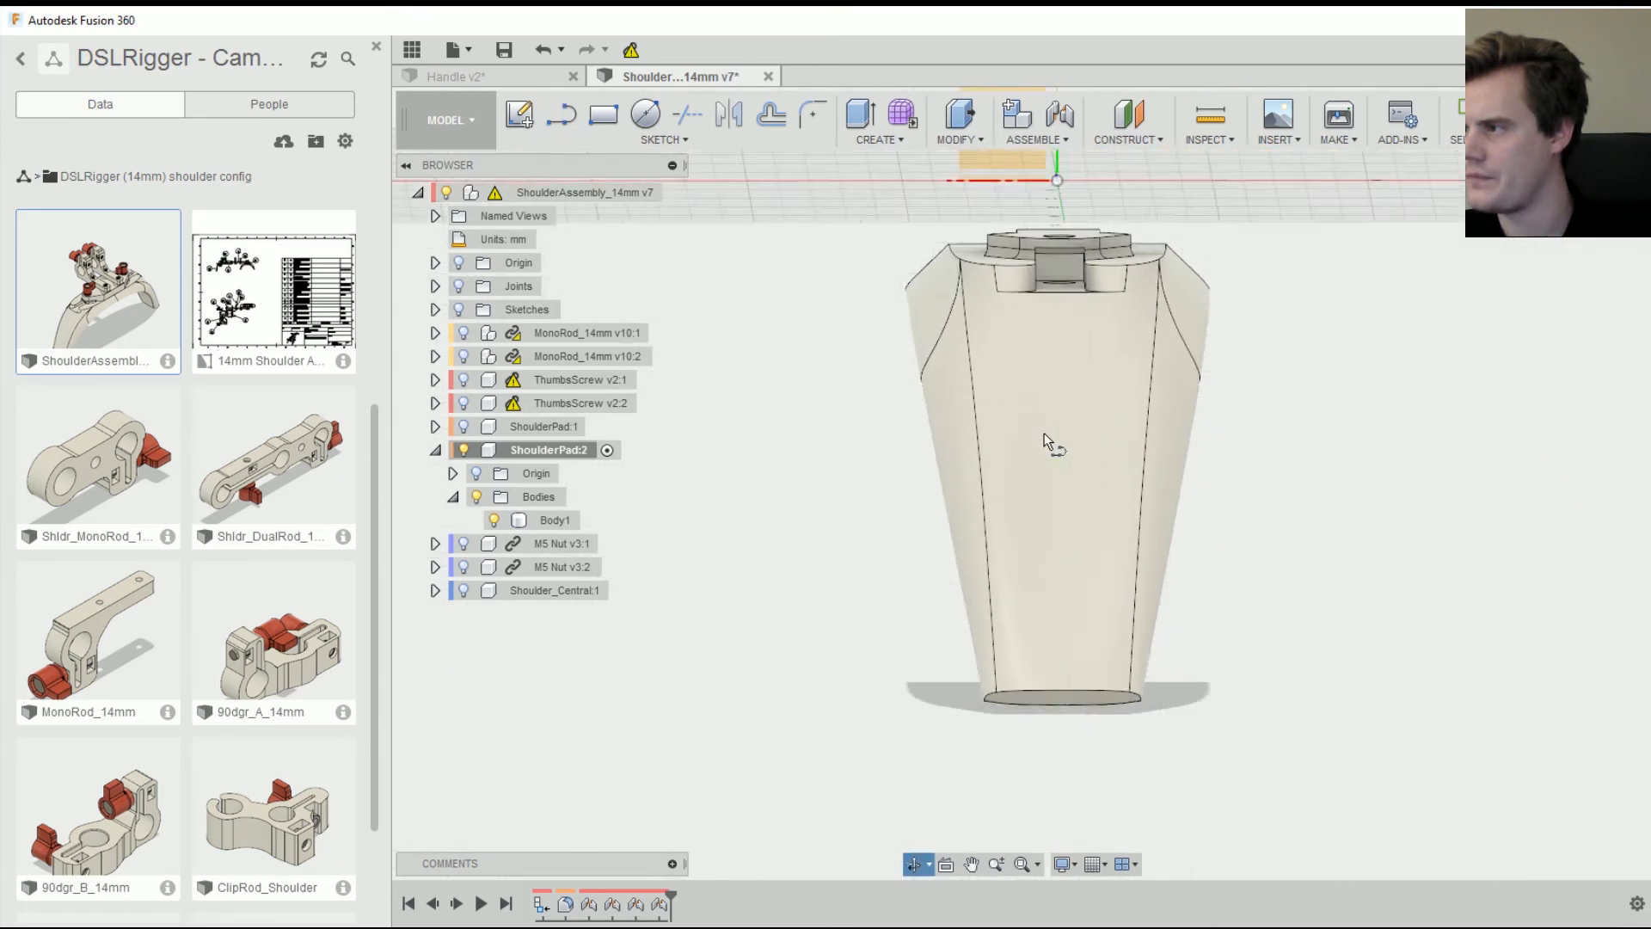
{"action": "scroll", "coordinate": [1038, 425], "scroll_direction": "down", "scroll_amount": 3}
{"action": "left_click", "coordinate": [974, 219]}
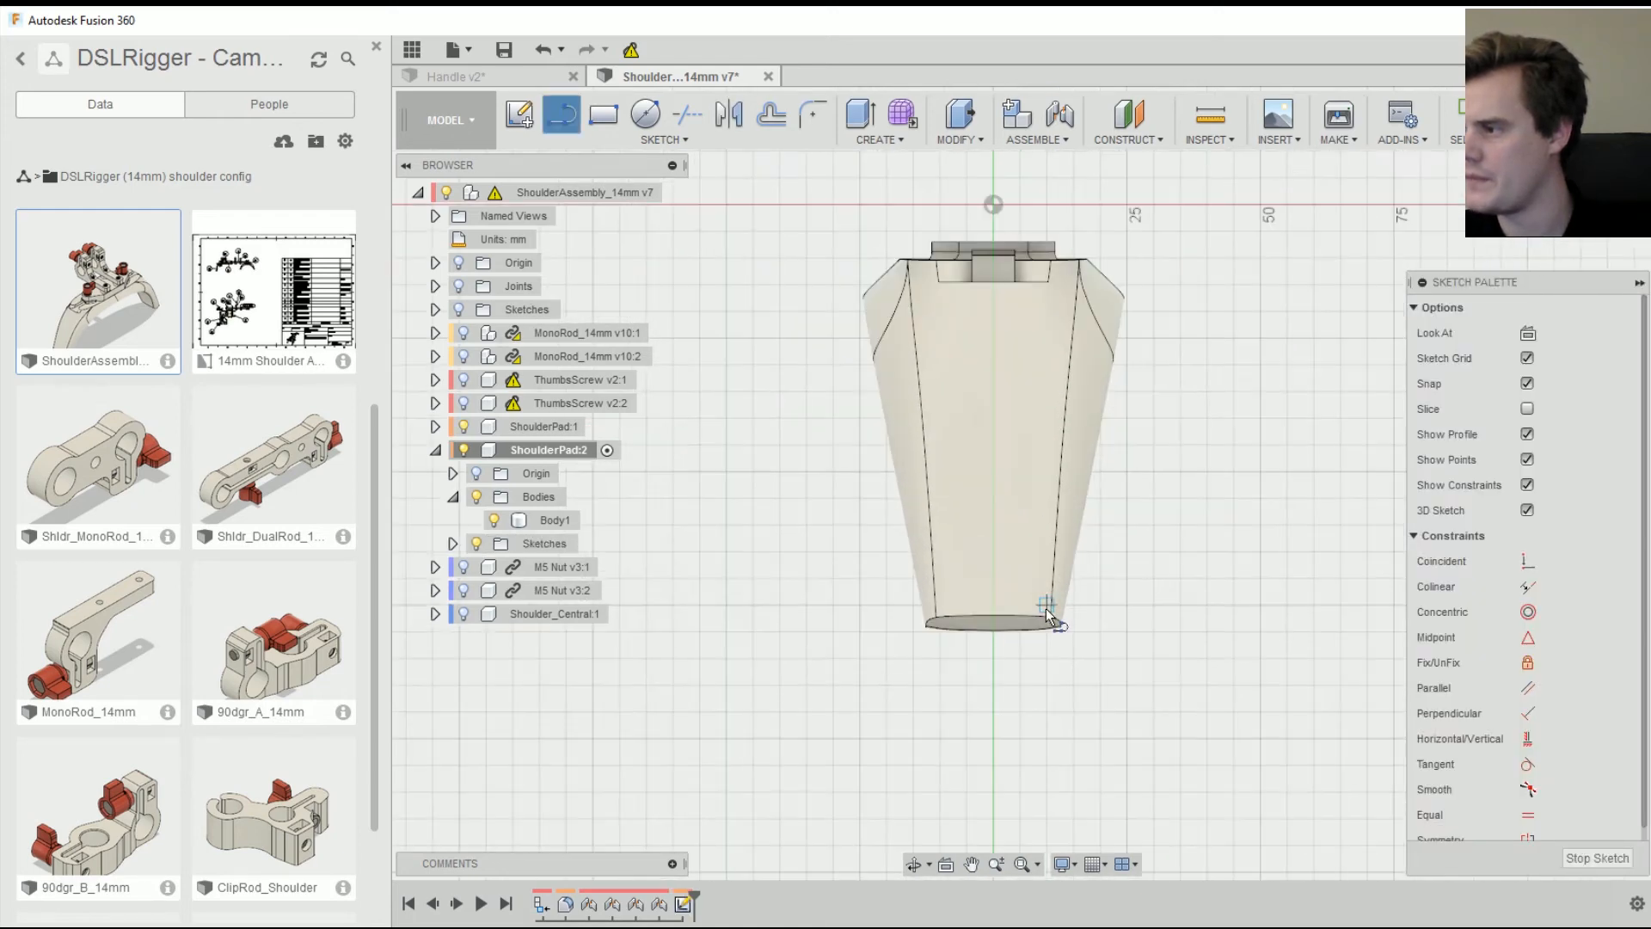
- Sketch half a tapered outline: a base line about 10 mm from the centre axis, a sloping side, and a top line back to the axis
{"action": "left_click", "coordinate": [994, 604]}
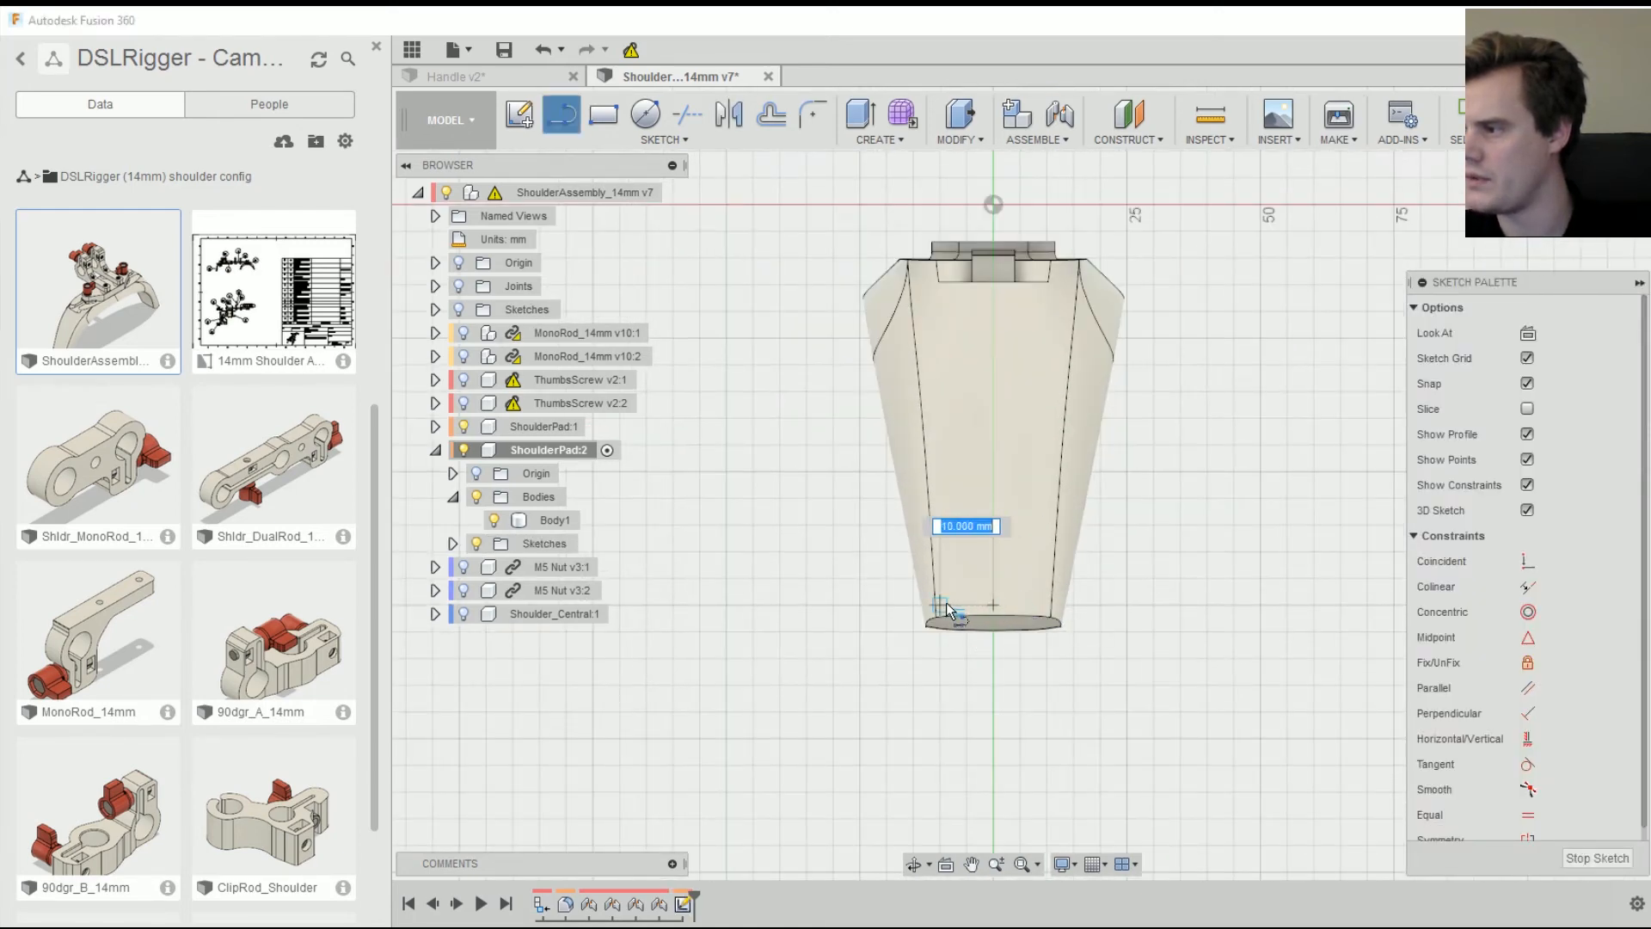
{"action": "left_click", "coordinate": [946, 609]}
{"action": "scroll", "coordinate": [911, 289], "scroll_direction": "up", "scroll_amount": 5}
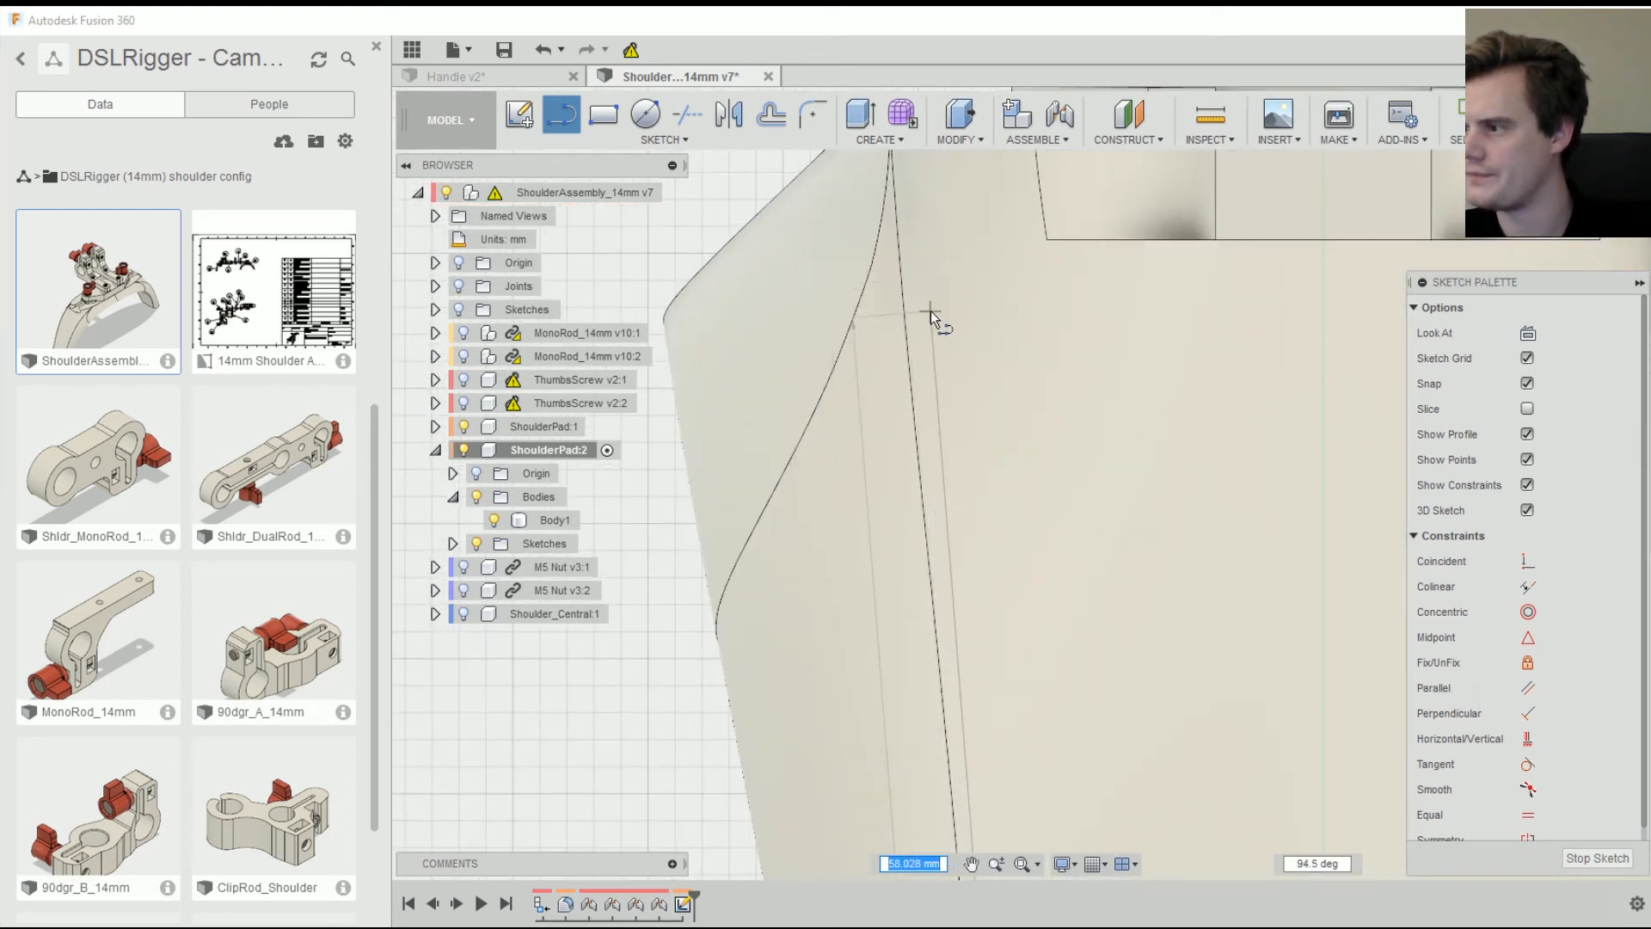
{"action": "left_click", "coordinate": [995, 338]}
{"action": "scroll", "coordinate": [995, 339], "scroll_direction": "down", "scroll_amount": 5}
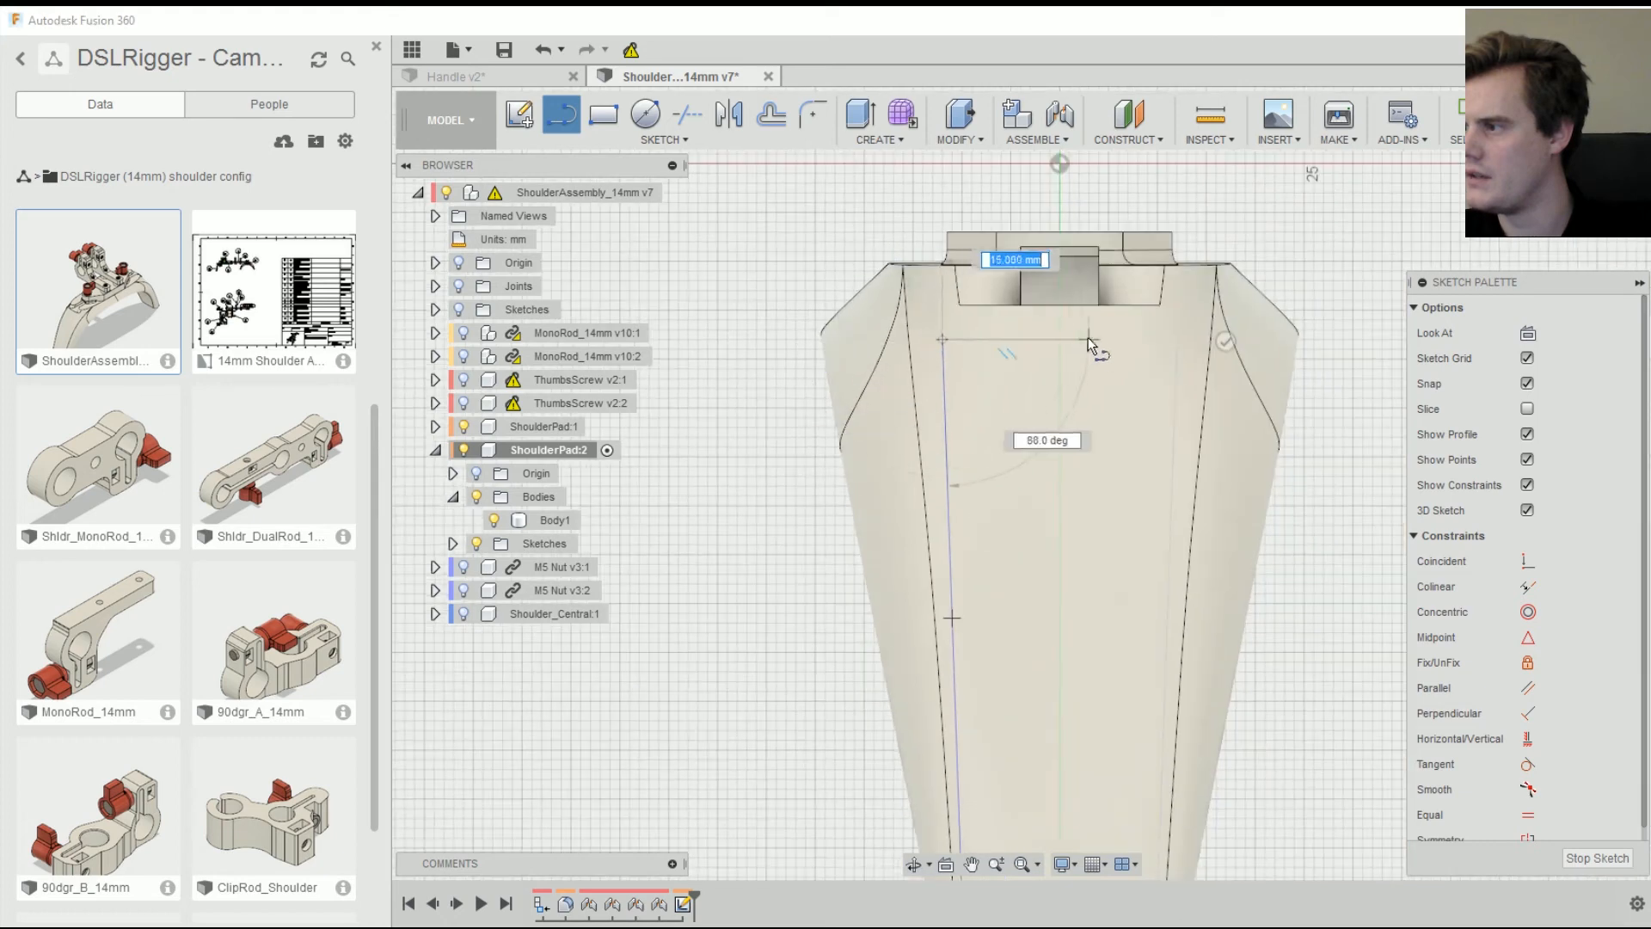
{"action": "left_click", "coordinate": [1060, 341]}
{"action": "middle_click_drag", "start_coordinate": [1103, 513], "coordinate": [982, 577]}
{"action": "right_click", "coordinate": [965, 324]}
{"action": "left_click", "coordinate": [1035, 325]}
- Sketch a short vertical line on the centre axis just below the origin to serve as a mirror line
{"action": "right_click", "coordinate": [1245, 371]}
{"action": "left_click", "coordinate": [1246, 318]}
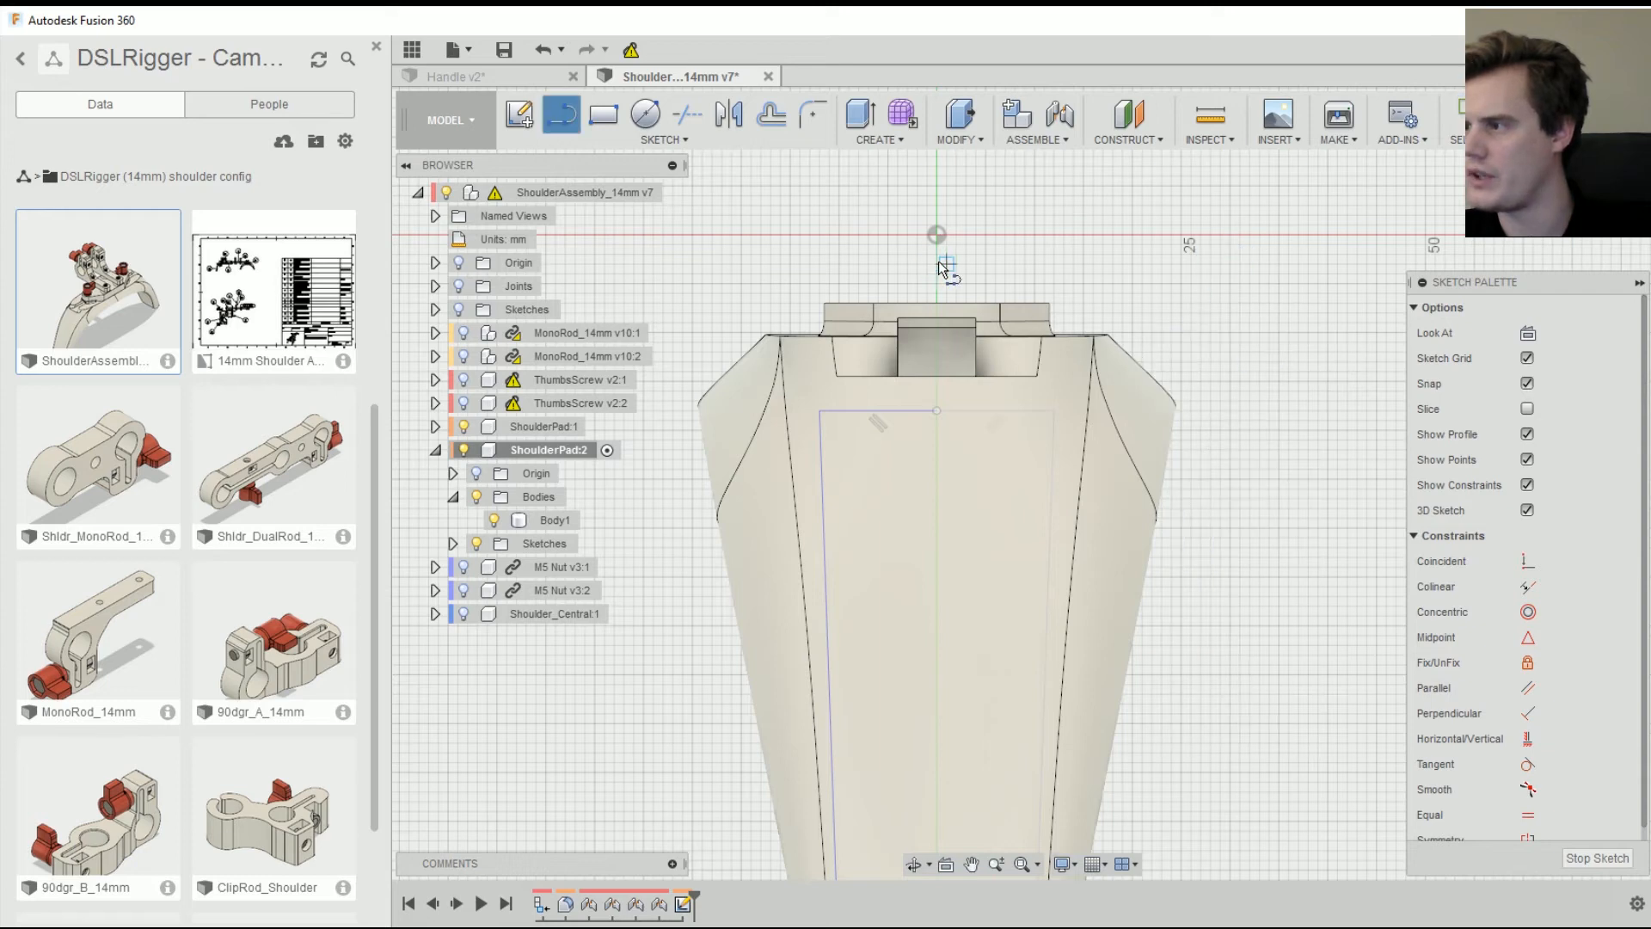
{"action": "left_click", "coordinate": [937, 264]}
{"action": "right_click", "coordinate": [985, 275]}
{"action": "left_click", "coordinate": [1055, 286]}
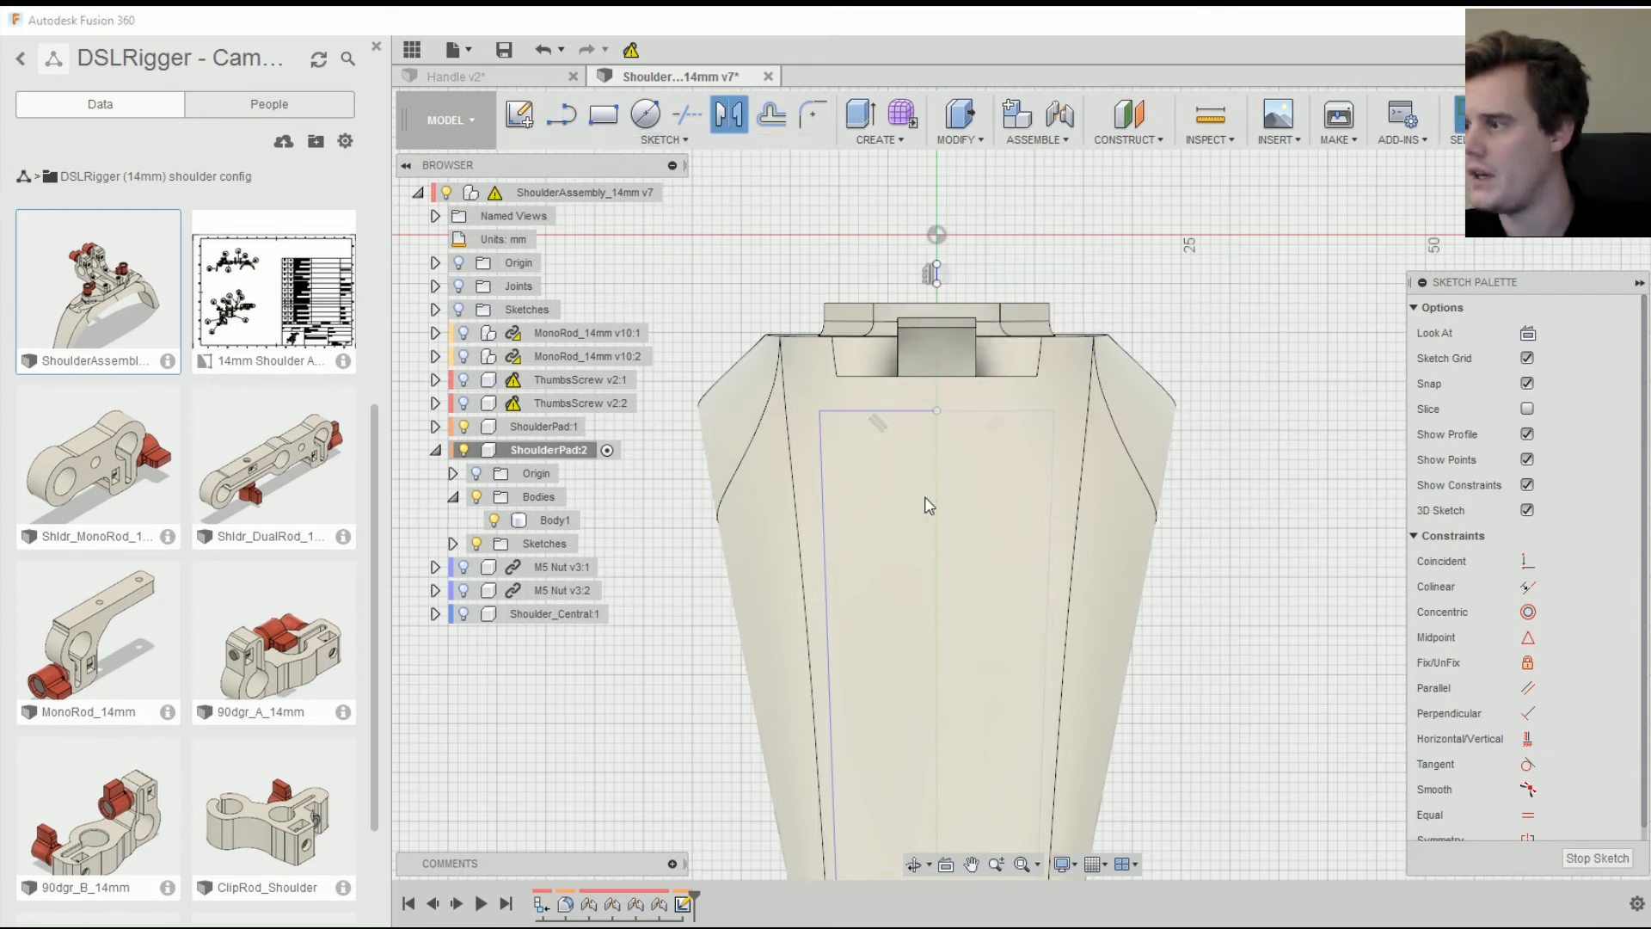
- Mirror the half outline's base, side and top lines about the short centre line to close the tapered profile
{"action": "left_click", "coordinate": [735, 122]}
{"action": "left_click", "coordinate": [844, 410]}
{"action": "left_click", "coordinate": [824, 442]}
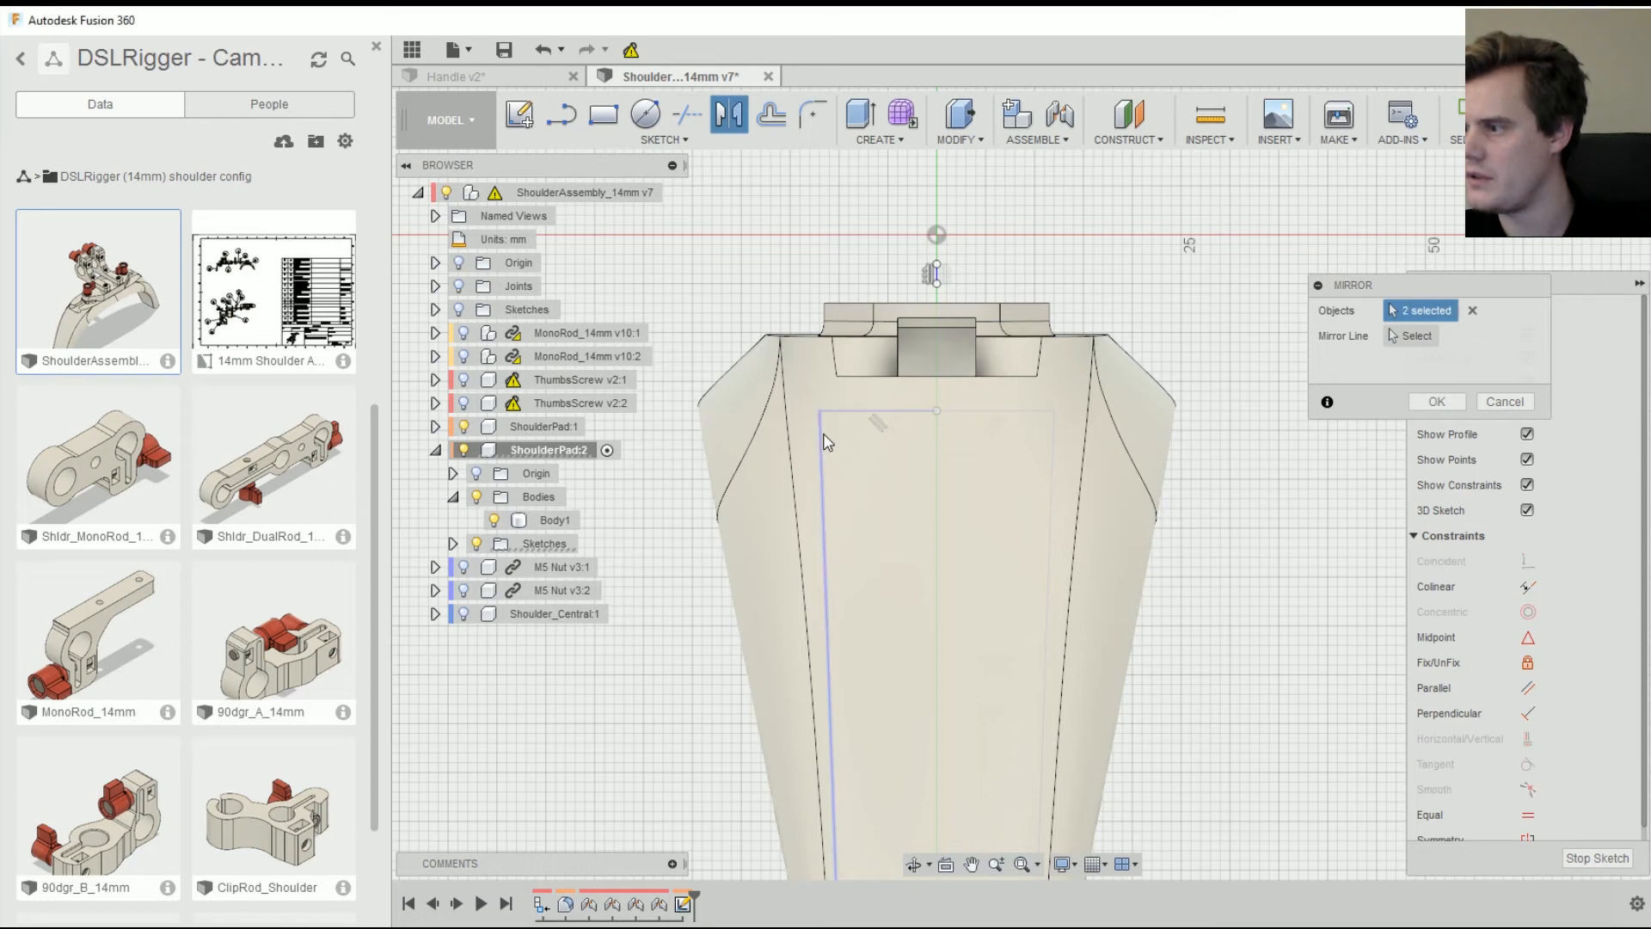
{"action": "middle_click_drag", "start_coordinate": [930, 632], "coordinate": [913, 298]}
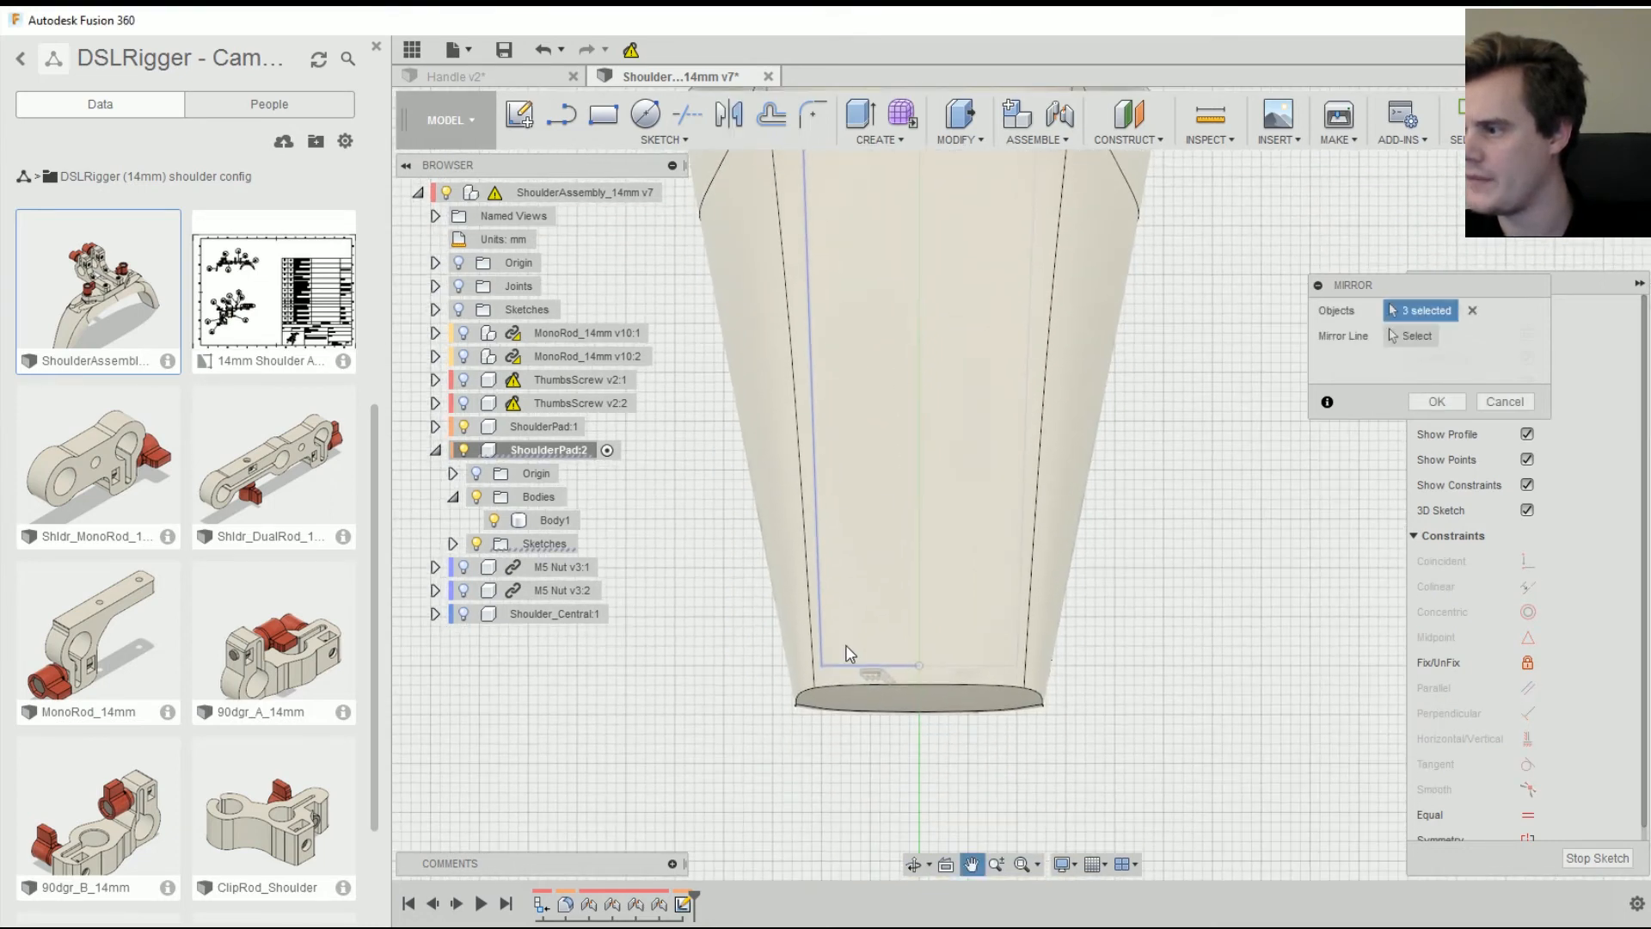
{"action": "left_click", "coordinate": [843, 666]}
{"action": "mouse_move", "coordinate": [846, 660]}
{"action": "middle_mouse_down", "text": "shift"}
{"action": "mouse_move", "coordinate": [947, 464]}
{"action": "mouse_move", "coordinate": [932, 441]}
{"action": "middle_mouse_up", "text": "shift"}
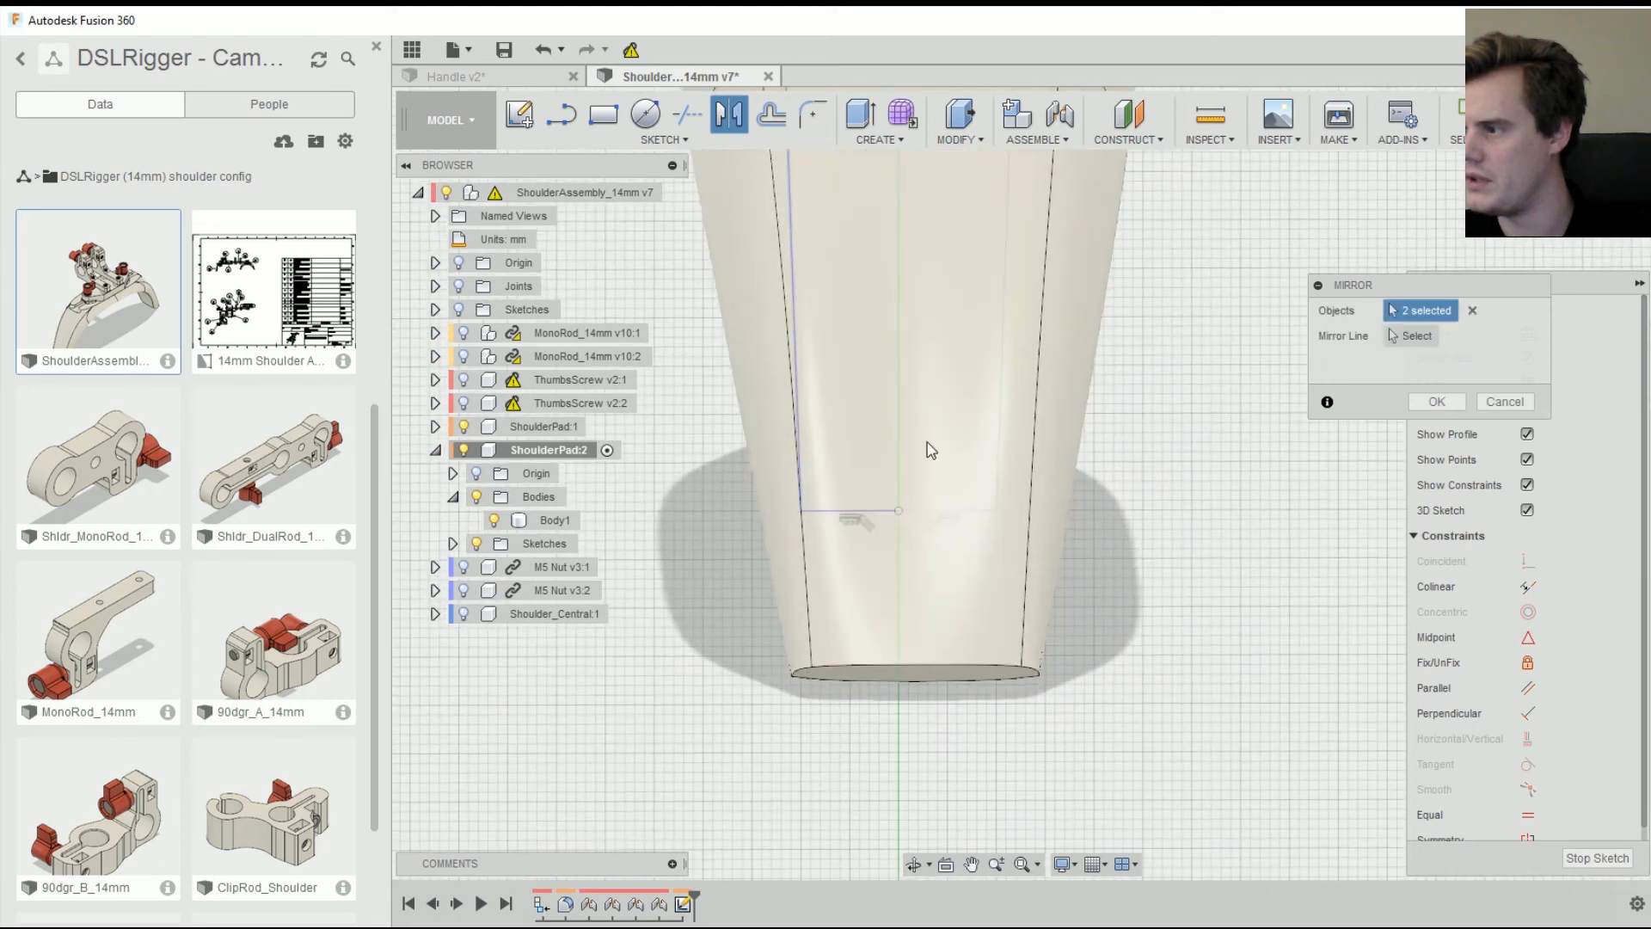
{"action": "middle_click_drag", "start_coordinate": [903, 369], "coordinate": [906, 801]}
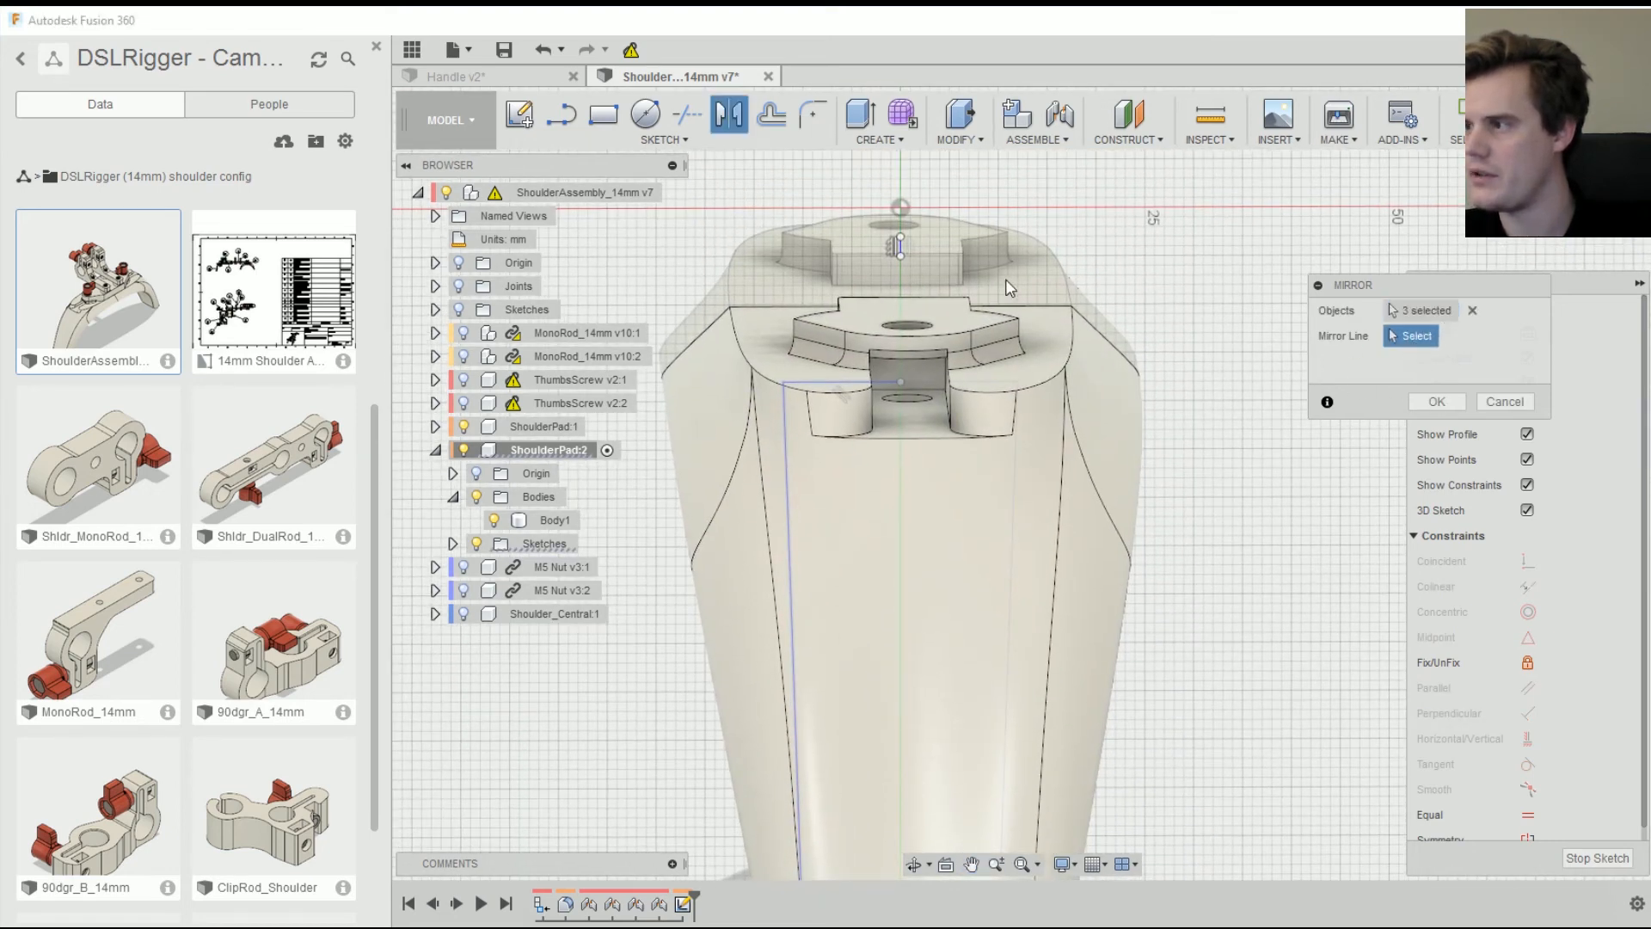
{"action": "left_click", "coordinate": [900, 247]}
{"action": "left_click", "coordinate": [1428, 401]}
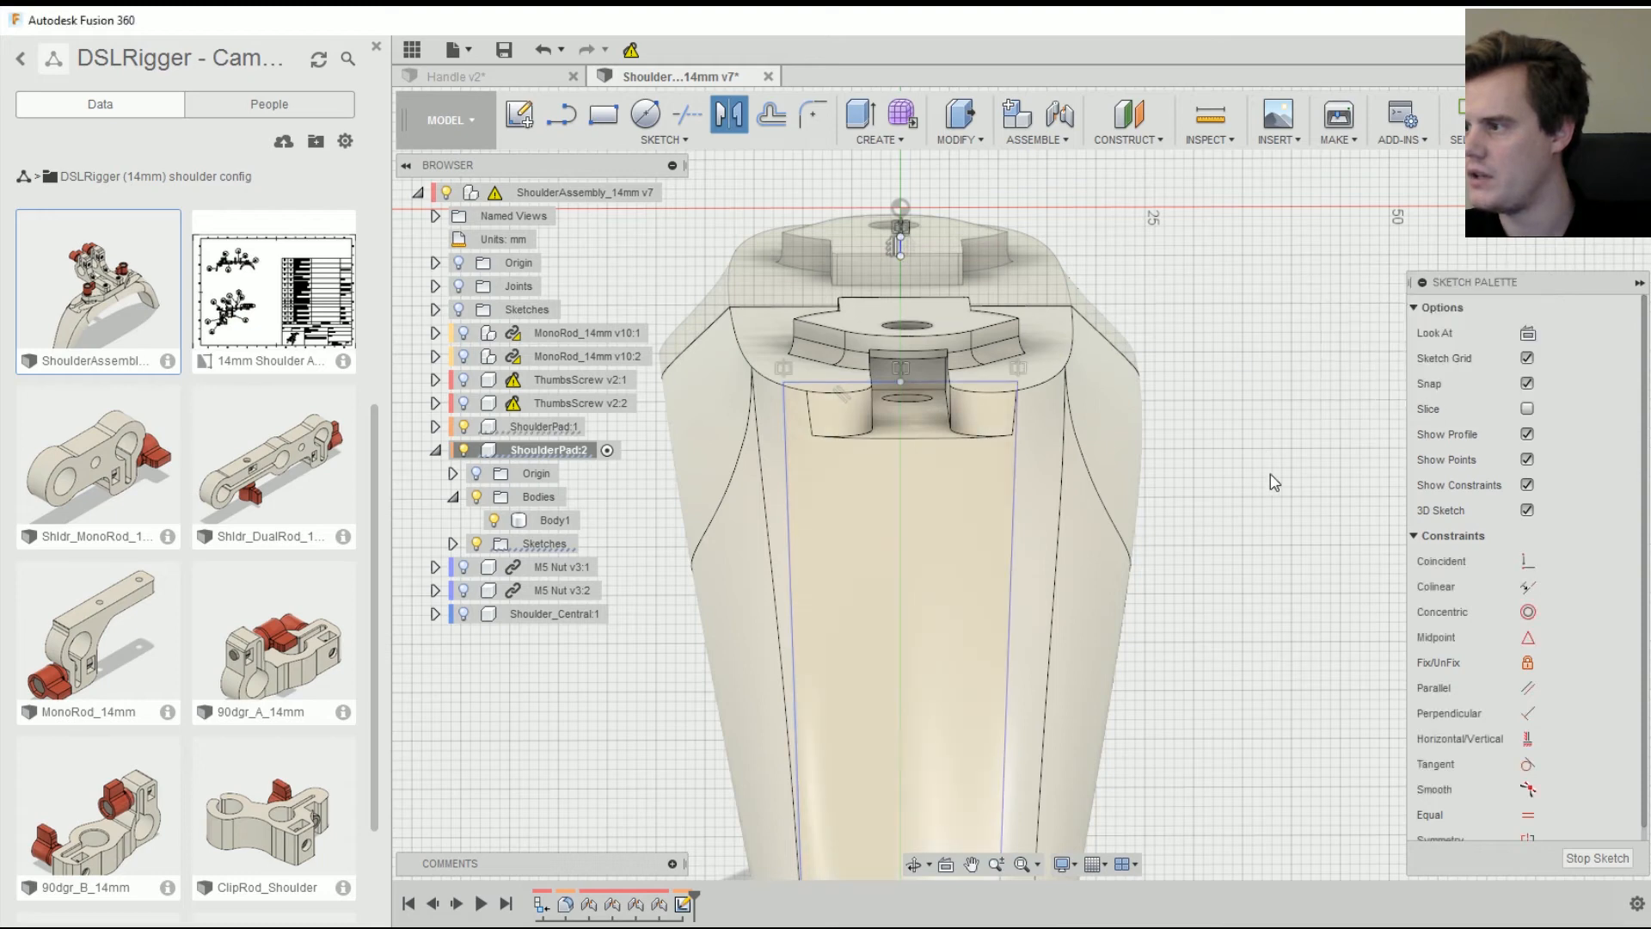
- Extrude the closed tapered profile -110 mm as a new body
{"action": "left_click", "coordinate": [941, 555]}
{"action": "middle_click_drag", "start_coordinate": [941, 555], "coordinate": [977, 421]}
{"action": "middle_click_drag", "start_coordinate": [1219, 424], "coordinate": [469, 637], "text": "shift"}
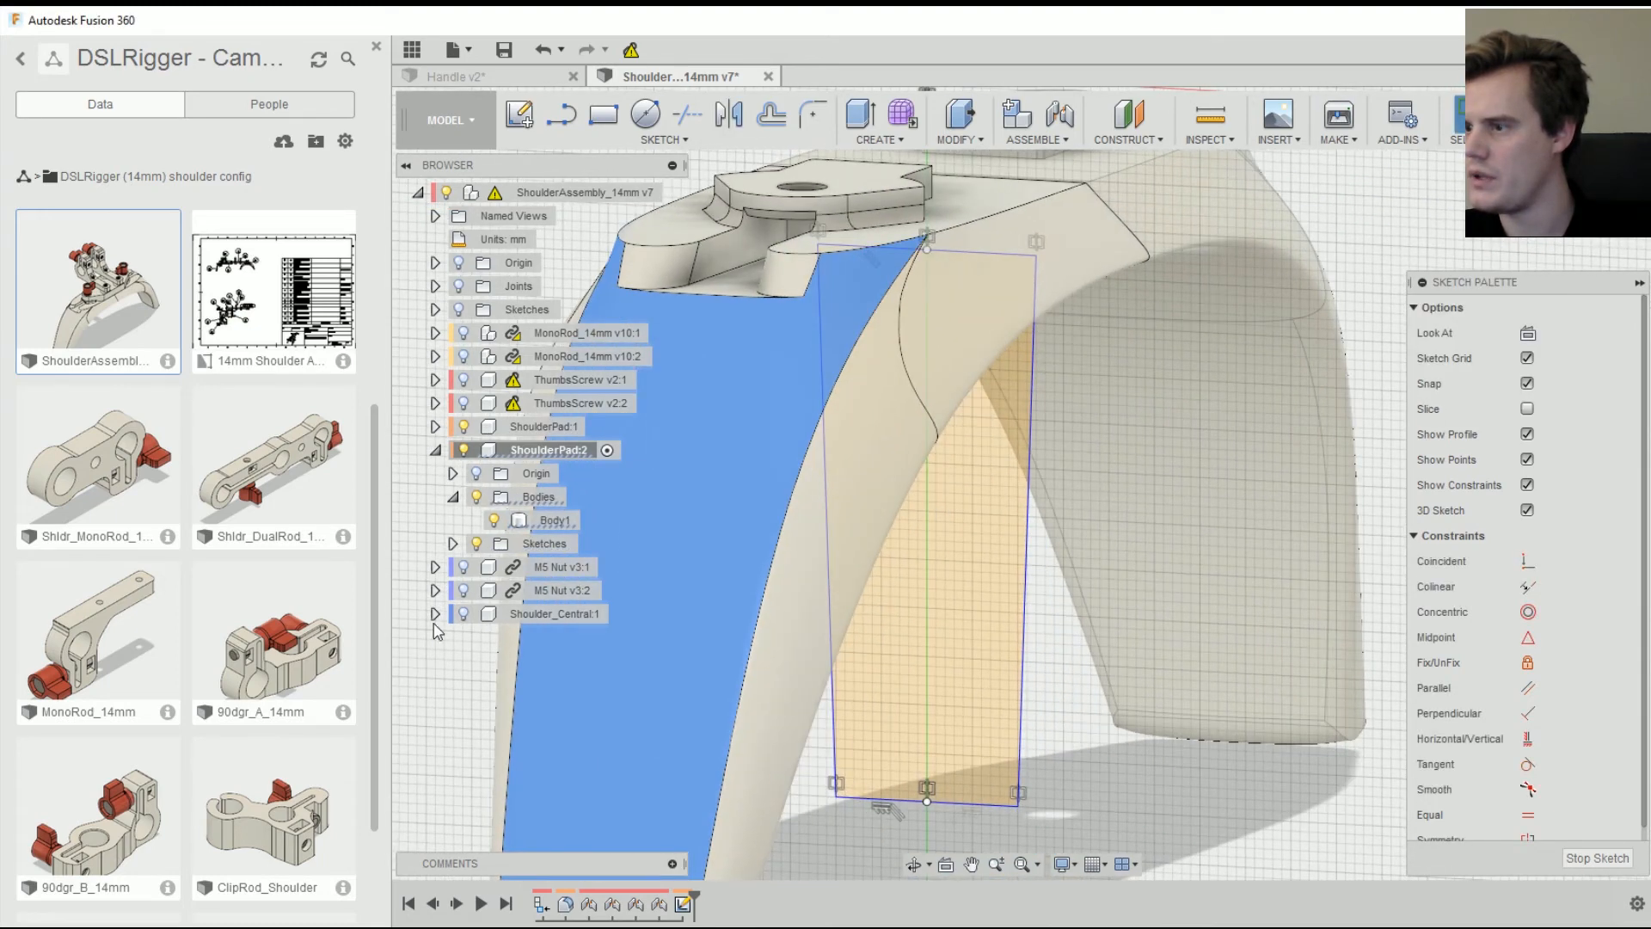
{"action": "left_click", "coordinate": [457, 547]}
{"action": "mouse_move", "coordinate": [969, 577]}
{"action": "middle_mouse_down"}
{"action": "mouse_move", "coordinate": [1070, 618]}
{"action": "mouse_move", "coordinate": [1001, 595]}
{"action": "mouse_move", "coordinate": [1243, 478]}
{"action": "middle_mouse_up"}
{"action": "scroll", "coordinate": [1070, 617], "scroll_direction": "down", "scroll_amount": 3}
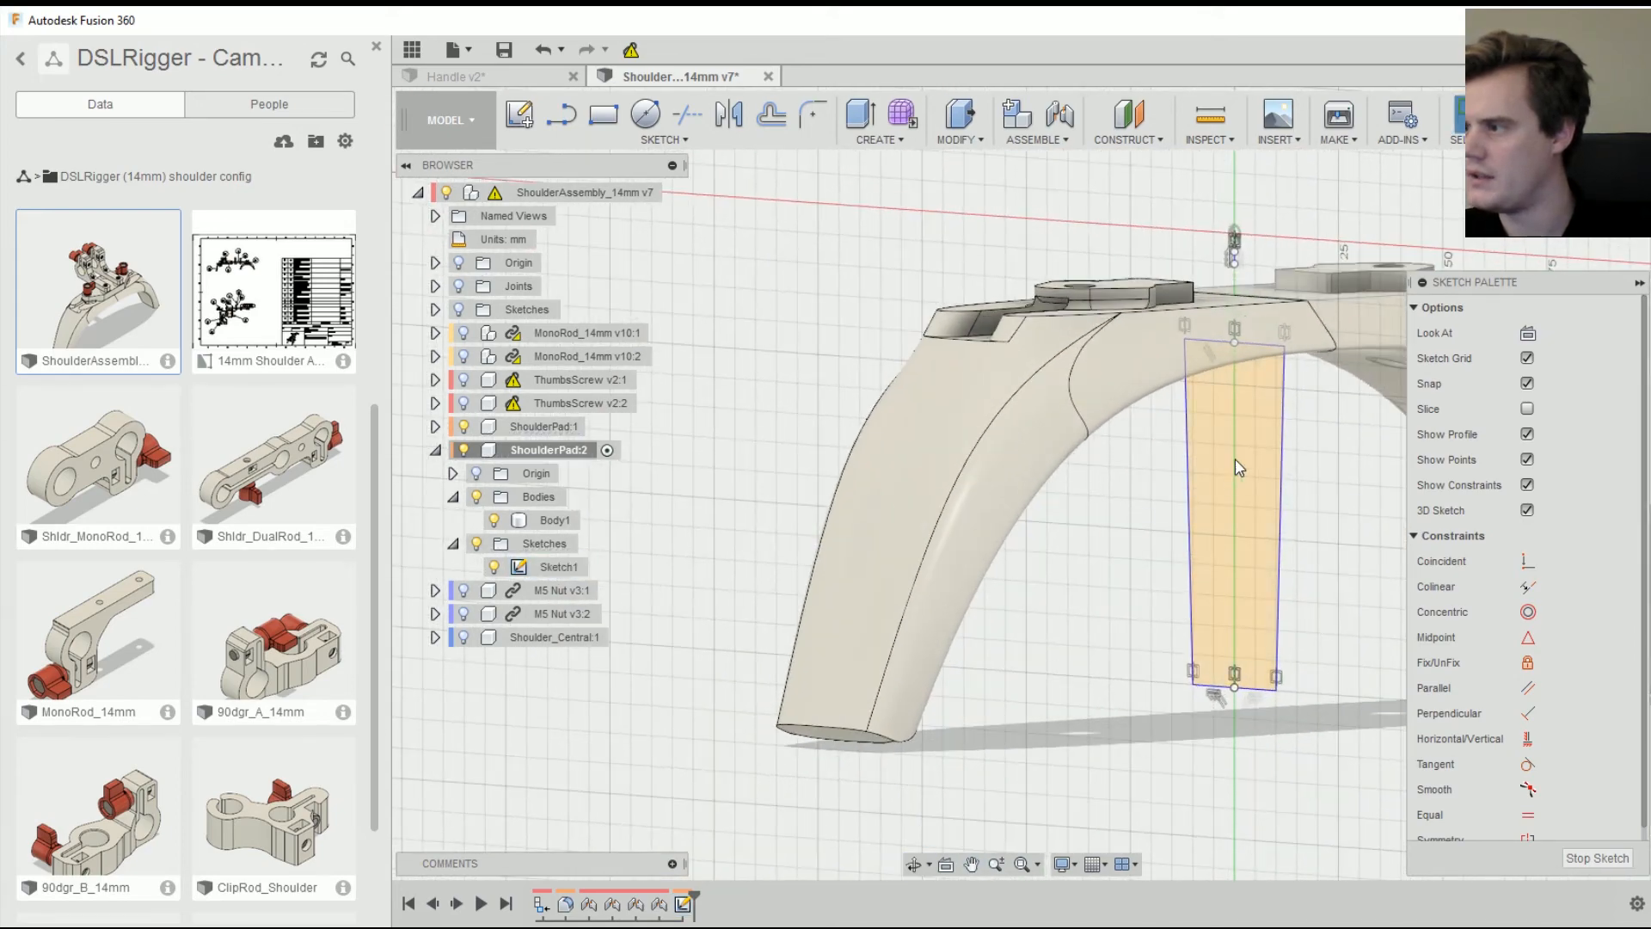
{"action": "right_click", "coordinate": [1258, 449]}
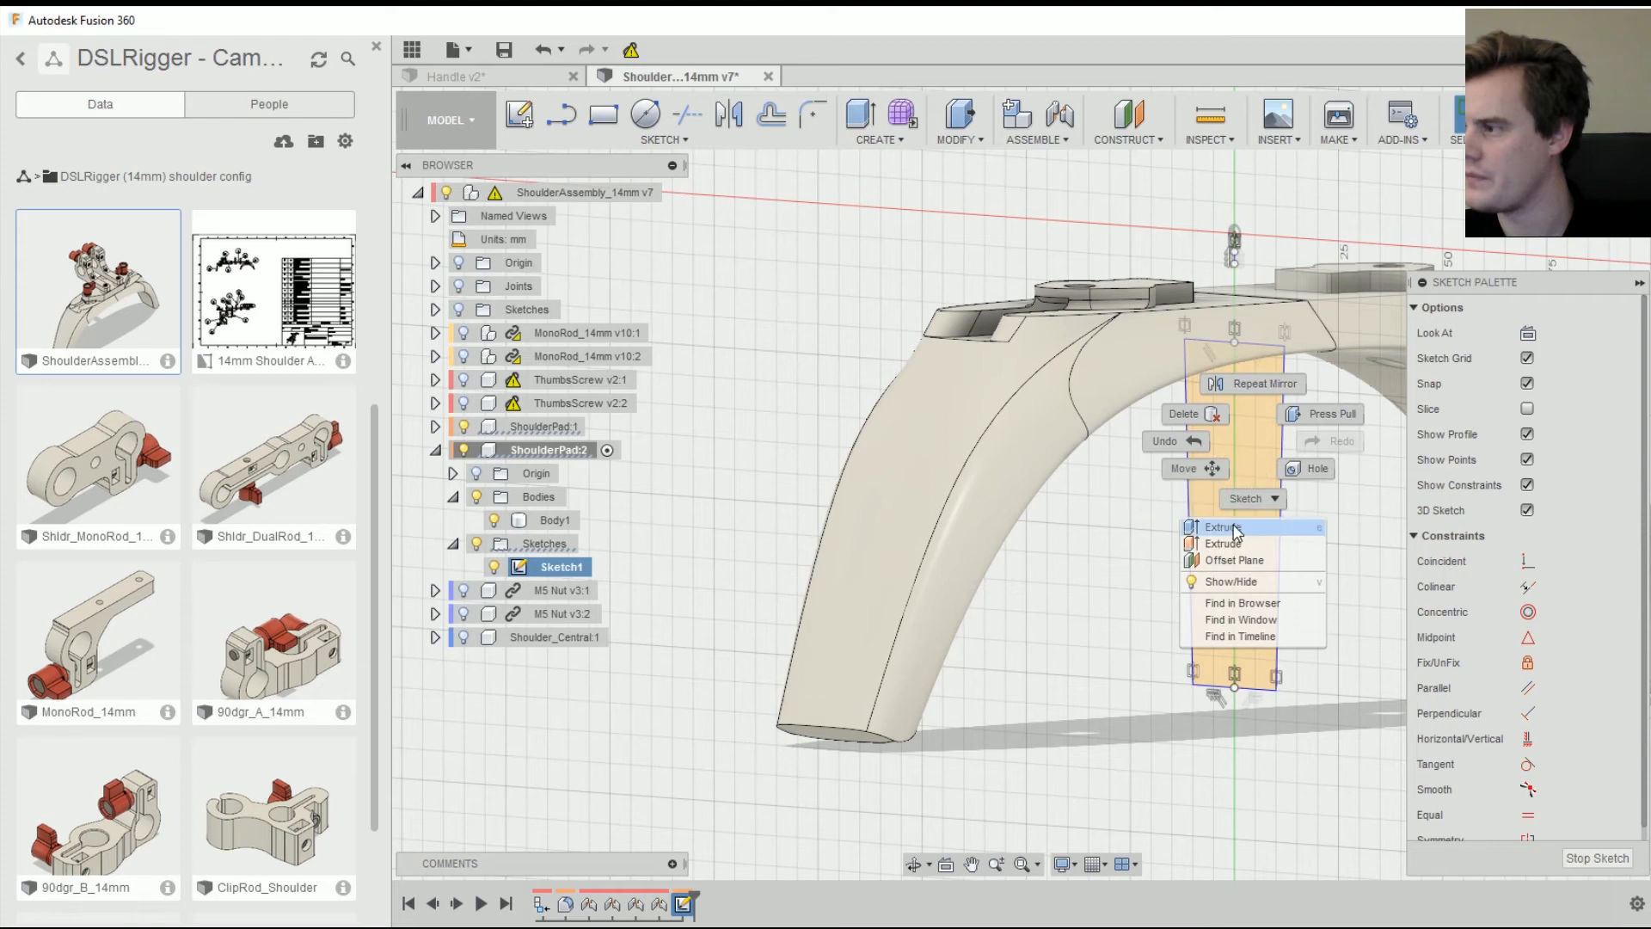
{"action": "left_click", "coordinate": [1217, 527]}
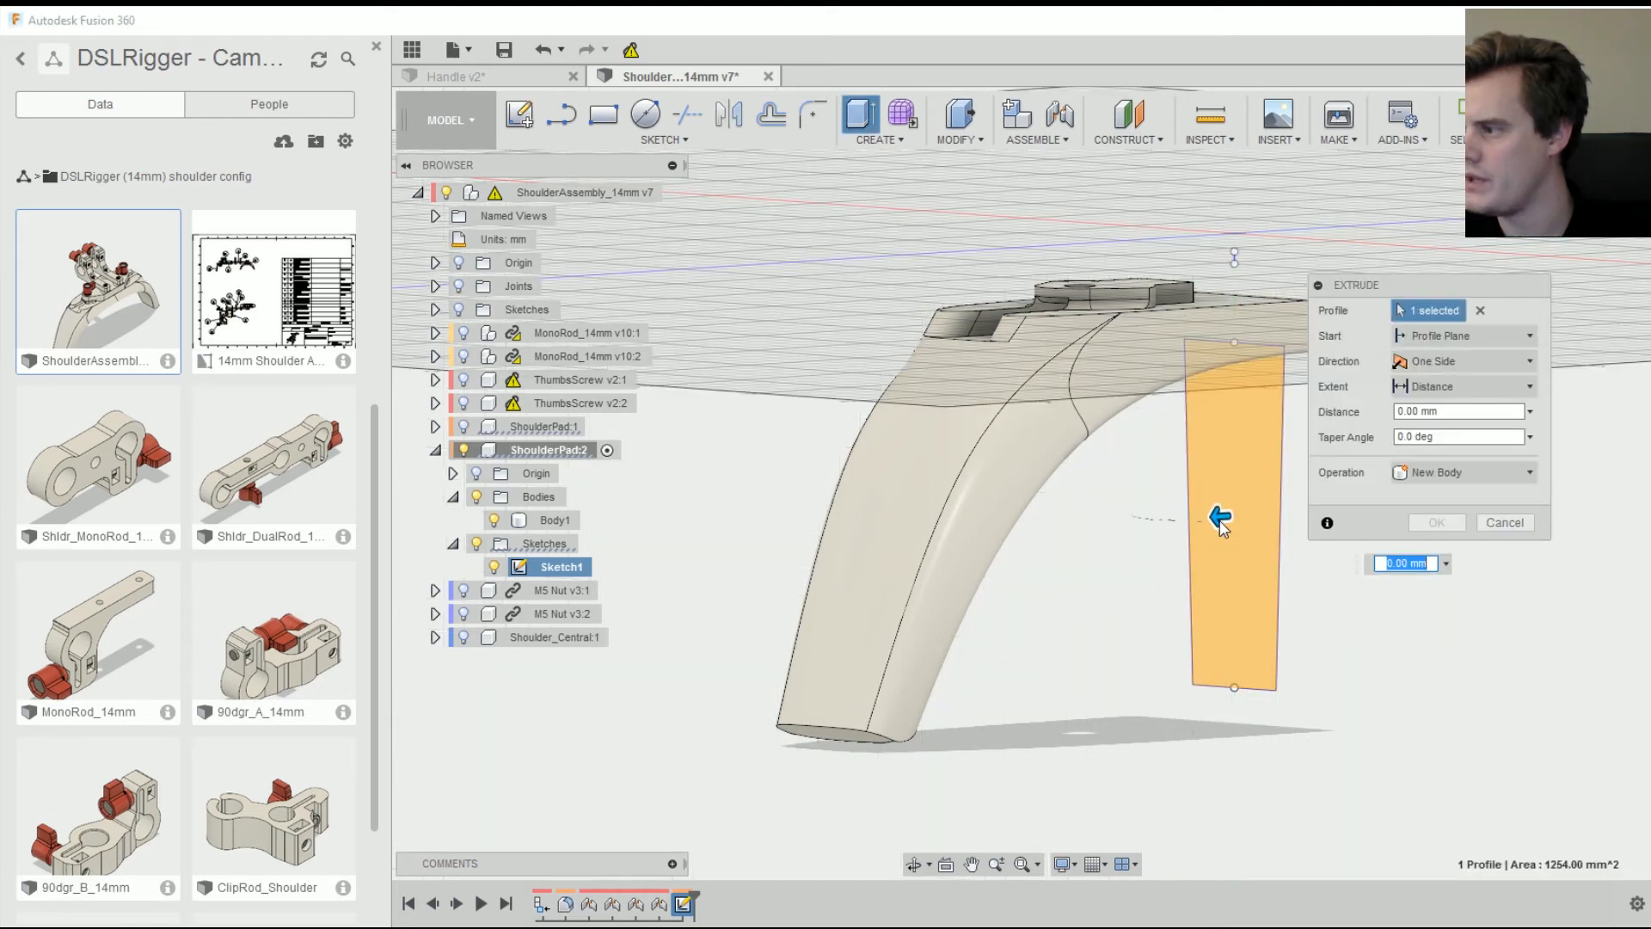
{"action": "middle_click_drag", "start_coordinate": [1219, 520], "coordinate": [1257, 513], "text": "shift"}
{"action": "left_click", "coordinate": [1264, 509]}
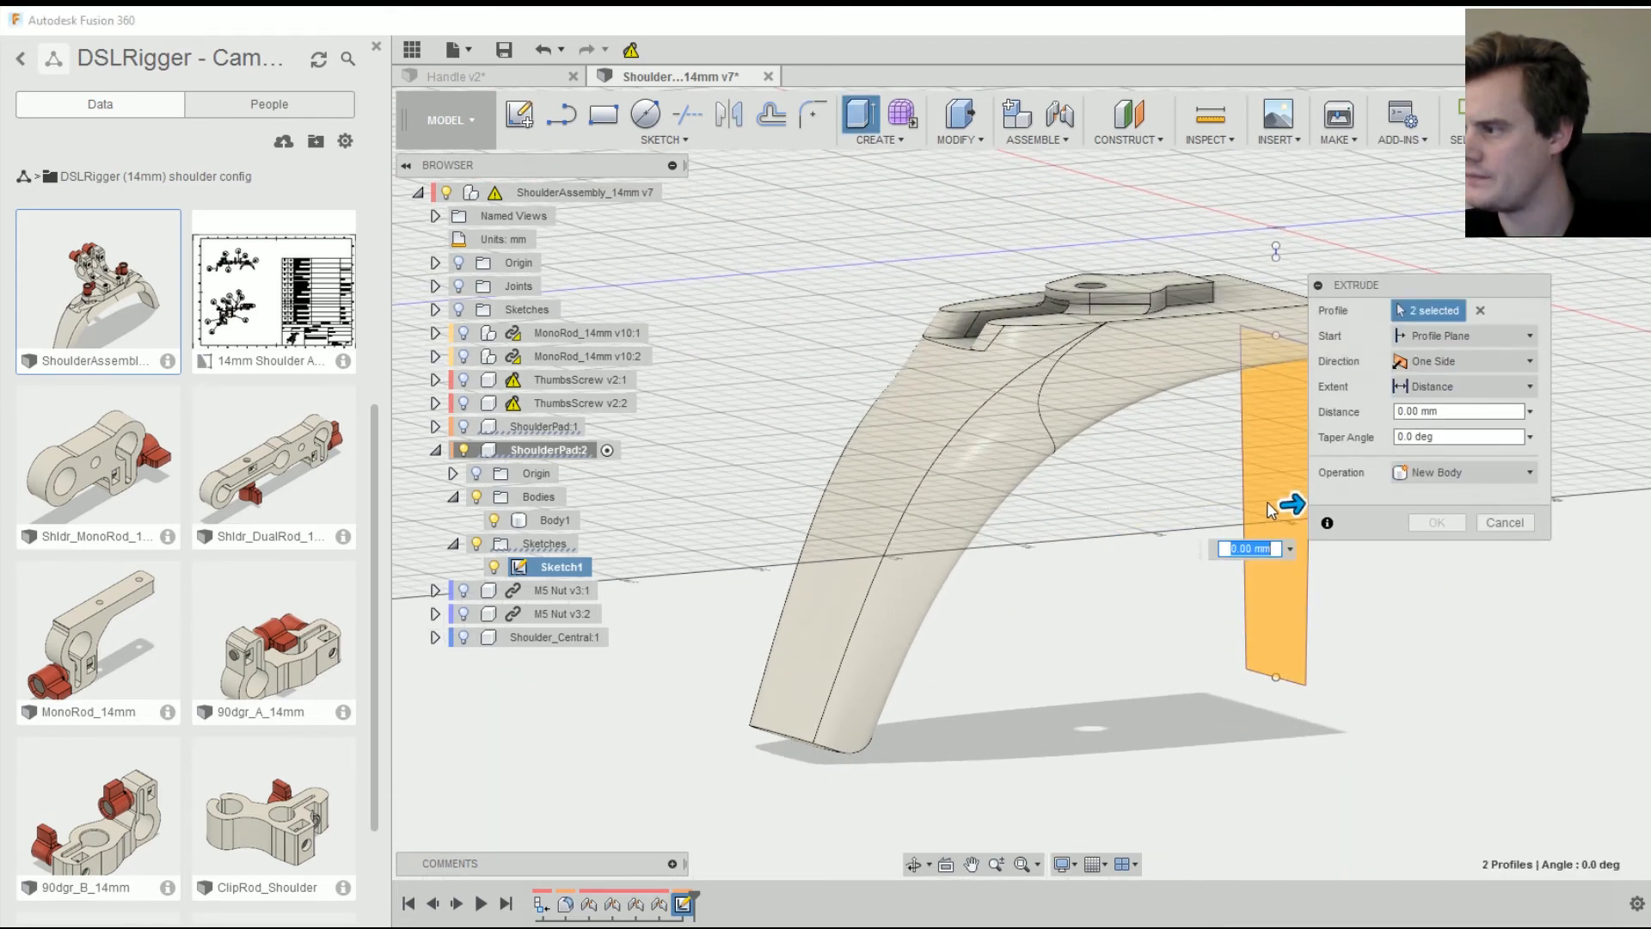
{"action": "left_click_drag", "start_coordinate": [1271, 500], "coordinate": [680, 560]}
{"action": "left_click", "coordinate": [1450, 473]}
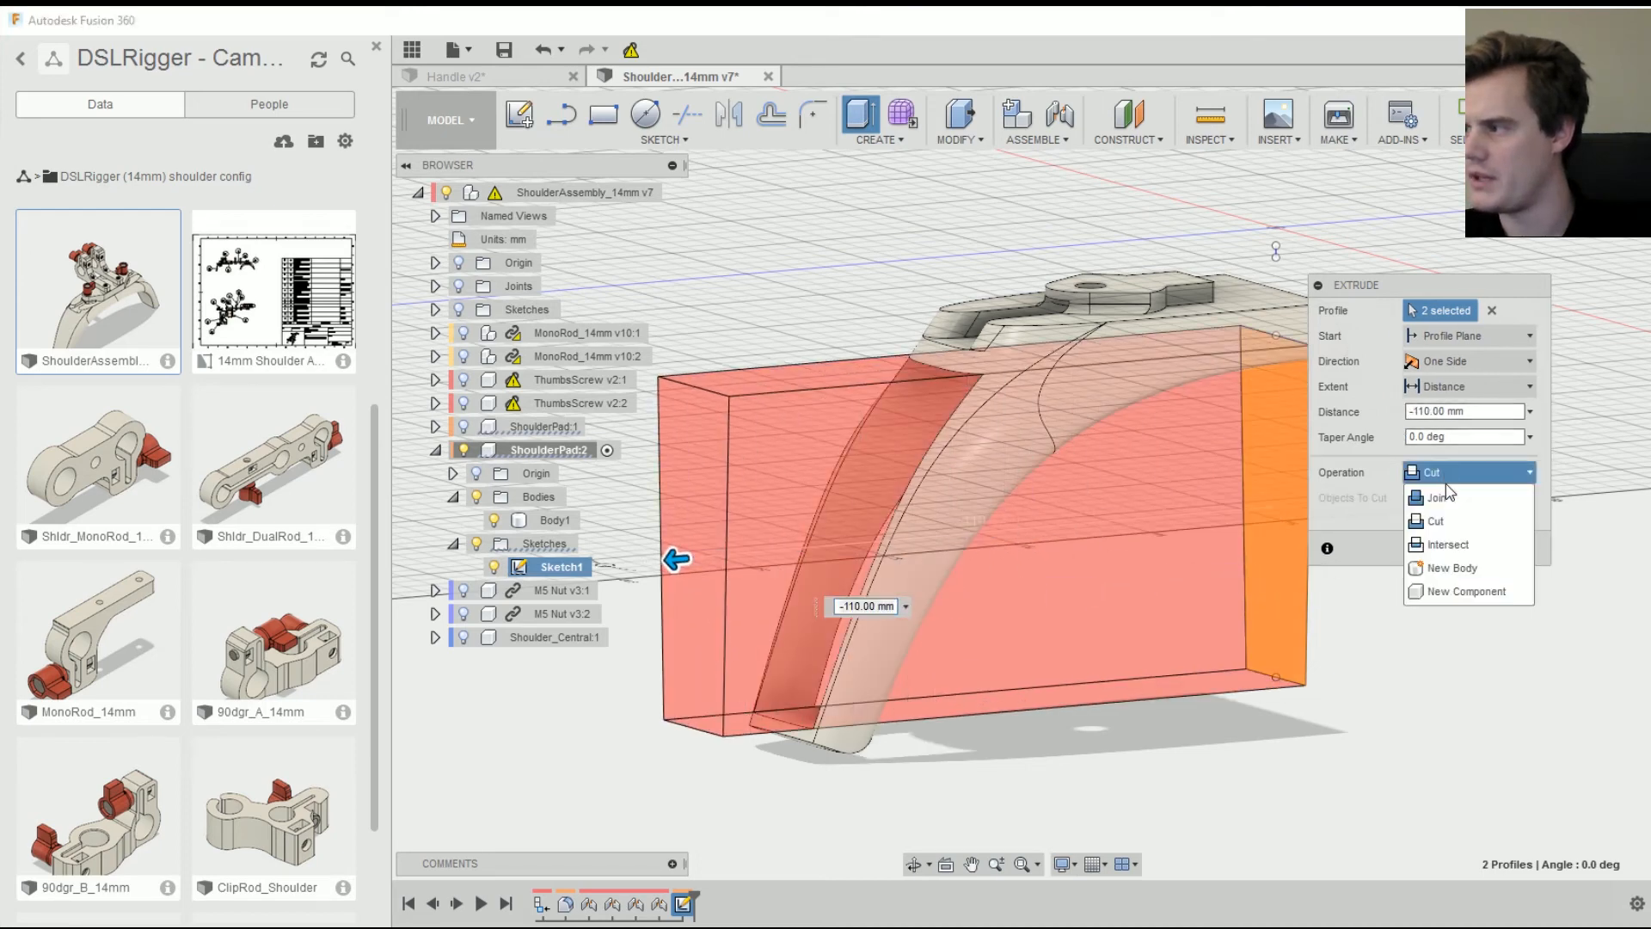
{"action": "left_click", "coordinate": [1463, 567]}
{"action": "left_click", "coordinate": [1438, 528]}
{"action": "left_click", "coordinate": [1428, 627]}
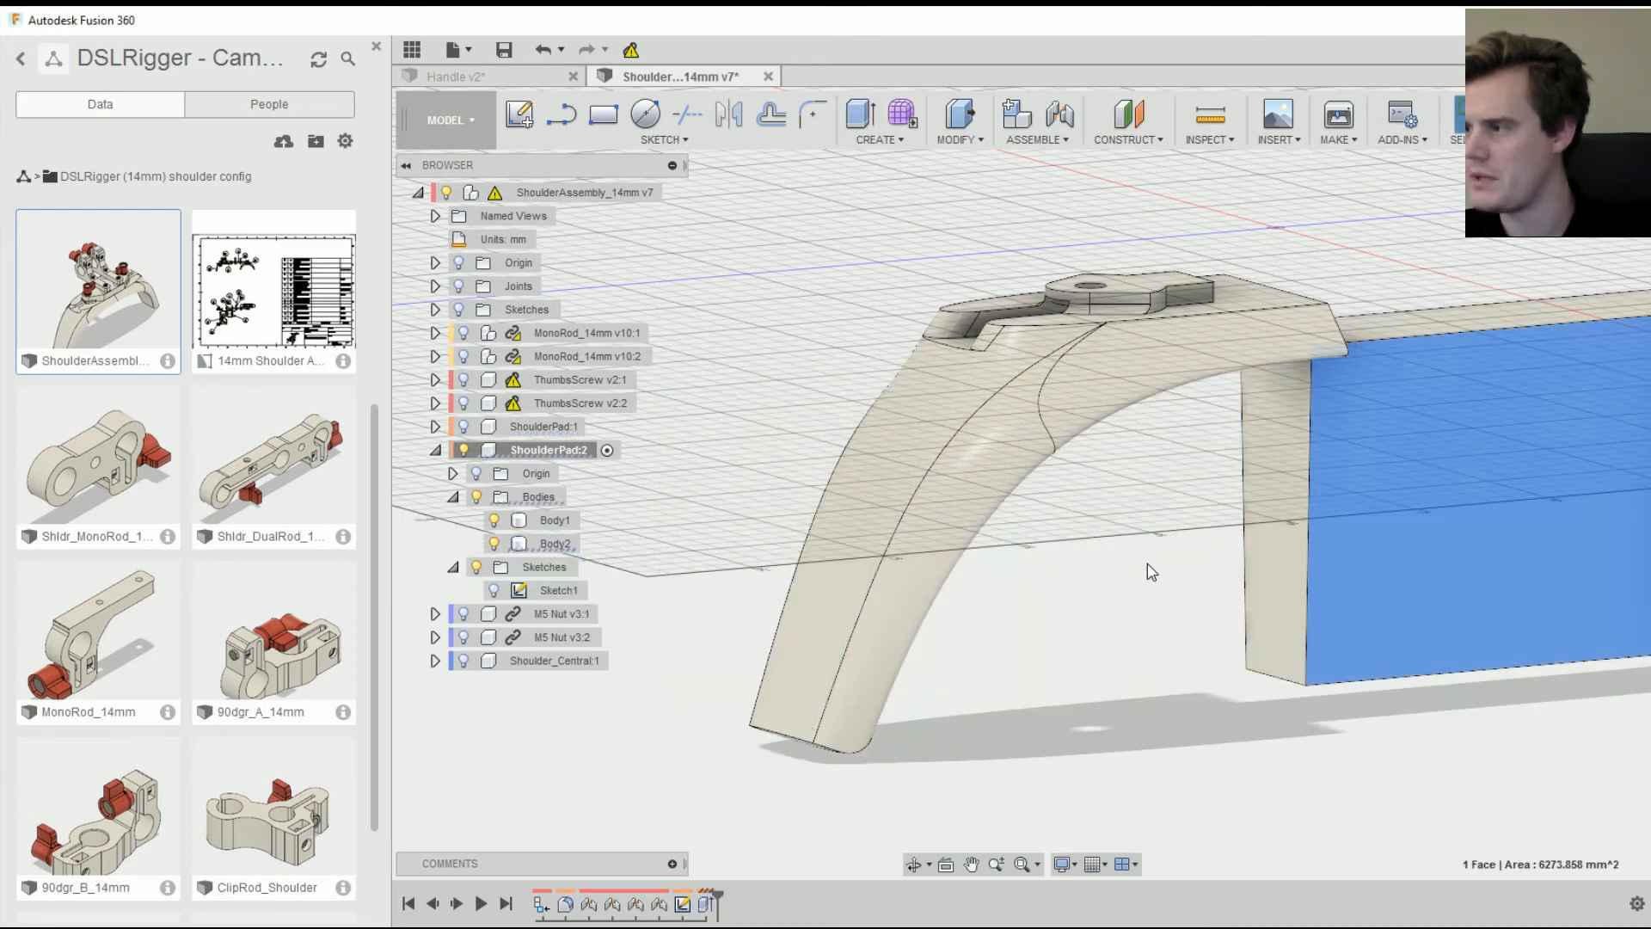
- Move the extruded tapered block 100 mm along Y so that it passes through the shoulder pad's curved leg
{"action": "scroll", "coordinate": [1392, 452], "scroll_direction": "down", "scroll_amount": 4}
{"action": "middle_click_drag", "start_coordinate": [1392, 452], "coordinate": [1216, 483]}
{"action": "scroll", "coordinate": [1216, 483], "scroll_direction": "up", "scroll_amount": 2}
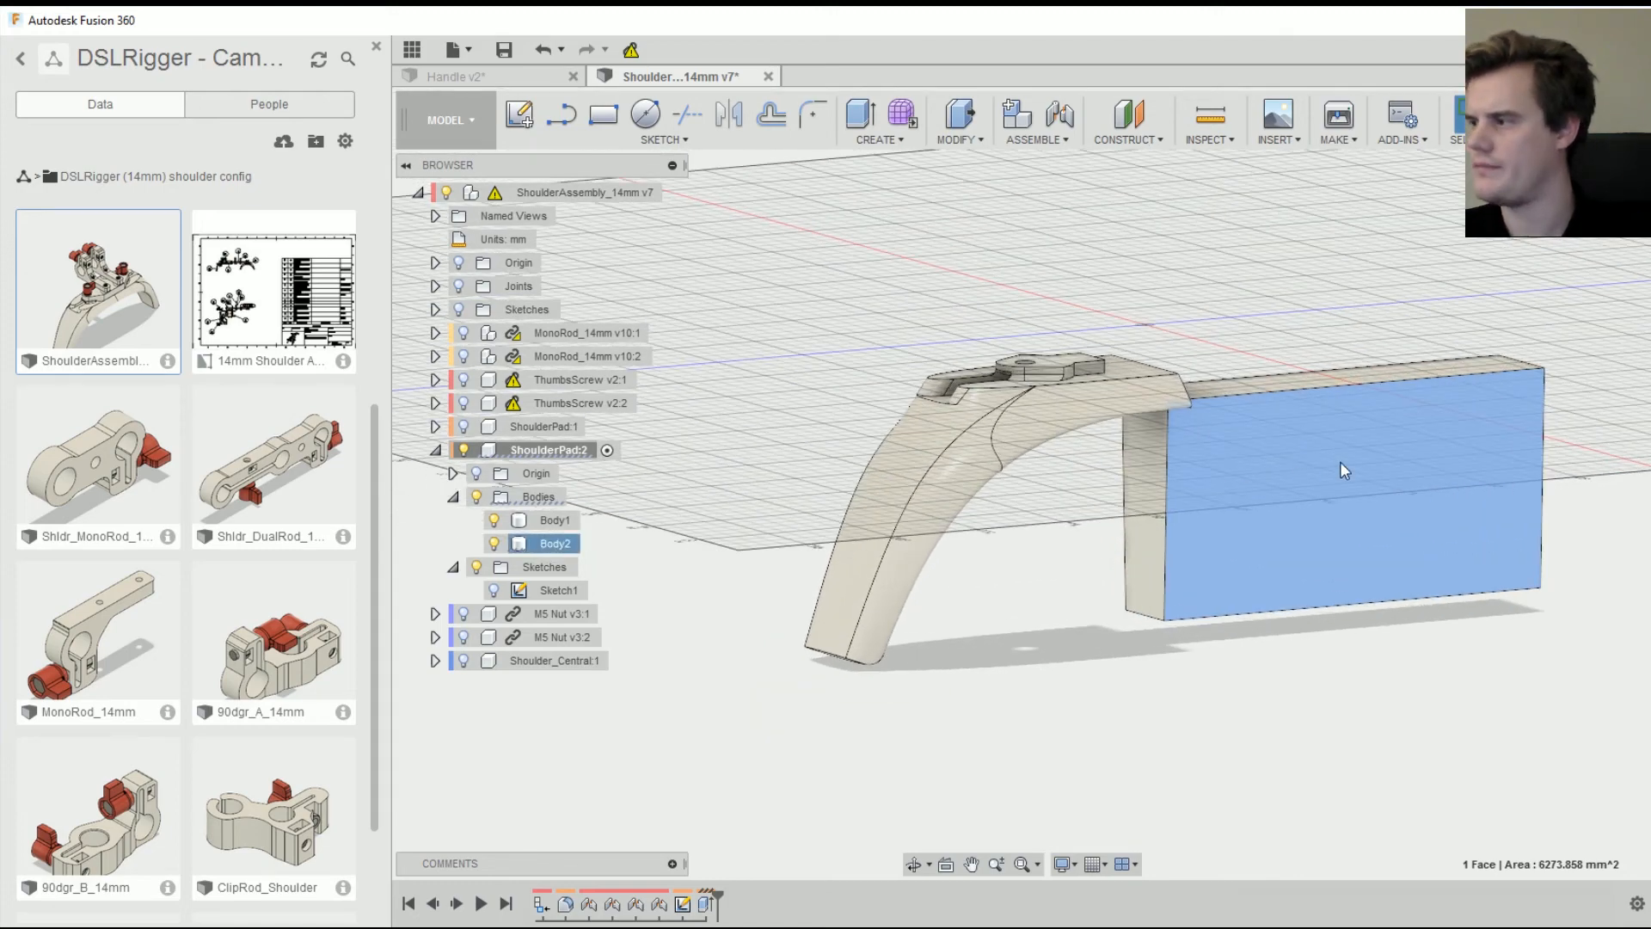
{"action": "left_click", "coordinate": [1161, 656]}
{"action": "left_click", "coordinate": [1149, 516]}
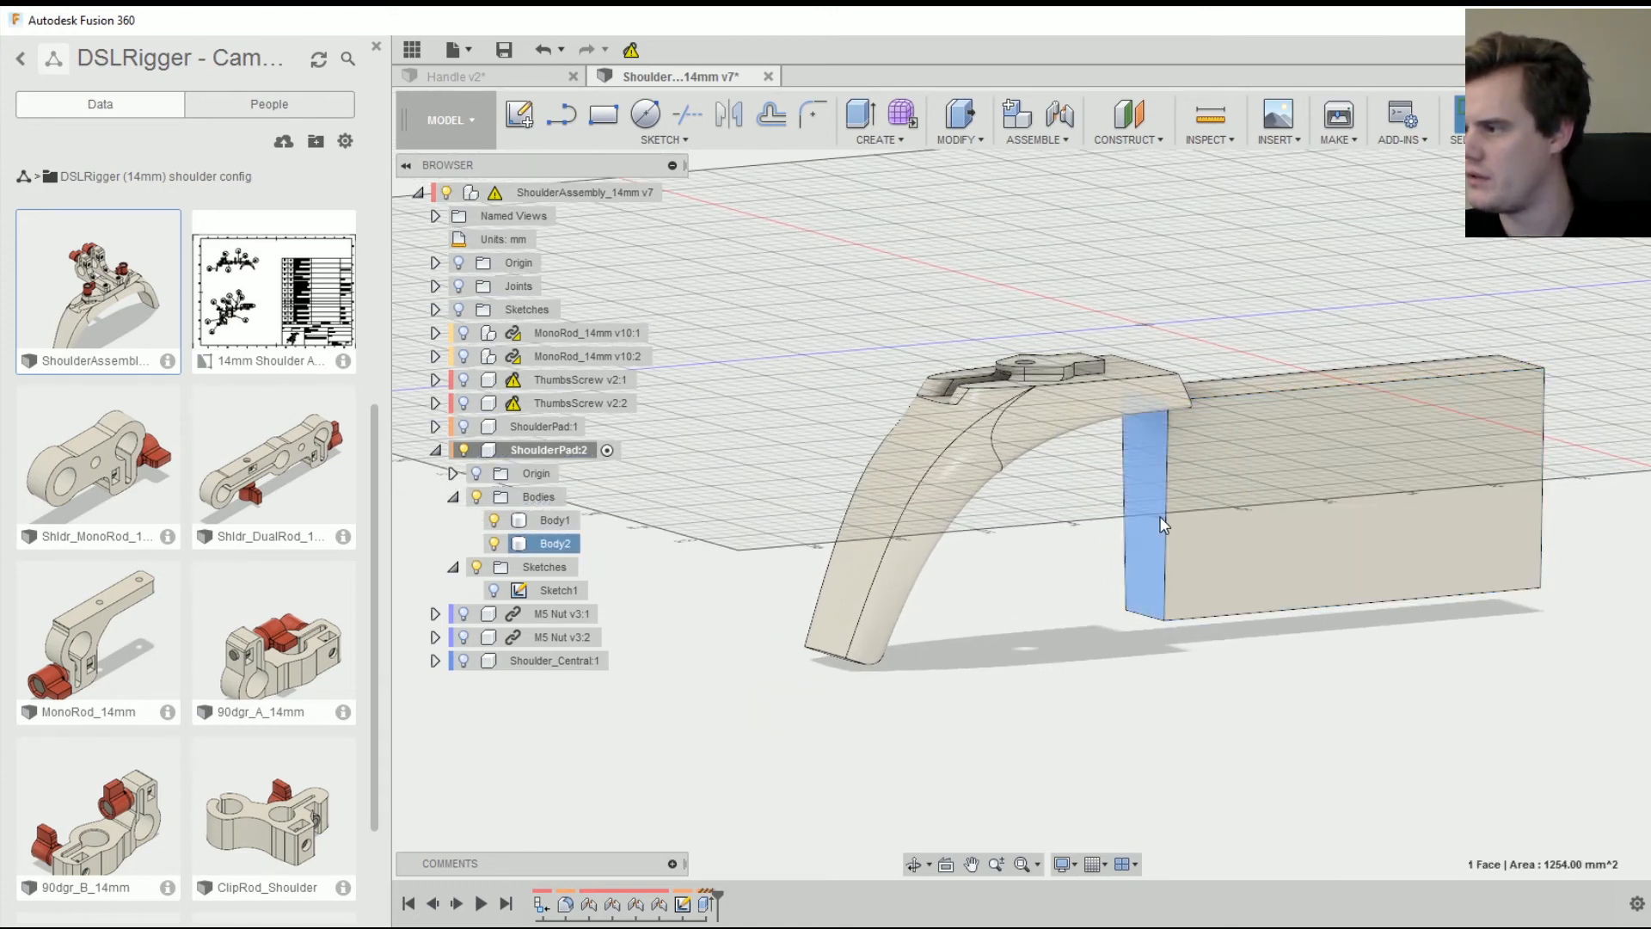
{"action": "right_click", "coordinate": [1148, 516]}
{"action": "left_click", "coordinate": [1015, 590]}
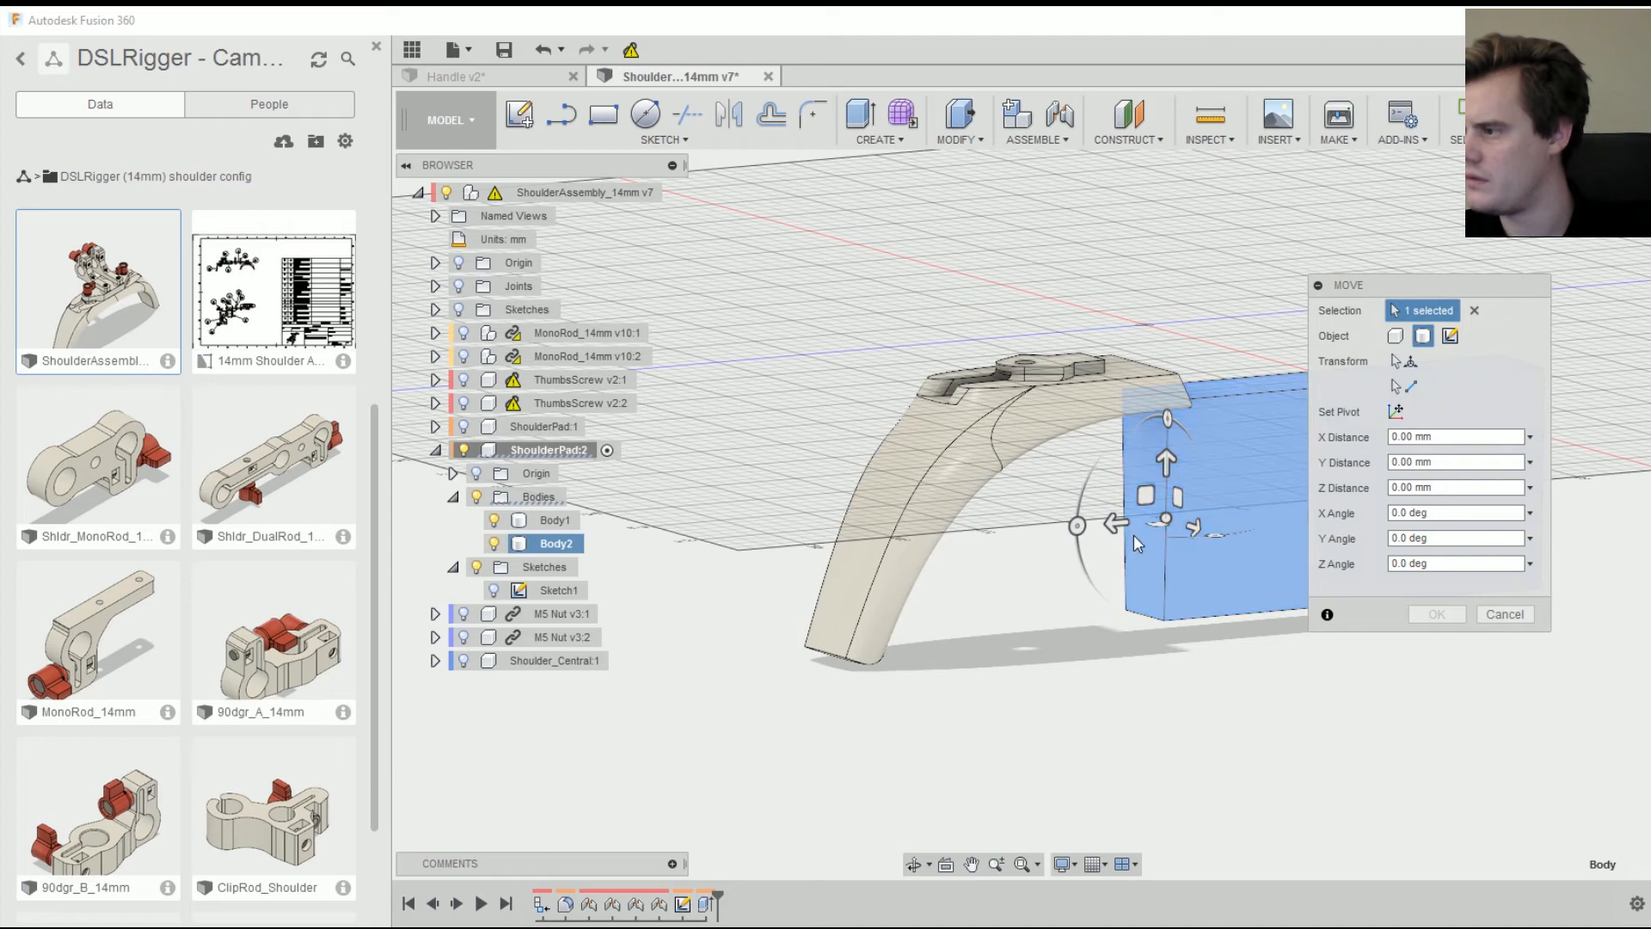
{"action": "left_click_drag", "start_coordinate": [1116, 522], "coordinate": [777, 607]}
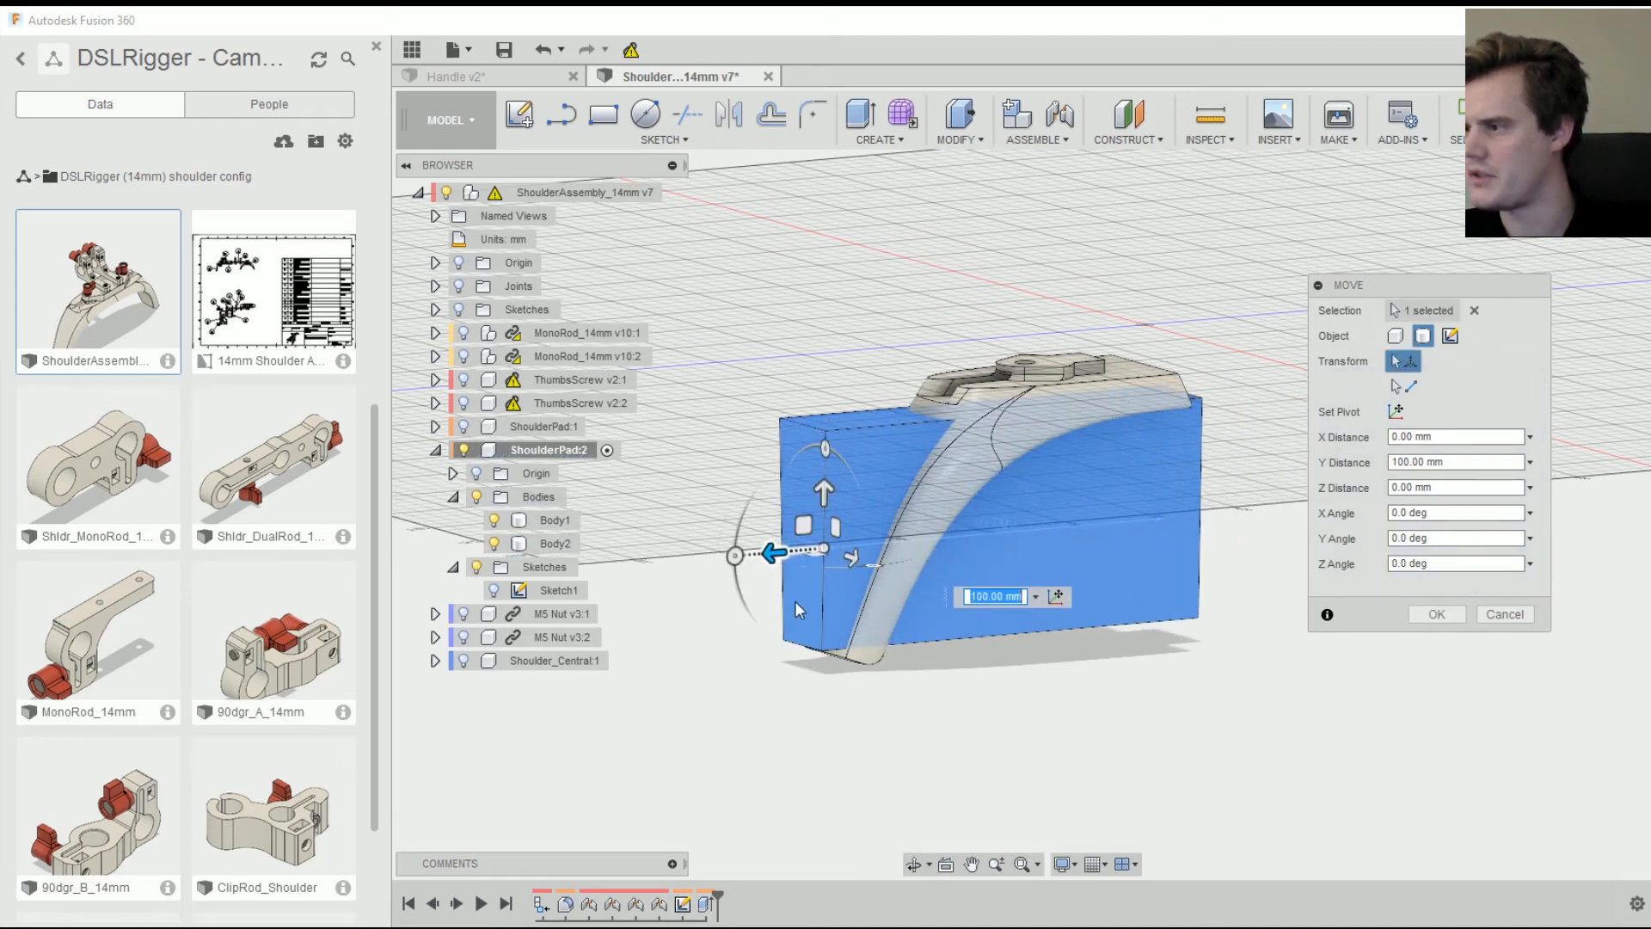
{"action": "left_click", "coordinate": [1453, 616]}
- Start a line sketch on the tapered block's long side face, viewed from the side
{"action": "left_click", "coordinate": [1588, 203]}
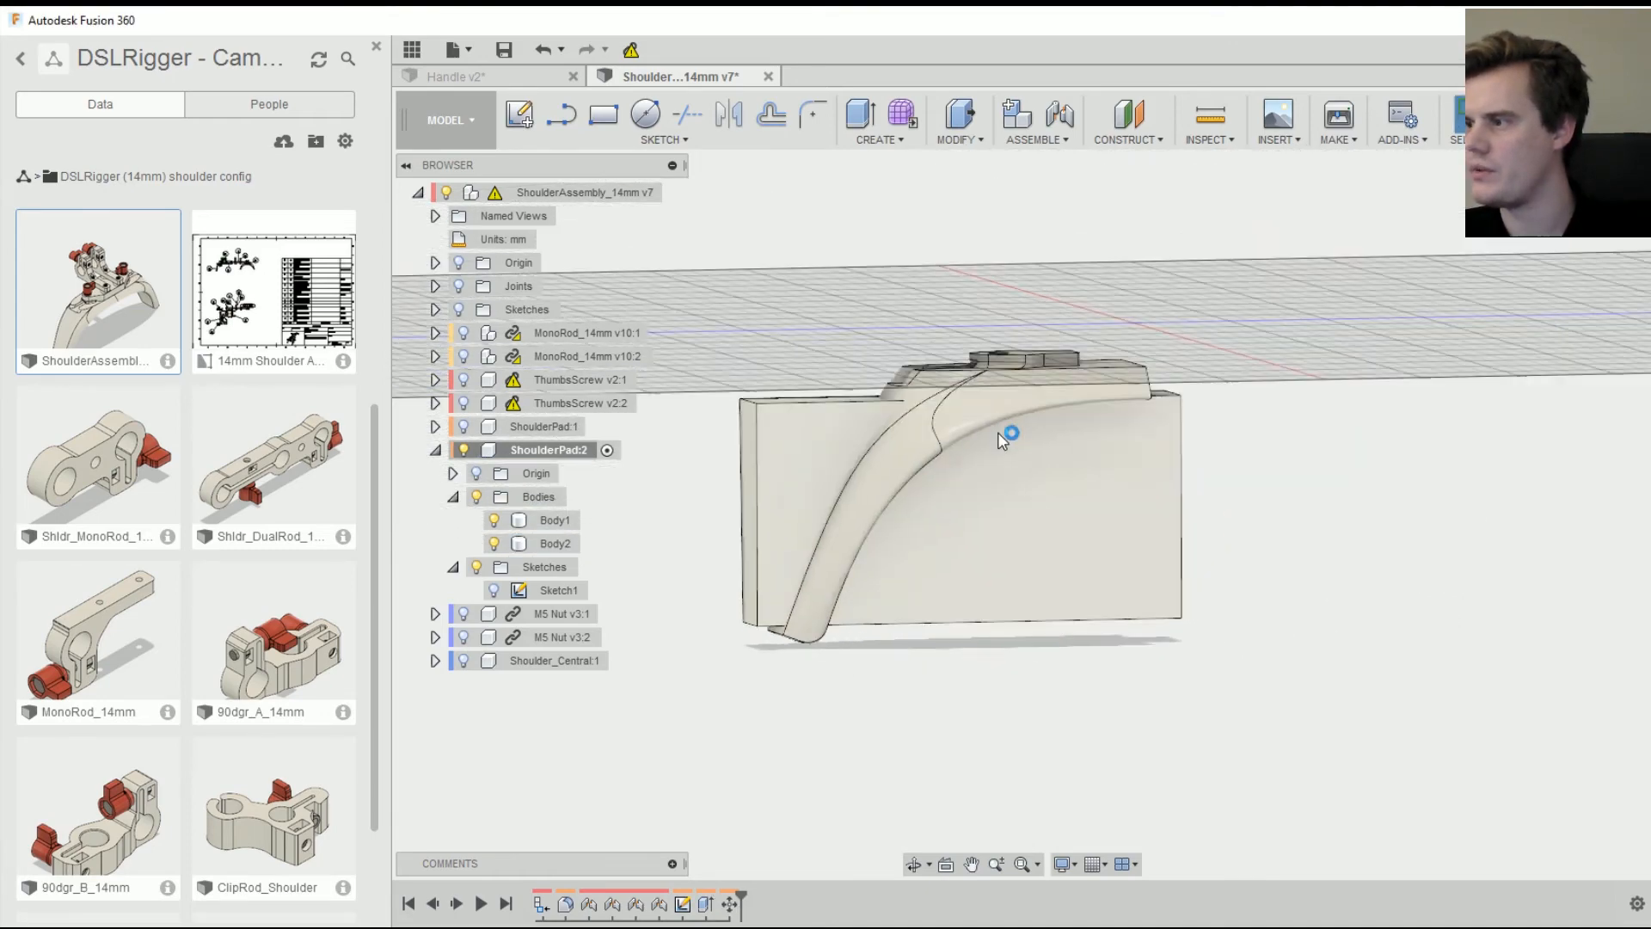
{"action": "scroll", "coordinate": [855, 448], "scroll_direction": "up", "scroll_amount": 3}
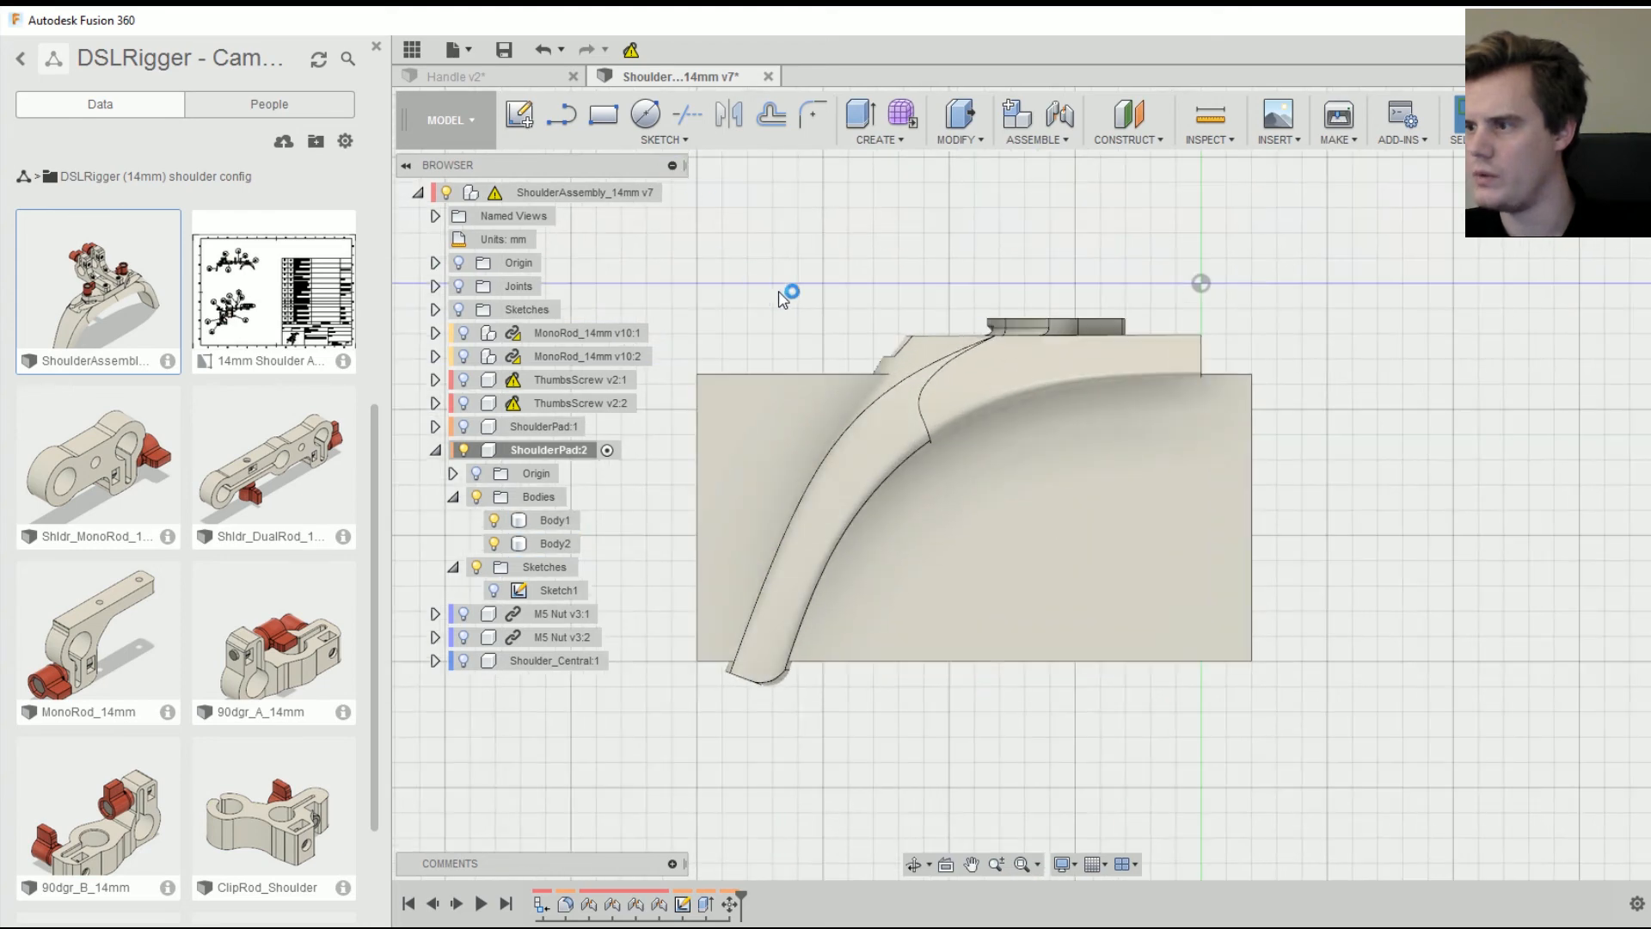
{"action": "middle_click_drag", "start_coordinate": [777, 295], "coordinate": [799, 281]}
{"action": "left_click", "coordinate": [561, 114]}
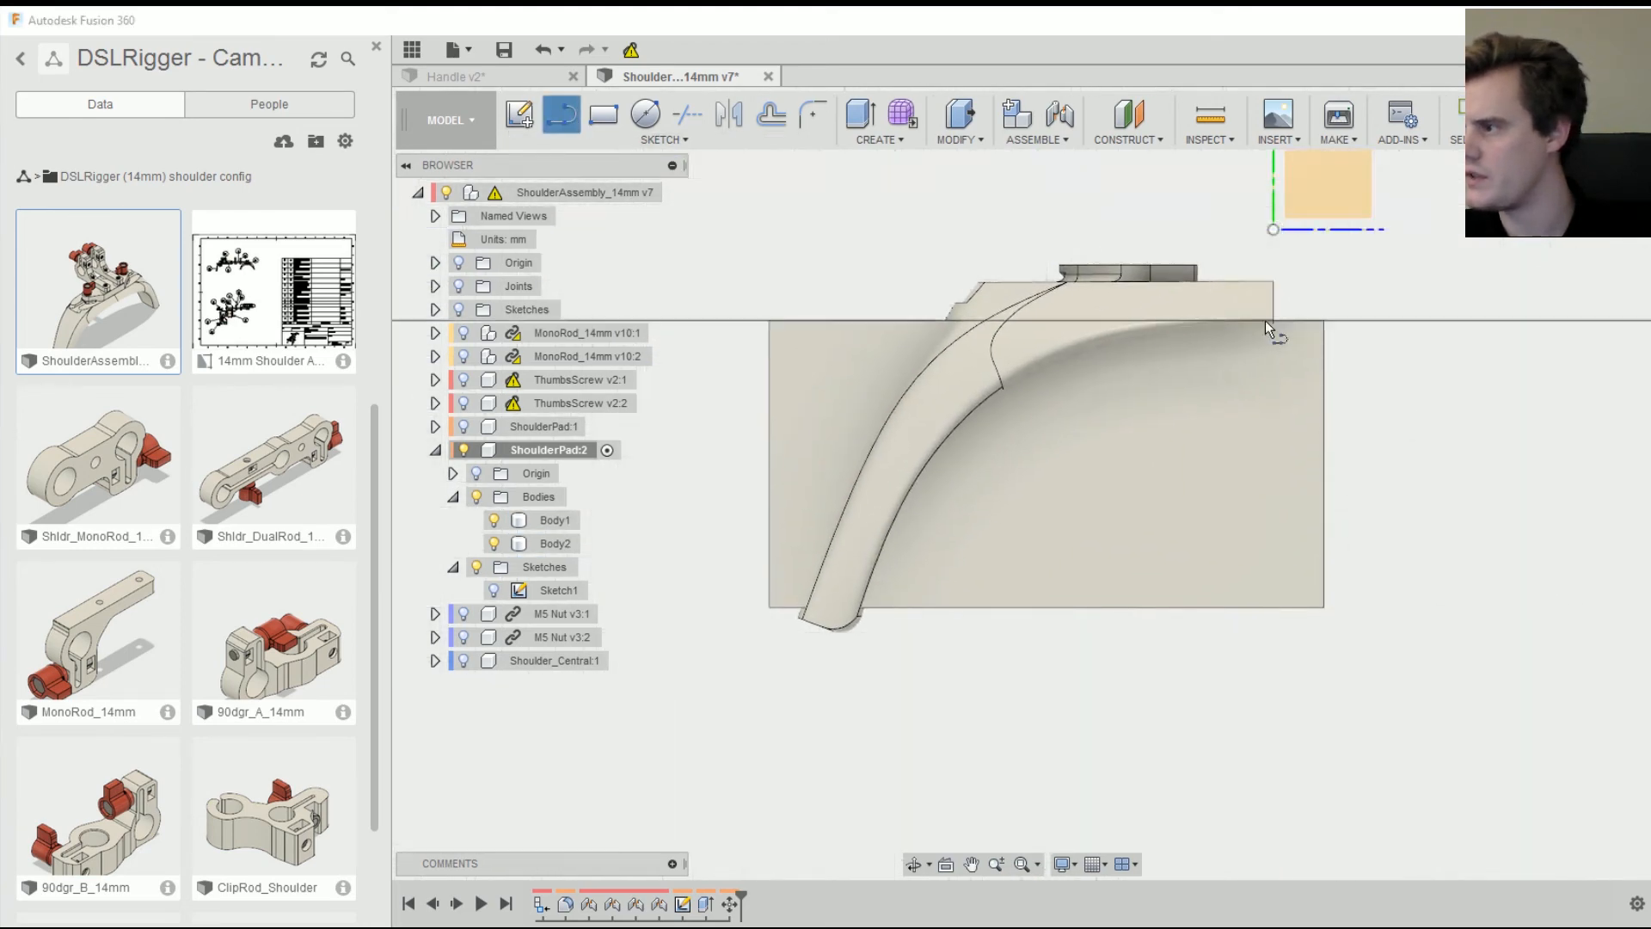
{"action": "left_click", "coordinate": [1253, 360]}
{"action": "left_click", "coordinate": [1048, 354]}
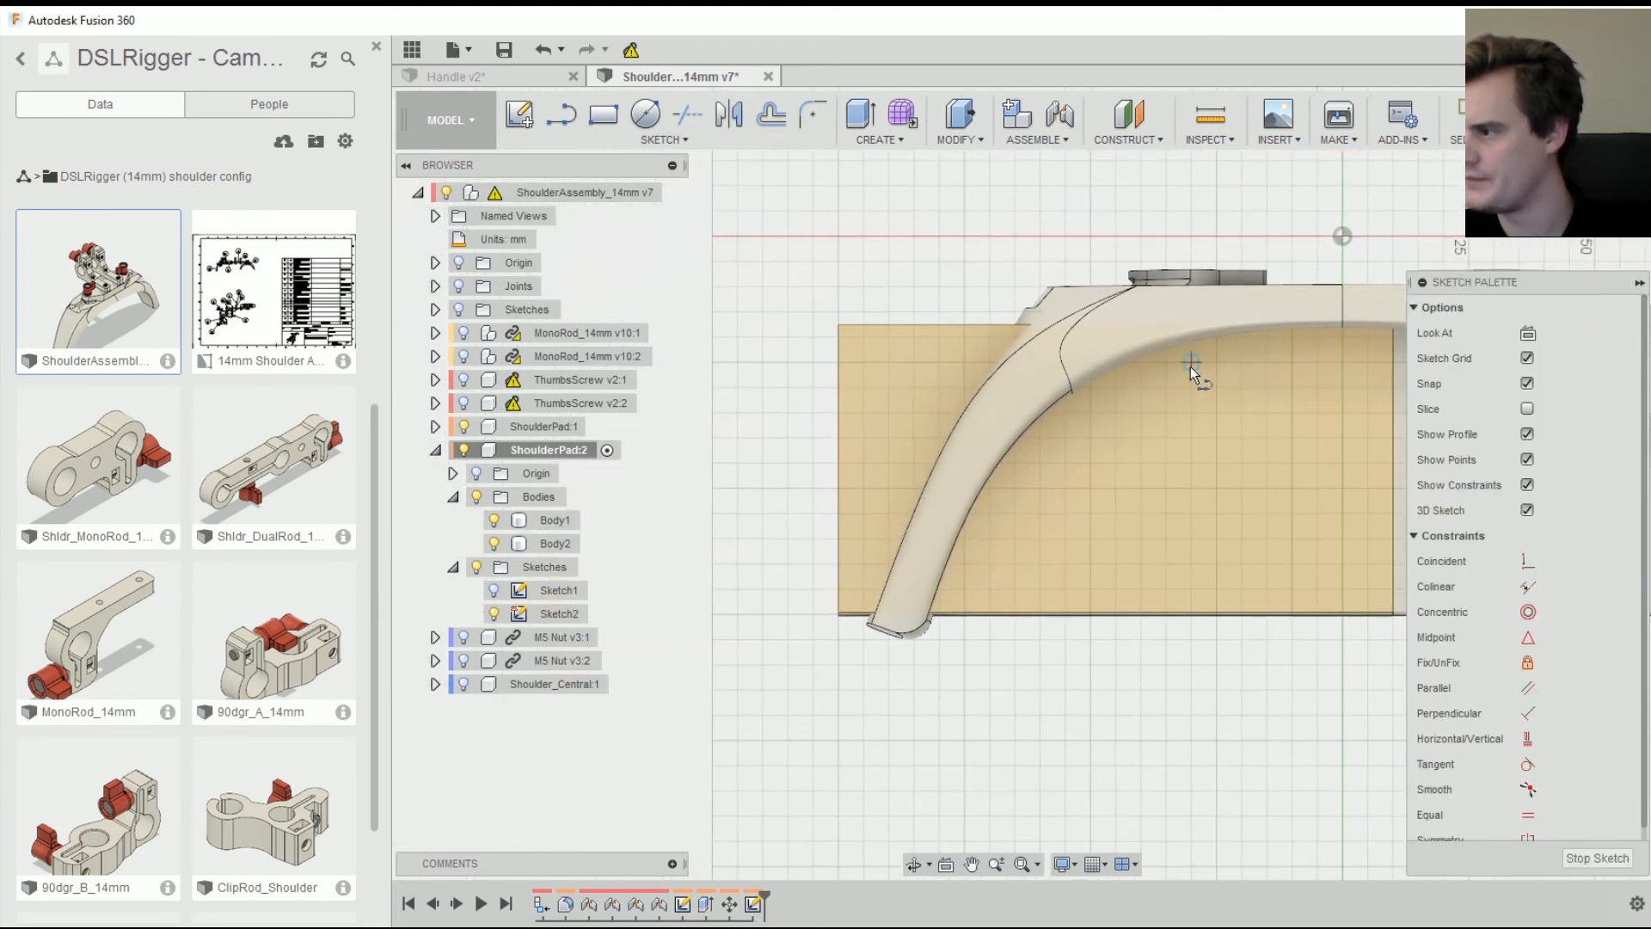
{"action": "mouse_move", "coordinate": [1172, 361]}
{"action": "middle_mouse_down", "text": "shift"}
{"action": "mouse_move", "coordinate": [996, 391]}
{"action": "mouse_move", "coordinate": [1442, 292]}
{"action": "middle_mouse_up", "text": "shift"}
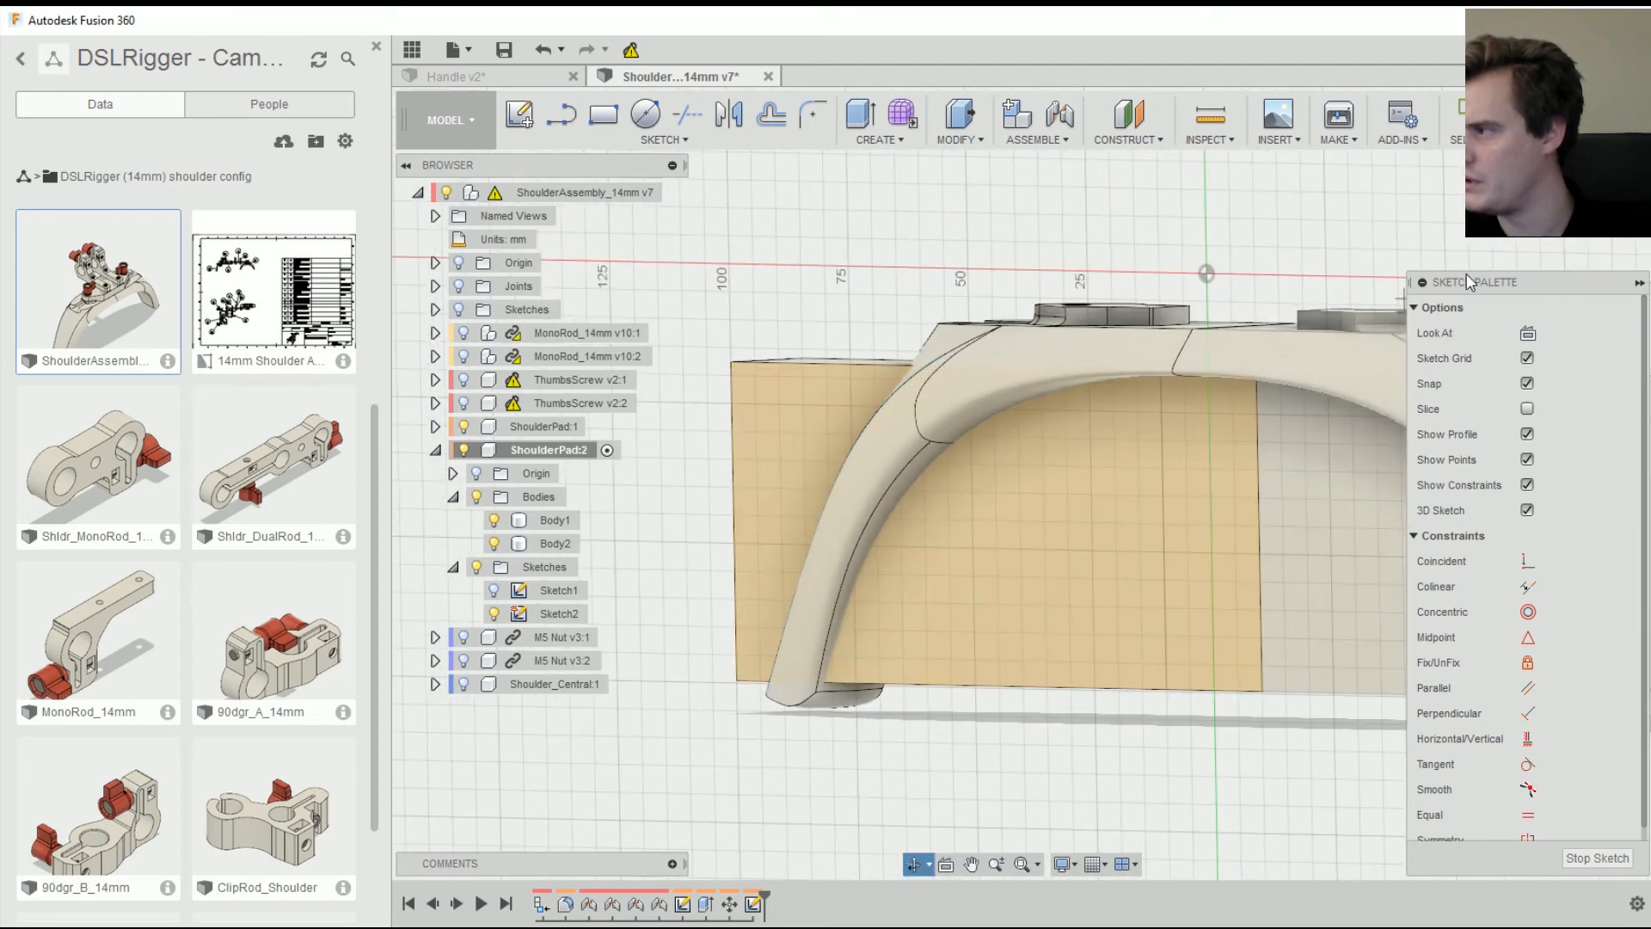
{"action": "left_click", "coordinate": [1571, 226]}
{"action": "mouse_move", "coordinate": [1198, 458]}
{"action": "middle_mouse_down", "text": "shift"}
{"action": "mouse_move", "coordinate": [1354, 384]}
{"action": "mouse_move", "coordinate": [1172, 455]}
{"action": "mouse_move", "coordinate": [1095, 421]}
{"action": "middle_mouse_up", "text": "shift"}
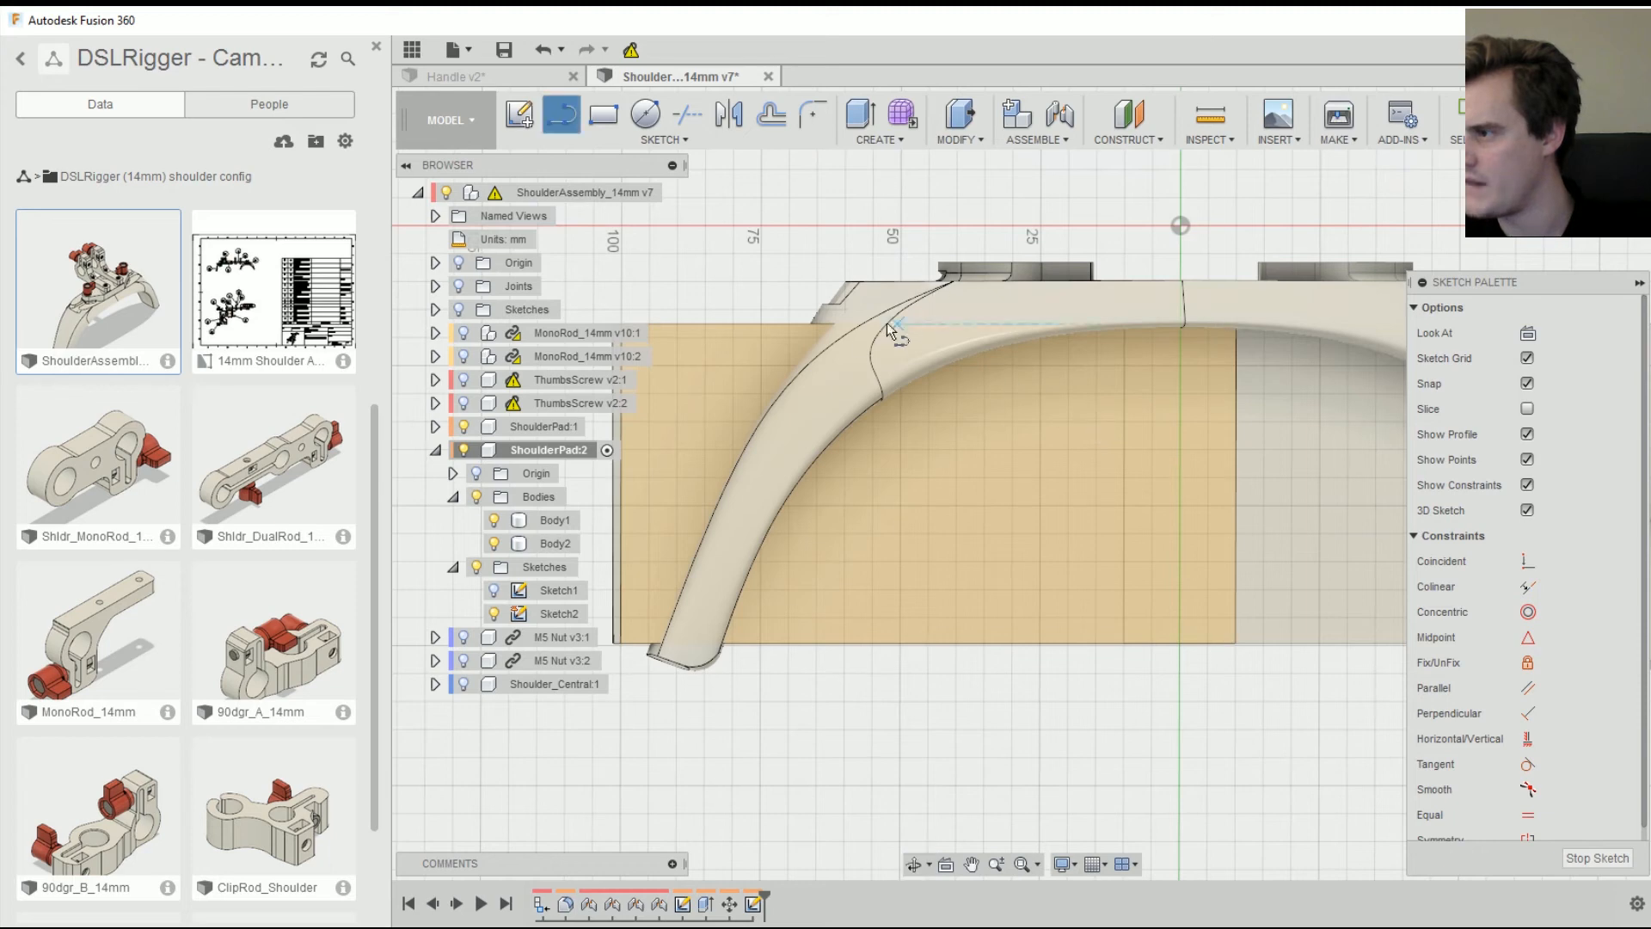
- Sketch a four-segment line just inside the pad's outer curve, from the block's upper edge down to its lower outer corner
{"action": "scroll", "coordinate": [850, 338], "scroll_direction": "up", "scroll_amount": 4}
{"action": "scroll", "coordinate": [848, 310], "scroll_direction": "up", "scroll_amount": 3}
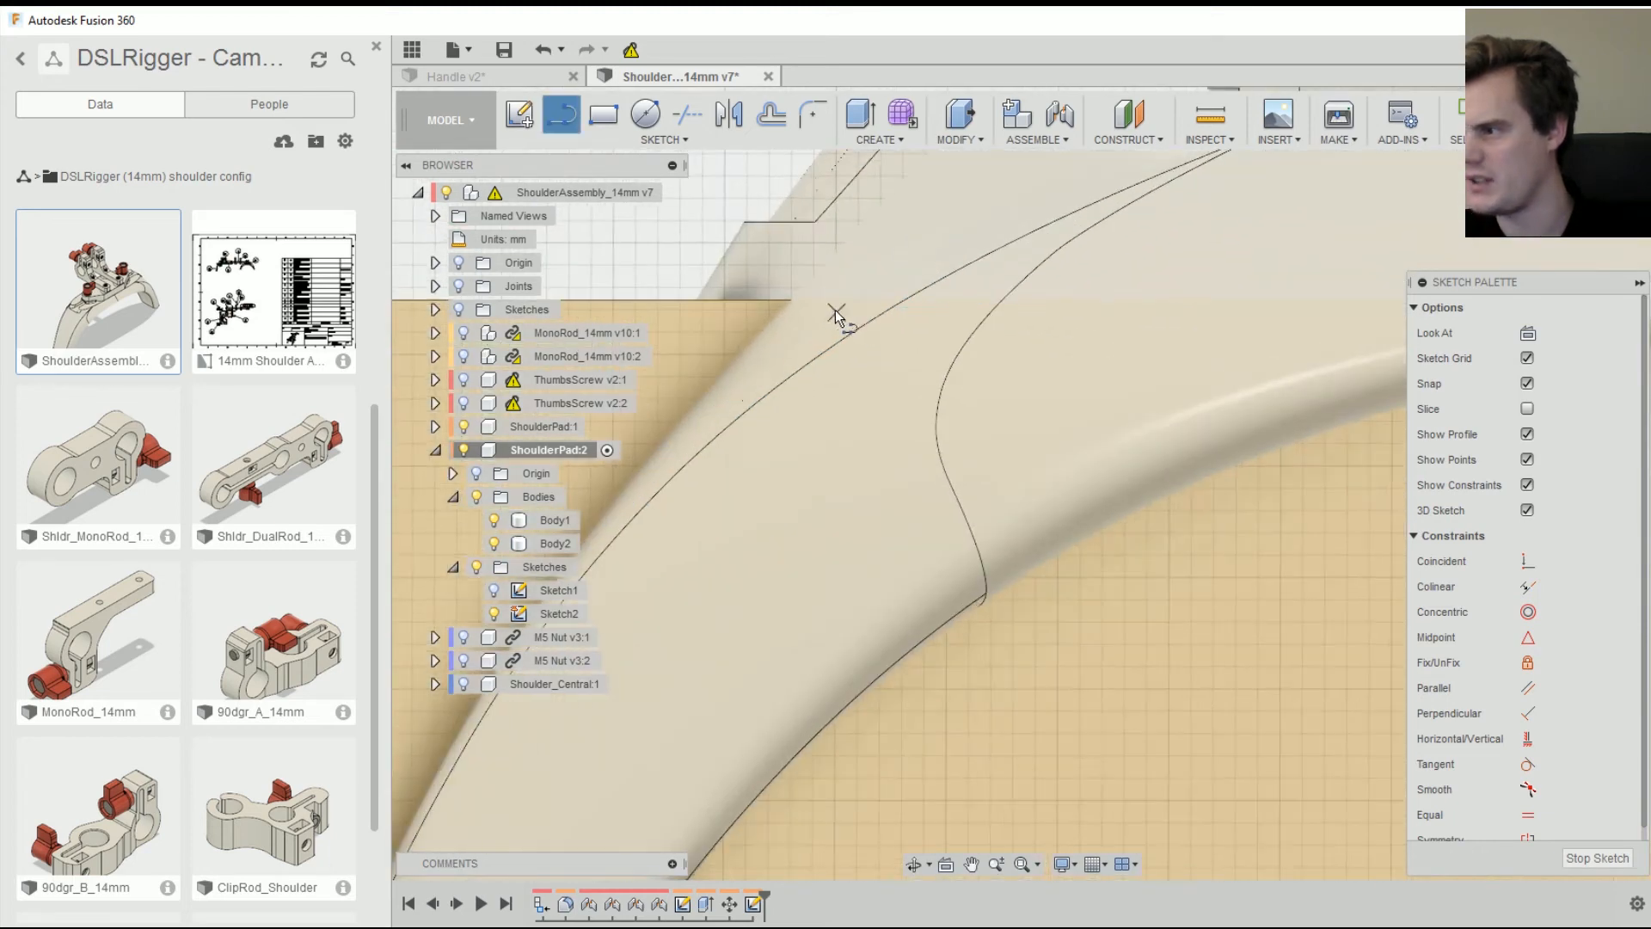
{"action": "scroll", "coordinate": [783, 402], "scroll_direction": "down", "scroll_amount": 5}
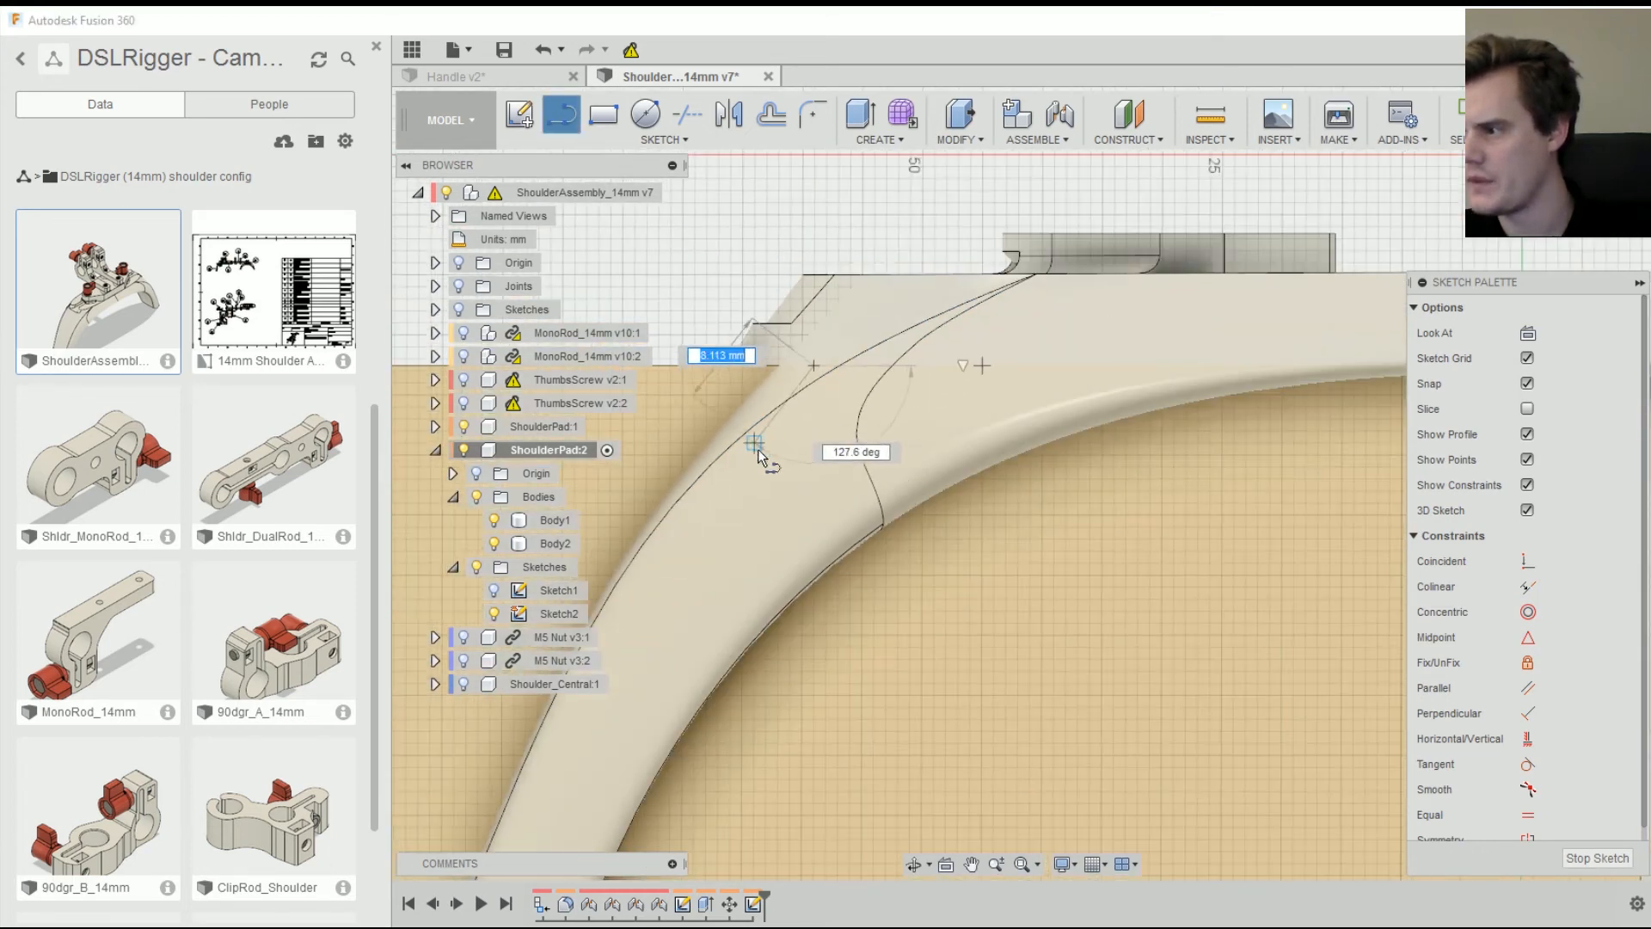
{"action": "left_click", "coordinate": [712, 483]}
{"action": "middle_click_drag", "start_coordinate": [742, 574], "coordinate": [1146, 197]}
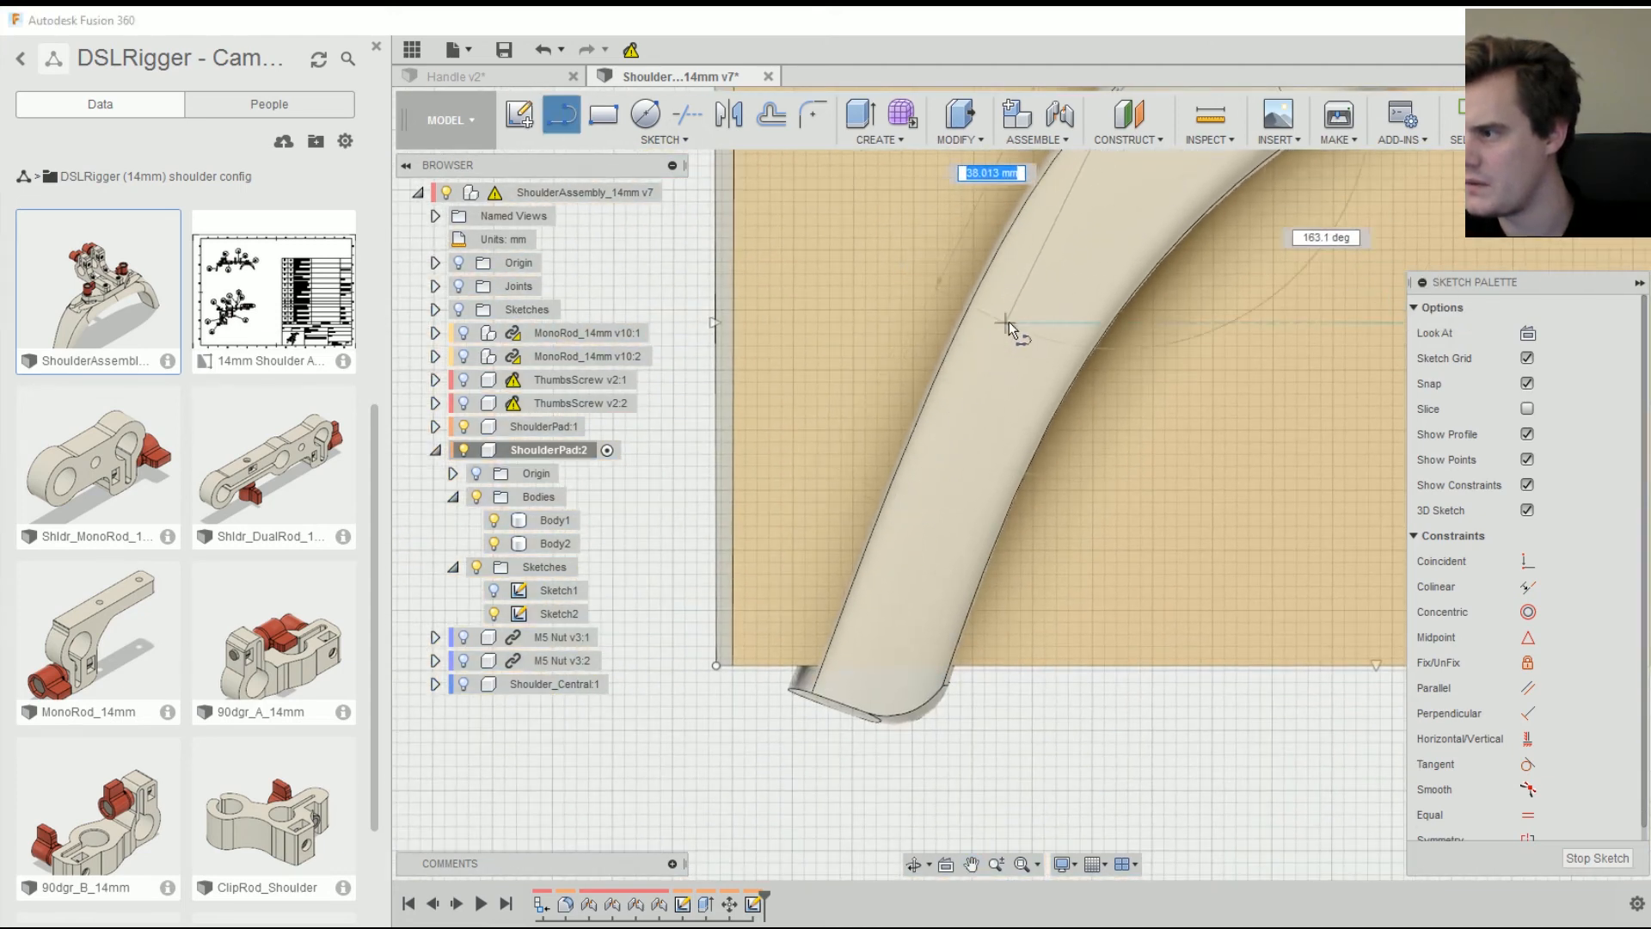
{"action": "left_click", "coordinate": [998, 285]}
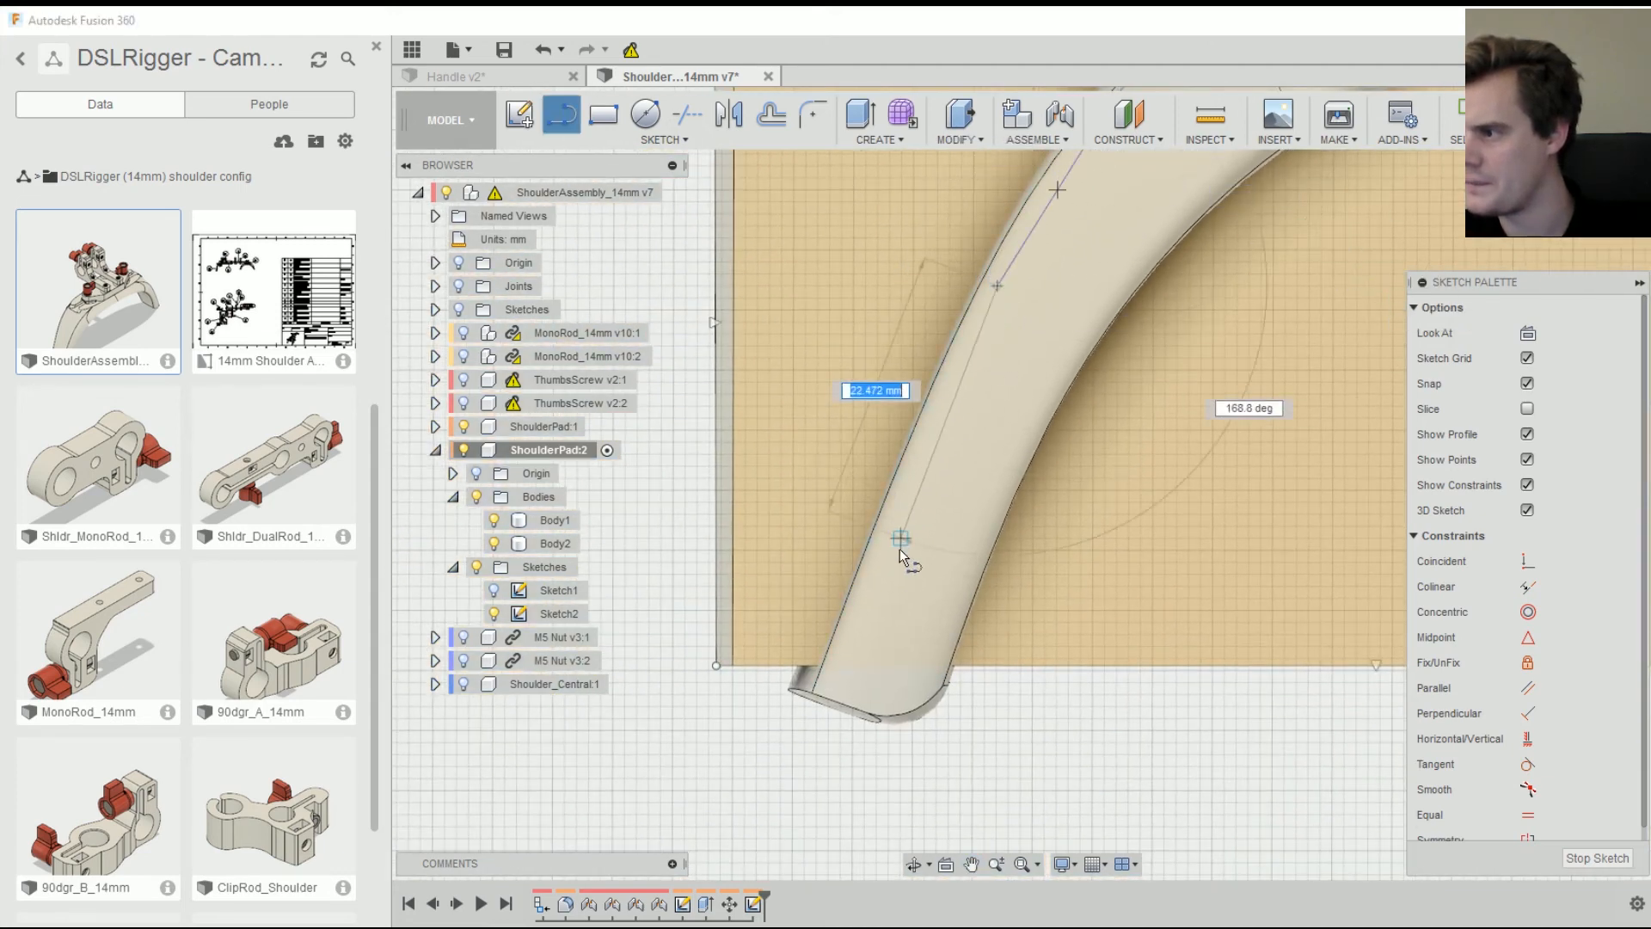
{"action": "left_click", "coordinate": [852, 658]}
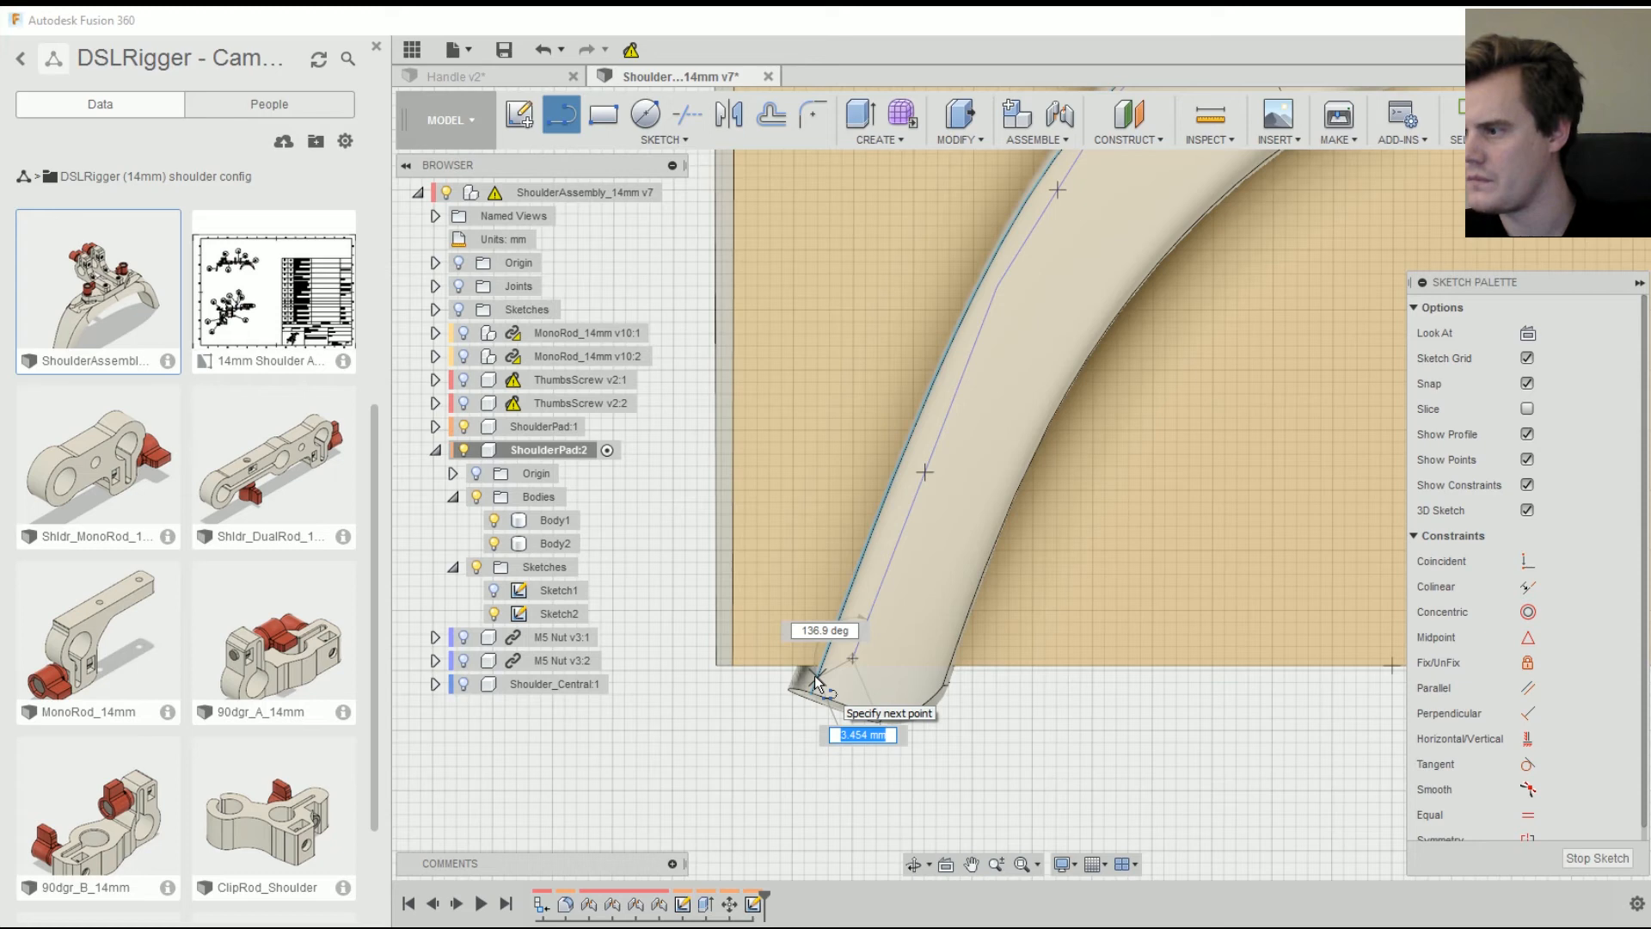
{"action": "left_click", "coordinate": [734, 667]}
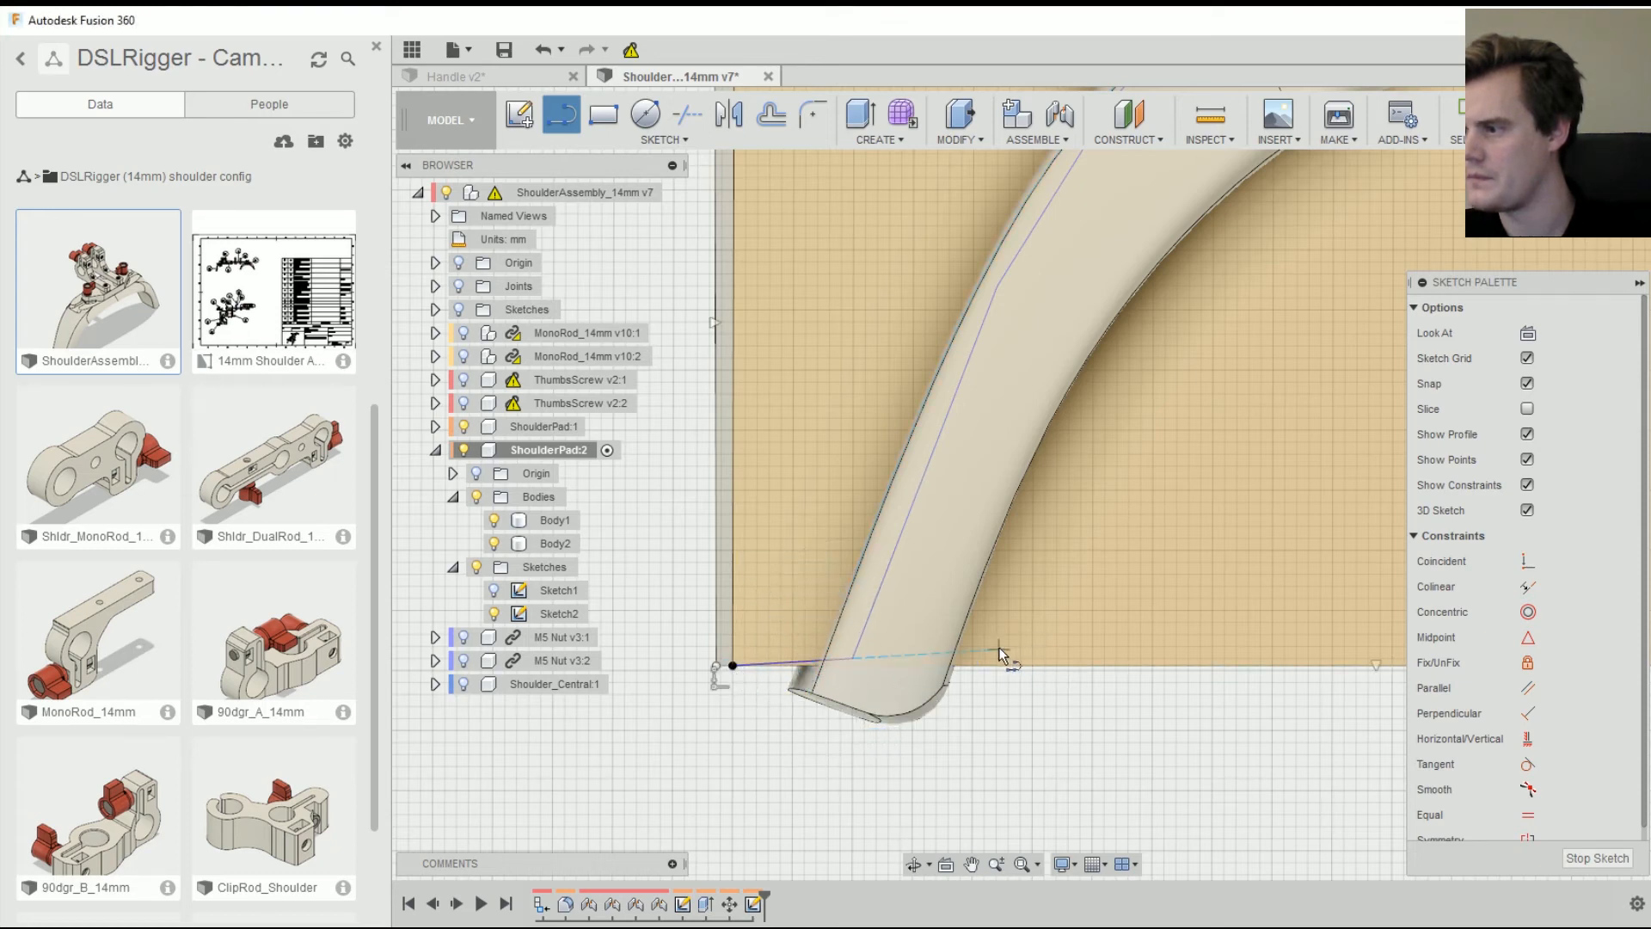
{"action": "right_click", "coordinate": [1038, 632]}
{"action": "left_click", "coordinate": [1120, 633]}
- Hide the pad body and extrude the inner sketch region through the block to cut that portion away
{"action": "scroll", "coordinate": [1093, 558], "scroll_direction": "down", "scroll_amount": 5}
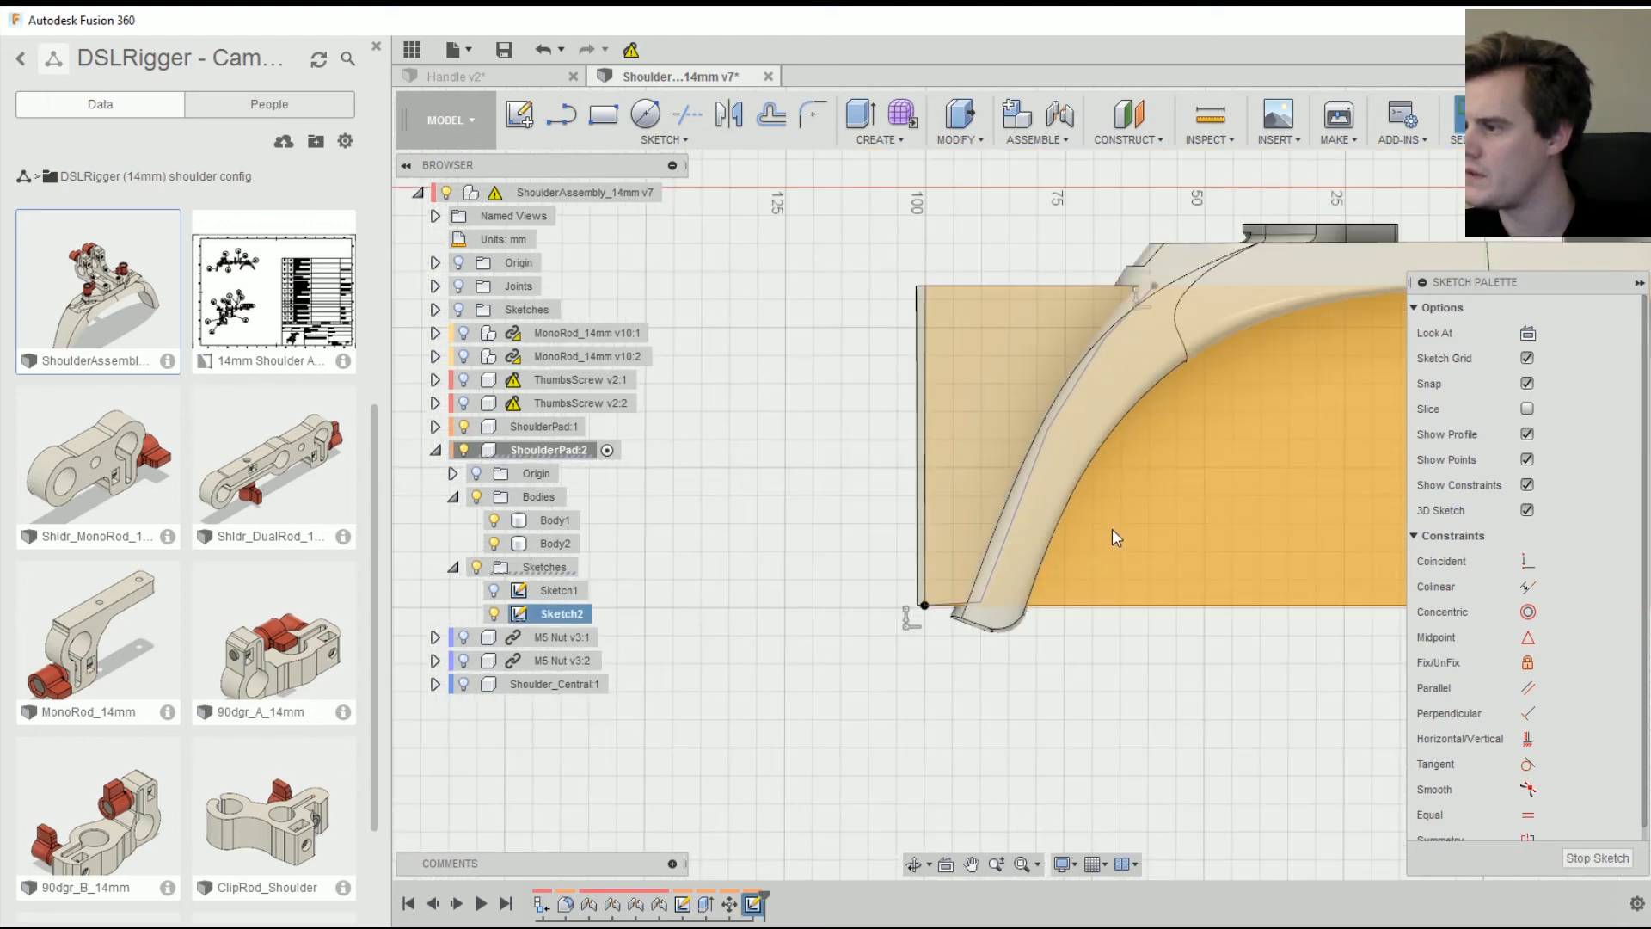
{"action": "middle_click_drag", "start_coordinate": [1260, 483], "coordinate": [1050, 564]}
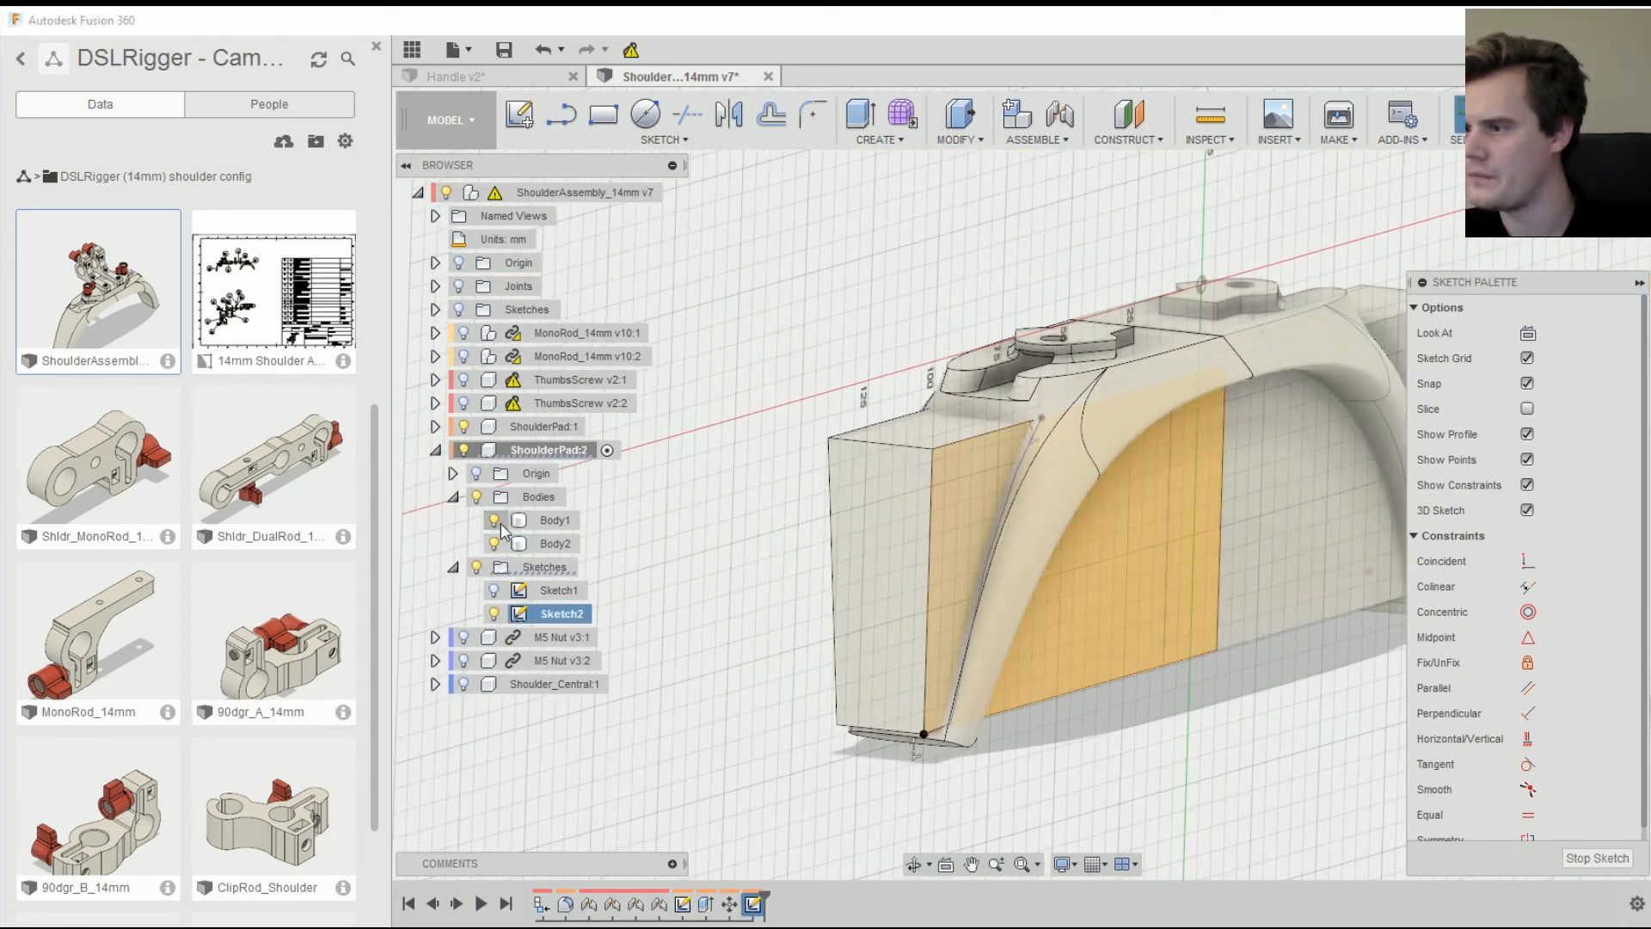
{"action": "left_click", "coordinate": [495, 520]}
{"action": "right_click", "coordinate": [1067, 538]}
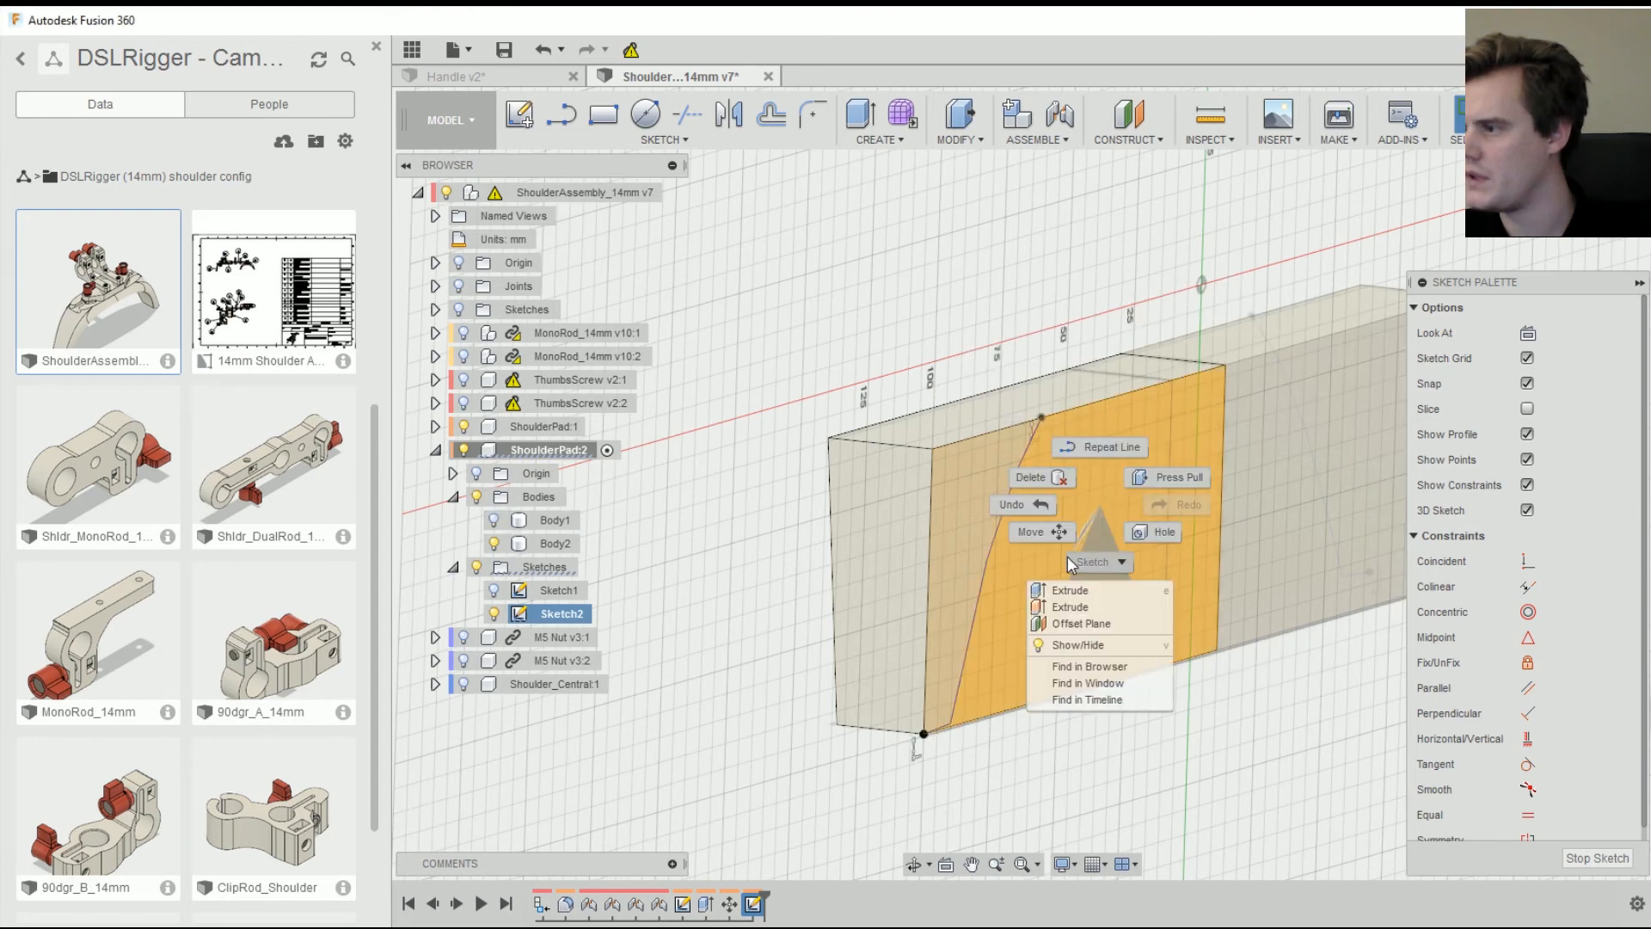
{"action": "left_click", "coordinate": [1075, 591]}
{"action": "left_click_drag", "start_coordinate": [1091, 551], "coordinate": [895, 527]}
{"action": "key", "text": "Return"}
- Extrude the leftover thin strip's face beside the block's base by -15 mm to remove the strip
{"action": "right_click", "coordinate": [1034, 688]}
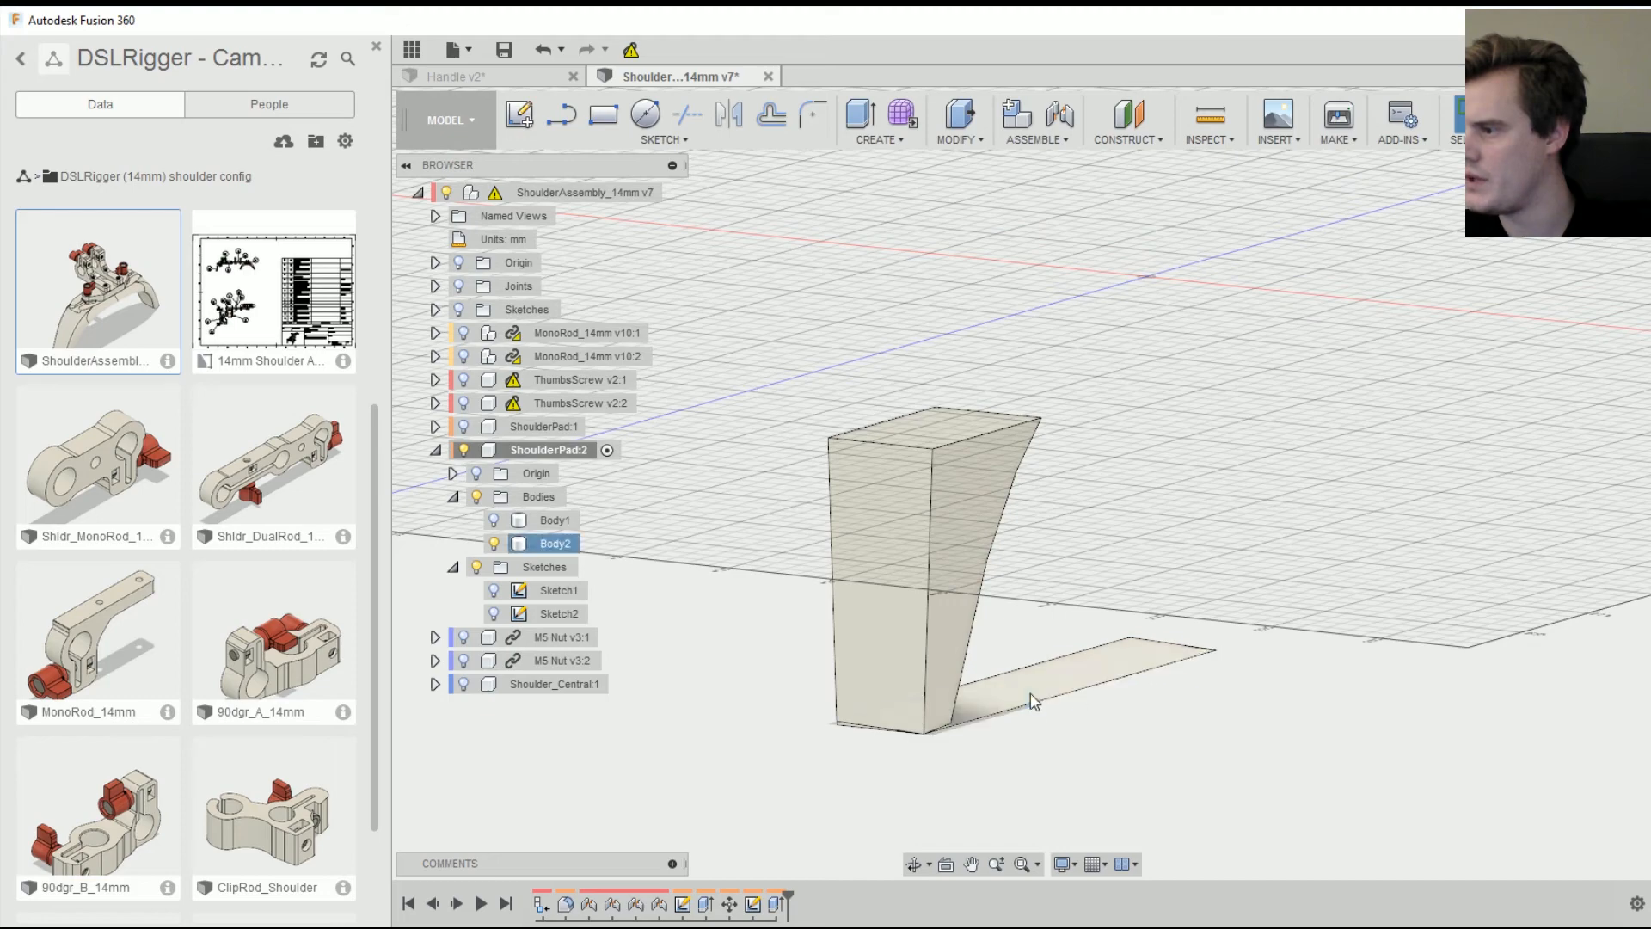
{"action": "left_click", "coordinate": [998, 794]}
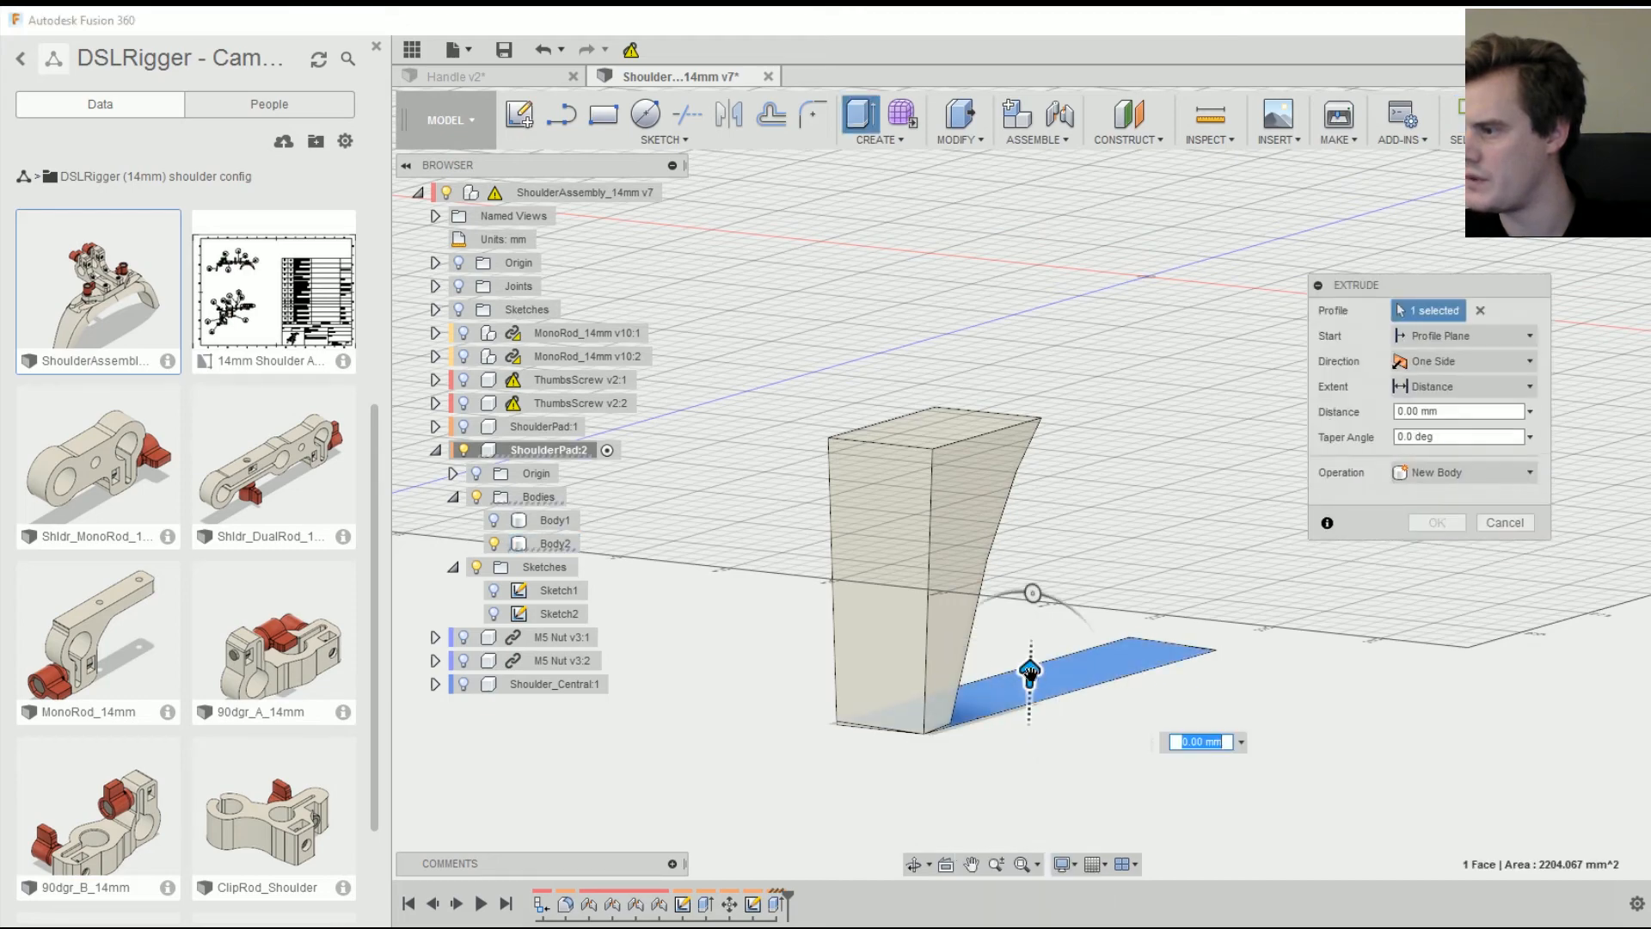
{"action": "type", "text": "-15"}
{"action": "left_click", "coordinate": [1426, 540]}
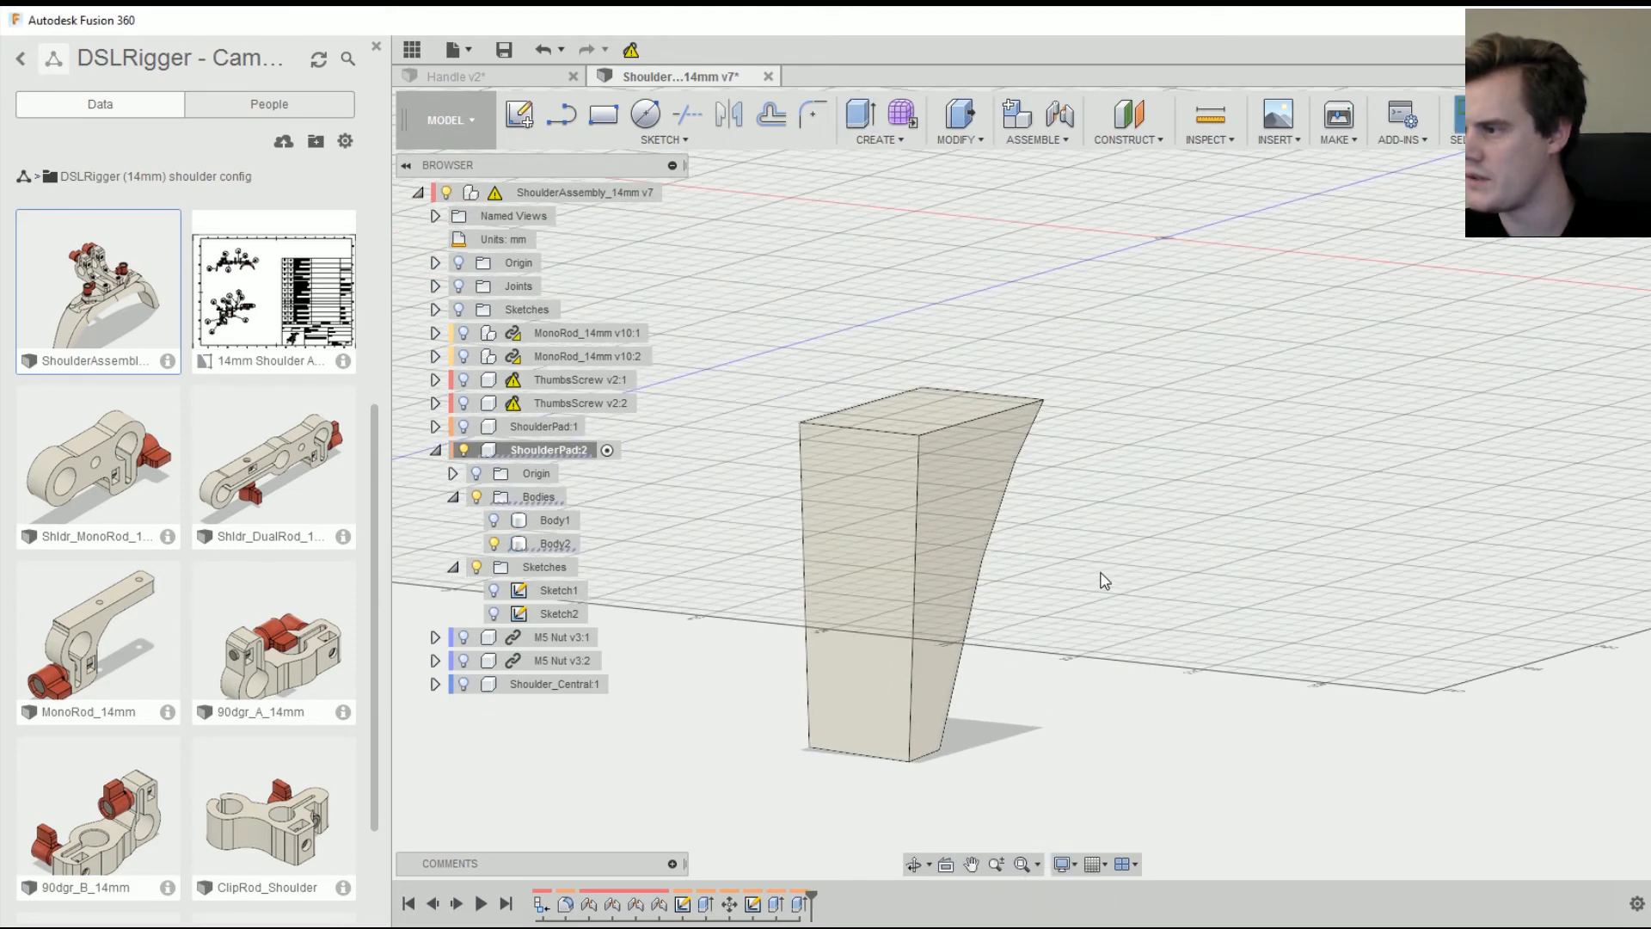
- Show the pad body and combine it with the tapered block using Intersect, keeping the tools and creating a new component
{"action": "left_click", "coordinate": [494, 520]}
{"action": "scroll", "coordinate": [1265, 557], "scroll_direction": "down", "scroll_amount": 2}
{"action": "middle_click_drag", "start_coordinate": [1264, 556], "coordinate": [1211, 267], "text": "shift"}
{"action": "scroll", "coordinate": [1104, 471], "scroll_direction": "up", "scroll_amount": 3}
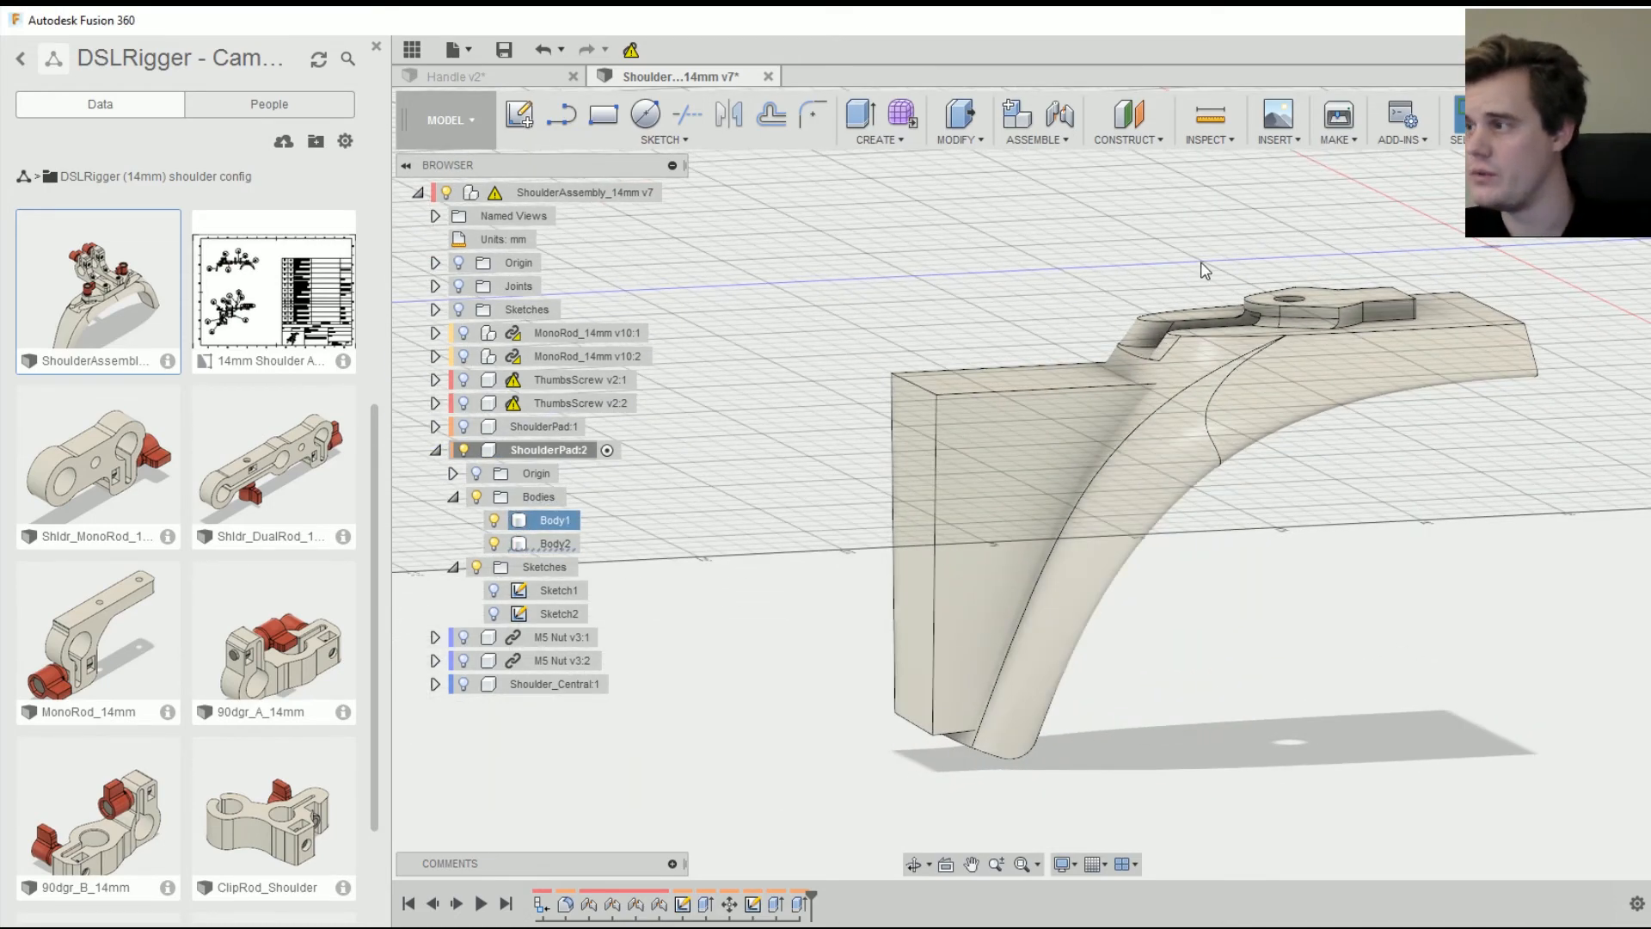
{"action": "left_click", "coordinate": [879, 144]}
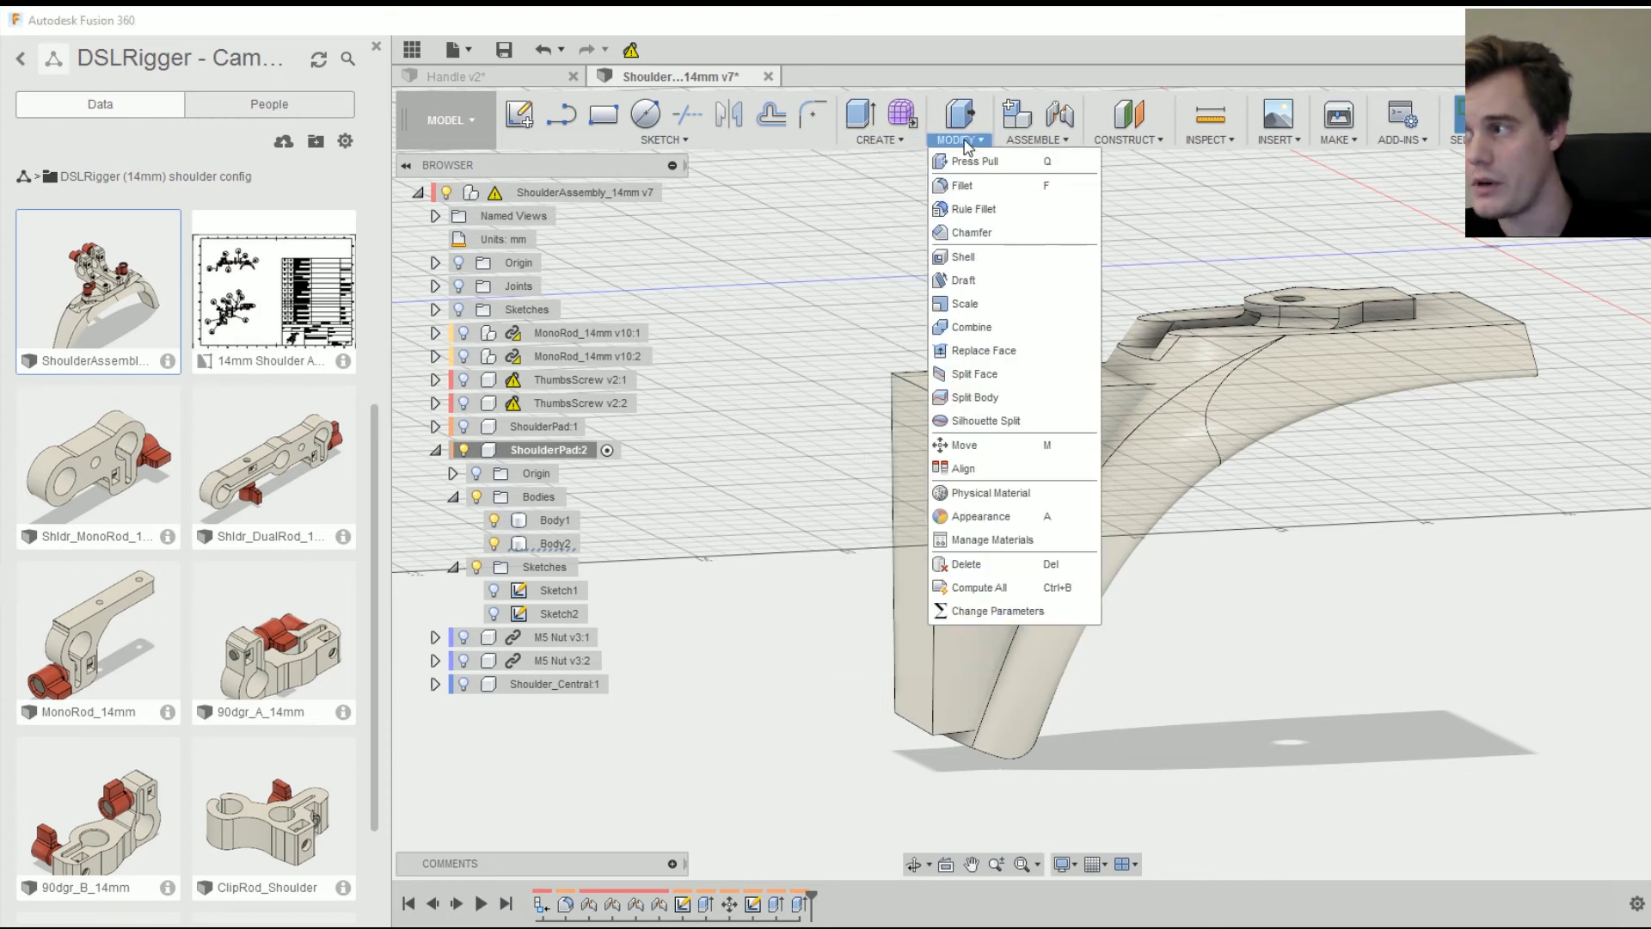
{"action": "left_click", "coordinate": [989, 338]}
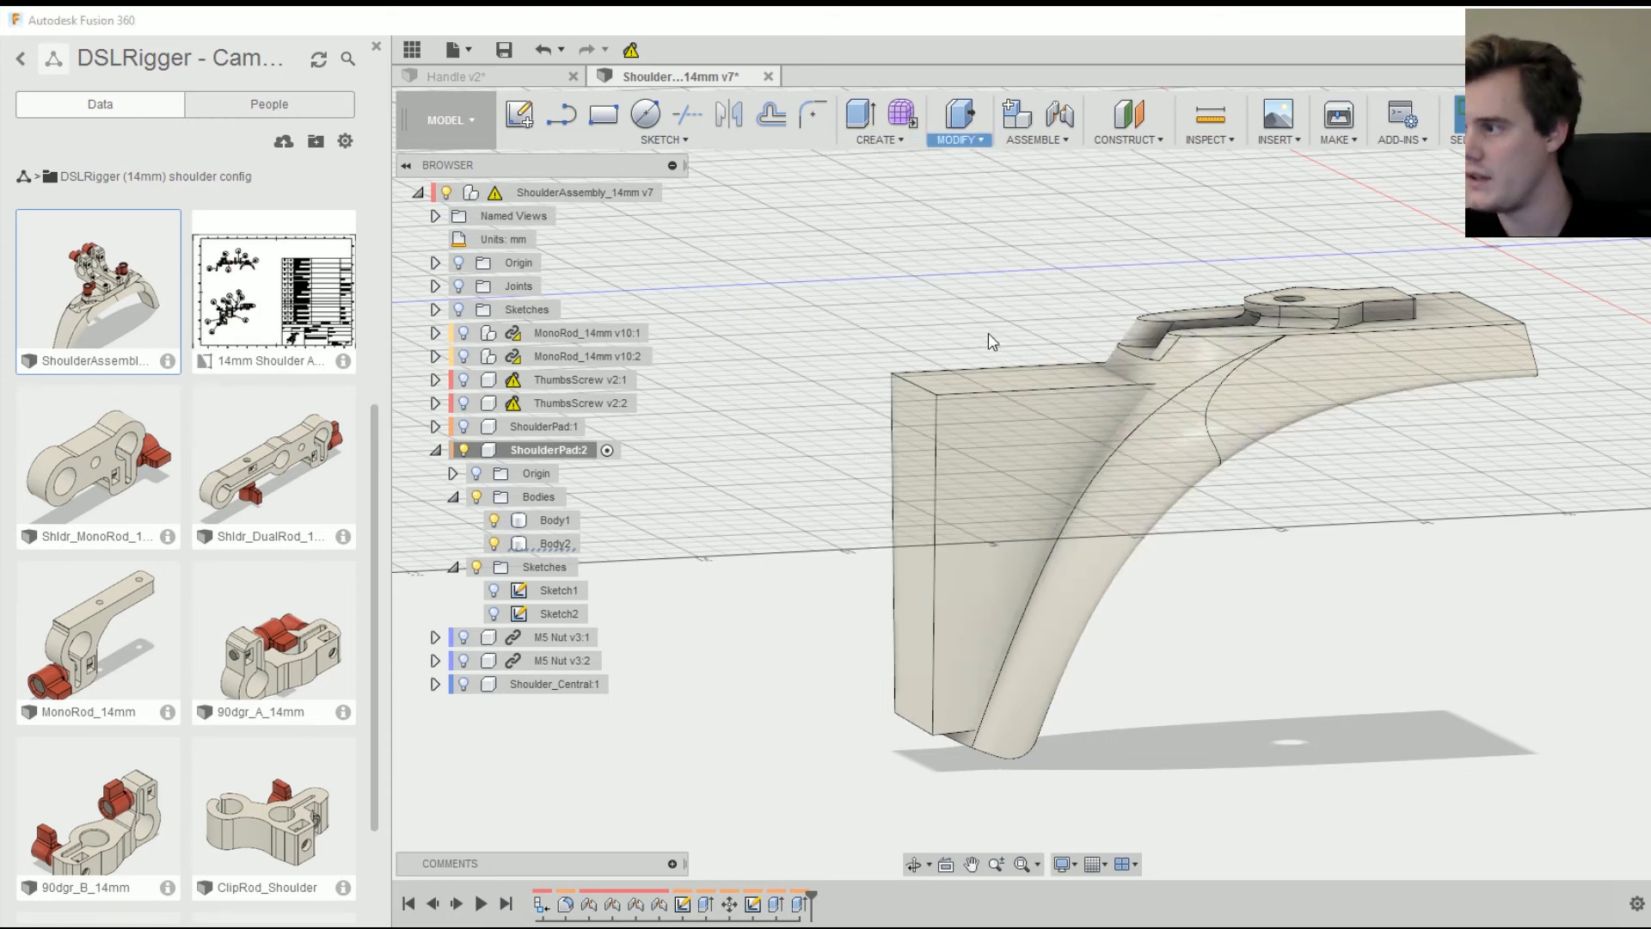
{"action": "left_click", "coordinate": [1236, 403]}
{"action": "left_click", "coordinate": [1456, 432]}
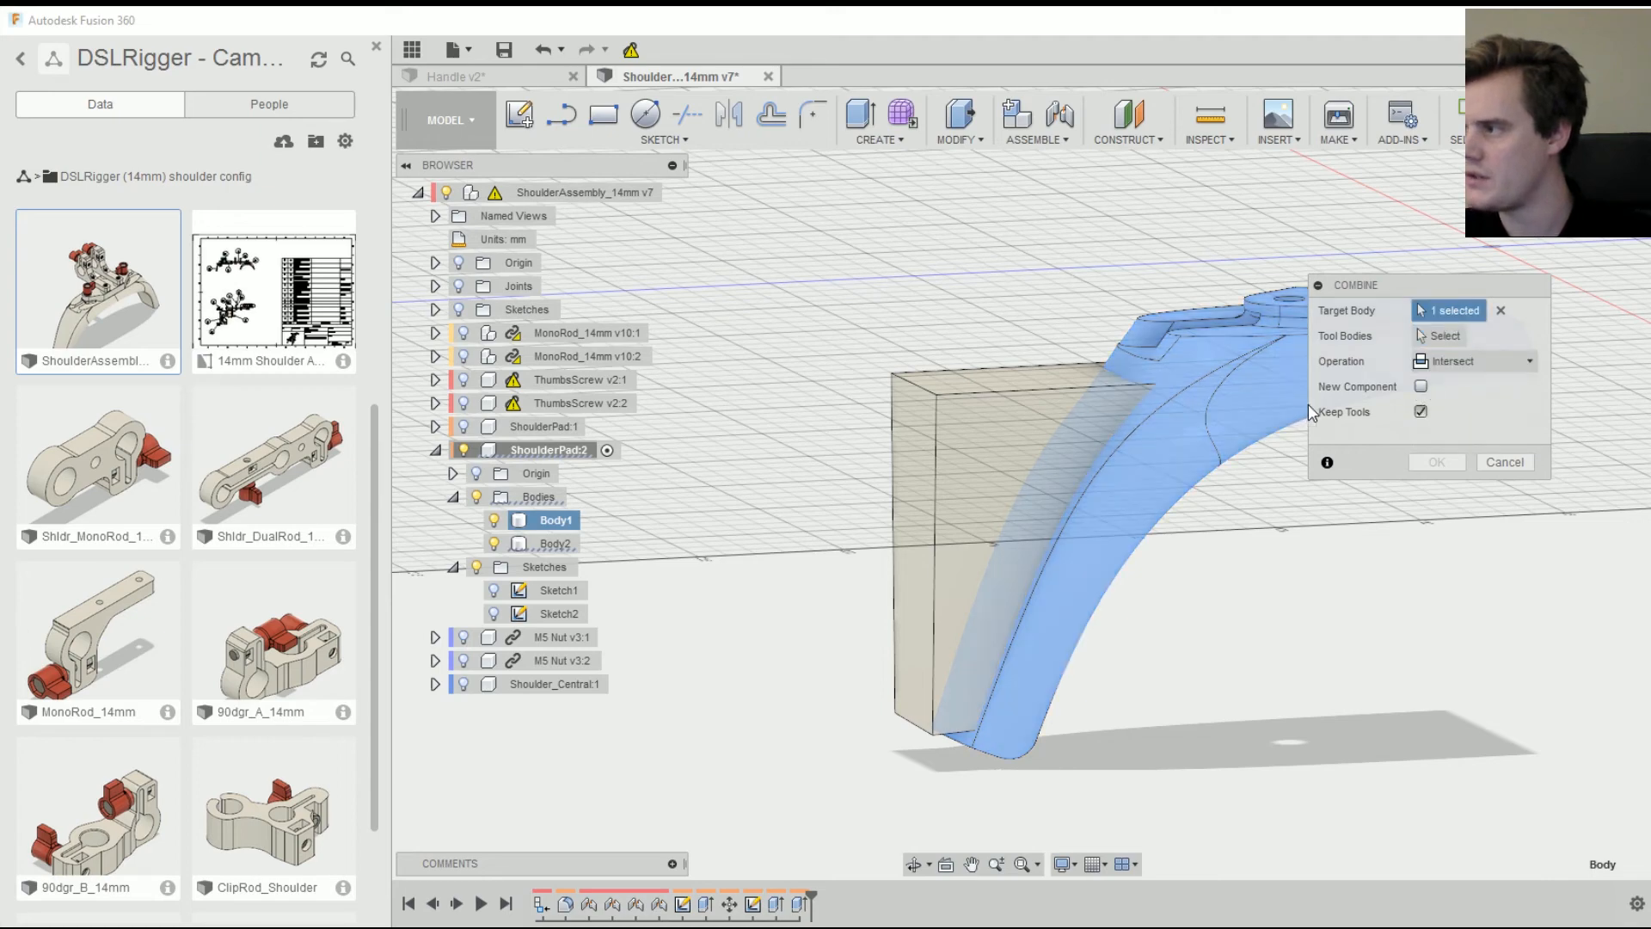
{"action": "left_click", "coordinate": [1002, 424]}
{"action": "mouse_move", "coordinate": [1104, 414]}
{"action": "middle_mouse_down", "text": "shift"}
{"action": "mouse_move", "coordinate": [1198, 453]}
{"action": "mouse_move", "coordinate": [1136, 468]}
{"action": "mouse_move", "coordinate": [1106, 447]}
{"action": "middle_mouse_up", "text": "shift"}
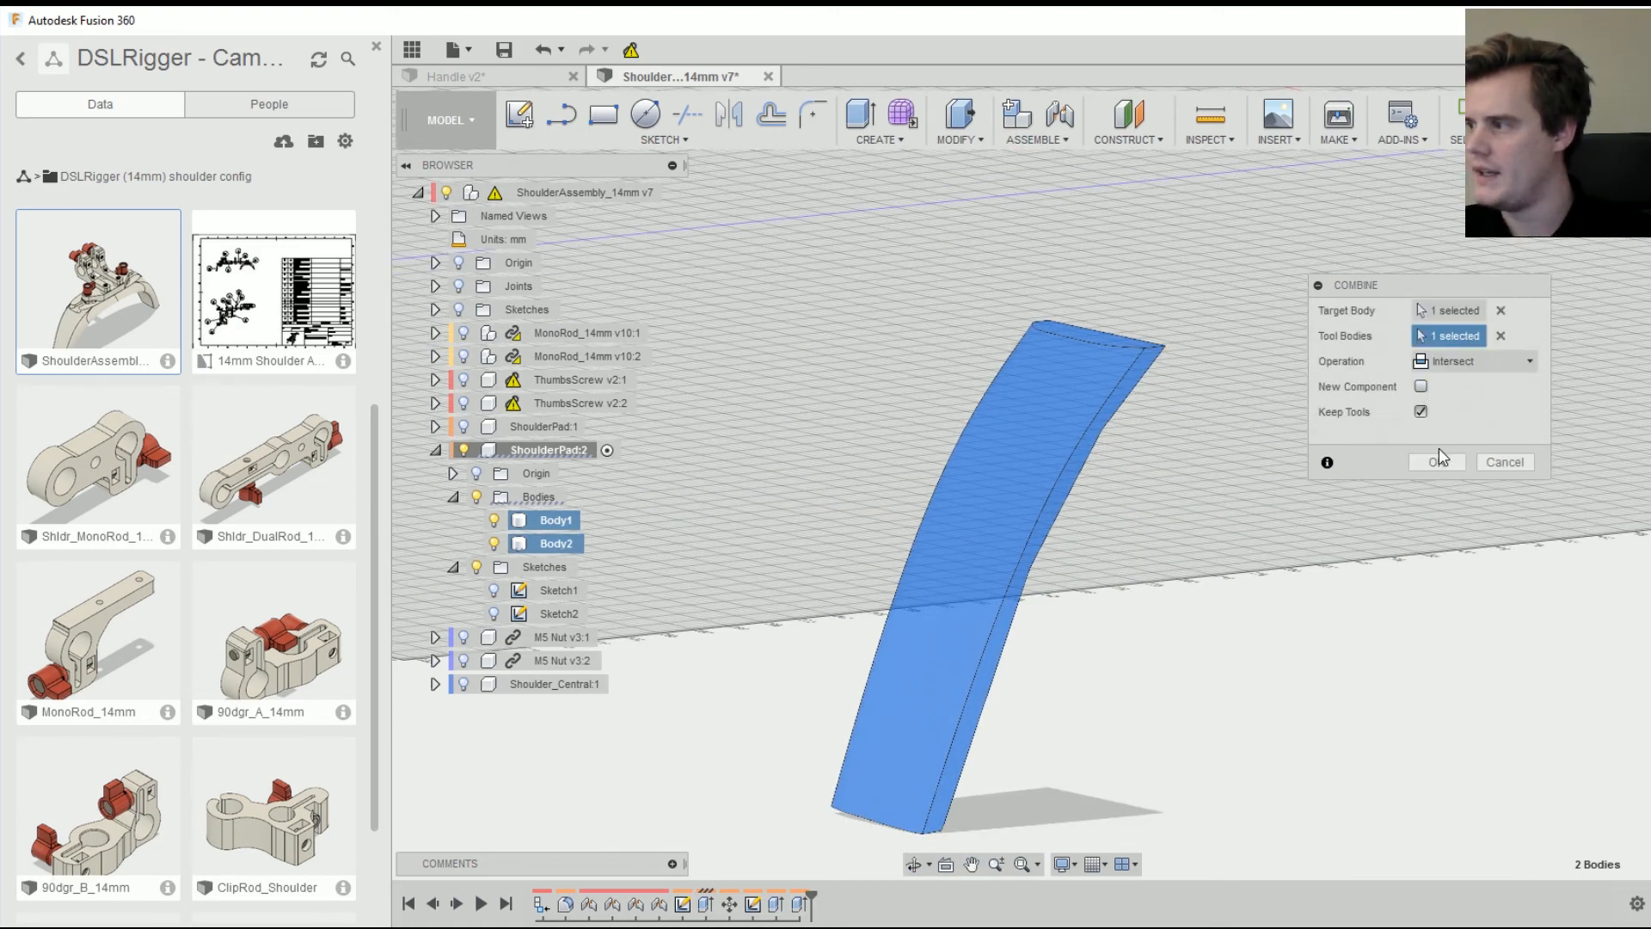
{"action": "left_click", "coordinate": [1425, 390]}
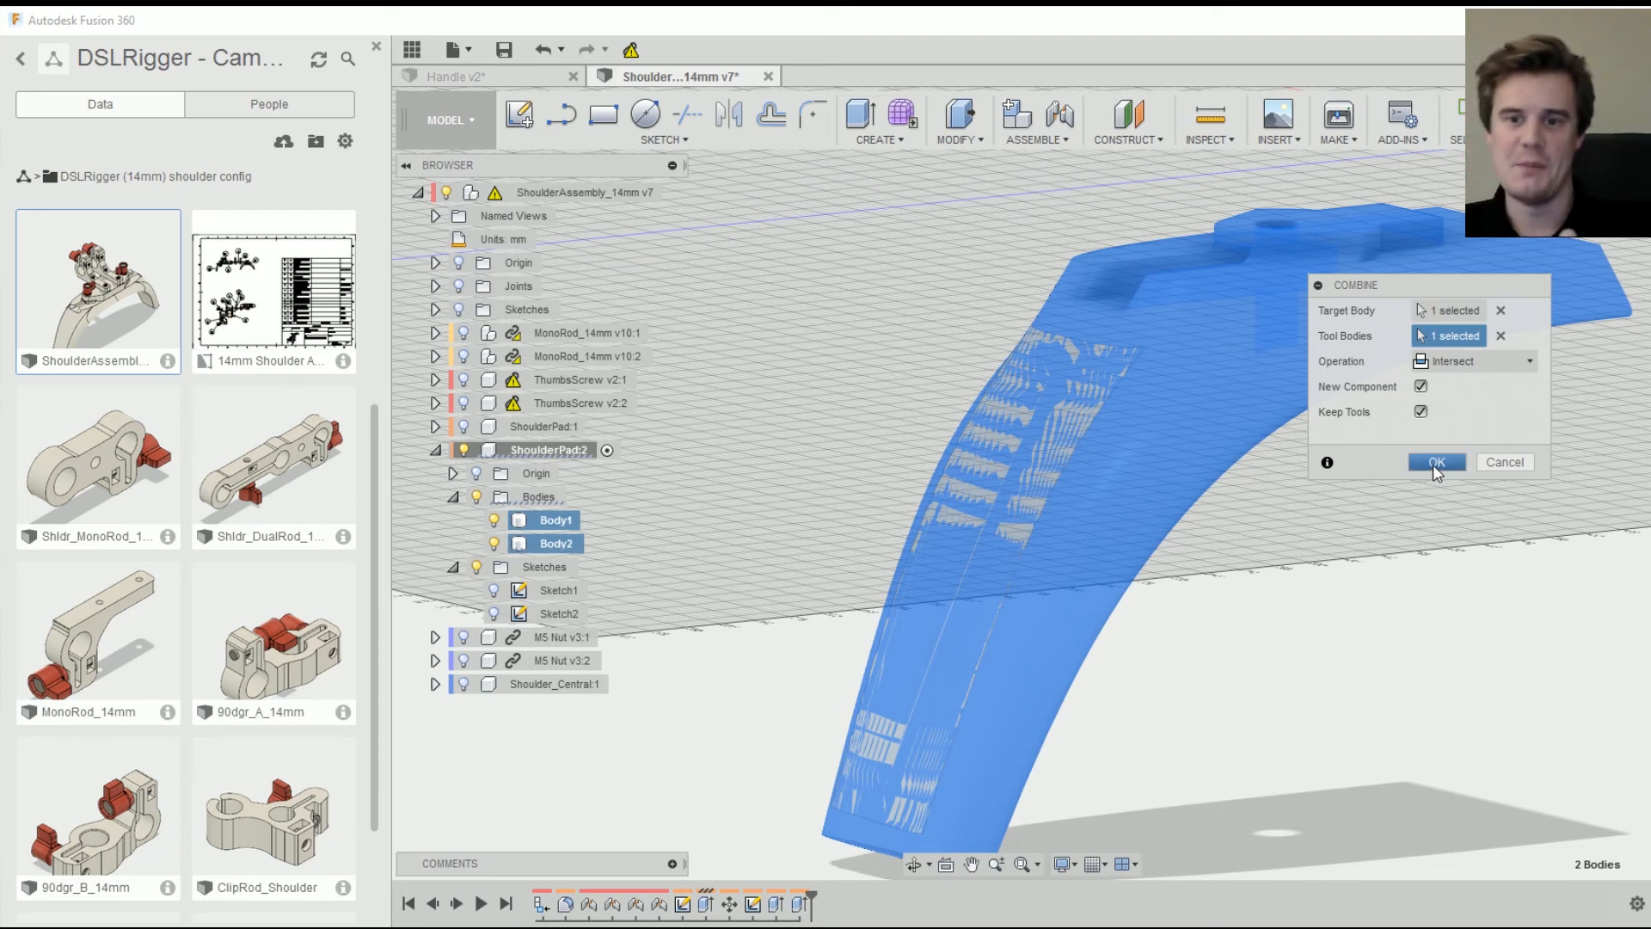
{"action": "left_click", "coordinate": [1435, 463]}
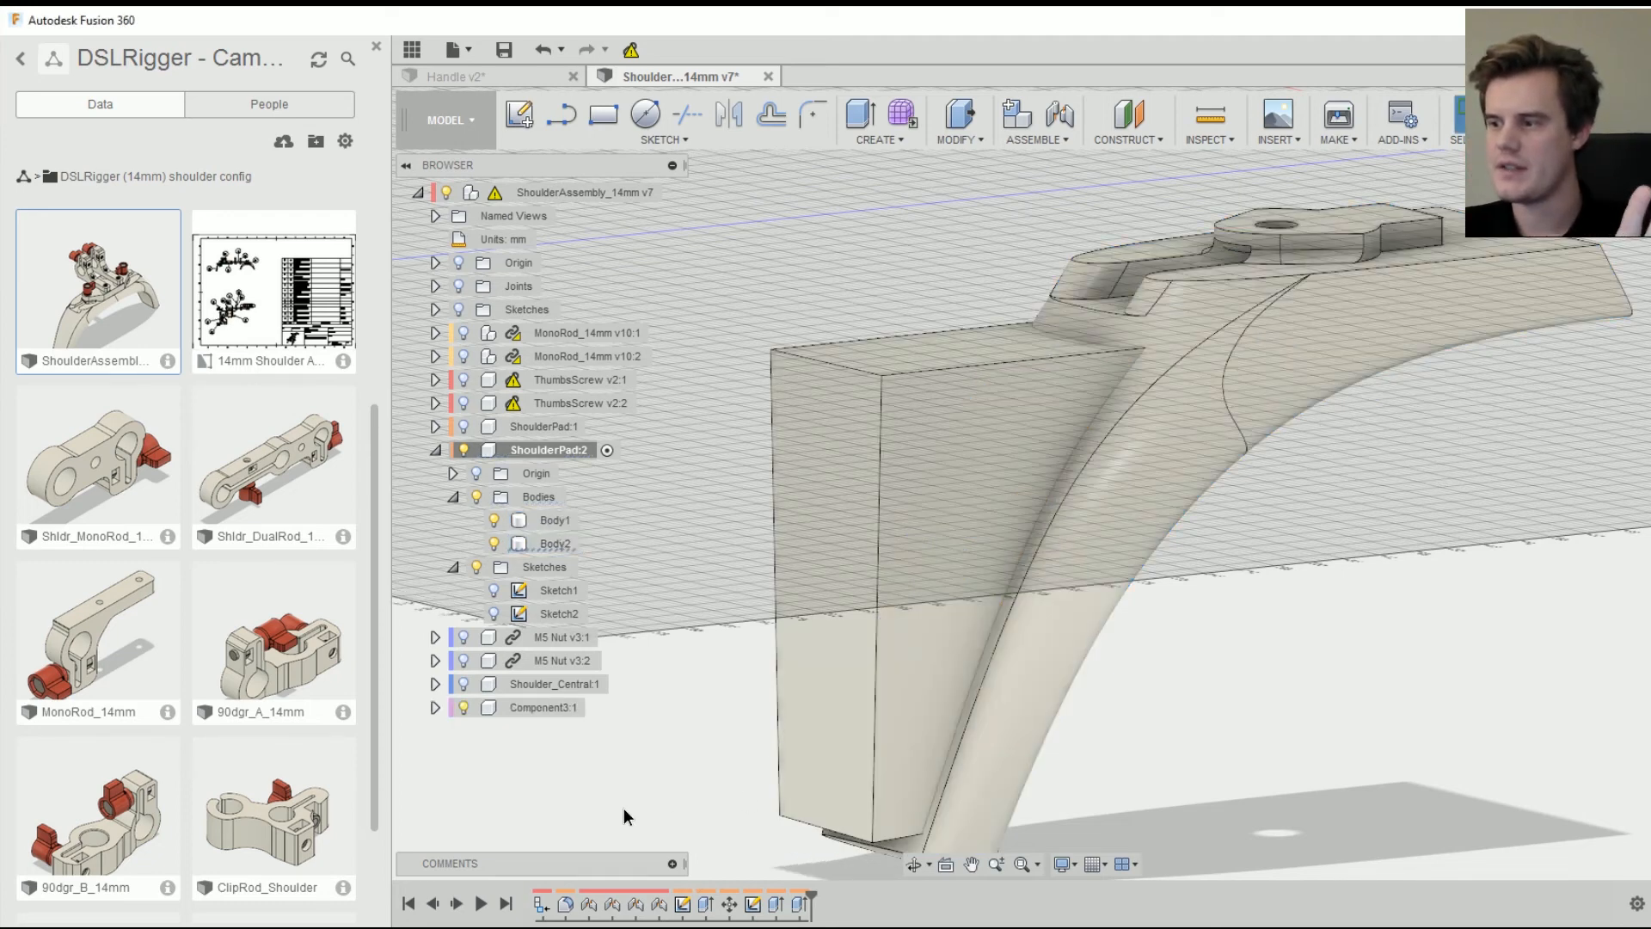
- Move the intersected body from Component3 into ShoulderPad:2's bodies and hide the tapered block
{"action": "left_click", "coordinate": [435, 707]}
{"action": "left_click", "coordinate": [453, 754]}
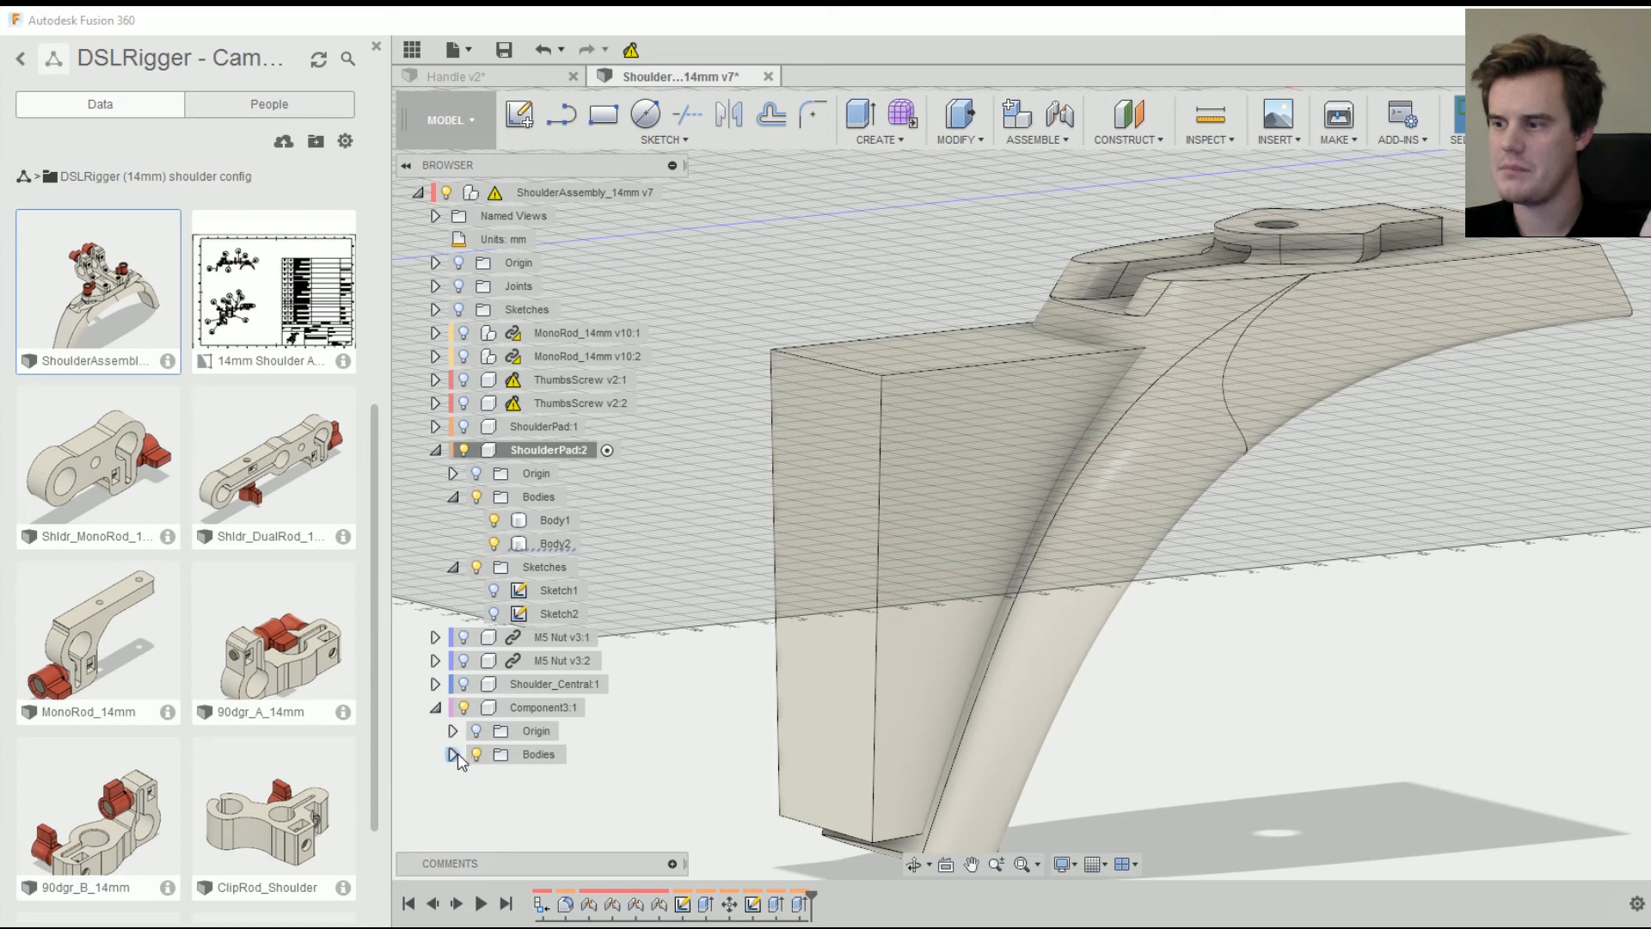
{"action": "left_click_drag", "start_coordinate": [555, 777], "coordinate": [547, 509]}
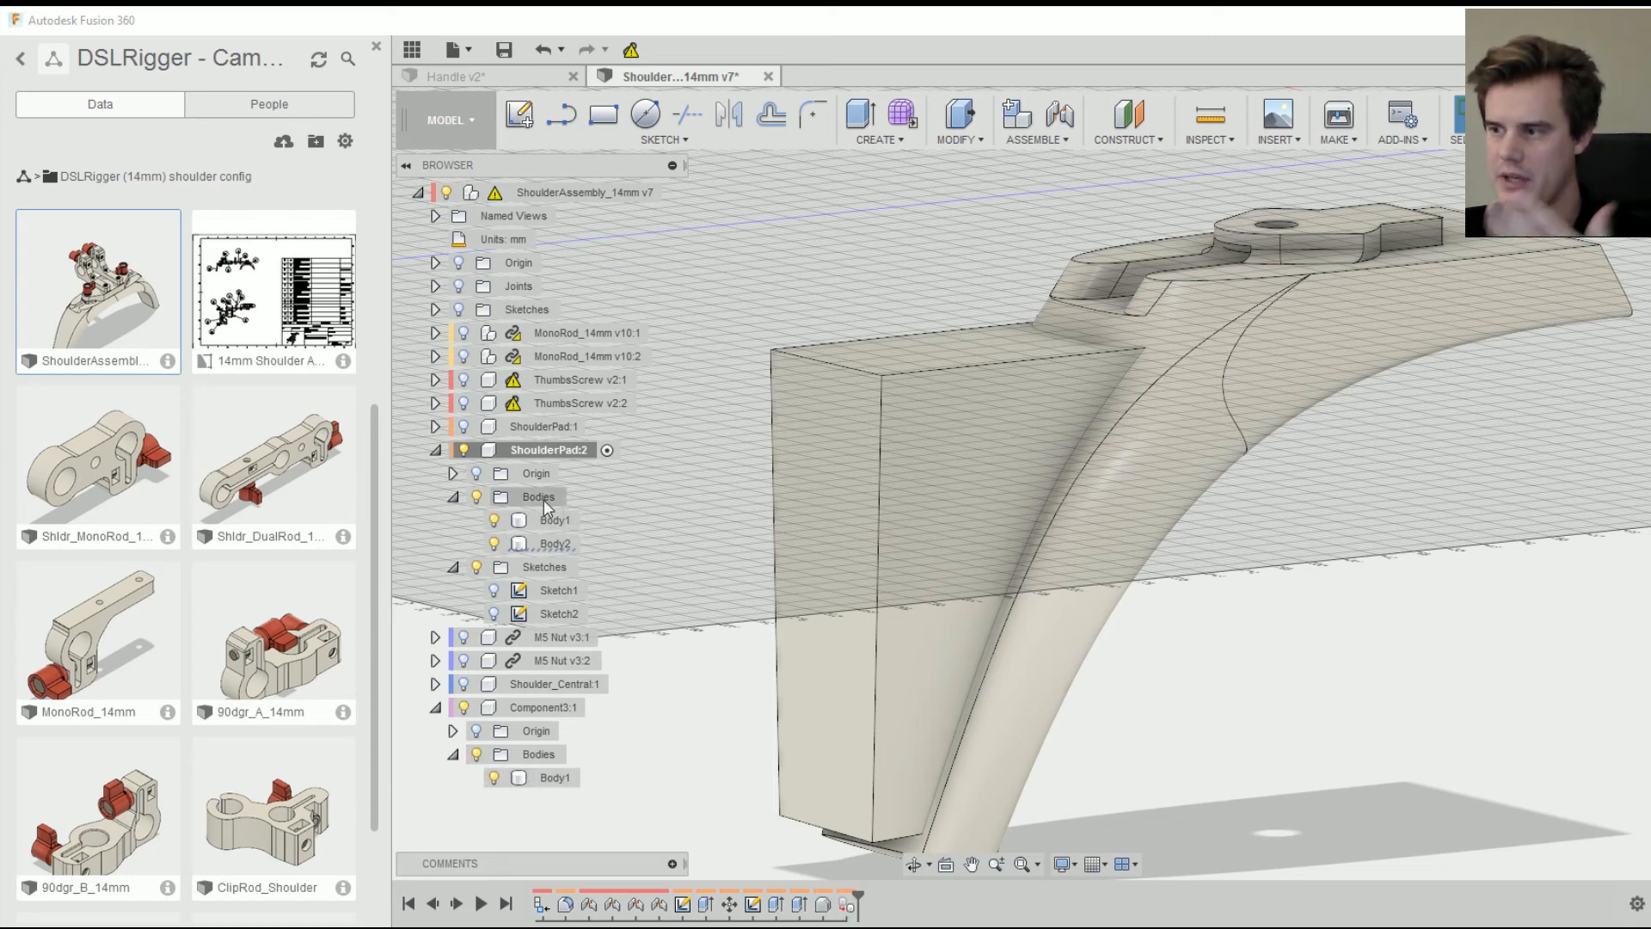
{"action": "left_click", "coordinate": [494, 545]}
{"action": "scroll", "coordinate": [842, 518], "scroll_direction": "down", "scroll_amount": 3}
{"action": "scroll", "coordinate": [884, 509], "scroll_direction": "up", "scroll_amount": 4}
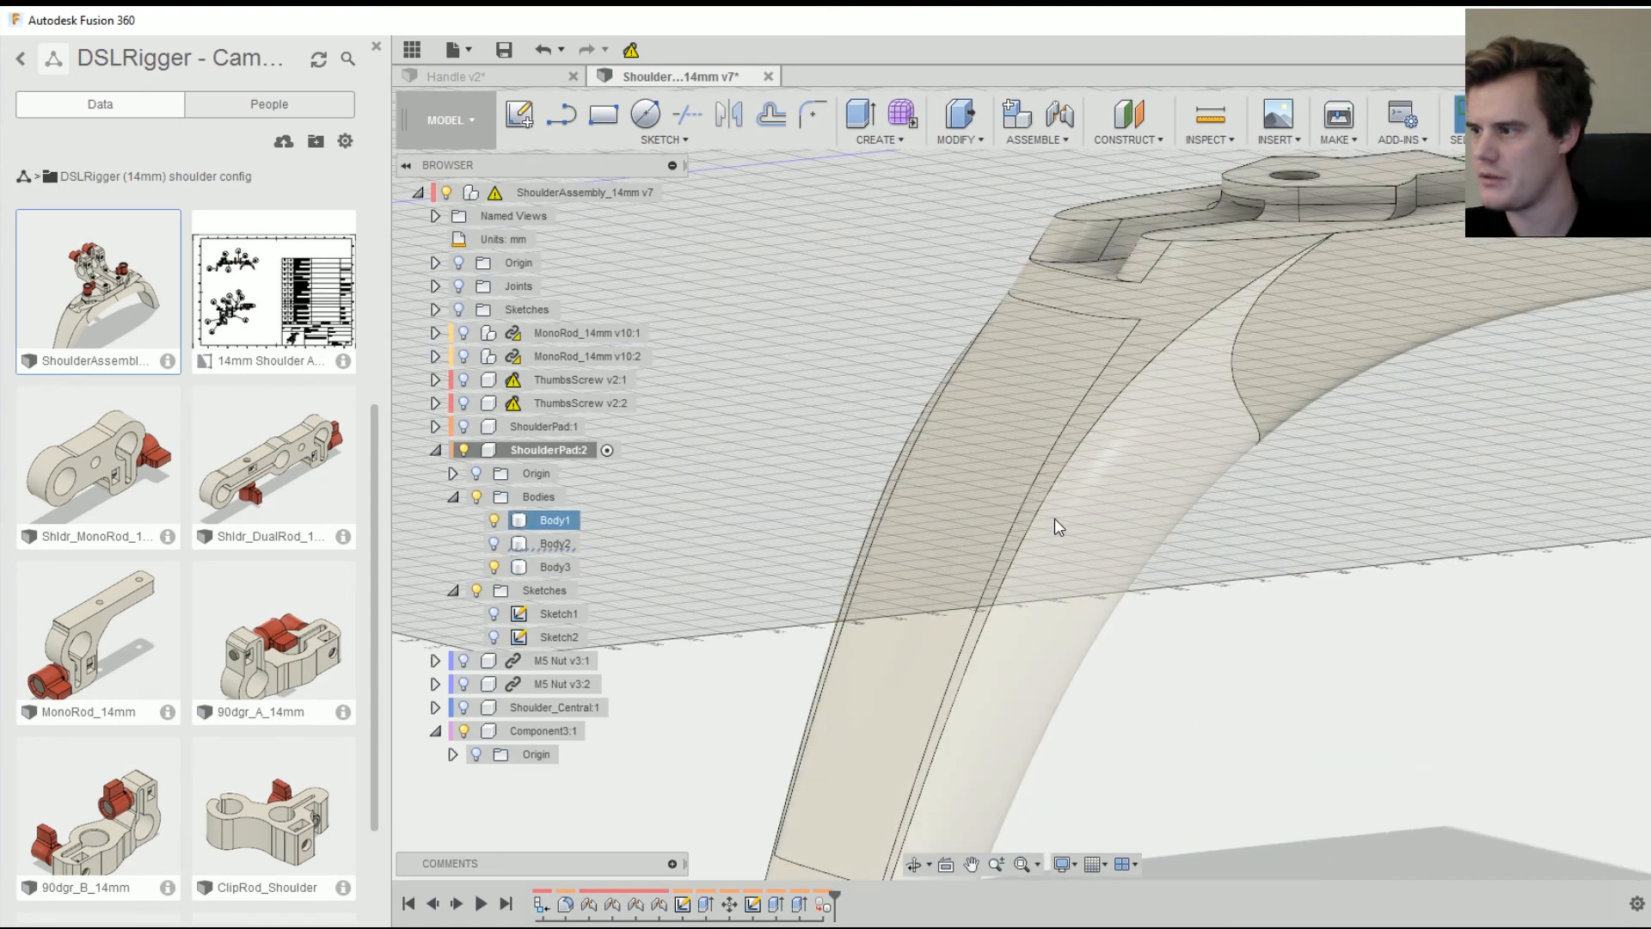
- Toggle the visibility of the inlay and pad bodies to compare their shapes from several angles
{"action": "left_click", "coordinate": [494, 567]}
{"action": "middle_click_drag", "start_coordinate": [1290, 535], "coordinate": [1010, 537], "text": "shift"}
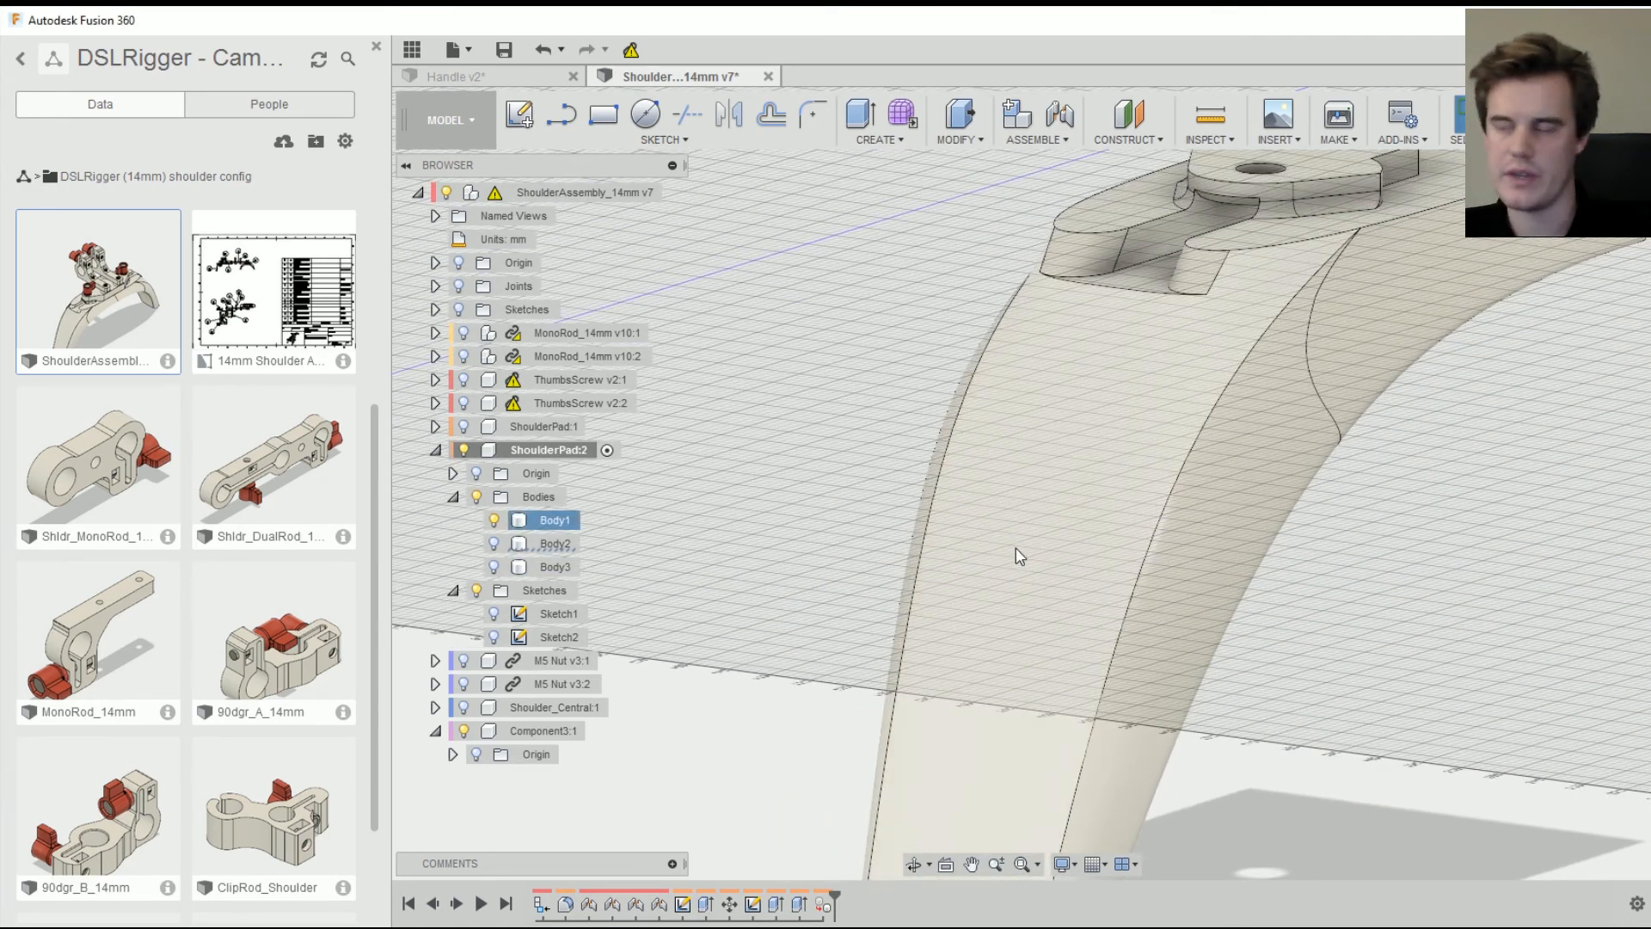
{"action": "scroll", "coordinate": [1023, 567], "scroll_direction": "down", "scroll_amount": 5}
{"action": "middle_click_drag", "start_coordinate": [1035, 592], "coordinate": [860, 593], "text": "shift"}
{"action": "left_click", "coordinate": [493, 567]}
{"action": "mouse_move", "coordinate": [878, 495]}
{"action": "middle_mouse_down", "text": "shift"}
{"action": "mouse_move", "coordinate": [901, 485]}
{"action": "mouse_move", "coordinate": [893, 506]}
{"action": "middle_mouse_up", "text": "shift"}
{"action": "left_click", "coordinate": [494, 519]}
{"action": "left_click", "coordinate": [493, 520]}
{"action": "middle_click_drag", "start_coordinate": [516, 519], "coordinate": [656, 516], "text": "shift"}
- Cut the inlay body out of the pad body with Combine, keeping the tools and without creating a new component
{"action": "left_click", "coordinate": [555, 519]}
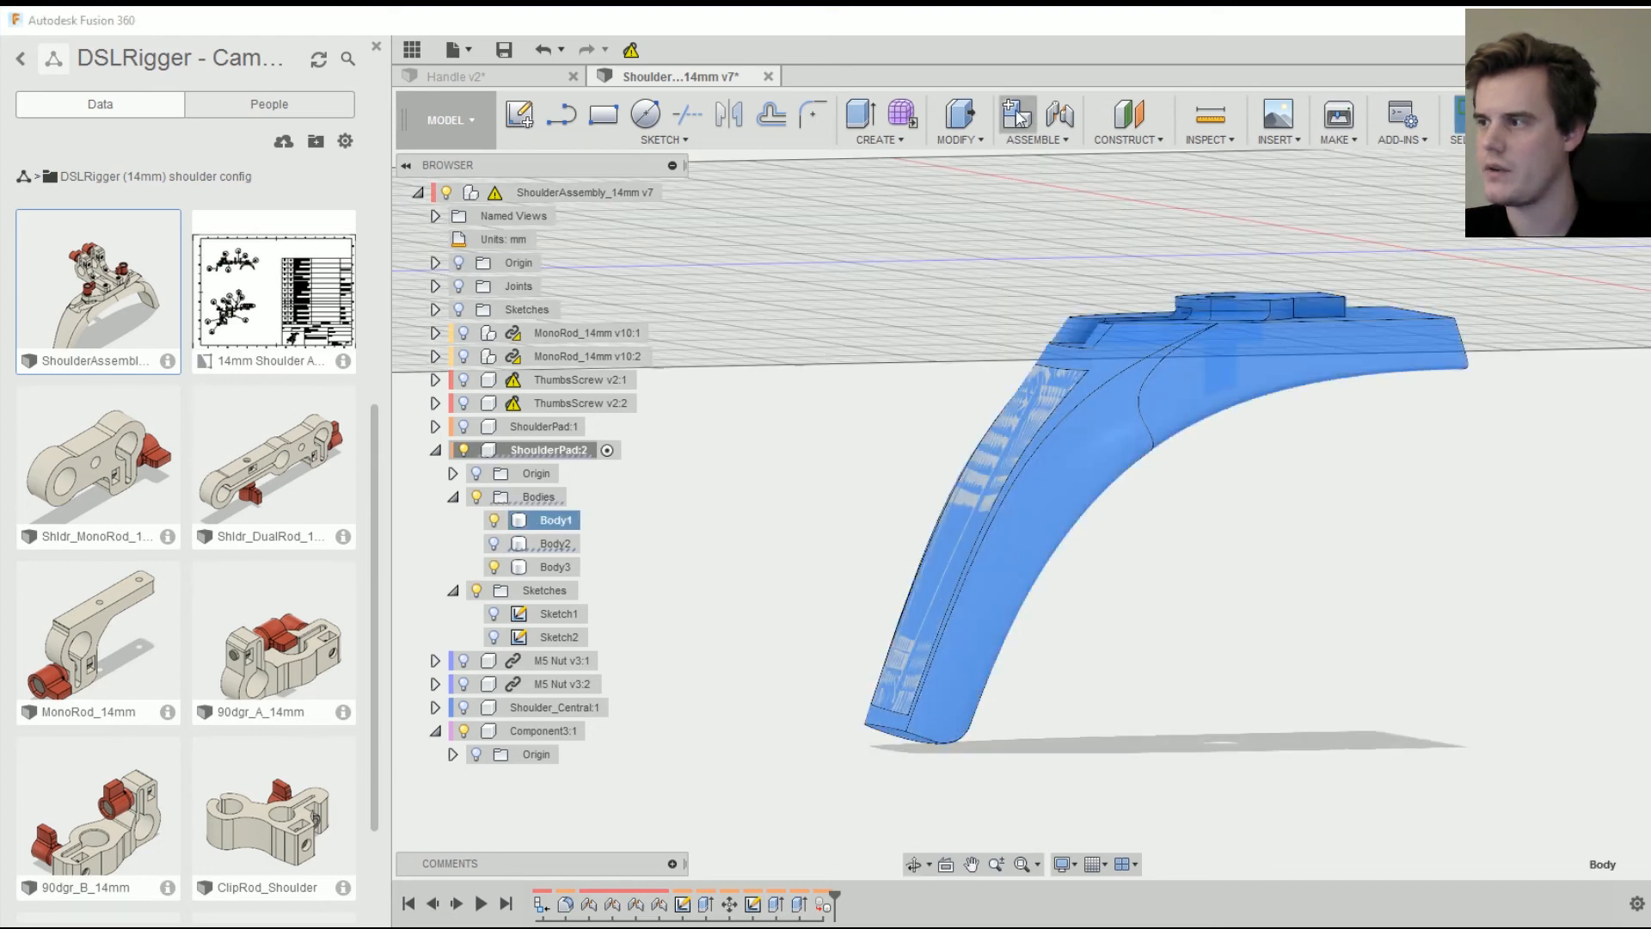
{"action": "left_click", "coordinate": [969, 142]}
{"action": "left_click", "coordinate": [980, 324]}
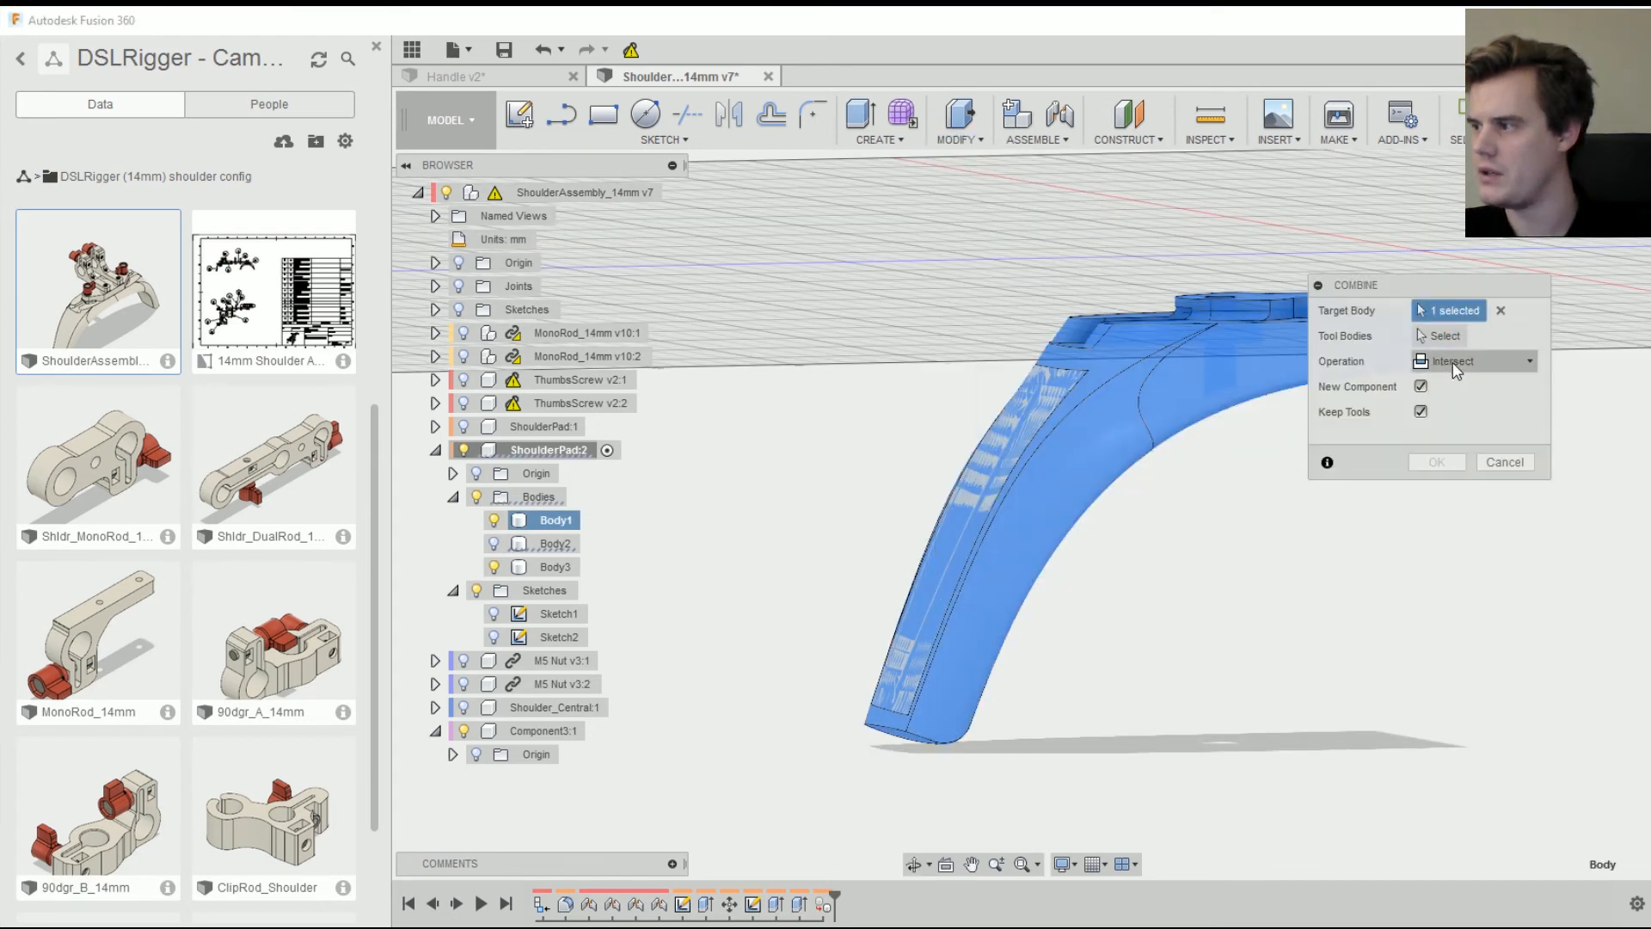
{"action": "left_click", "coordinate": [1453, 370]}
{"action": "left_click", "coordinate": [1457, 403]}
{"action": "left_click", "coordinate": [1445, 335]}
{"action": "left_click", "coordinate": [953, 498]}
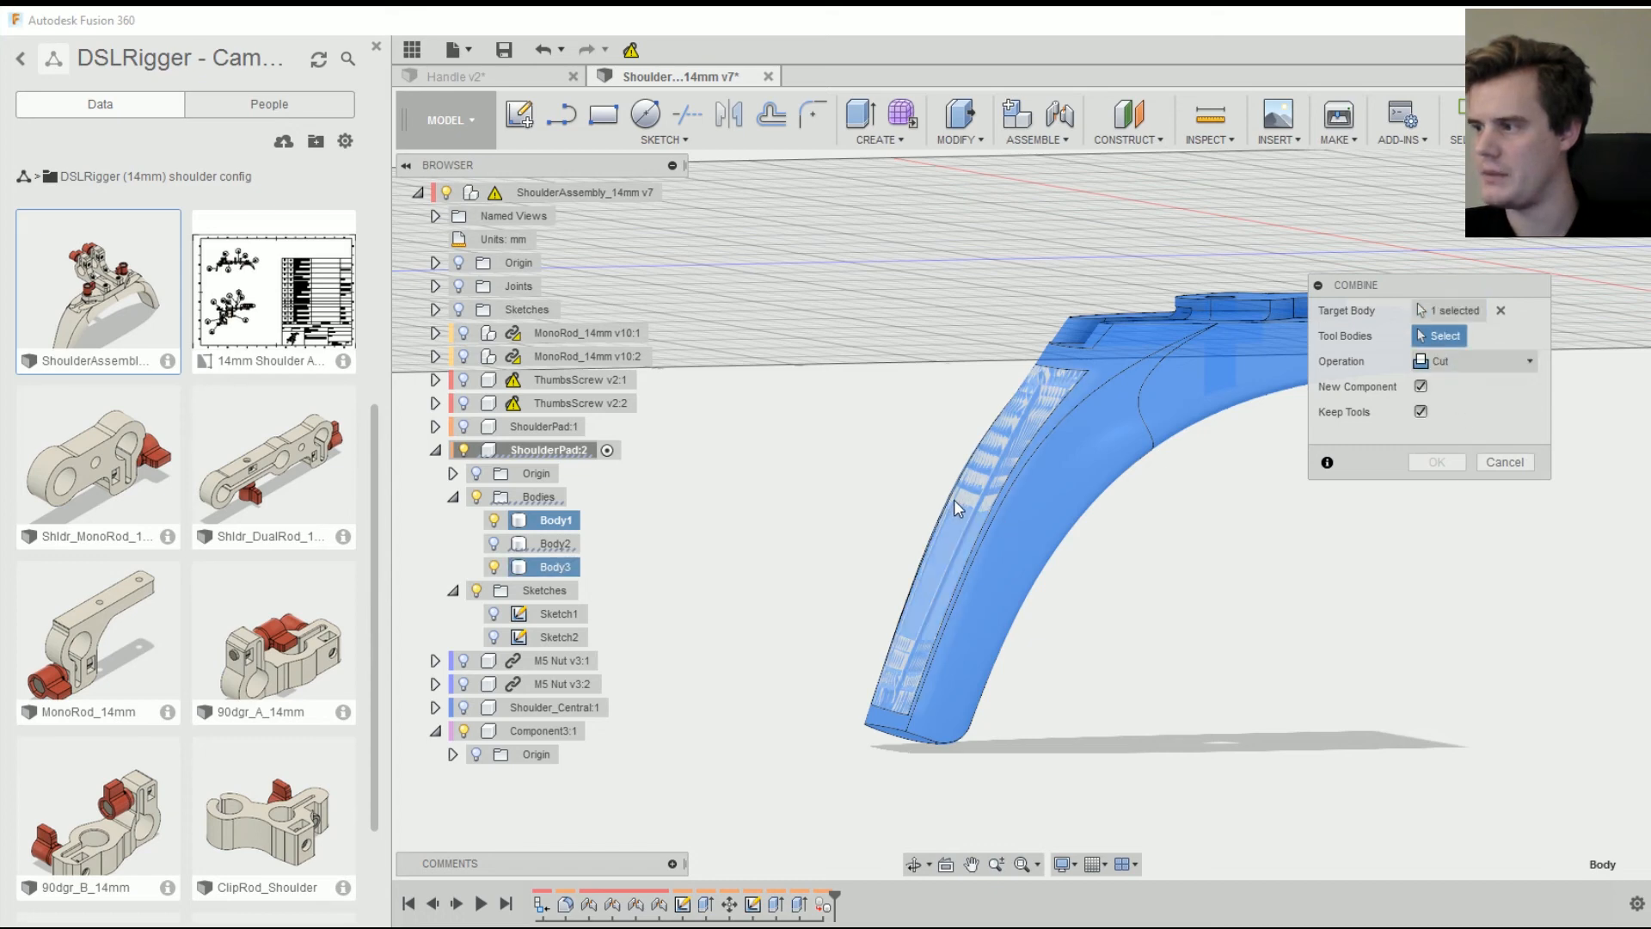
{"action": "left_click", "coordinate": [1421, 386]}
{"action": "middle_click_drag", "start_coordinate": [1127, 469], "coordinate": [1234, 464], "text": "shift"}
{"action": "left_click", "coordinate": [1437, 461]}
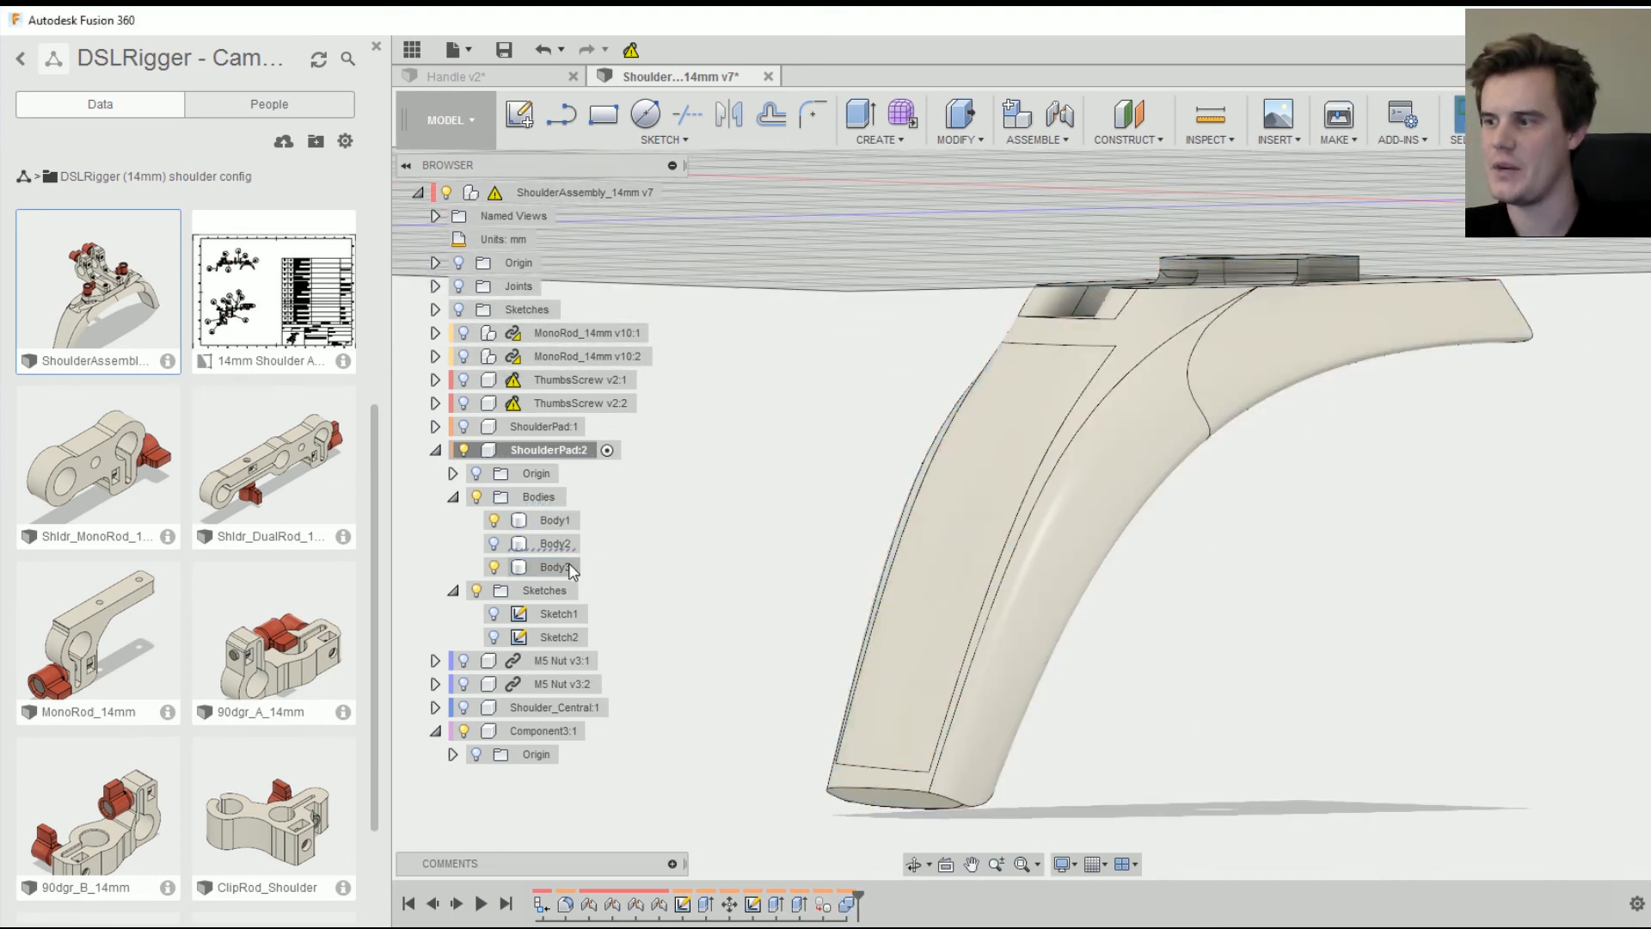
- Hide and show the inlay body to check the recess cut into the pad
{"action": "left_click", "coordinate": [494, 567]}
{"action": "middle_click_drag", "start_coordinate": [774, 527], "coordinate": [707, 645], "text": "shift"}
{"action": "left_click", "coordinate": [502, 571]}
{"action": "left_click", "coordinate": [498, 569]}
{"action": "middle_click_drag", "start_coordinate": [1293, 552], "coordinate": [1233, 514], "text": "shift"}
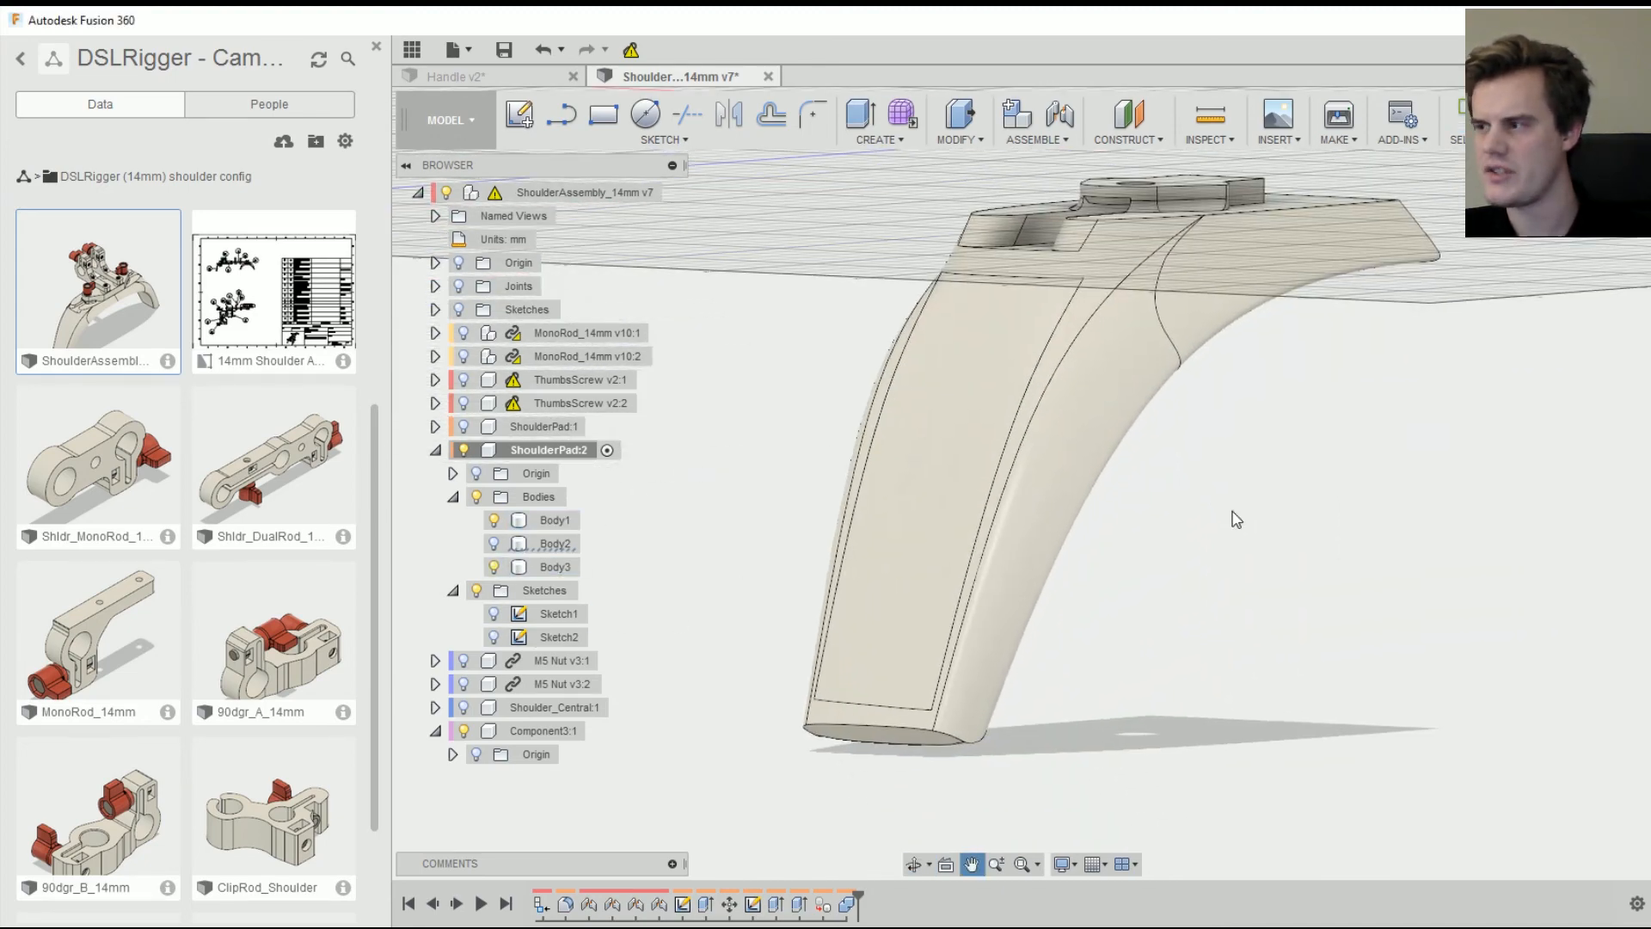
- Download the Leather (Generic) appearance and apply it to the inlay body, Body3
{"action": "right_click", "coordinate": [1237, 520]}
{"action": "left_click", "coordinate": [1216, 641]}
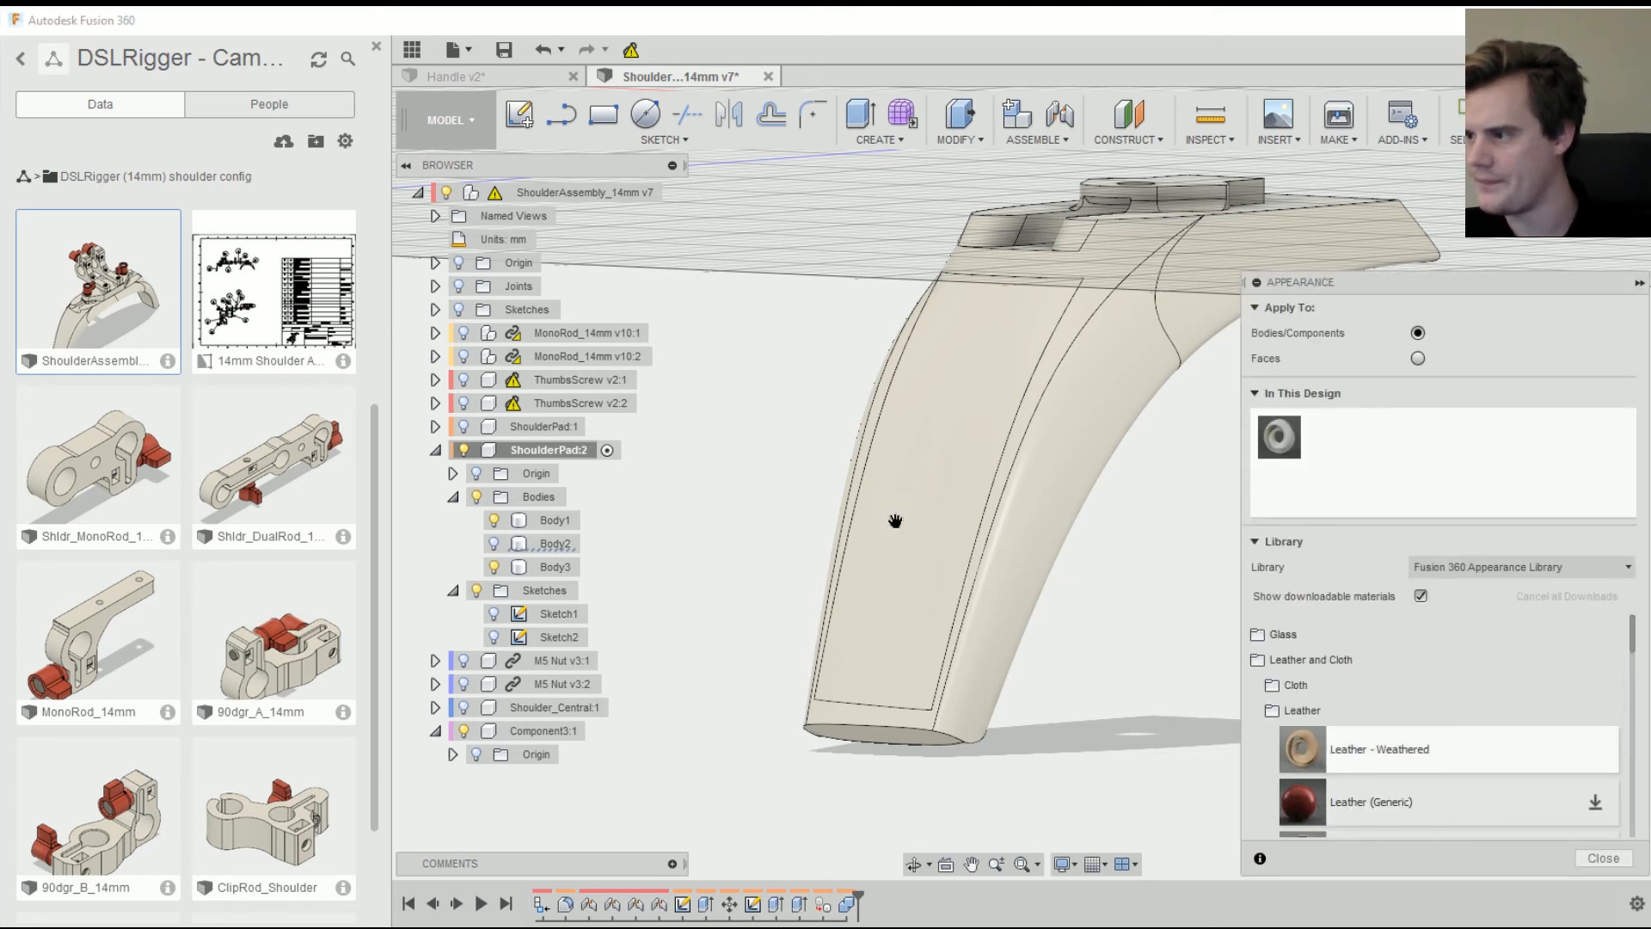
{"action": "left_click_drag", "start_coordinate": [896, 521], "coordinate": [897, 526]}
{"action": "left_click_drag", "start_coordinate": [1300, 802], "coordinate": [552, 577]}
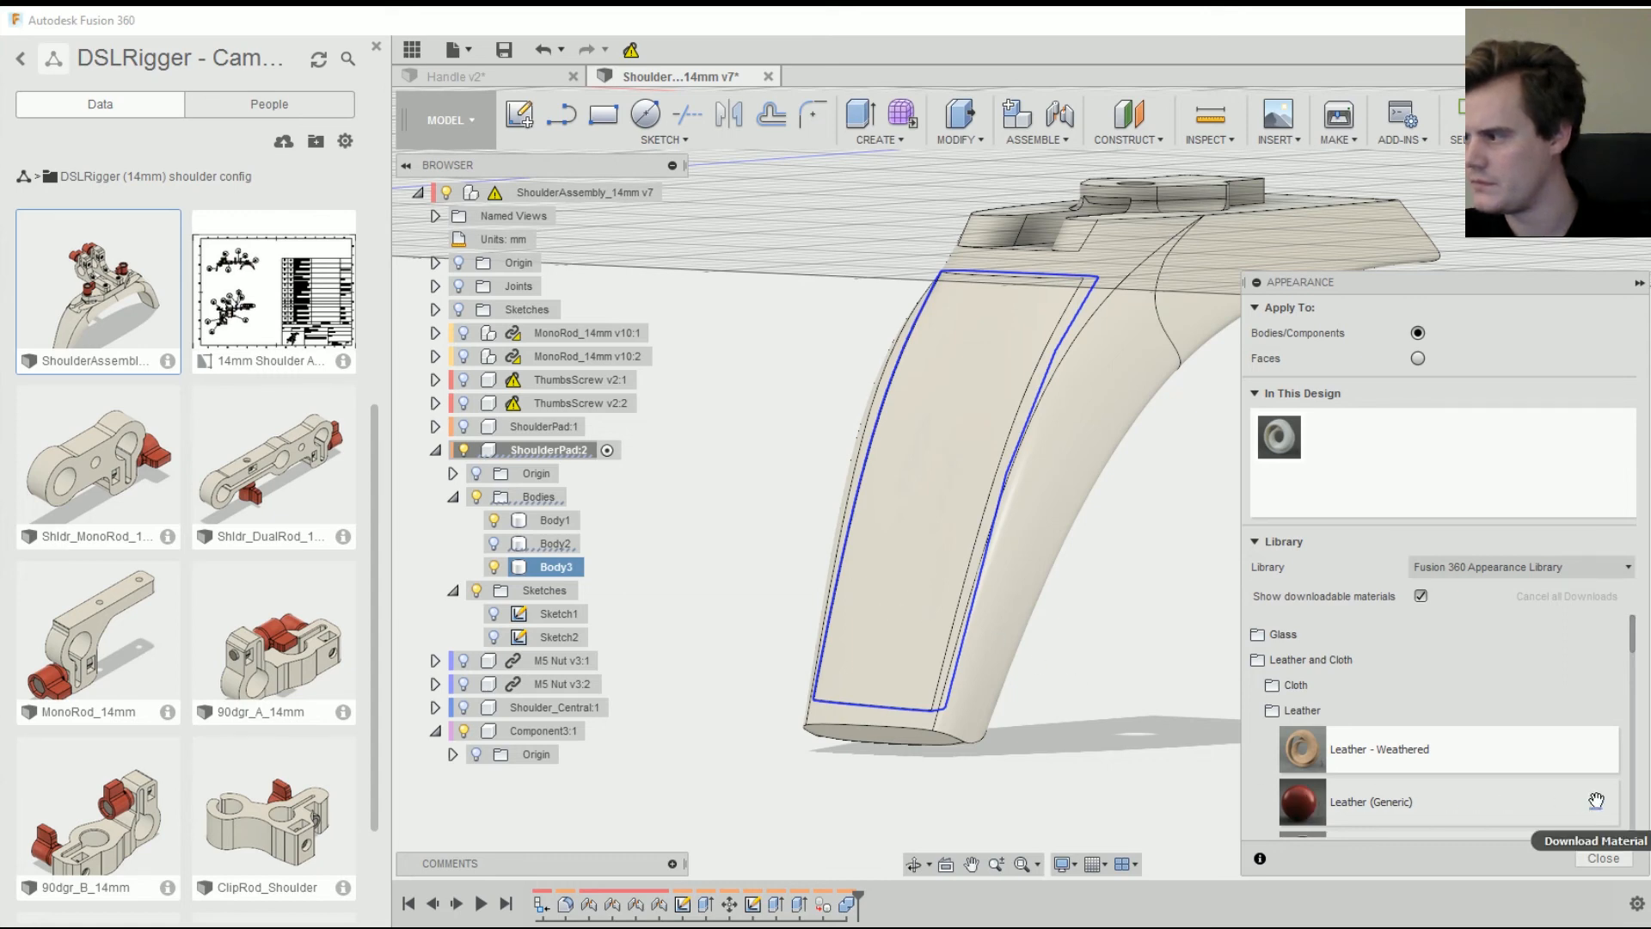
{"action": "left_click", "coordinate": [1595, 802]}
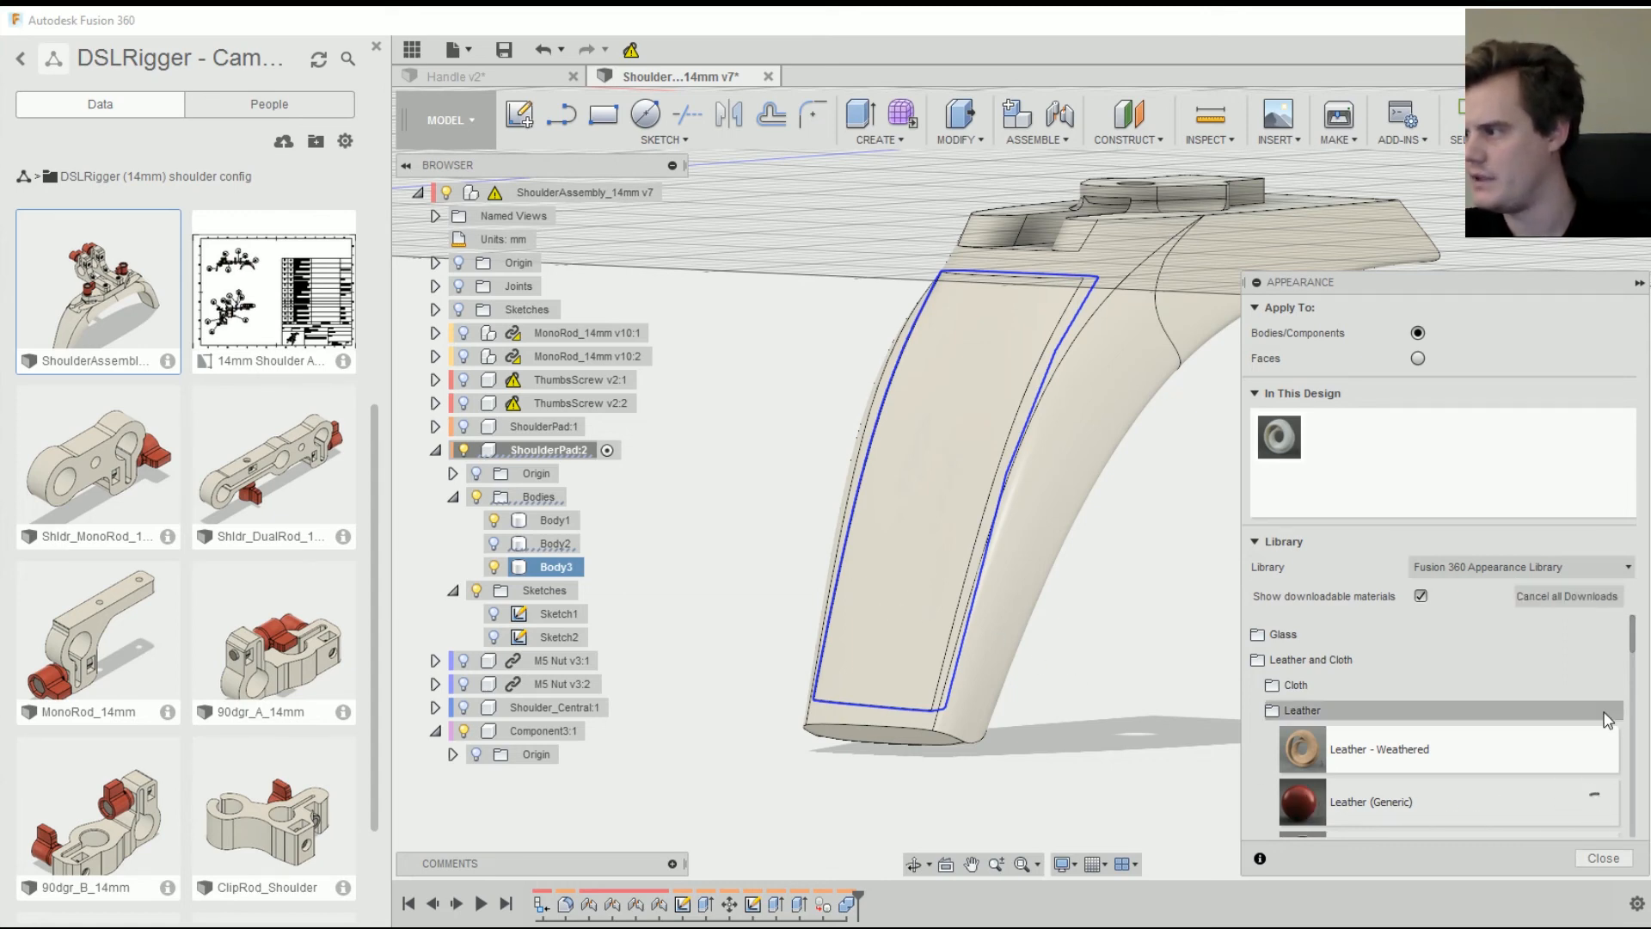
{"action": "scroll", "coordinate": [1557, 684], "scroll_direction": "down", "scroll_amount": 3}
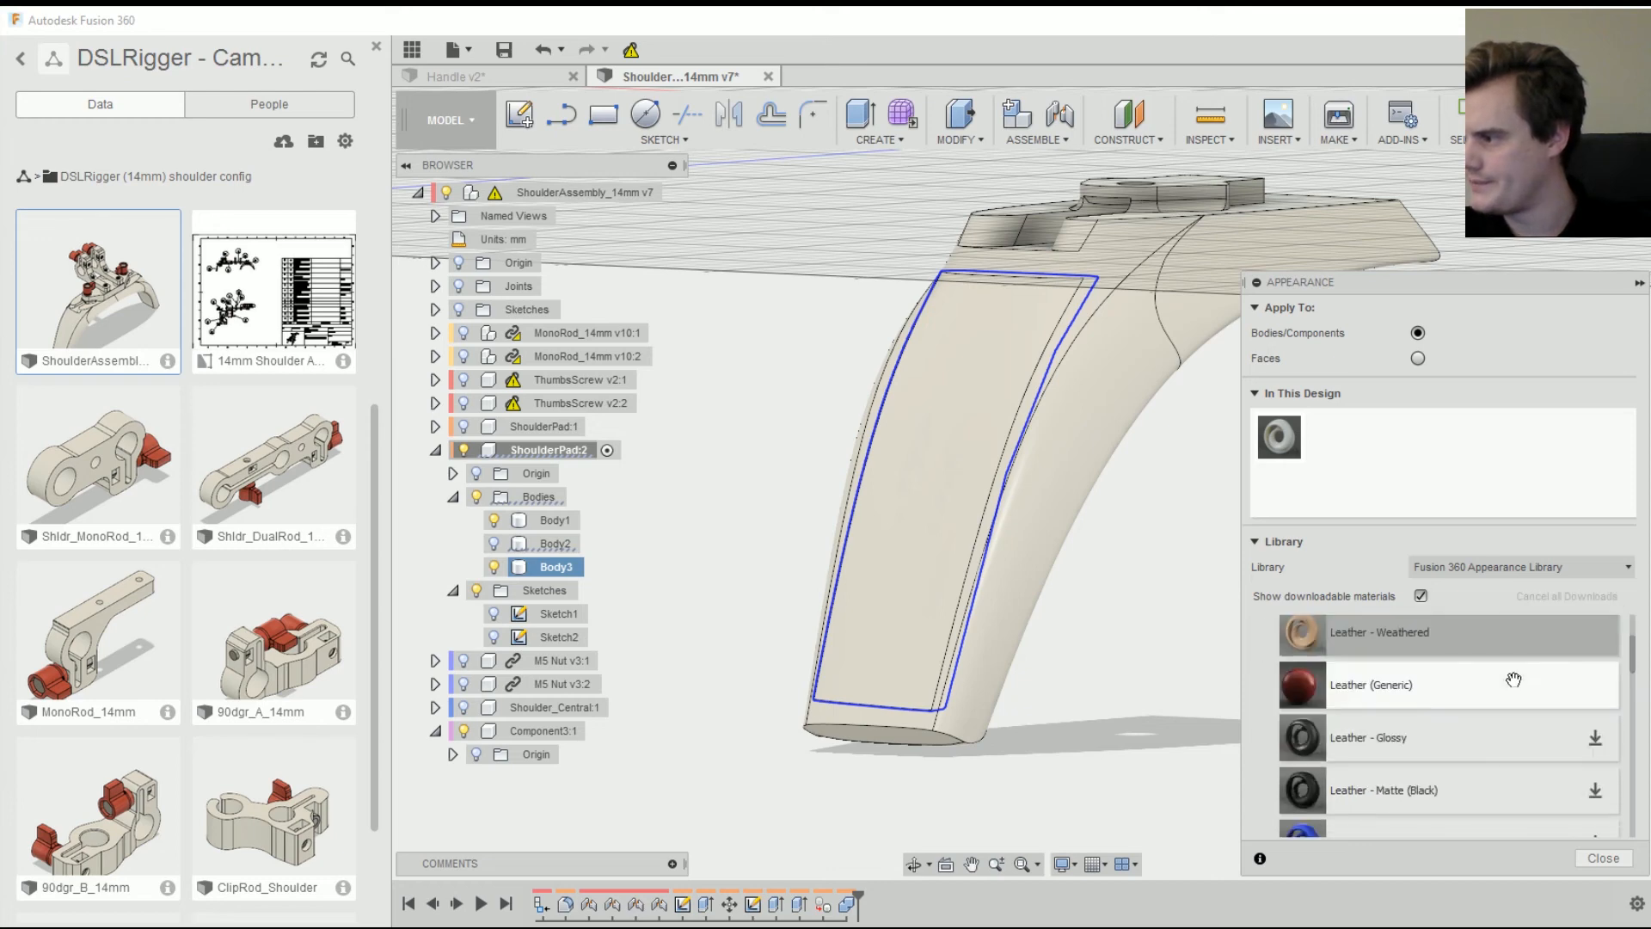
{"action": "scroll", "coordinate": [1507, 693], "scroll_direction": "up", "scroll_amount": 2}
{"action": "left_click_drag", "start_coordinate": [1457, 810], "coordinate": [554, 570]}
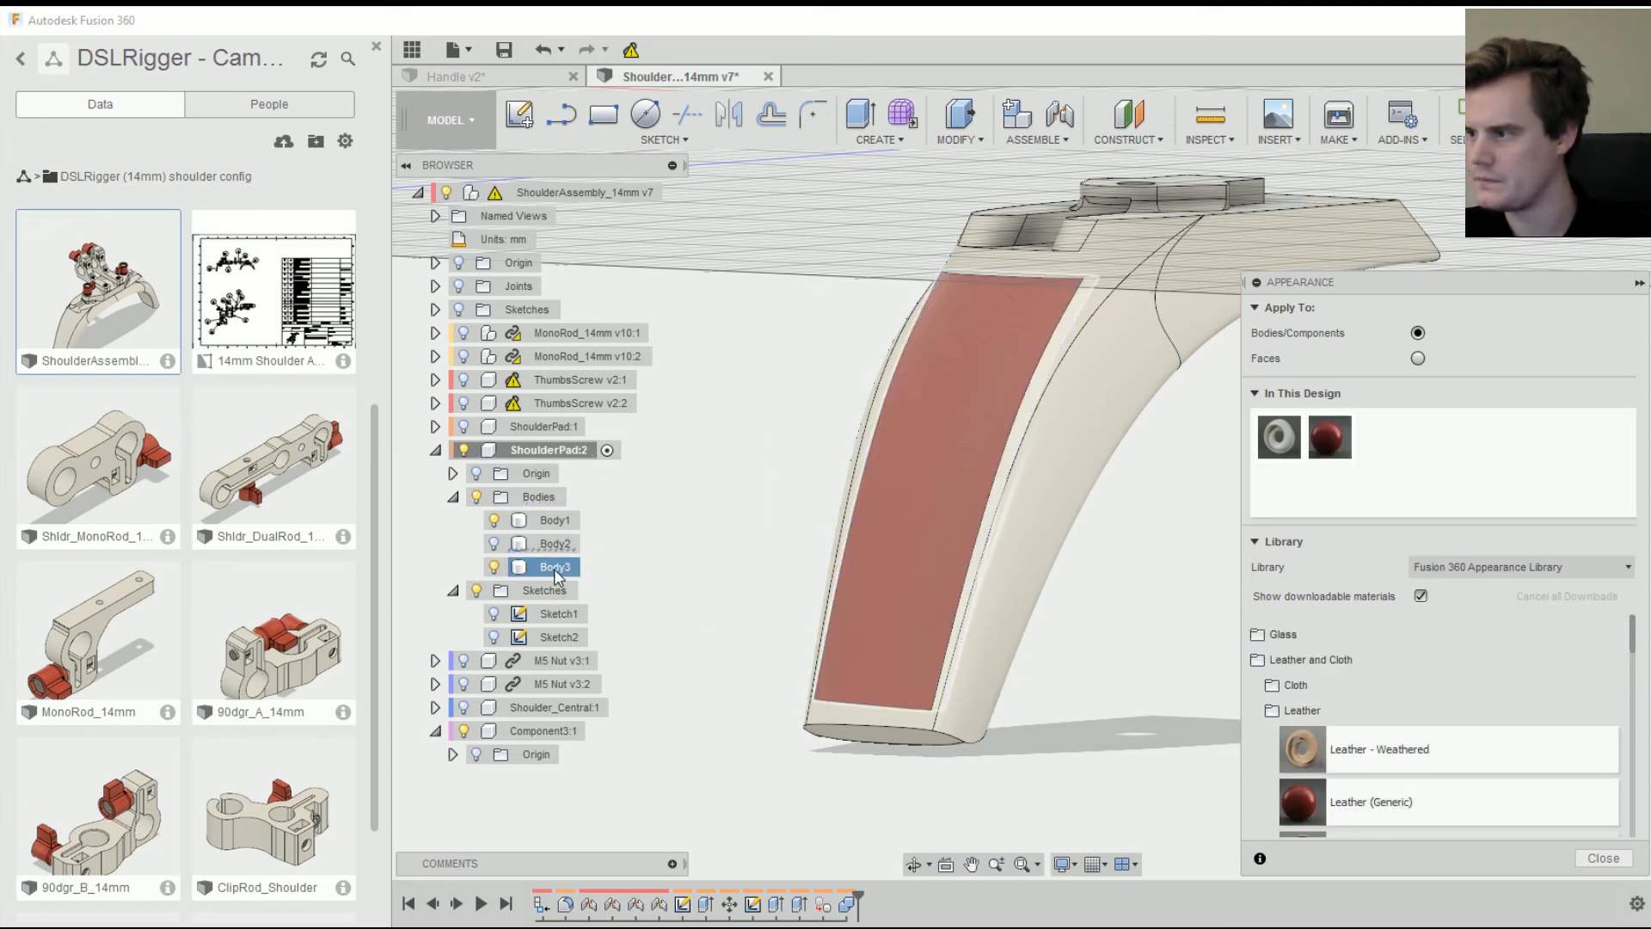
- Apply the Fabric (Light Brown) appearance to the pad body, Body1, and collapse the appearance settings
{"action": "left_click", "coordinate": [554, 521]}
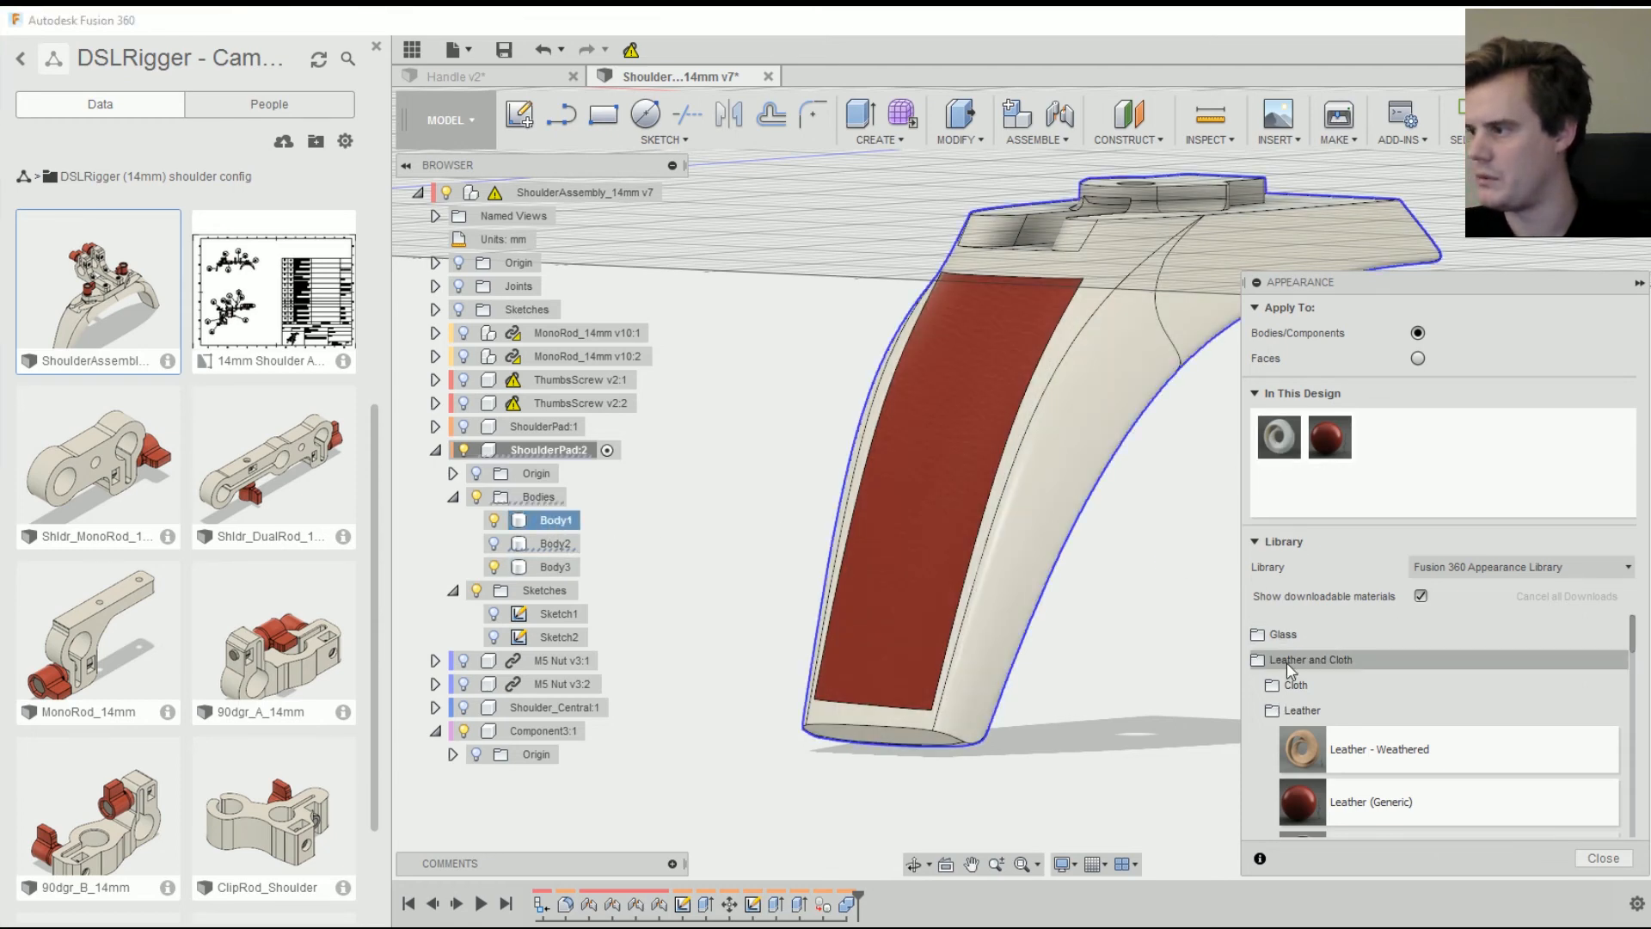
{"action": "left_click", "coordinate": [1294, 686]}
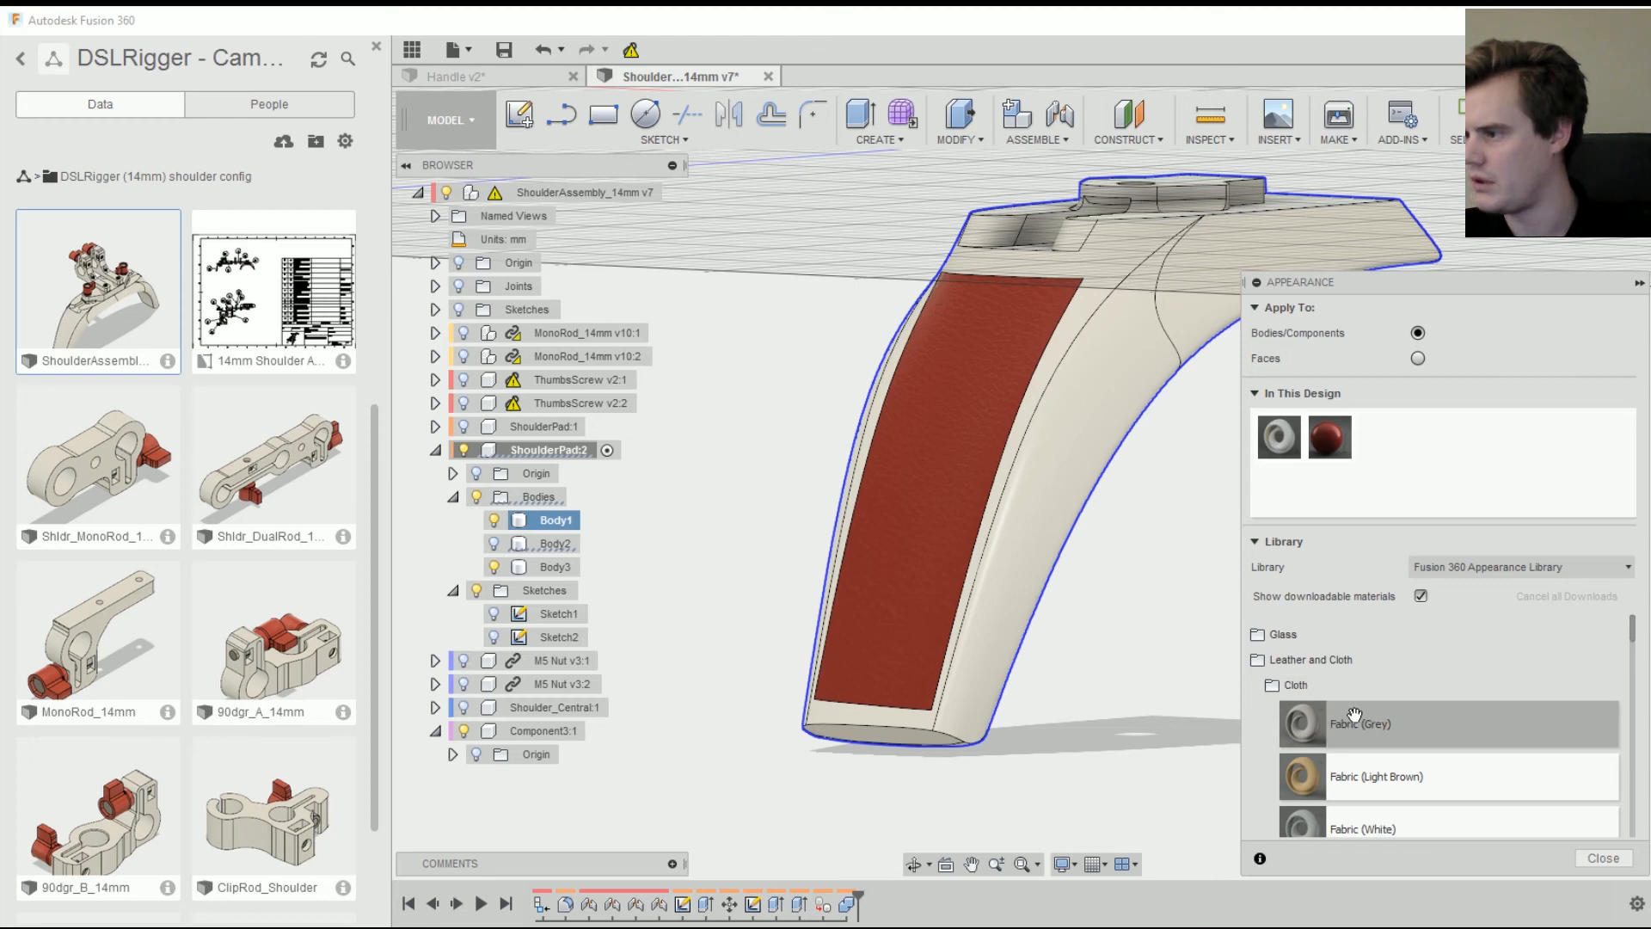
{"action": "left_click_drag", "start_coordinate": [1127, 497], "coordinate": [1067, 461]}
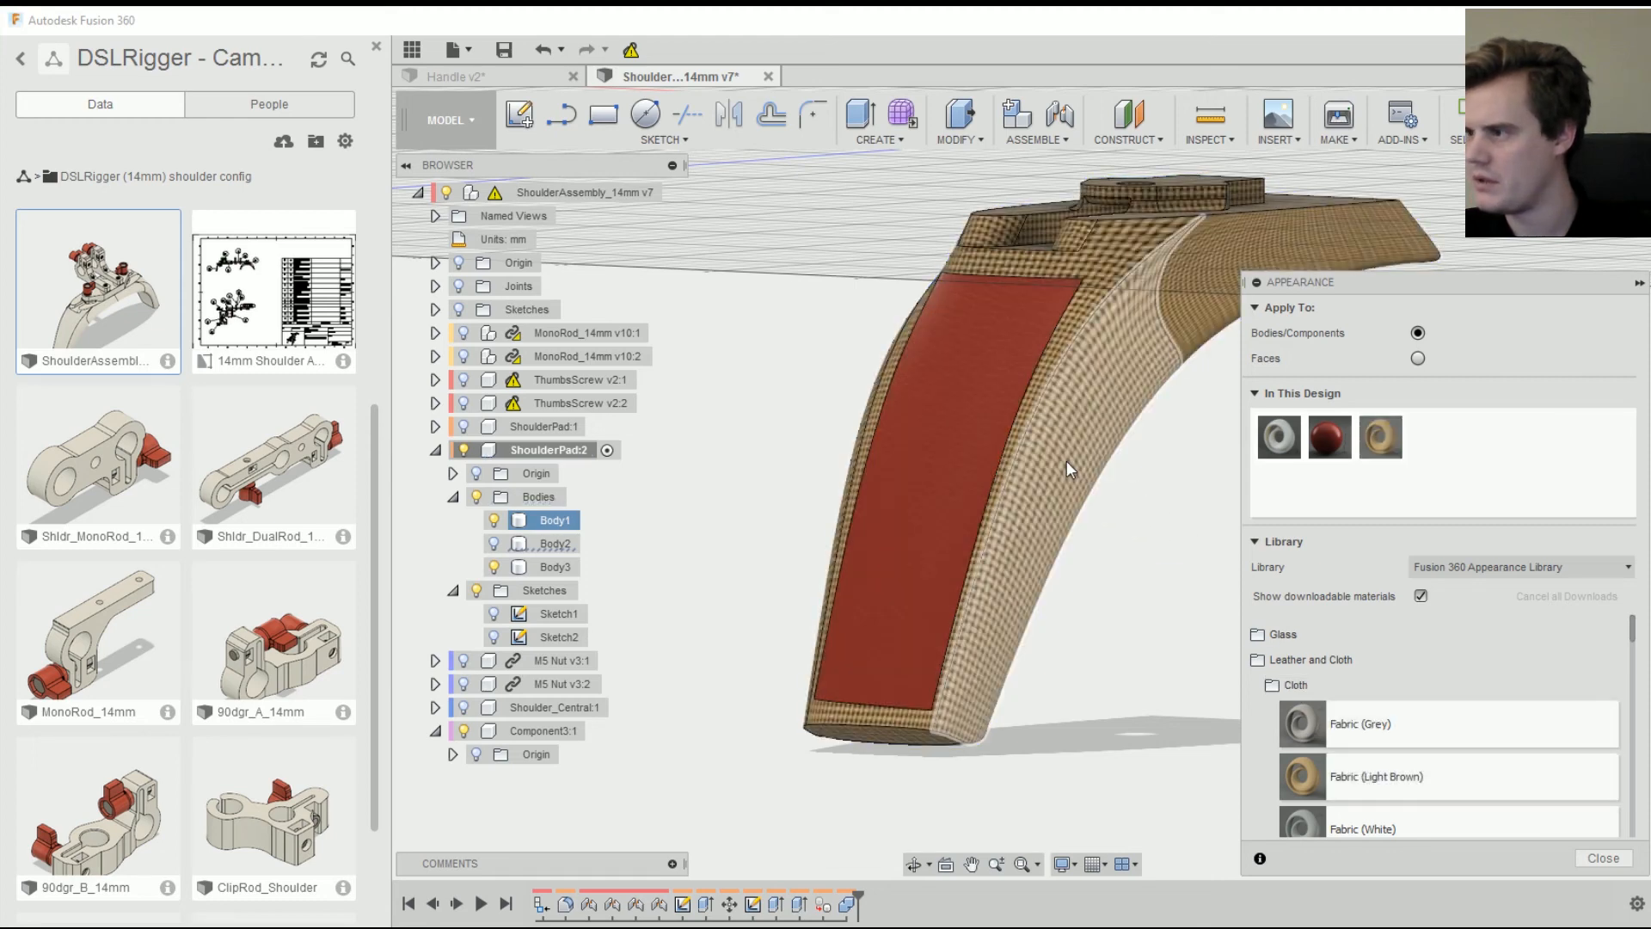
{"action": "middle_click_drag", "start_coordinate": [1173, 611], "coordinate": [1568, 373], "text": "shift"}
{"action": "left_click", "coordinate": [1641, 283]}
- Show the tapered block temporarily and examine from the side how it overlaps the pad
{"action": "scroll", "coordinate": [1300, 327], "scroll_direction": "down", "scroll_amount": 3}
{"action": "scroll", "coordinate": [1301, 334], "scroll_direction": "up", "scroll_amount": 5}
{"action": "middle_click_drag", "start_coordinate": [1301, 336], "coordinate": [1137, 487], "text": "shift"}
{"action": "left_click", "coordinate": [494, 545]}
{"action": "scroll", "coordinate": [1039, 555], "scroll_direction": "down", "scroll_amount": 3}
{"action": "middle_click_drag", "start_coordinate": [1045, 560], "coordinate": [1107, 384], "text": "shift"}
{"action": "left_click", "coordinate": [957, 611]}
{"action": "middle_click_drag", "start_coordinate": [957, 611], "coordinate": [937, 478], "text": "shift"}
{"action": "left_click", "coordinate": [959, 404]}
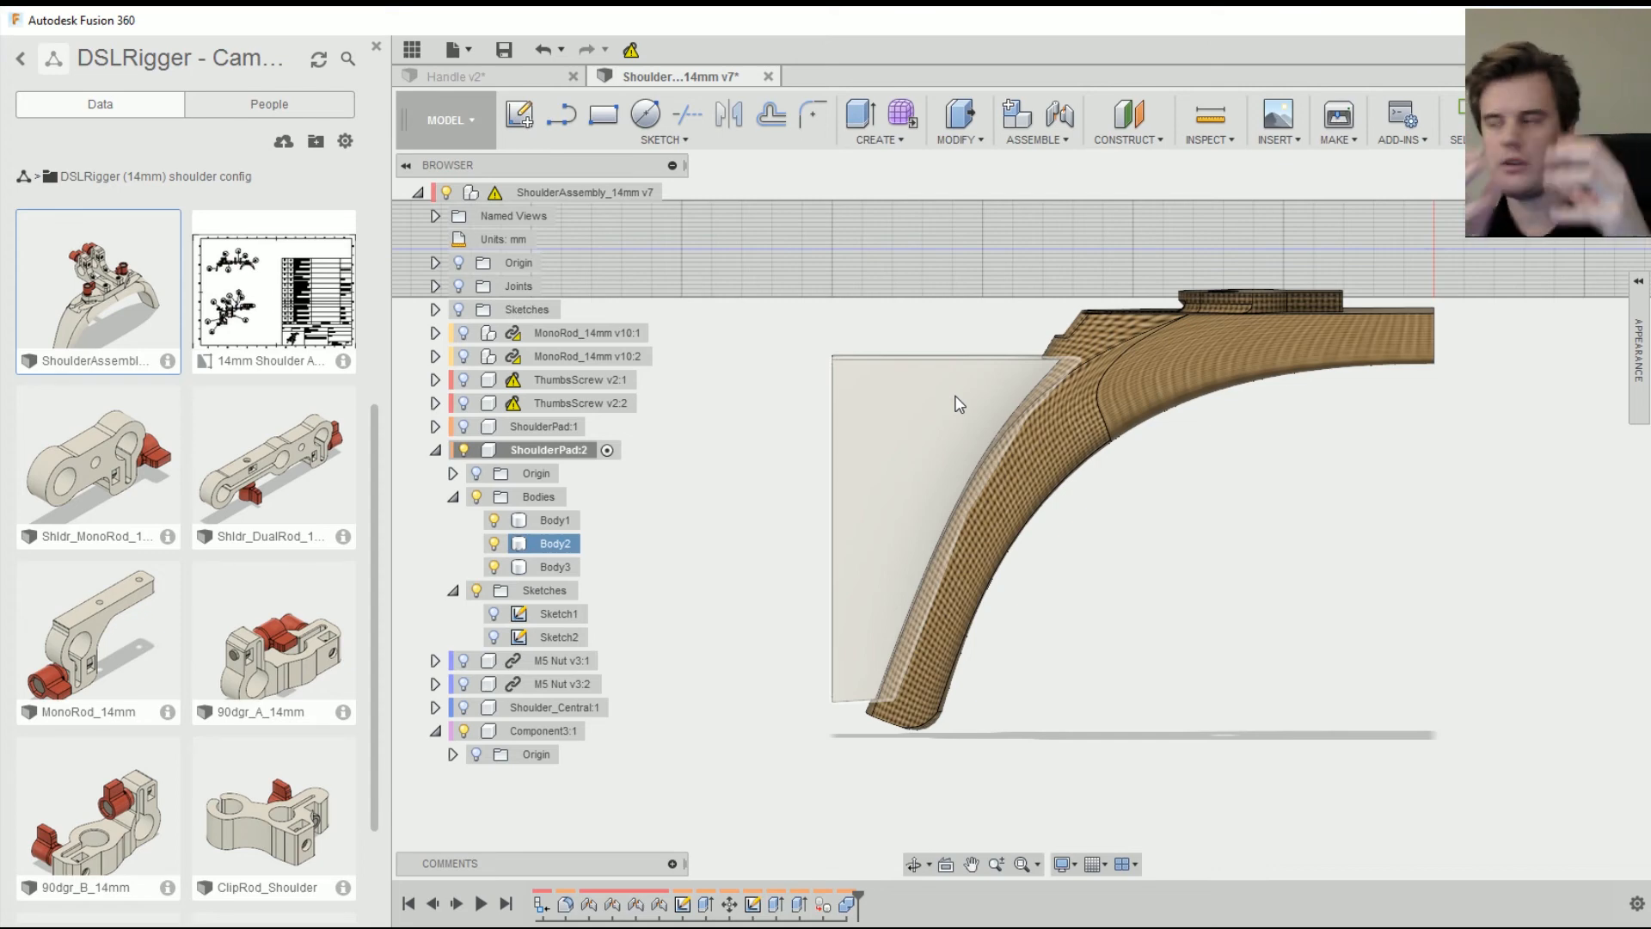
{"action": "left_click", "coordinate": [494, 546]}
- Examine the inlay's outer face in the pad, and hide the pad body to inspect the inlay alone
{"action": "middle_click_drag", "start_coordinate": [904, 416], "coordinate": [1204, 506], "text": "shift"}
{"action": "left_click", "coordinate": [1051, 420]}
{"action": "scroll", "coordinate": [1051, 421], "scroll_direction": "up", "scroll_amount": 3}
{"action": "scroll", "coordinate": [1111, 430], "scroll_direction": "down", "scroll_amount": 3}
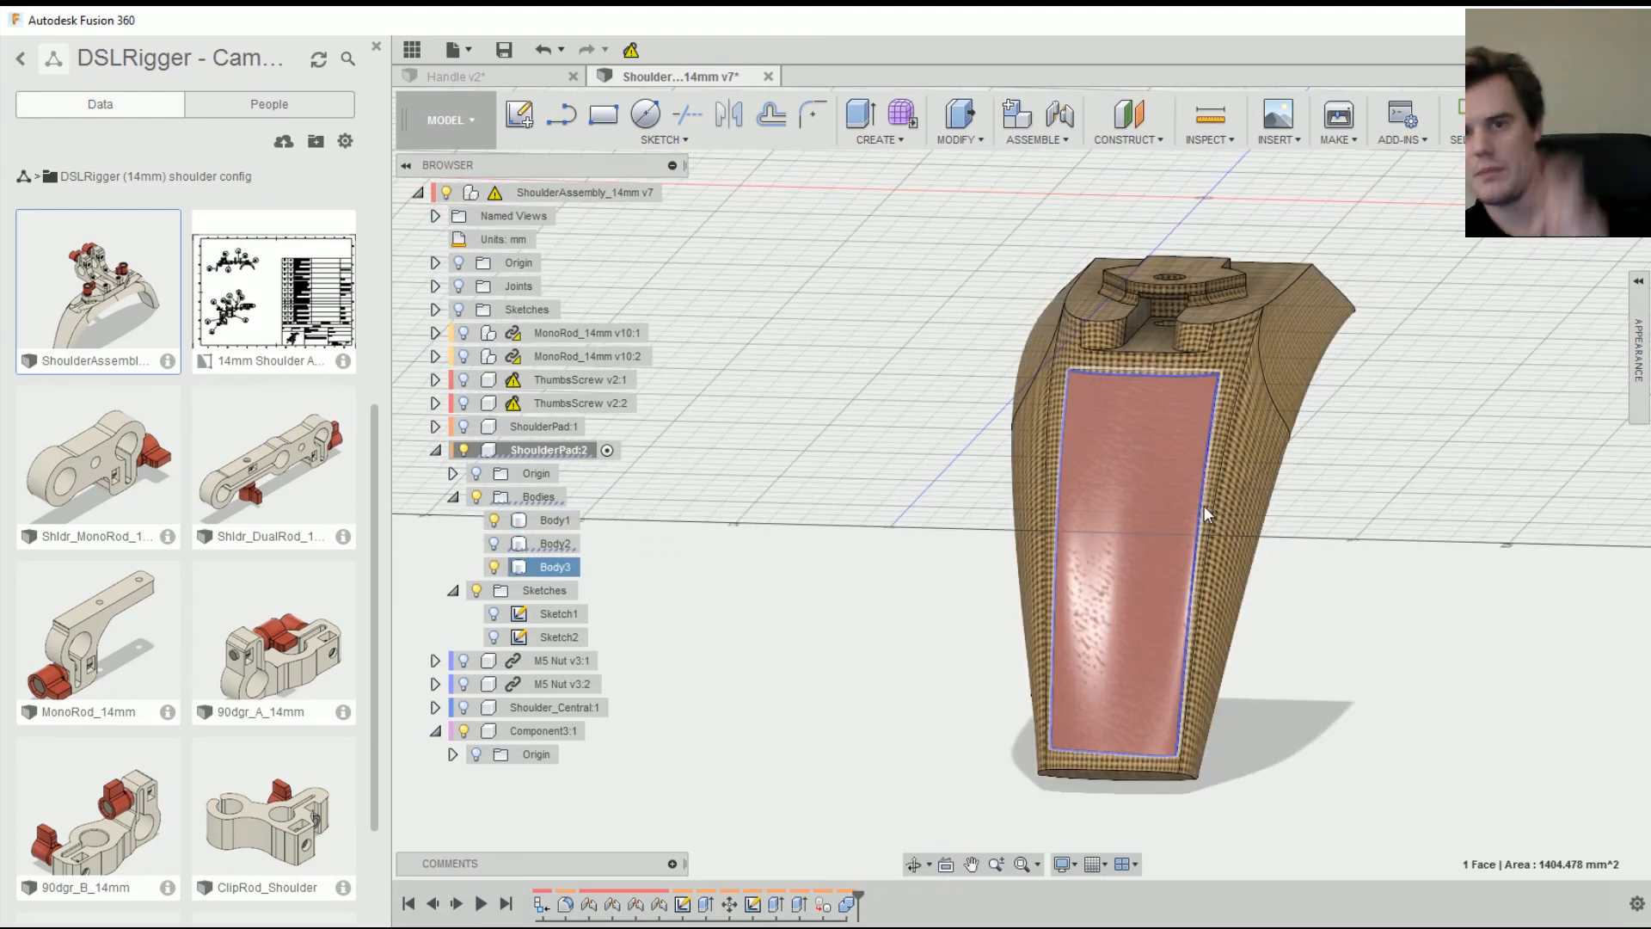
{"action": "middle_click_drag", "start_coordinate": [1305, 505], "coordinate": [1118, 499], "text": "shift"}
{"action": "left_click", "coordinate": [493, 520]}
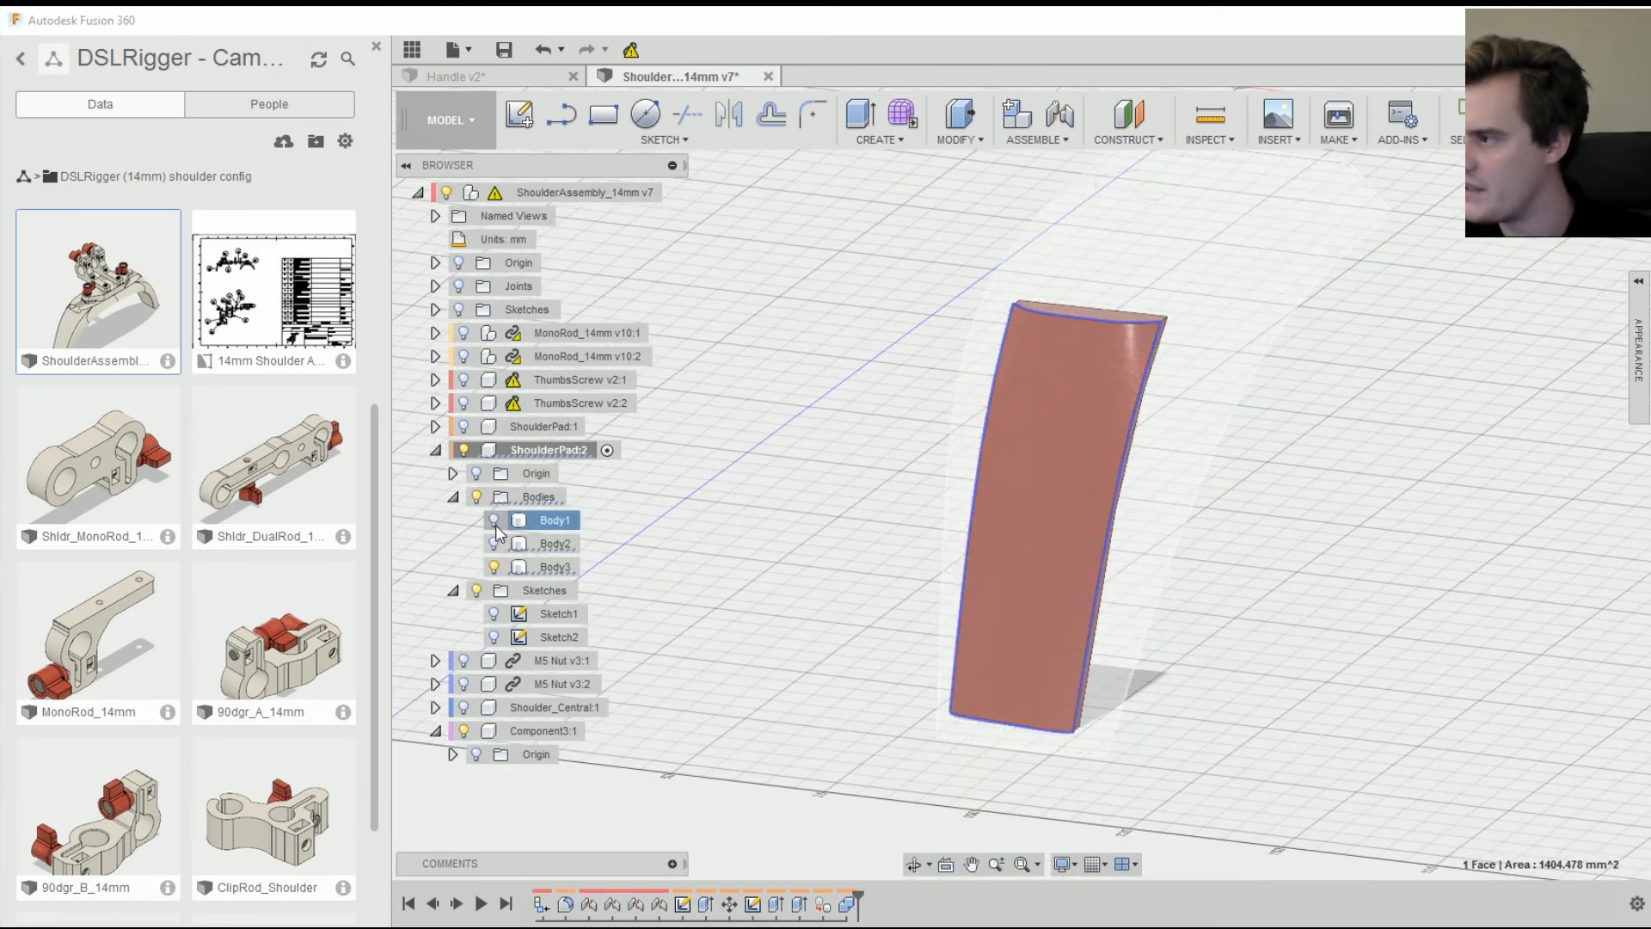
{"action": "left_click_drag", "start_coordinate": [1204, 550], "coordinate": [1110, 546], "text": "shift"}
{"action": "middle_click_drag", "start_coordinate": [1109, 546], "coordinate": [1142, 453], "text": "shift"}
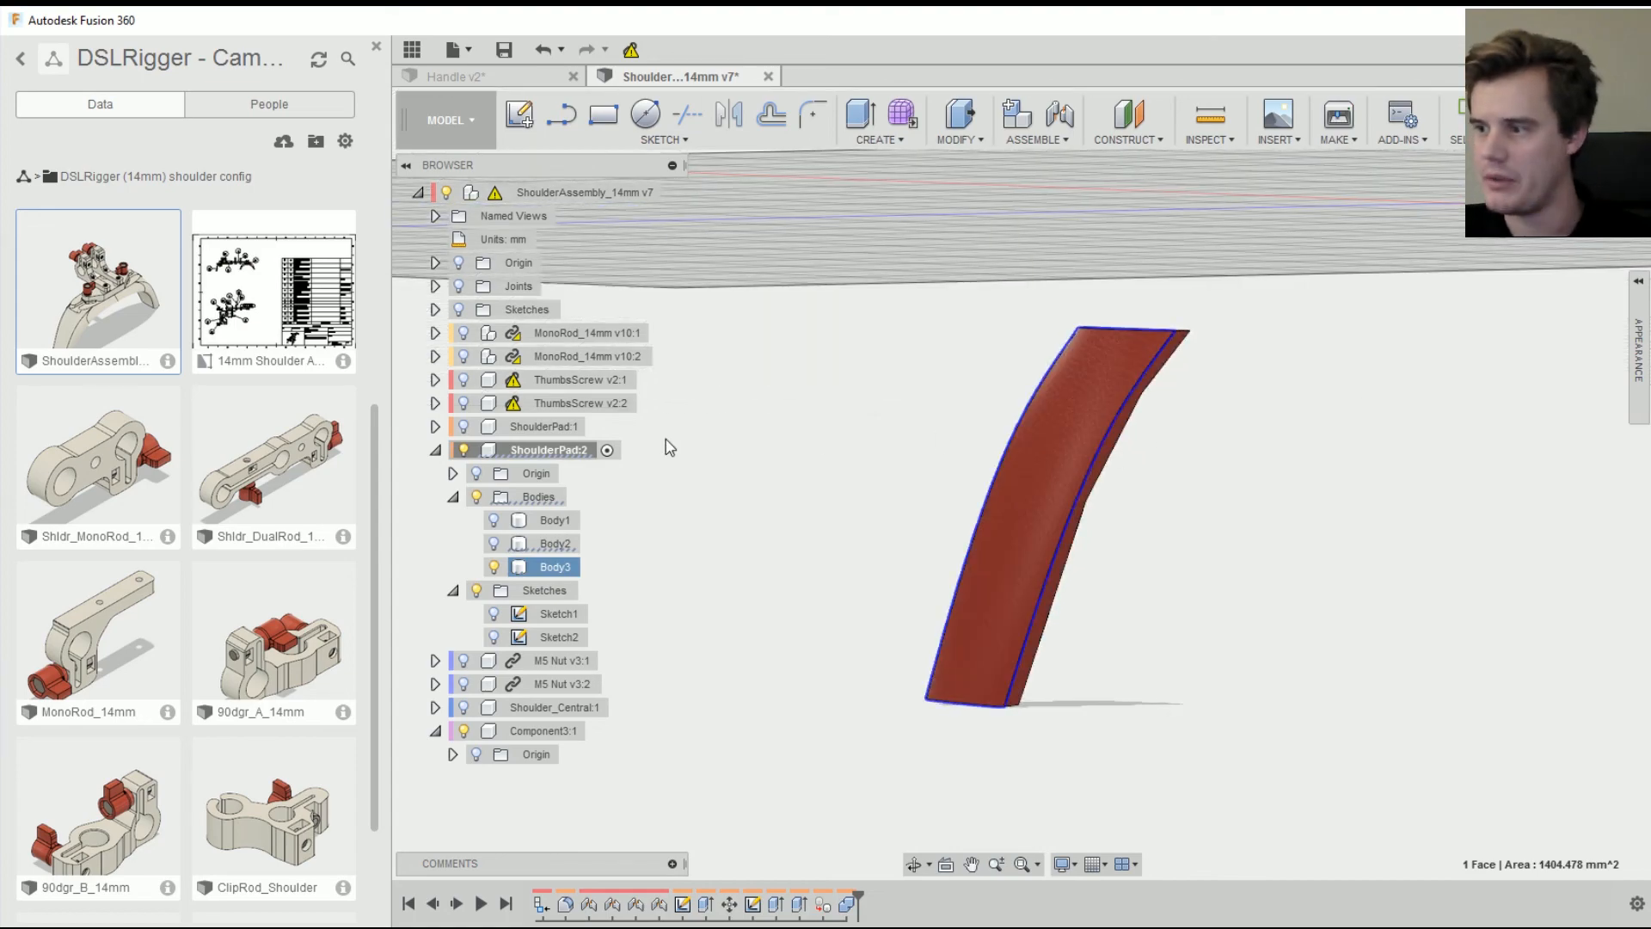
- Show the pad body again and inspect how the inlay sits in it from several angles
{"action": "left_click", "coordinate": [494, 544]}
{"action": "left_click", "coordinate": [494, 544]}
{"action": "left_click", "coordinate": [494, 521]}
{"action": "middle_click_drag", "start_coordinate": [929, 426], "coordinate": [1312, 332], "text": "shift"}
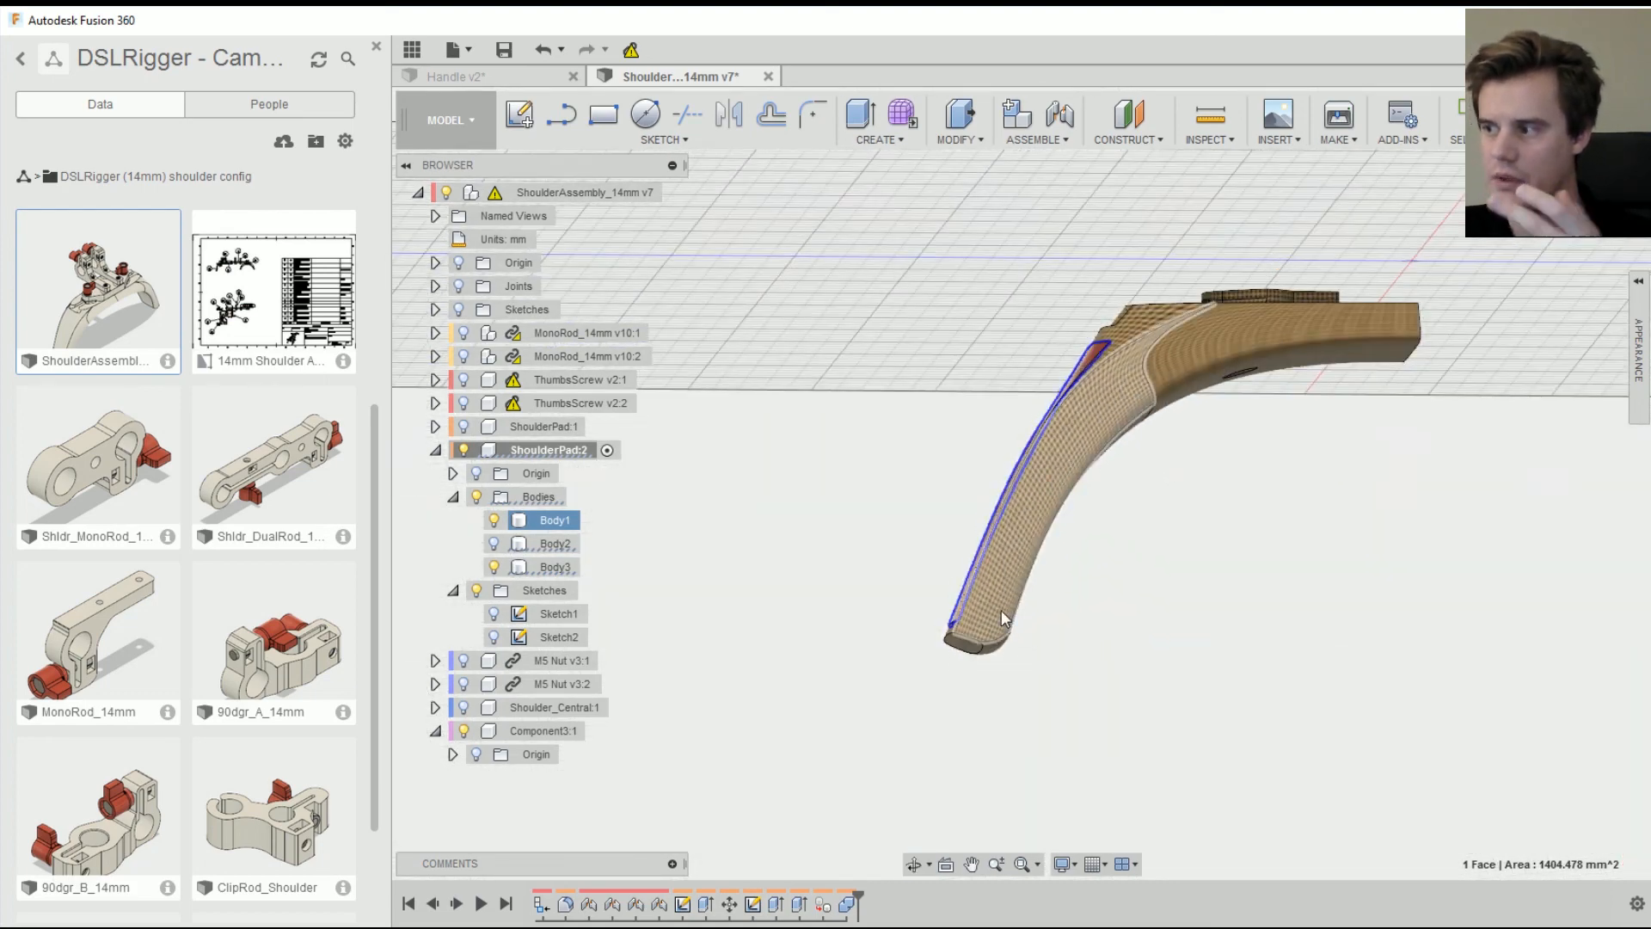
{"action": "middle_click_drag", "start_coordinate": [1333, 327], "coordinate": [1162, 395], "text": "shift"}
{"action": "middle_click_drag", "start_coordinate": [1024, 442], "coordinate": [1070, 430], "text": "shift"}
{"action": "scroll", "coordinate": [1156, 420], "scroll_direction": "down", "scroll_amount": 3}
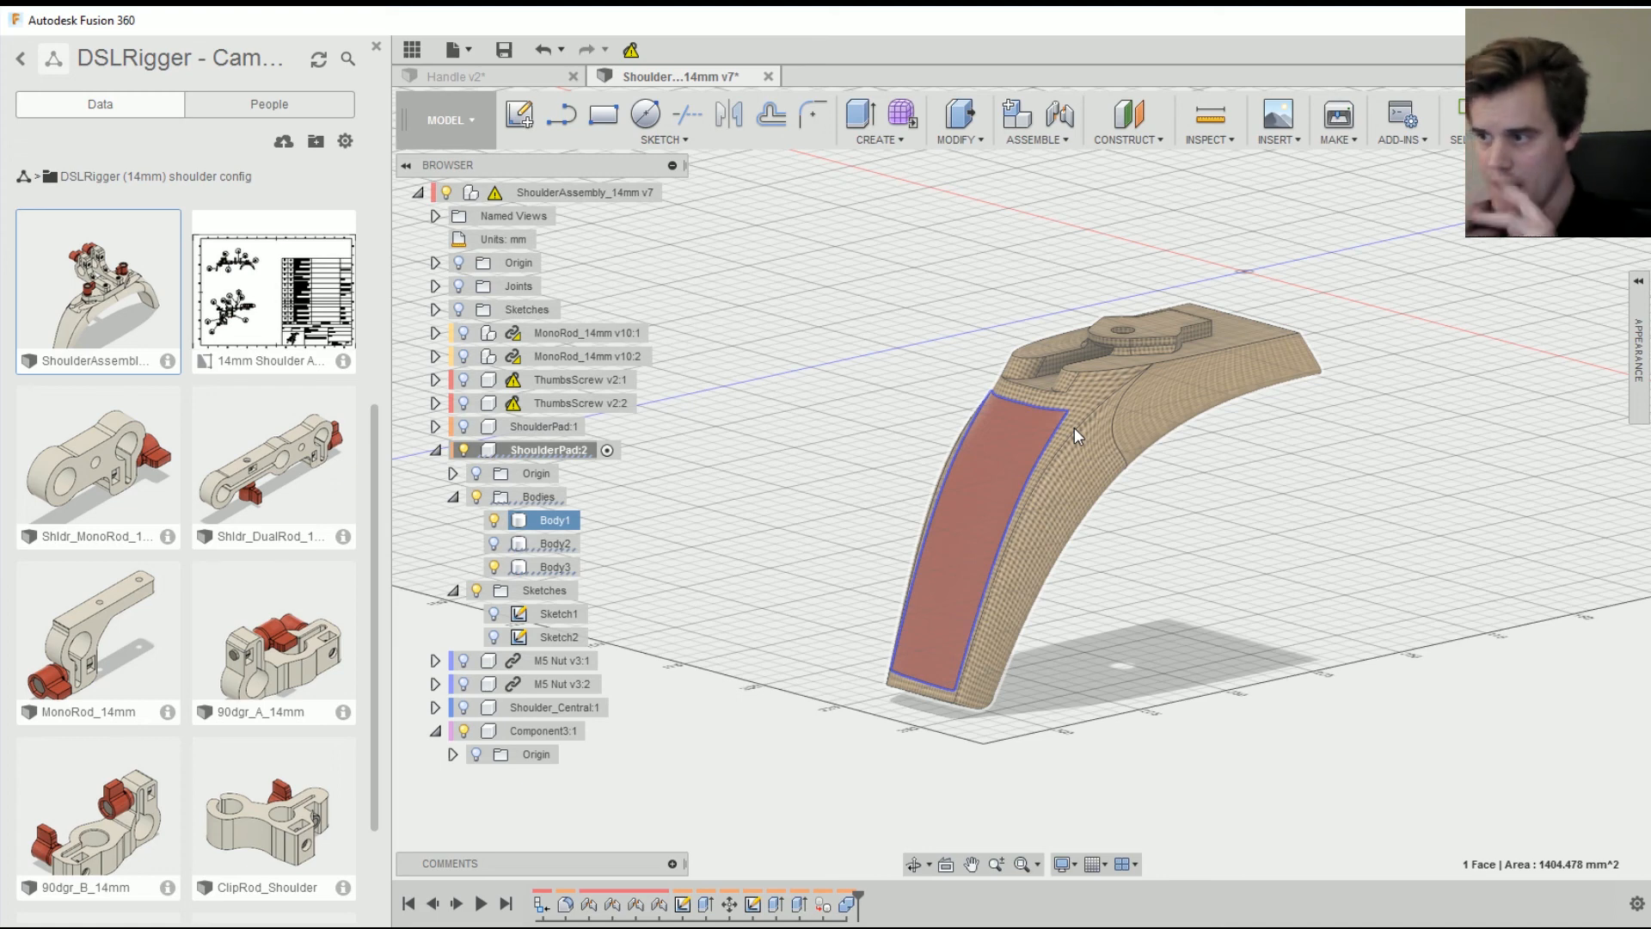
{"action": "left_click", "coordinate": [555, 567]}
{"action": "left_click", "coordinate": [556, 544], "text": "ctrl"}
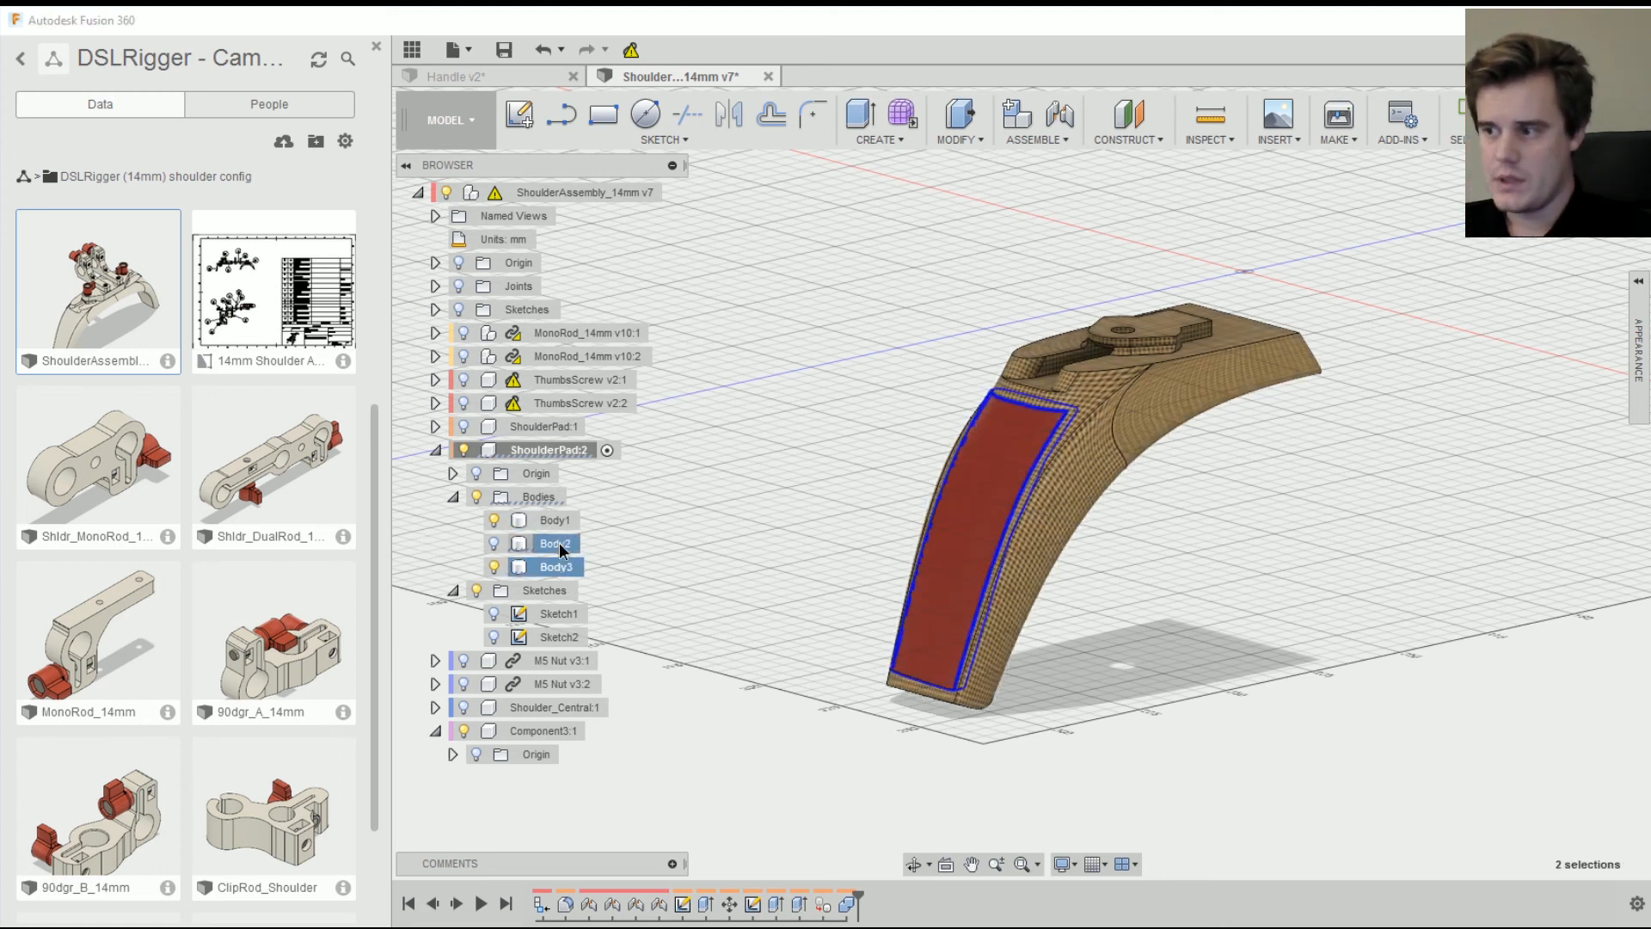
{"action": "left_click", "coordinate": [557, 521], "text": "ctrl"}
{"action": "double_click", "coordinate": [554, 549]}
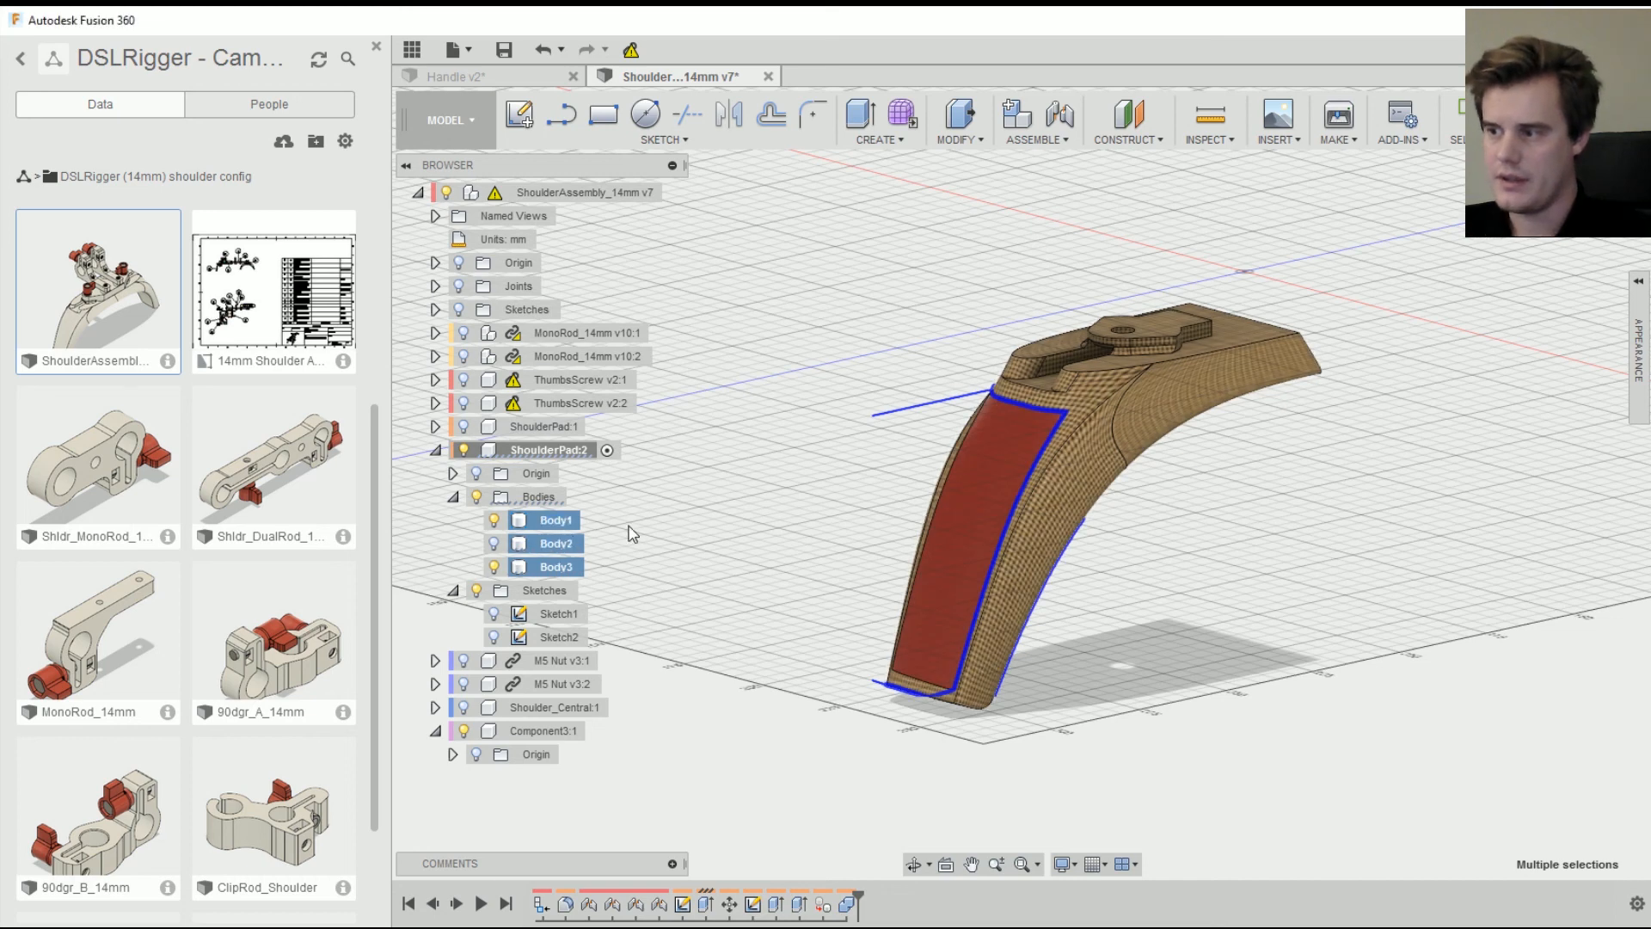
{"action": "key", "text": "Escape"}
{"action": "left_click", "coordinate": [564, 546]}
{"action": "double_click", "coordinate": [574, 546]}
{"action": "left_click", "coordinate": [555, 548]}
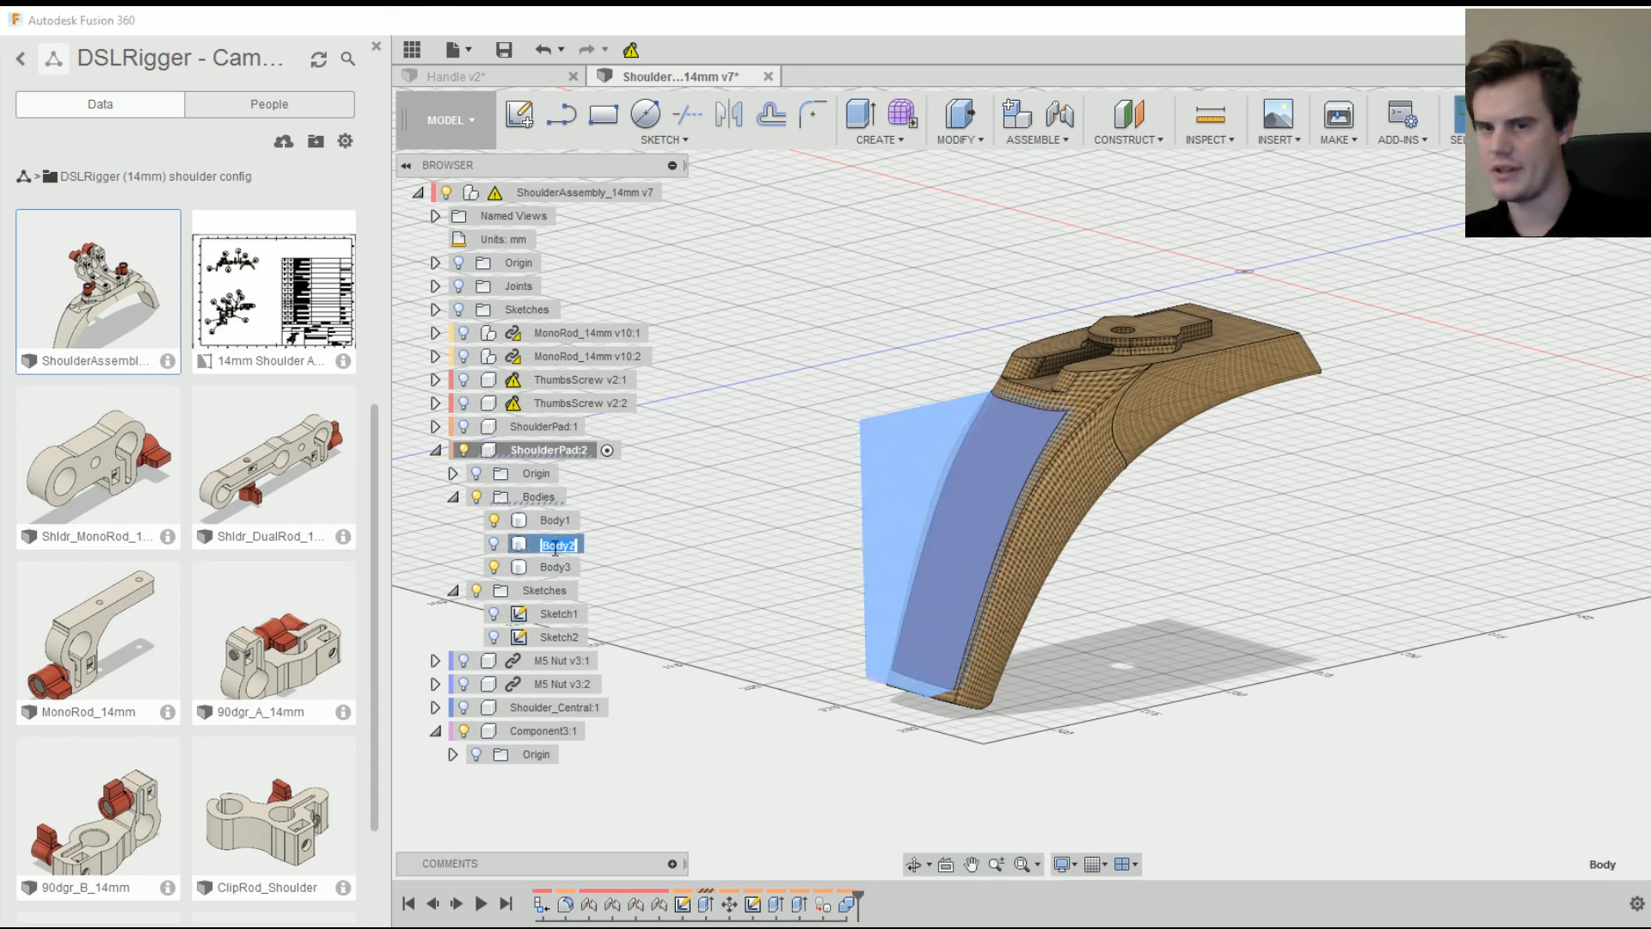
{"action": "left_click", "coordinate": [777, 520]}
- Examine the two-material shoulder pad from its opposite sides
{"action": "scroll", "coordinate": [778, 519], "scroll_direction": "down", "scroll_amount": 3}
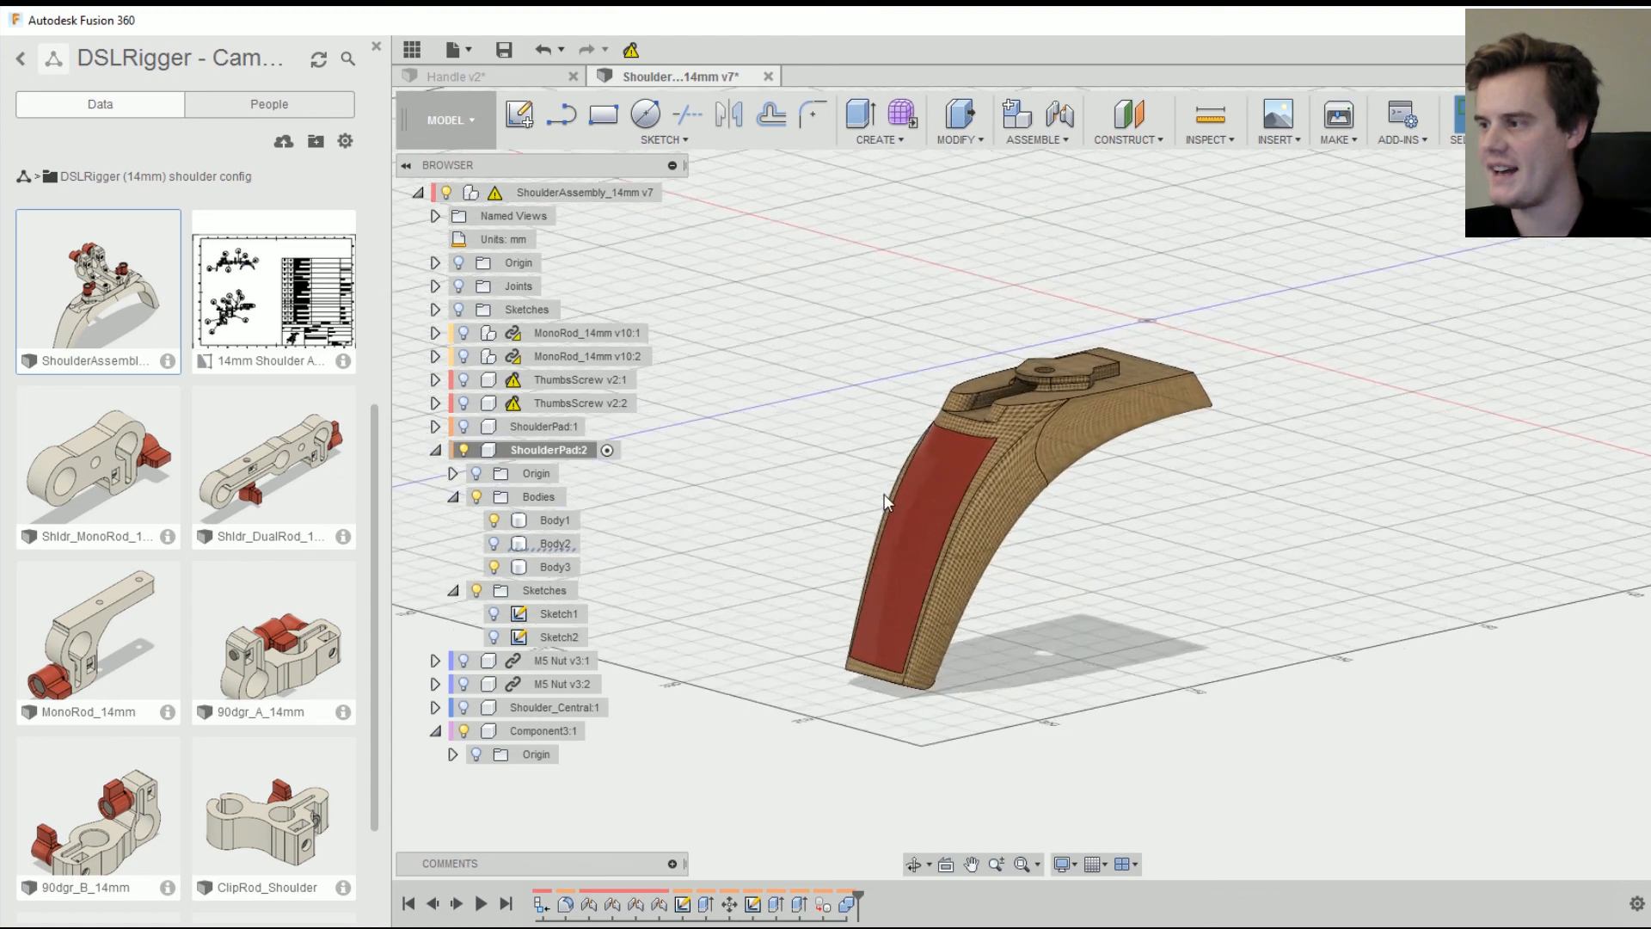
{"action": "scroll", "coordinate": [884, 495], "scroll_direction": "up", "scroll_amount": 5}
{"action": "middle_click_drag", "start_coordinate": [909, 505], "coordinate": [1015, 504], "text": "shift"}
{"action": "scroll", "coordinate": [789, 470], "scroll_direction": "down", "scroll_amount": 3}
{"action": "middle_click_drag", "start_coordinate": [840, 530], "coordinate": [871, 547], "text": "shift"}
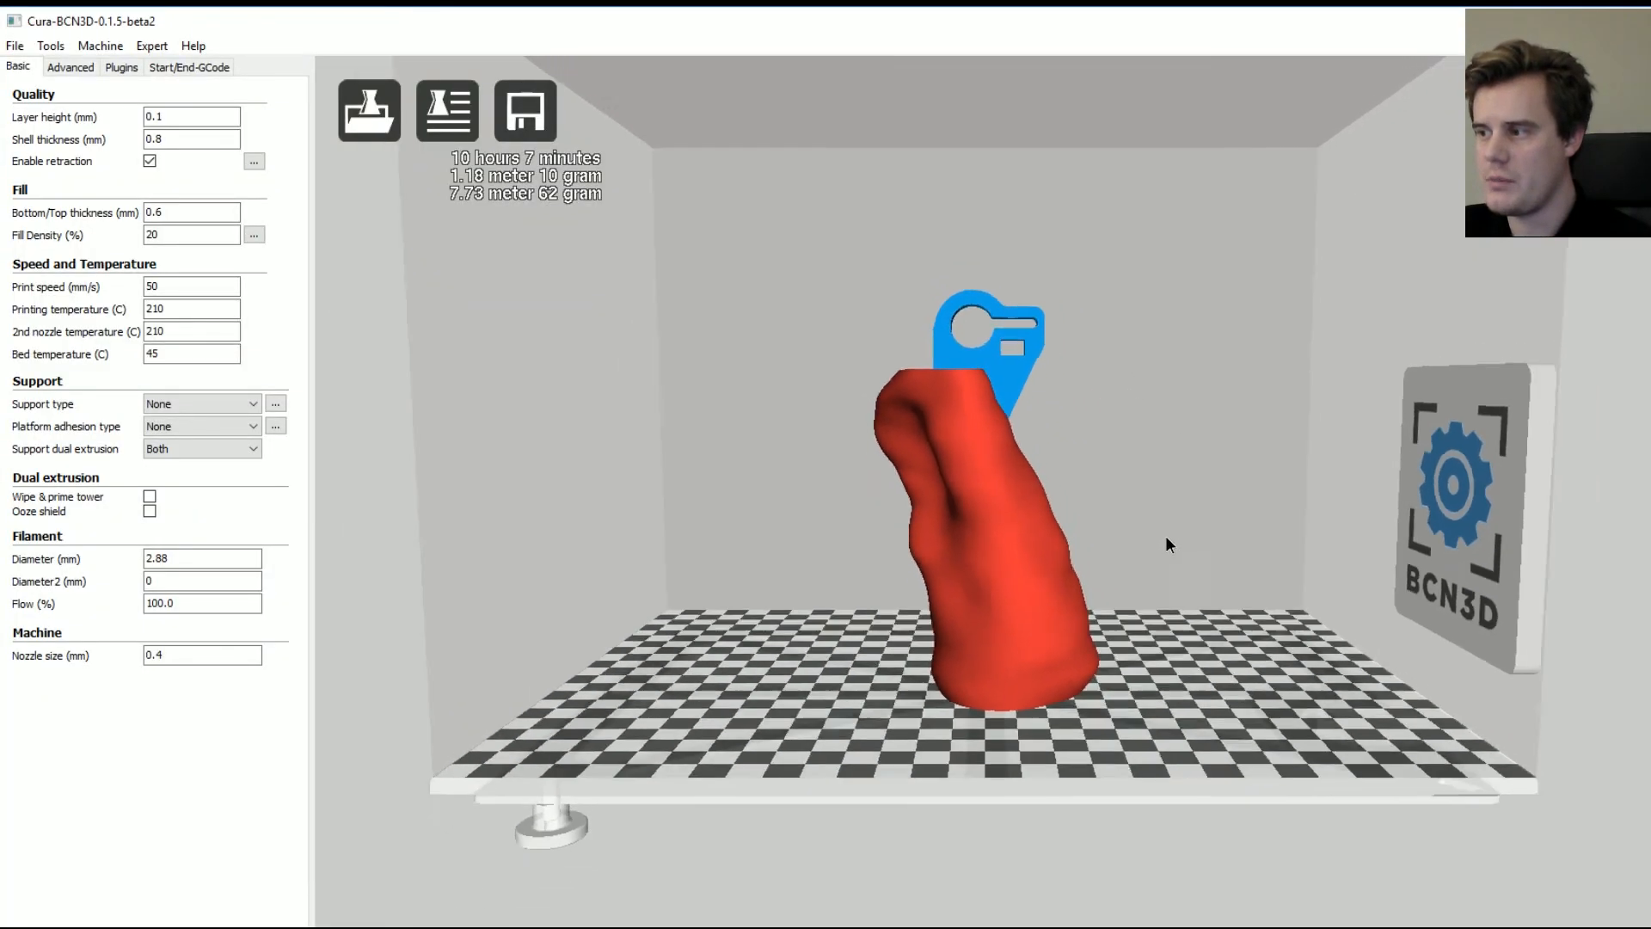
- Examine the two-part handle on the print bed in Cura-BCN3D from several angles and return to Fusion 360
{"action": "scroll", "coordinate": [1153, 522], "scroll_direction": "down", "scroll_amount": 7}
{"action": "right_click_drag", "start_coordinate": [1088, 527], "coordinate": [1194, 540]}
{"action": "scroll", "coordinate": [1042, 521], "scroll_direction": "up", "scroll_amount": 6}
{"action": "right_click_drag", "start_coordinate": [1050, 503], "coordinate": [1077, 353]}
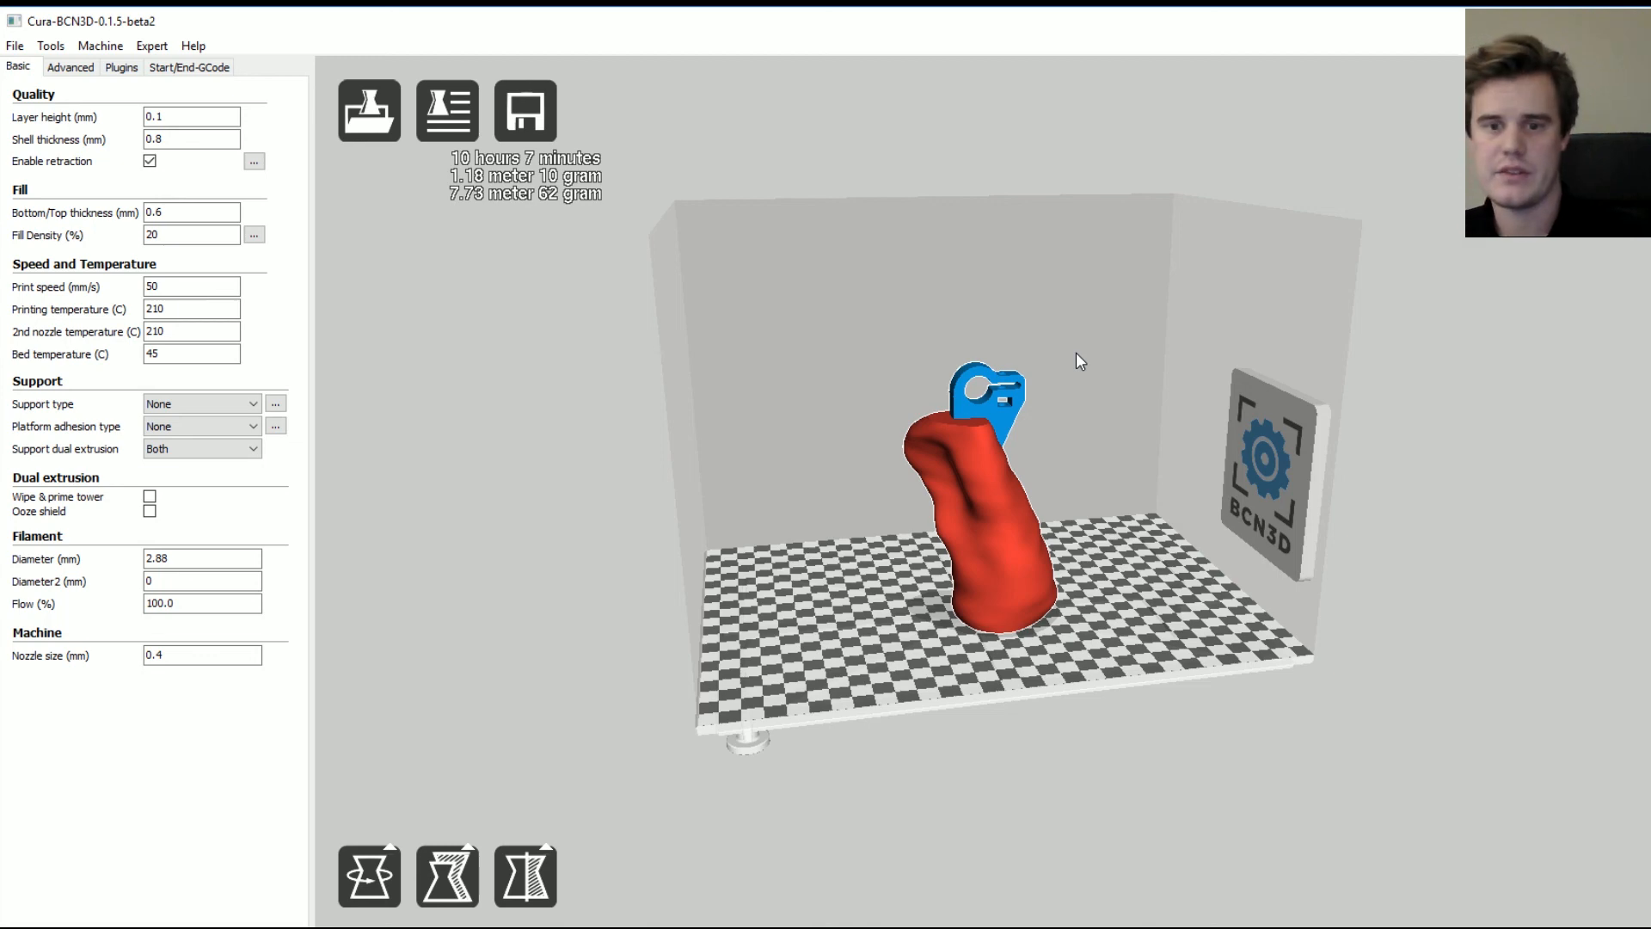
{"action": "scroll", "coordinate": [938, 496], "scroll_direction": "up", "scroll_amount": 3}
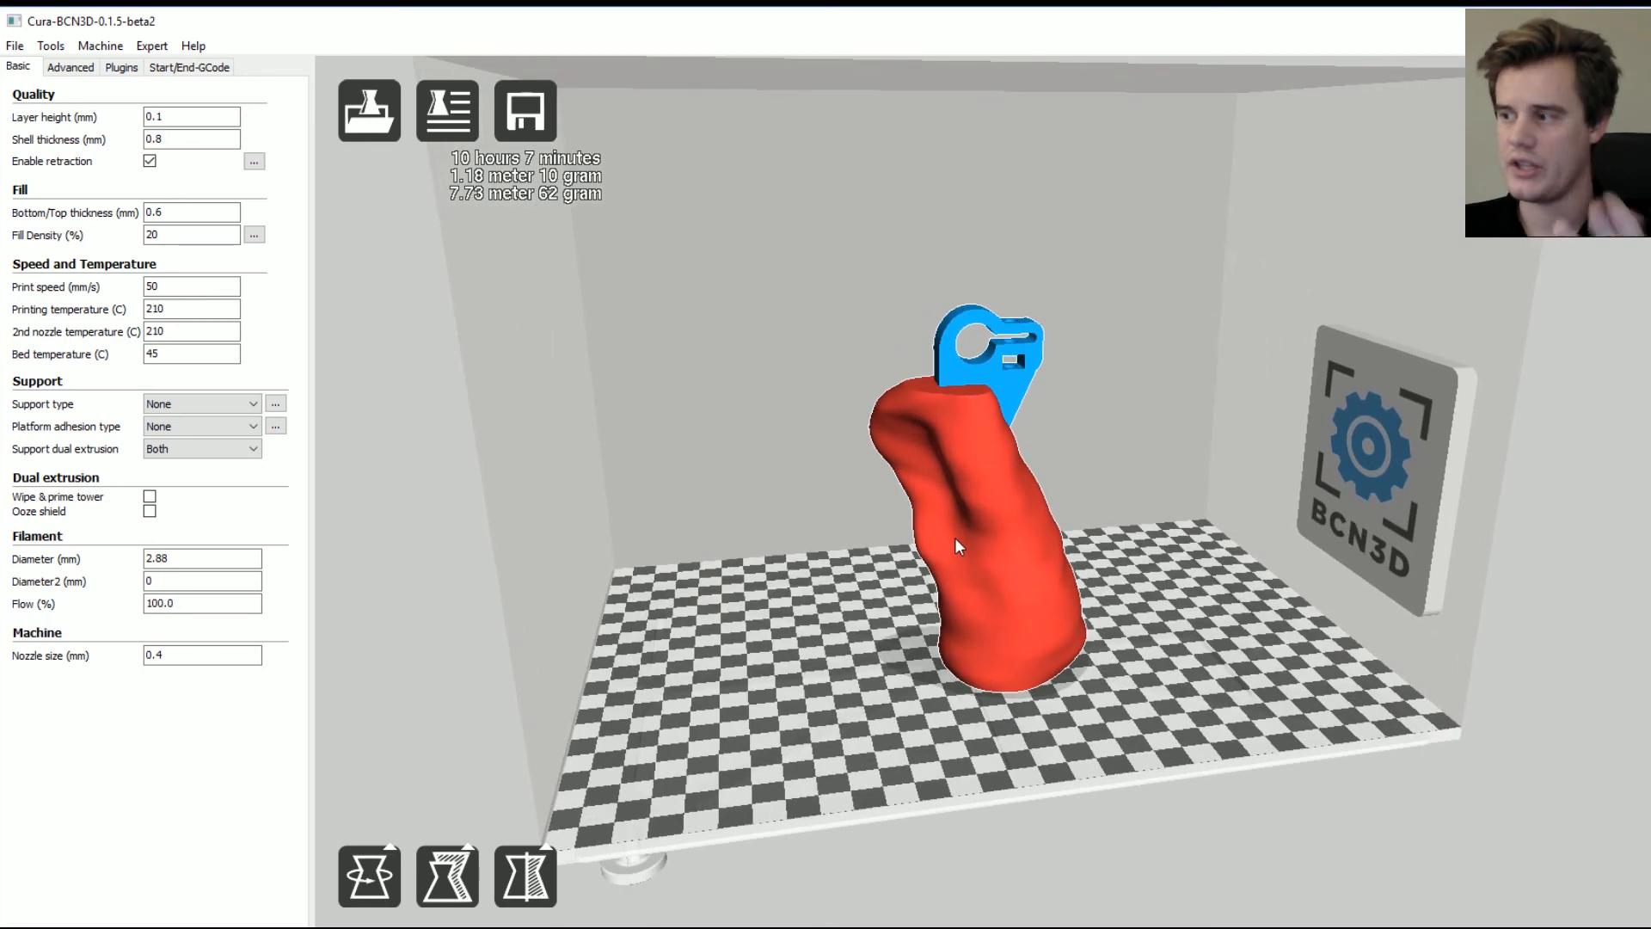
{"action": "right_click_drag", "start_coordinate": [956, 524], "coordinate": [829, 614]}
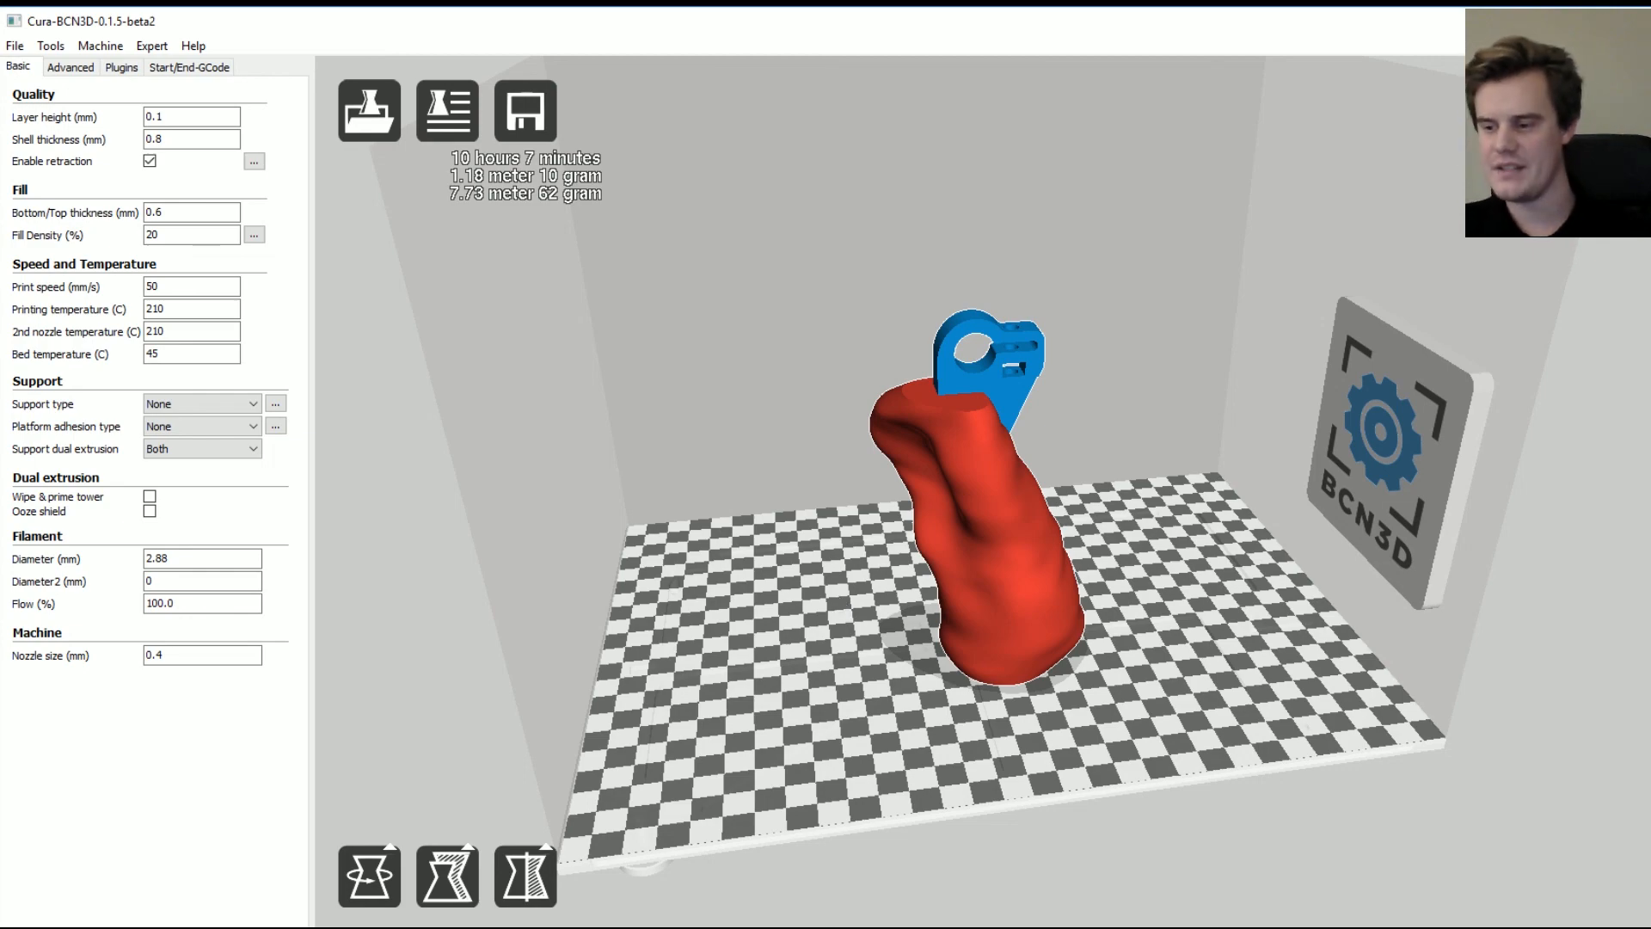
{"action": "key", "text": "alt+Tab"}
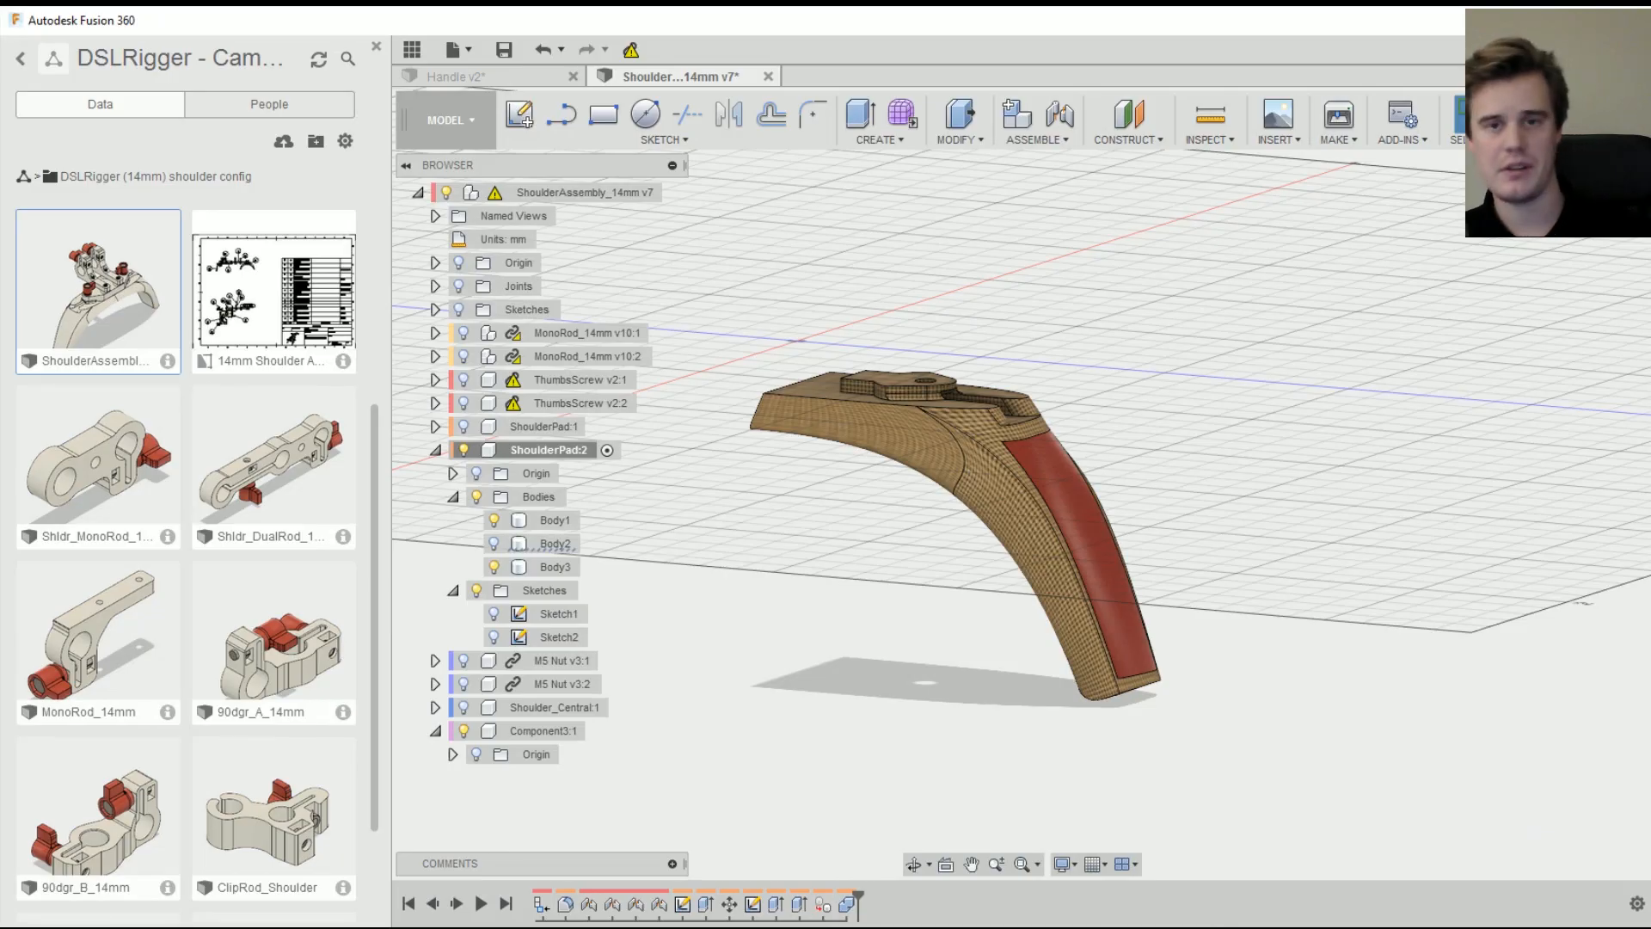